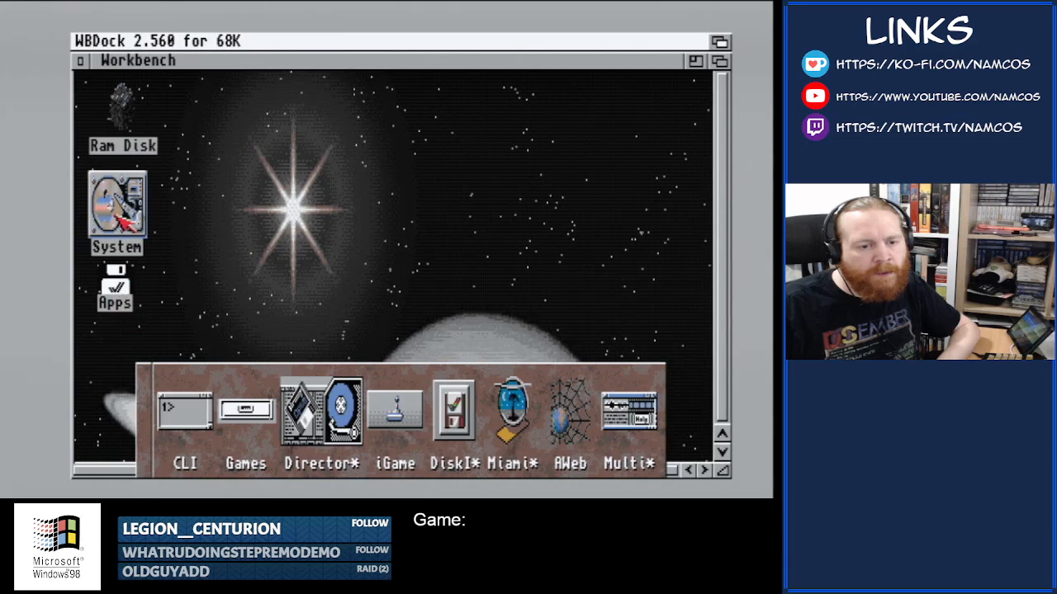
# - Launch CanDo from the CanDo! drawer on the Apps disk
pyautogui.doubleClick(117, 287)
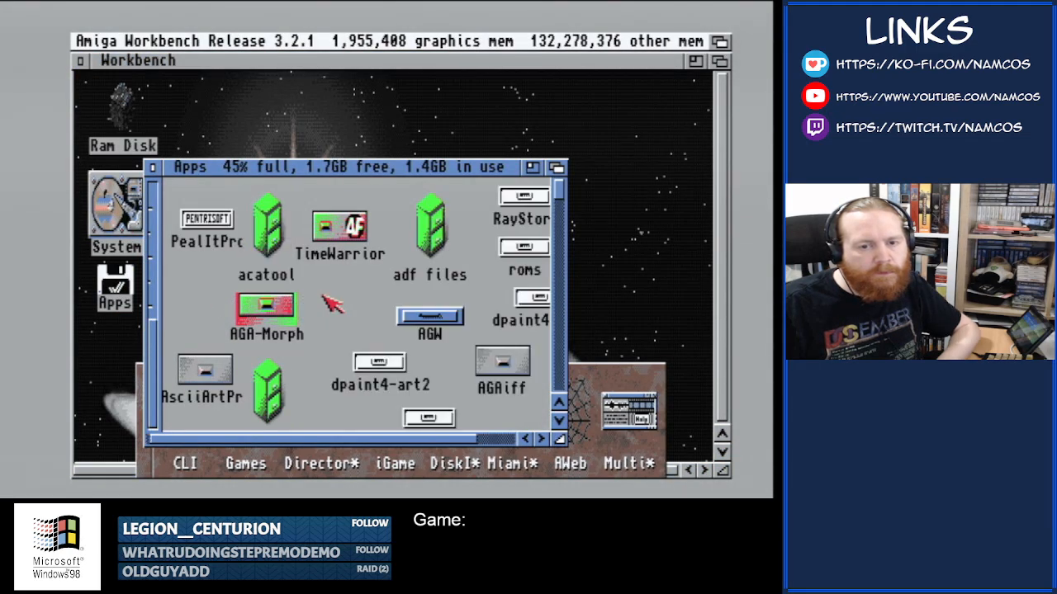
pyautogui.moveTo(560, 191); pyautogui.dragTo(550, 254)
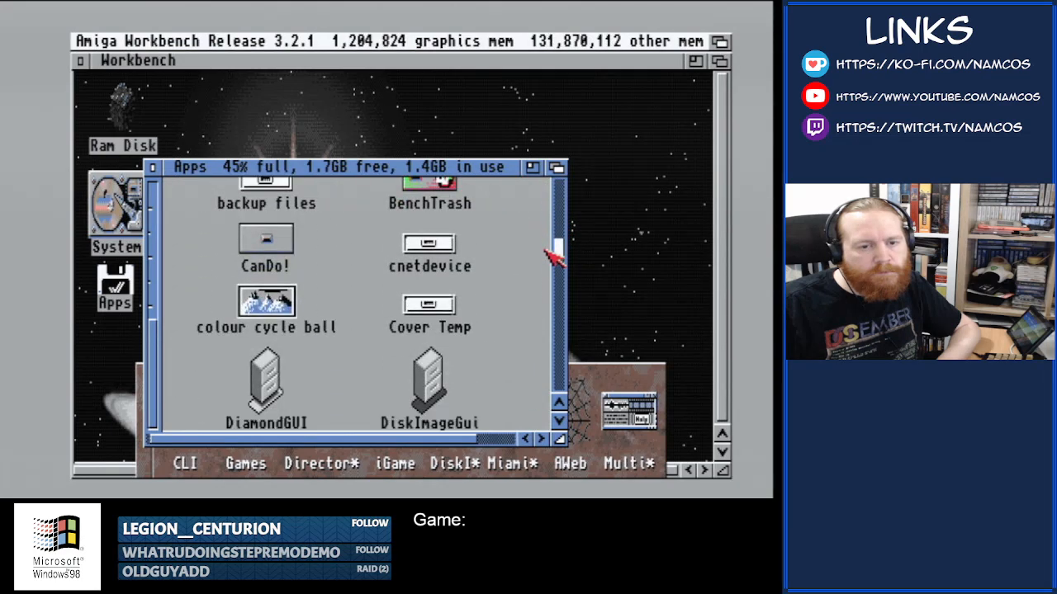
pyautogui.doubleClick(266, 241)
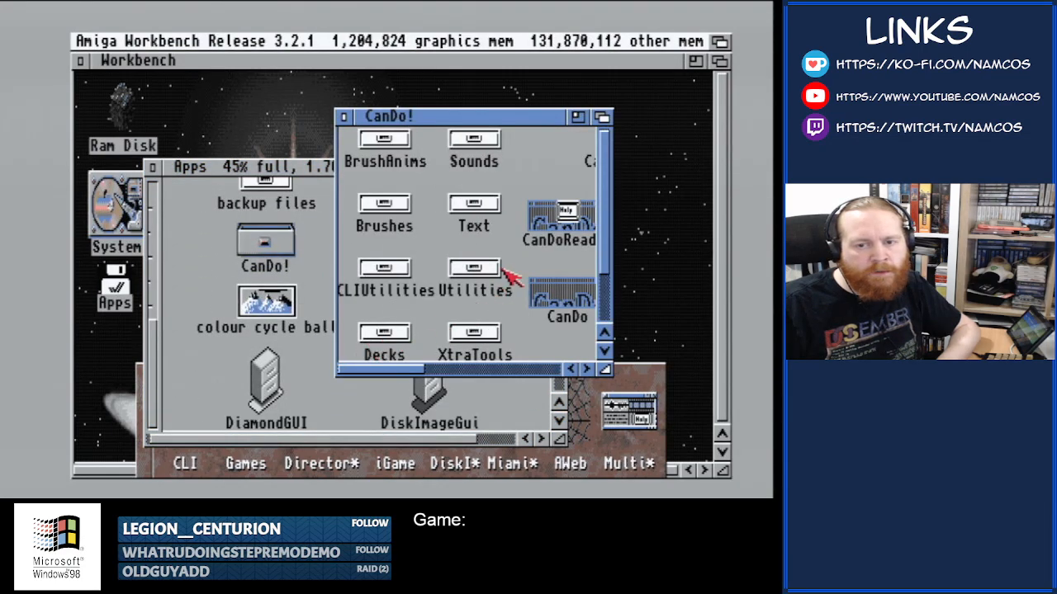
pyautogui.click(536, 293)
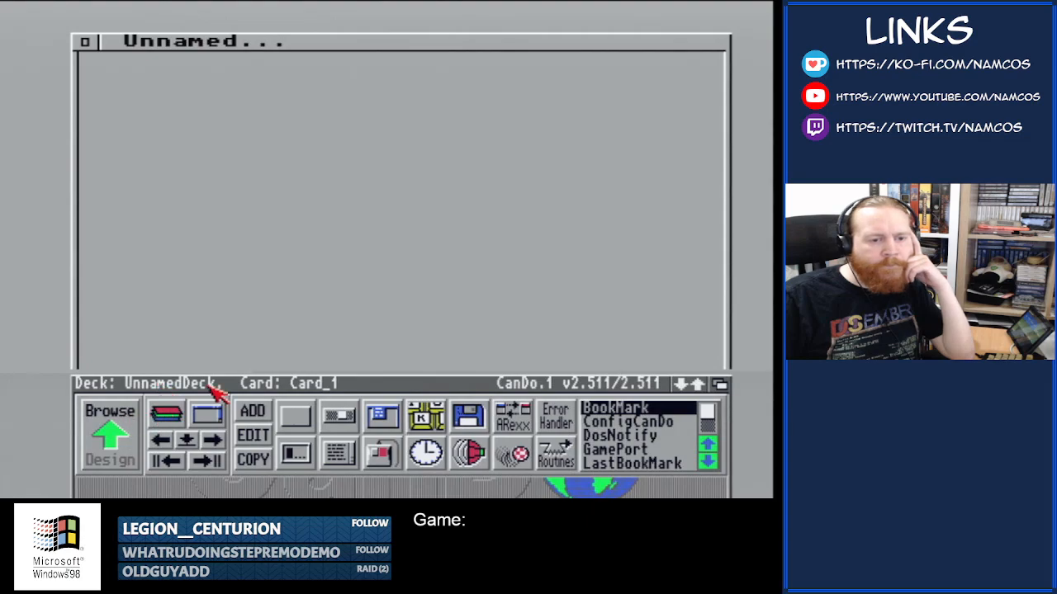
# - Try to open the LastHalfDarkness.info file as a deck from CanDo:Decks/
pyautogui.rightClick(145, 388)
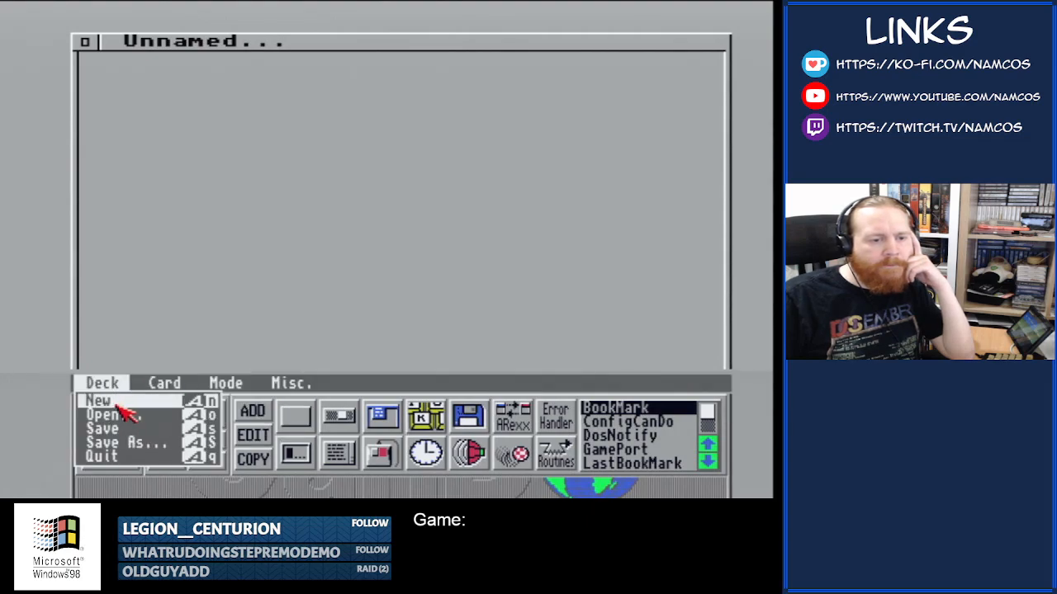
pyautogui.click(124, 417)
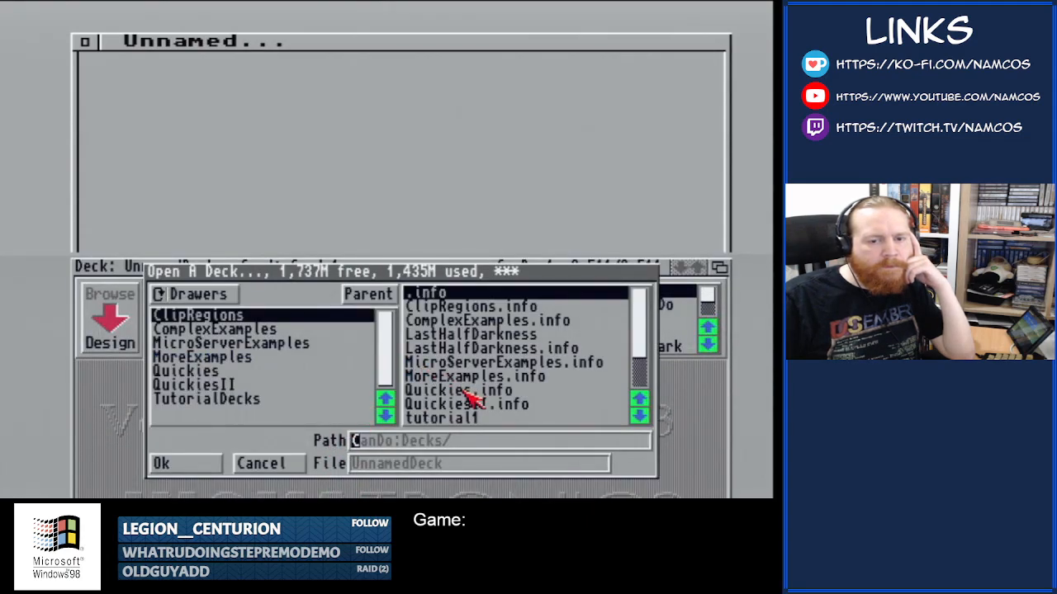
pyautogui.click(477, 350)
pyautogui.click(212, 464)
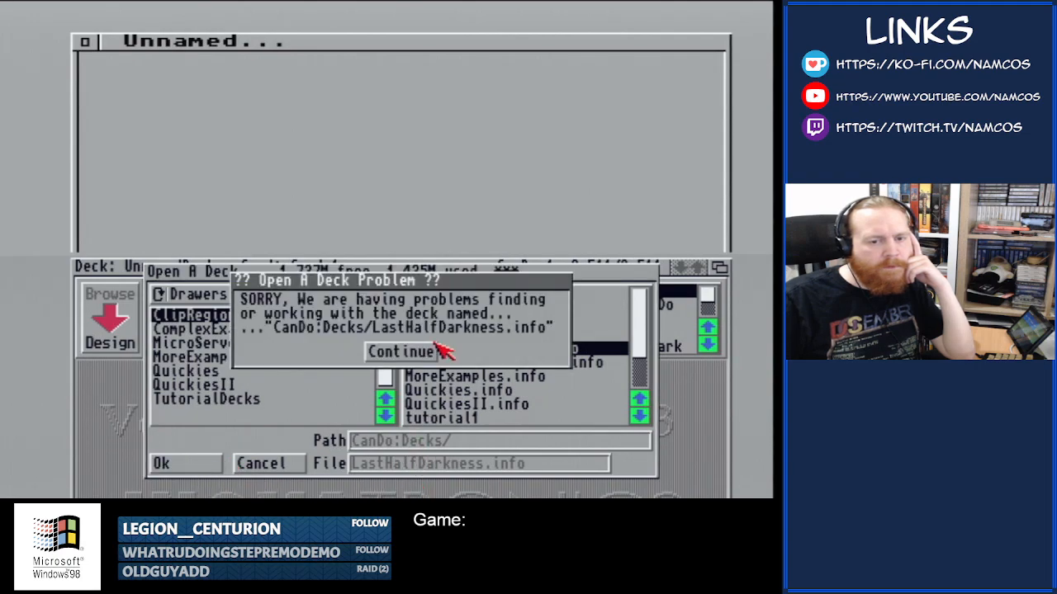
pyautogui.click(435, 355)
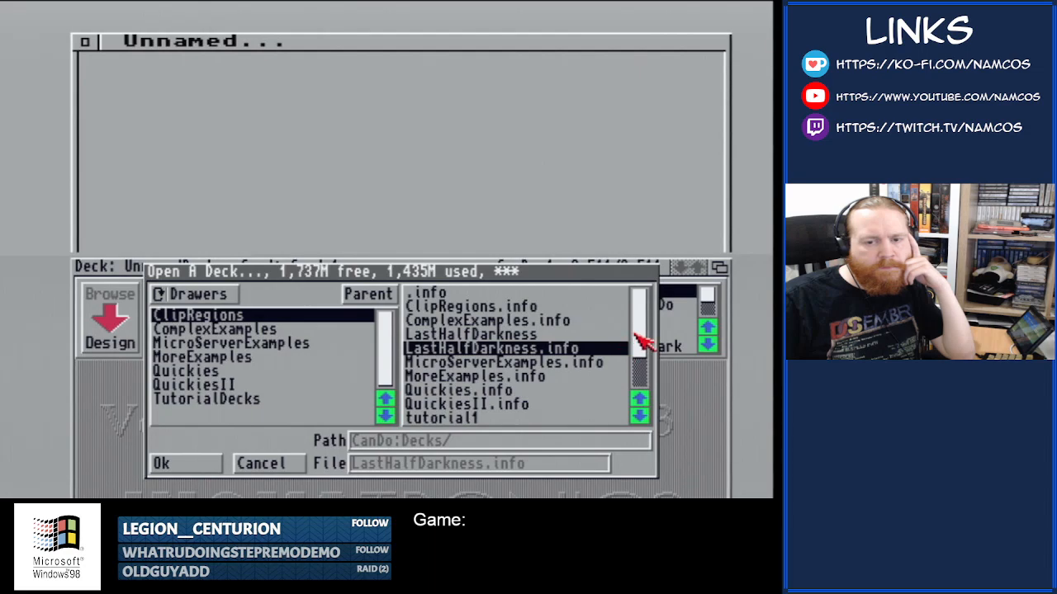
pyautogui.moveTo(636, 342)
pyautogui.mouseDown()
pyautogui.moveTo(640, 371)
pyautogui.moveTo(640, 326)
pyautogui.mouseUp()
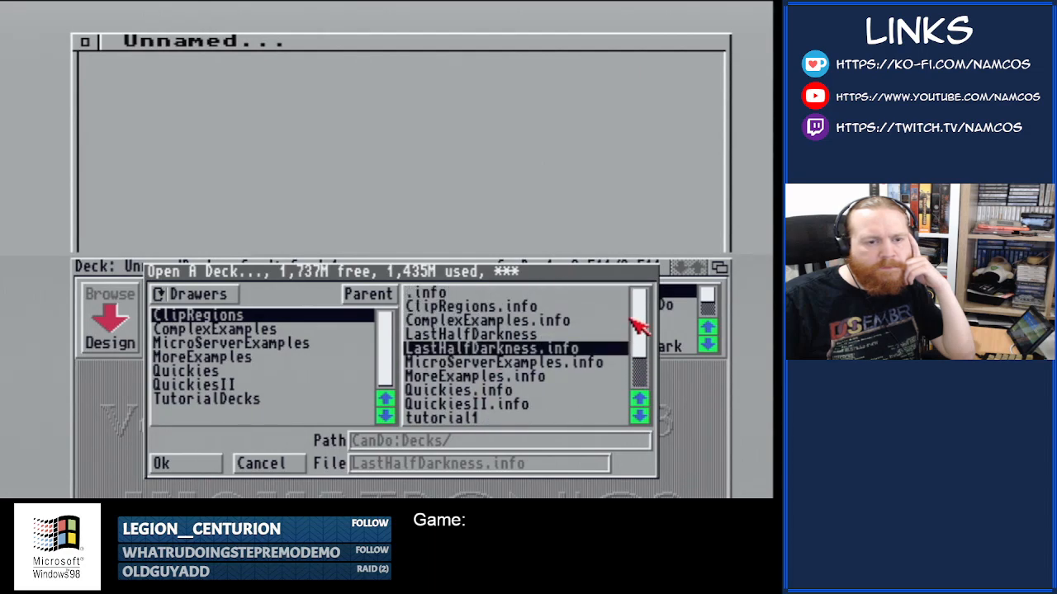
pyautogui.click(293, 464)
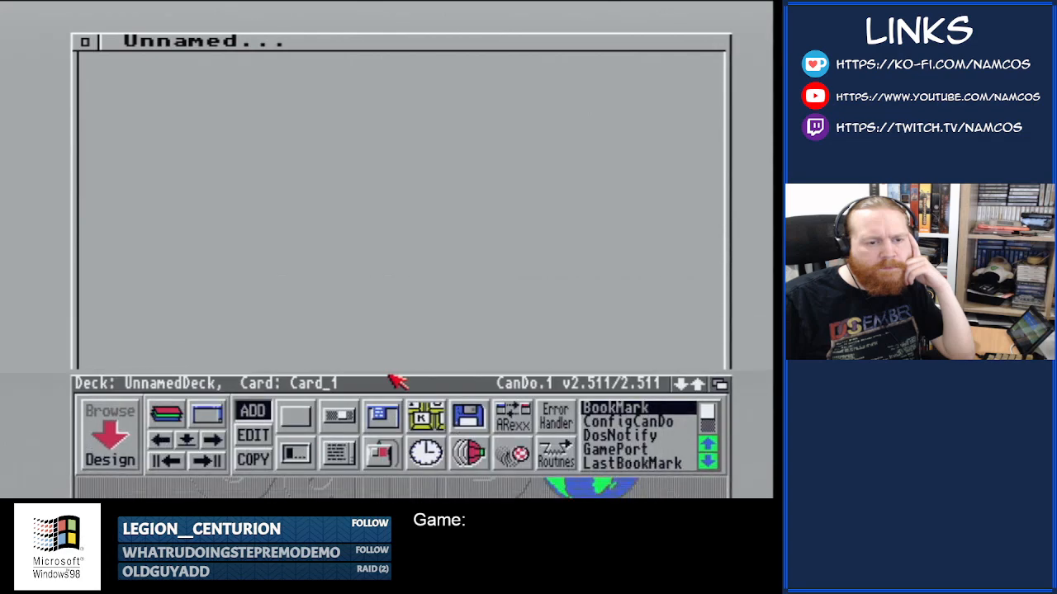
# - Open the LastHalfDarkness deck from CanDo:Decks/
pyautogui.rightClick(194, 392)
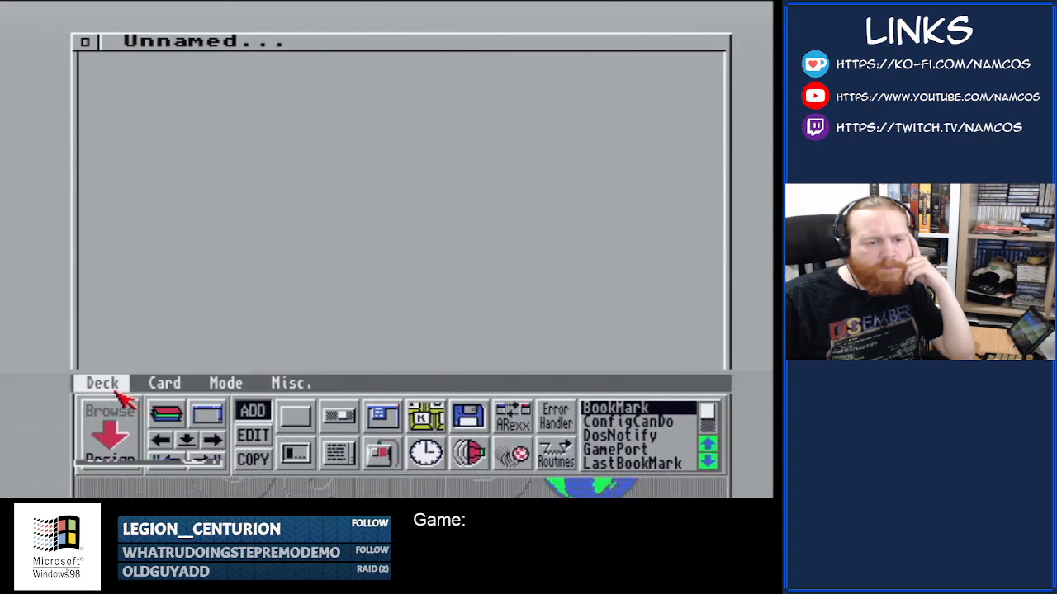
pyautogui.click(121, 416)
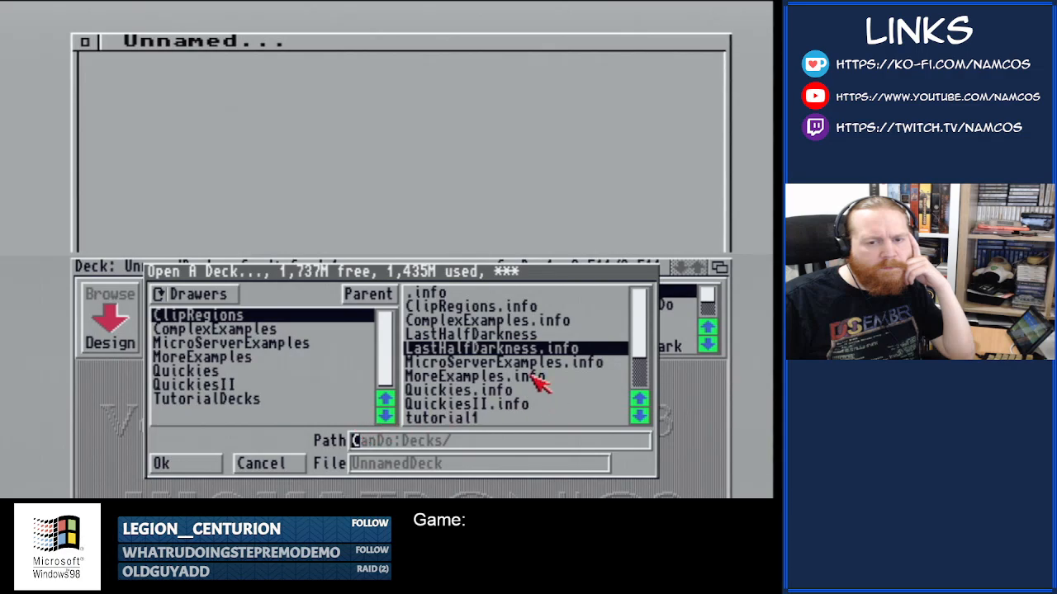
pyautogui.moveTo(632, 345)
pyautogui.mouseDown()
pyautogui.moveTo(635, 370)
pyautogui.moveTo(641, 337)
pyautogui.mouseUp()
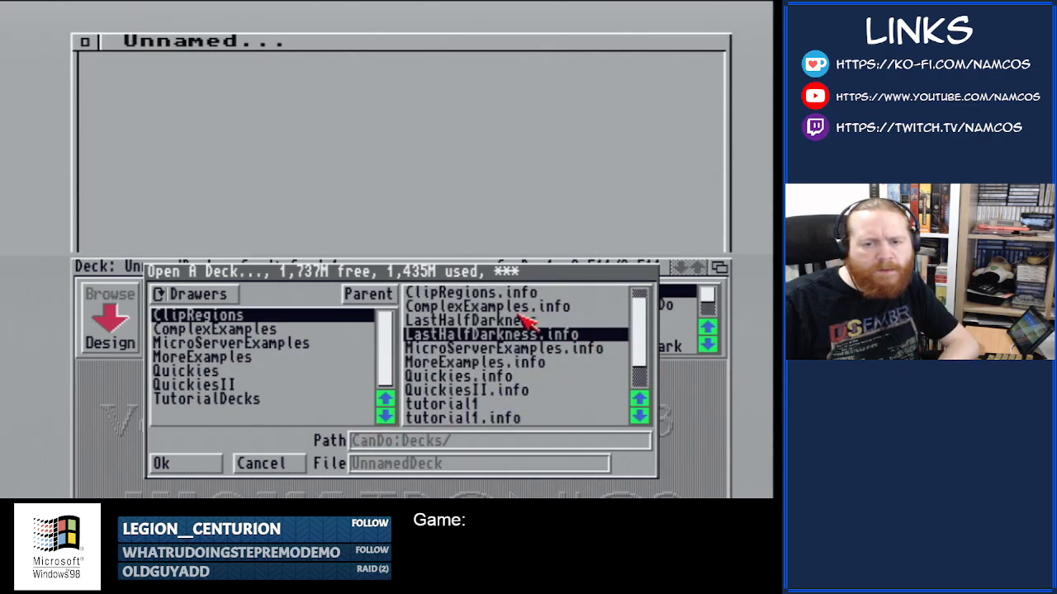
pyautogui.click(519, 320)
pyautogui.click(186, 465)
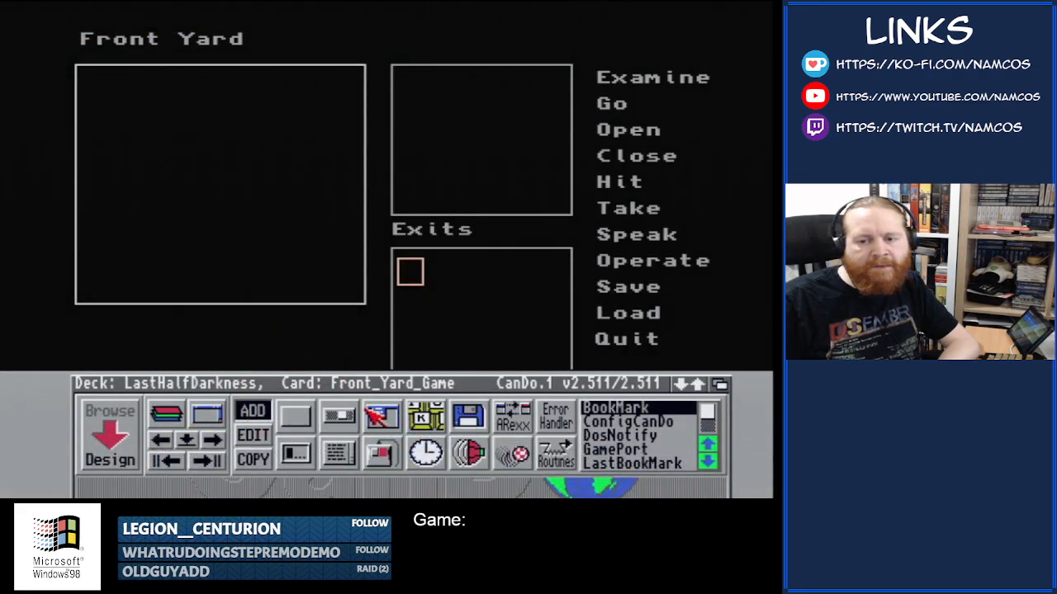
# - Lower the CanDo control panel to uncover the whole card and take the Front Yard exit to the Porch
pyautogui.click(691, 386)
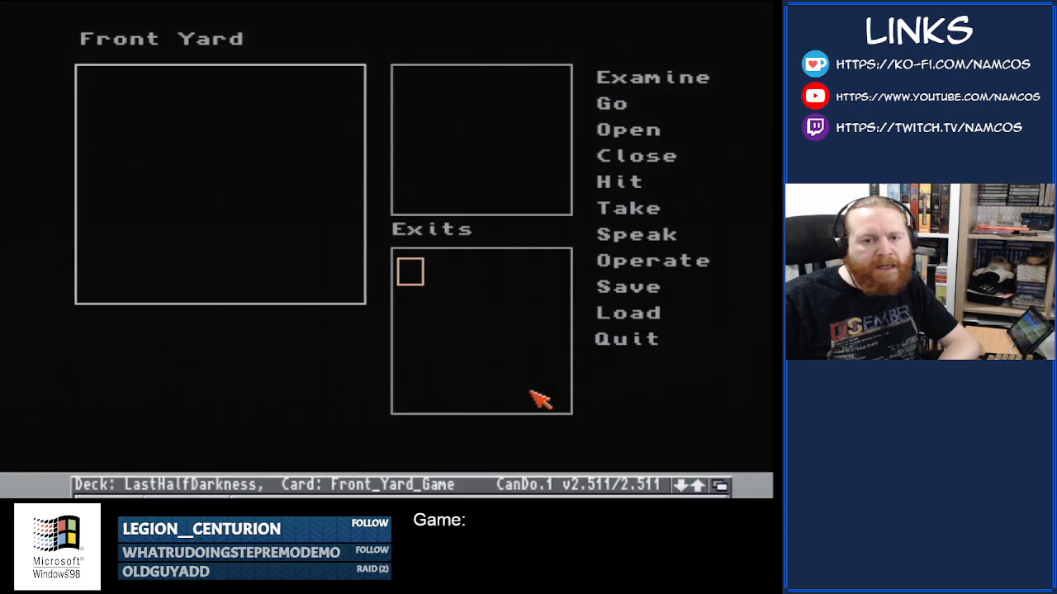
pyautogui.click(697, 484)
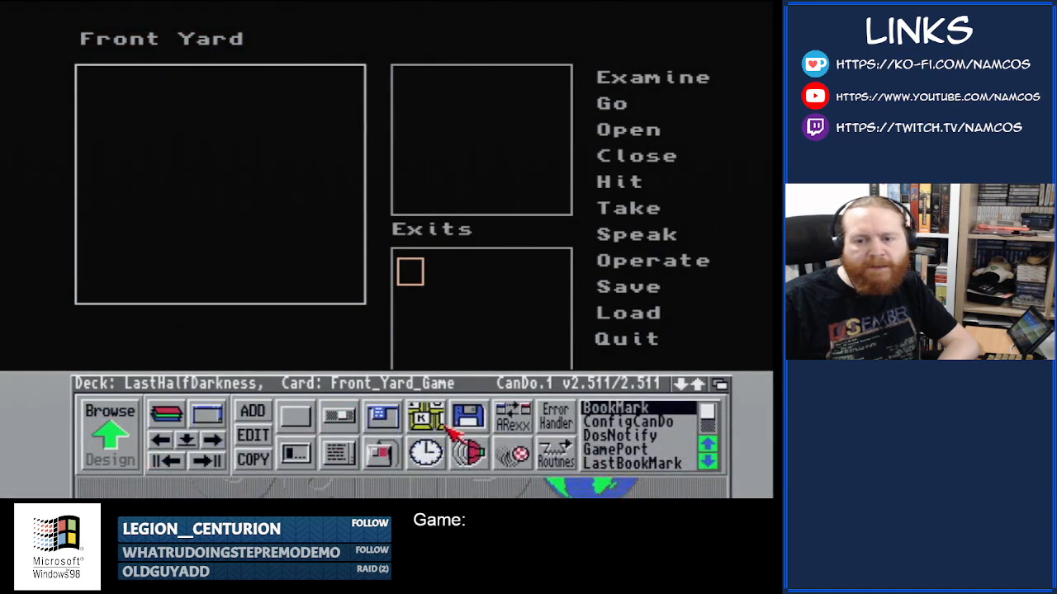
pyautogui.click(690, 385)
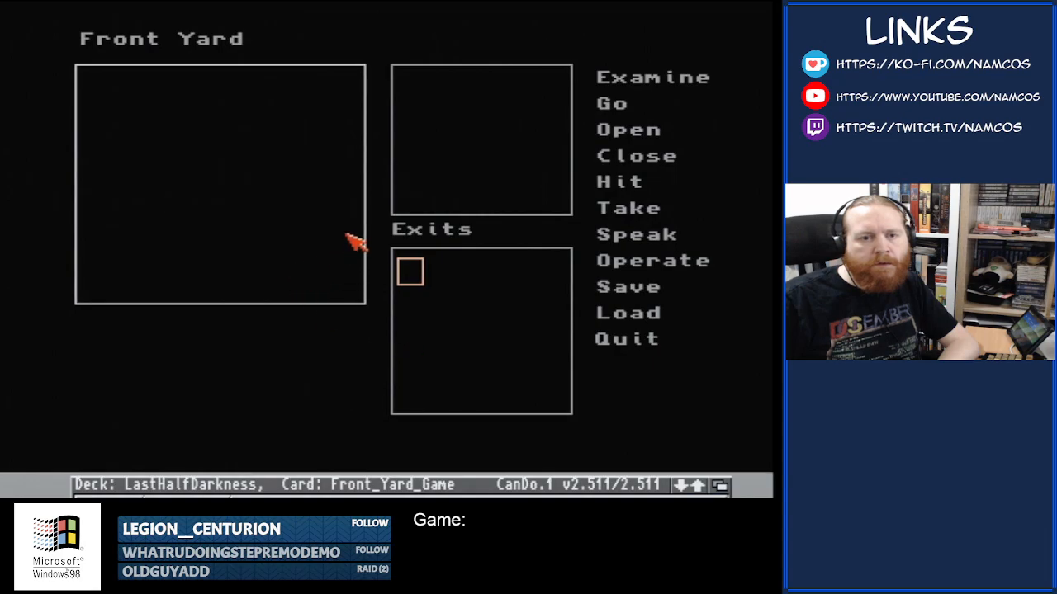
pyautogui.click(413, 274)
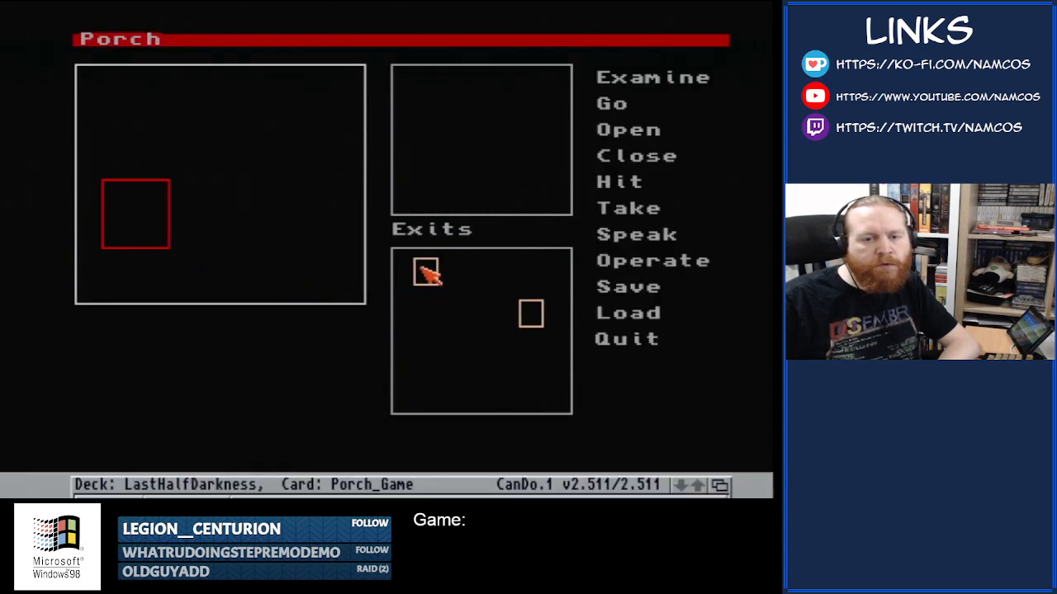
# - Test both Porch exits, trying the door and going out to the Front Yard and back
pyautogui.click(426, 272)
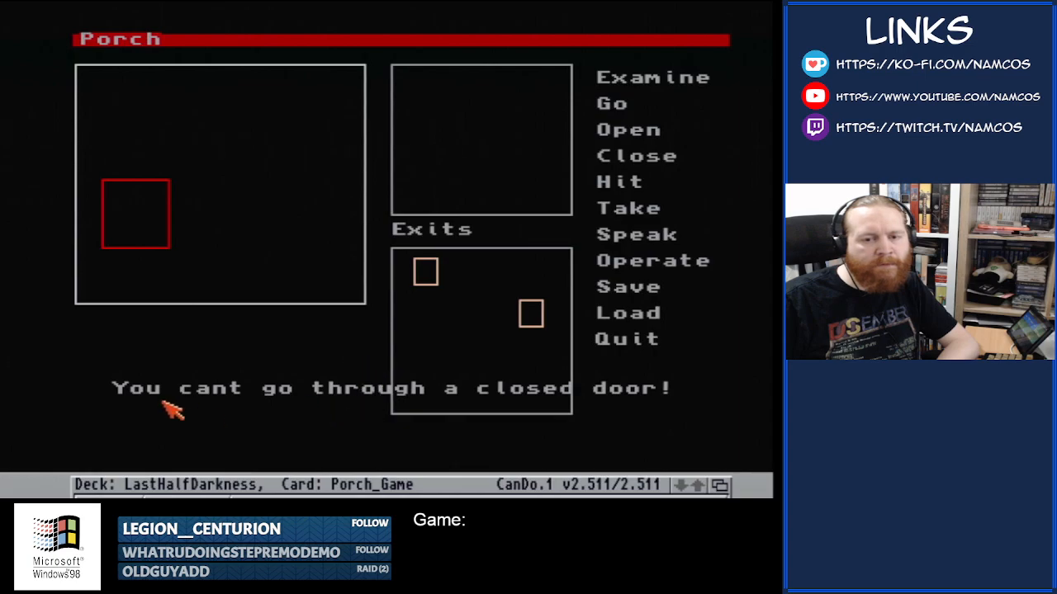
pyautogui.click(529, 314)
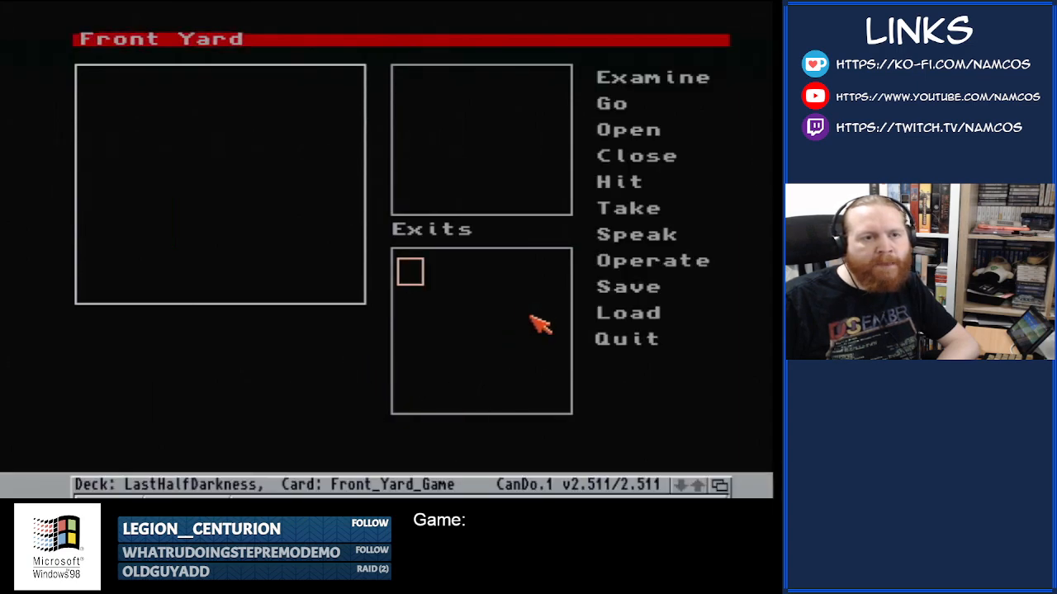
pyautogui.click(409, 274)
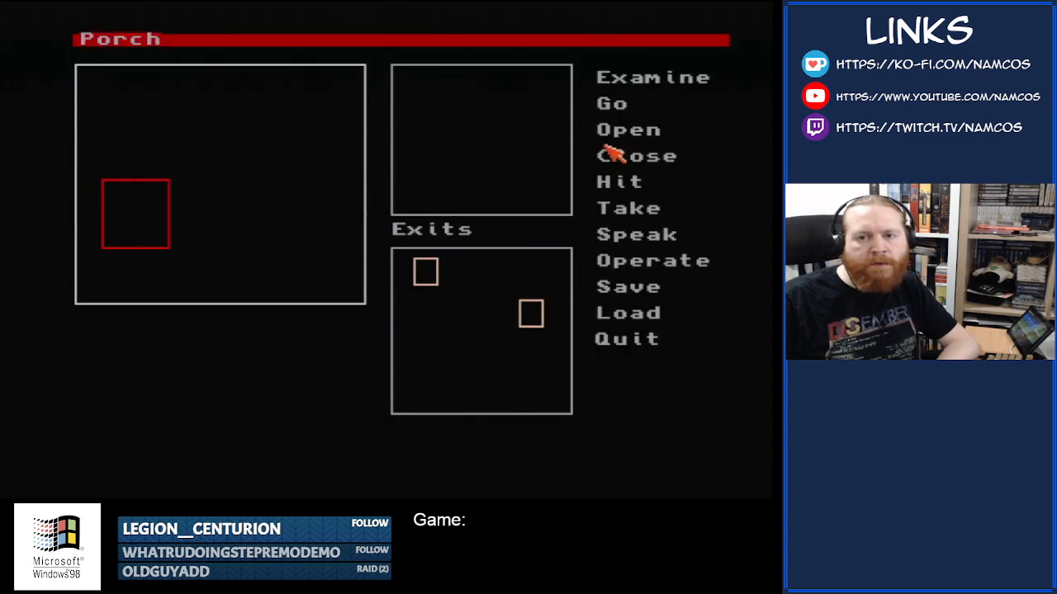
# - Open the Porch door with the Open command and go through it into the Entrance Hall
pyautogui.click(628, 132)
pyautogui.click(132, 235)
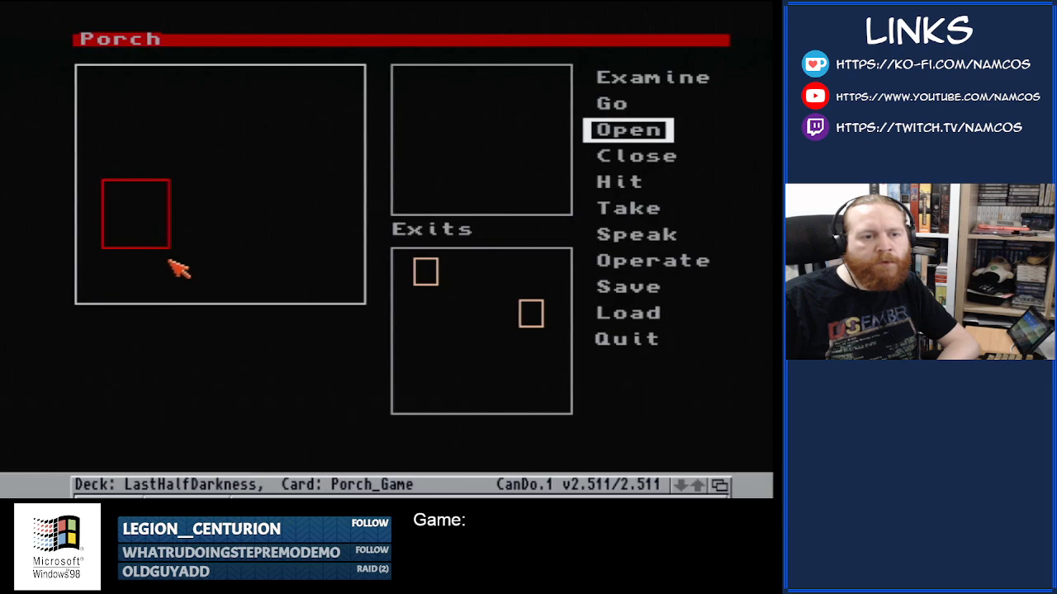
pyautogui.click(431, 267)
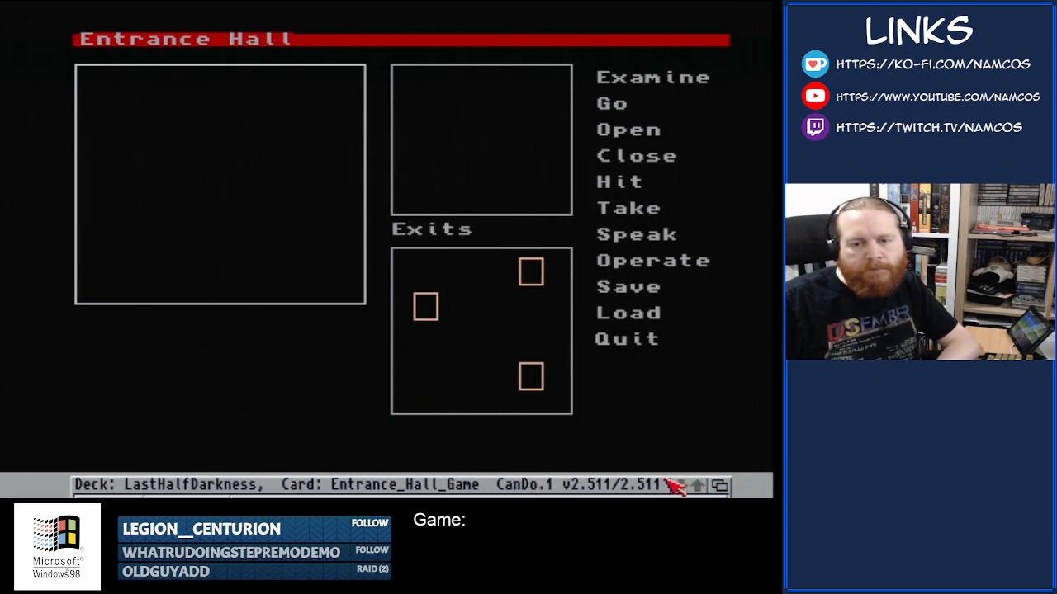
# - Quit CanDo and close the CanDo! and Apps drawer windows on Workbench
pyautogui.click(689, 486)
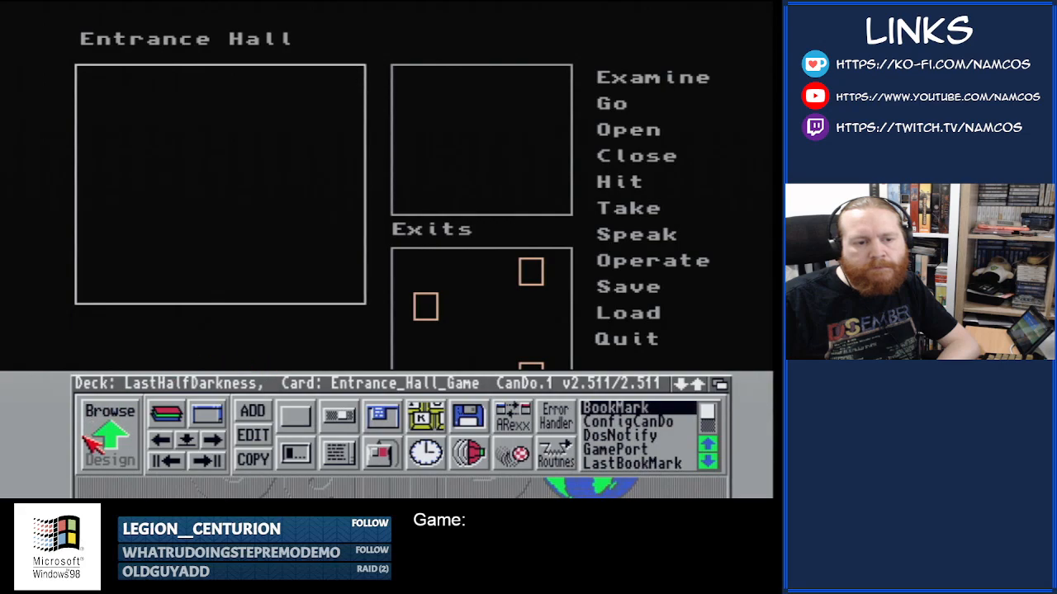
pyautogui.click(115, 429)
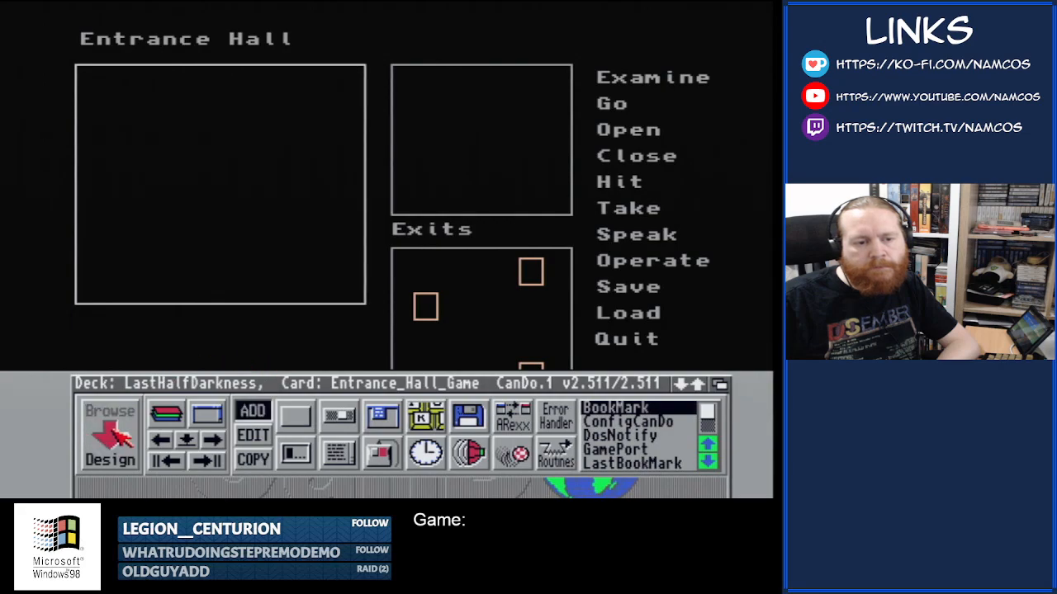
pyautogui.rightClick(111, 386)
pyautogui.rightClick(124, 463)
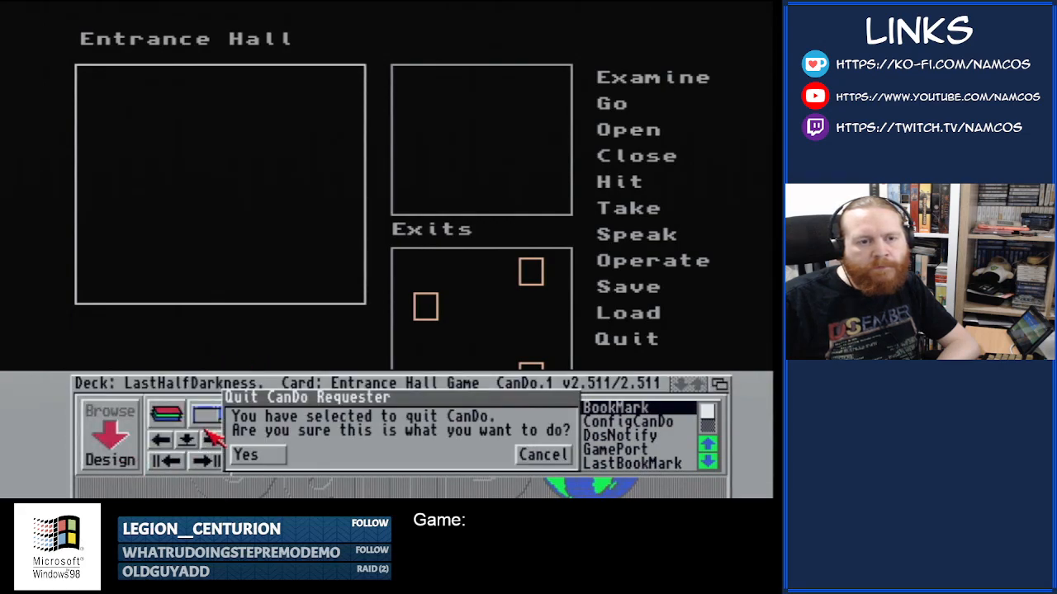
pyautogui.click(266, 460)
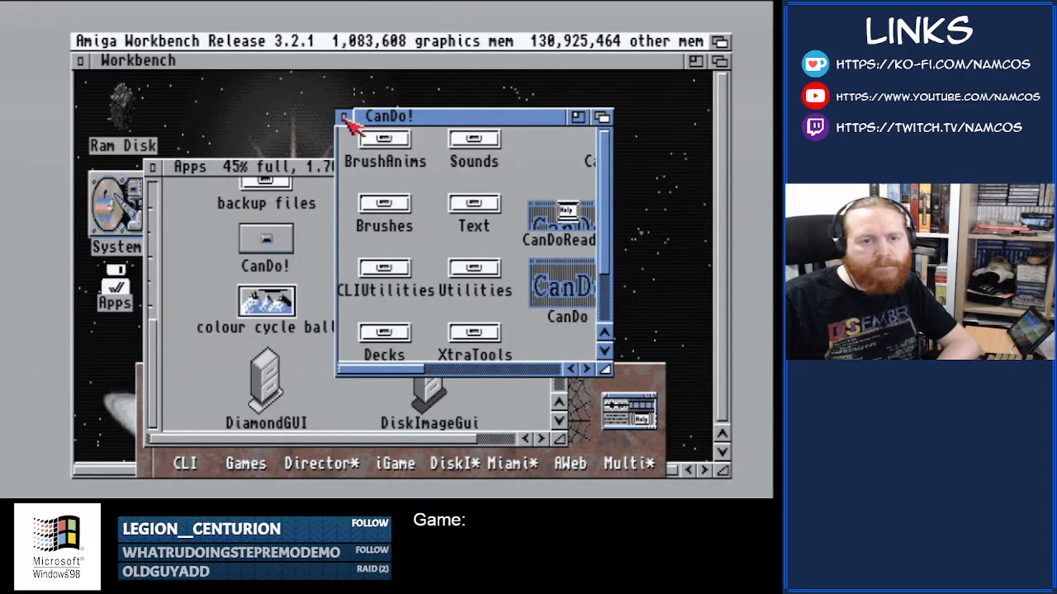
pyautogui.click(343, 117)
pyautogui.click(153, 168)
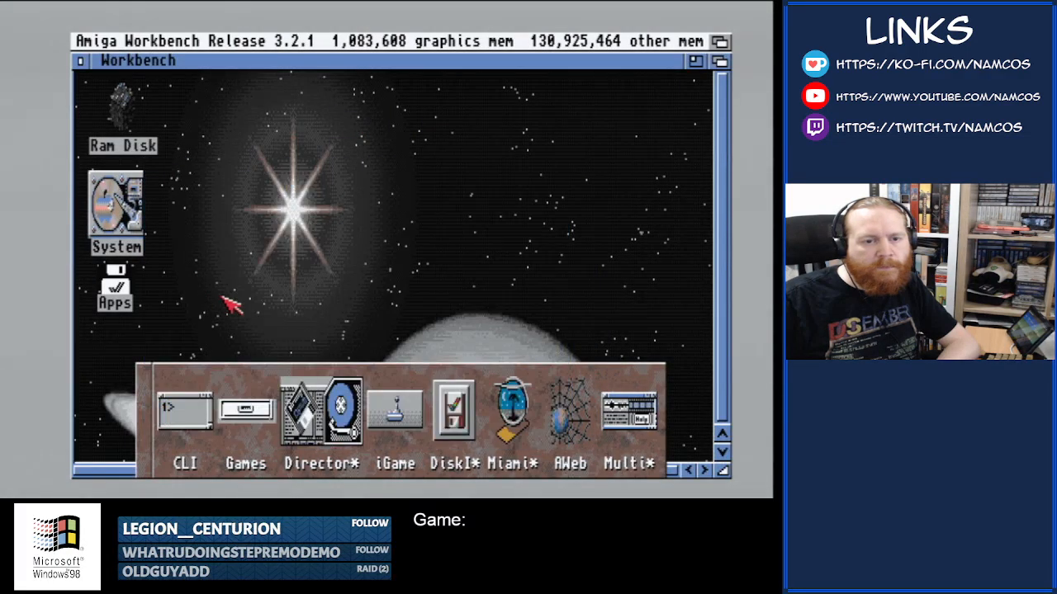
# - Start DeluxePaint from the Apps disk with the Lo-Res 320x256, 32-colour PAL screen format
pyautogui.doubleClick(115, 287)
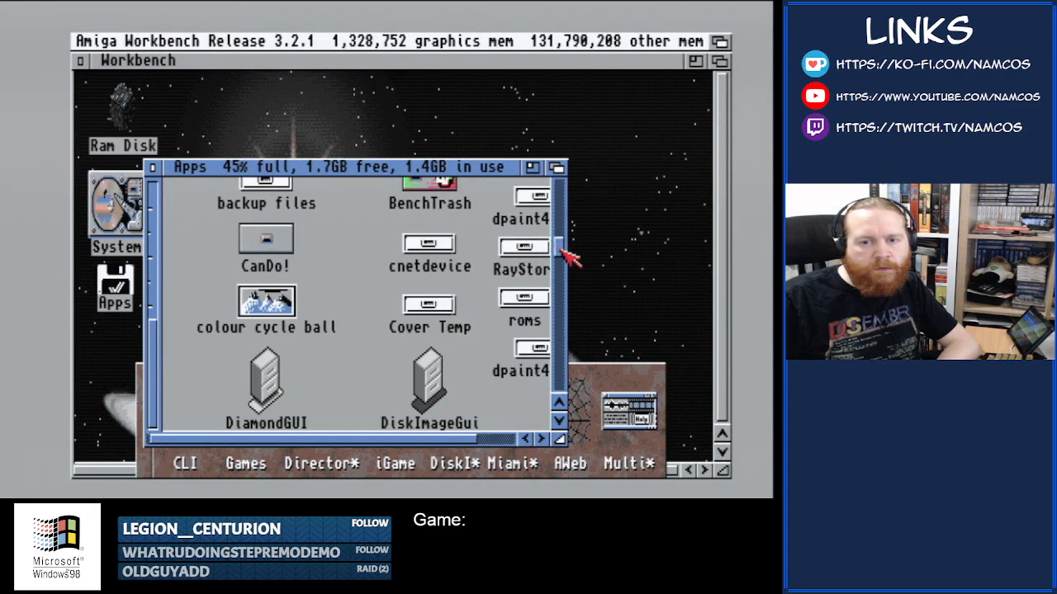
pyautogui.moveTo(561, 248); pyautogui.dragTo(558, 285)
pyautogui.doubleClick(273, 265)
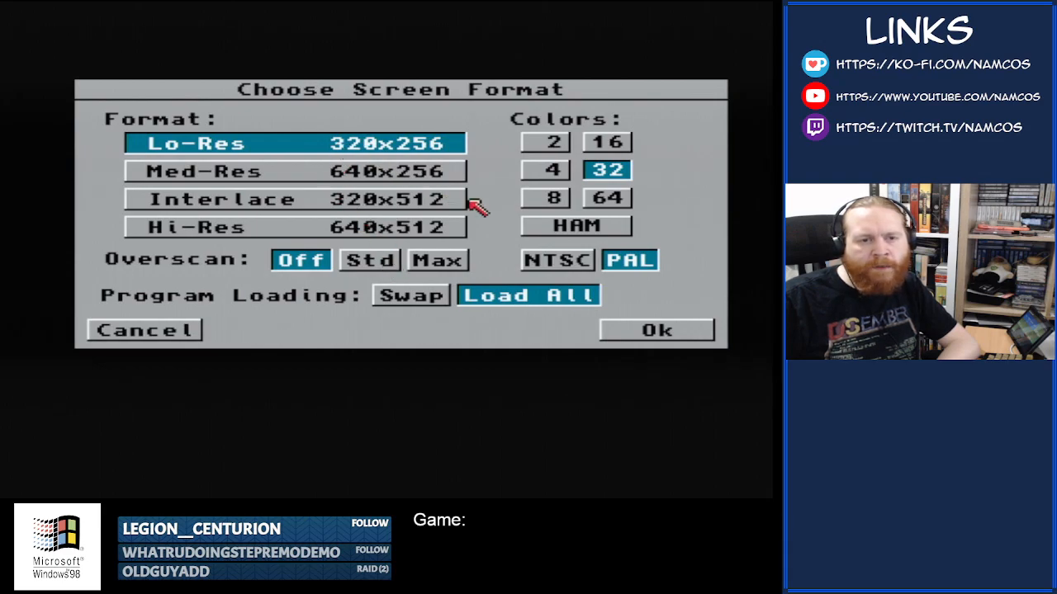
pyautogui.click(625, 334)
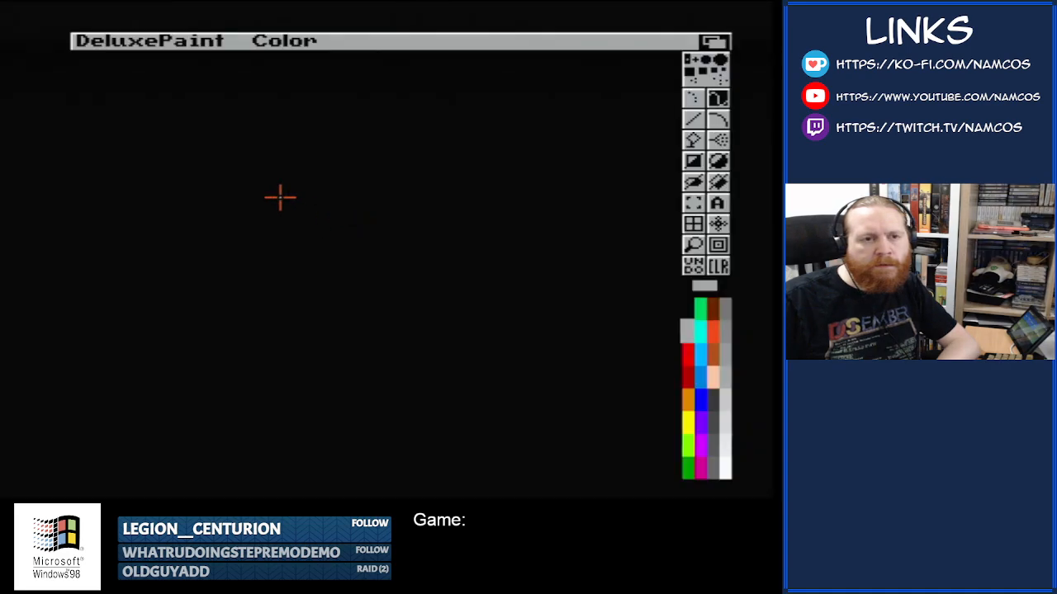
# - Load the front-yard picture from the DH1:CanDo!/Images drawer
pyautogui.rightClick(134, 41)
pyautogui.rightClick(138, 64)
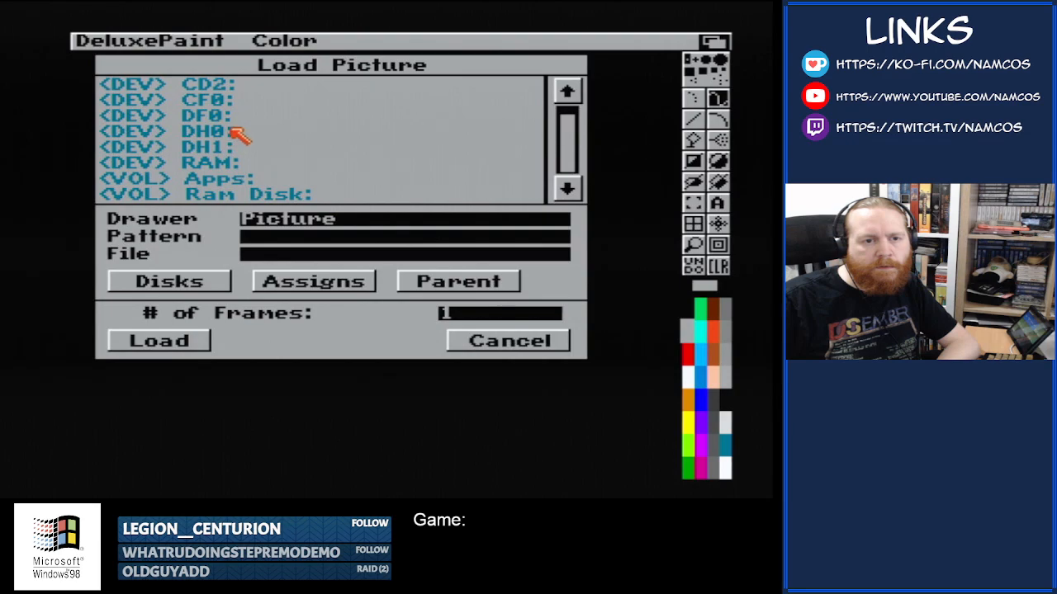
pyautogui.click(232, 146)
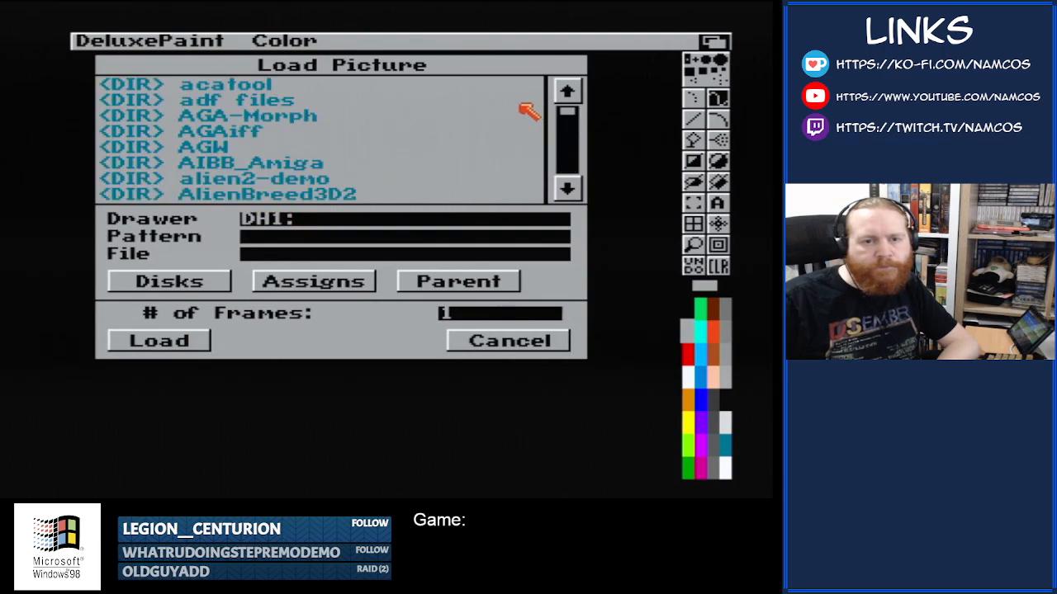
pyautogui.click(567, 188)
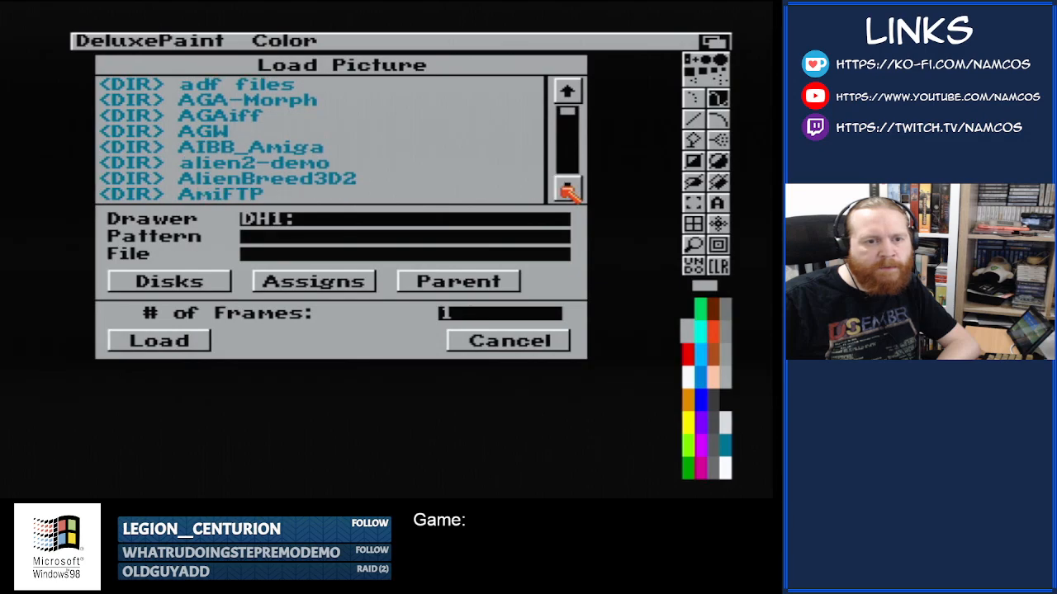
pyautogui.click(567, 188)
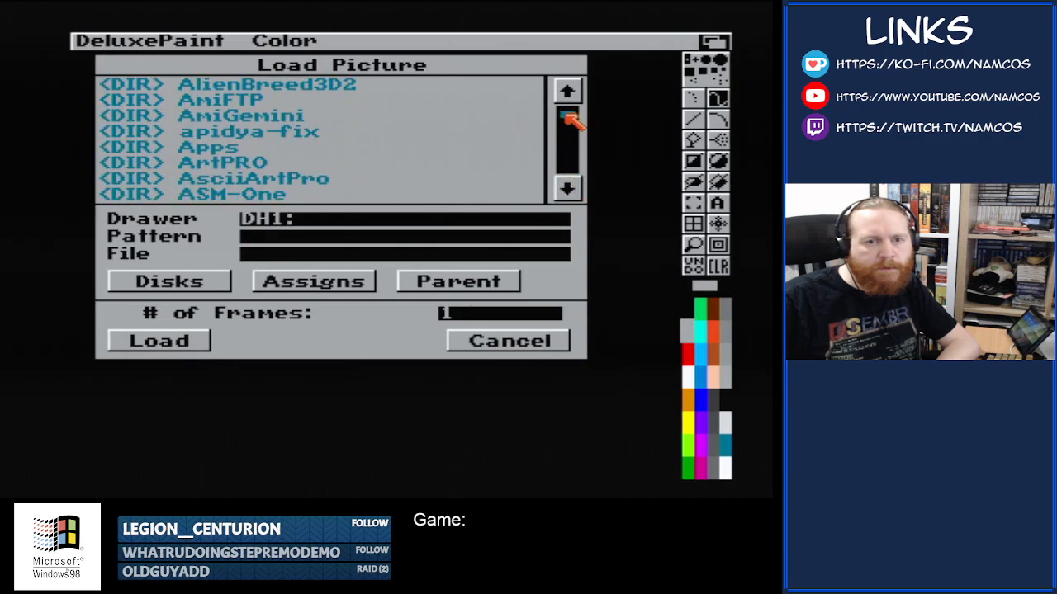
pyautogui.moveTo(562, 113); pyautogui.dragTo(564, 122)
pyautogui.click(294, 146)
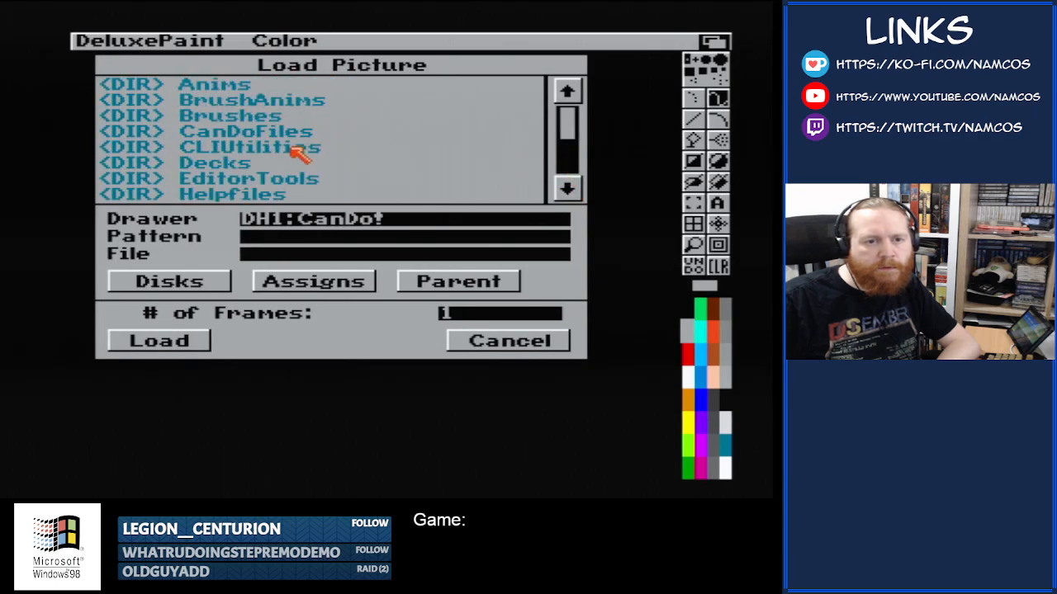
pyautogui.moveTo(566, 123); pyautogui.dragTo(555, 147)
pyautogui.click(274, 118)
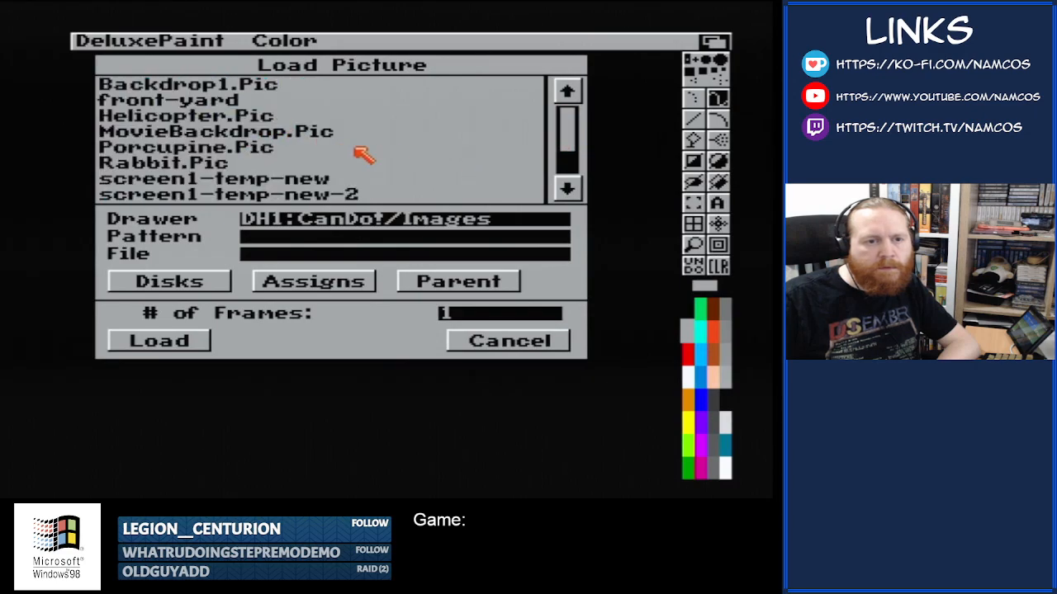
pyautogui.click(227, 103)
pyautogui.click(162, 342)
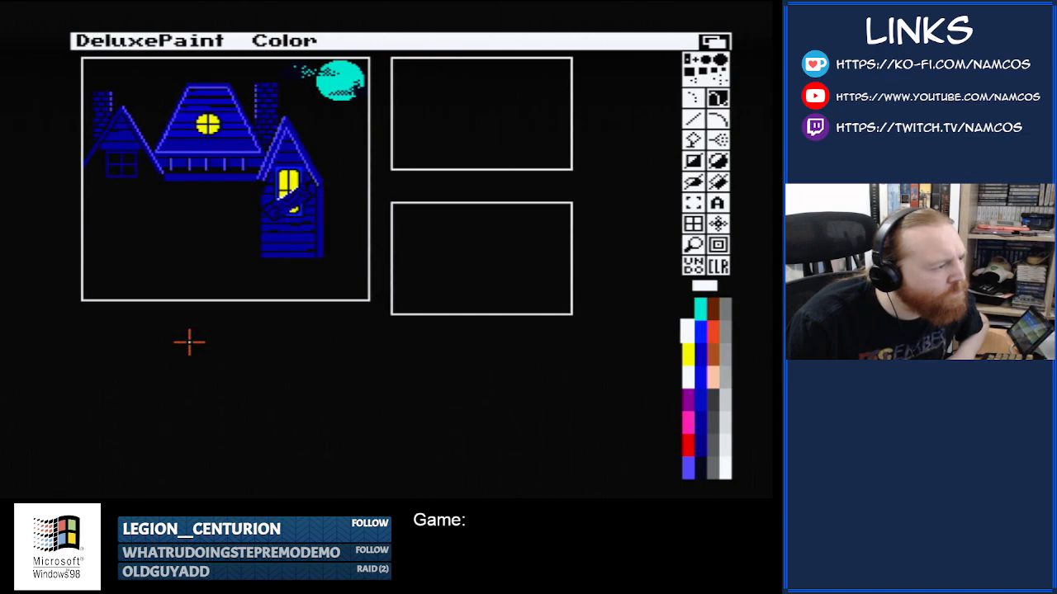
# - Switch to the browser to view the reference image front yard.jpg, and return to DeluxePaint
pyautogui.hotkey('alt', 'Tab')
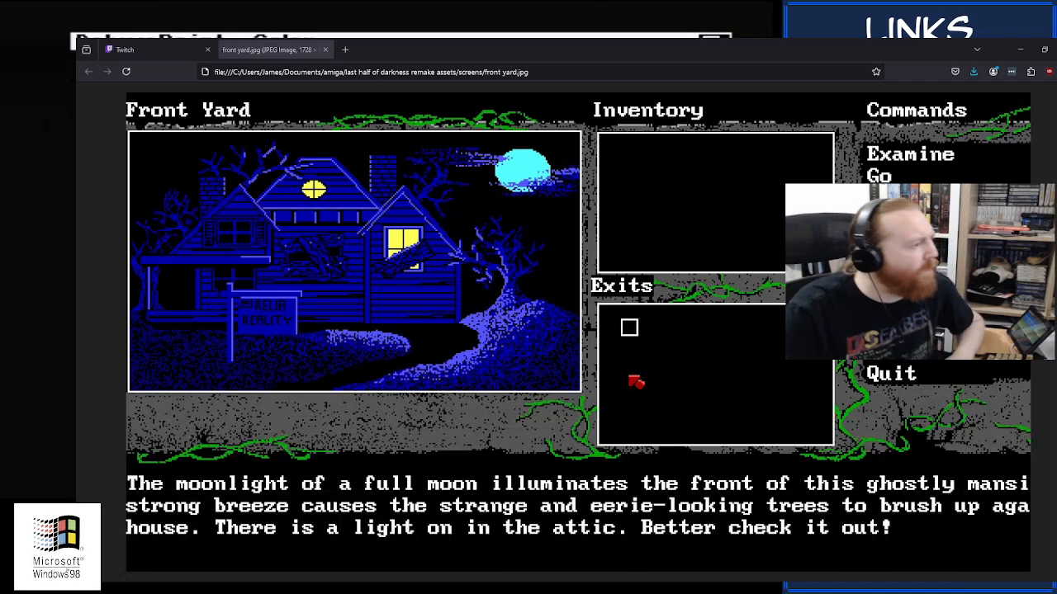
pyautogui.click(134, 44)
pyautogui.click(256, 50)
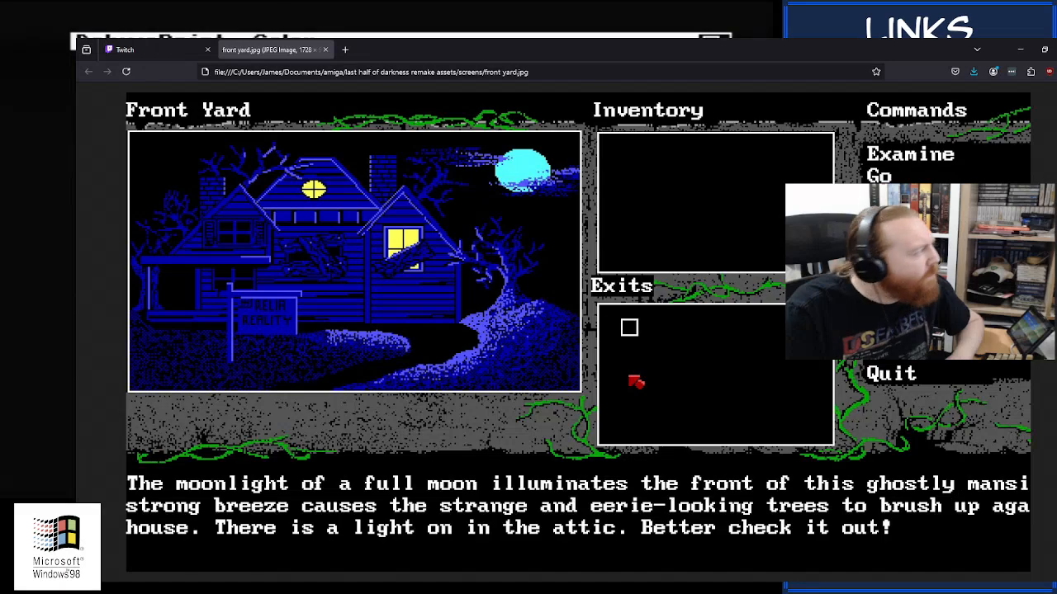
pyautogui.hotkey('ctrl', 'w')
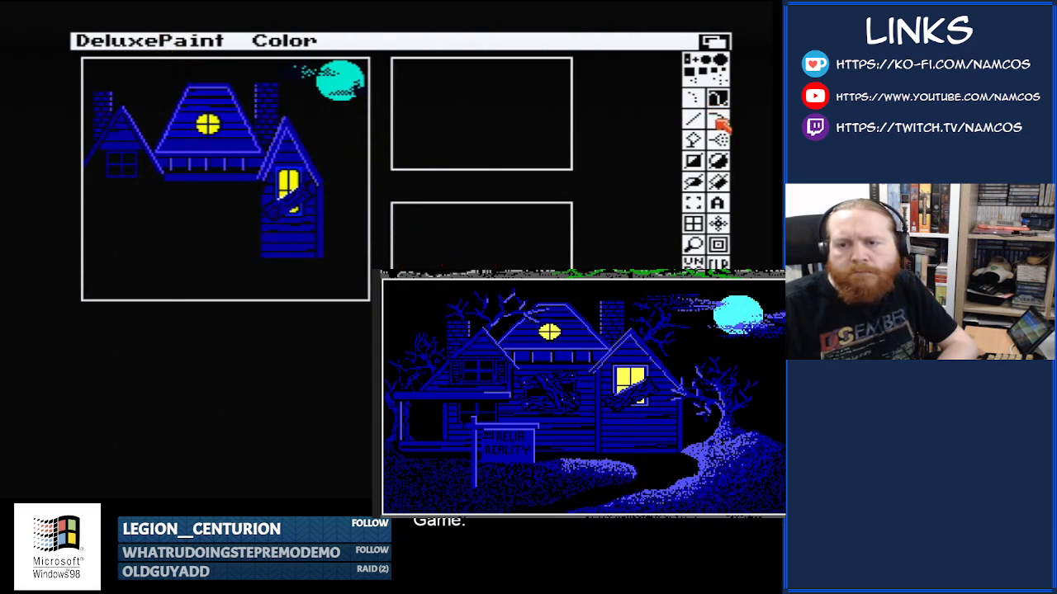
# - Magnify the house wall below the balcony and sketch the start of a dark-blue siding board freehand under the existing strip
pyautogui.click(693, 245)
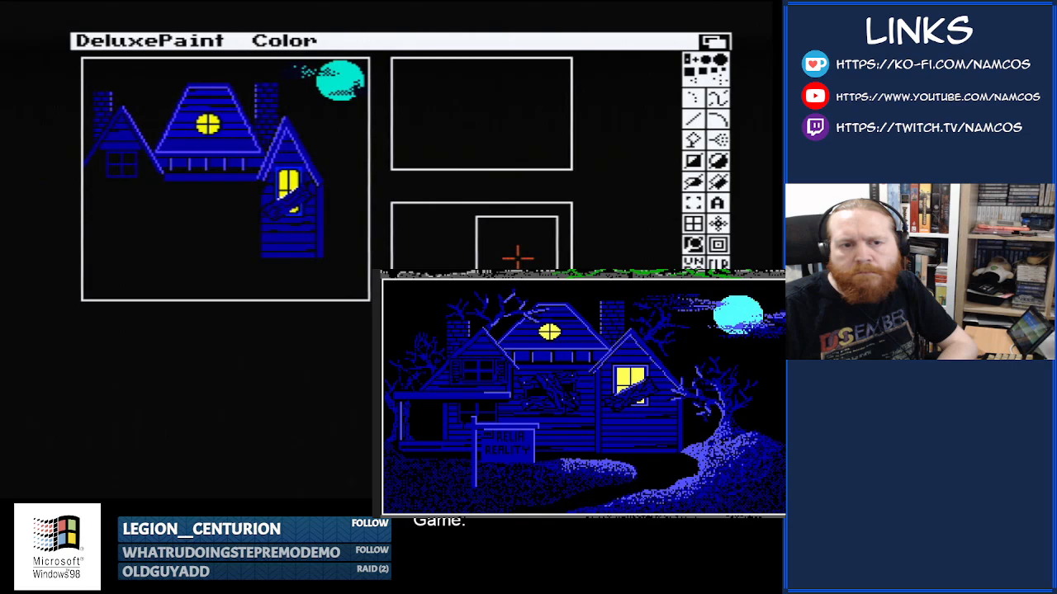
pyautogui.click(200, 196)
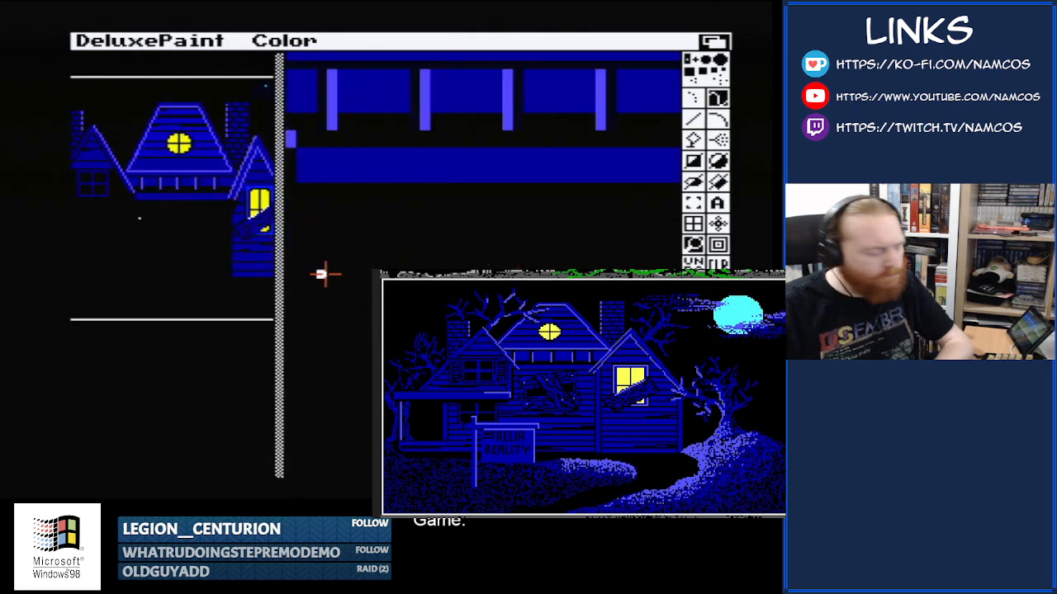
pyautogui.press('Left')
pyautogui.press('Left')
pyautogui.press('Right')
pyautogui.press('Right')
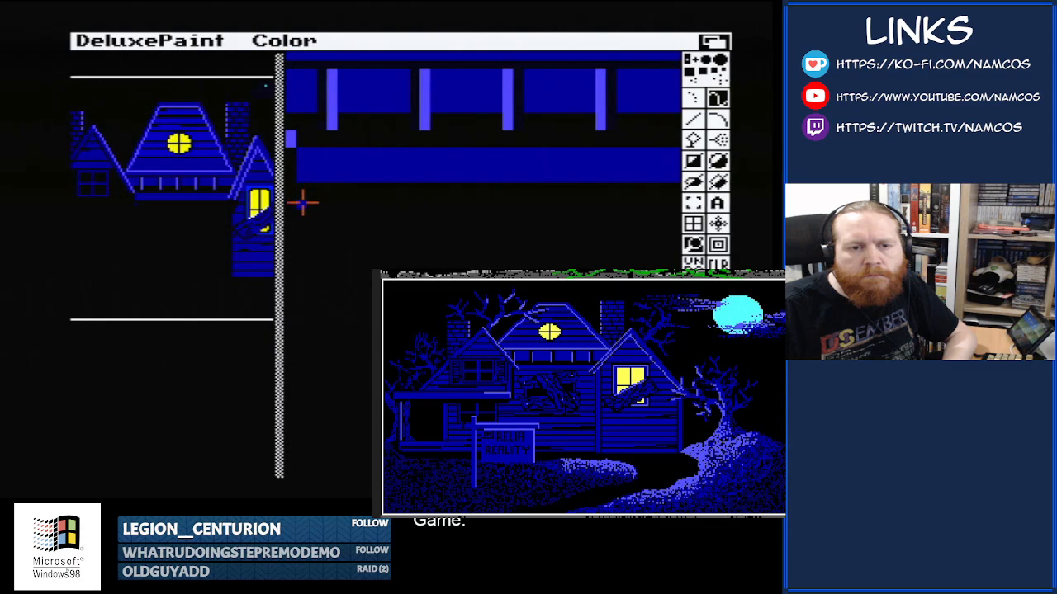
pyautogui.moveTo(303, 201); pyautogui.dragTo(481, 212)
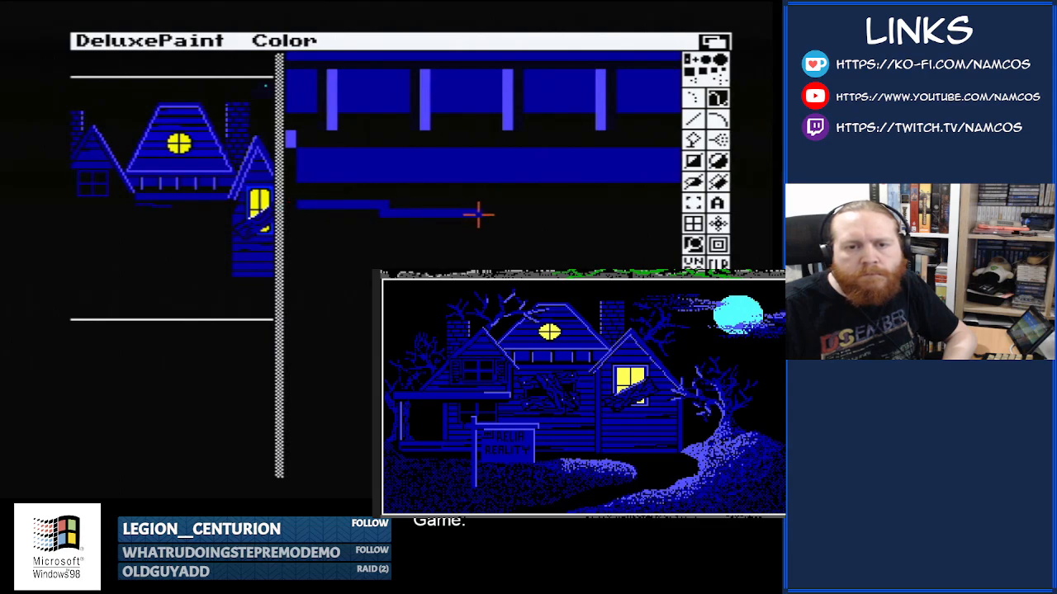
pyautogui.click(388, 205)
pyautogui.moveTo(303, 196); pyautogui.dragTo(507, 203)
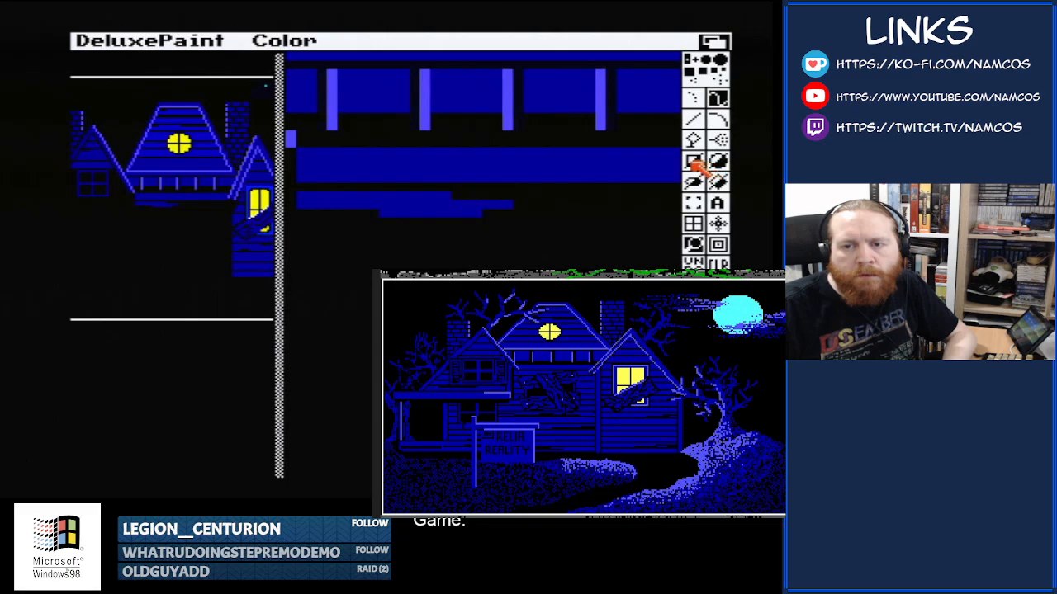
# - Complete the sketched siding board with filled dark-blue rectangles, spanning from the wall's left edge to the right-hand gable
pyautogui.click(697, 184)
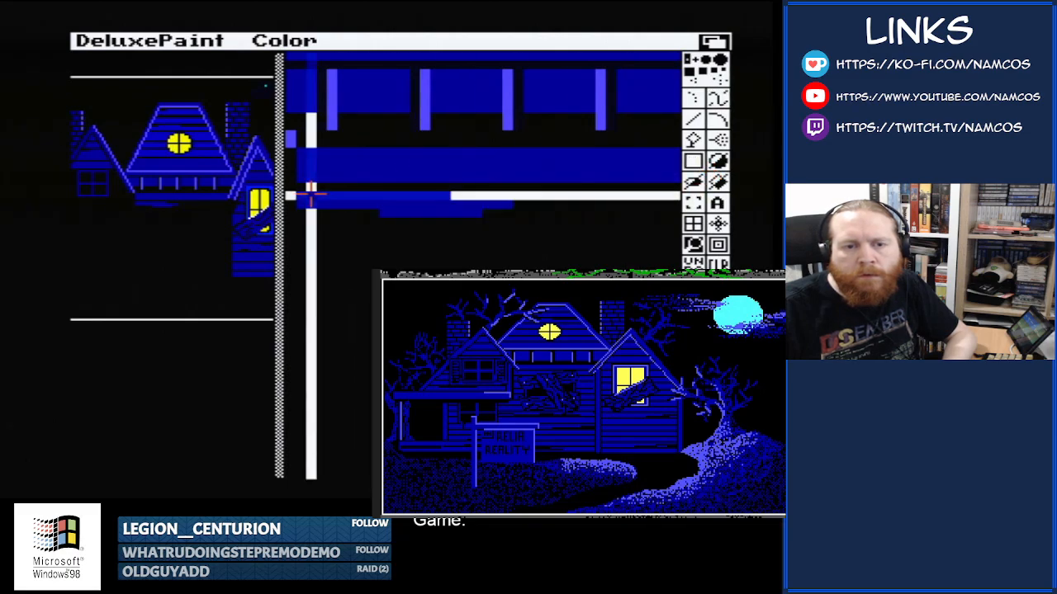
pyautogui.moveTo(406, 213); pyautogui.dragTo(670, 213)
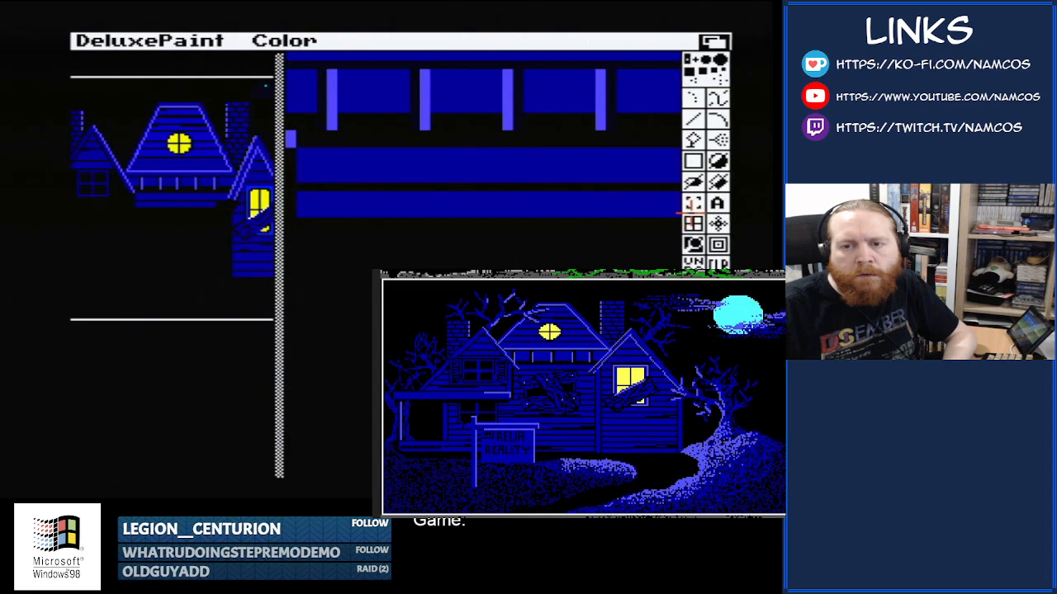
pyautogui.press('Right')
pyautogui.press('Right')
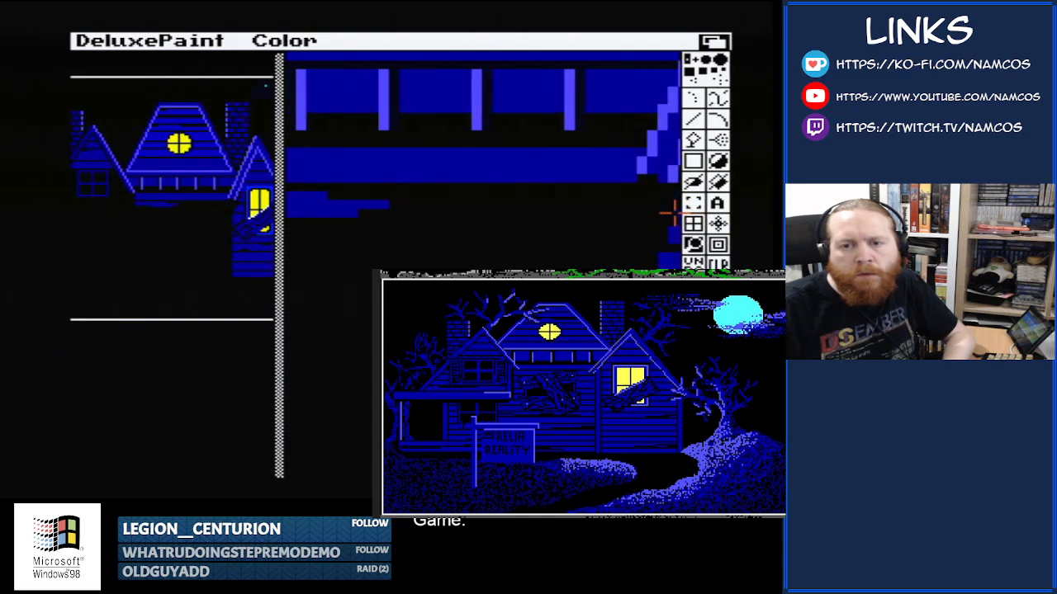
pyautogui.moveTo(578, 202); pyautogui.dragTo(587, 209)
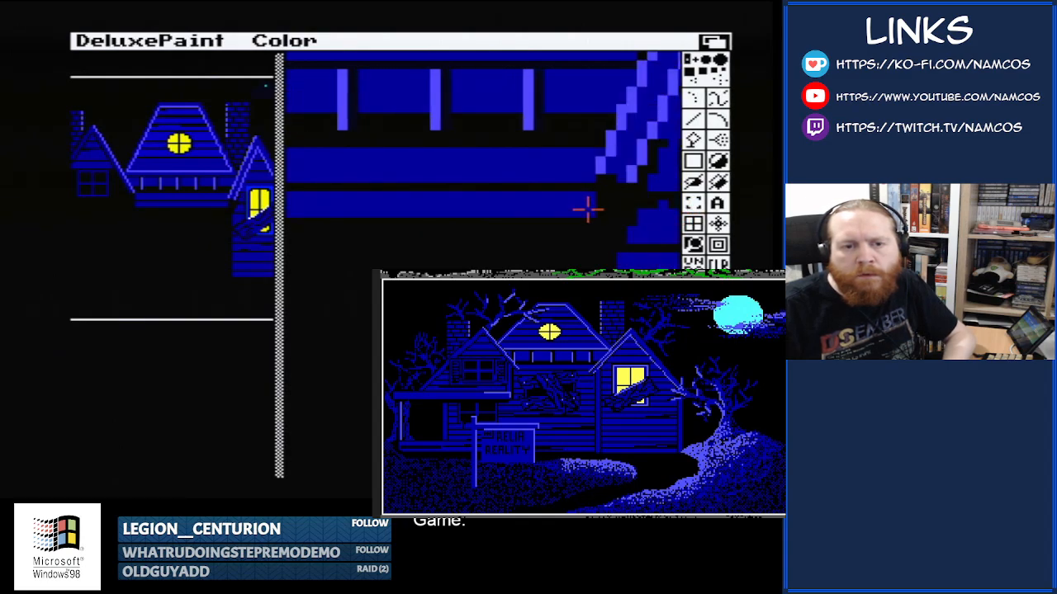
# - Draw a second new dark-blue siding board below the first, leaving a thin black gap and spanning the wall's full width
pyautogui.press('Left')
pyautogui.press('Left')
pyautogui.press('Left')
pyautogui.press('Left')
pyautogui.press('Left')
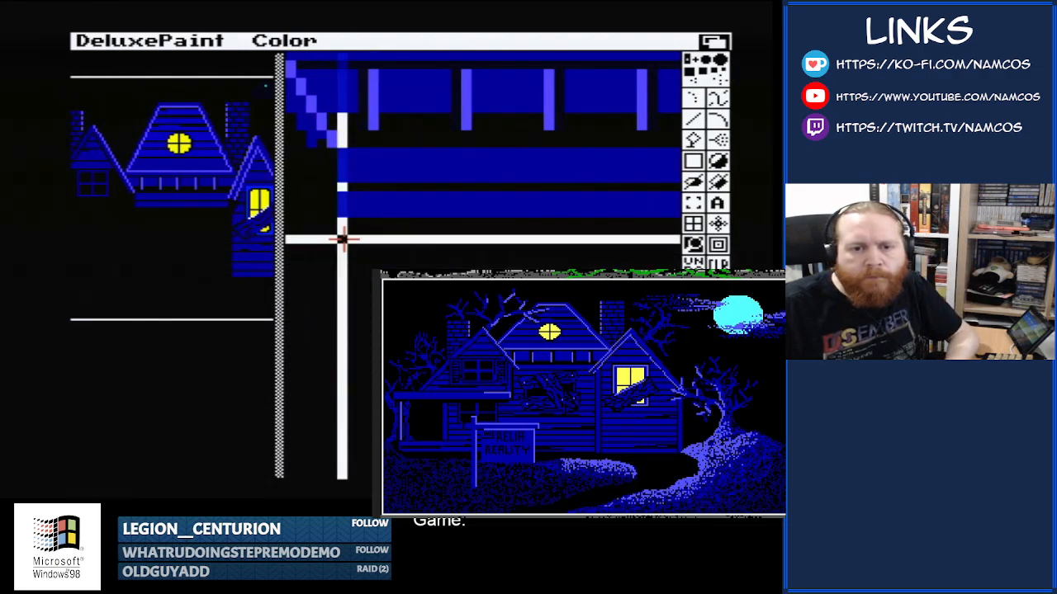
pyautogui.moveTo(343, 231)
pyautogui.mouseDown()
pyautogui.moveTo(390, 250)
pyautogui.moveTo(448, 252)
pyautogui.moveTo(459, 240)
pyautogui.mouseUp()
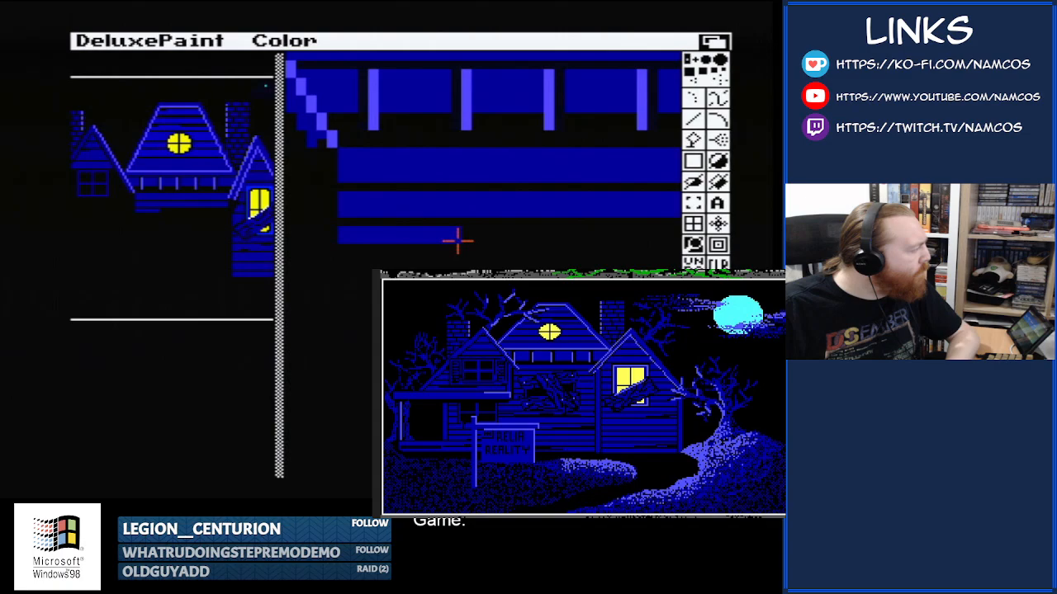
pyautogui.press('Right')
pyautogui.press('Right')
pyautogui.press('Right')
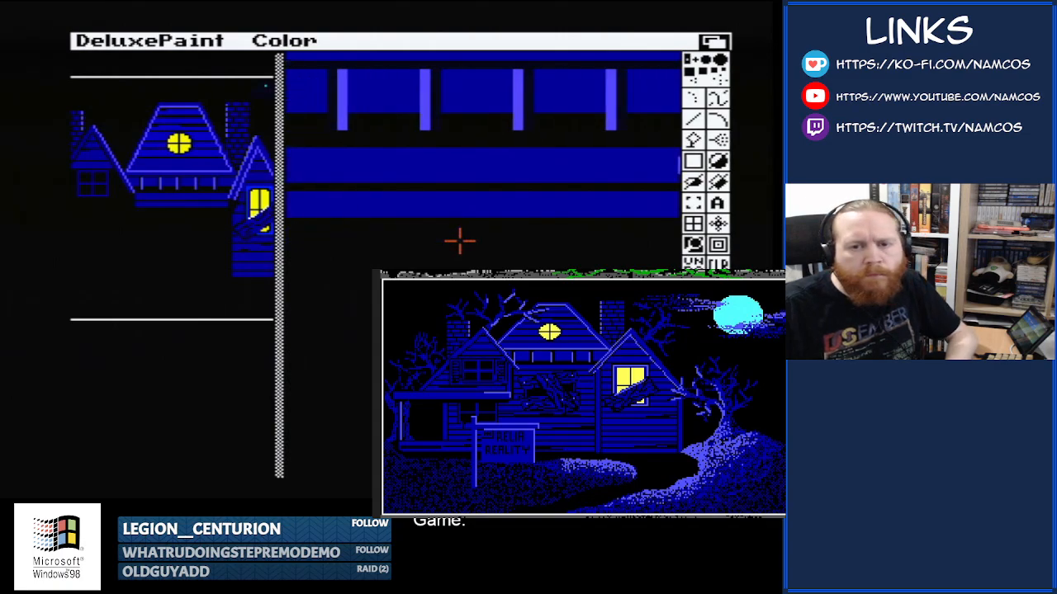
pyautogui.press('Right')
pyautogui.press('Right')
pyautogui.press('Right')
pyautogui.press('Right')
pyautogui.press('Right')
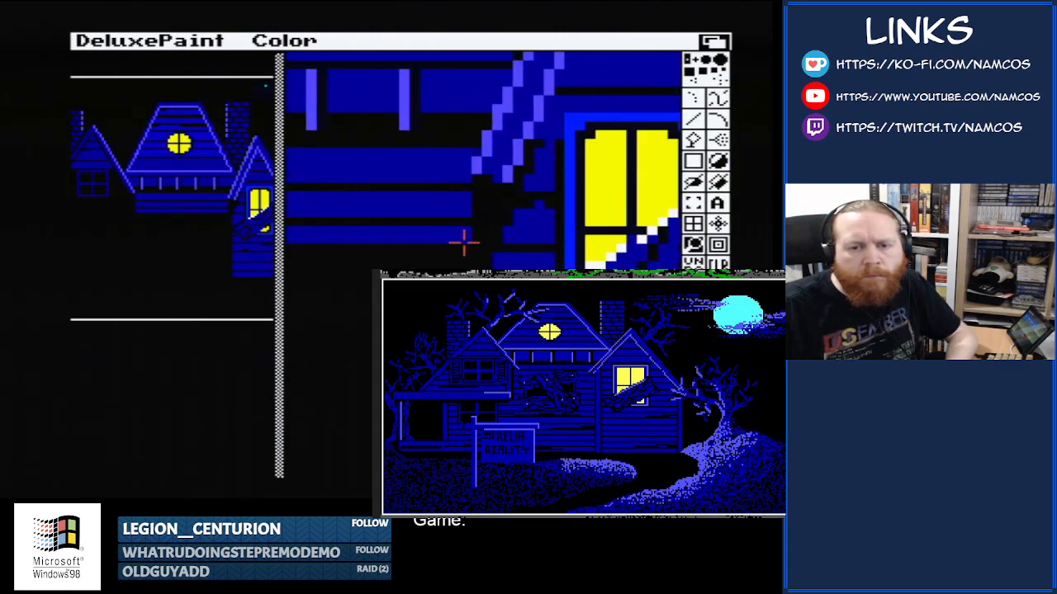
pyautogui.moveTo(464, 243); pyautogui.dragTo(463, 268)
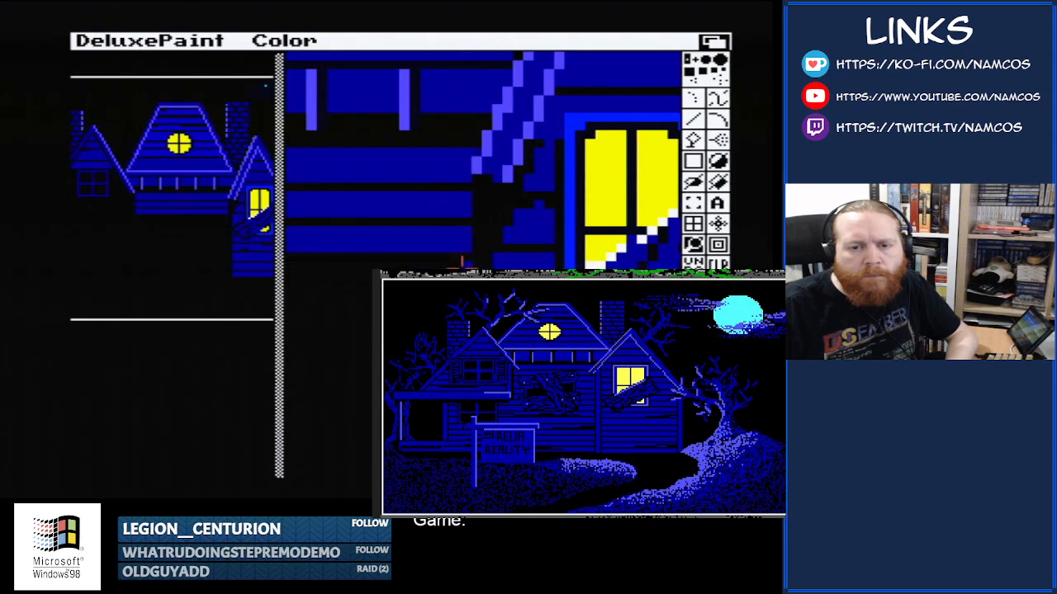
# - Add a third new filled siding board below the second, aligned with the wall's left edge
pyautogui.press('Left')
pyautogui.press('Left')
pyautogui.press('Left')
pyautogui.press('Left')
pyautogui.press('Left')
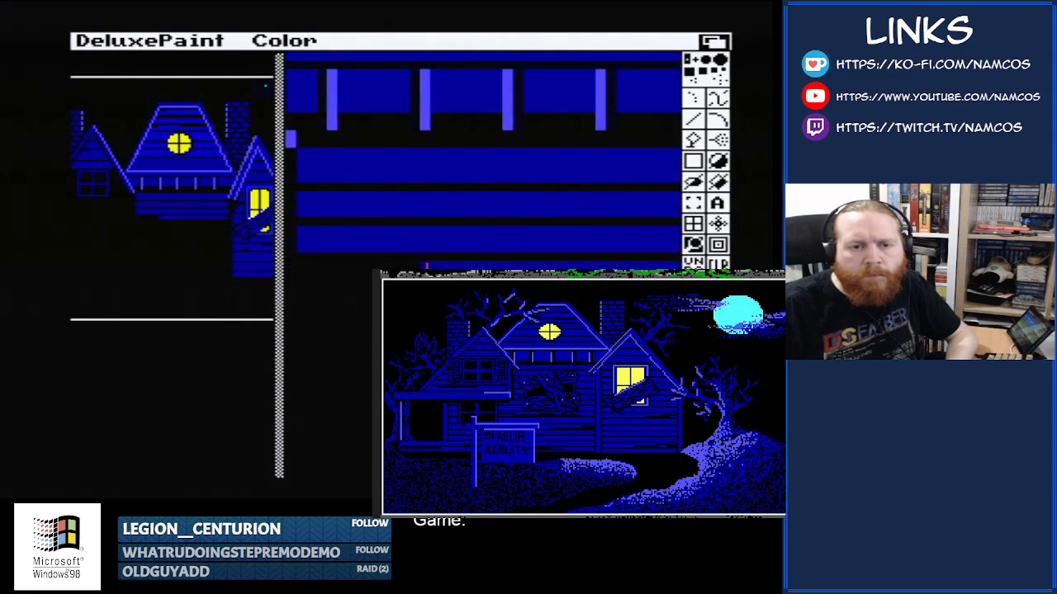
pyautogui.press('Left')
pyautogui.press('Left')
pyautogui.press('Left')
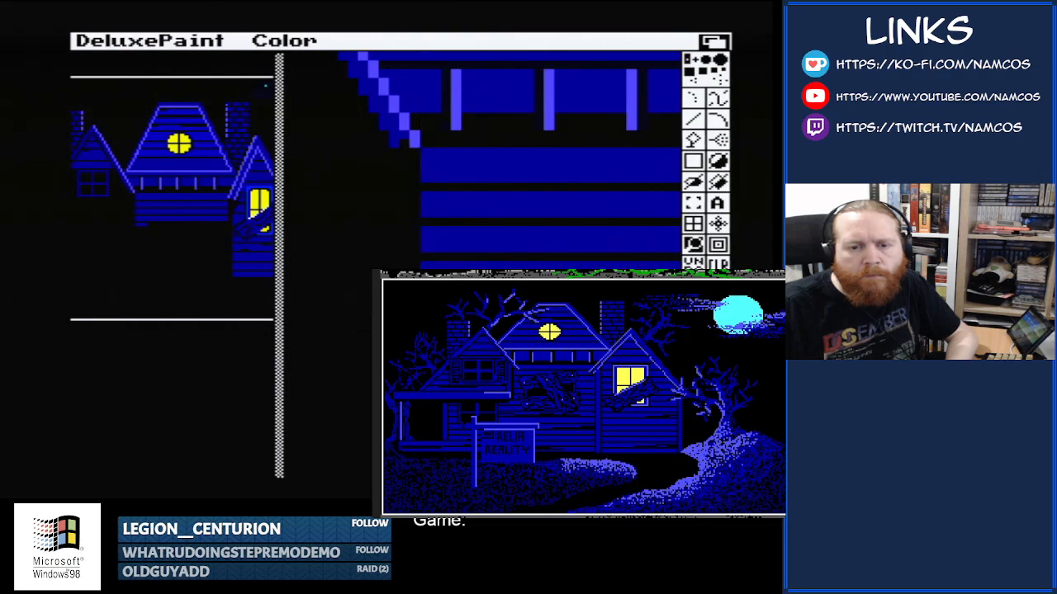
# - Add a fourth new filled siding board below the third, extending across the wall to the right-hand gable
pyautogui.press('Right')
pyautogui.press('Right')
pyautogui.press('Right')
pyautogui.press('Right')
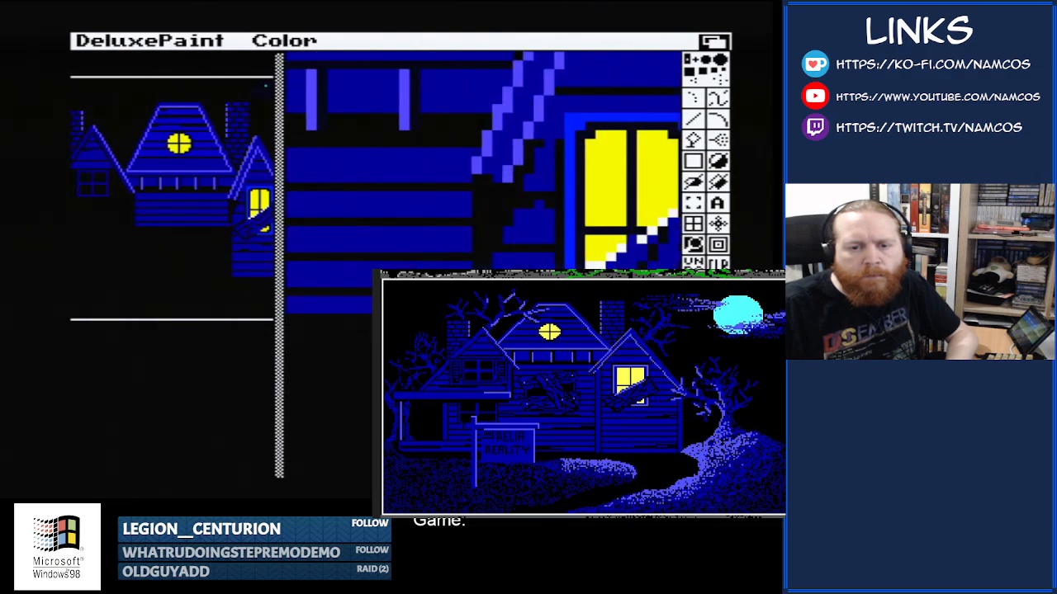
pyautogui.press('Left')
pyautogui.press('Left')
pyautogui.press('Left')
pyautogui.press('Left')
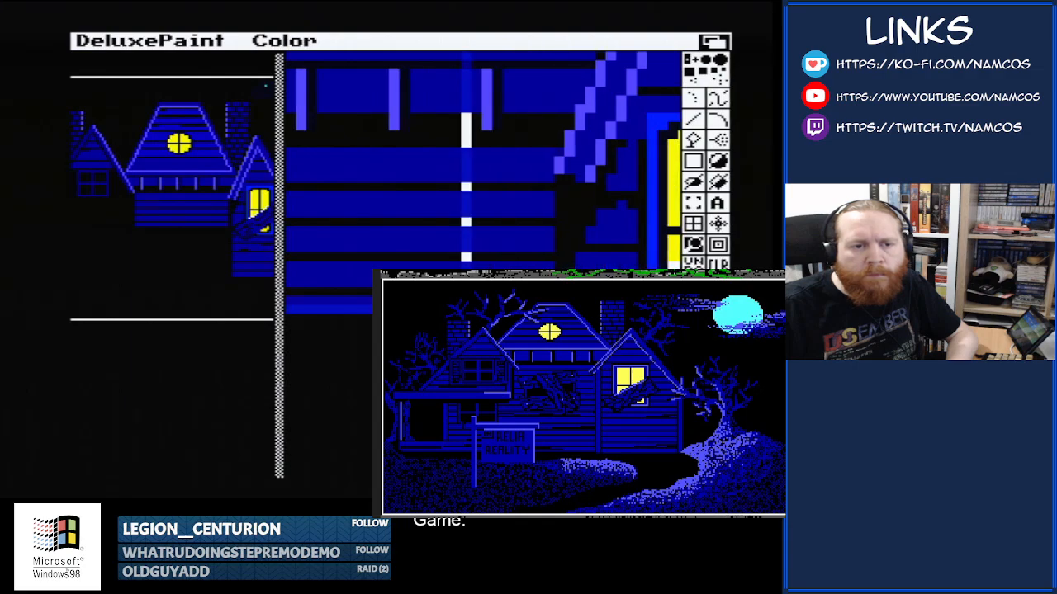
pyautogui.press('Left')
pyautogui.press('Left')
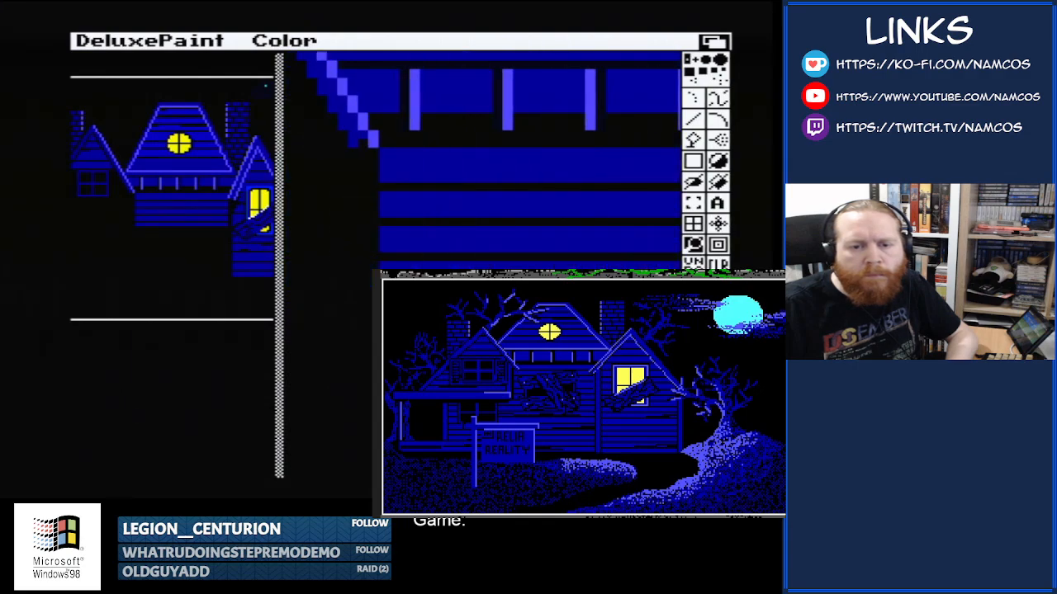
# - Add a fifth new dark-blue siding board under the fourth, matching the wall's left and right edges
pyautogui.press('Down')
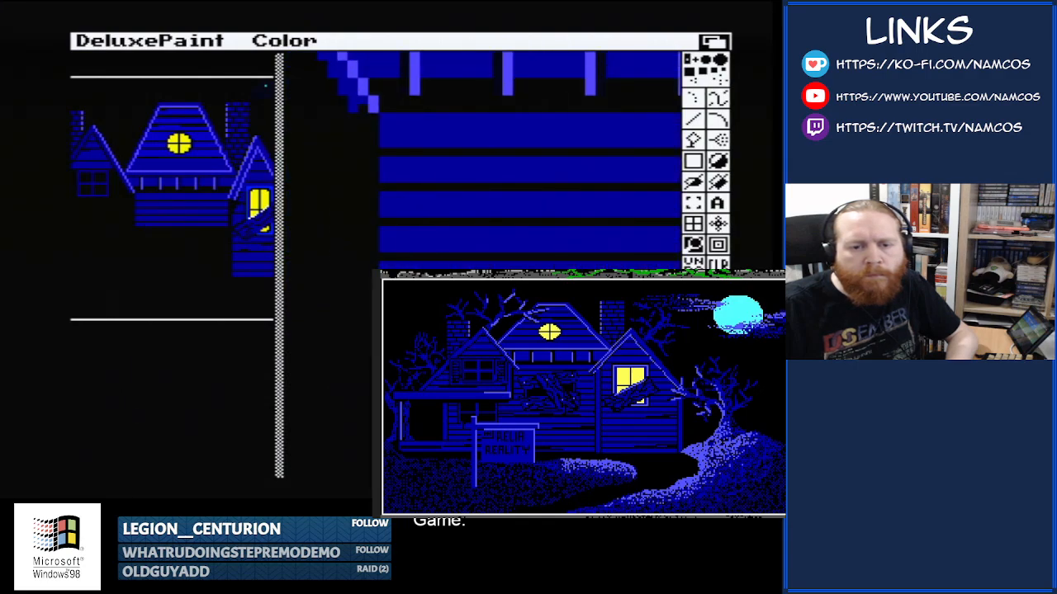
pyautogui.press('Right')
pyautogui.press('Right')
pyautogui.press('Right')
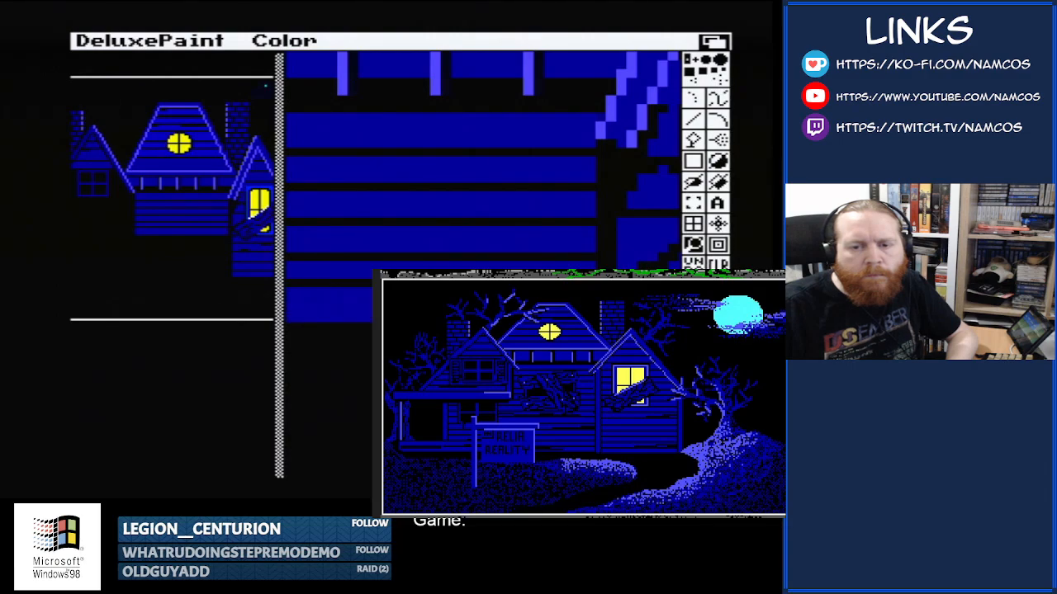
pyautogui.press('Left')
pyautogui.press('Left')
pyautogui.press('Left')
pyautogui.press('Left')
pyautogui.press('Left')
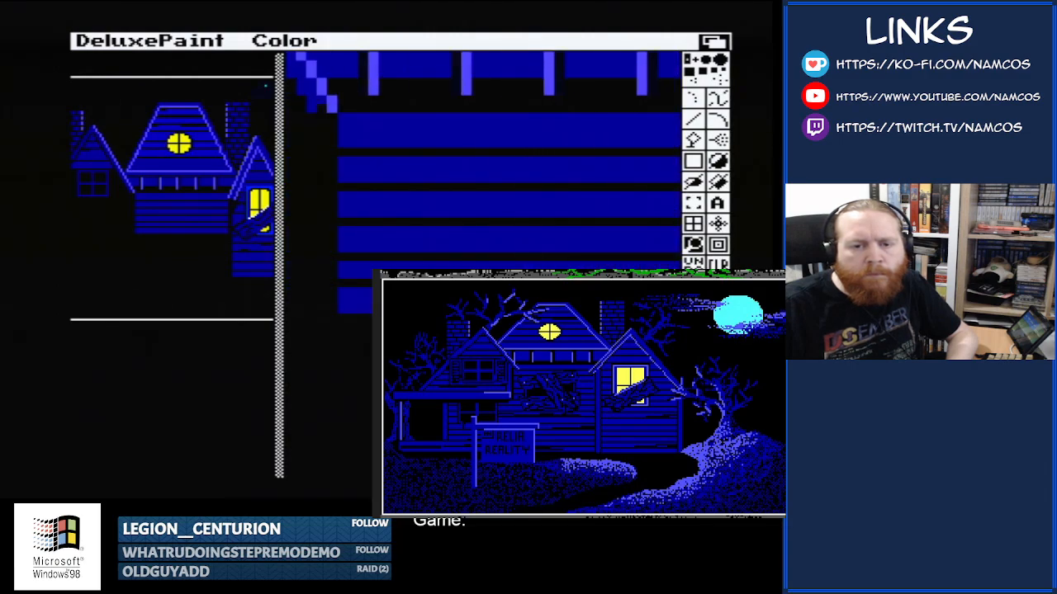
# - Add a sixth new dark-blue siding board below the fifth, keeping a thin black gap and running to the wall's left edge
pyautogui.press('Left')
pyautogui.press('Down')
pyautogui.press('Down')
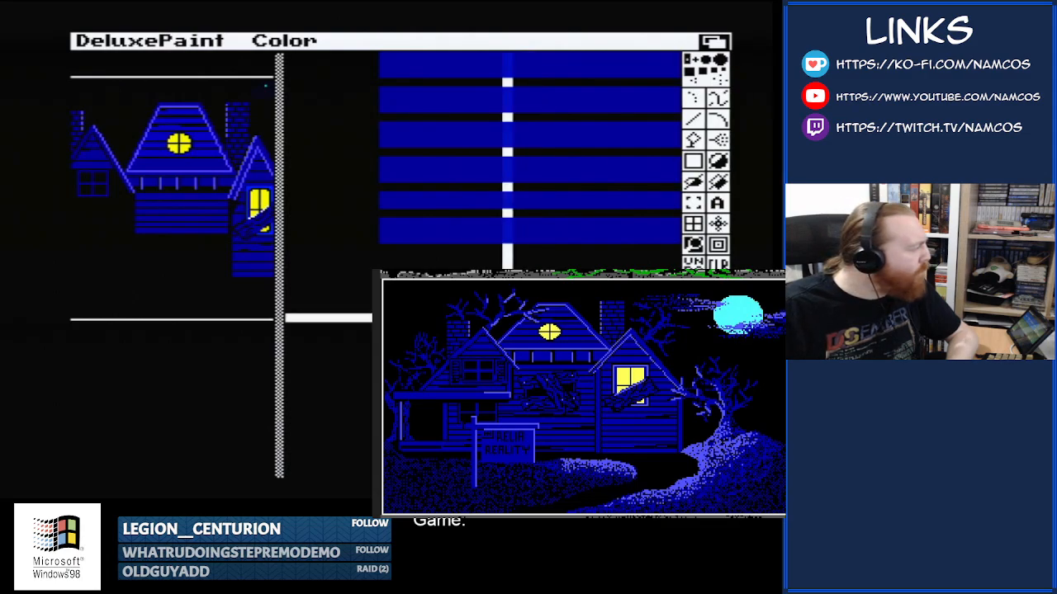
pyautogui.press('Right')
pyautogui.press('Right')
pyautogui.press('Right')
pyautogui.press('Right')
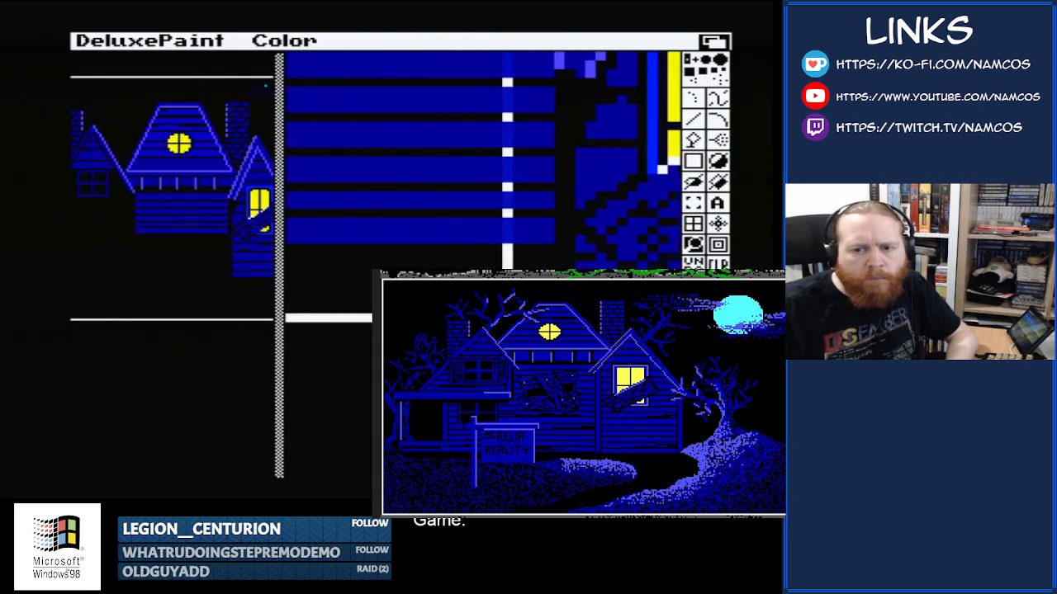
pyautogui.press('Right')
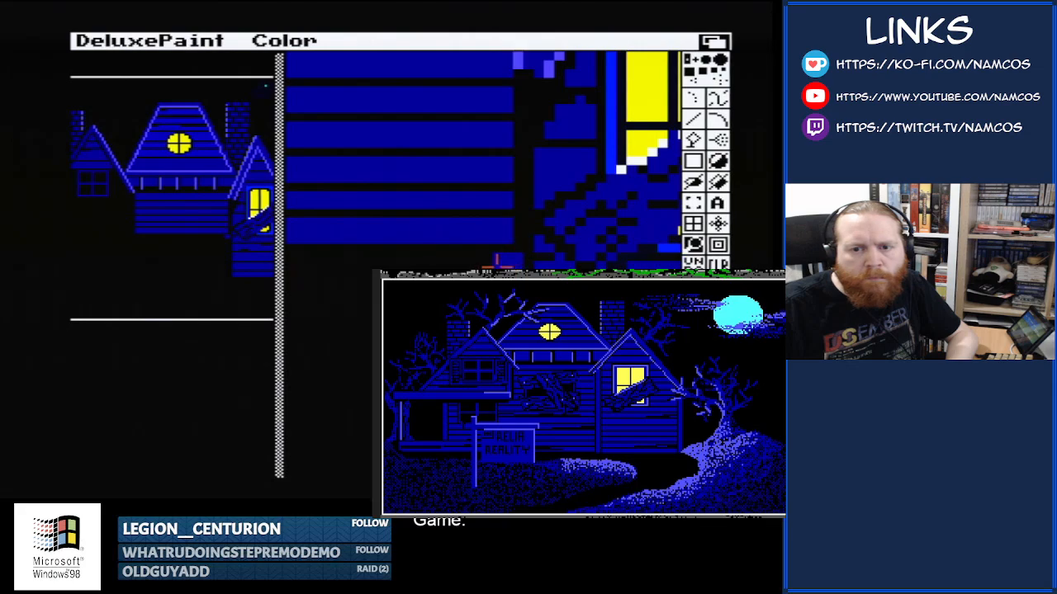
pyautogui.press('Left')
pyautogui.press('Left')
pyautogui.press('Left')
pyautogui.press('Left')
pyautogui.press('Left')
pyautogui.press('Left')
pyautogui.press('Left')
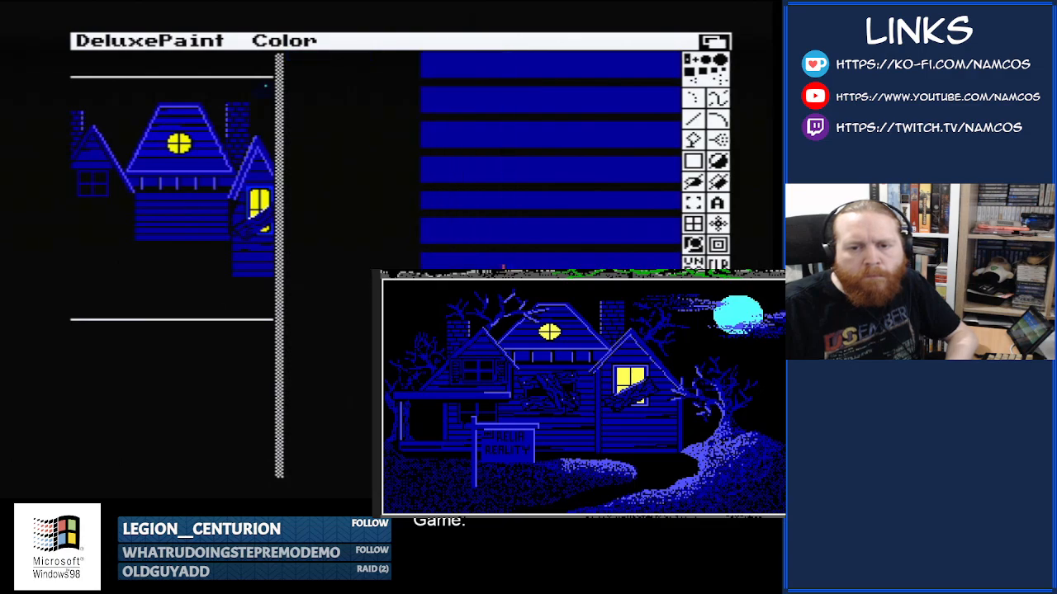
# - Trim the newest board's overrun at its right end with black pixels, and reselect the filled rectangle tool
pyautogui.press('Right')
pyautogui.press('Right')
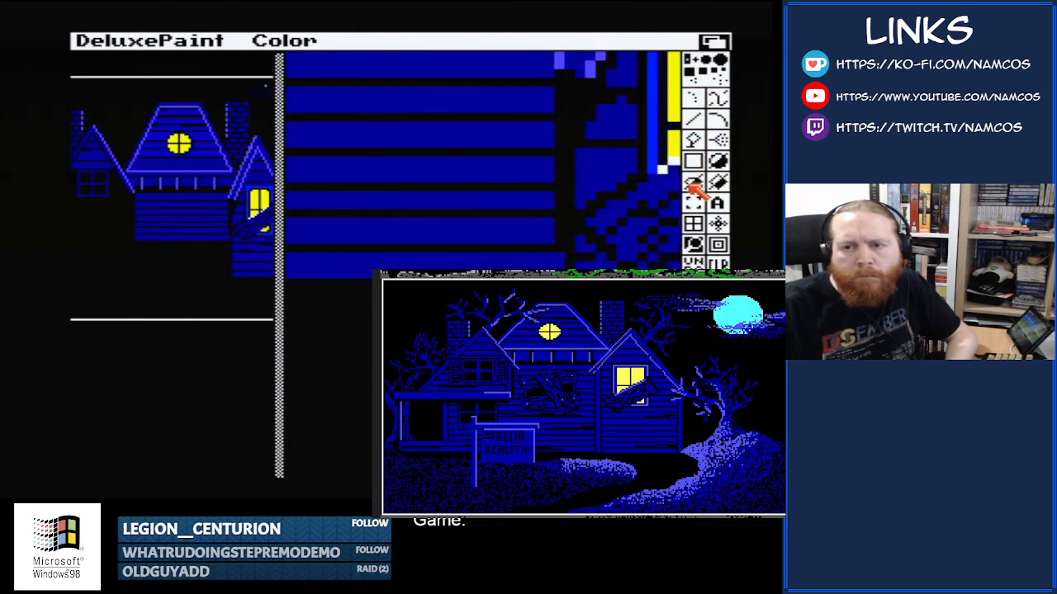
pyautogui.click(700, 164)
pyautogui.click(699, 165)
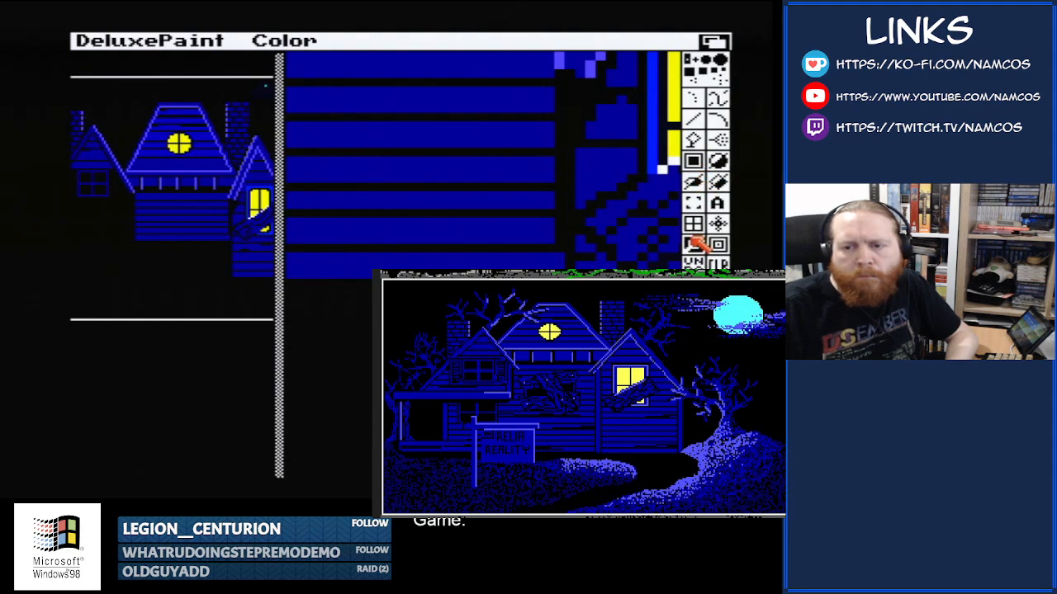
pyautogui.click(693, 97)
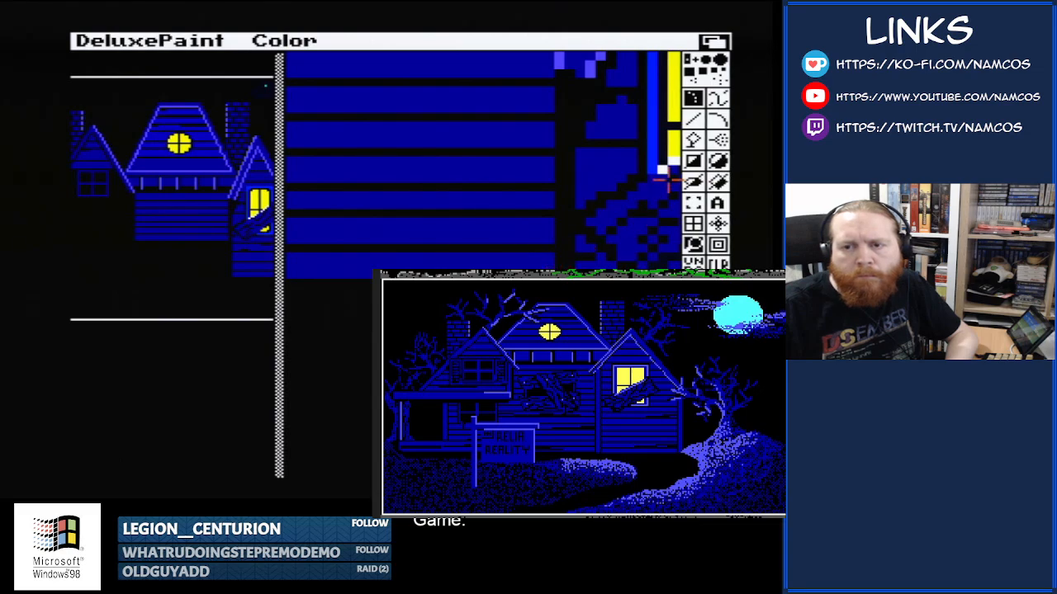
pyautogui.click(699, 167)
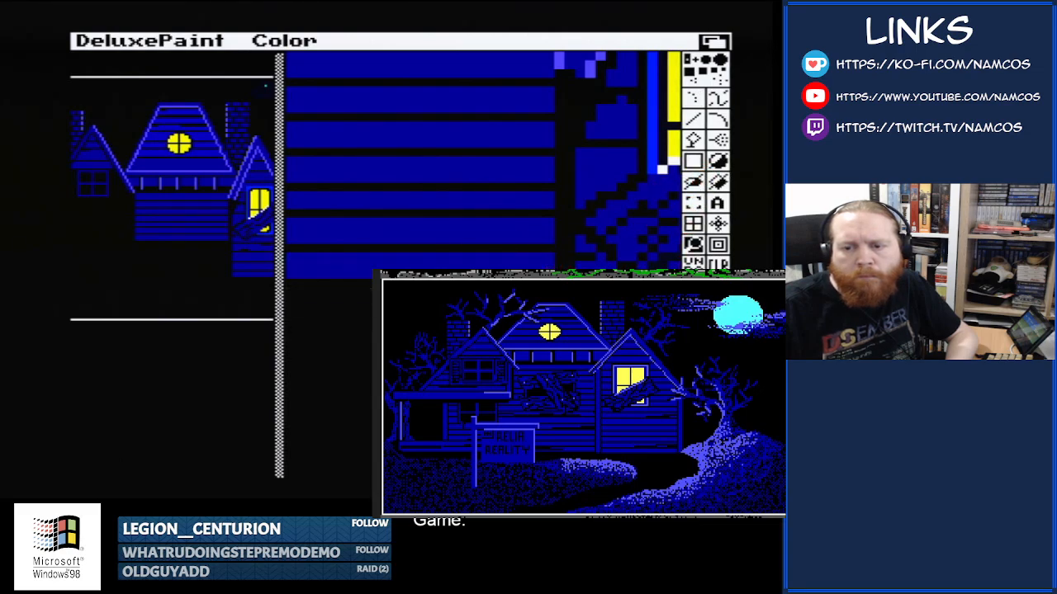
pyautogui.click(693, 161)
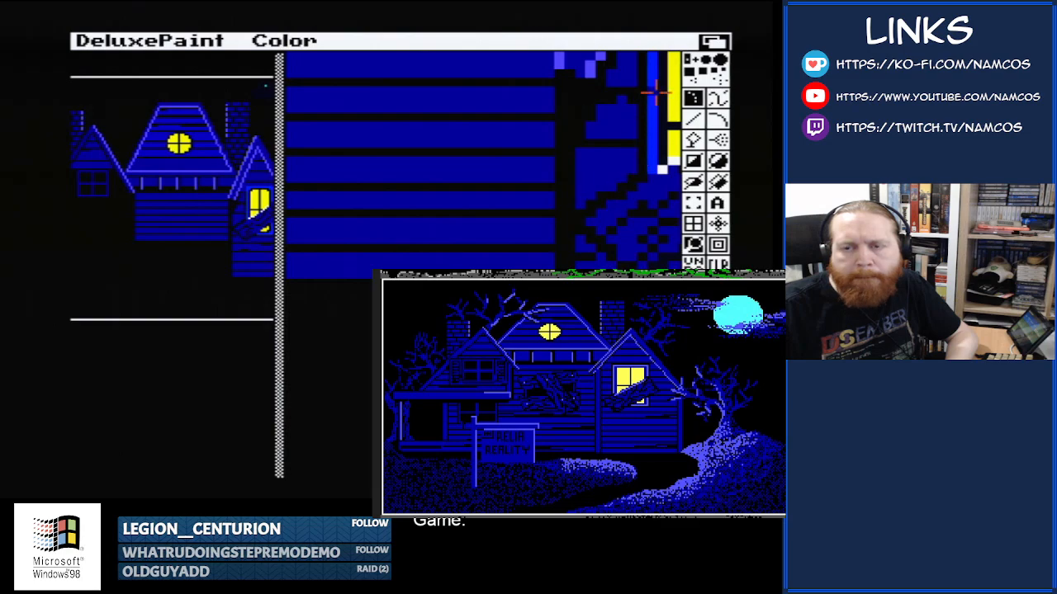
pyautogui.click(696, 165)
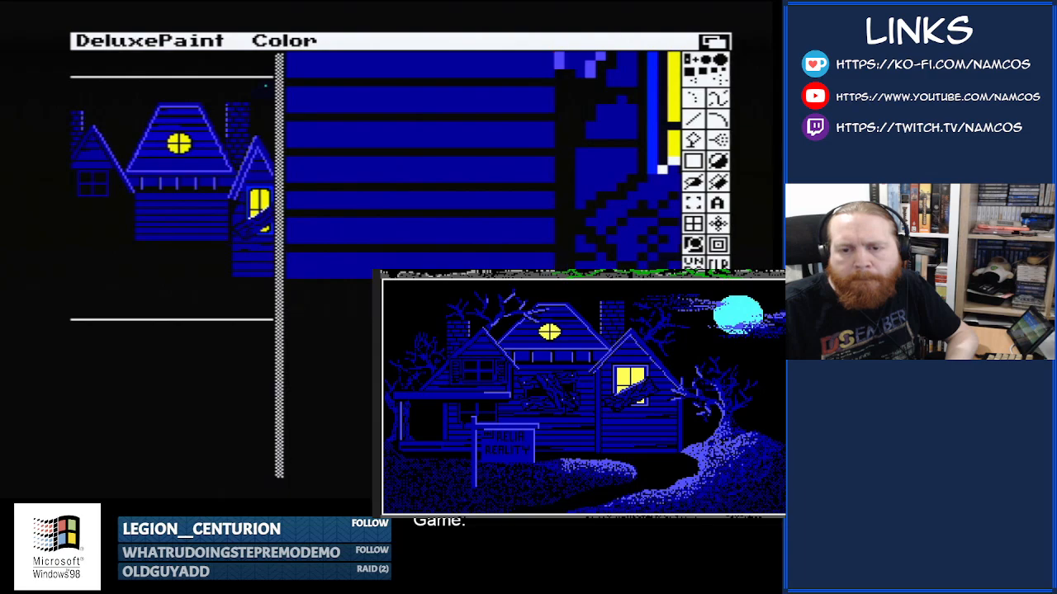
# - Draw a seventh new filled siding board below the sixth, from the gable side to the wall's left edge
pyautogui.press('Left')
pyautogui.press('Left')
pyautogui.press('Left')
pyautogui.press('Left')
pyautogui.press('Left')
pyautogui.press('Left')
pyautogui.press('Left')
pyautogui.press('Left')
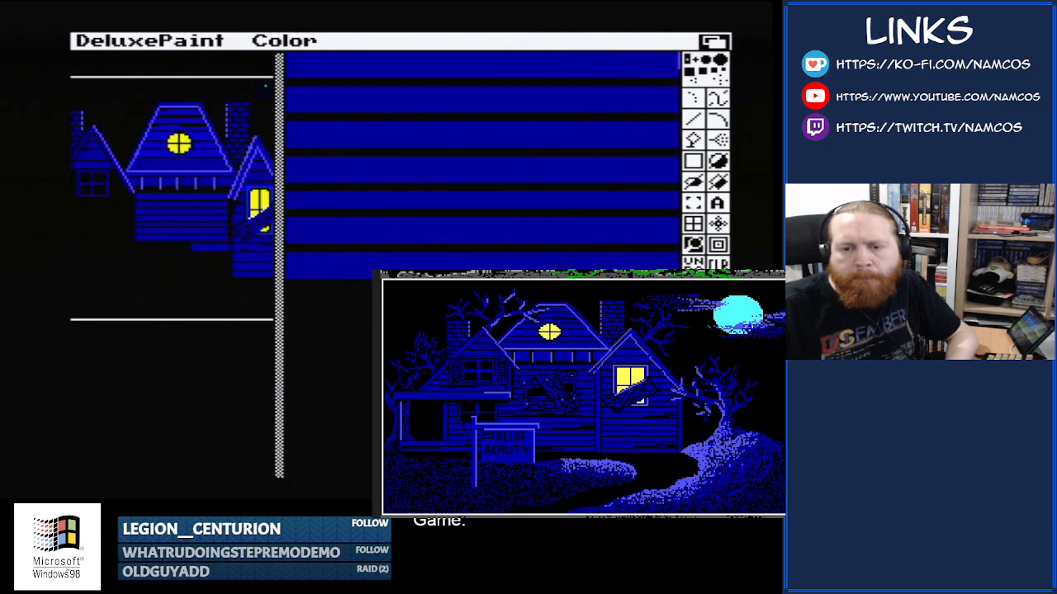
pyautogui.press('Left')
pyautogui.press('Left')
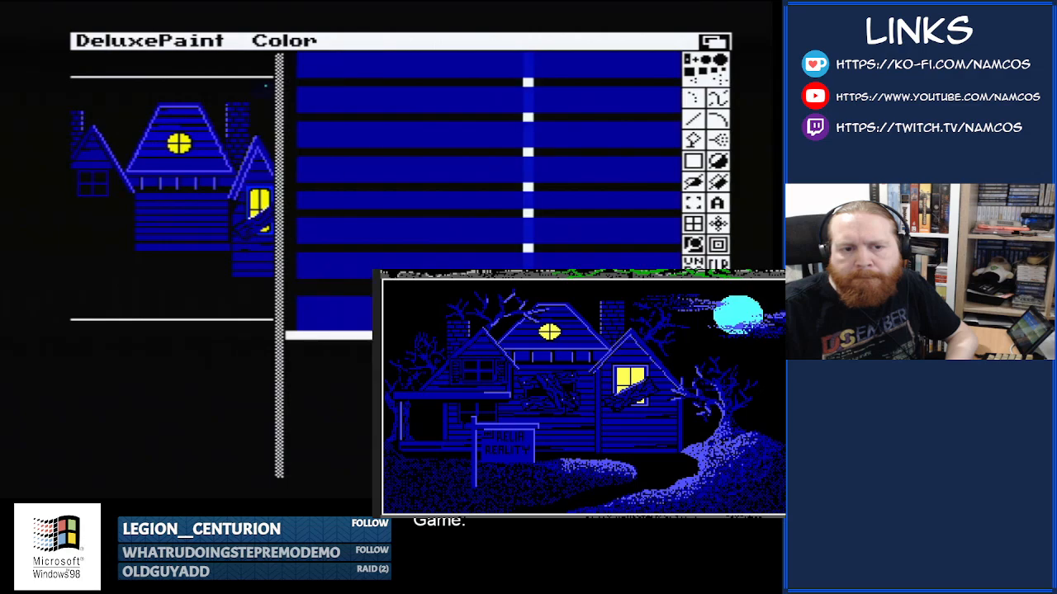
# - Draw an eighth, slightly taller dark-blue siding board below the seventh, spanning the wall's full width
pyautogui.press('Right')
pyautogui.press('Right')
pyautogui.press('Right')
pyautogui.press('Right')
pyautogui.press('Right')
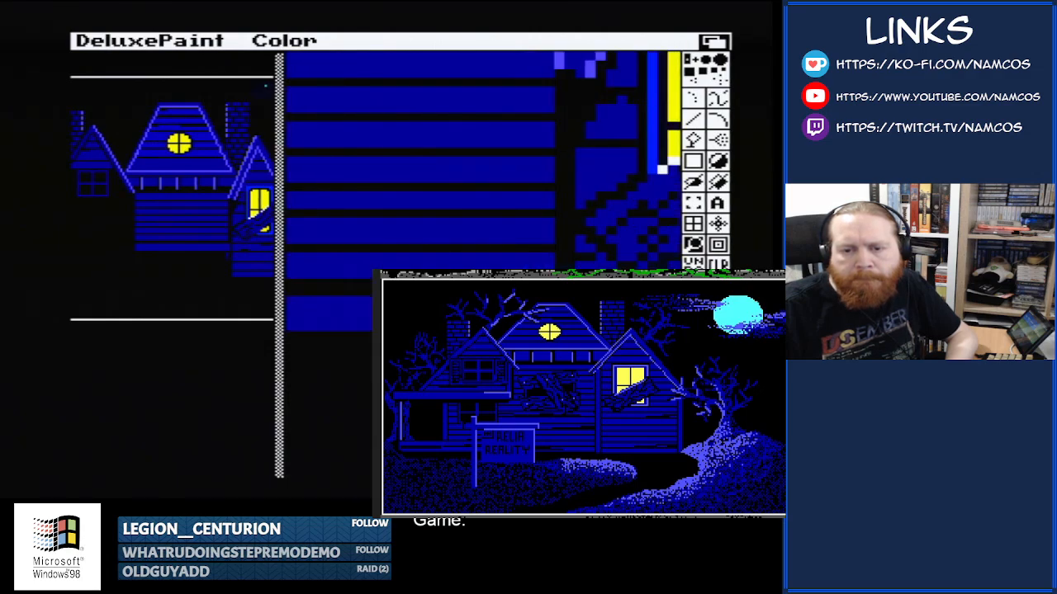
pyautogui.press('Left')
pyautogui.press('Left')
pyautogui.press('Left')
pyautogui.press('Left')
pyautogui.press('Left')
pyautogui.press('Left')
pyautogui.press('Left')
pyautogui.press('Left')
pyautogui.press('Left')
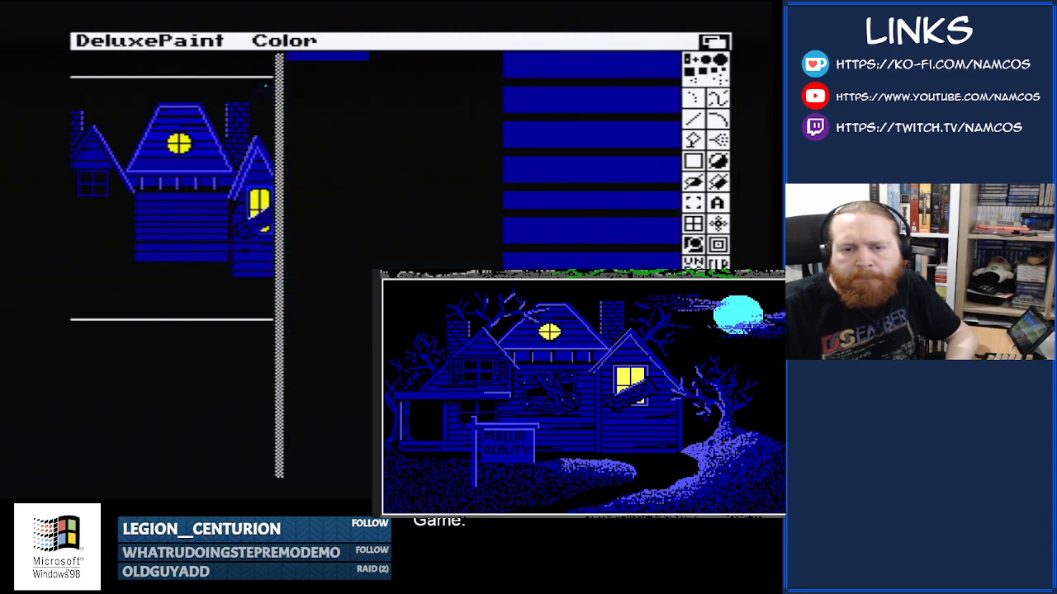
# - Add a ninth new filled siding board under the eighth, starting at the gable and ending at the wall's left edge
pyautogui.press('Right')
pyautogui.press('Right')
pyautogui.press('Right')
pyautogui.press('Right')
pyautogui.press('Right')
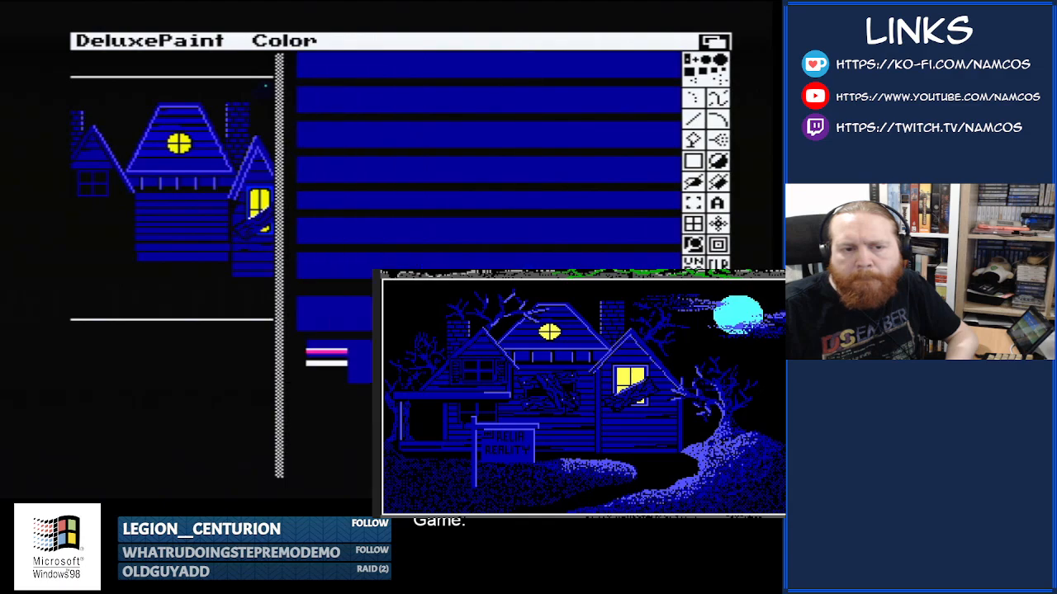
pyautogui.press('Right')
pyautogui.press('Right')
pyautogui.press('Right')
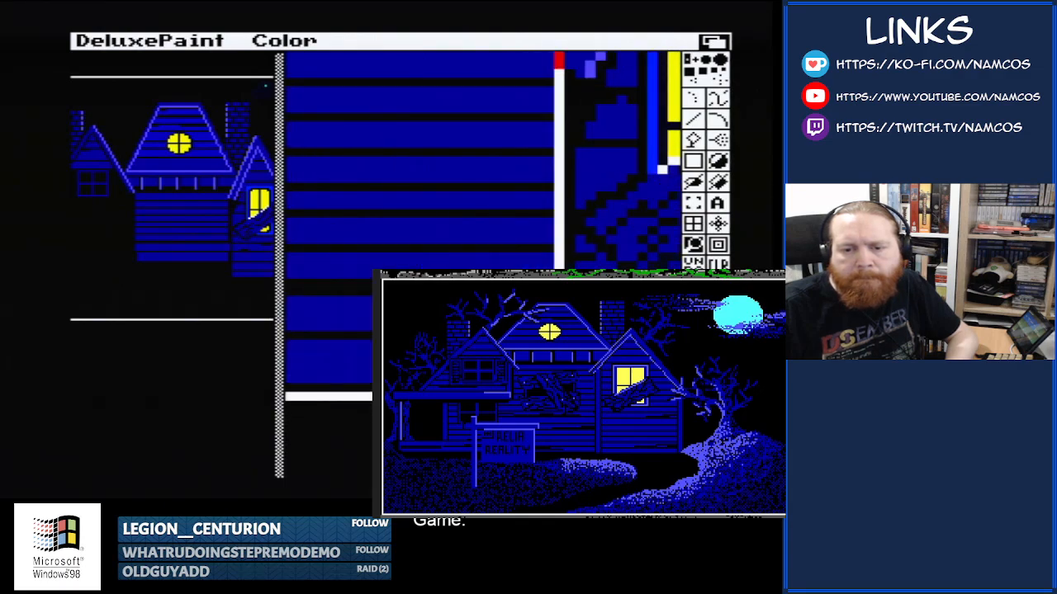
pyautogui.click(549, 396)
pyautogui.press('Left')
pyautogui.press('Left')
pyautogui.press('Left')
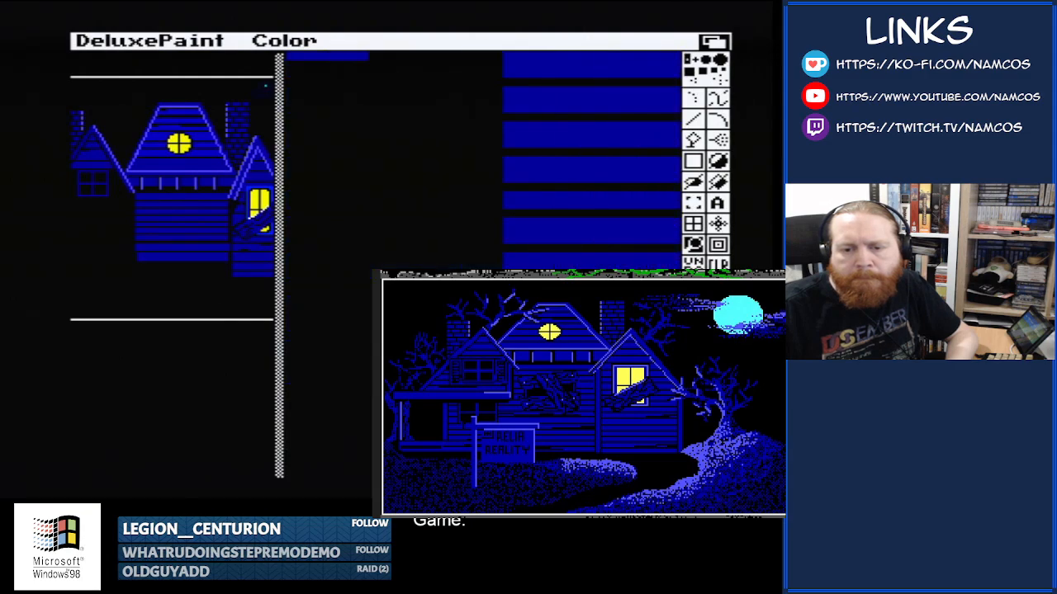
# - Add a tenth new dark-blue siding board at the wall's base, level with the bottom of the right-hand gable section
pyautogui.press('Right')
pyautogui.press('Right')
pyautogui.press('Right')
pyautogui.press('Right')
pyautogui.press('Right')
pyautogui.press('Right')
pyautogui.press('Right')
pyautogui.press('Right')
pyautogui.press('Right')
pyautogui.press('Right')
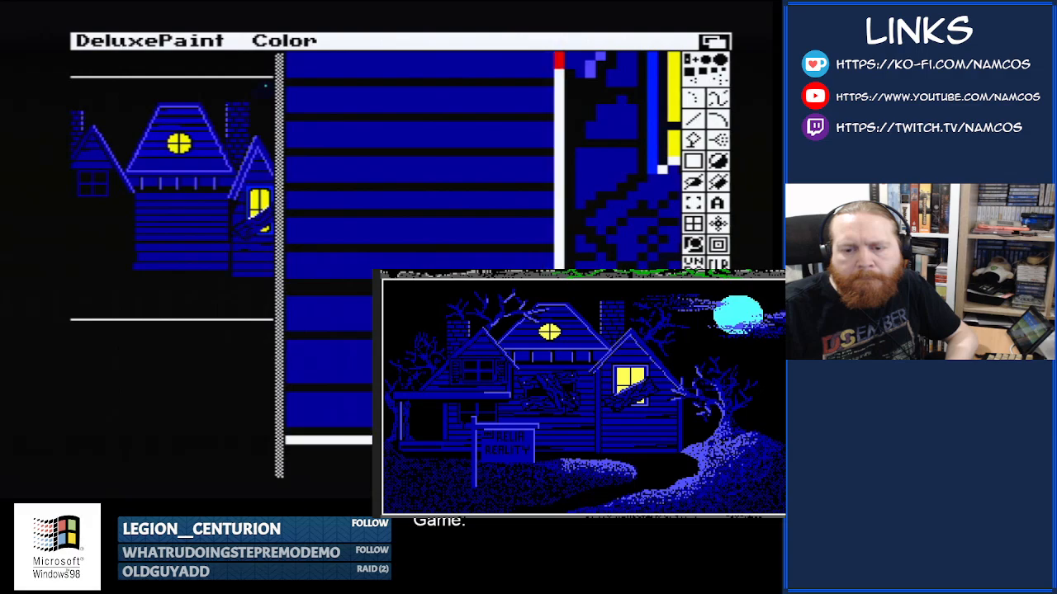
pyautogui.moveTo(558, 440)
pyautogui.mouseDown()
pyautogui.moveTo(549, 456)
pyautogui.moveTo(533, 457)
pyautogui.mouseUp()
pyautogui.press('Left')
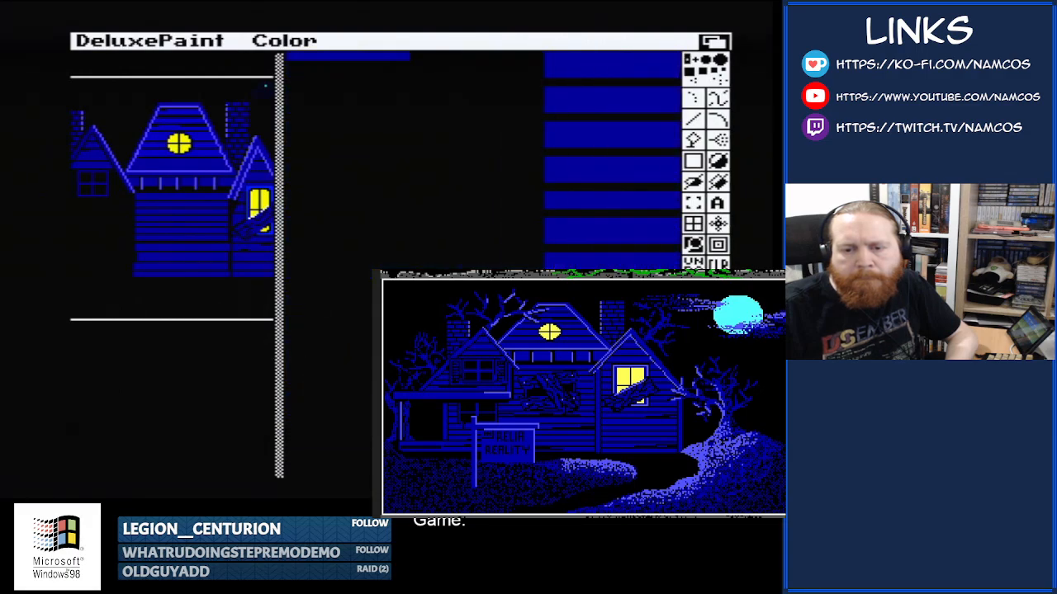
# - Cut a filled black rectangle into the middle of the central wall's siding as the large window opening
pyautogui.click(693, 99)
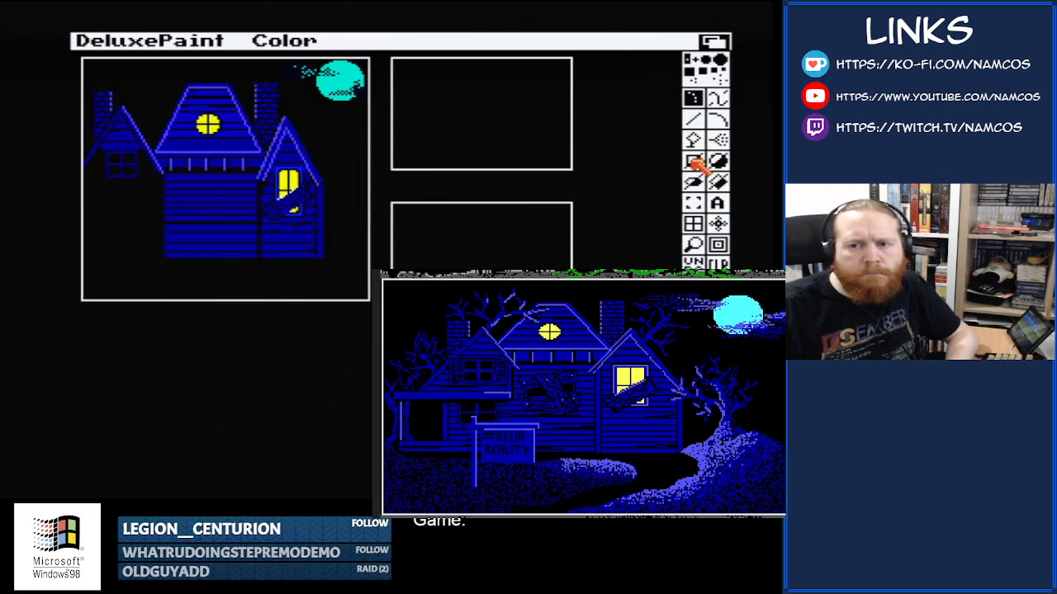
pyautogui.click(694, 162)
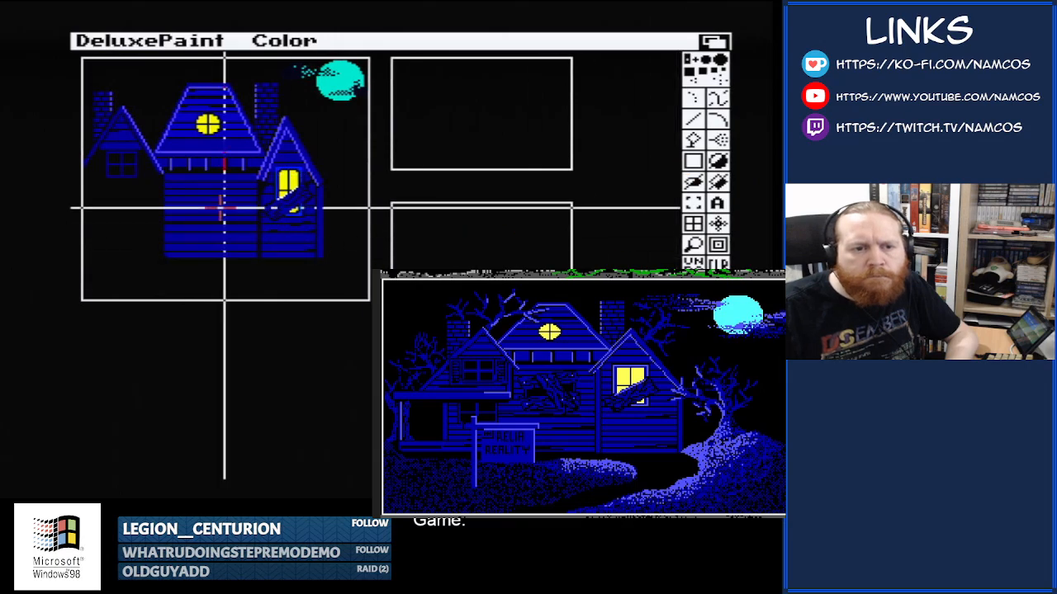
pyautogui.moveTo(183, 187); pyautogui.dragTo(234, 221)
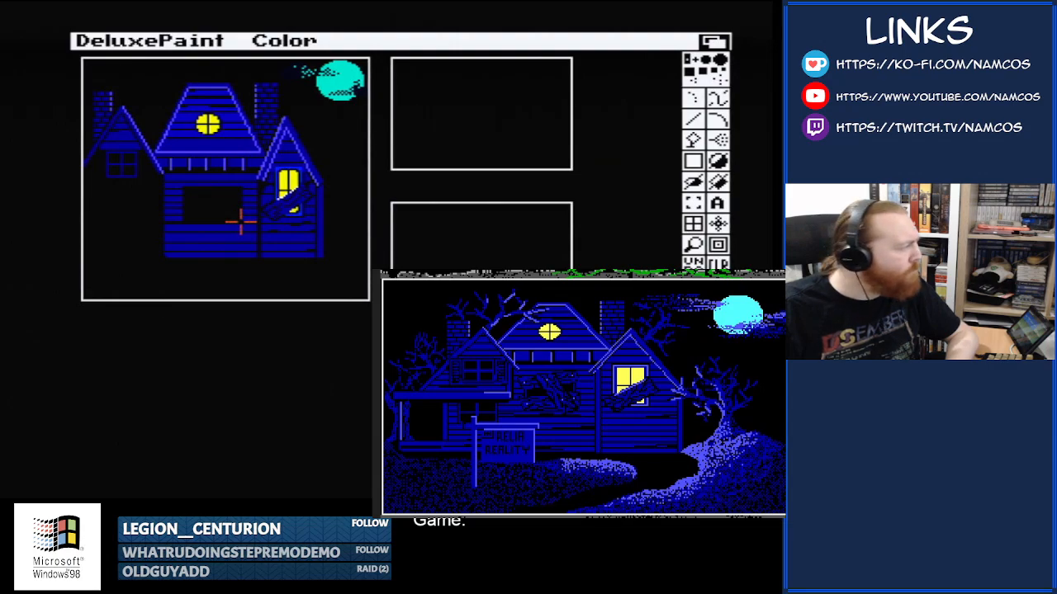
pyautogui.press('b')
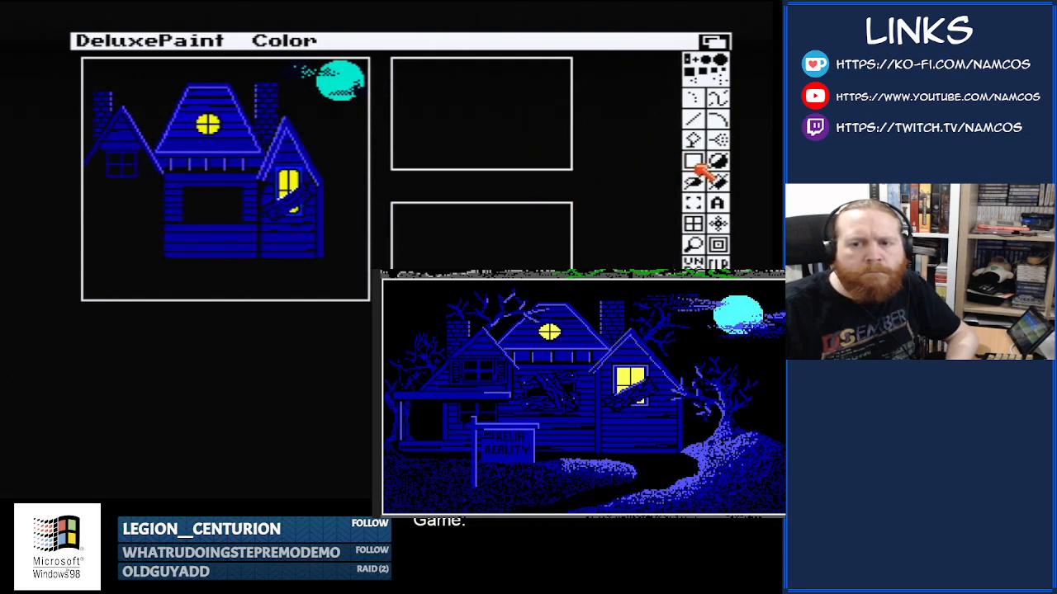
# - Magnify the central wall and draw a thin dark-blue frame inside the black window opening, leaving a black margin around it
pyautogui.click(693, 244)
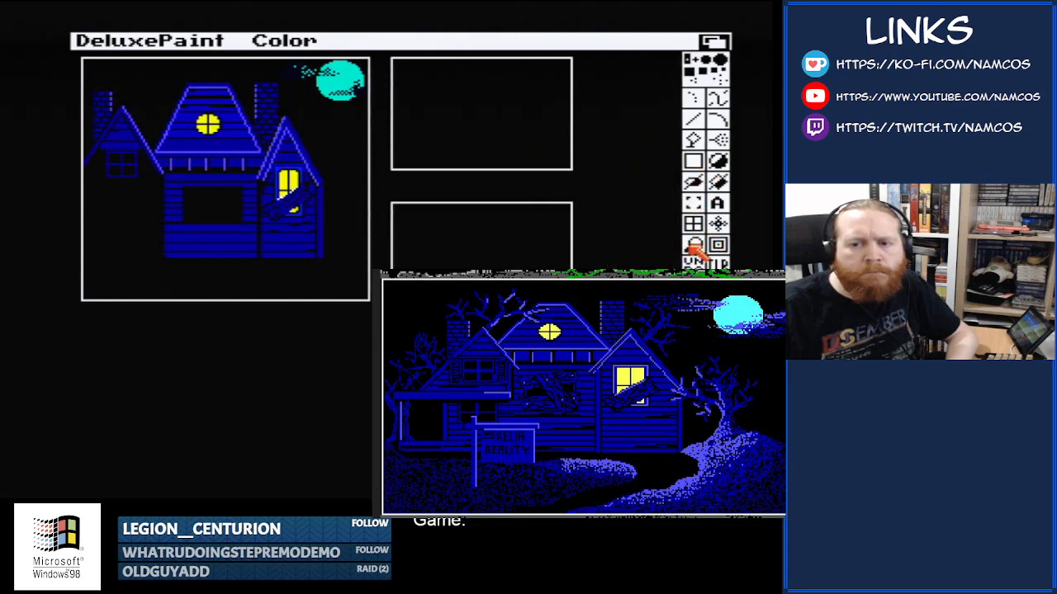
pyautogui.click(208, 208)
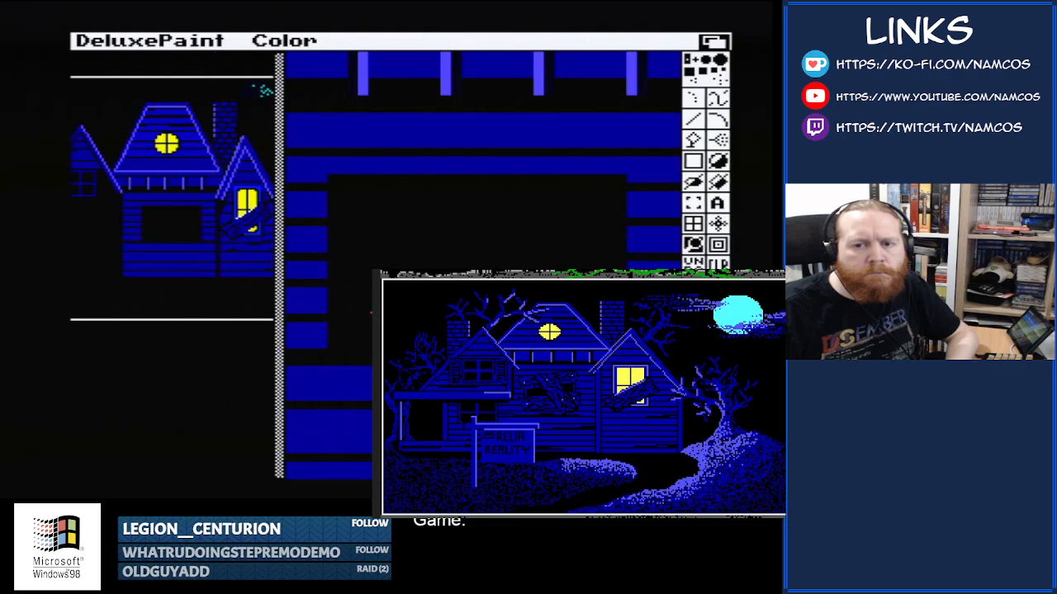
pyautogui.click(693, 98)
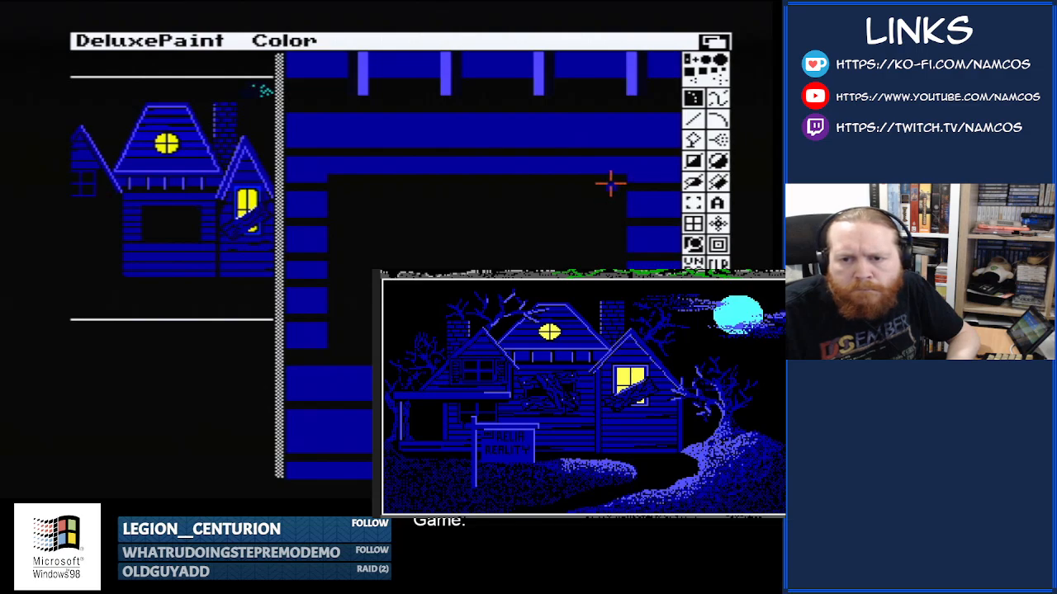
pyautogui.moveTo(611, 179); pyautogui.dragTo(609, 254)
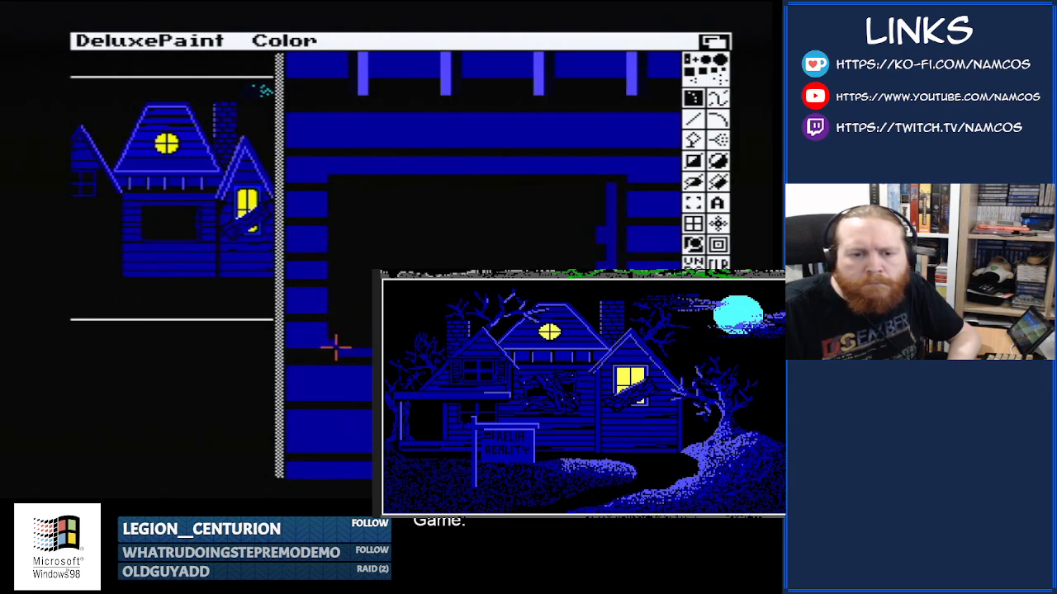
pyautogui.moveTo(337, 347)
pyautogui.mouseDown()
pyautogui.moveTo(344, 190)
pyautogui.moveTo(600, 188)
pyautogui.mouseUp()
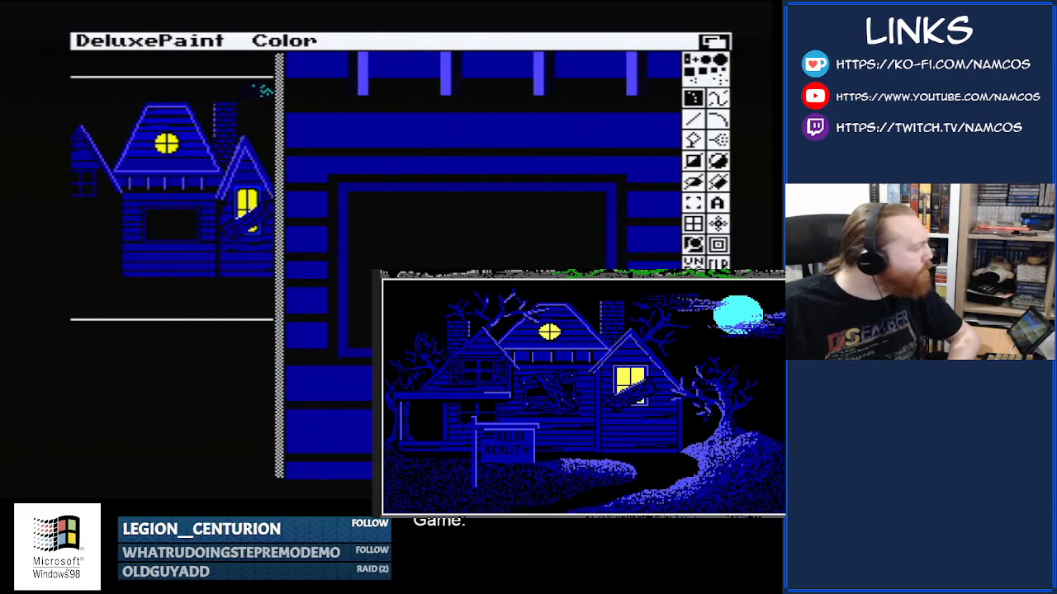
# - Chip the left end of the central wall's lowest siding board with black pixels to make it look weathered
pyautogui.press('Down')
pyautogui.press('Down')
pyautogui.press('Down')
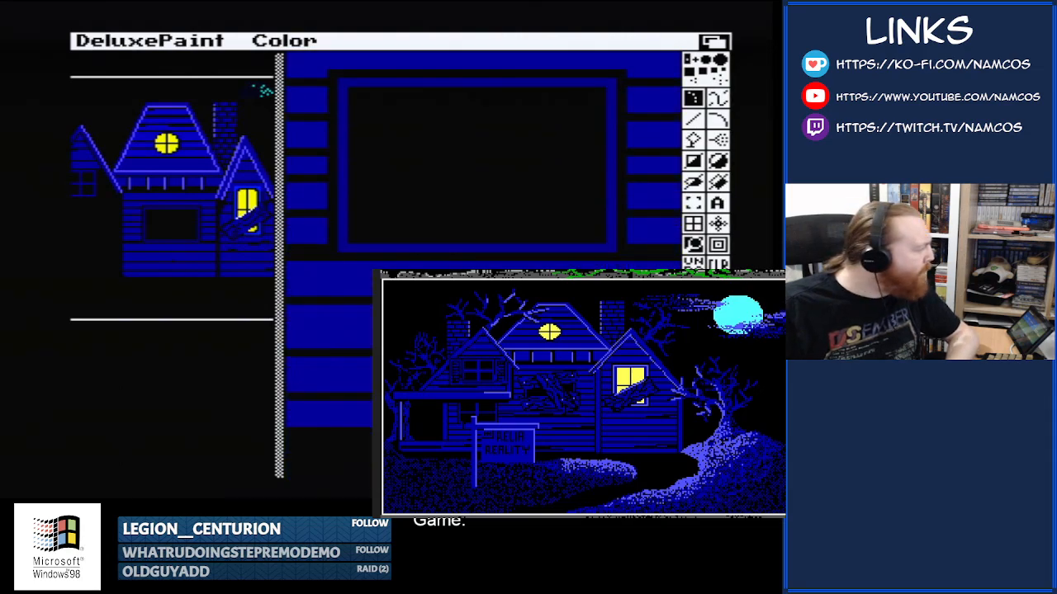
pyautogui.press('Right')
pyautogui.press('Right')
pyautogui.press('Right')
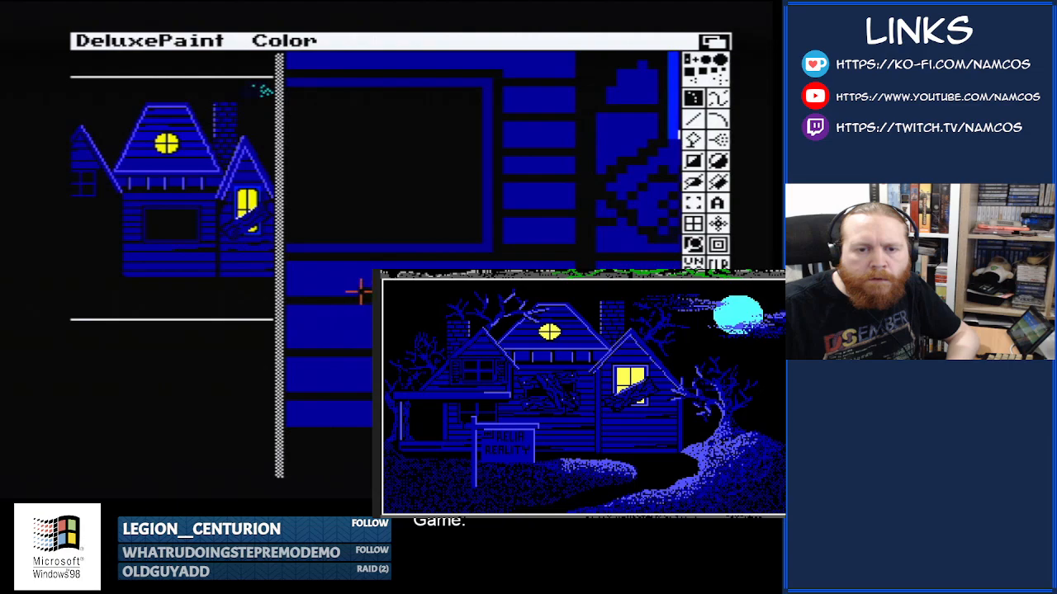
pyautogui.press('Left')
pyautogui.press('Left')
pyautogui.press('Left')
pyautogui.press('Left')
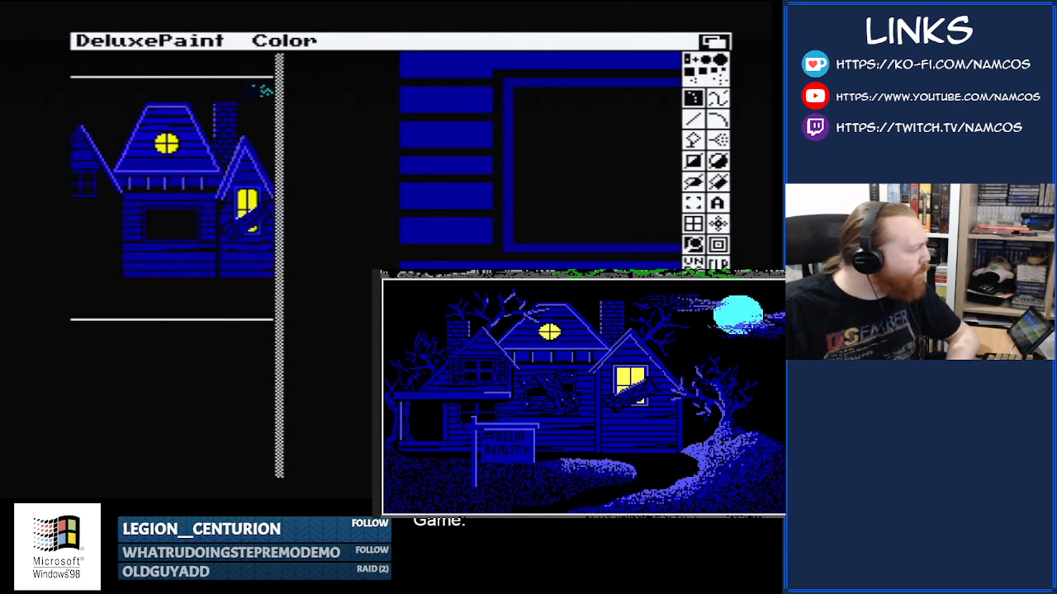
pyautogui.press('Right')
pyautogui.press('Right')
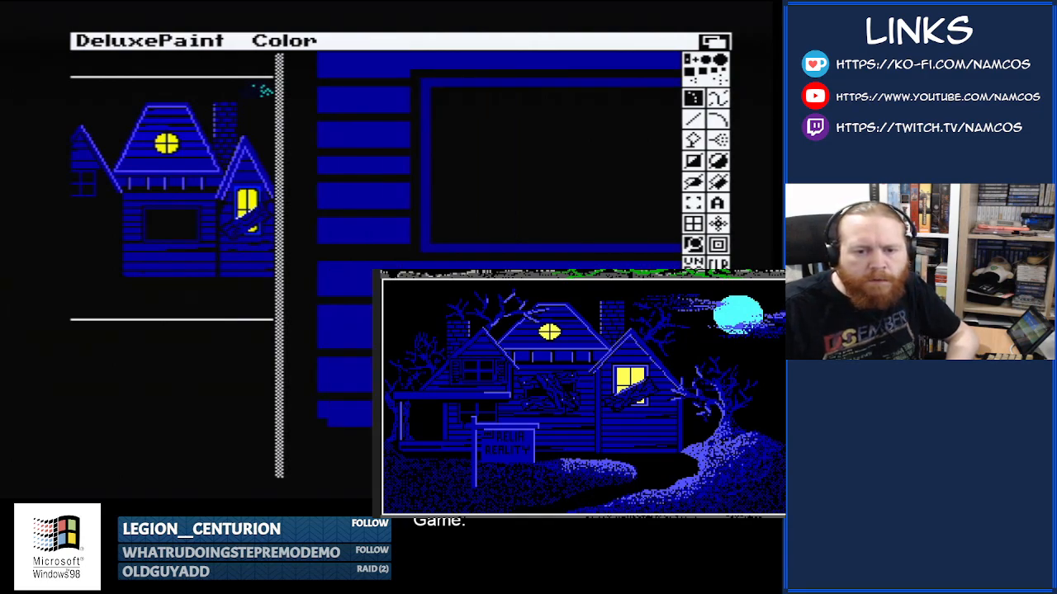
# - Chip more black pixels out of the central wall's lowest siding board, further along its length, to continue the weathered look
pyautogui.press('Right')
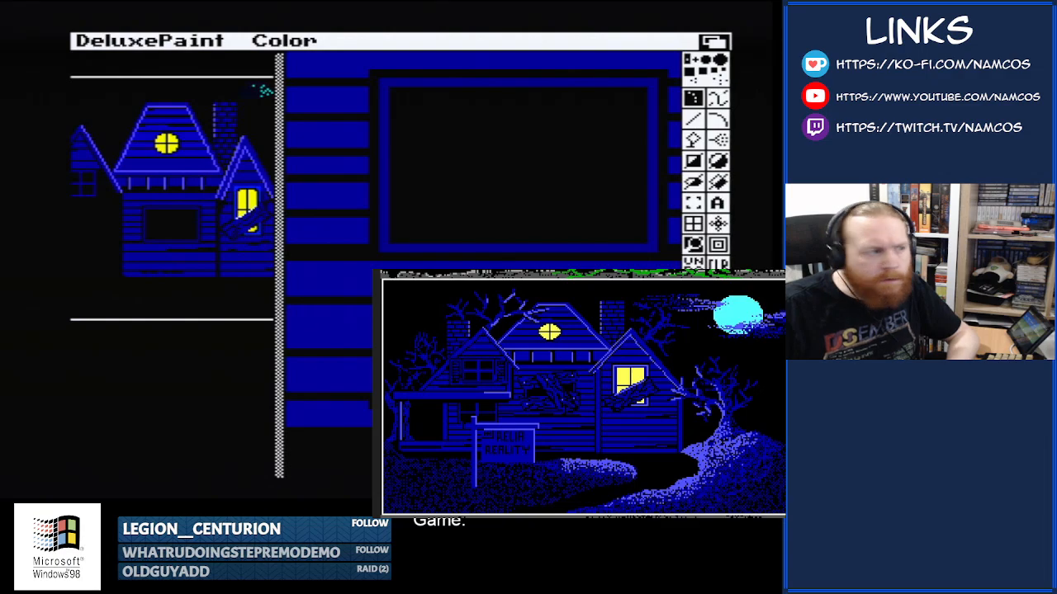
pyautogui.press('Right')
pyautogui.press('Right')
pyautogui.press('Right')
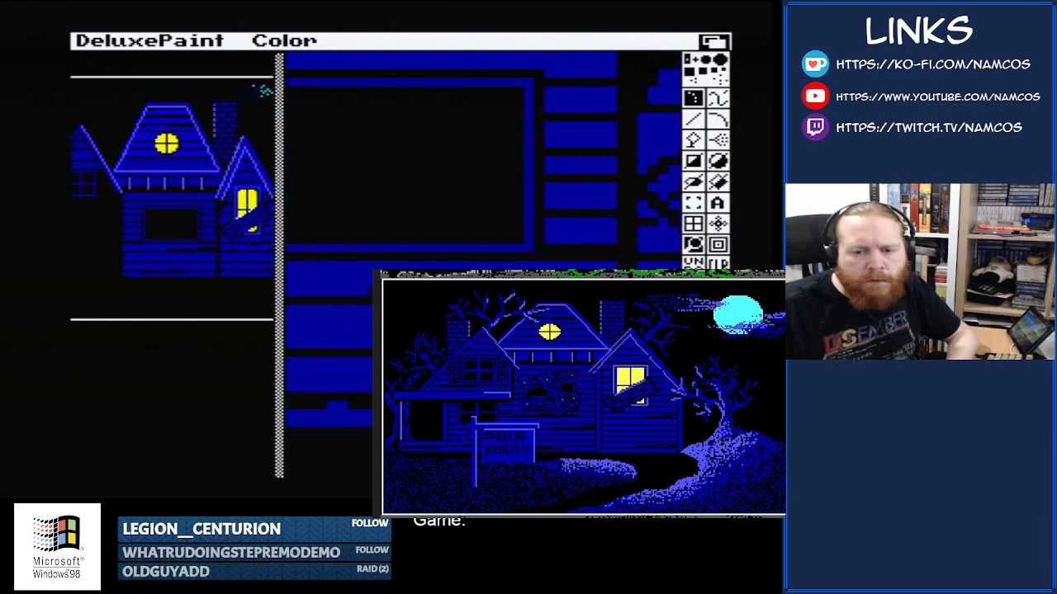
pyautogui.press('Left')
pyautogui.press('Left')
pyautogui.press('Left')
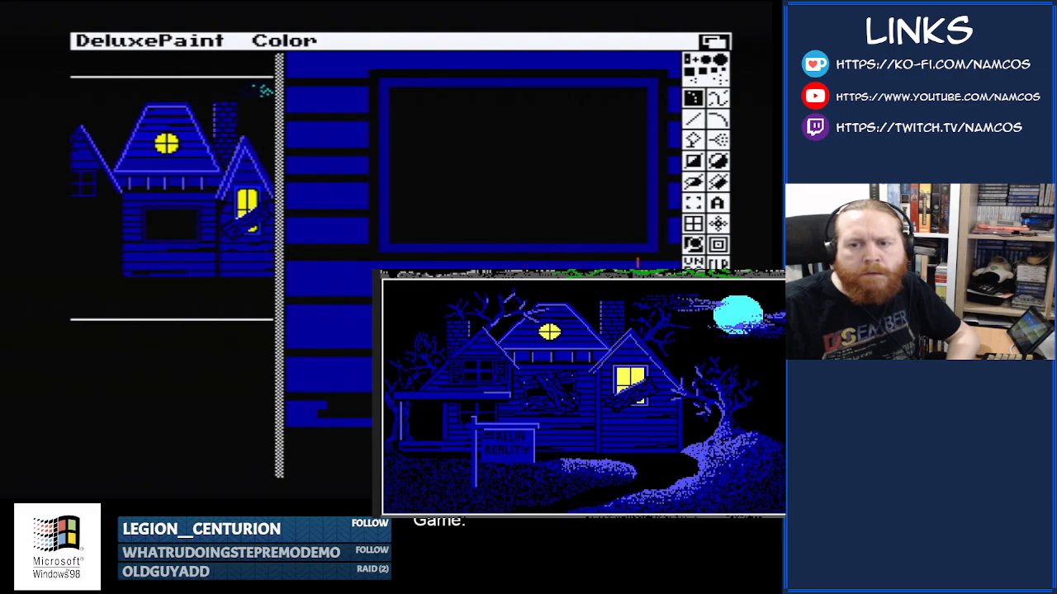
pyautogui.click(695, 248)
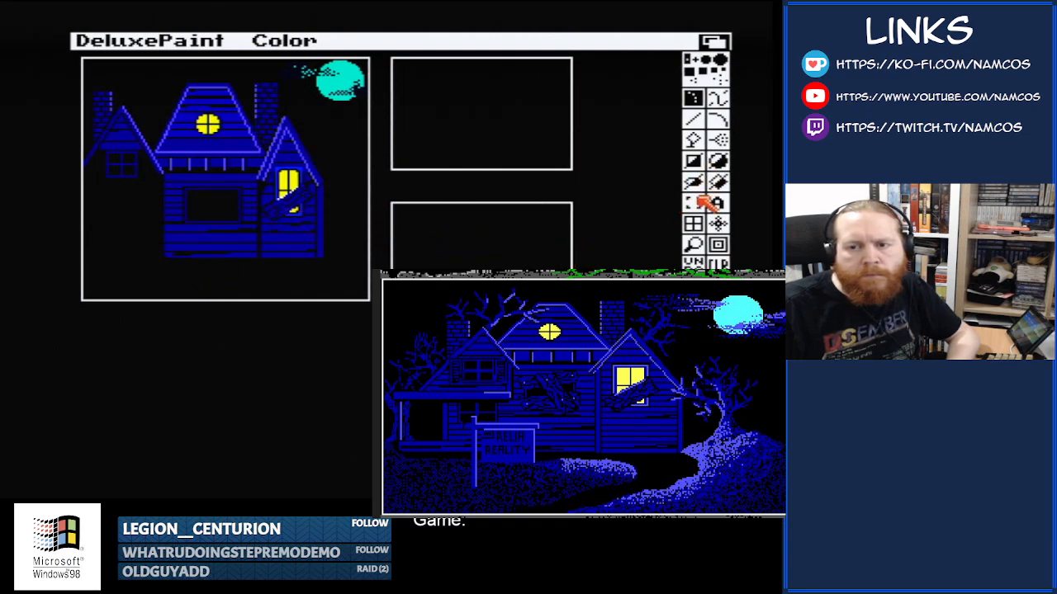
pyautogui.click(693, 245)
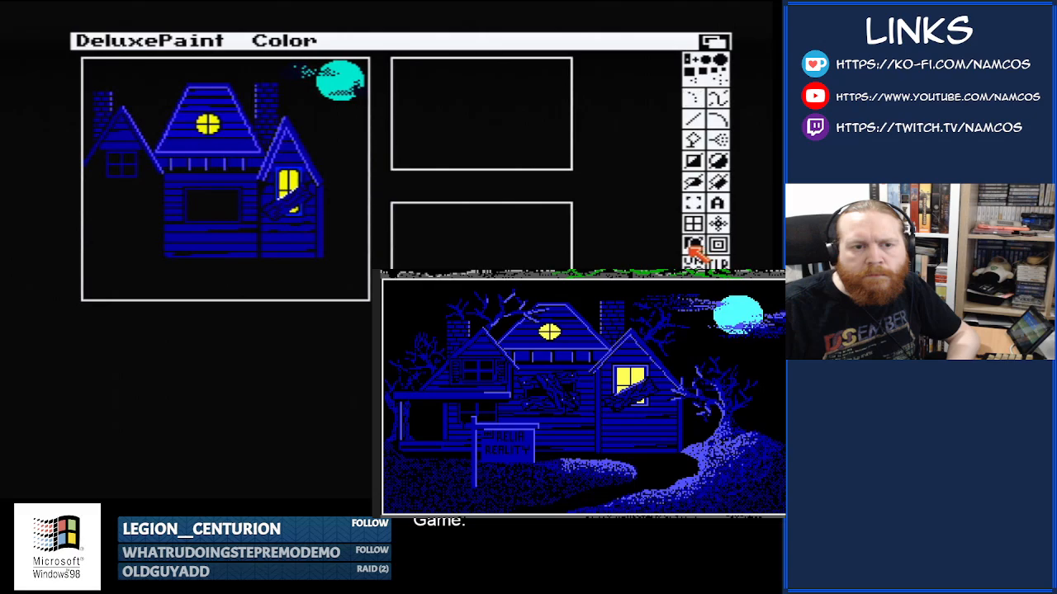
pyautogui.click(215, 203)
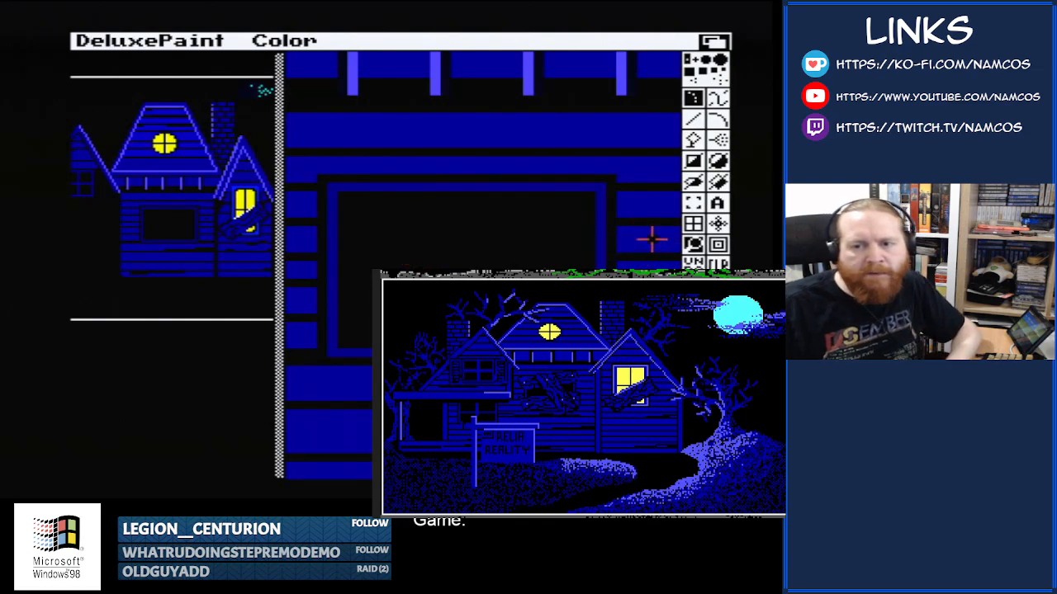
pyautogui.click(694, 248)
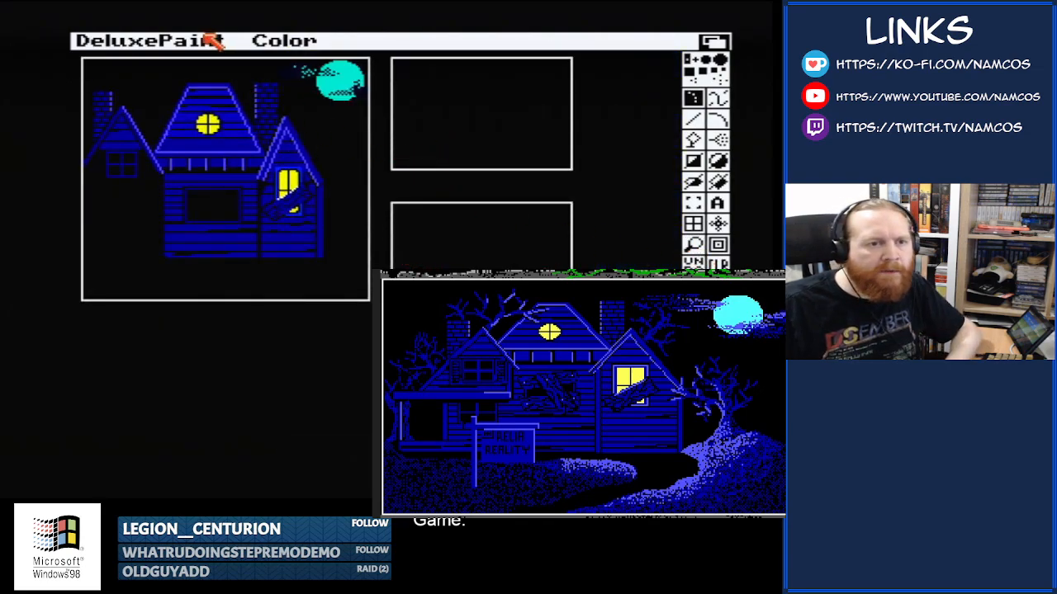
# - Save the picture as front-yard in DH1:CanDo!/Images, overwriting the existing file
pyautogui.rightClick(146, 38)
pyautogui.click(149, 83)
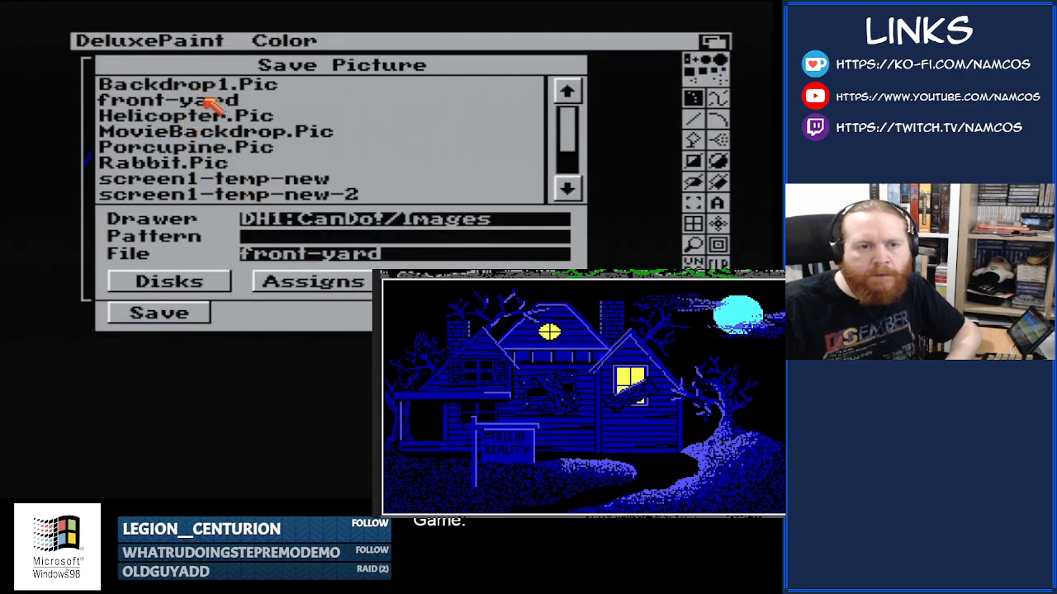
pyautogui.click(205, 315)
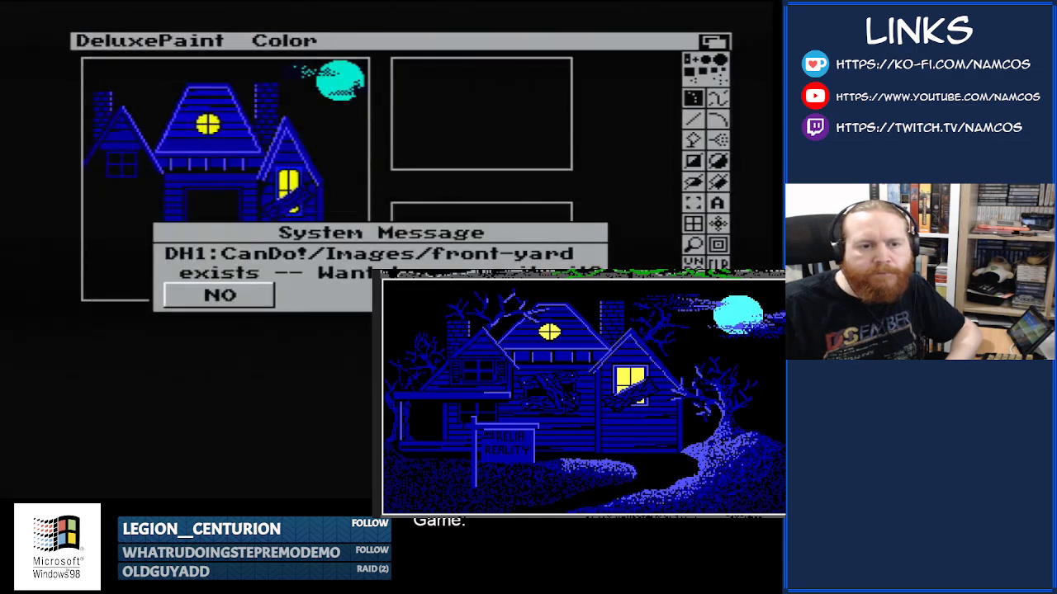
pyautogui.click(541, 294)
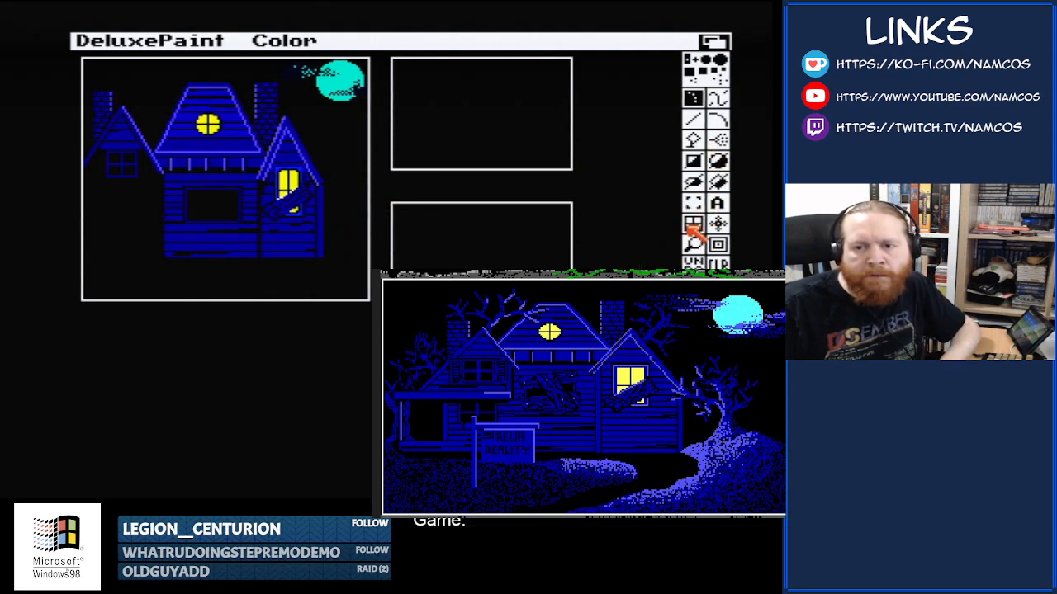
# - Magnify the central window, shift its frame's right side two pixels inward, and extend the adjoining siding boards while keeping the black margin
pyautogui.click(692, 243)
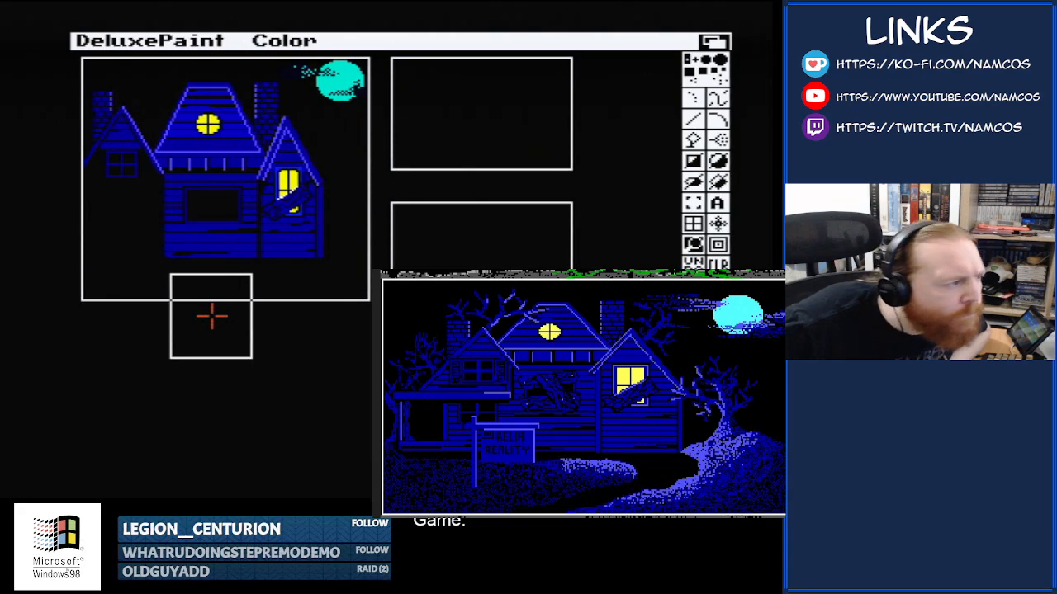
pyautogui.click(213, 208)
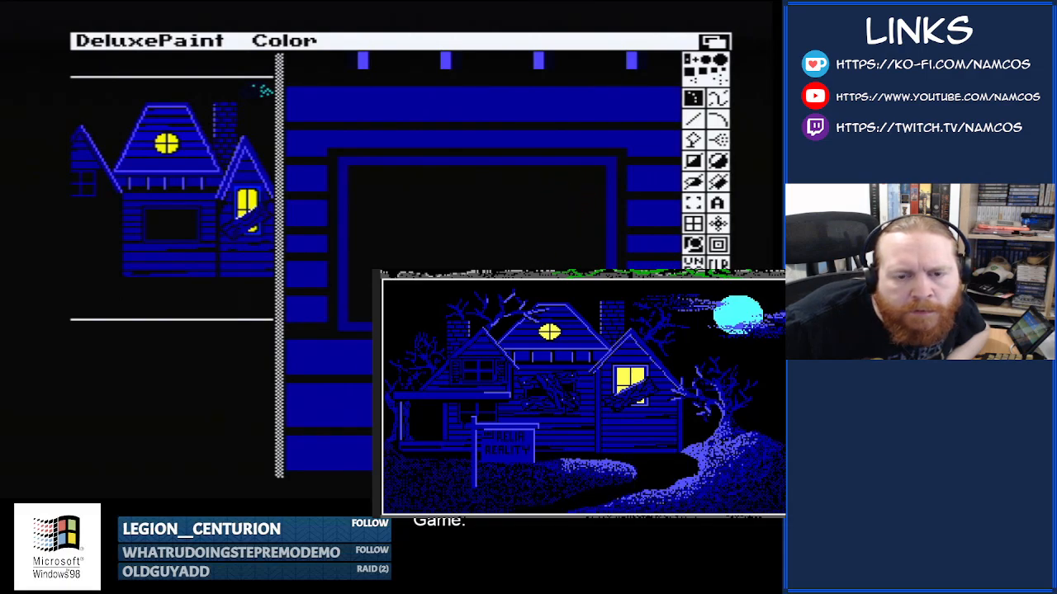
pyautogui.press('Left')
pyautogui.press('Left')
pyautogui.press('Left')
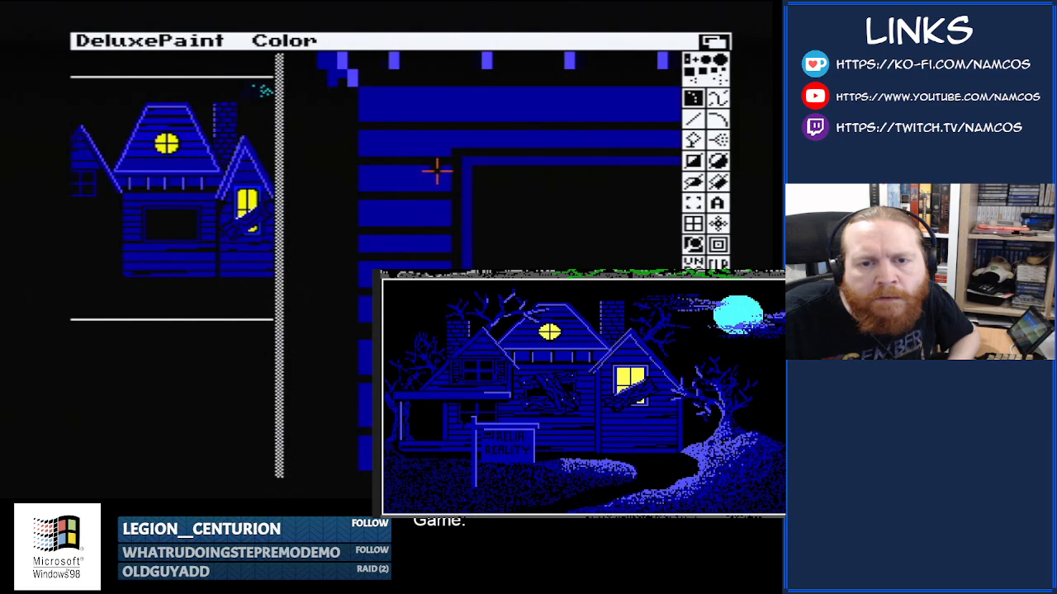
pyautogui.press('Right')
pyautogui.press('Right')
pyautogui.press('Right')
pyautogui.press('Right')
pyautogui.press('Right')
pyautogui.press('Right')
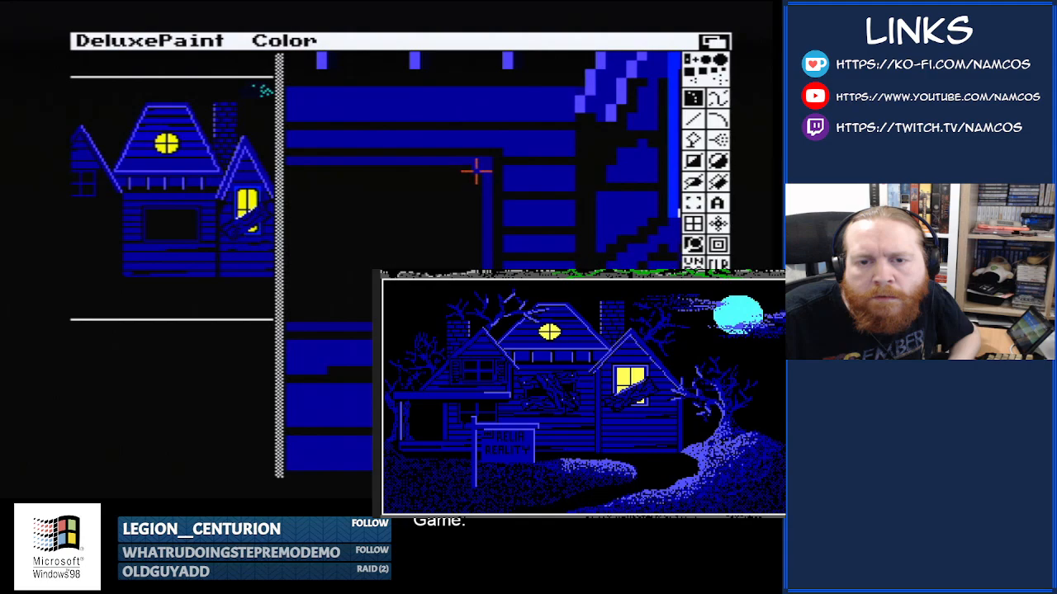
pyautogui.moveTo(466, 171); pyautogui.dragTo(464, 264)
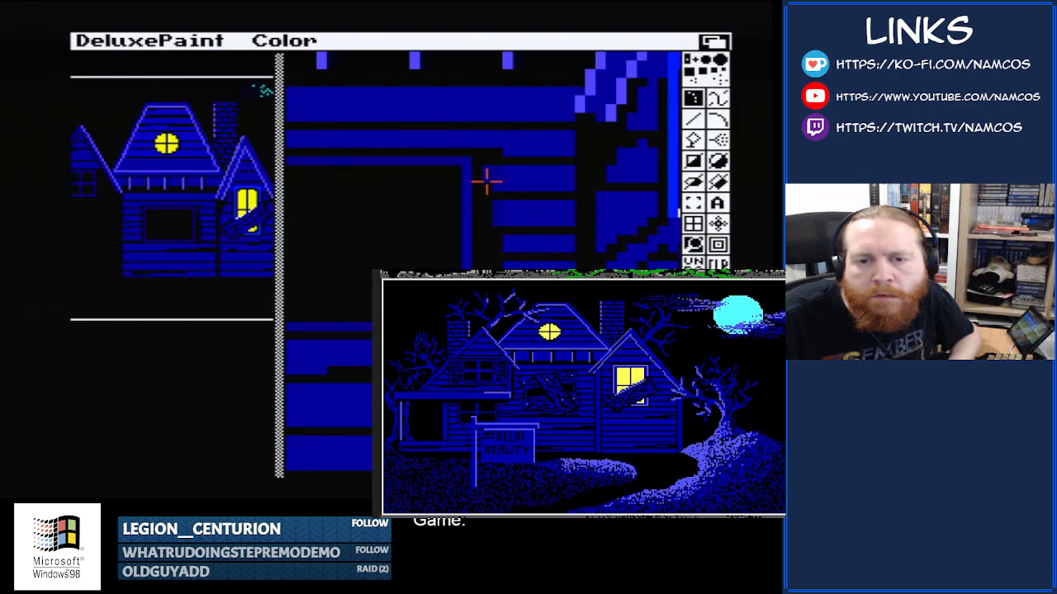
pyautogui.moveTo(487, 181); pyautogui.dragTo(488, 221)
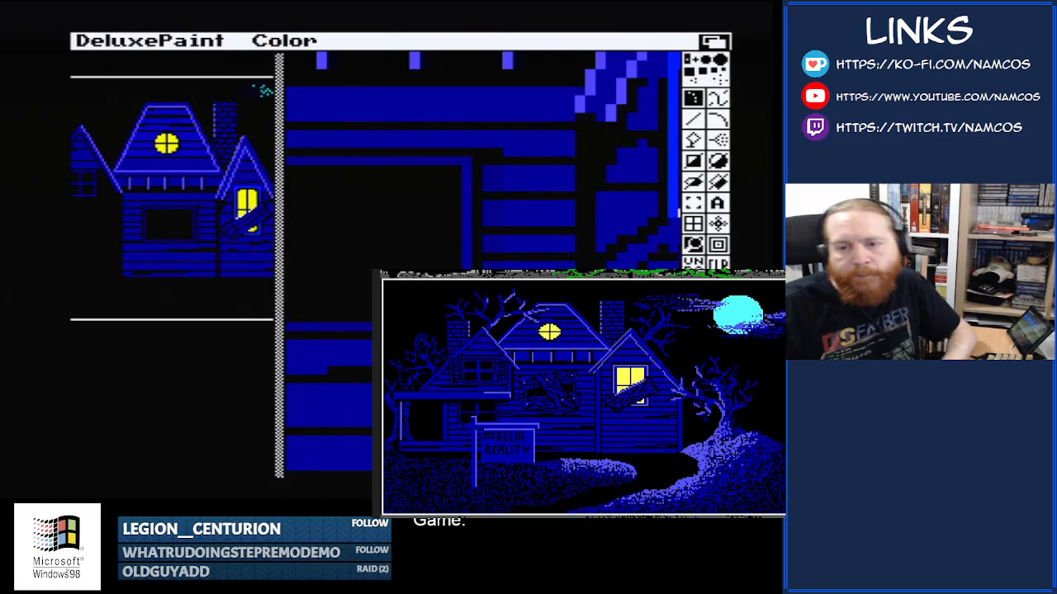
# - Leave the magnified view and save the narrowed-window version over the existing front-yard picture
pyautogui.click(693, 247)
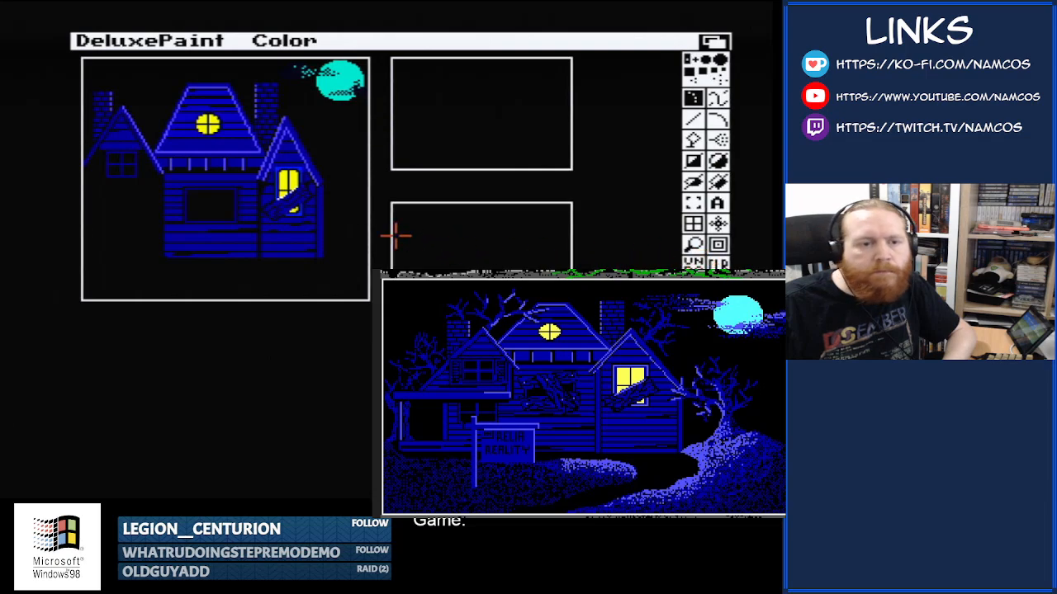
pyautogui.rightClick(107, 41)
pyautogui.rightClick(117, 79)
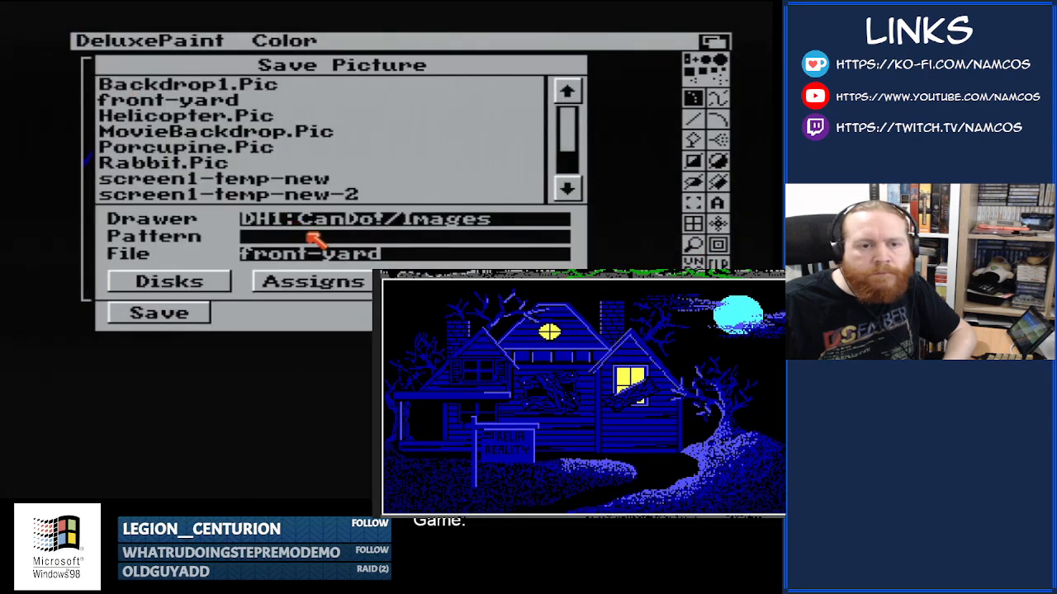
pyautogui.click(211, 101)
pyautogui.click(163, 311)
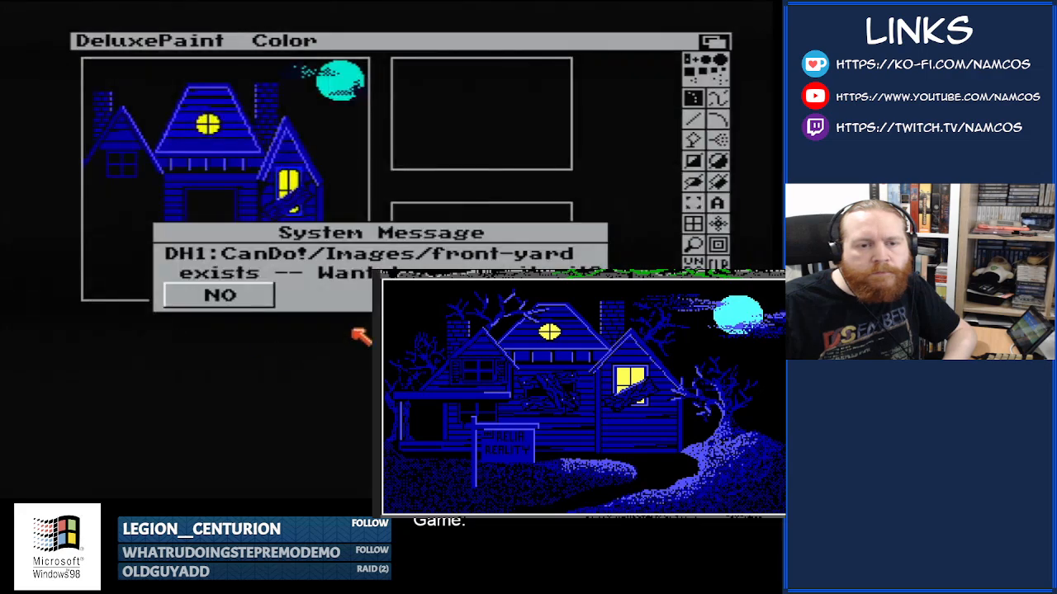
pyautogui.click(537, 296)
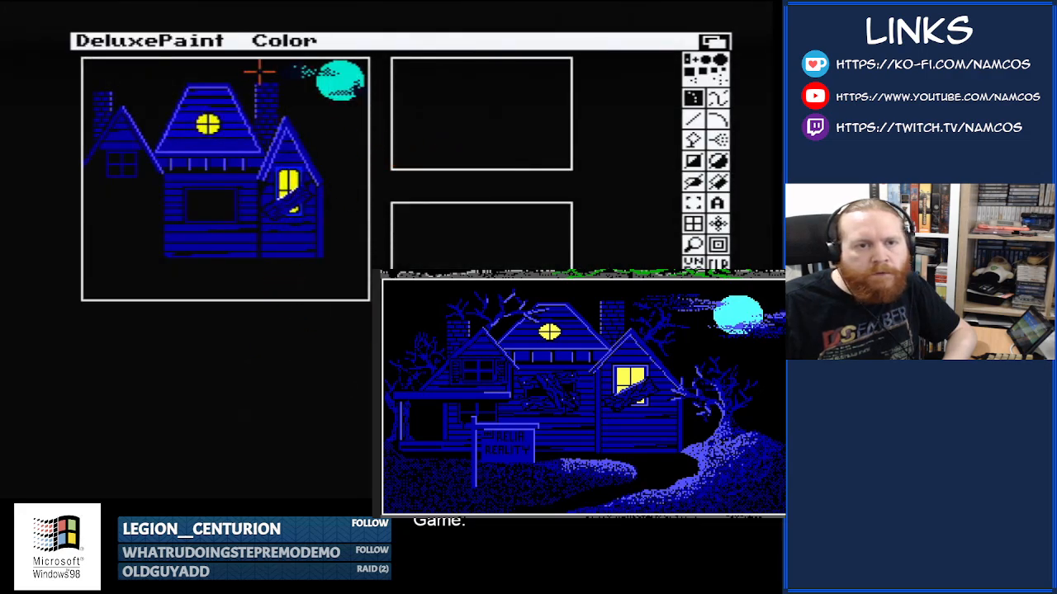
# - Try to lock the foreground of the picture
pyautogui.rightClick(279, 41)
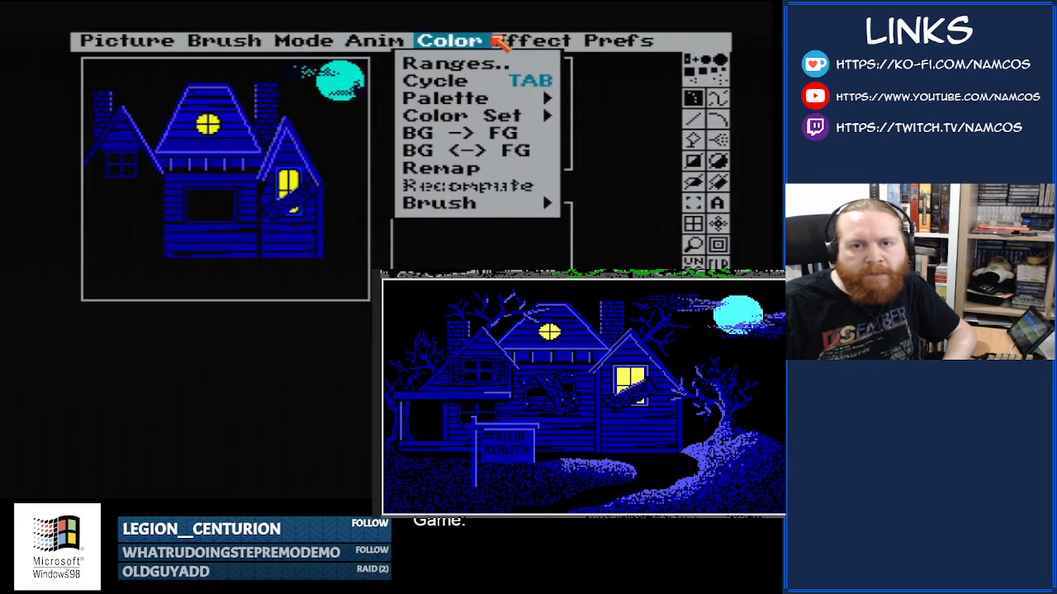
pyautogui.moveTo(524, 100)
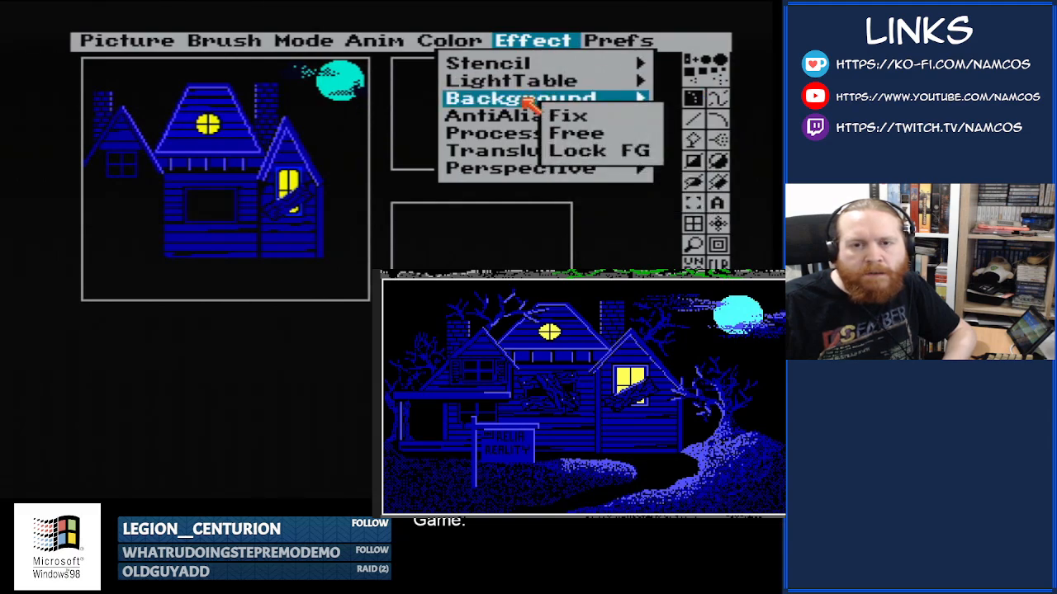
pyautogui.click(578, 152)
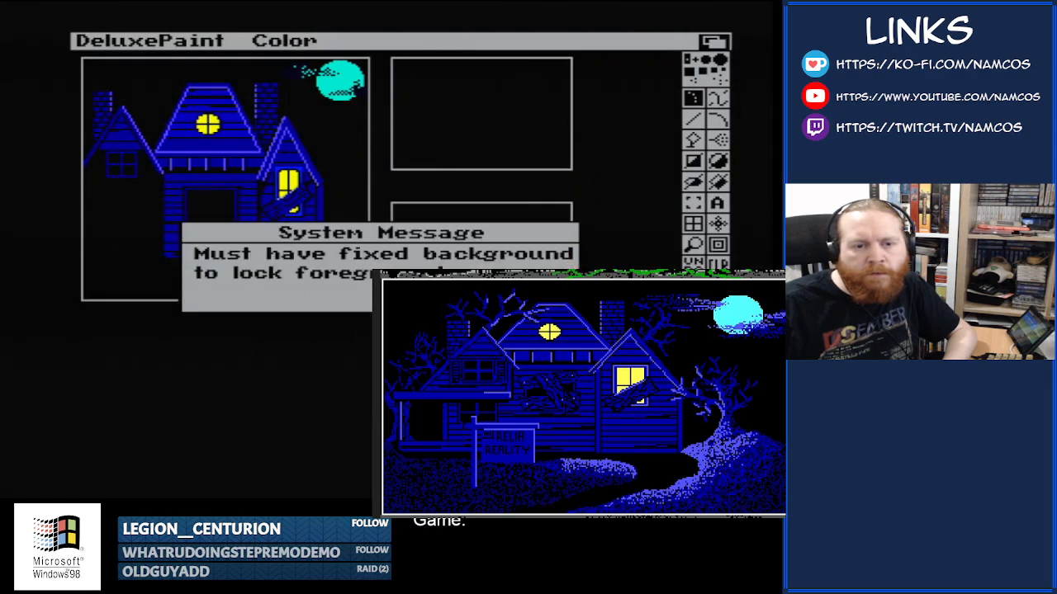
pyautogui.click(535, 295)
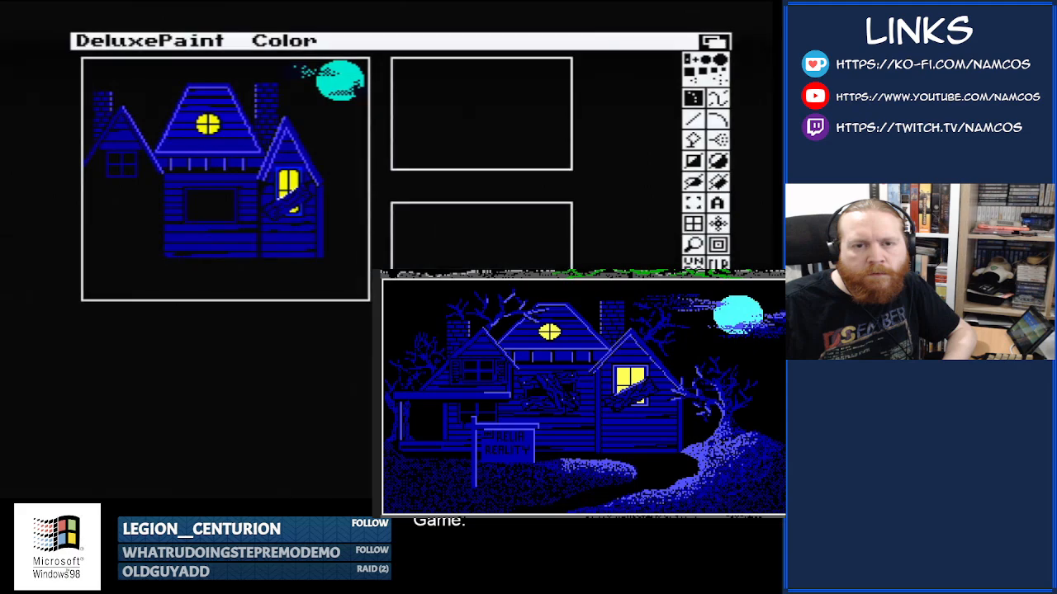
# - Fix the current house picture as the background so new drawing sits on top of it
pyautogui.rightClick(511, 42)
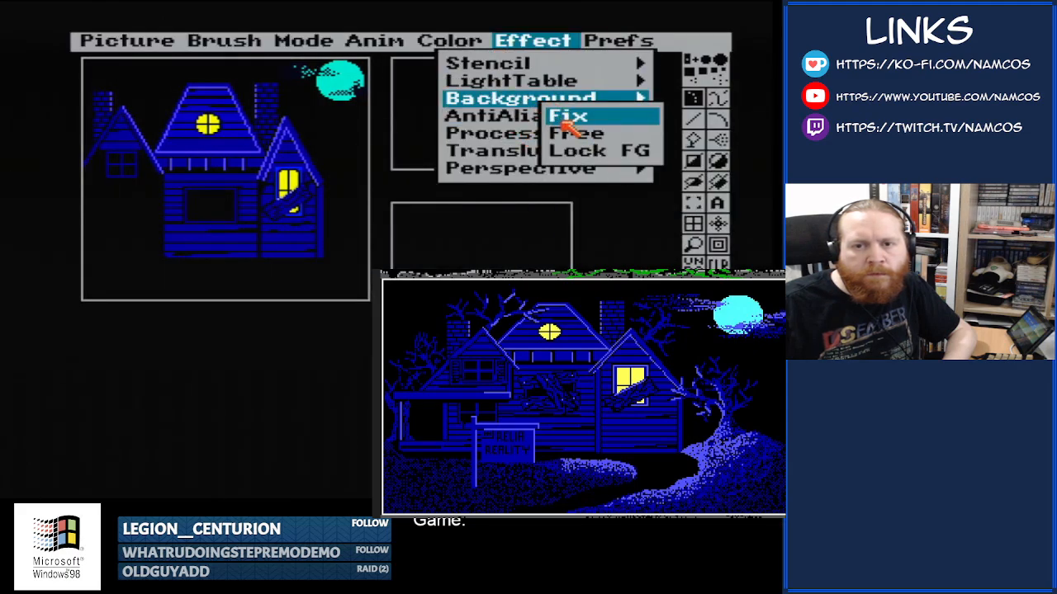
pyautogui.click(566, 122)
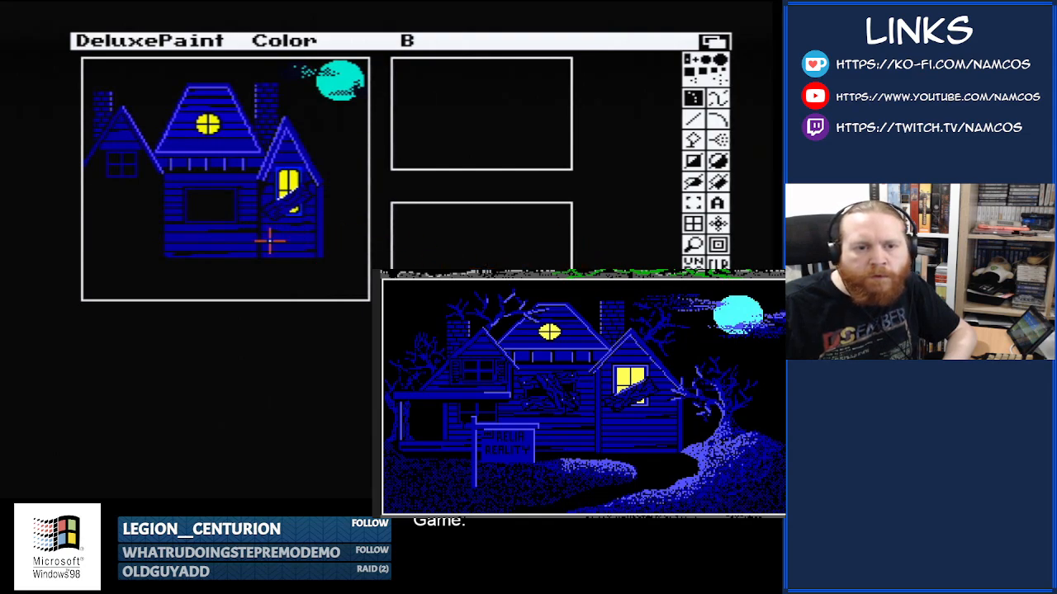
pyautogui.moveTo(208, 212); pyautogui.dragTo(241, 237)
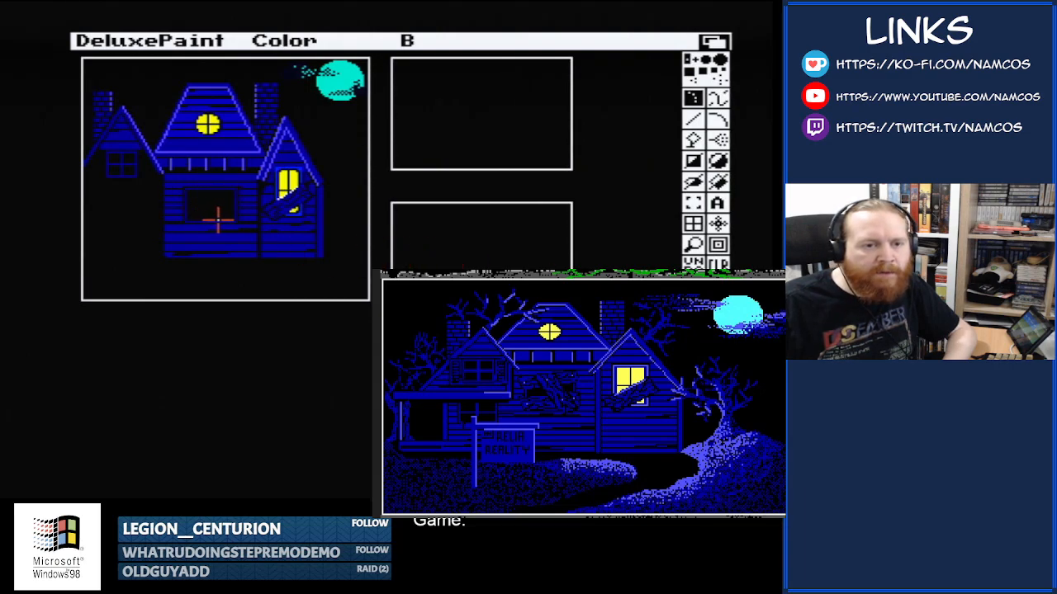
# - Magnify the central window and outline a slanted plank across its upper part with cyan straight lines, rising toward the right
pyautogui.click(693, 247)
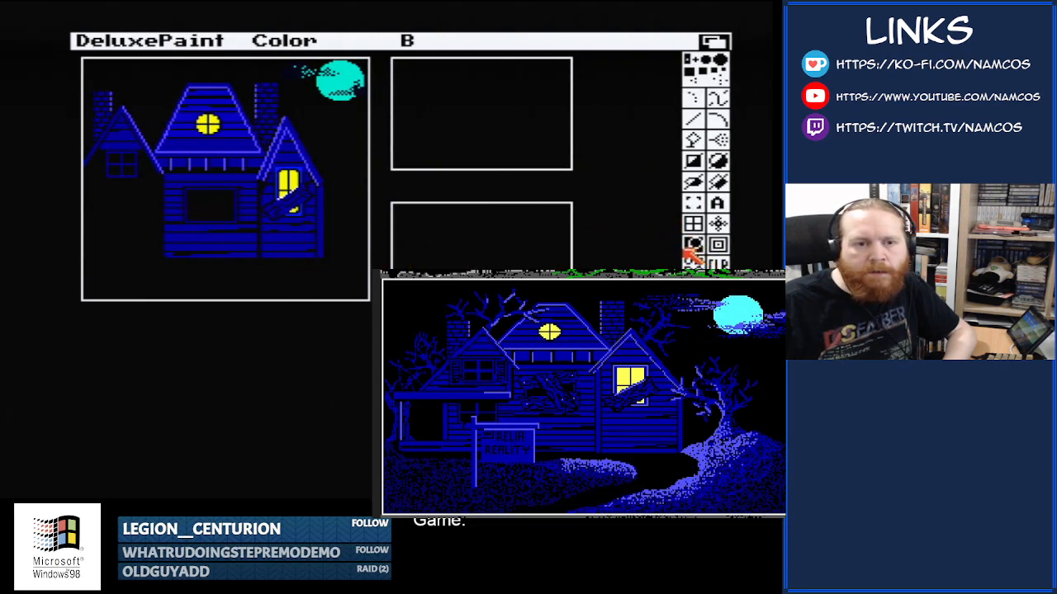
pyautogui.click(211, 205)
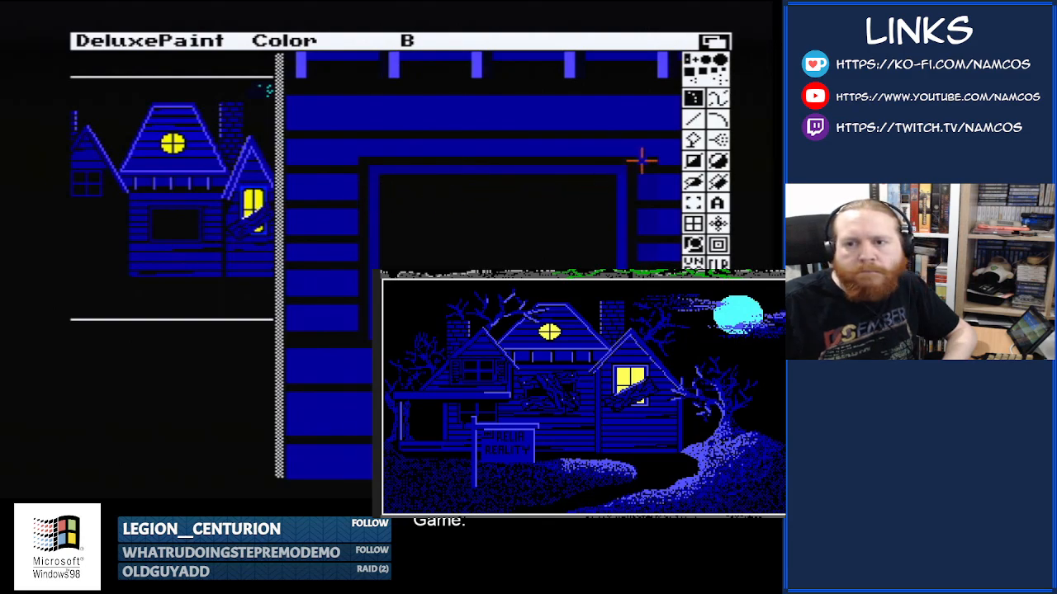
pyautogui.click(692, 119)
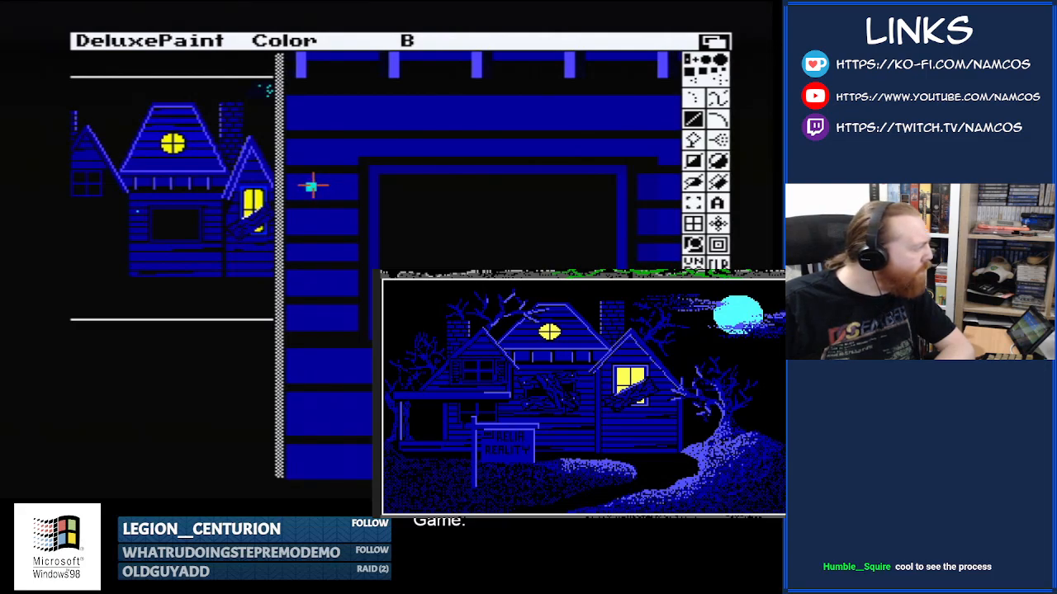
pyautogui.moveTo(311, 186); pyautogui.dragTo(644, 148)
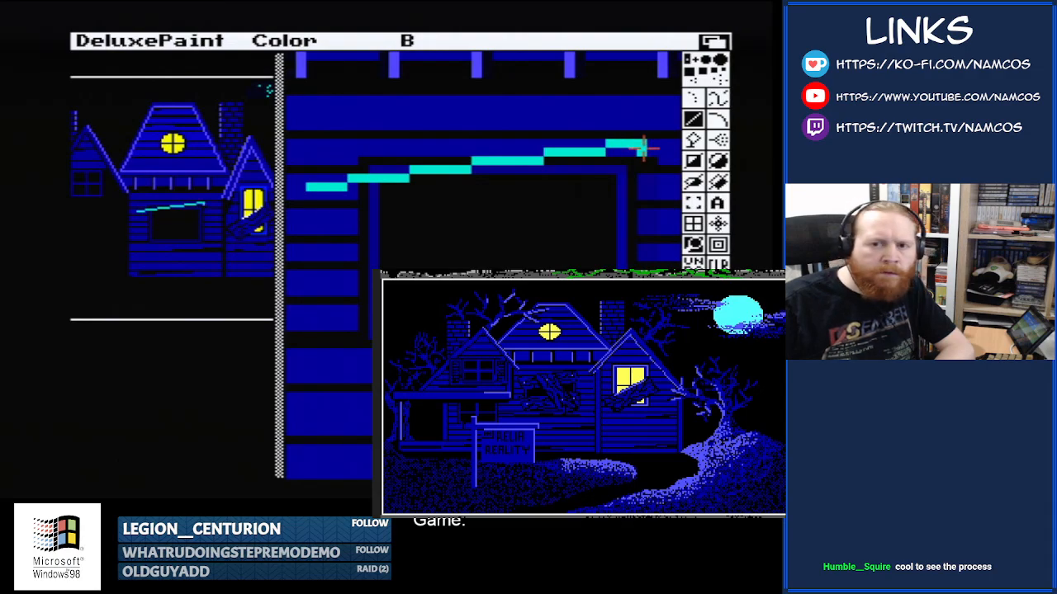
pyautogui.moveTo(643, 148); pyautogui.dragTo(652, 200)
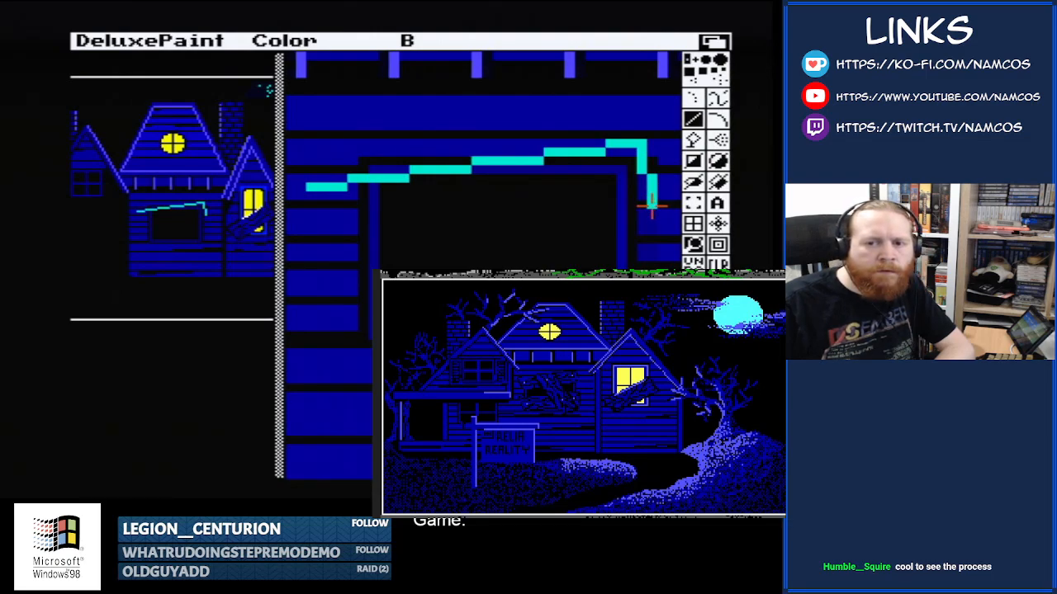
pyautogui.moveTo(652, 205); pyautogui.dragTo(312, 248)
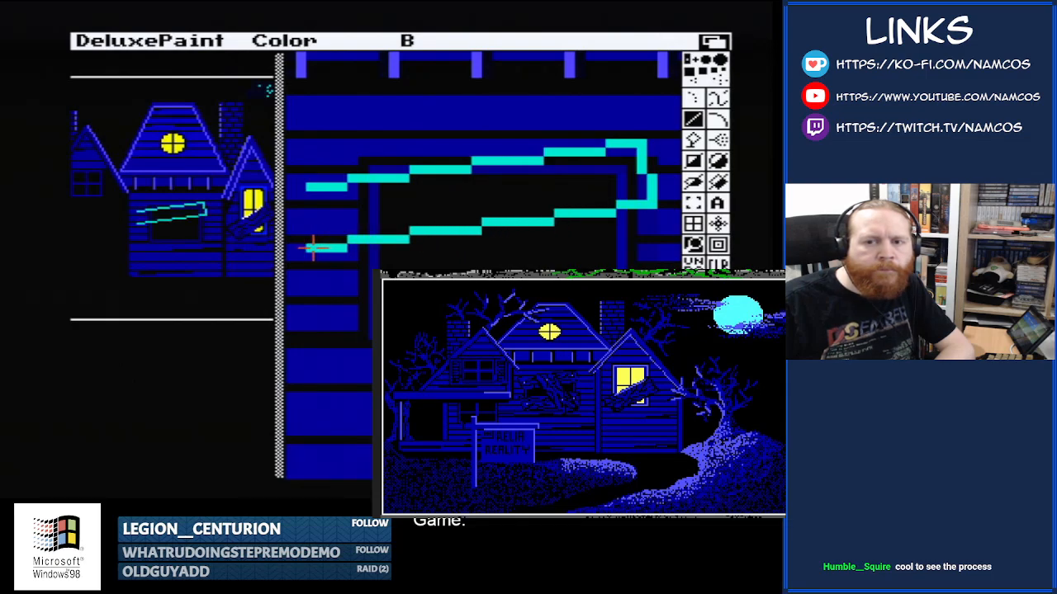
pyautogui.moveTo(313, 246); pyautogui.dragTo(307, 194)
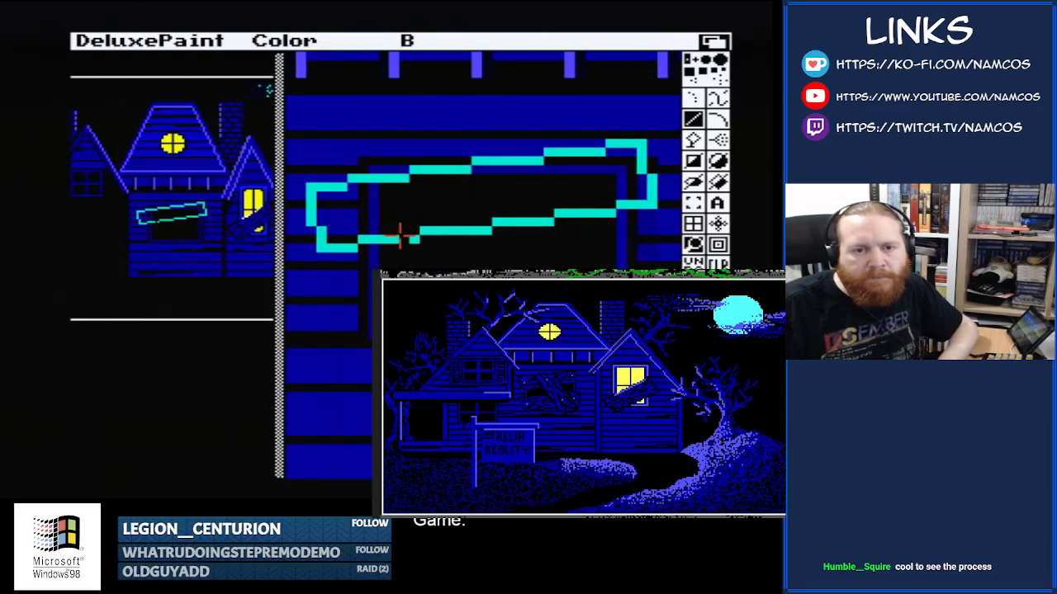
# - Fill the upper slanted plank with the dark blue siding colour and repaint its cyan outline freehand in black
pyautogui.click(692, 139)
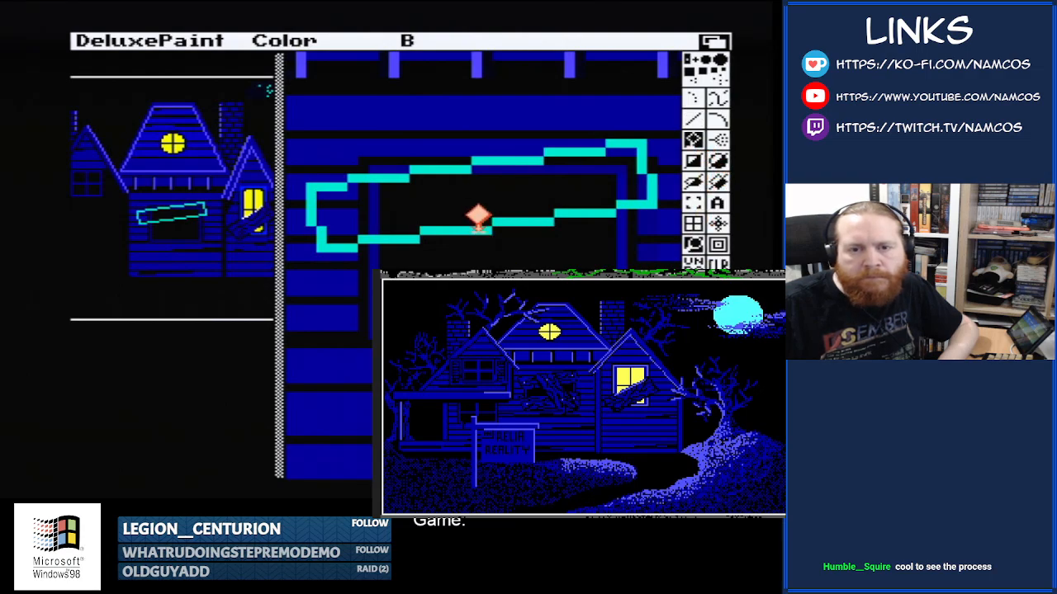
pyautogui.click(457, 182)
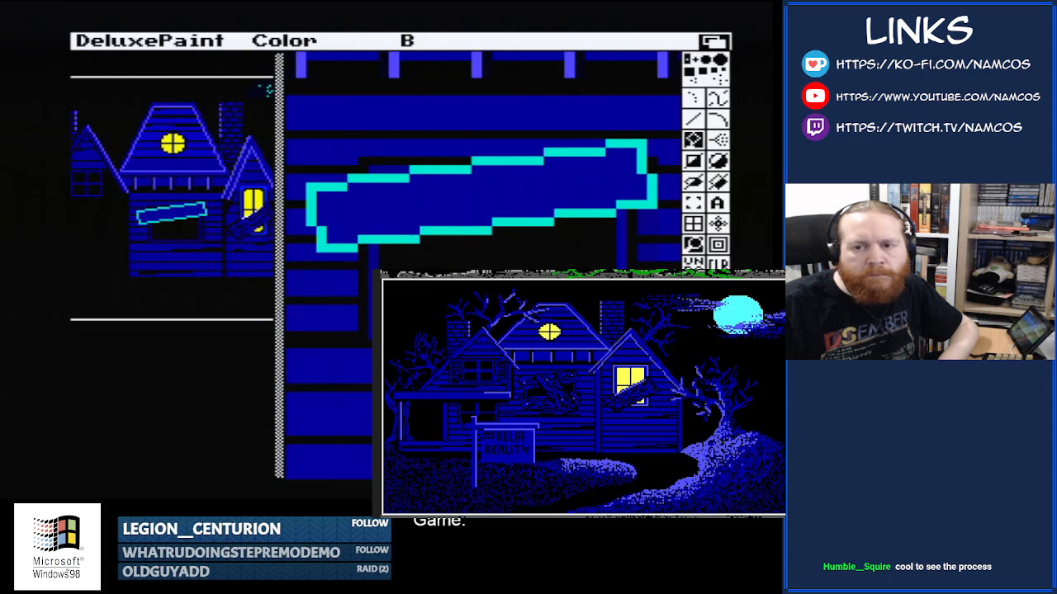
pyautogui.click(693, 98)
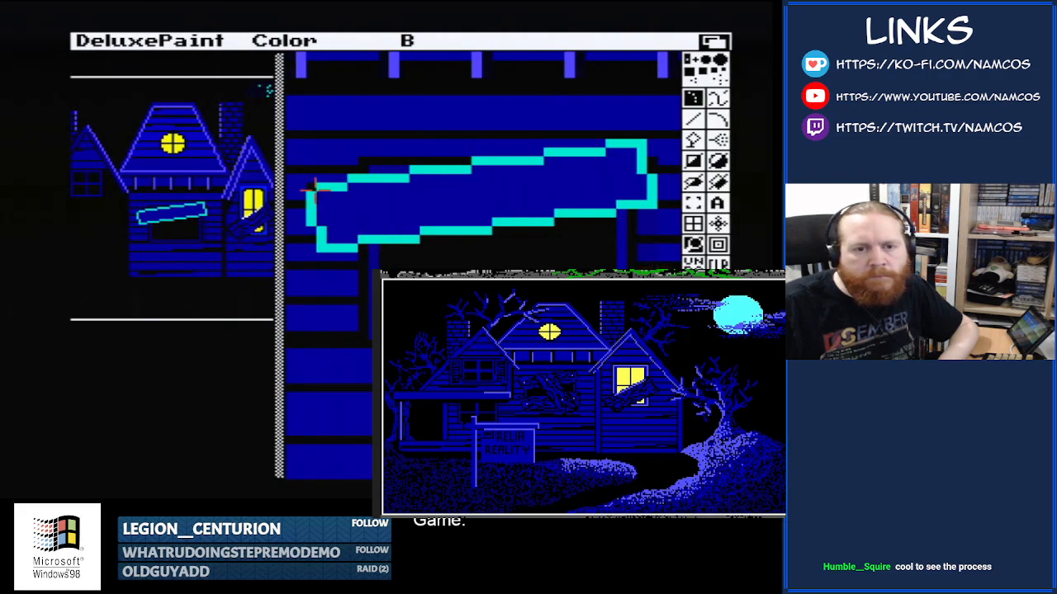
pyautogui.moveTo(313, 188)
pyautogui.mouseDown()
pyautogui.moveTo(614, 143)
pyautogui.moveTo(644, 152)
pyautogui.moveTo(650, 191)
pyautogui.moveTo(646, 203)
pyautogui.moveTo(551, 225)
pyautogui.moveTo(339, 242)
pyautogui.moveTo(320, 243)
pyautogui.moveTo(312, 188)
pyautogui.mouseUp()
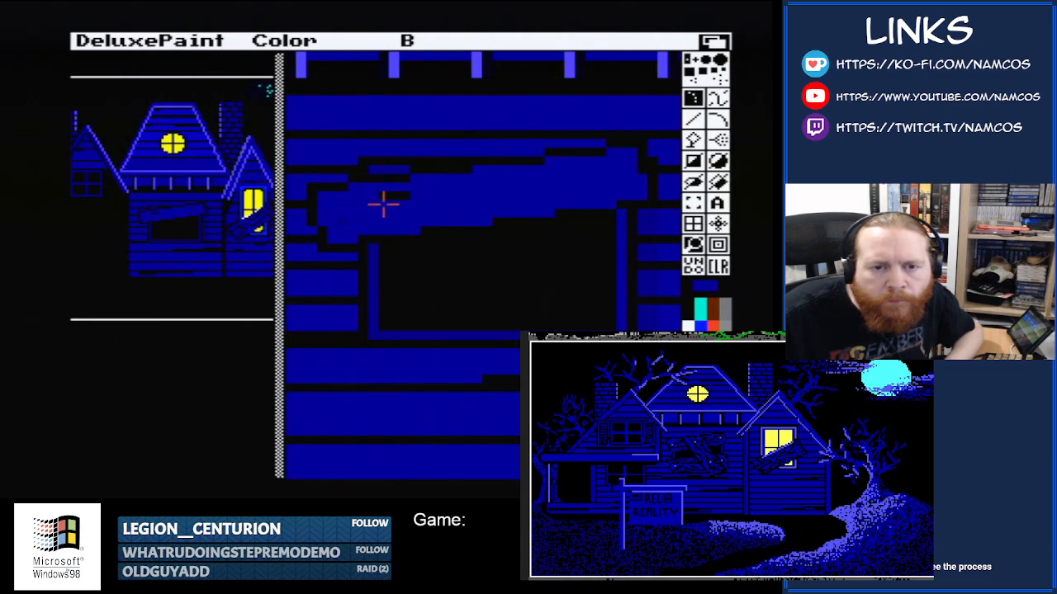
# - Draw short black wood-grain strokes and nicks along the upper plank, touching up stray pixels in dark blue
pyautogui.click(687, 310)
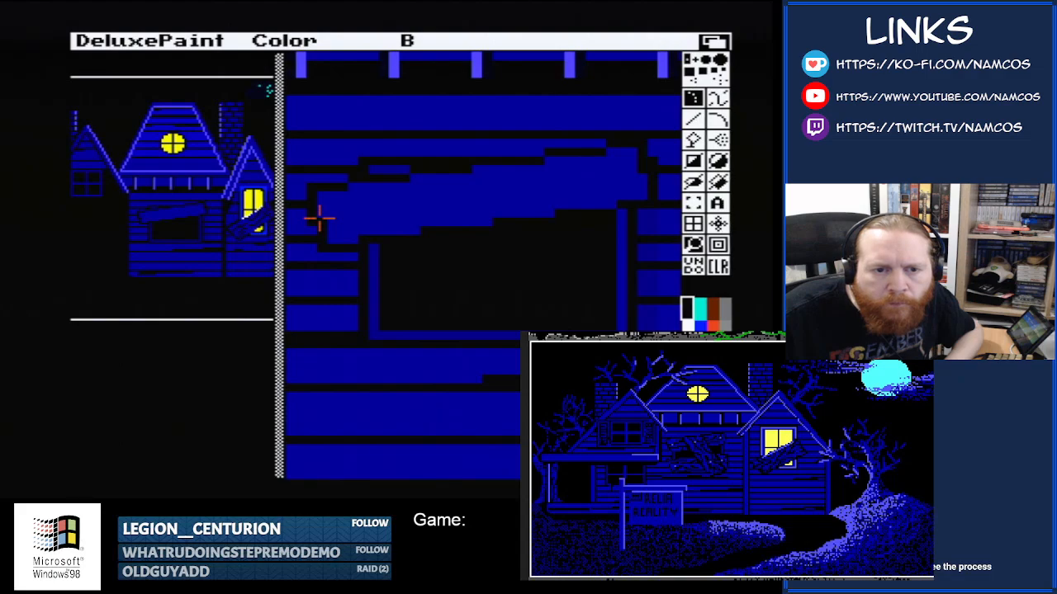
pyautogui.moveTo(323, 218)
pyautogui.mouseDown()
pyautogui.moveTo(370, 212)
pyautogui.moveTo(371, 203)
pyautogui.mouseUp()
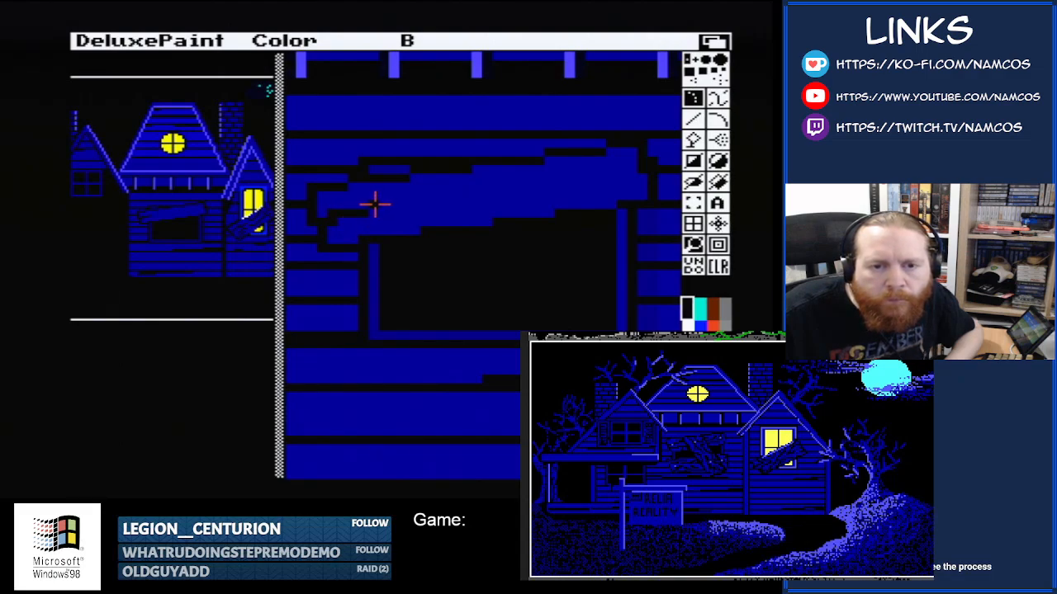
pyautogui.moveTo(404, 199); pyautogui.dragTo(424, 197)
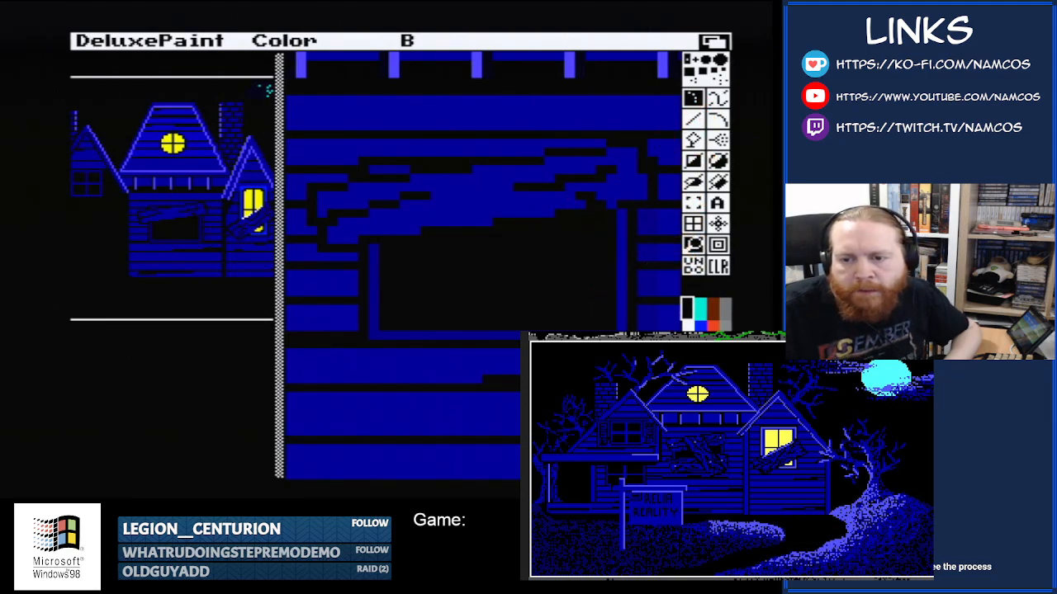
pyautogui.click(685, 302)
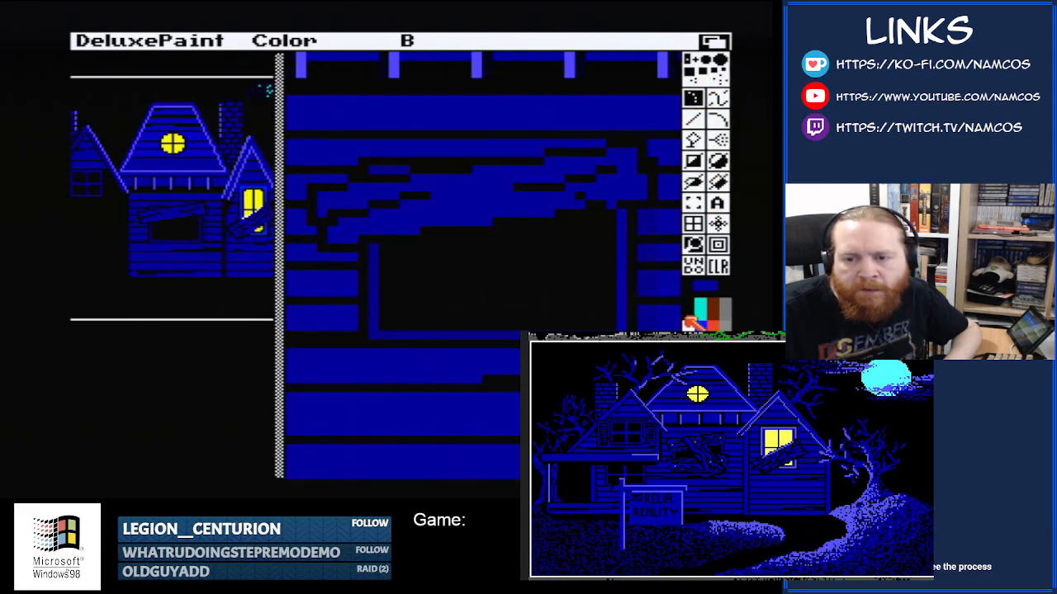
pyautogui.click(688, 312)
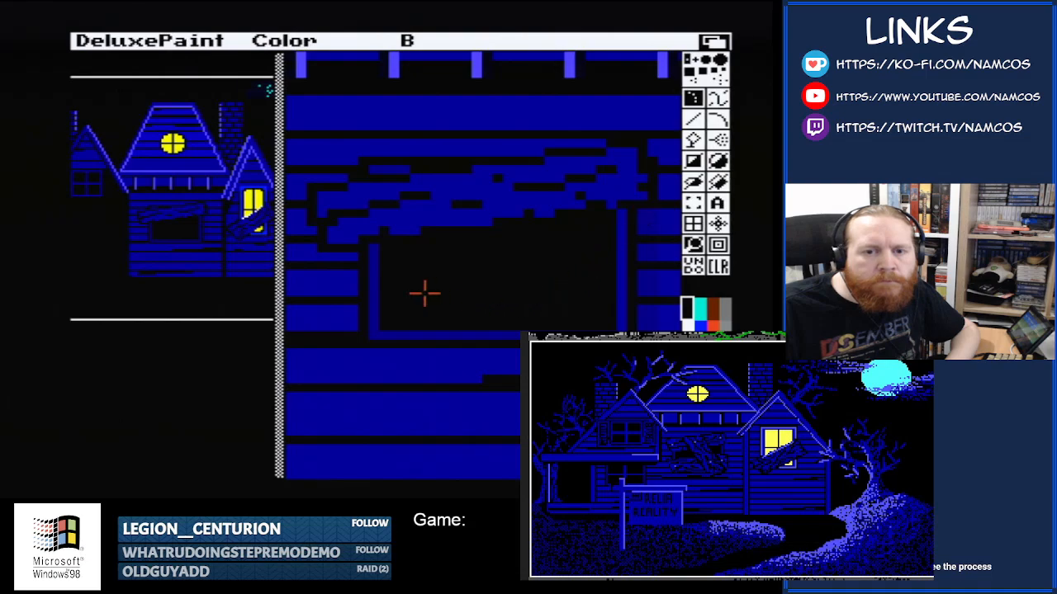
# - Add a single white nail pixel at each end of the upper plank
pyautogui.click(689, 332)
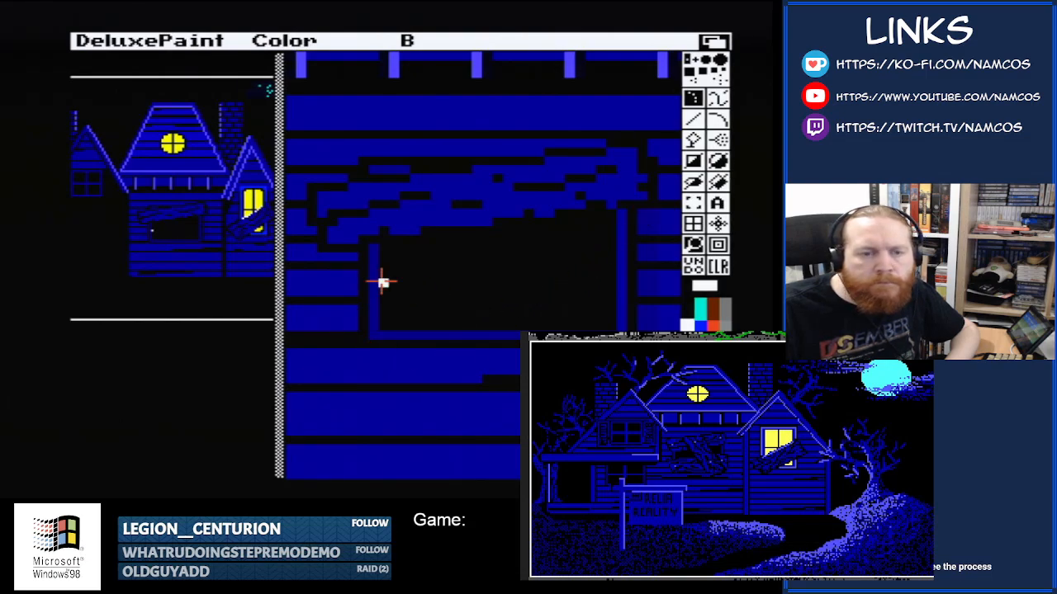
pyautogui.click(342, 213)
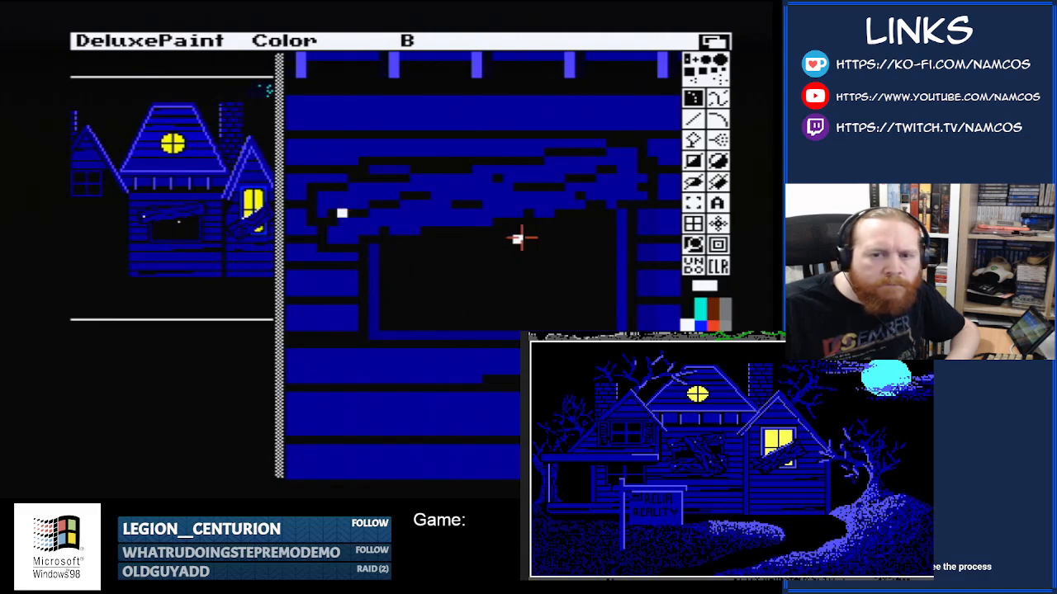
pyautogui.click(620, 169)
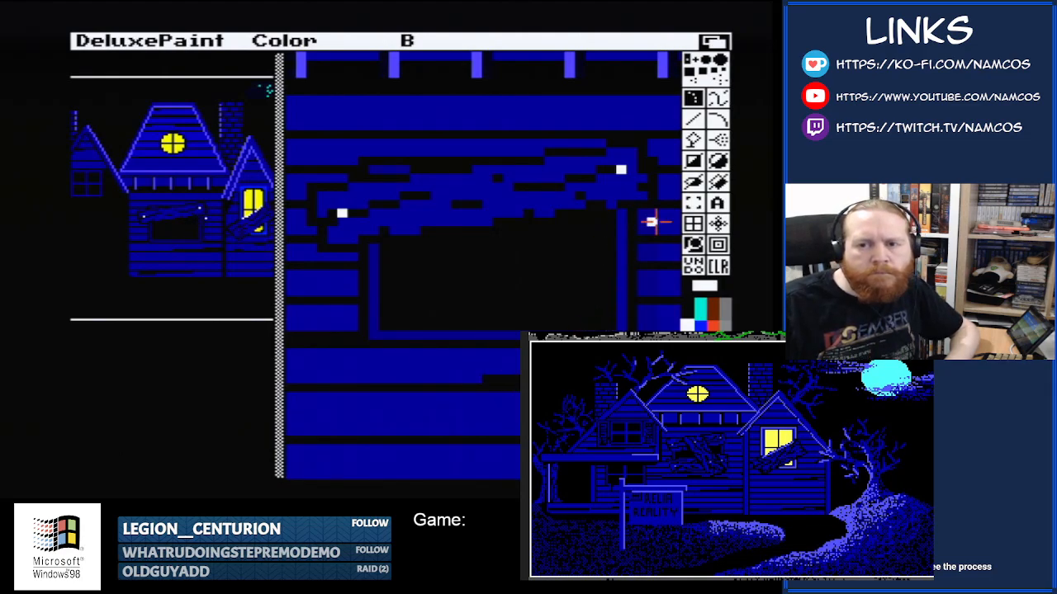
pyautogui.click(700, 307)
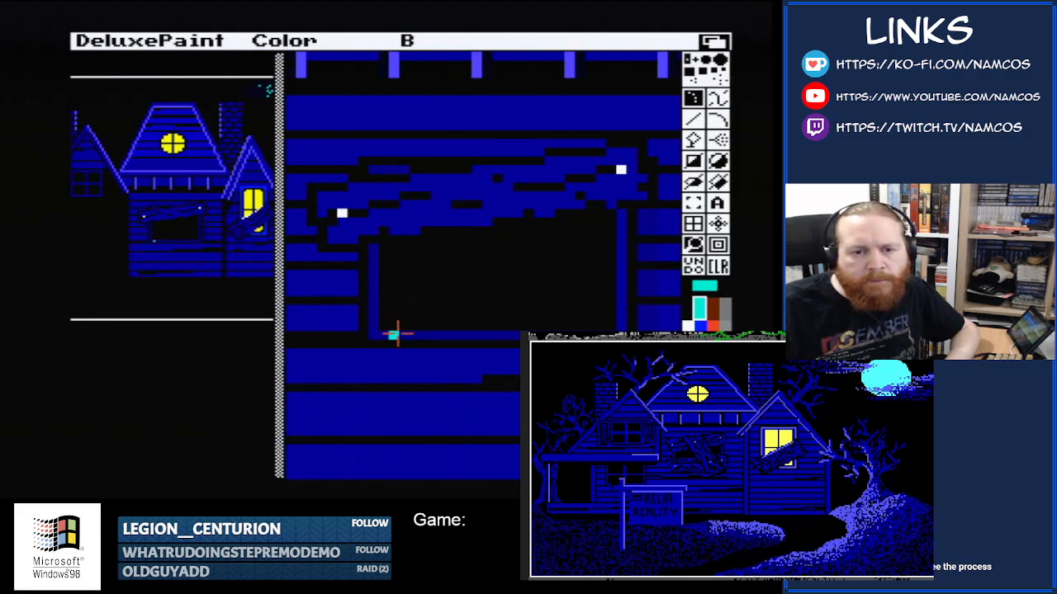
pyautogui.click(687, 310)
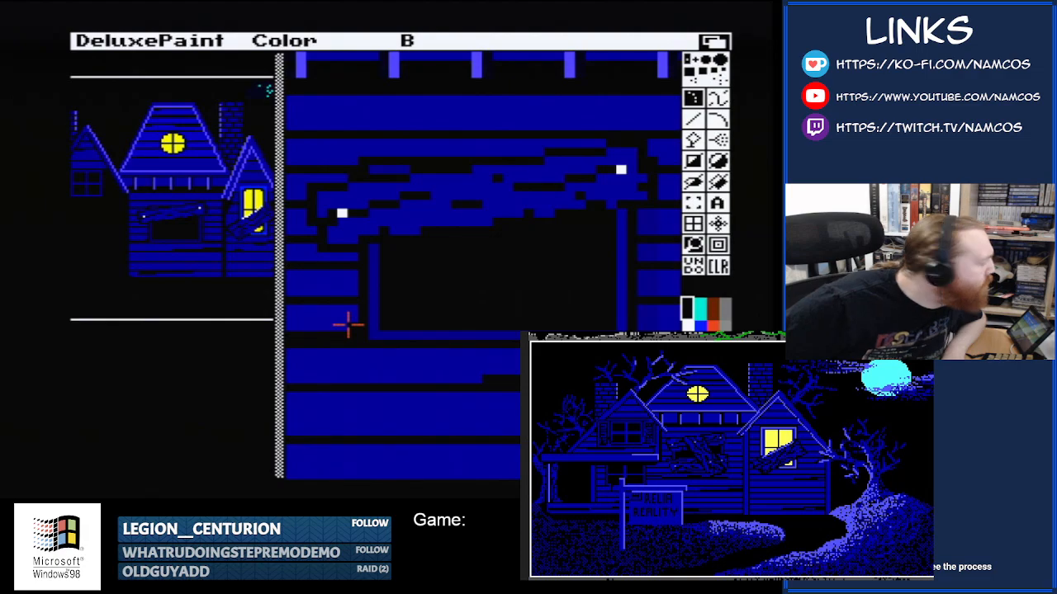
pyautogui.click(699, 309)
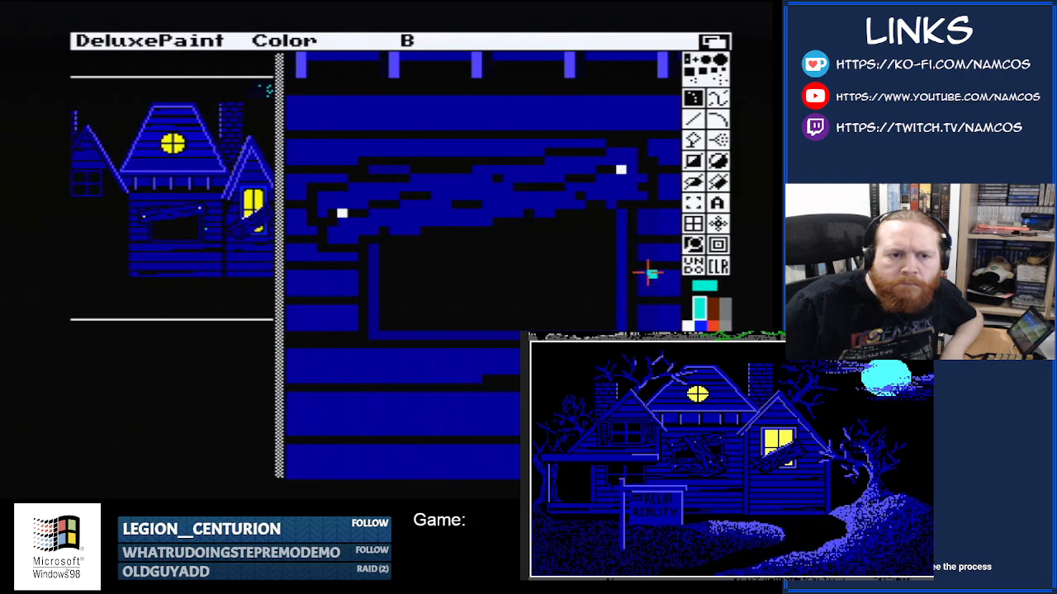
pyautogui.moveTo(651, 273)
pyautogui.mouseDown()
pyautogui.moveTo(588, 295)
pyautogui.moveTo(479, 301)
pyautogui.mouseUp()
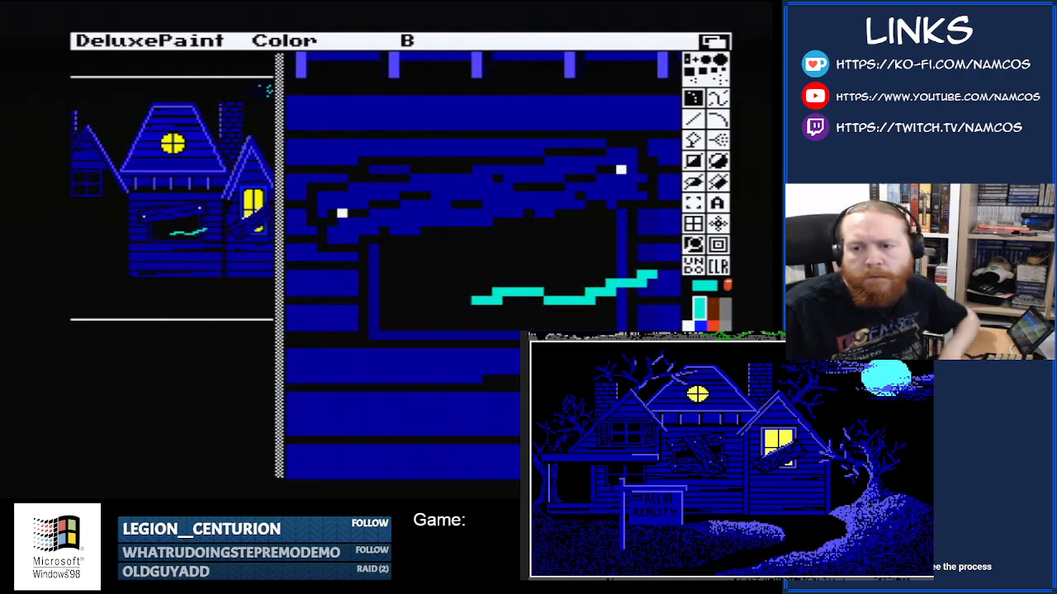
pyautogui.click(697, 268)
pyautogui.click(696, 268)
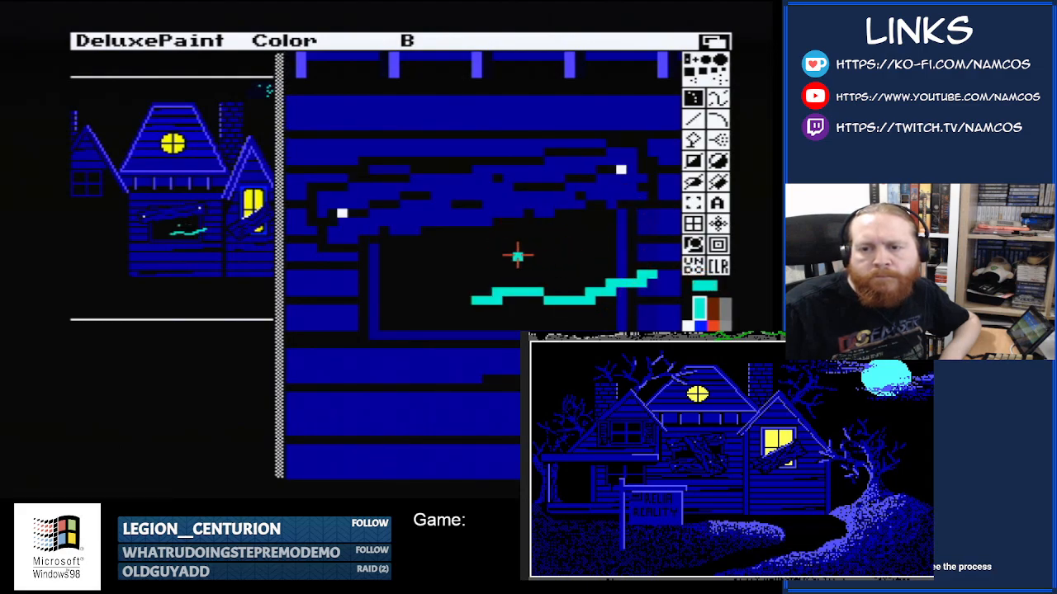
pyautogui.click(687, 311)
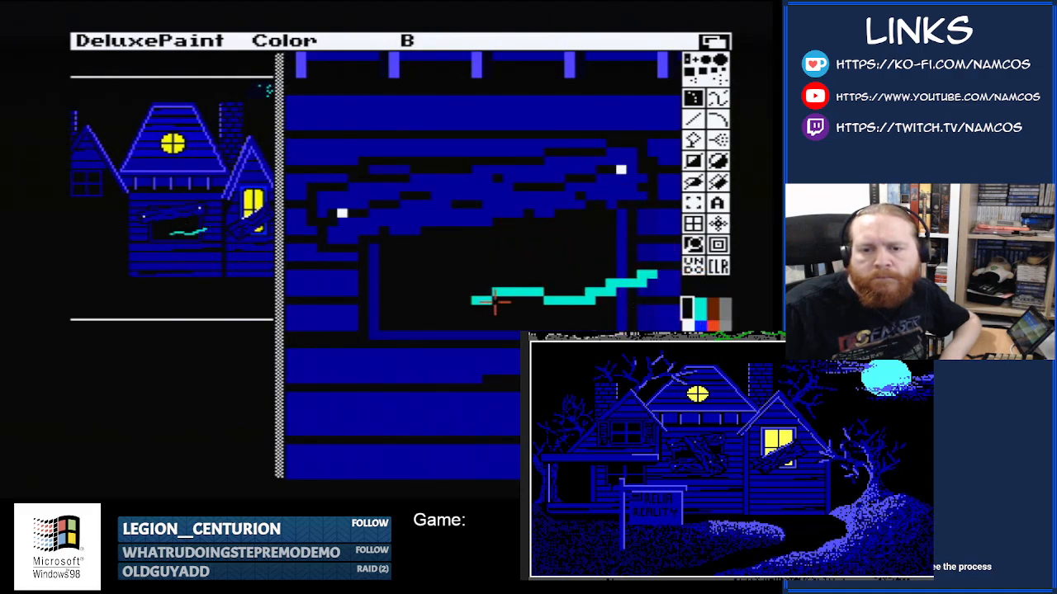
pyautogui.moveTo(477, 302)
pyautogui.mouseDown()
pyautogui.moveTo(538, 289)
pyautogui.moveTo(526, 288)
pyautogui.moveTo(509, 288)
pyautogui.moveTo(589, 292)
pyautogui.mouseUp()
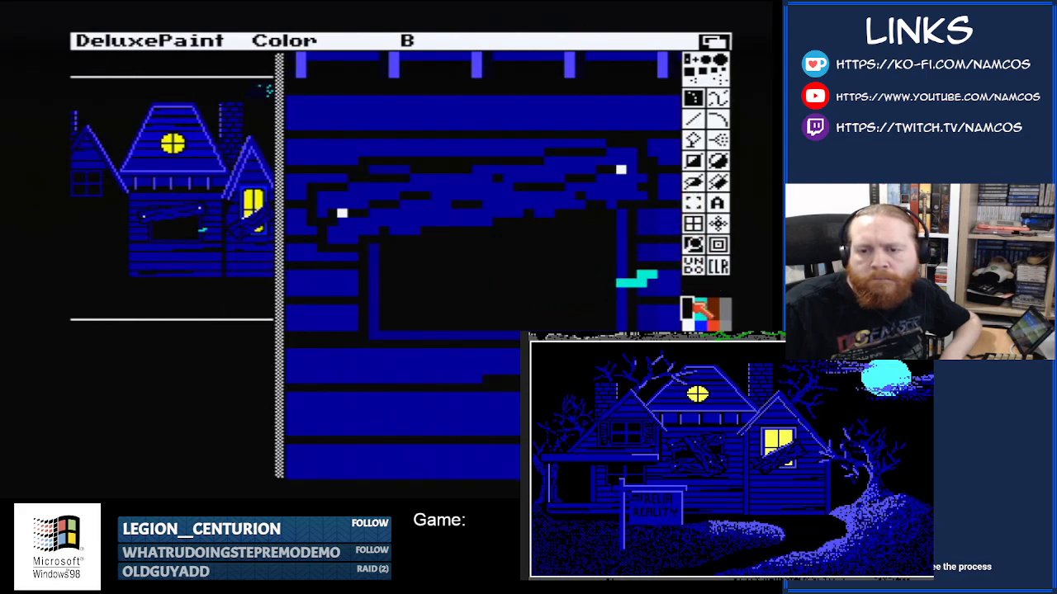
pyautogui.click(688, 342)
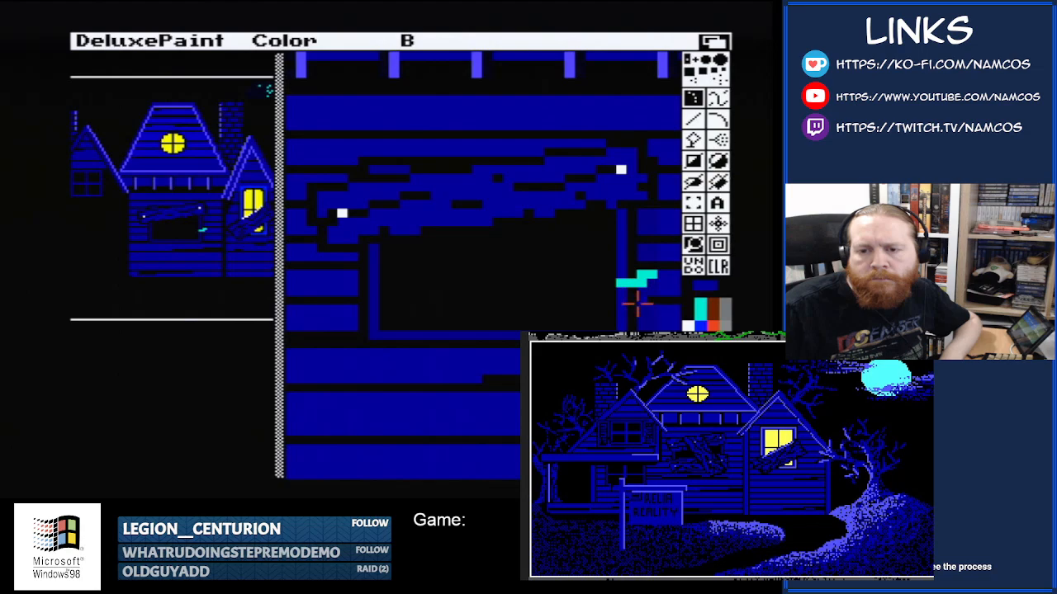
pyautogui.click(642, 275)
pyautogui.click(653, 274)
pyautogui.click(642, 283)
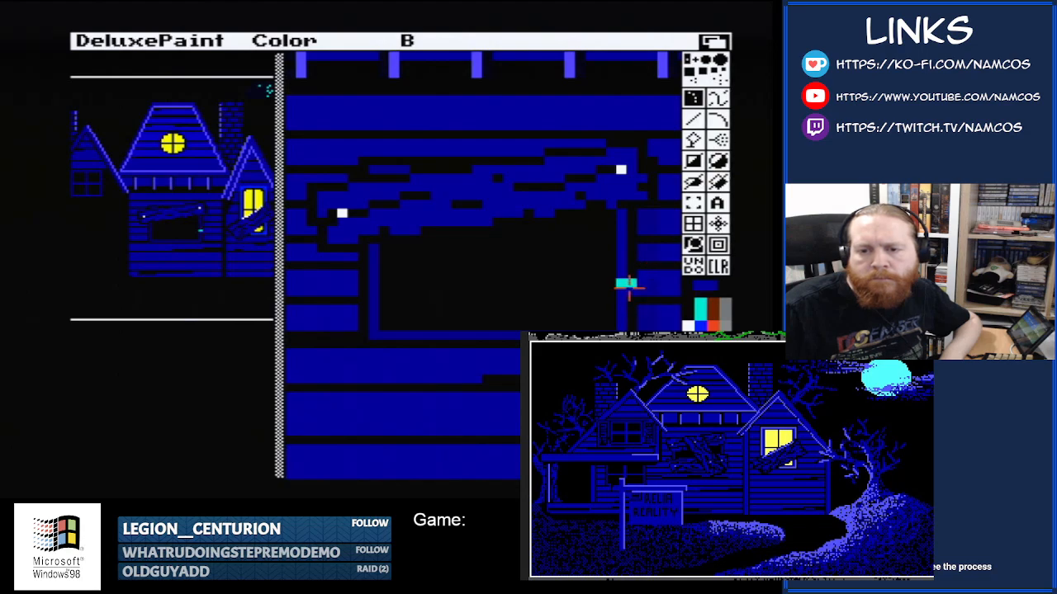
pyautogui.click(621, 283)
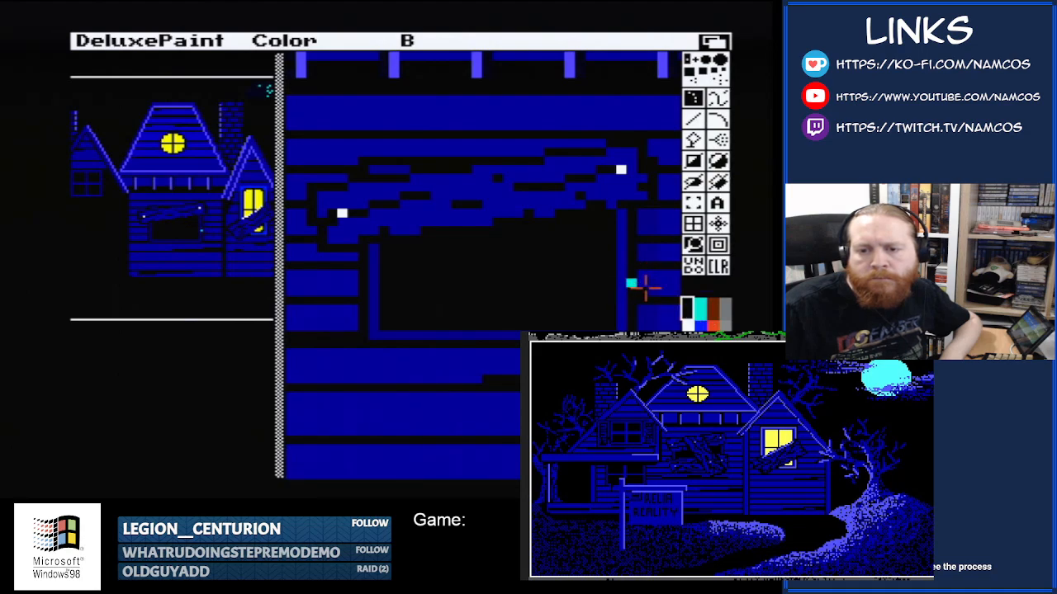
pyautogui.click(631, 283)
# - Outline a second slanted plank across the lower part of the central window with cyan straight lines, rising toward the right
pyautogui.click(700, 305)
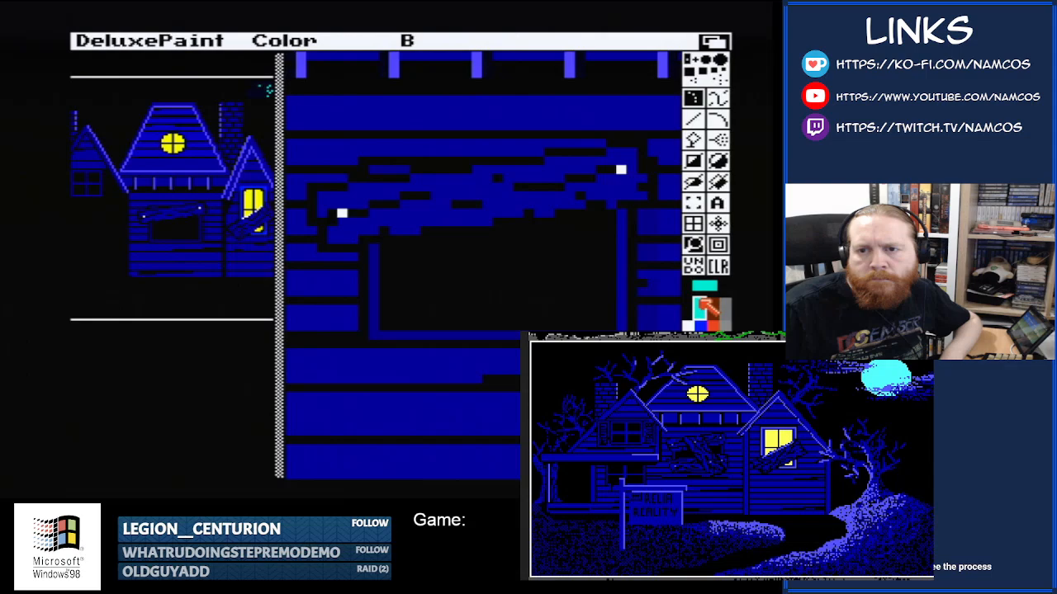
pyautogui.click(692, 119)
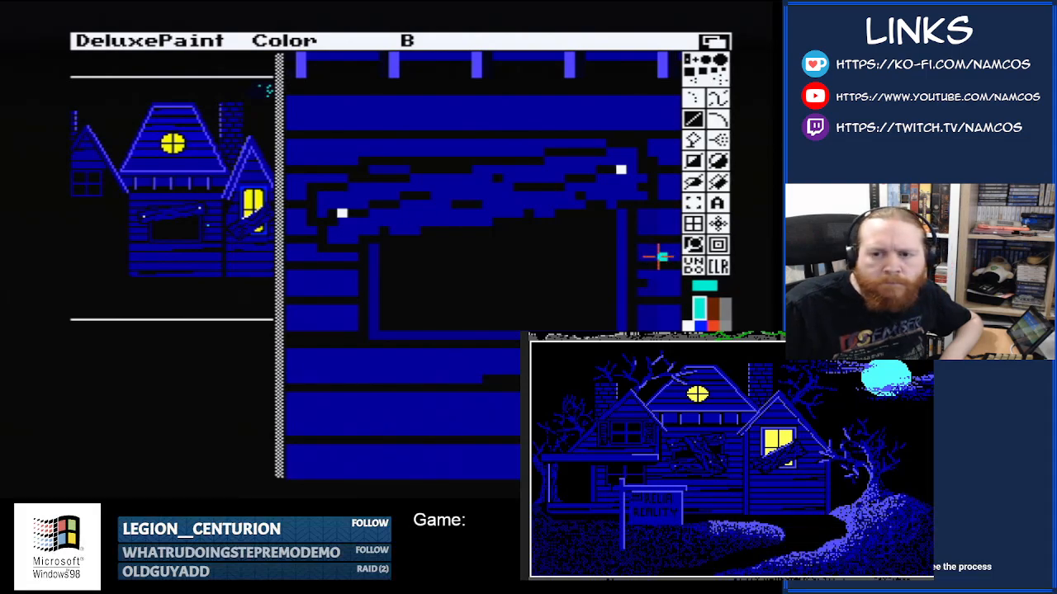
pyautogui.moveTo(660, 258); pyautogui.dragTo(327, 301)
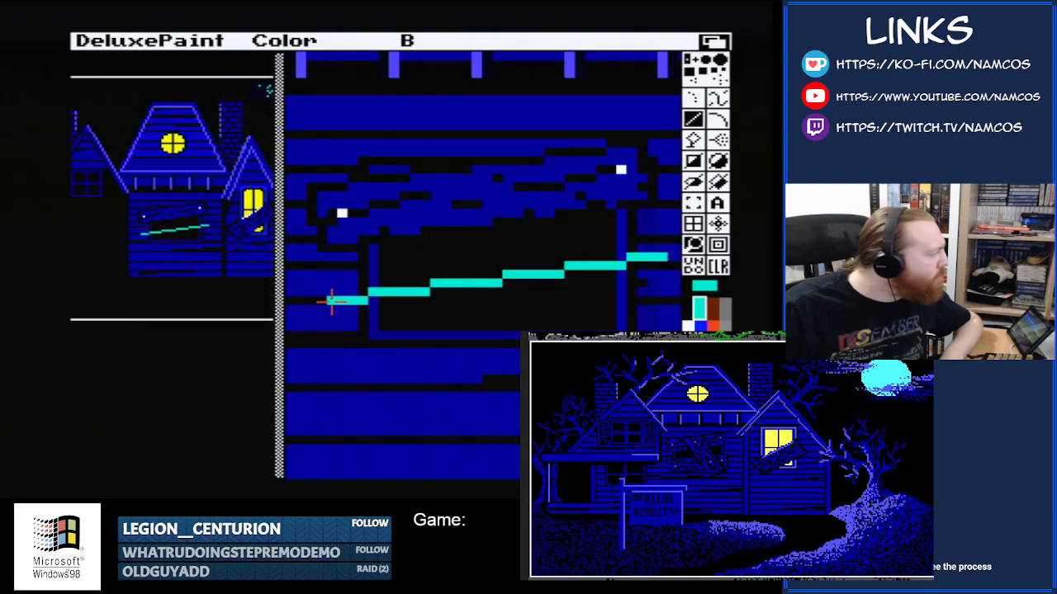
pyautogui.moveTo(330, 301); pyautogui.dragTo(357, 359)
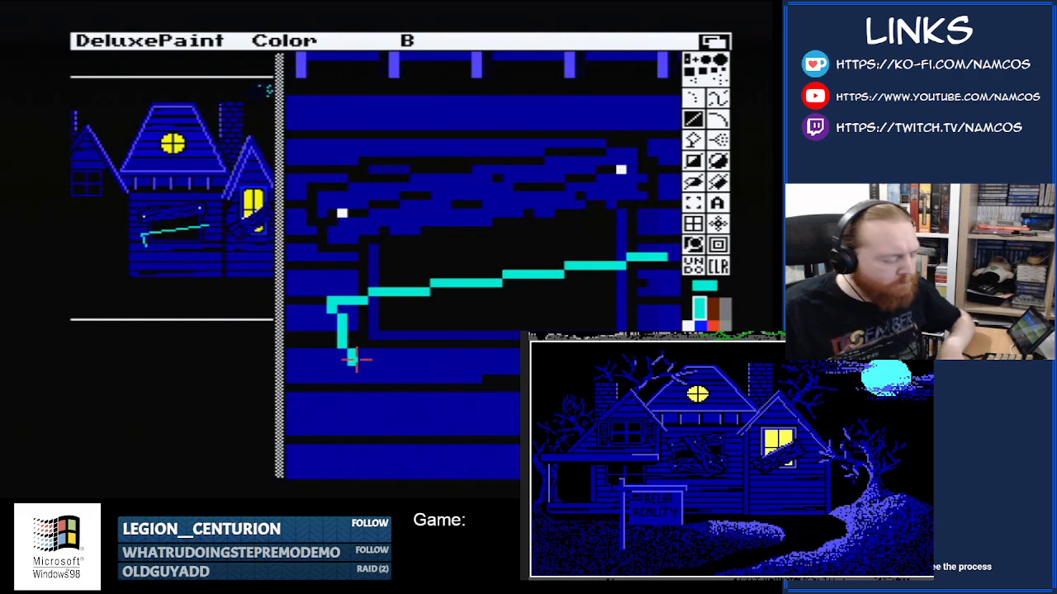
pyautogui.press('Right')
pyautogui.moveTo(319, 355)
pyautogui.mouseDown()
pyautogui.moveTo(309, 360)
pyautogui.moveTo(667, 320)
pyautogui.moveTo(643, 324)
pyautogui.mouseUp()
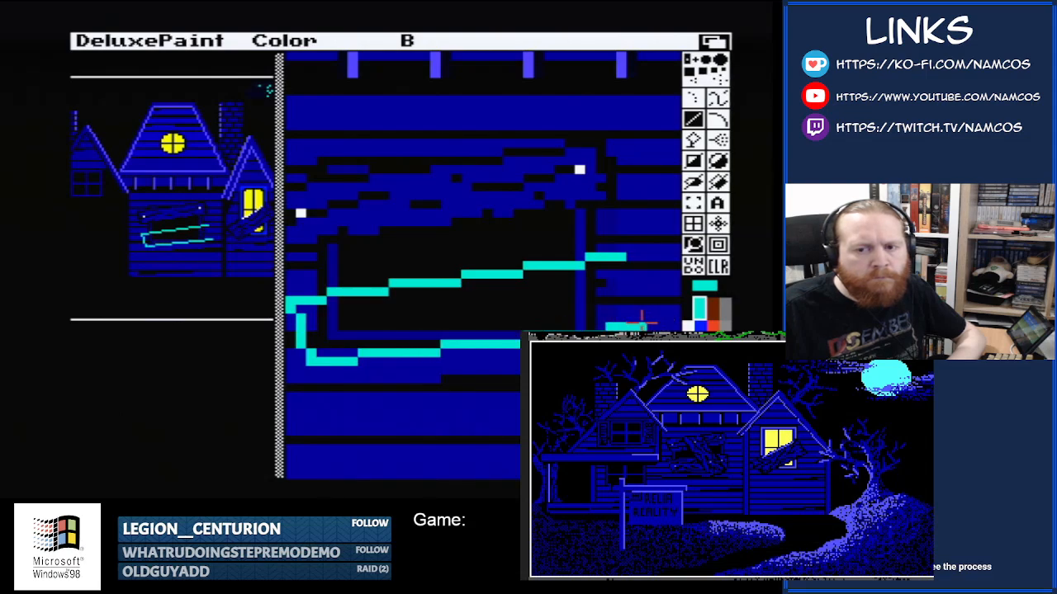
pyautogui.moveTo(642, 322); pyautogui.dragTo(620, 264)
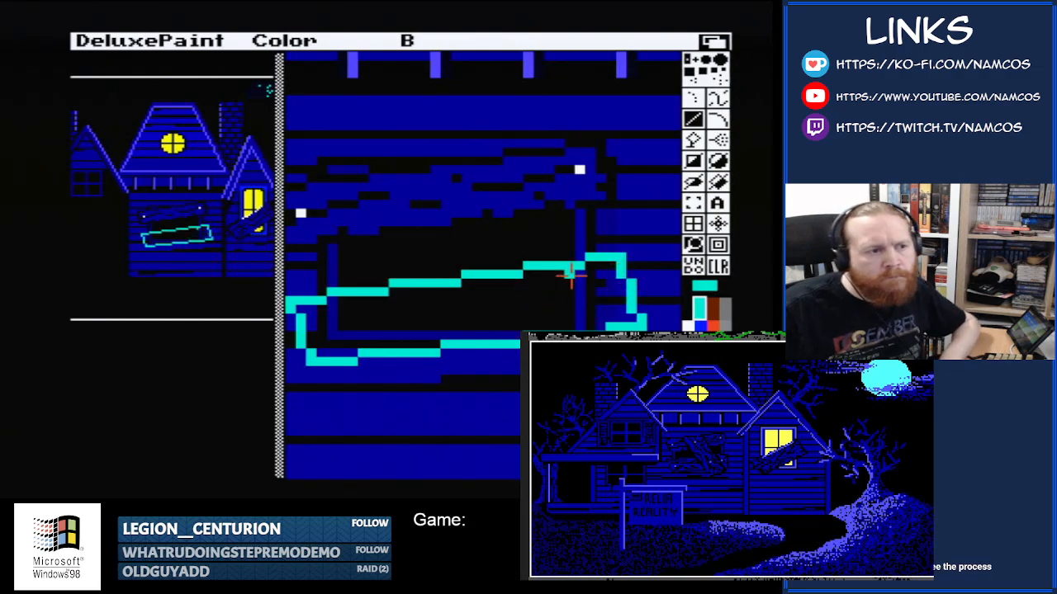
pyautogui.click(687, 309)
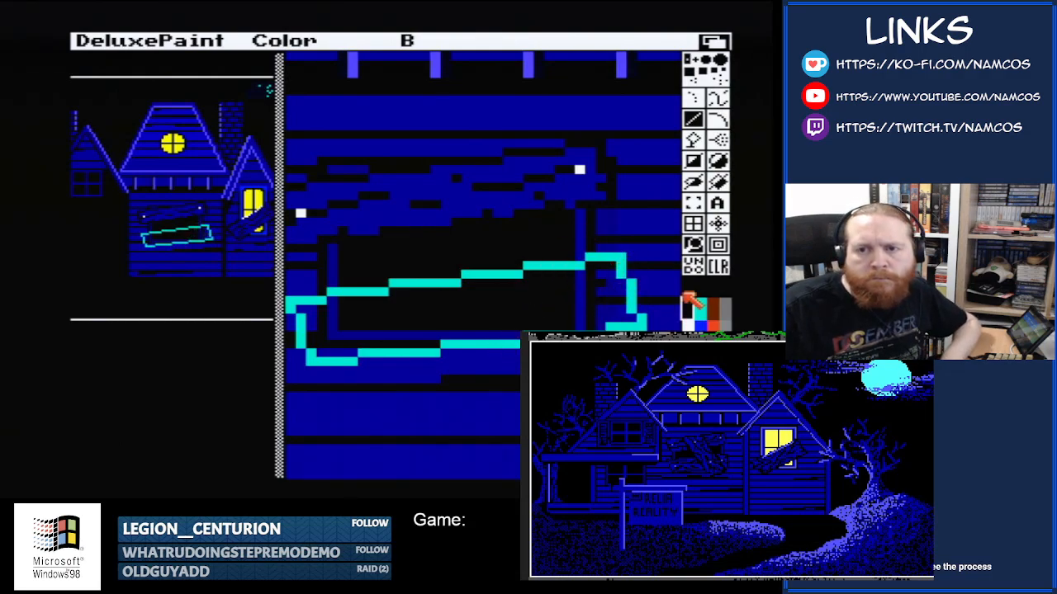
pyautogui.click(694, 98)
pyautogui.moveTo(313, 306)
pyautogui.mouseDown()
pyautogui.moveTo(329, 291)
pyautogui.moveTo(382, 291)
pyautogui.mouseUp()
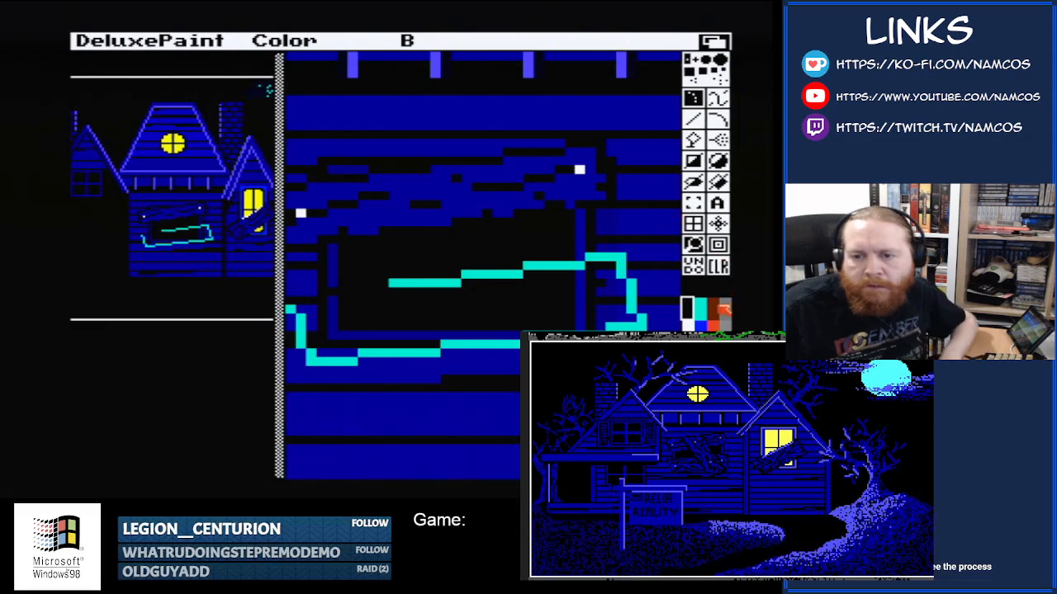
pyautogui.click(698, 310)
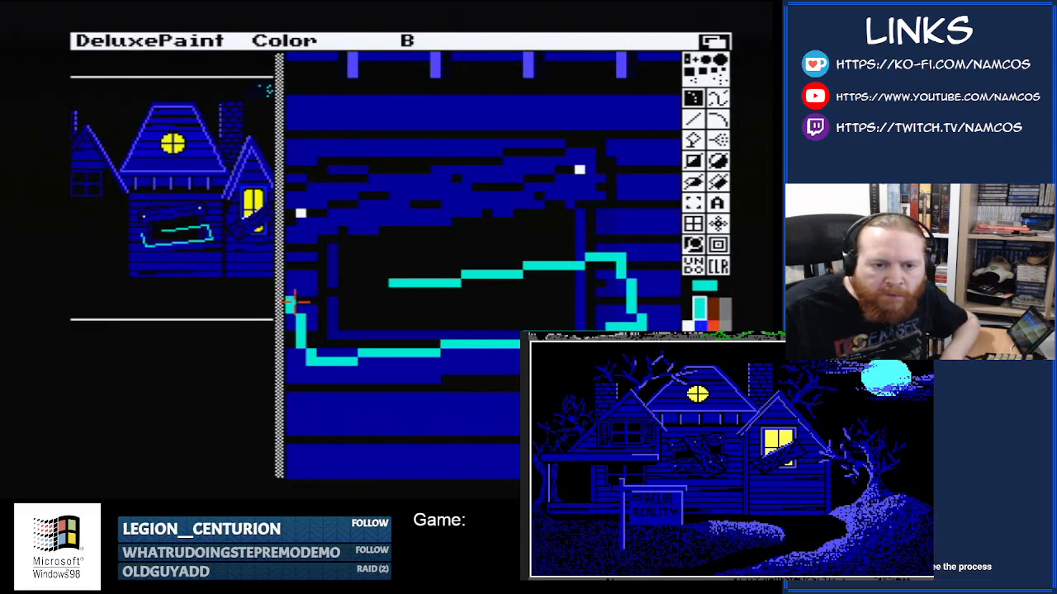
pyautogui.moveTo(295, 301); pyautogui.dragTo(380, 290)
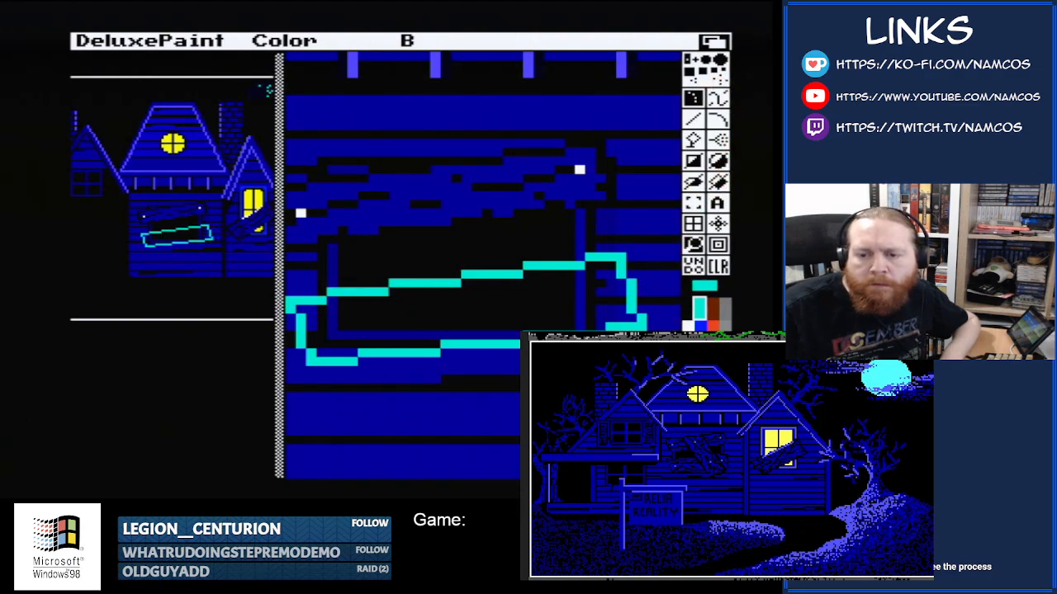
# - Fill the inside of the lower plank outline with the dark blue siding colour
pyautogui.click(700, 354)
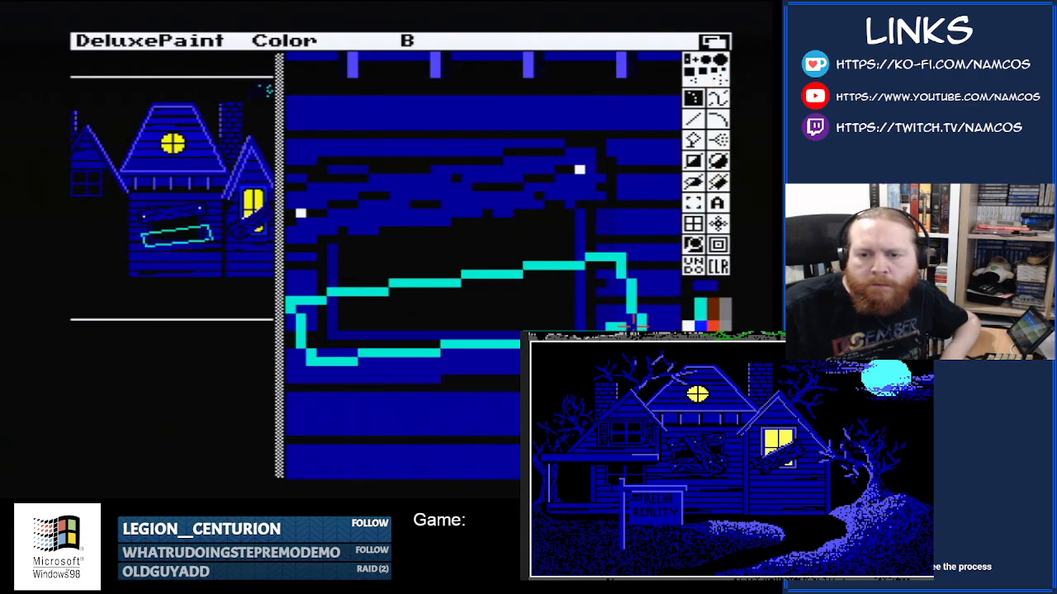
pyautogui.click(692, 140)
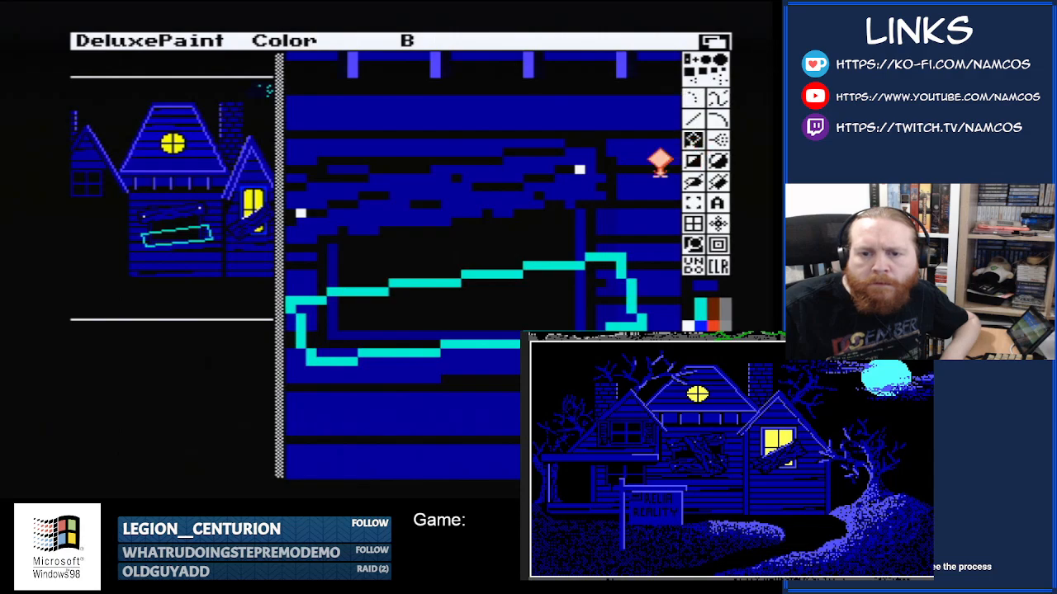
pyautogui.click(406, 311)
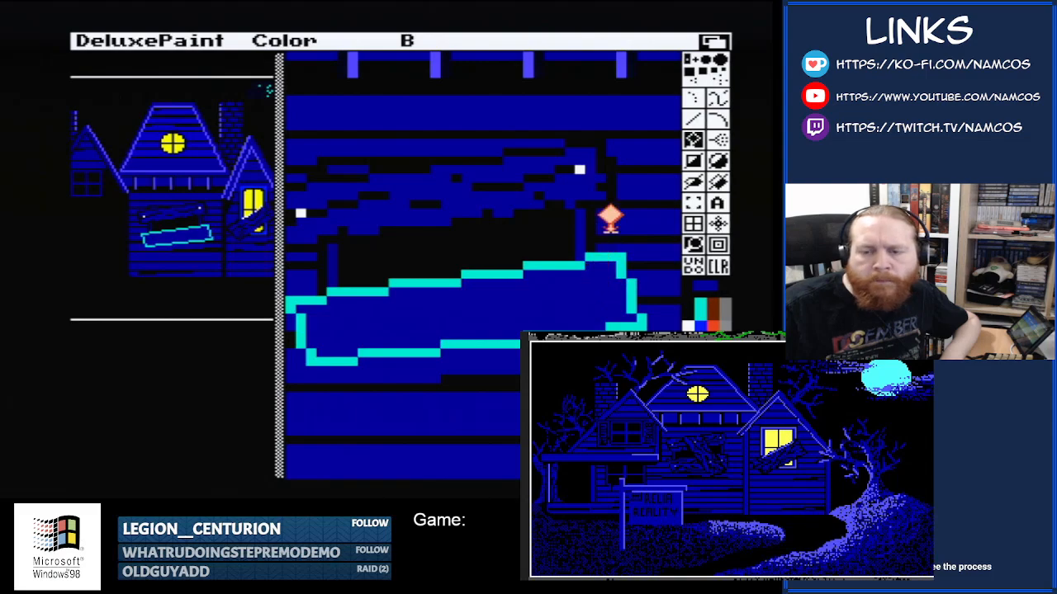
# - Fill every segment of the lower plank's cyan outline with black
pyautogui.click(687, 310)
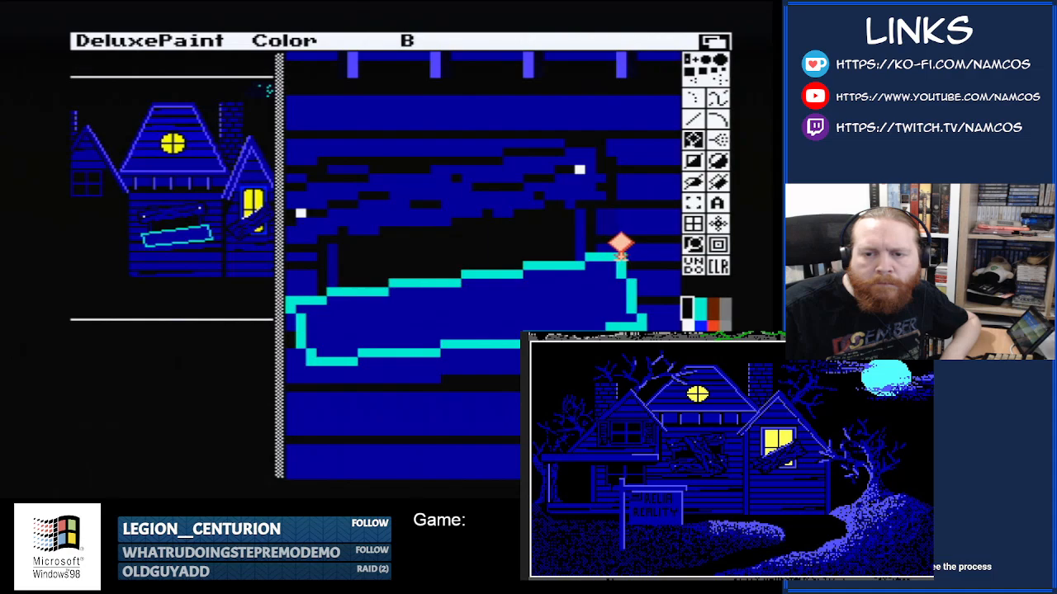
pyautogui.moveTo(620, 240); pyautogui.dragTo(634, 293)
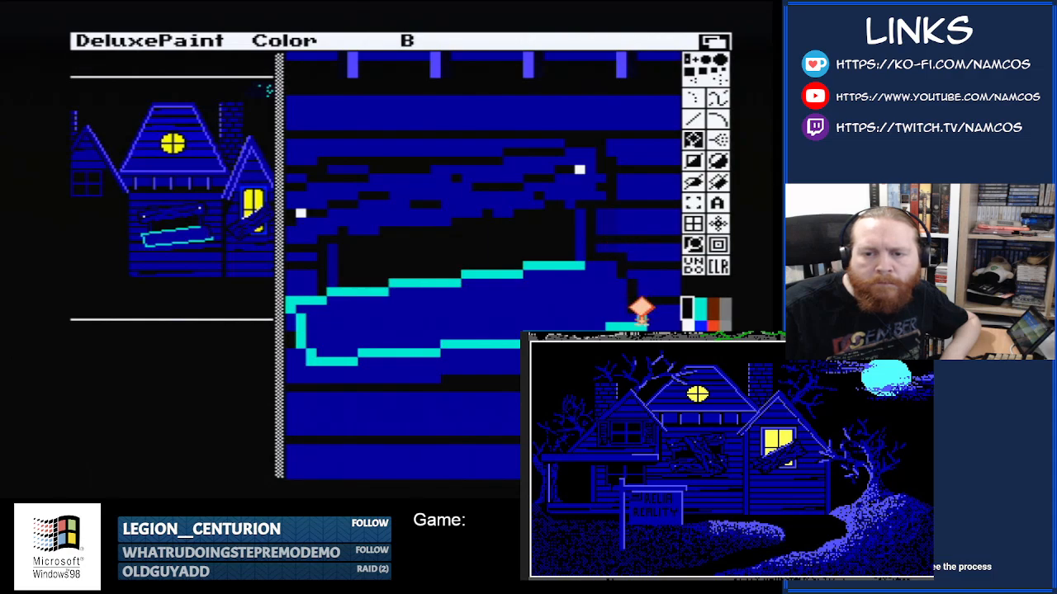
pyautogui.click(641, 322)
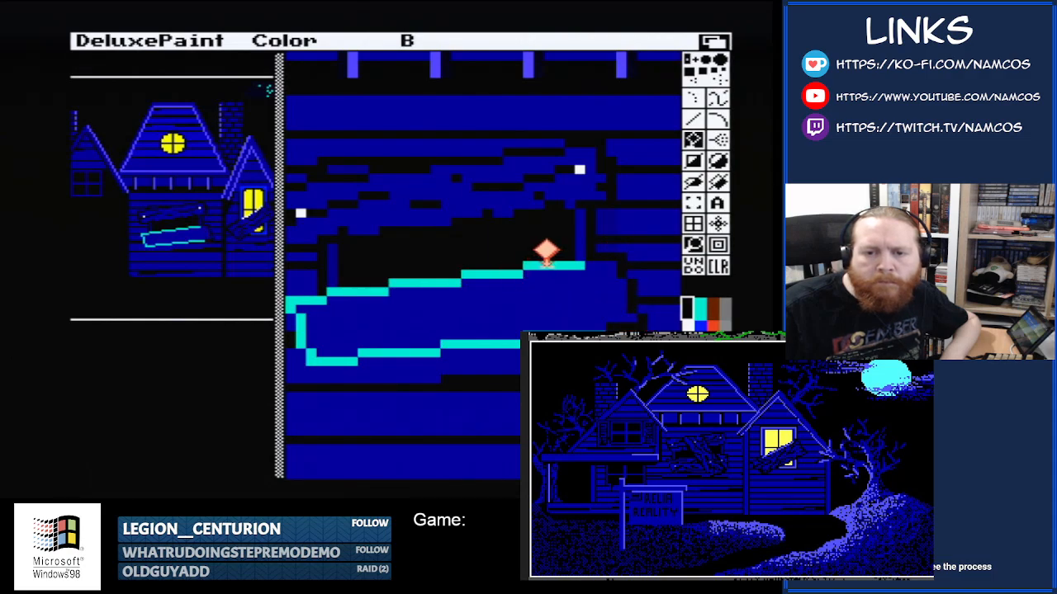
pyautogui.click(544, 264)
pyautogui.click(494, 274)
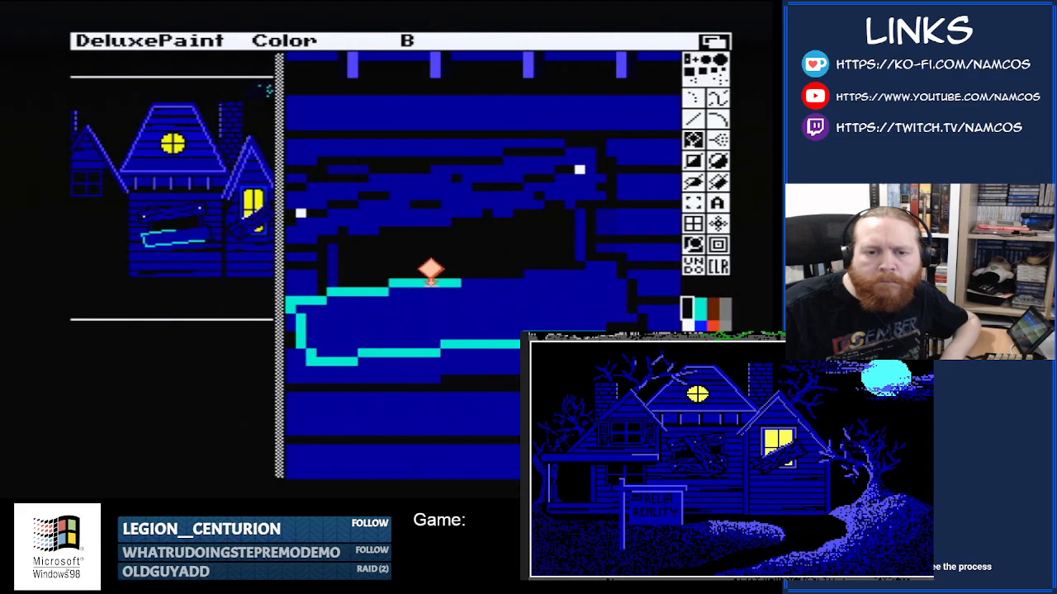
pyautogui.click(401, 284)
pyautogui.click(369, 289)
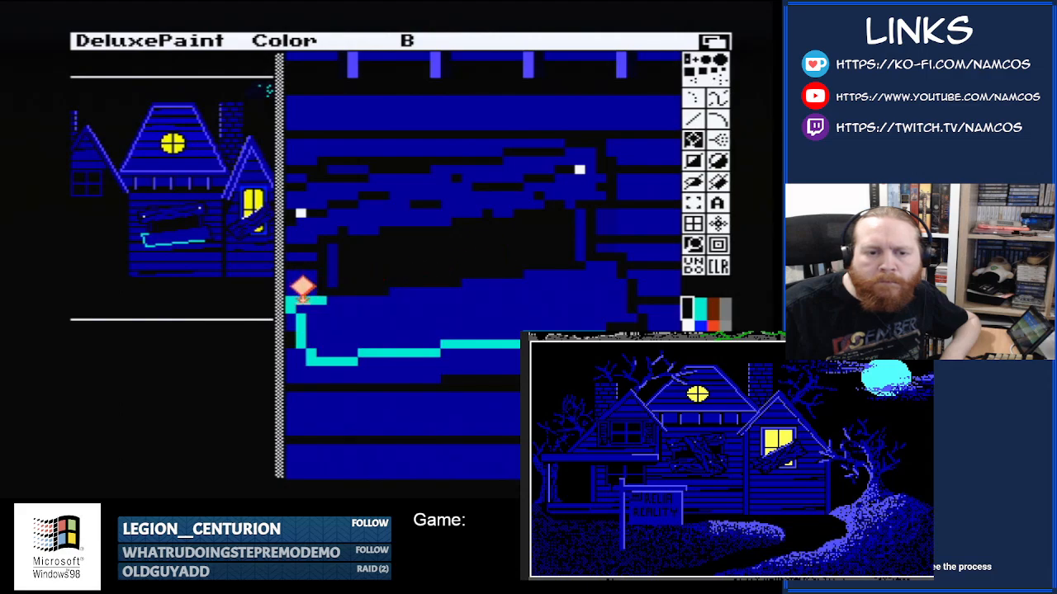
pyautogui.click(304, 302)
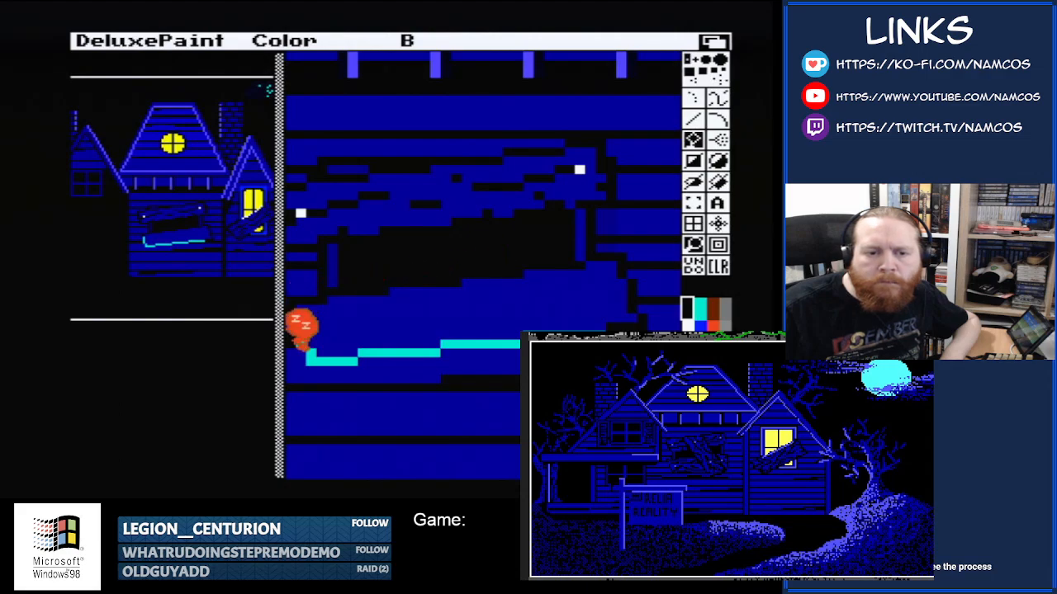
pyautogui.click(301, 328)
pyautogui.click(328, 353)
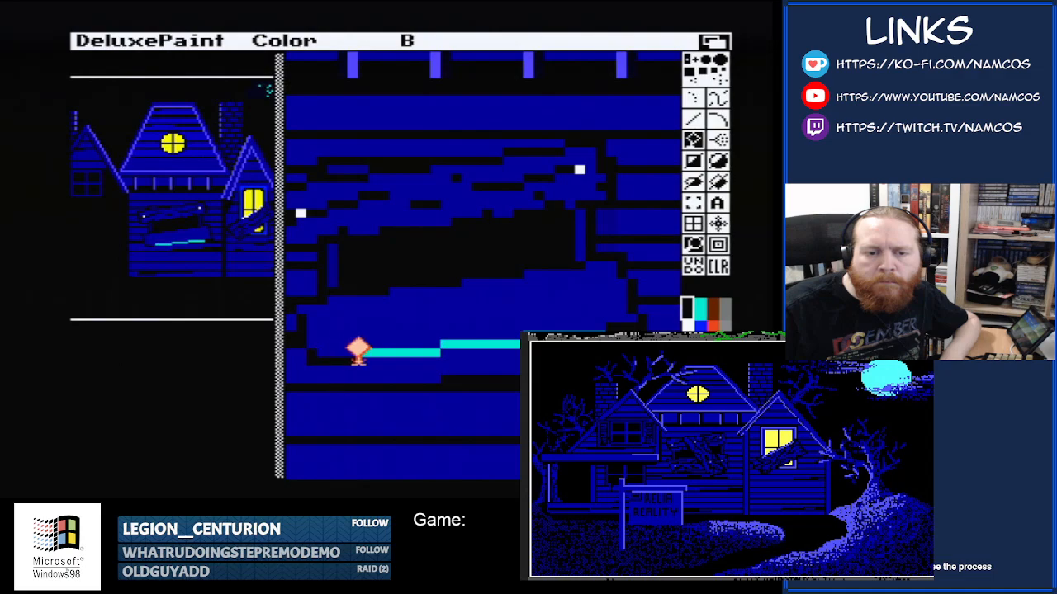
pyautogui.click(406, 351)
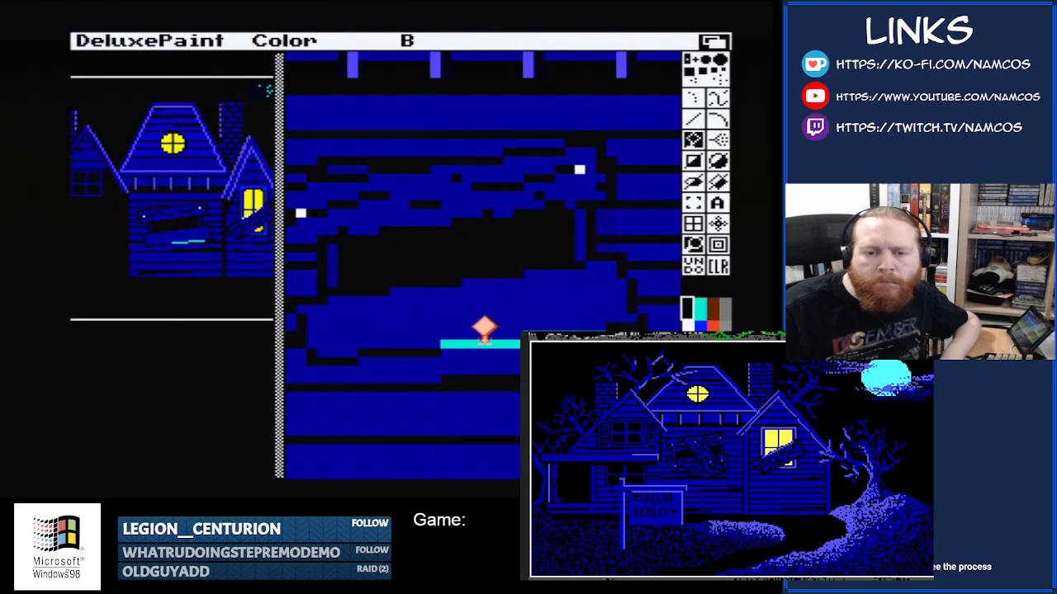
pyautogui.click(483, 340)
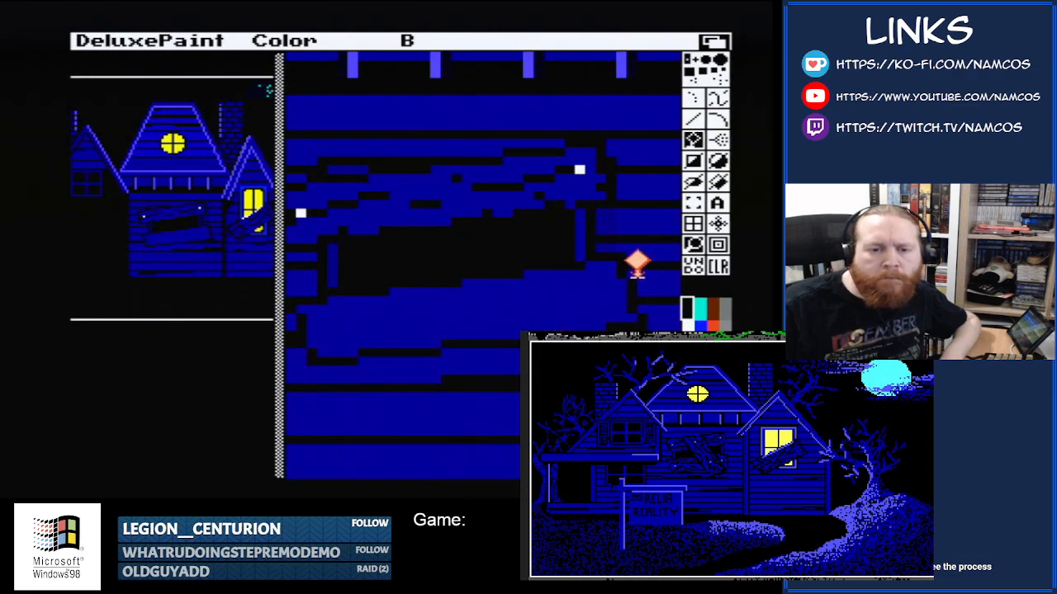
# - Draw black wood-grain nicks freehand along the lower plank and add a white nail pixel at each end
pyautogui.click(694, 99)
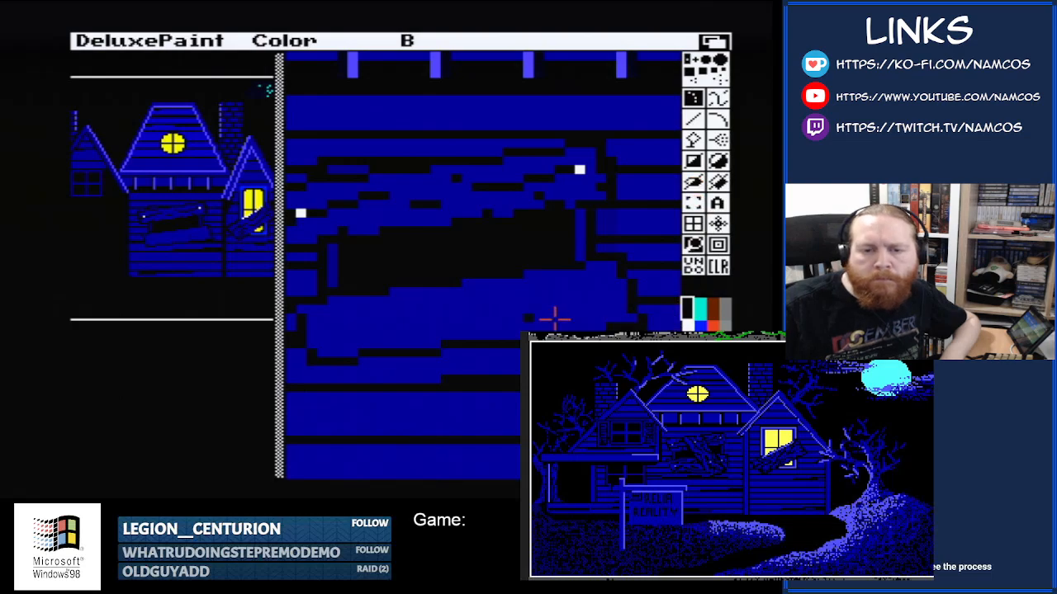
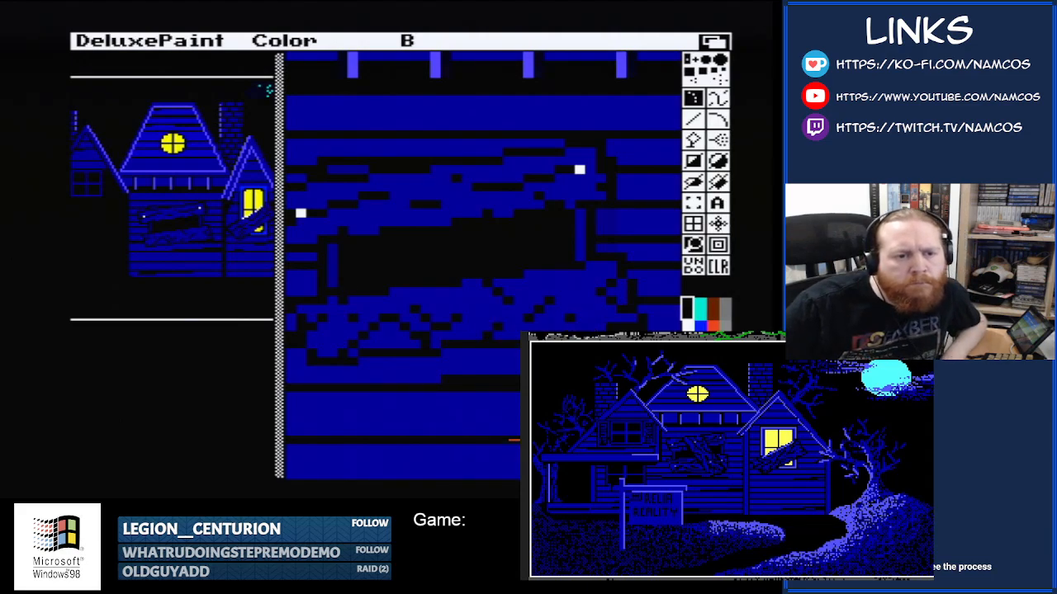
pyautogui.click(687, 312)
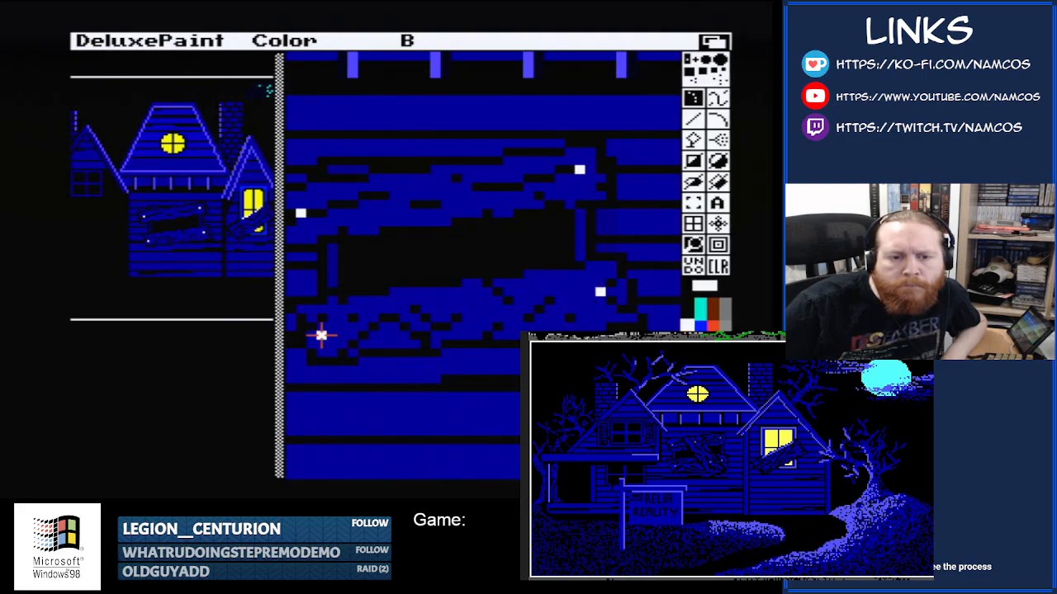
pyautogui.click(320, 334)
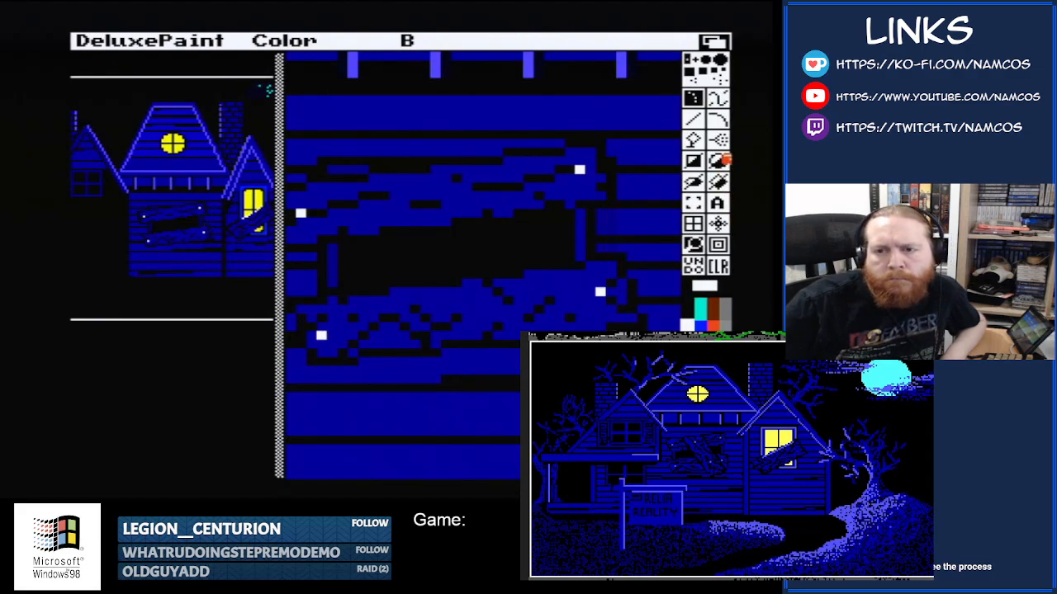
# - Outline a third plank with cyan straight lines, slanting steeply down toward the right across both existing planks
pyautogui.click(700, 311)
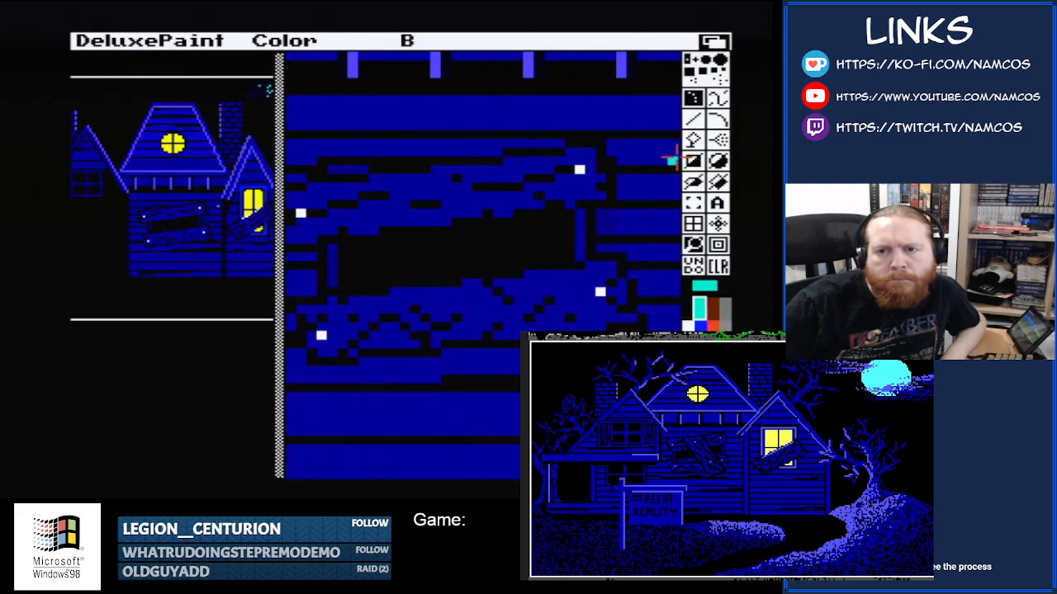
pyautogui.click(694, 118)
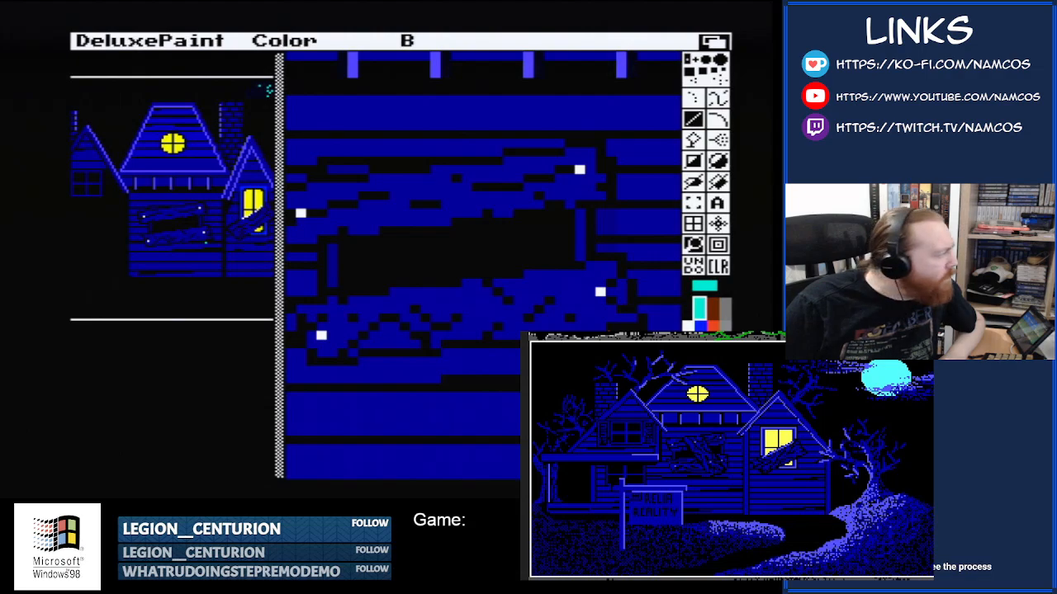
pyautogui.moveTo(584, 326); pyautogui.dragTo(498, 161)
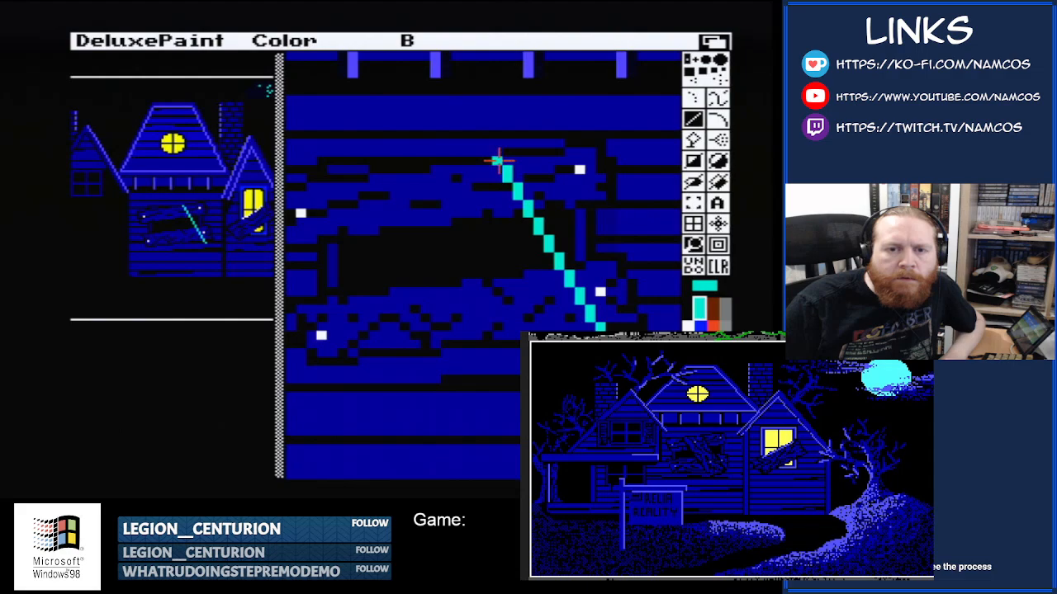
pyautogui.moveTo(497, 161)
pyautogui.mouseDown()
pyautogui.moveTo(441, 160)
pyautogui.moveTo(424, 167)
pyautogui.moveTo(426, 177)
pyautogui.mouseUp()
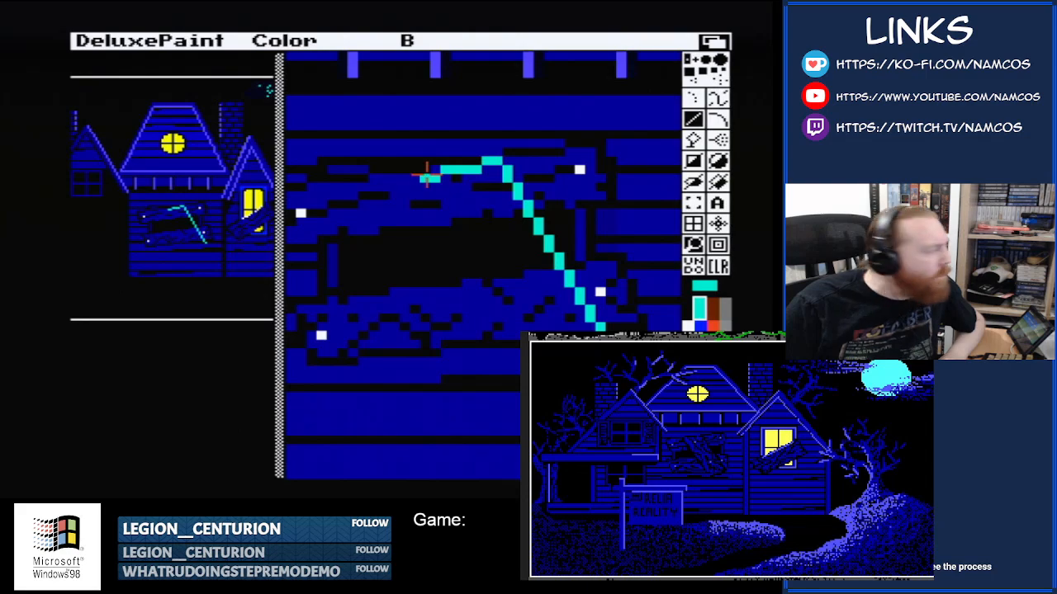
pyautogui.moveTo(427, 176); pyautogui.dragTo(416, 185)
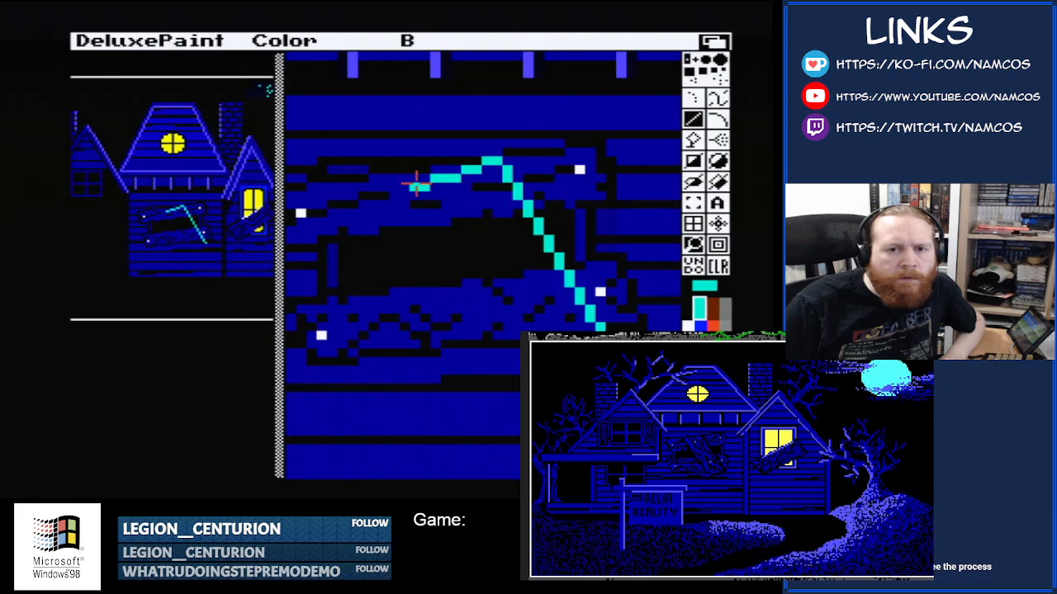
pyautogui.moveTo(416, 183); pyautogui.dragTo(517, 353)
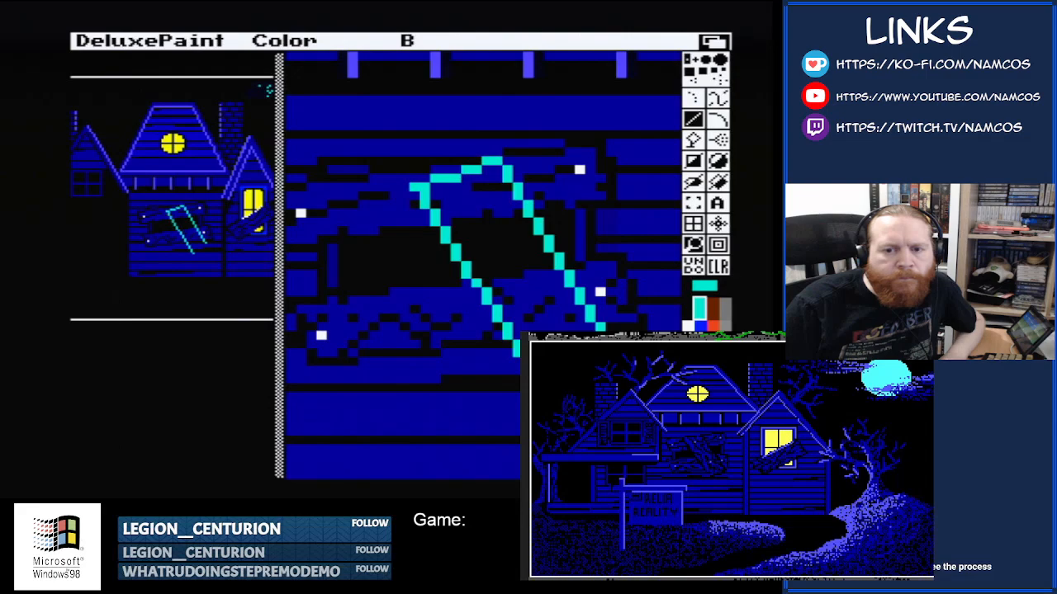
pyautogui.moveTo(517, 355)
pyautogui.mouseDown()
pyautogui.moveTo(514, 335)
pyautogui.moveTo(516, 357)
pyautogui.mouseUp()
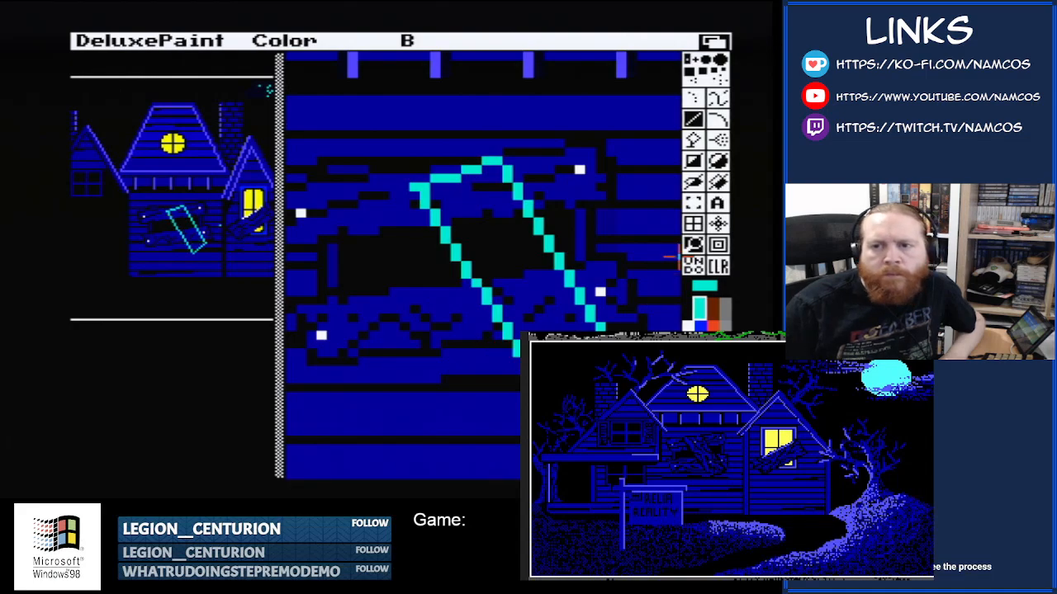
# - Fill the inside of the steep third plank's outline with the dark blue siding colour, including leftover enclosed areas
pyautogui.click(700, 355)
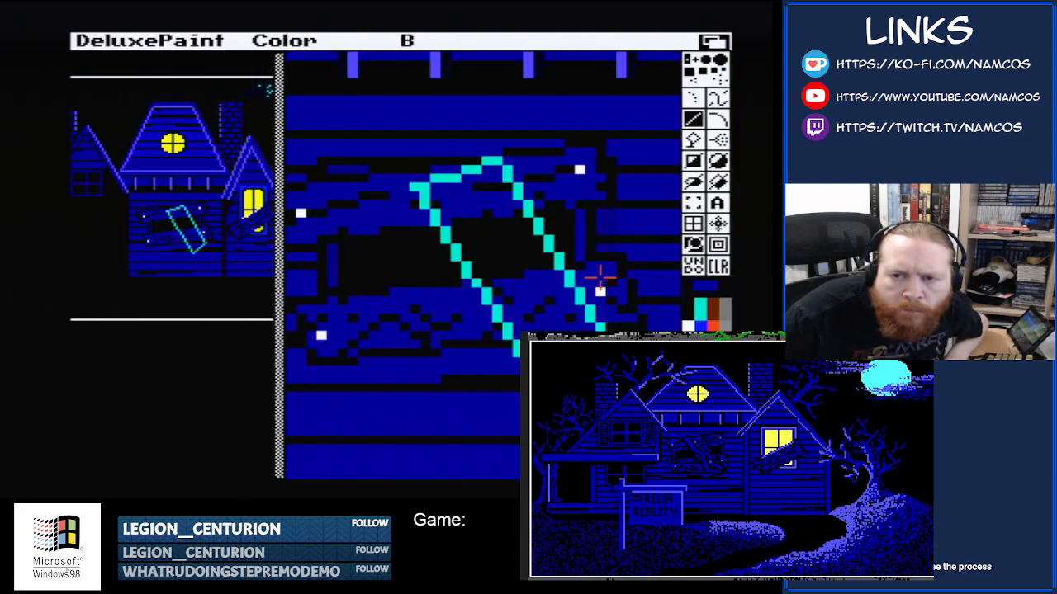
pyautogui.click(694, 140)
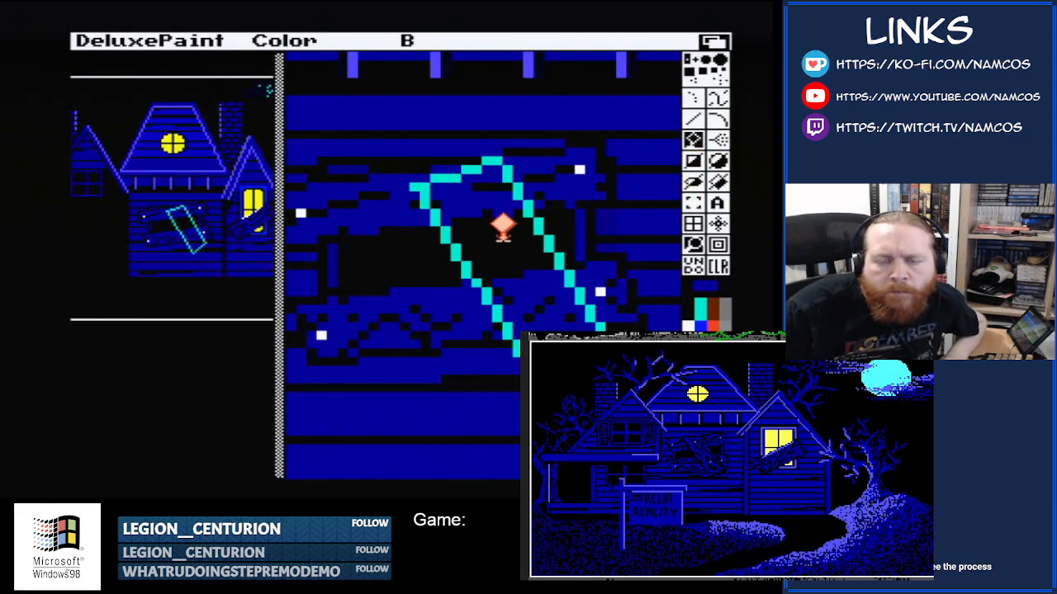
pyautogui.click(502, 230)
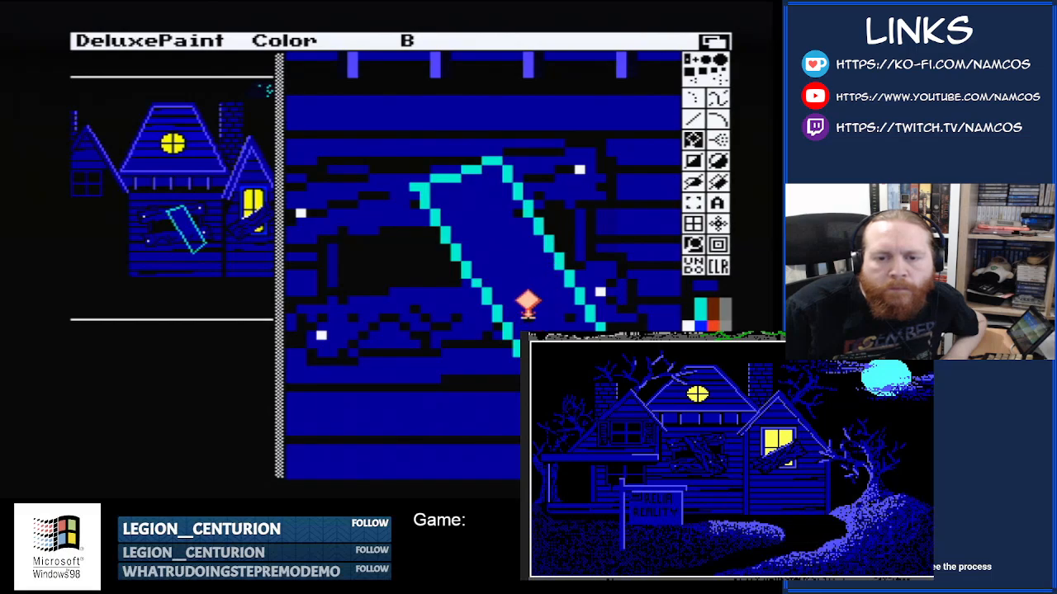
pyautogui.click(564, 328)
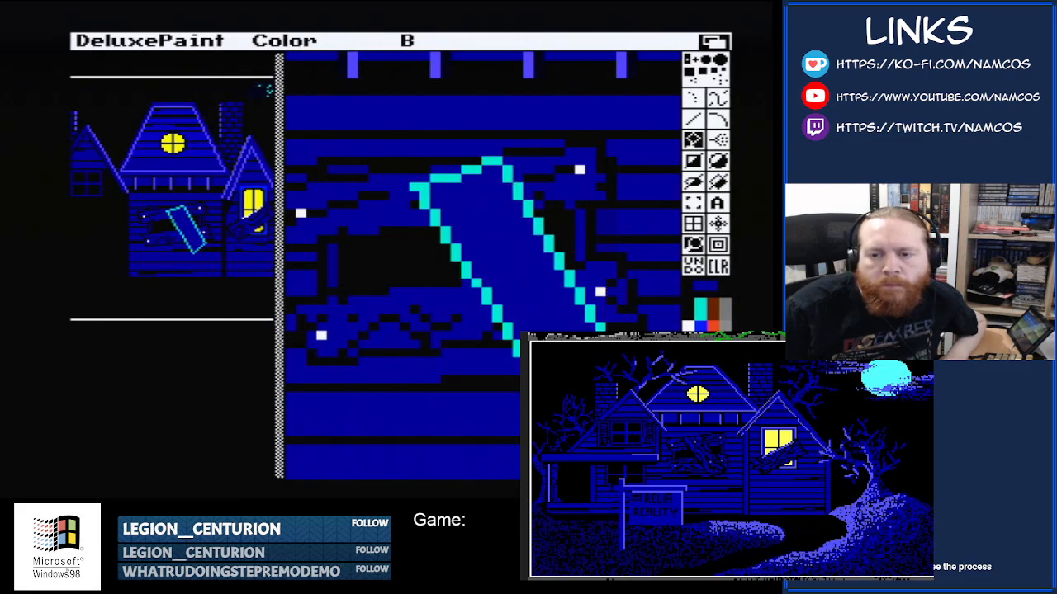
# - Draw black wood-grain marks freehand on the steep third plank and paint over its cyan outline in black
pyautogui.click(688, 319)
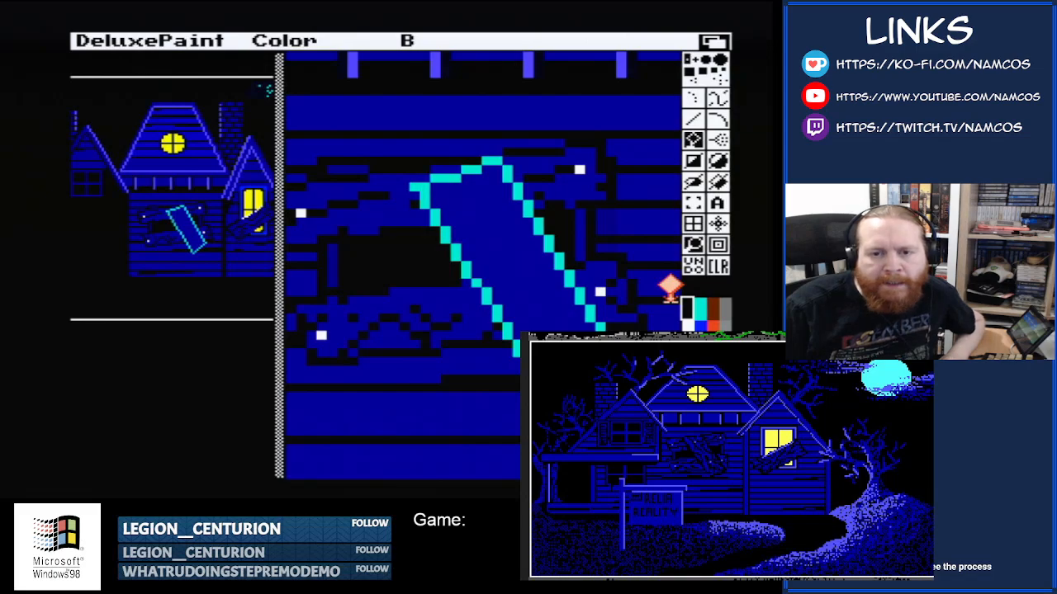
pyautogui.click(693, 97)
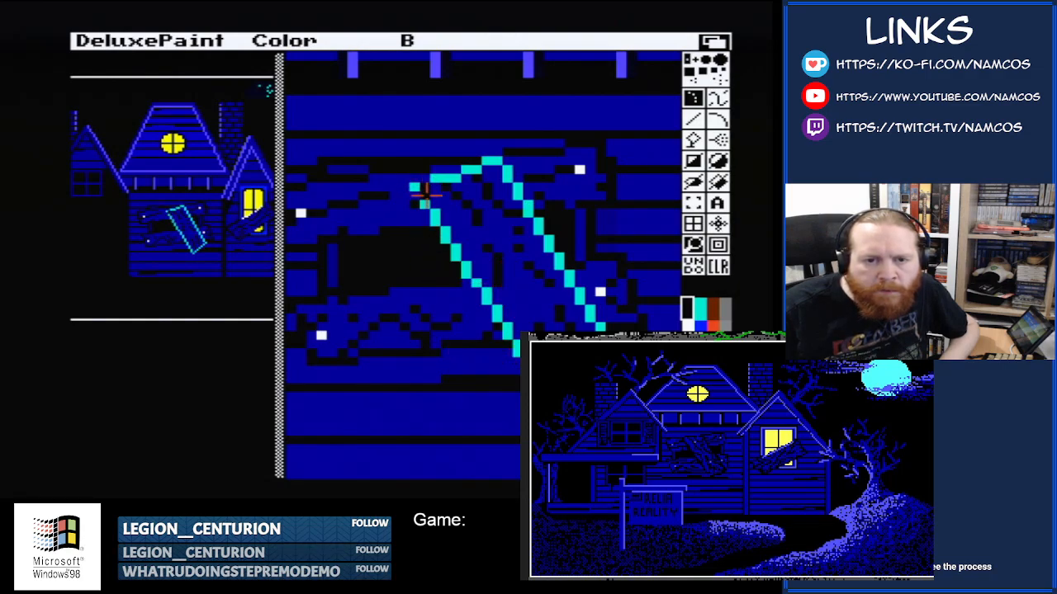
pyautogui.moveTo(423, 198)
pyautogui.mouseDown()
pyautogui.moveTo(444, 172)
pyautogui.moveTo(492, 161)
pyautogui.mouseUp()
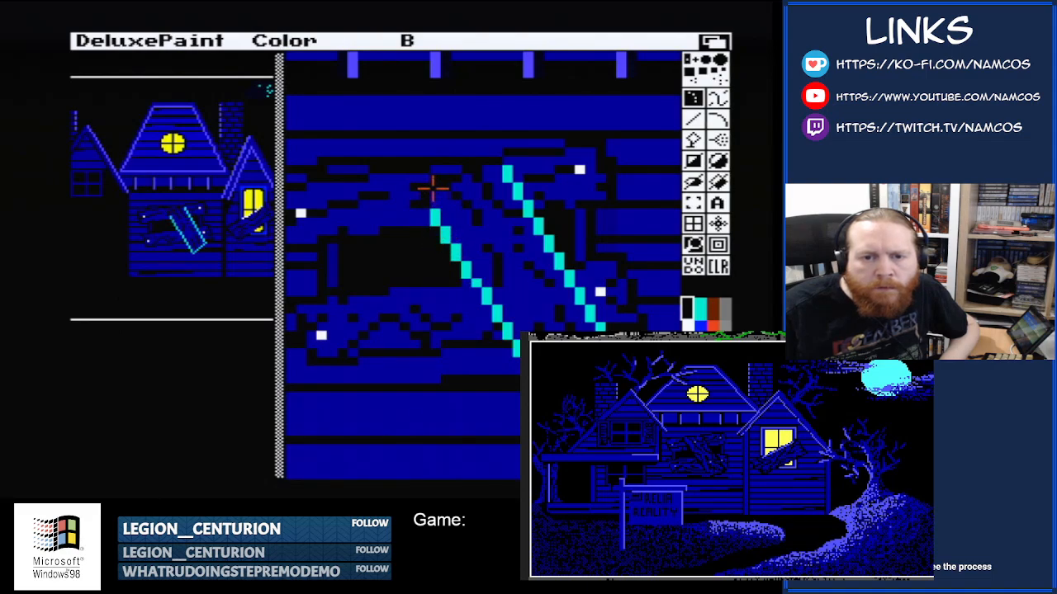
pyautogui.moveTo(505, 172); pyautogui.dragTo(596, 320)
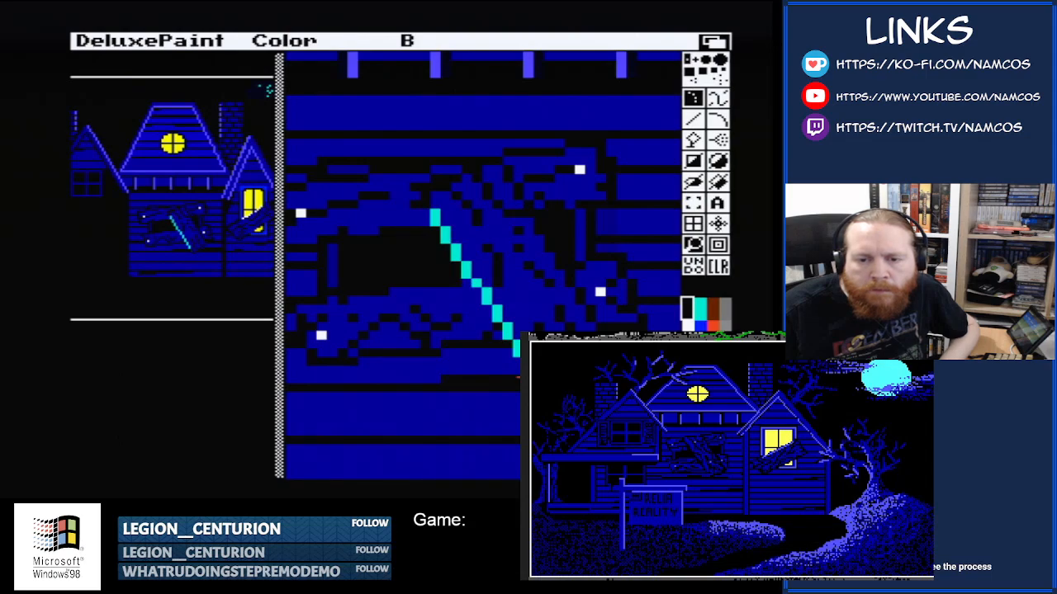
pyautogui.moveTo(516, 360); pyautogui.dragTo(462, 263)
pyautogui.click(460, 249)
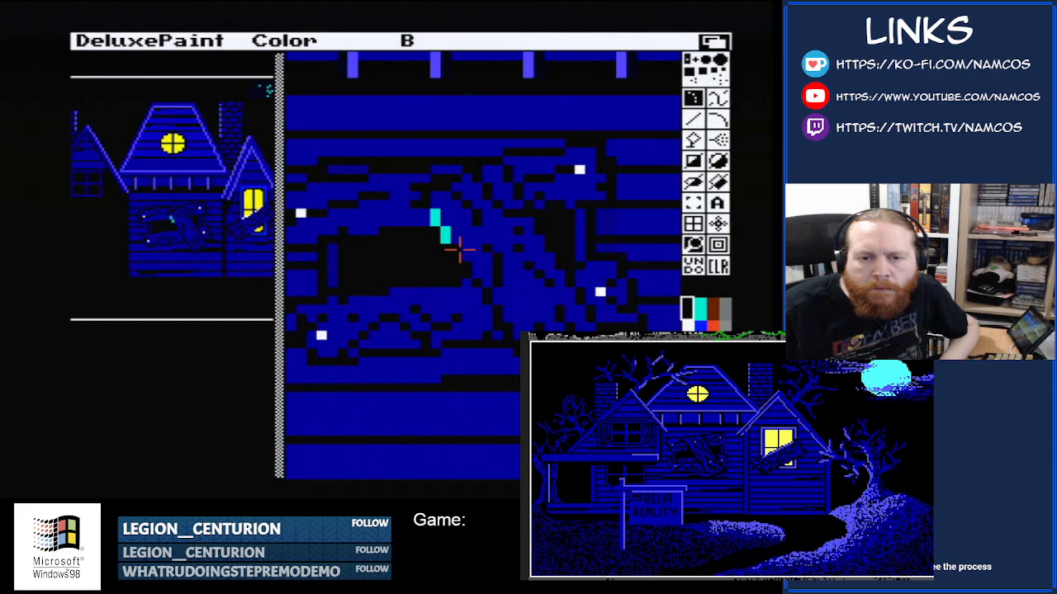
pyautogui.click(450, 241)
pyautogui.click(449, 235)
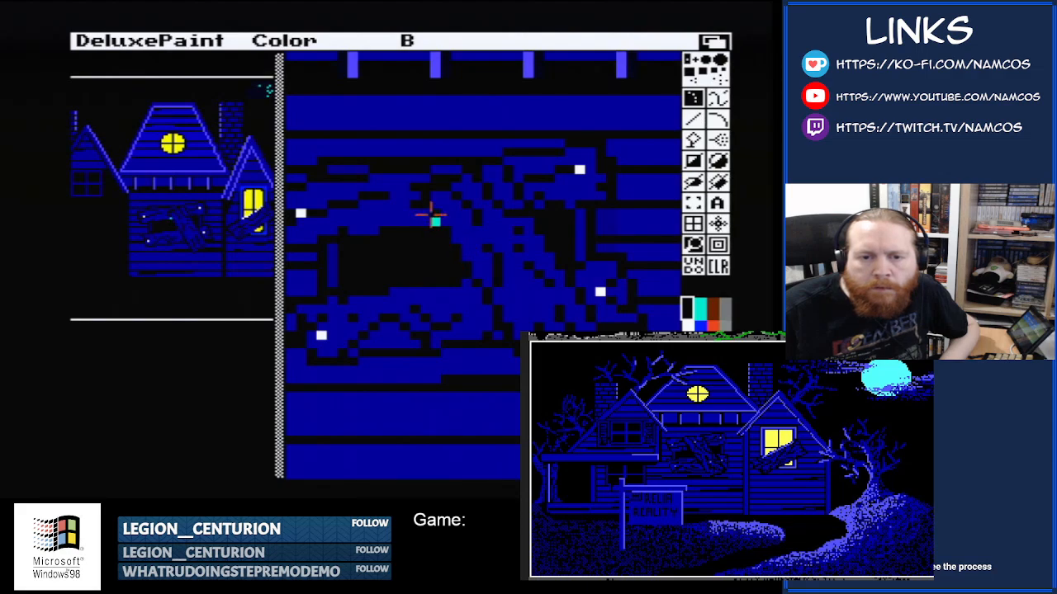
pyautogui.click(435, 217)
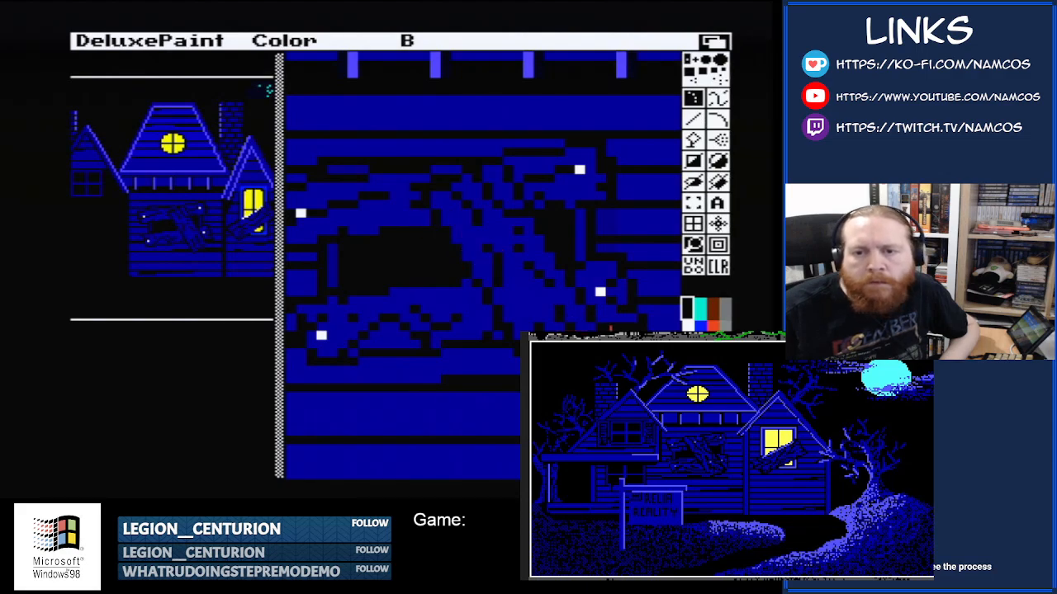
# - Add a white nail pixel near each end of the steep third plank and return to the unmagnified view
pyautogui.click(690, 327)
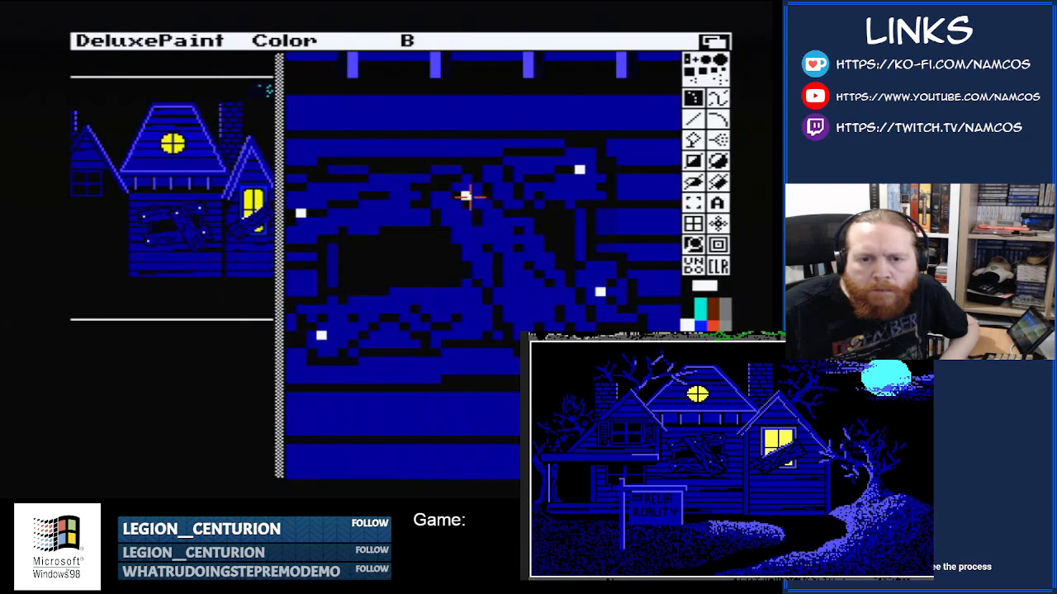
pyautogui.click(476, 204)
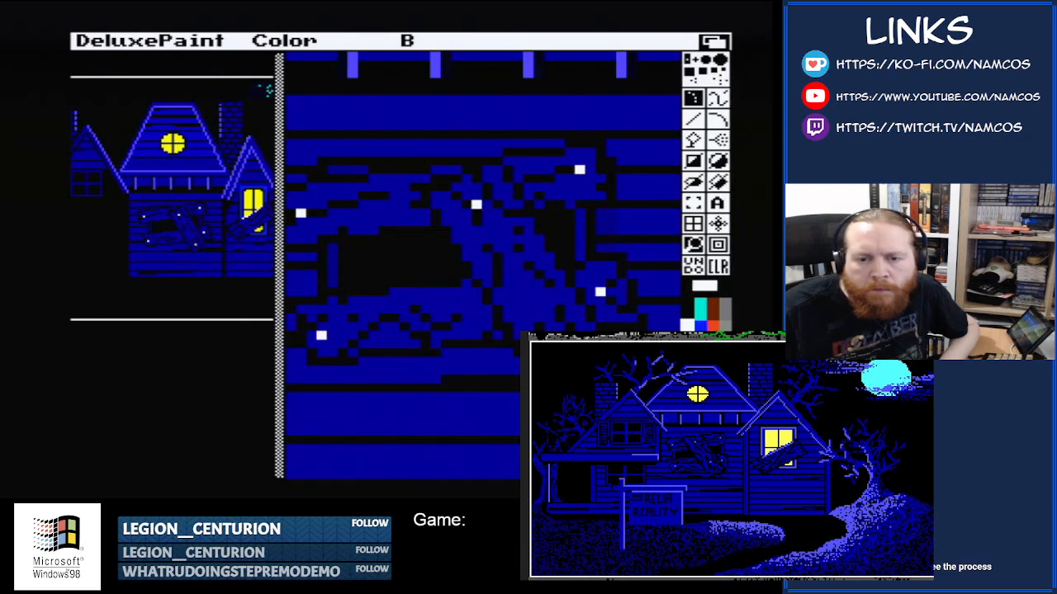
pyautogui.click(538, 312)
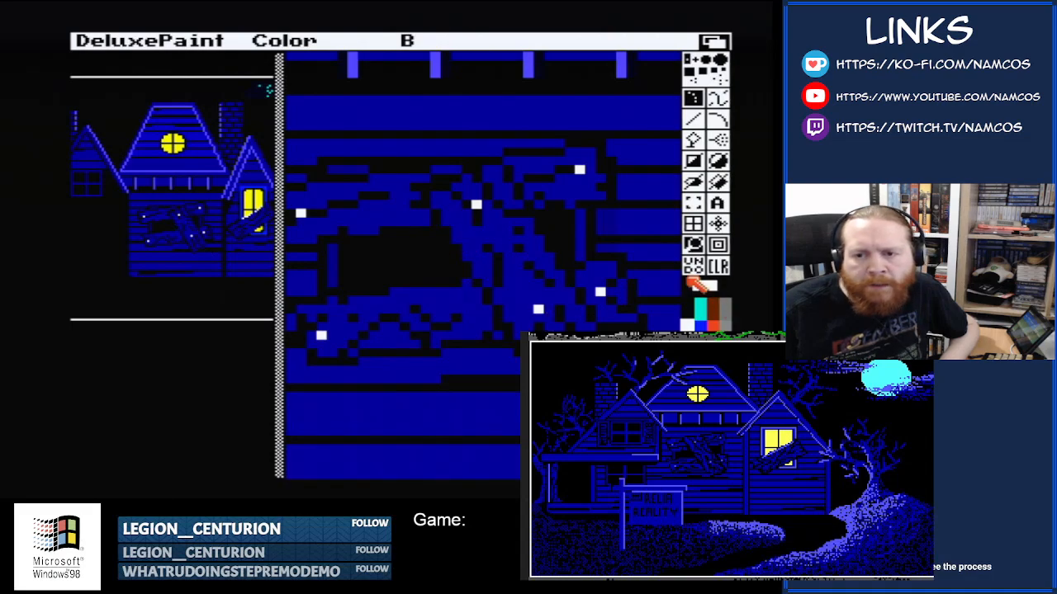
pyautogui.click(694, 246)
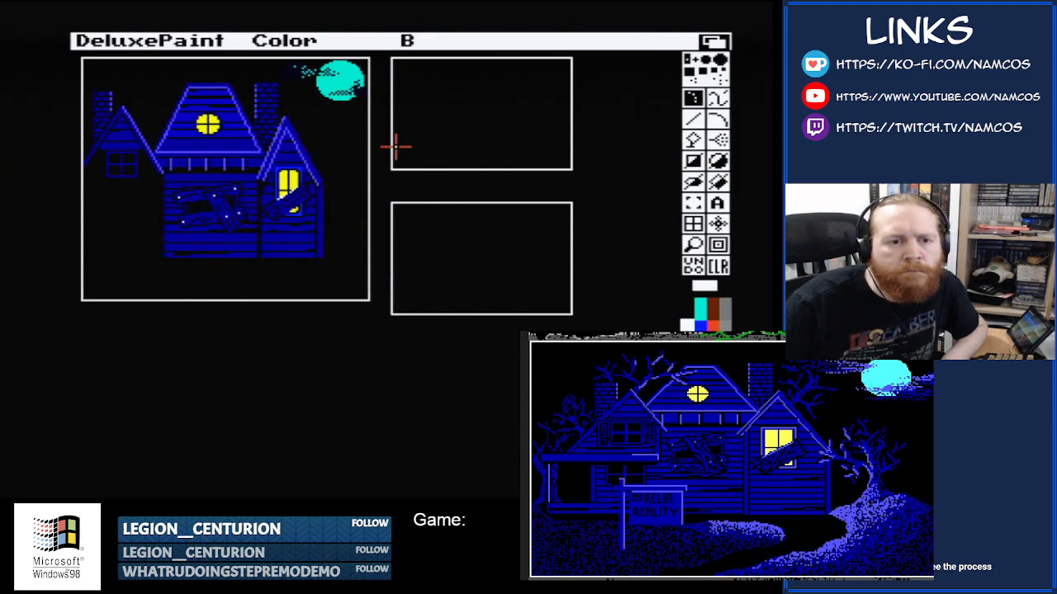
# - Save the picture as front-yard in DH1:CanDo!/Images, overwriting the existing file
pyautogui.rightClick(460, 38)
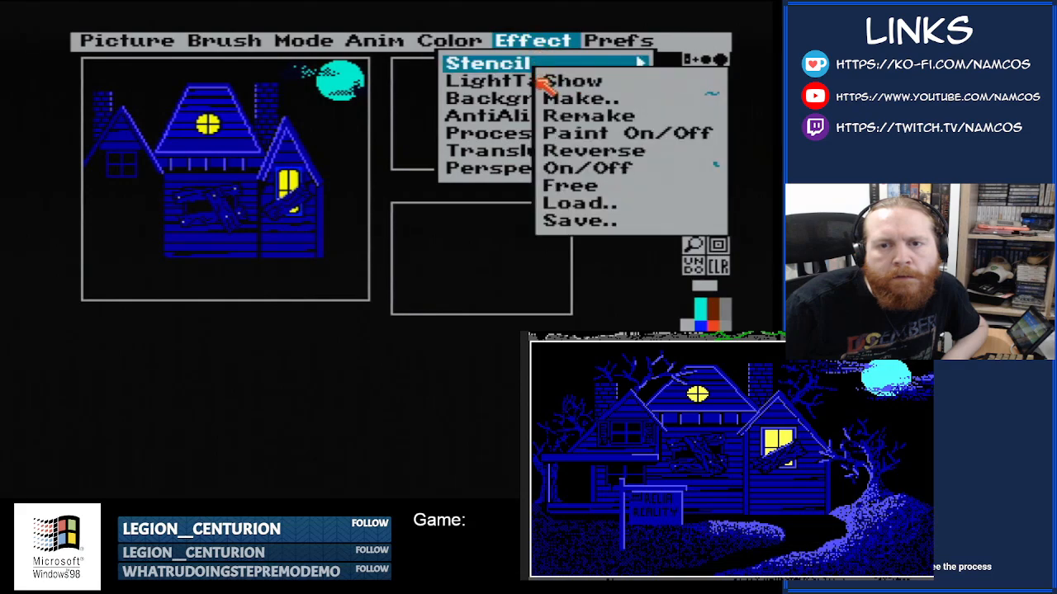
pyautogui.moveTo(514, 98)
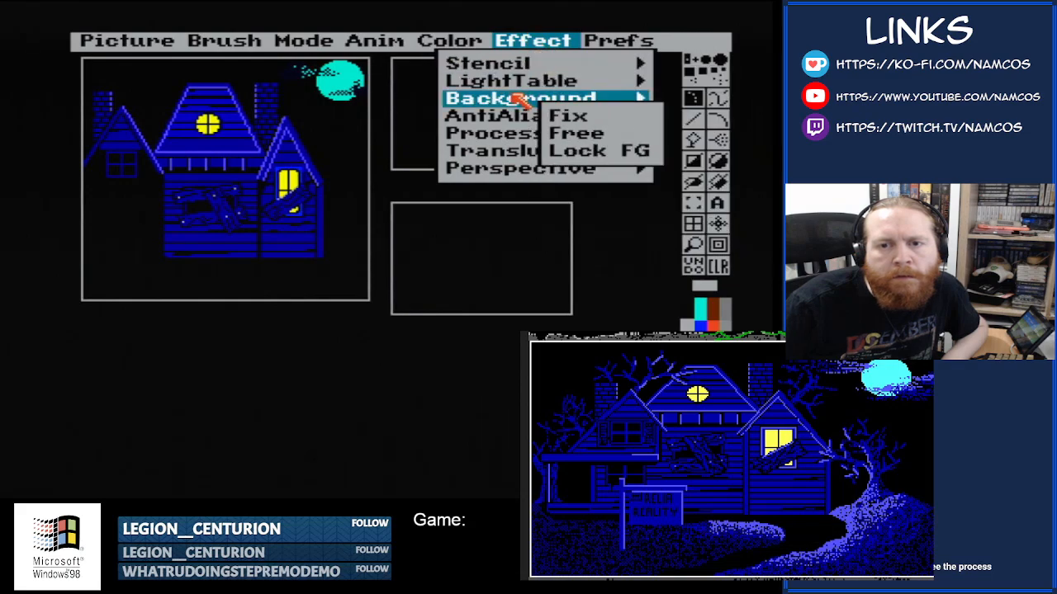
pyautogui.rightClick(578, 136)
pyautogui.rightClick(124, 40)
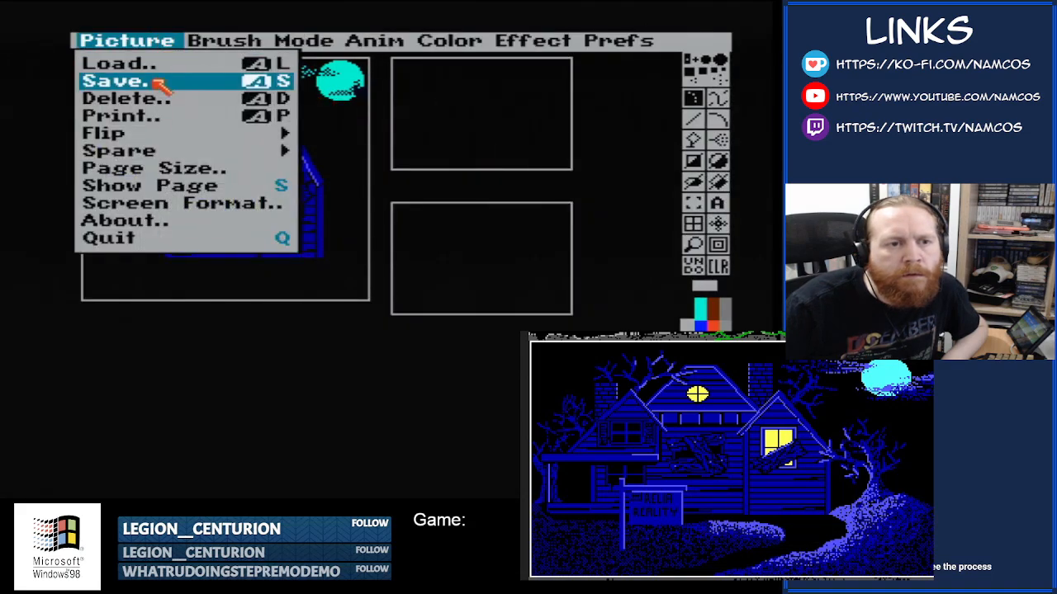
pyautogui.rightClick(147, 80)
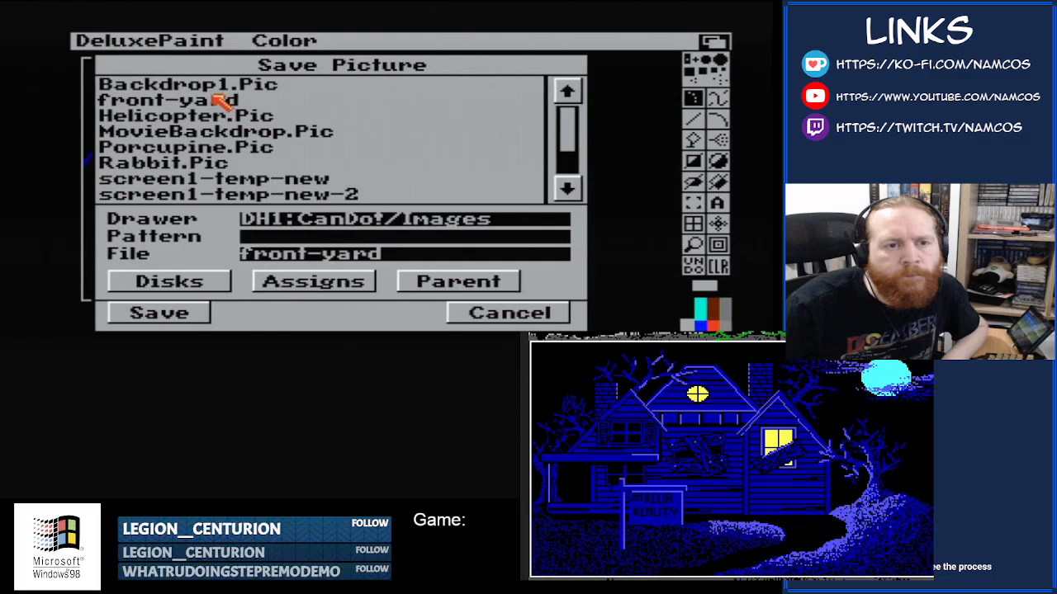
pyautogui.click(170, 312)
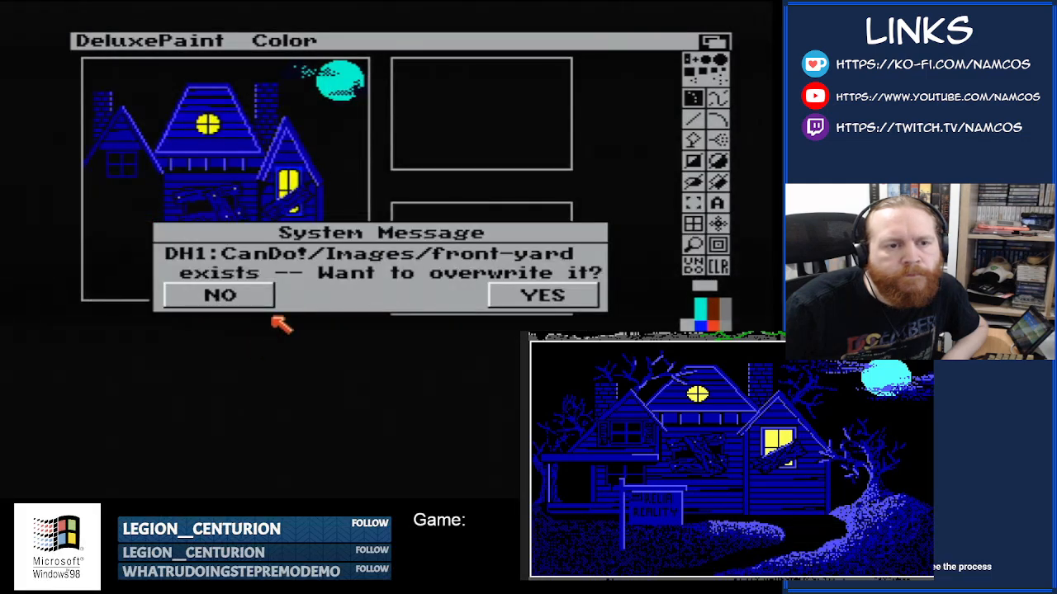
pyautogui.click(512, 297)
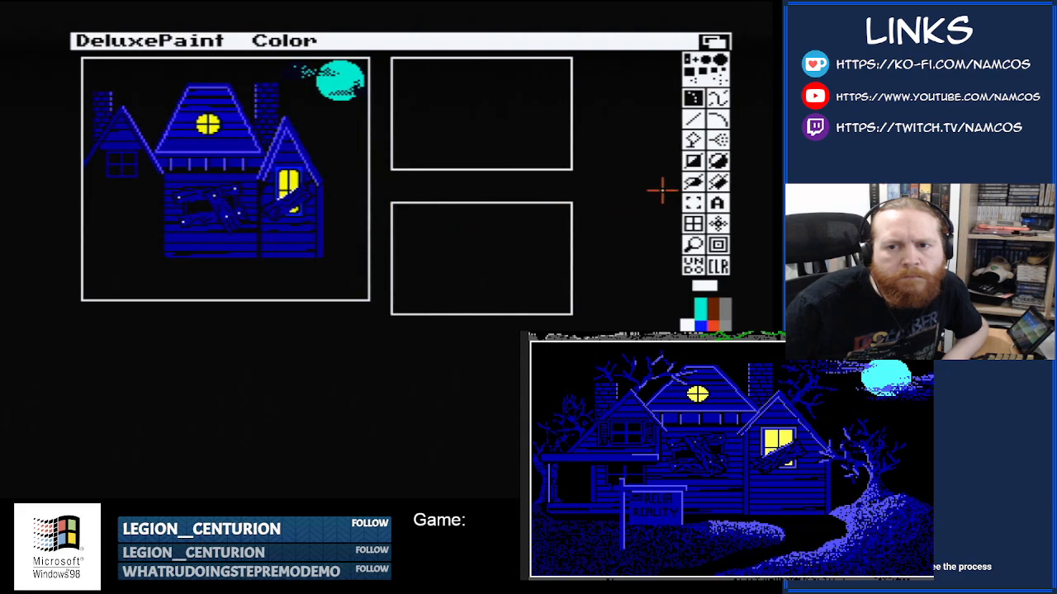
pyautogui.click(693, 243)
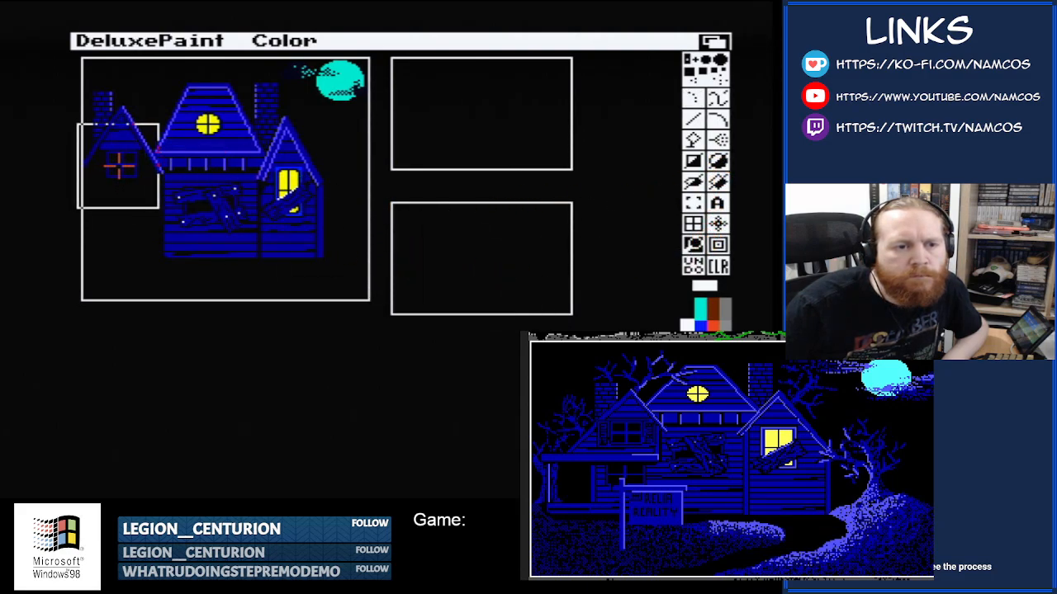
pyautogui.click(118, 164)
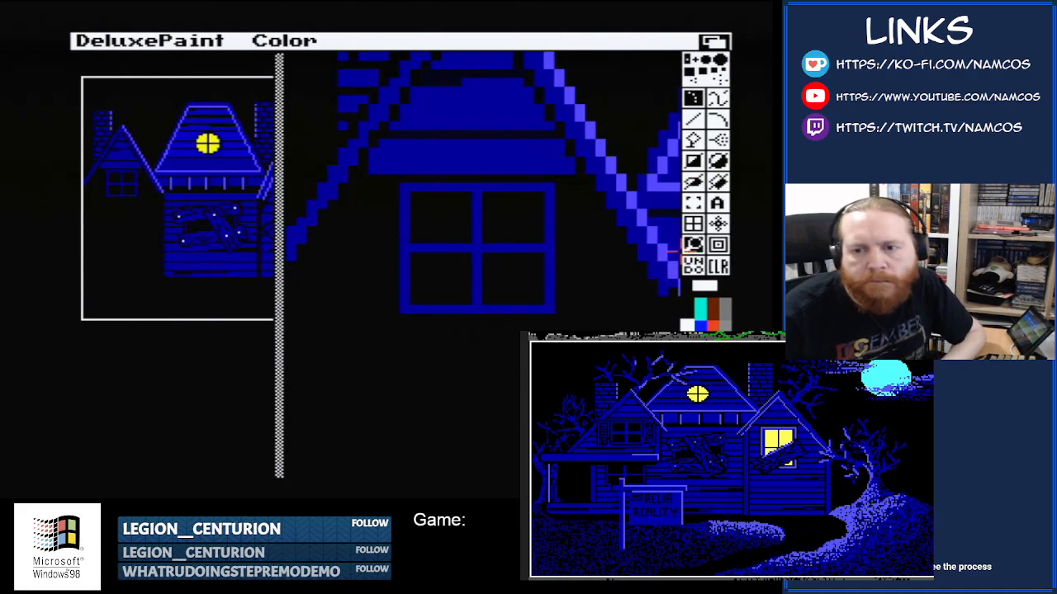
pyautogui.click(692, 244)
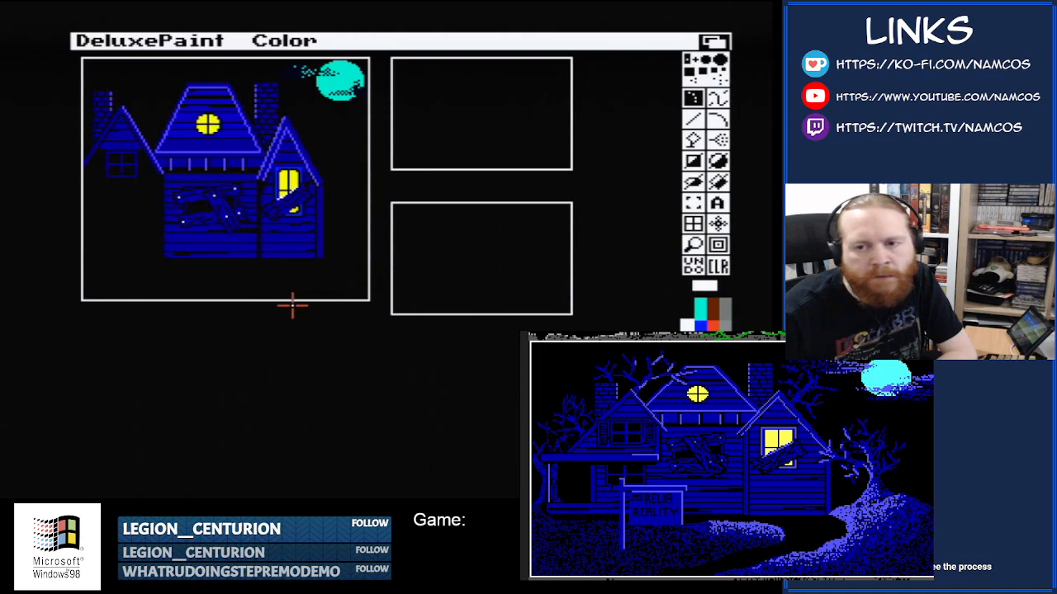
pyautogui.click(693, 204)
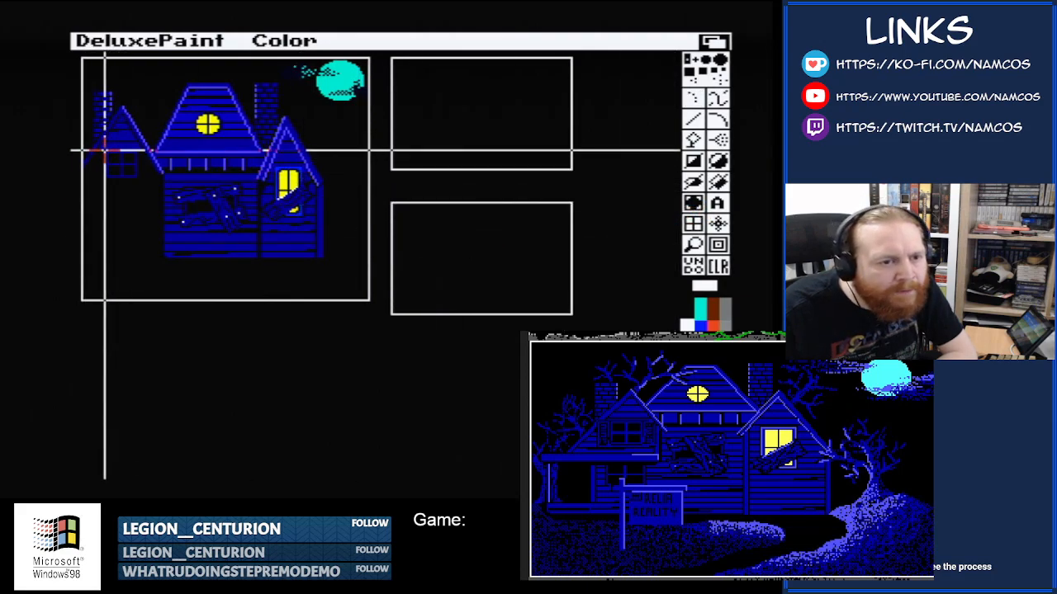
pyautogui.moveTo(102, 149); pyautogui.dragTo(142, 185)
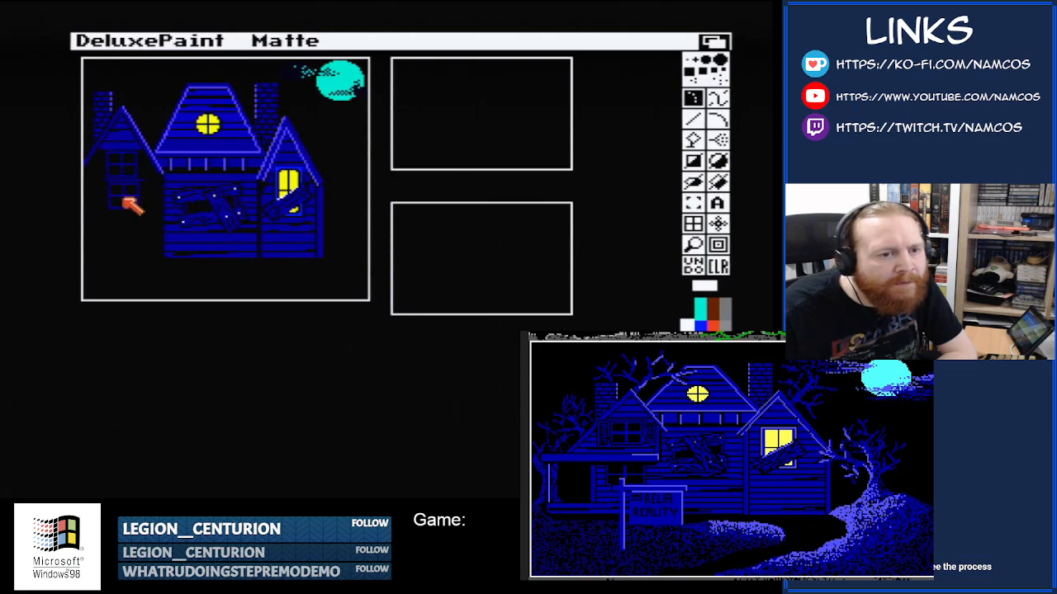
pyautogui.click(285, 196)
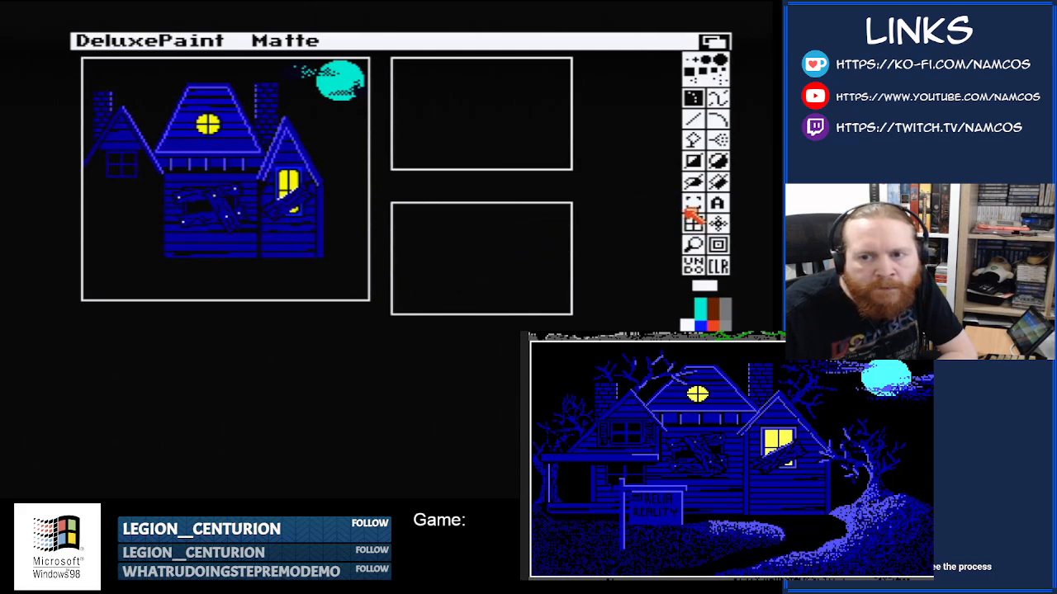
# - Cut out the left gable's four-pane window as a brush in the magnified view and place it slightly lower beneath the gable's siding
pyautogui.click(693, 244)
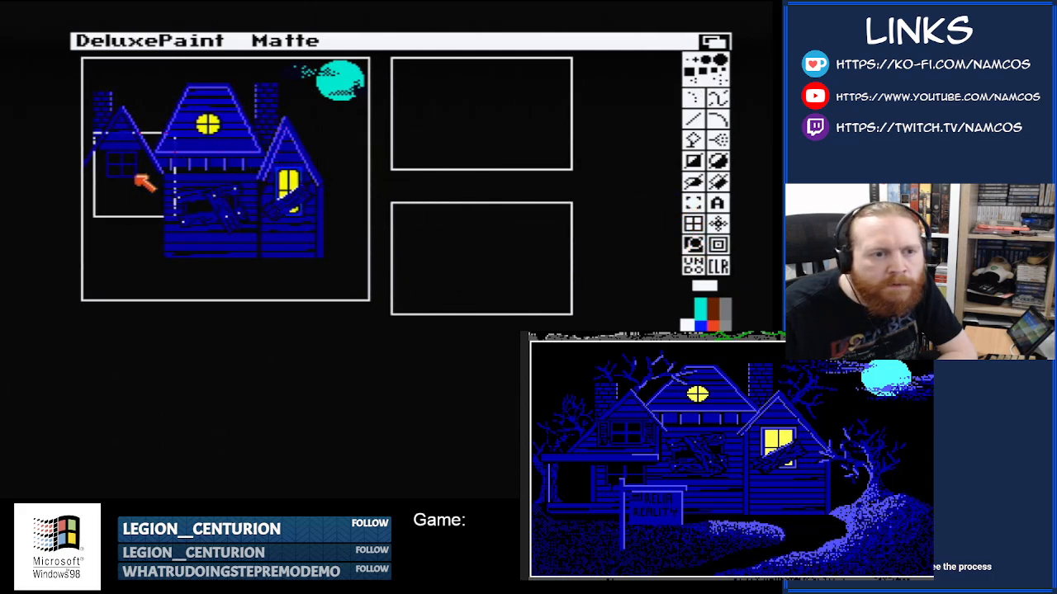
pyautogui.click(141, 177)
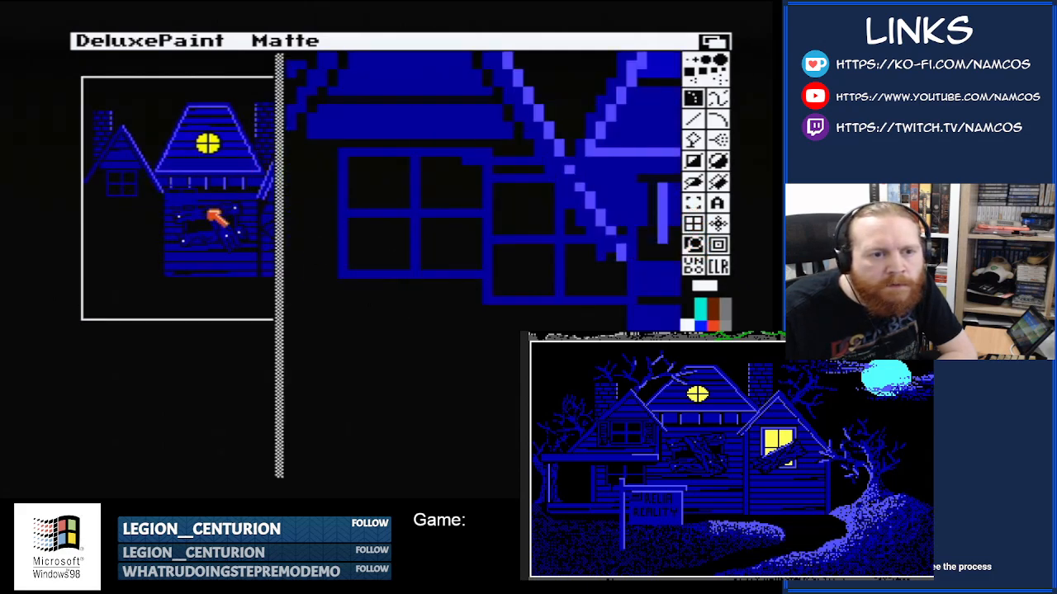
pyautogui.click(692, 202)
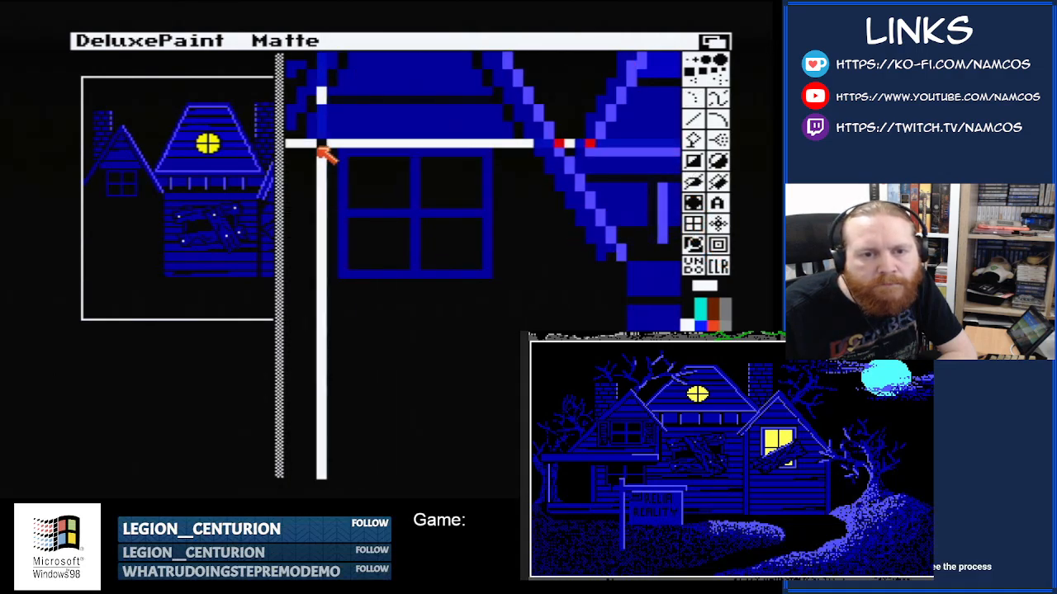
pyautogui.moveTo(328, 142)
pyautogui.mouseDown()
pyautogui.moveTo(413, 239)
pyautogui.moveTo(501, 289)
pyautogui.mouseUp()
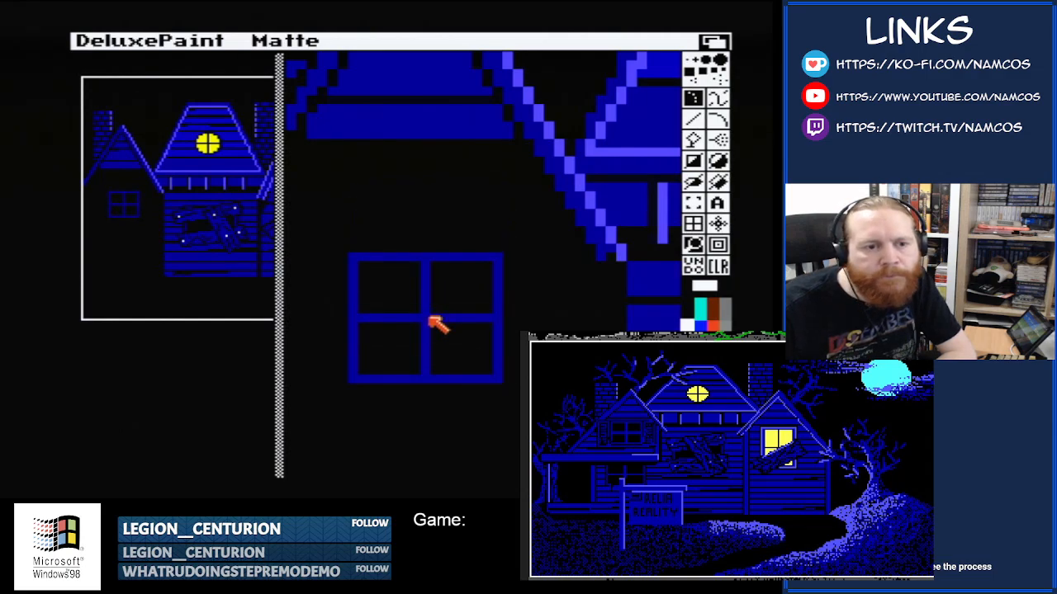
pyautogui.click(693, 244)
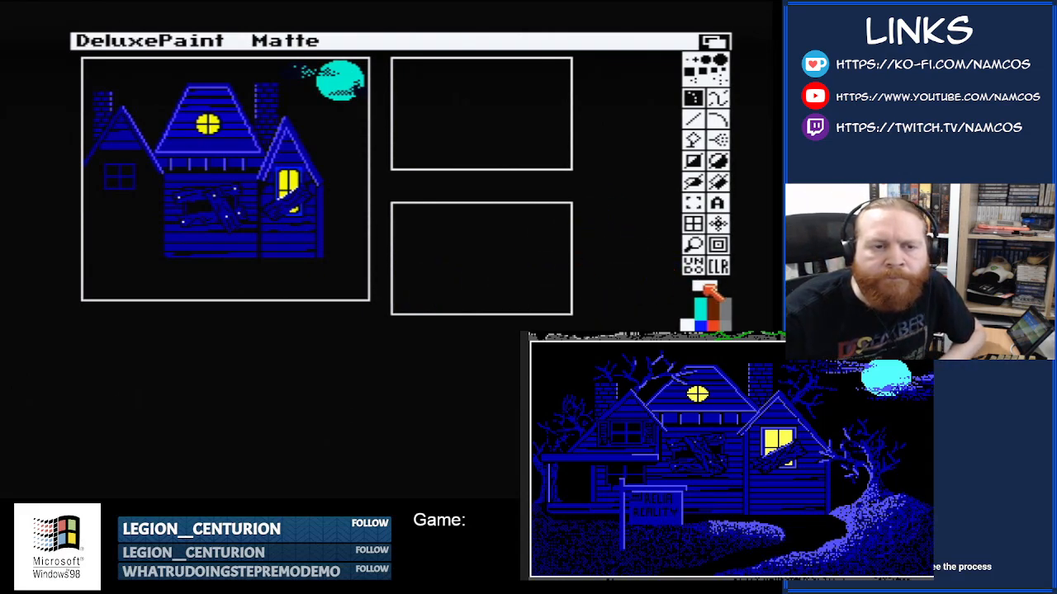
# - Add a filled dark blue siding board above the left gable's window and extend the siding ends toward both roof slopes
pyautogui.click(694, 203)
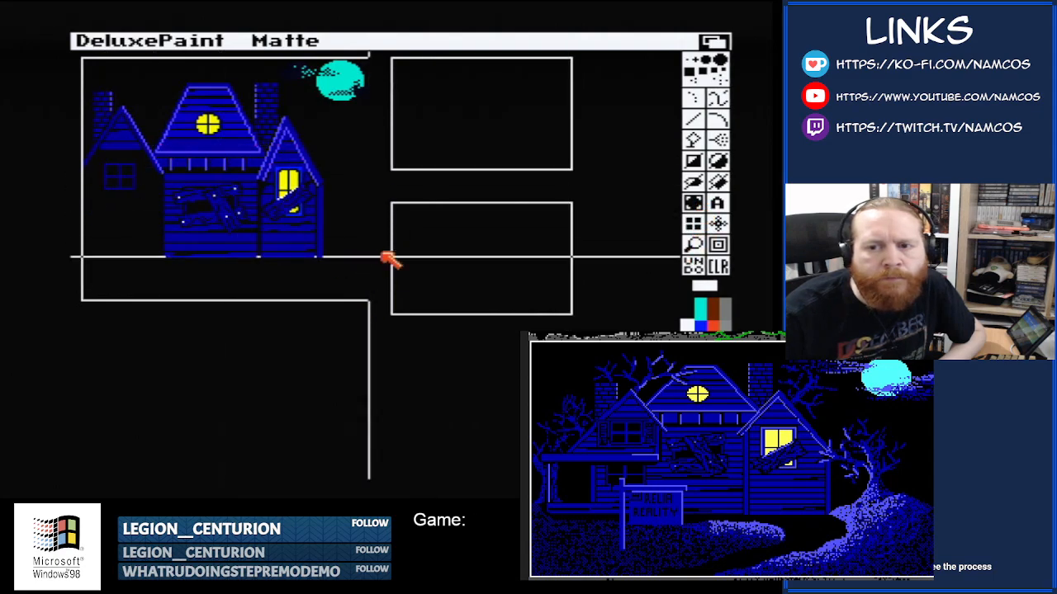
pyautogui.click(695, 243)
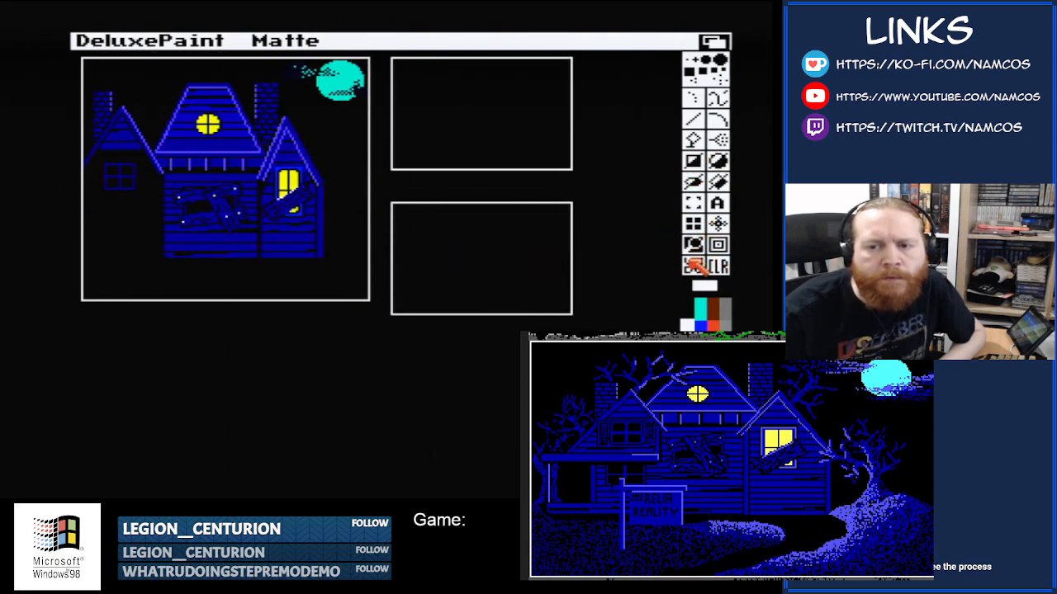
pyautogui.click(122, 177)
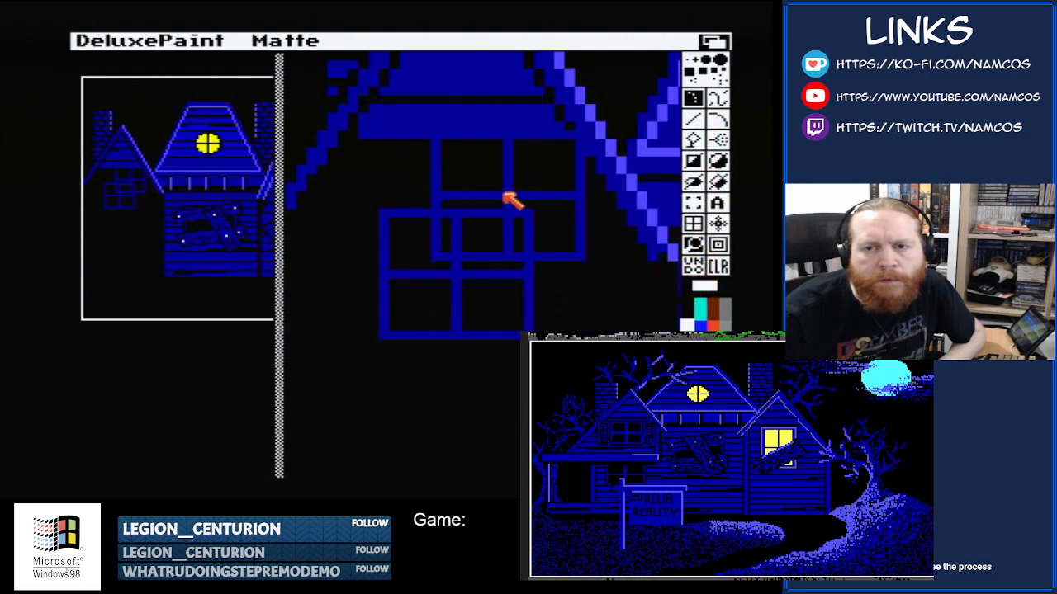
pyautogui.click(690, 64)
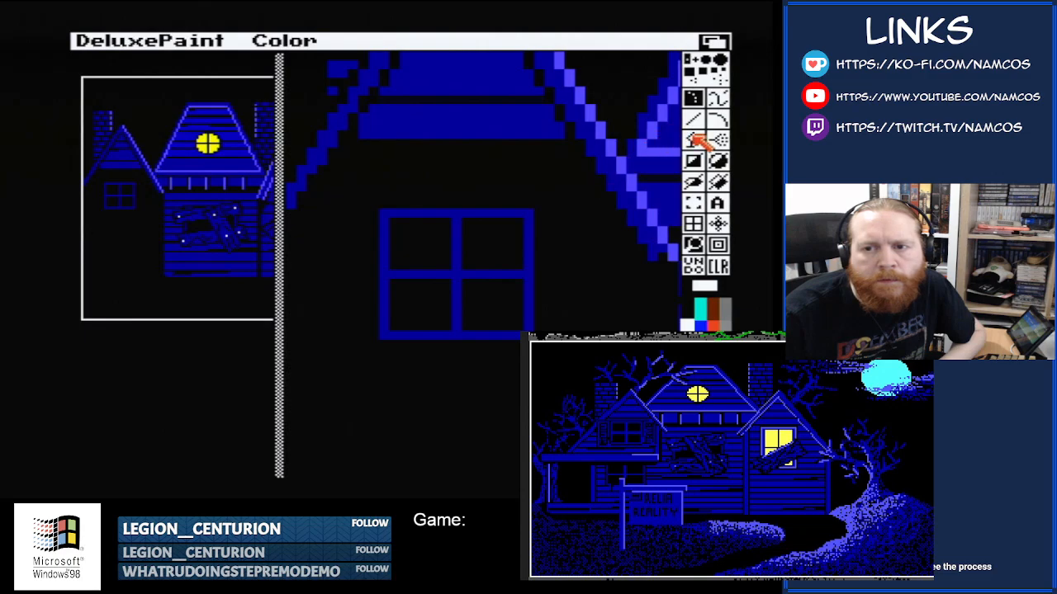
pyautogui.click(692, 161)
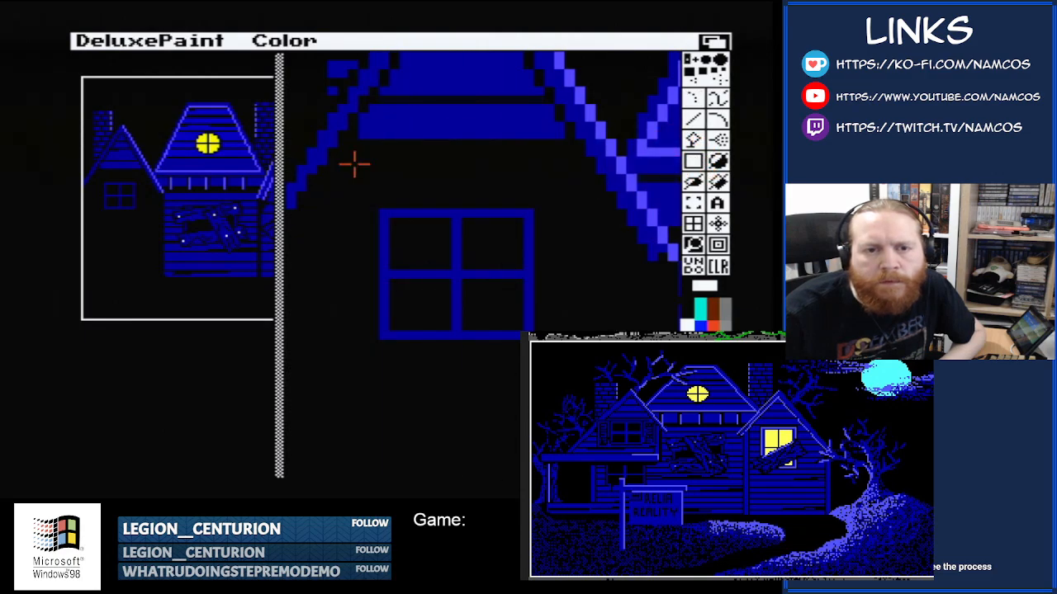
pyautogui.moveTo(342, 163); pyautogui.dragTo(439, 172)
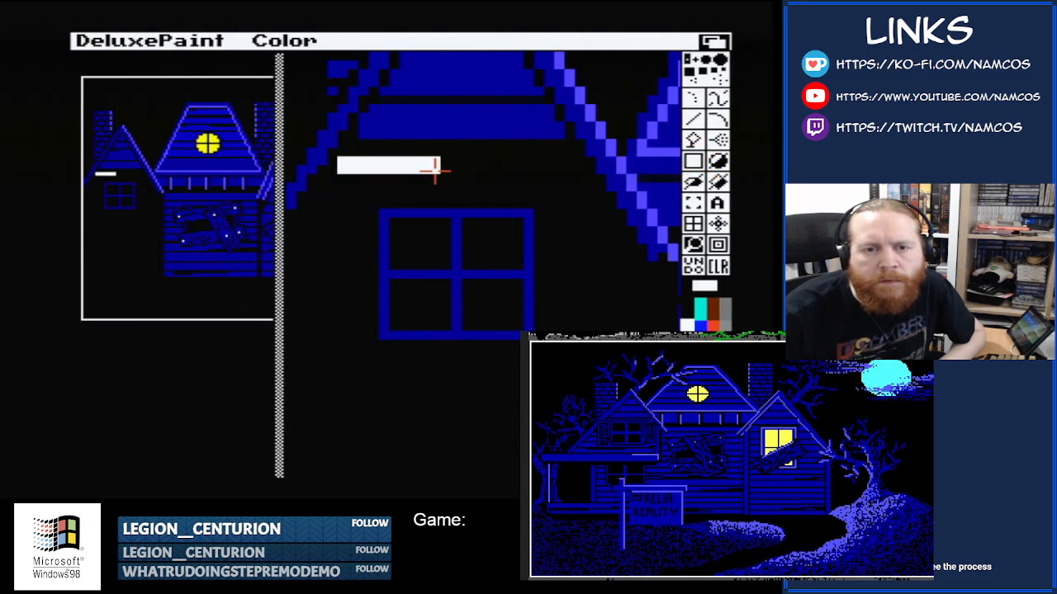
pyautogui.click(688, 339)
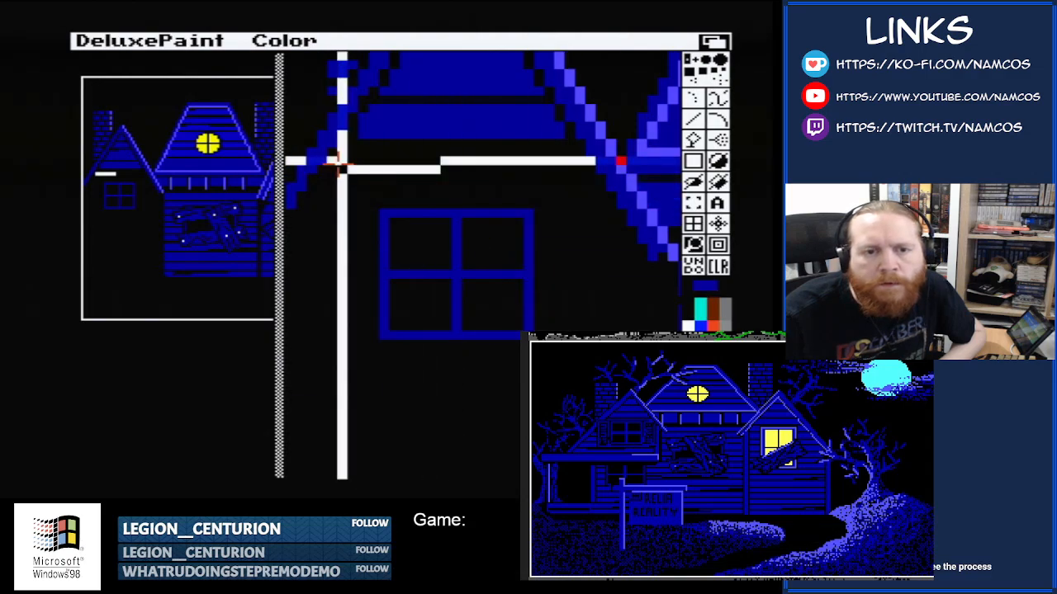
pyautogui.moveTo(337, 157)
pyautogui.mouseDown()
pyautogui.moveTo(529, 193)
pyautogui.moveTo(573, 179)
pyautogui.mouseUp()
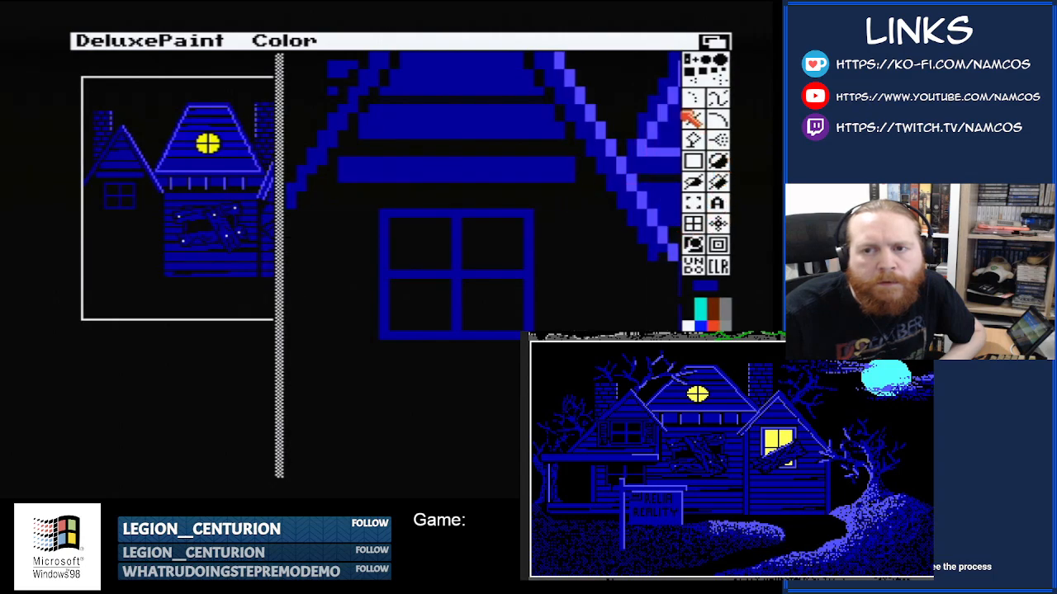
pyautogui.click(692, 98)
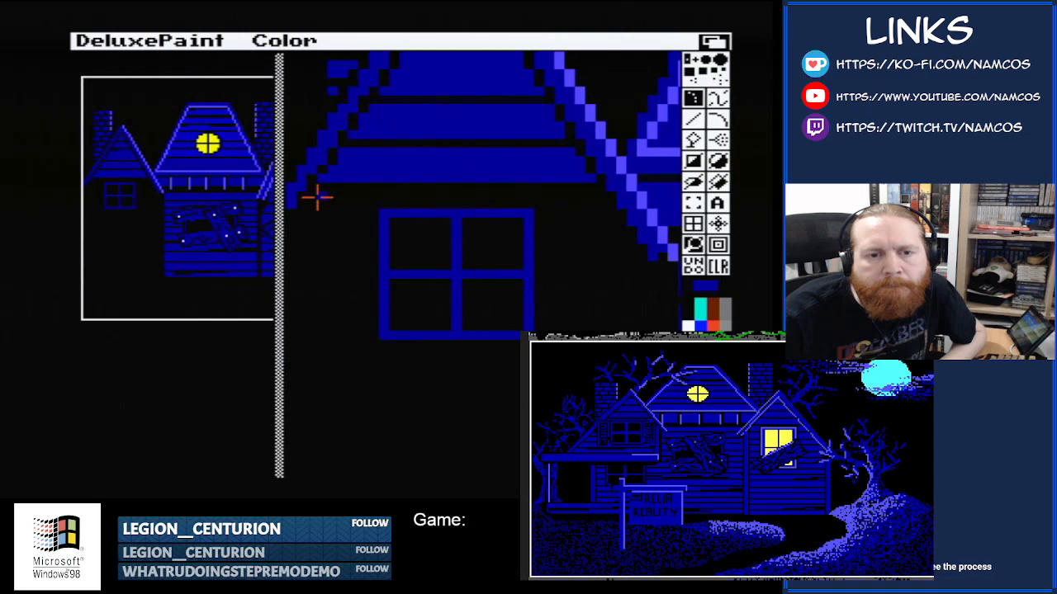
pyautogui.moveTo(317, 195); pyautogui.dragTo(588, 198)
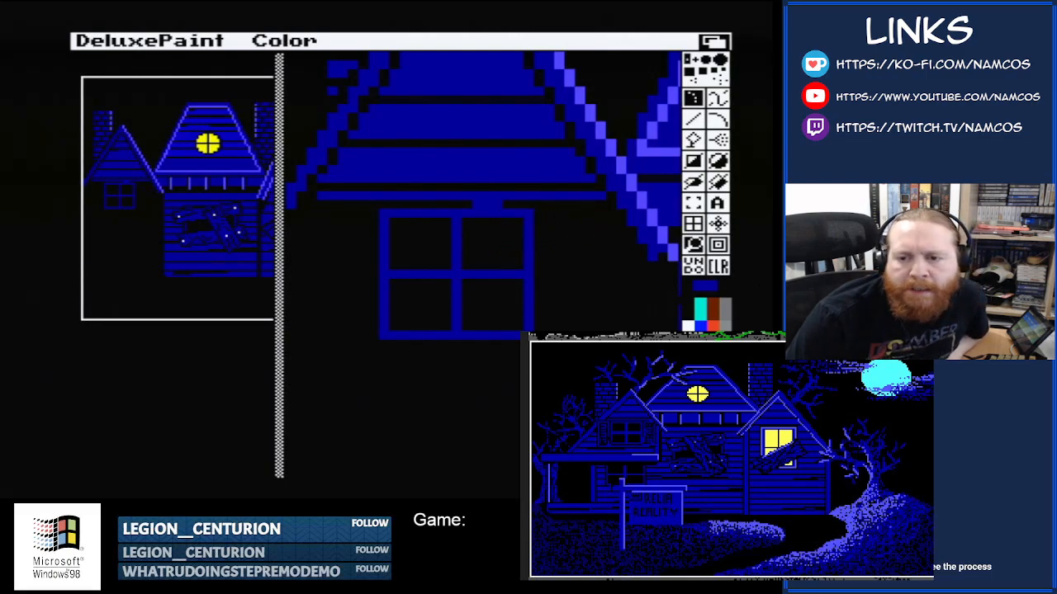
pyautogui.click(686, 315)
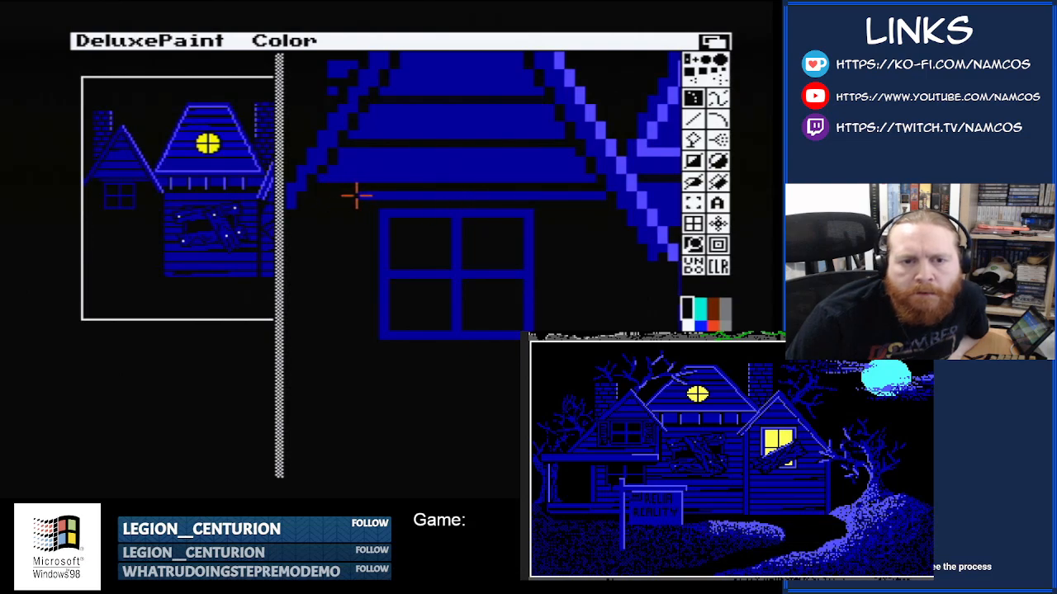
pyautogui.moveTo(357, 196); pyautogui.dragTo(596, 199)
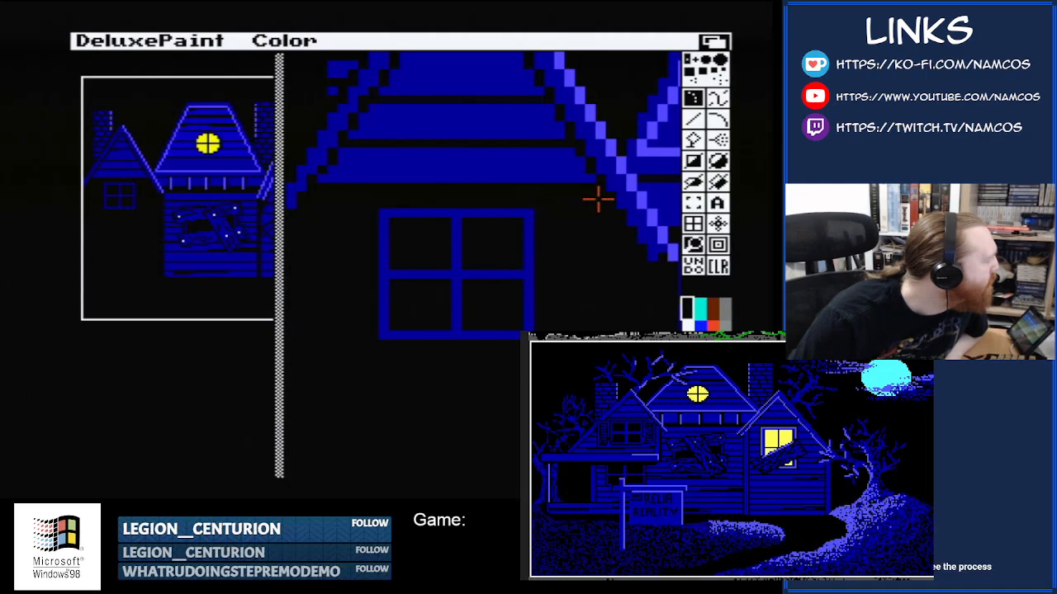
# - Outline a thin cyan guide rectangle between the left gable's siding and window, erasing the stray pixels around it in black
pyautogui.click(700, 310)
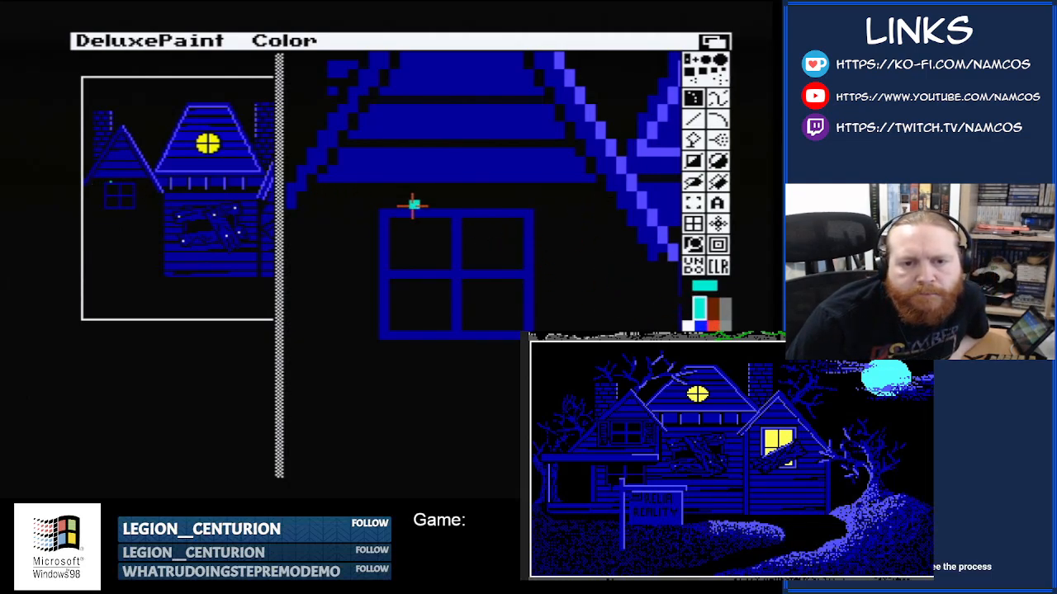
pyautogui.moveTo(413, 204); pyautogui.dragTo(312, 205)
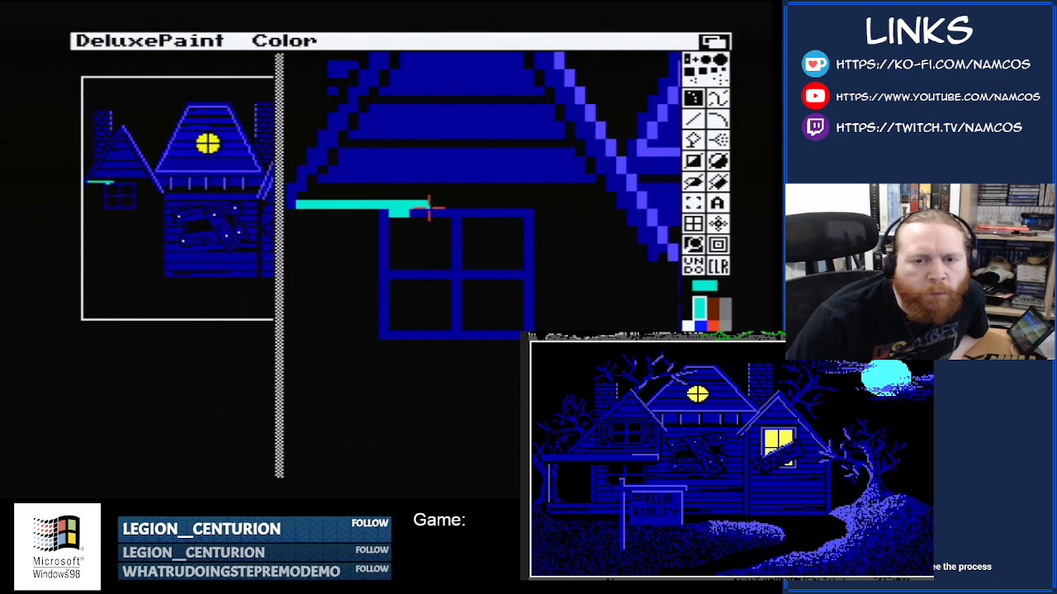
pyautogui.moveTo(430, 205)
pyautogui.mouseDown()
pyautogui.moveTo(611, 209)
pyautogui.moveTo(608, 189)
pyautogui.mouseUp()
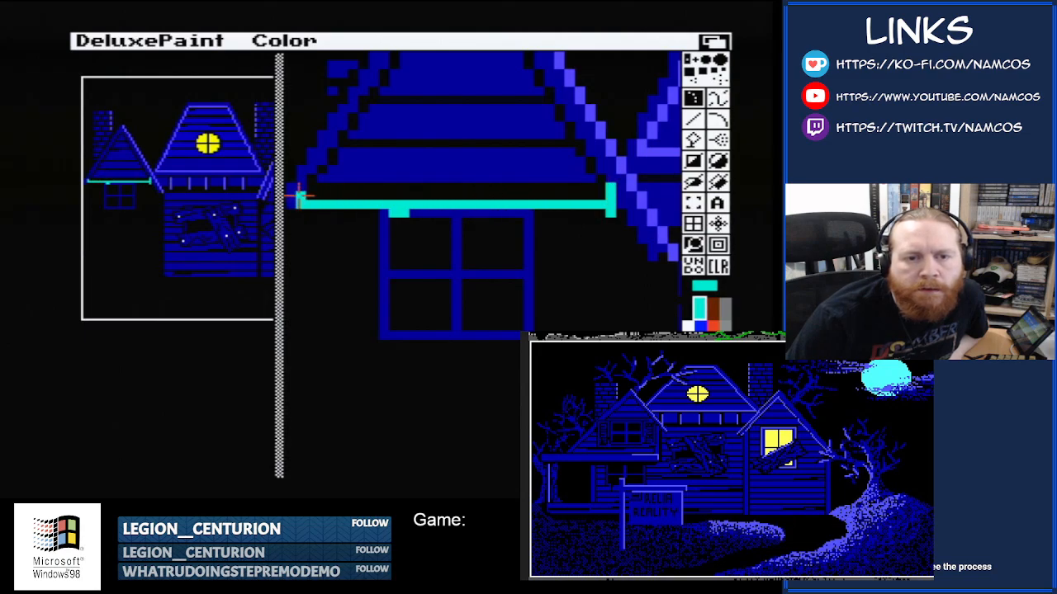
pyautogui.moveTo(299, 198)
pyautogui.mouseDown()
pyautogui.moveTo(304, 185)
pyautogui.moveTo(613, 188)
pyautogui.mouseUp()
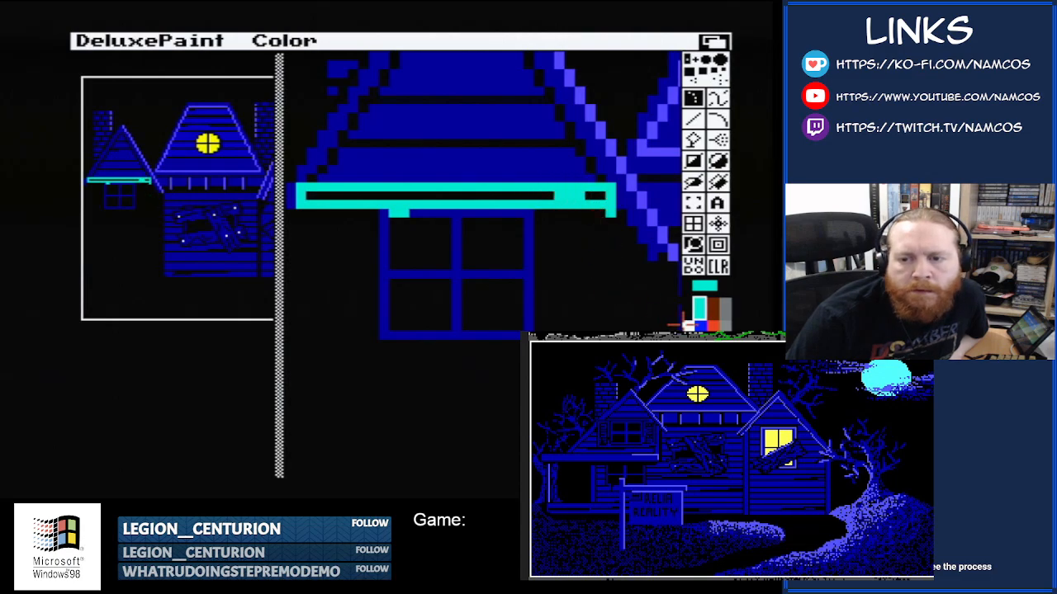
pyautogui.click(684, 319)
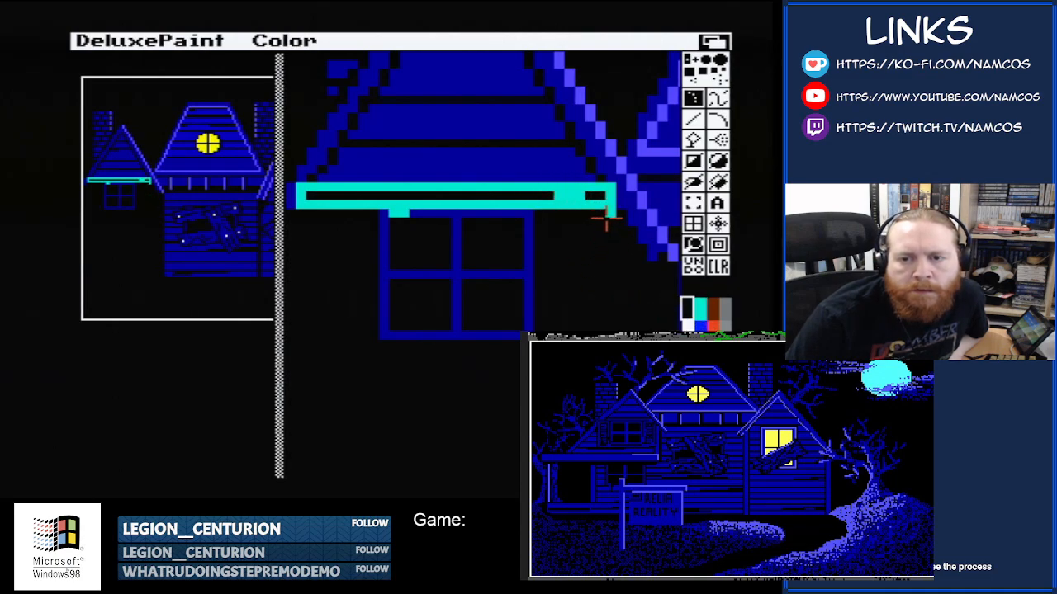
pyautogui.click(614, 215)
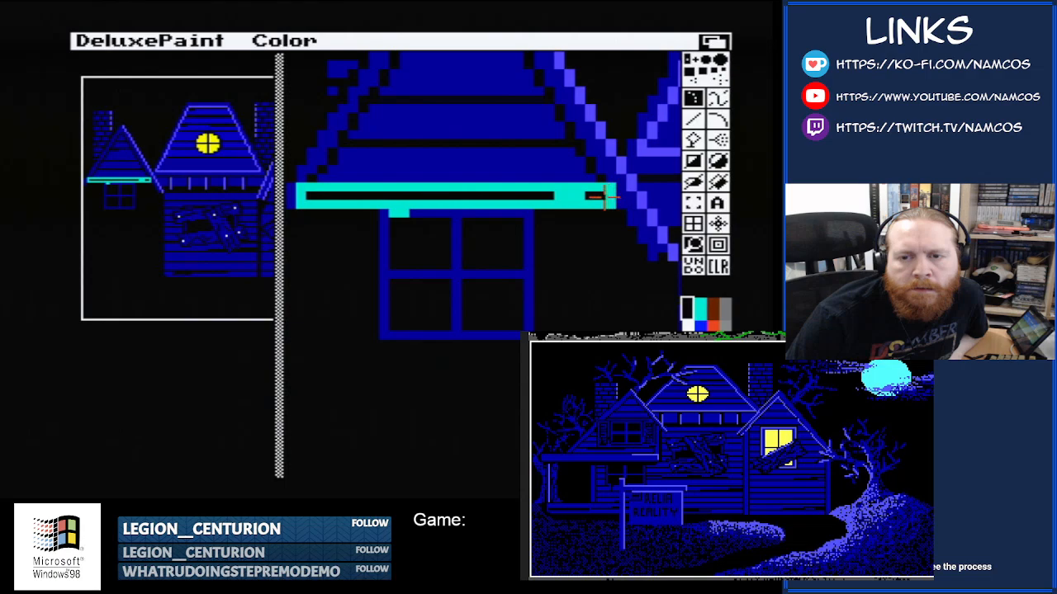
pyautogui.moveTo(588, 197); pyautogui.dragTo(560, 196)
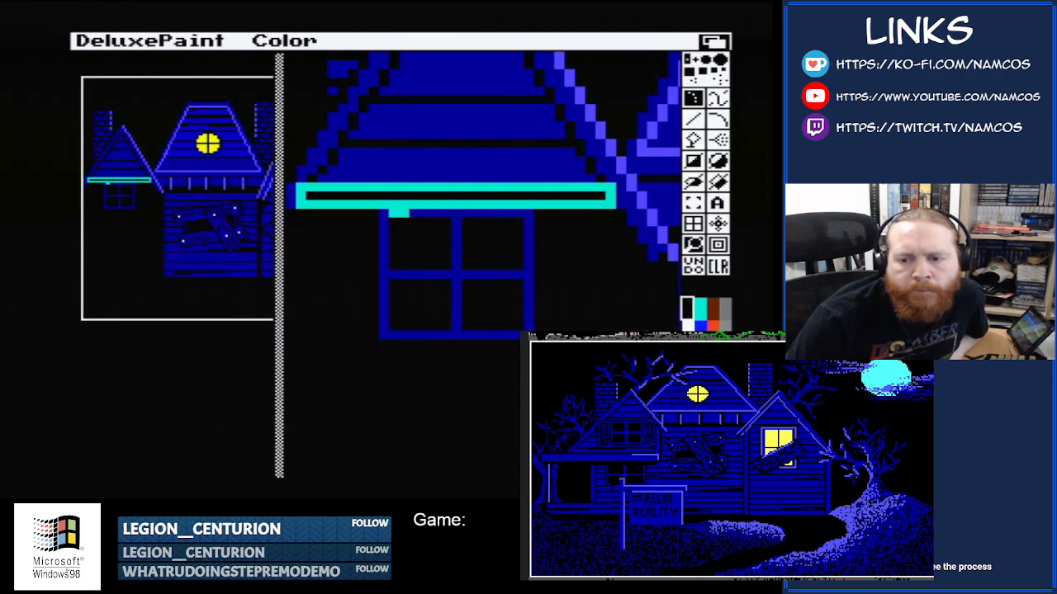
# - Repair the left gable window's top edge in dark blue and widen the frame on both sides, erasing the old side bars
pyautogui.click(700, 354)
pyautogui.moveTo(396, 215); pyautogui.dragTo(400, 215)
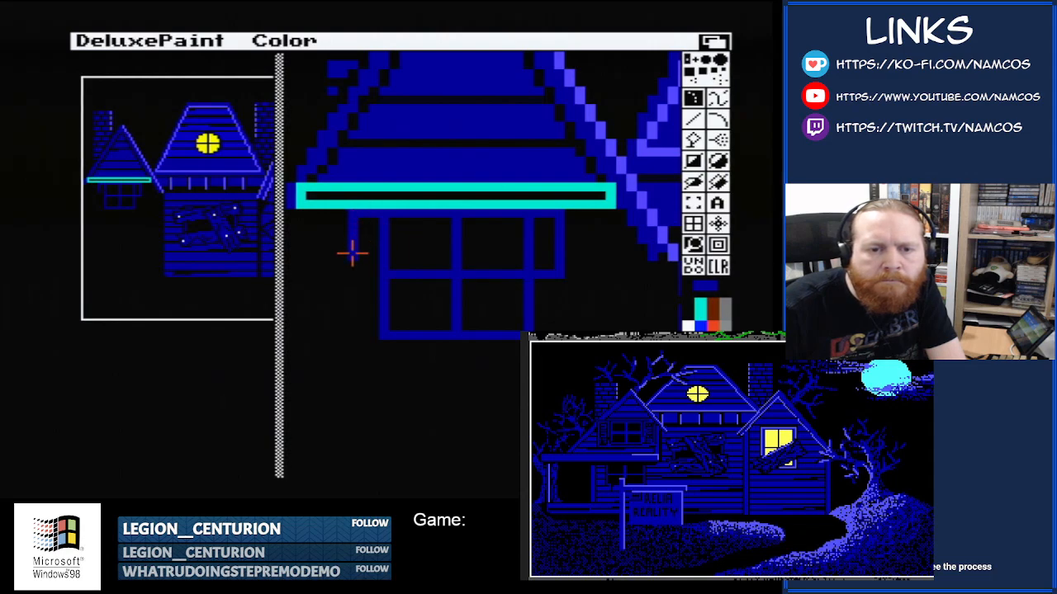
pyautogui.moveTo(353, 254)
pyautogui.mouseDown()
pyautogui.moveTo(349, 267)
pyautogui.moveTo(382, 272)
pyautogui.mouseUp()
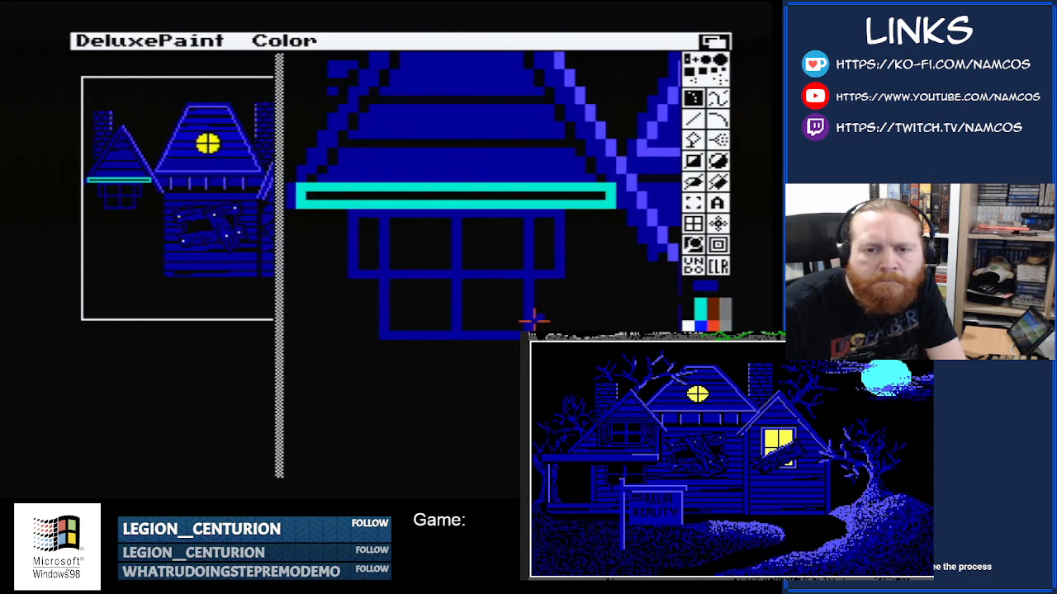
pyautogui.click(688, 309)
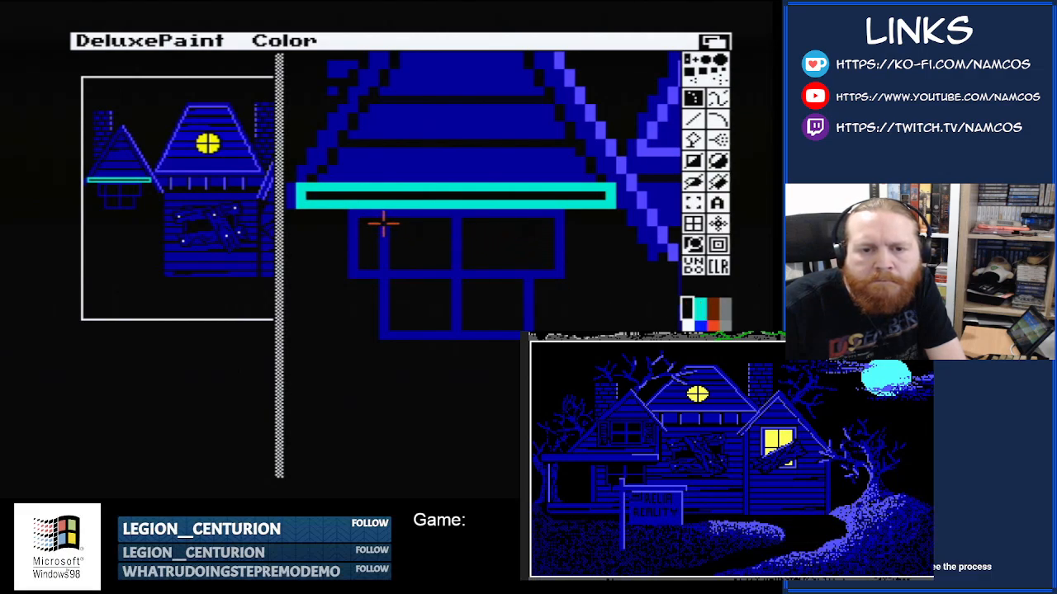
pyautogui.moveTo(382, 216); pyautogui.dragTo(388, 315)
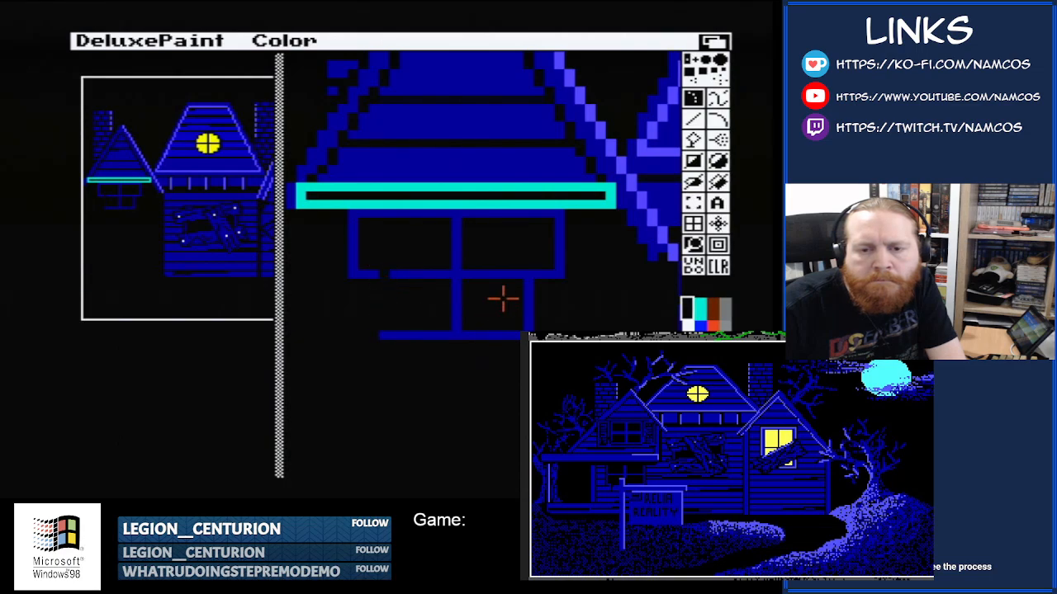
pyautogui.moveTo(523, 279); pyautogui.dragTo(529, 320)
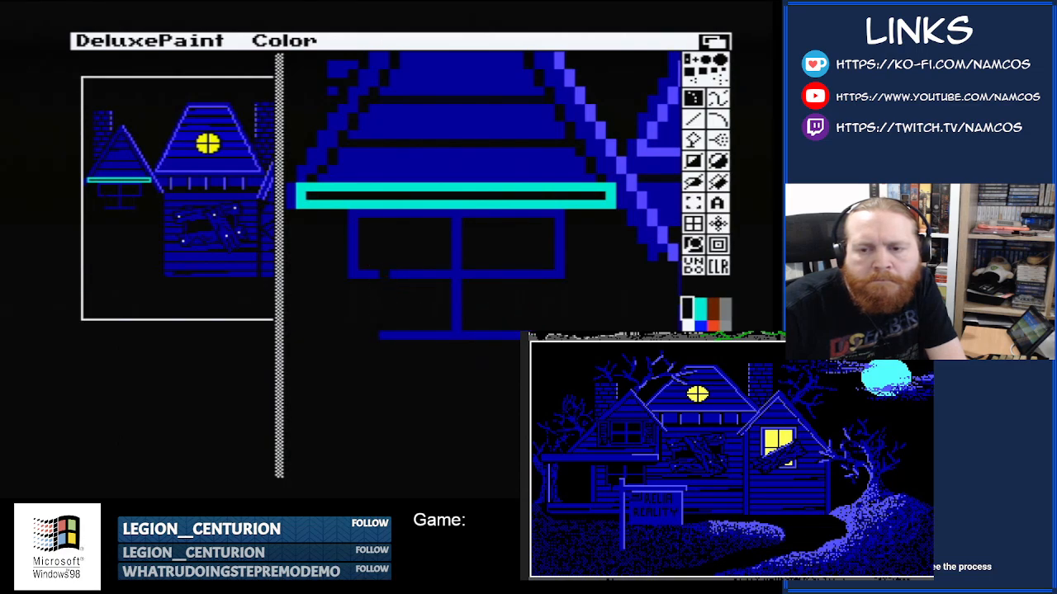
pyautogui.click(689, 353)
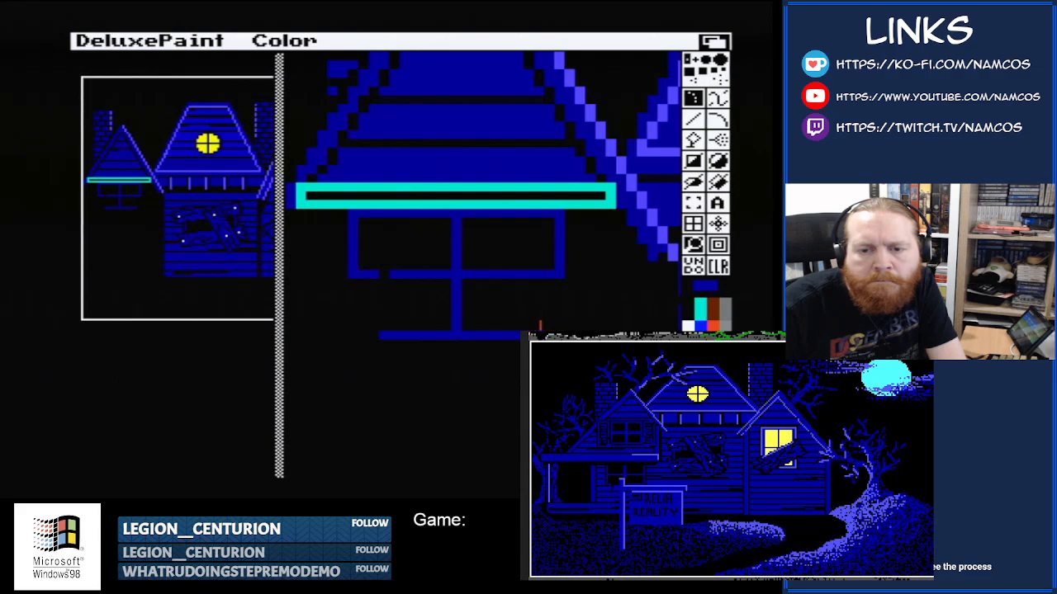
pyautogui.moveTo(561, 281); pyautogui.dragTo(561, 330)
pyautogui.moveTo(352, 281)
pyautogui.mouseDown()
pyautogui.moveTo(353, 332)
pyautogui.moveTo(377, 333)
pyautogui.mouseUp()
pyautogui.click(384, 275)
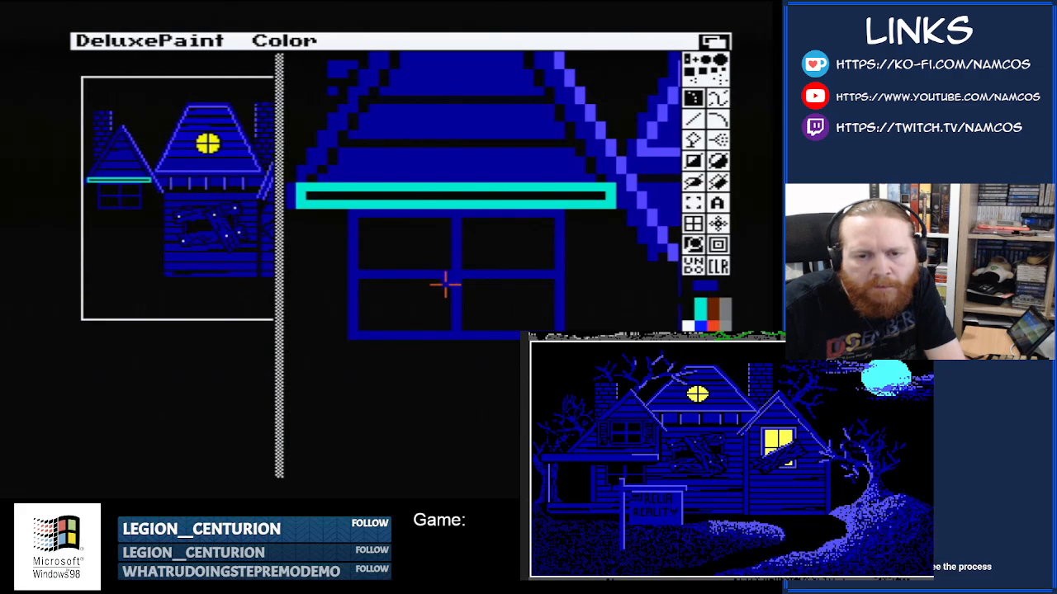
# - Move the window's horizontal crossbar slightly lower and extend the frame and centre bar downward, erasing the old crossbar and bottom edge
pyautogui.moveTo(443, 287)
pyautogui.mouseDown()
pyautogui.moveTo(361, 288)
pyautogui.moveTo(545, 294)
pyautogui.mouseUp()
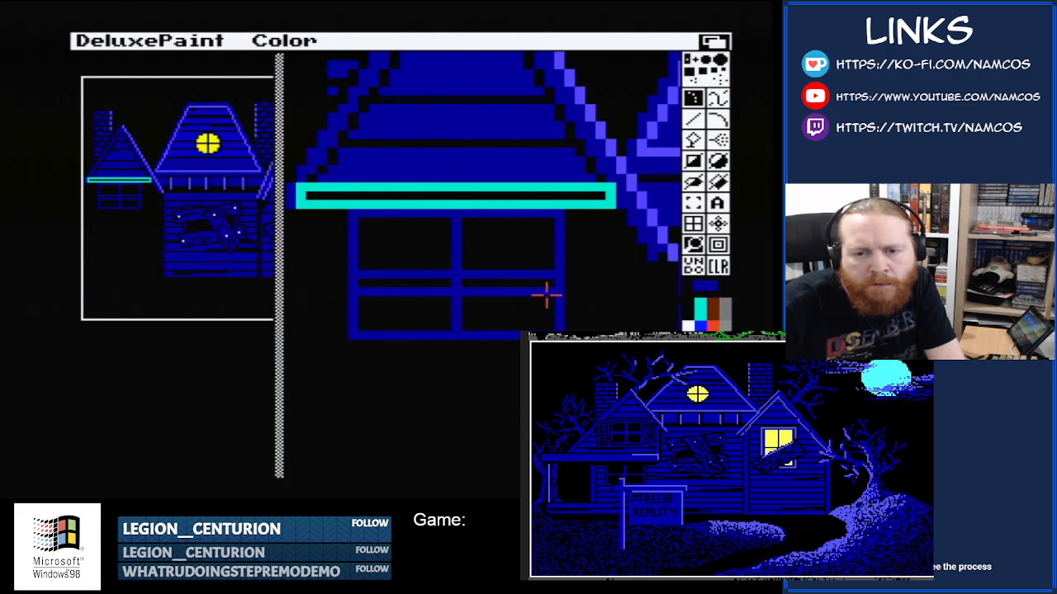
pyautogui.click(689, 312)
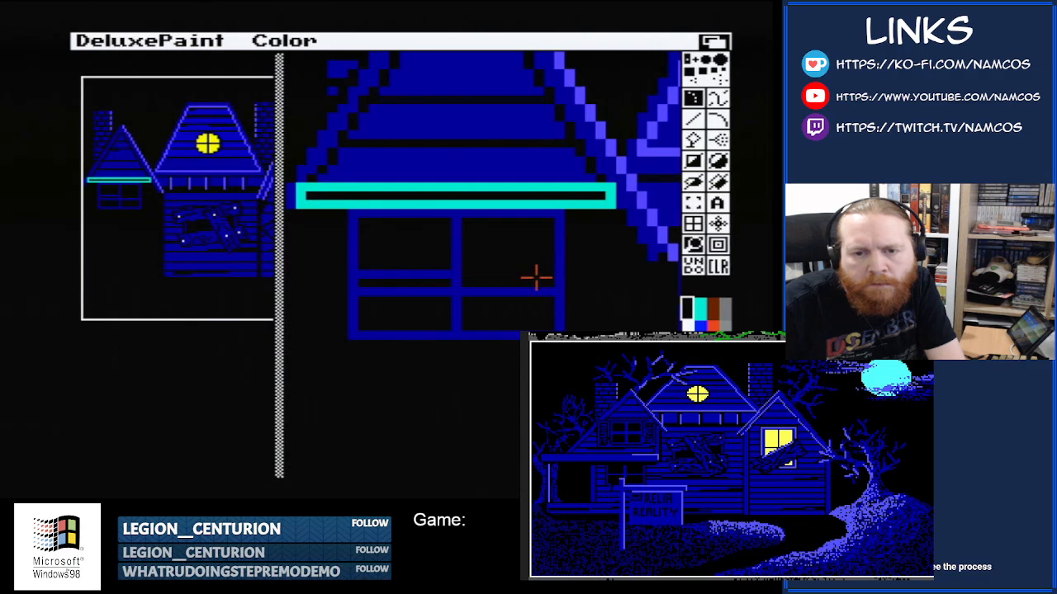
pyautogui.moveTo(358, 274); pyautogui.dragTo(446, 273)
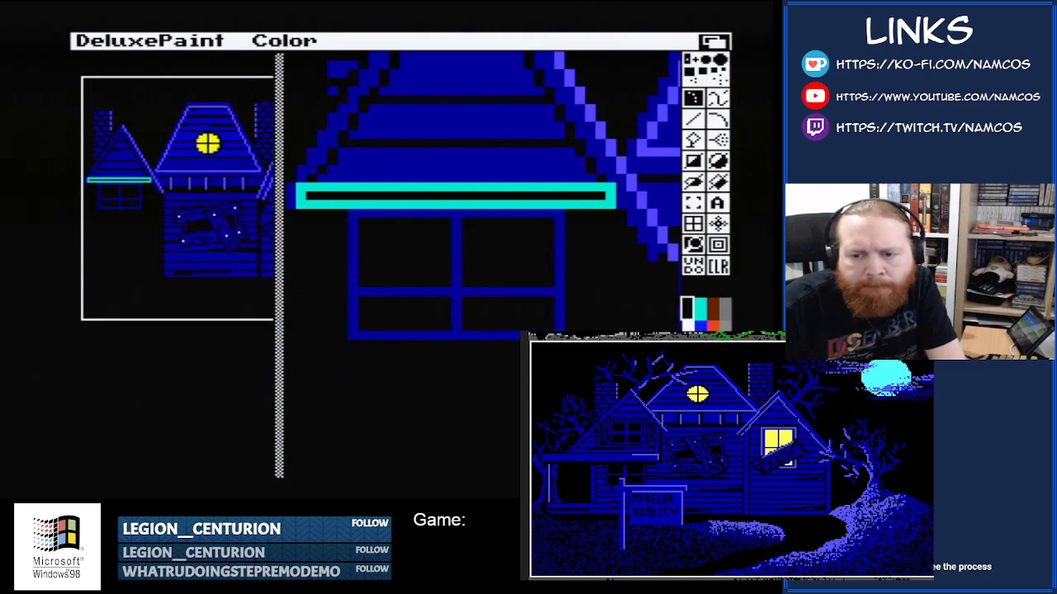
pyautogui.click(700, 353)
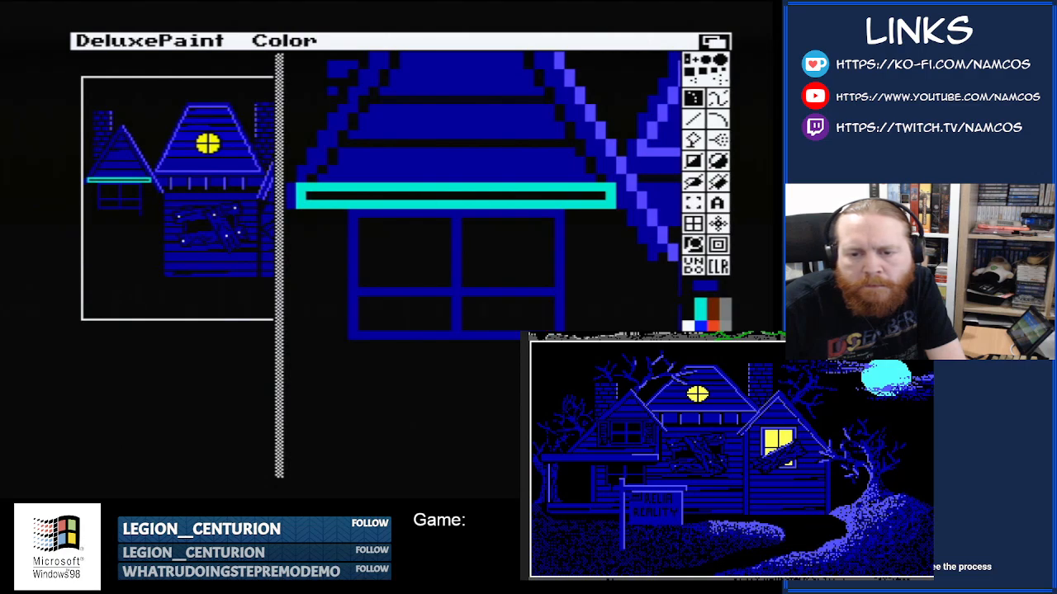
pyautogui.moveTo(520, 369); pyautogui.dragTo(350, 362)
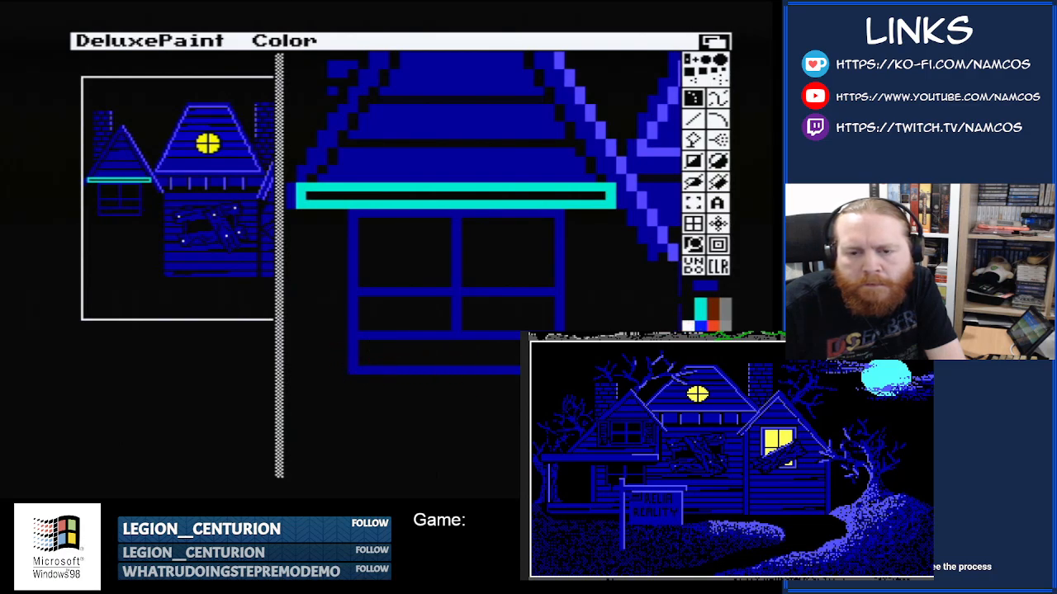
pyautogui.moveTo(456, 331); pyautogui.dragTo(457, 368)
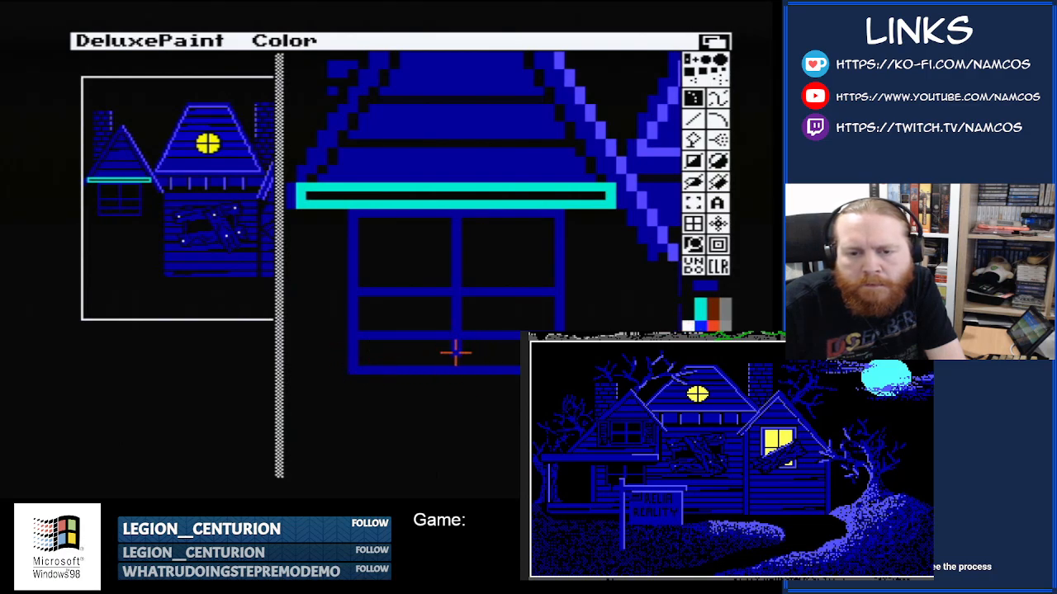
pyautogui.click(684, 313)
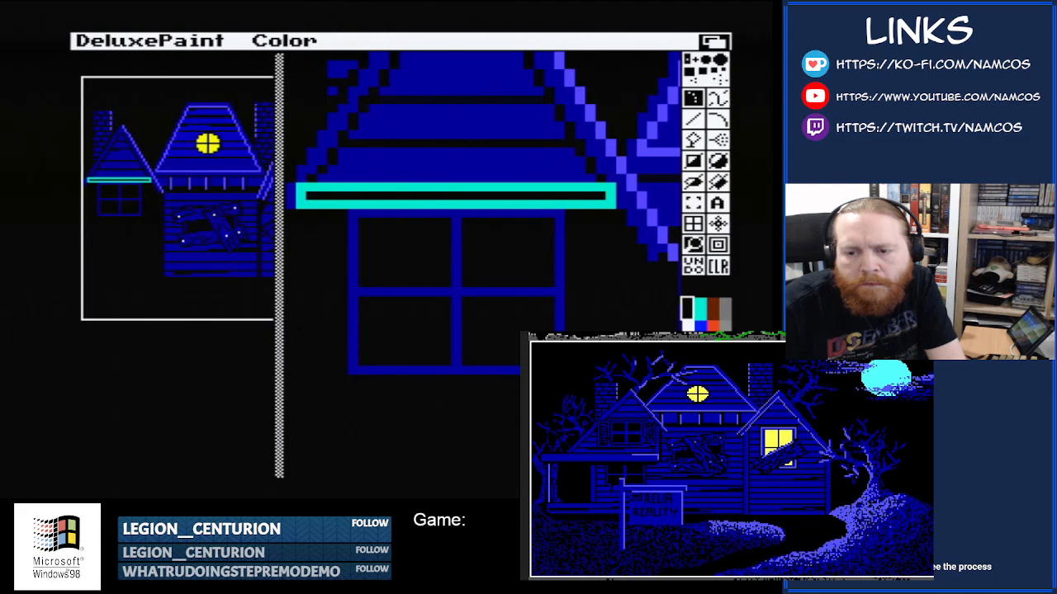
# - Fill the cyan guide's interior with dark blue, erase its outline in black, and repair the thin siding board and window's top edge
pyautogui.click(700, 354)
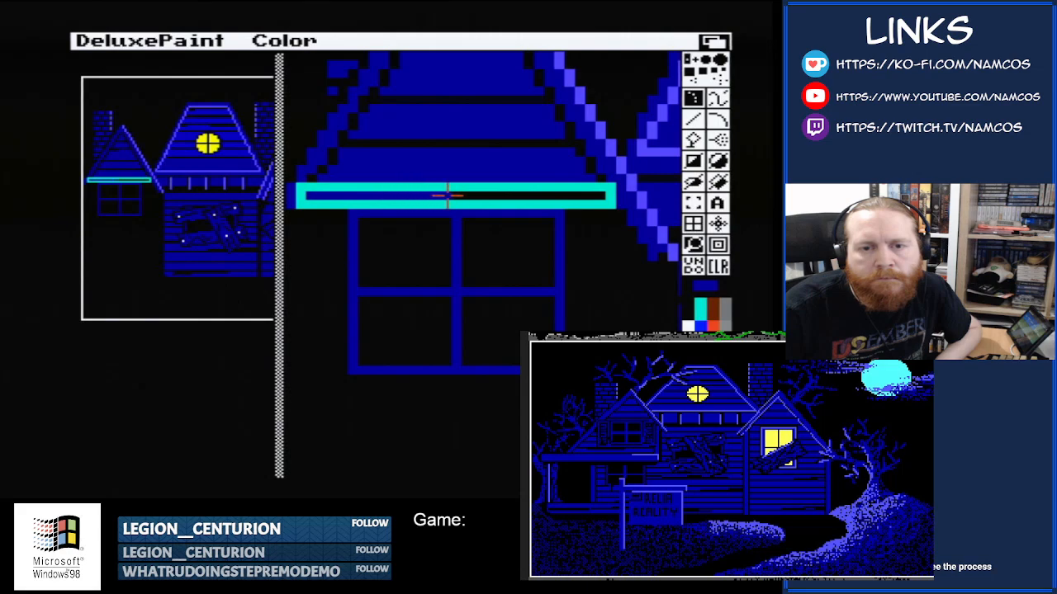
pyautogui.moveTo(447, 195); pyautogui.dragTo(613, 199)
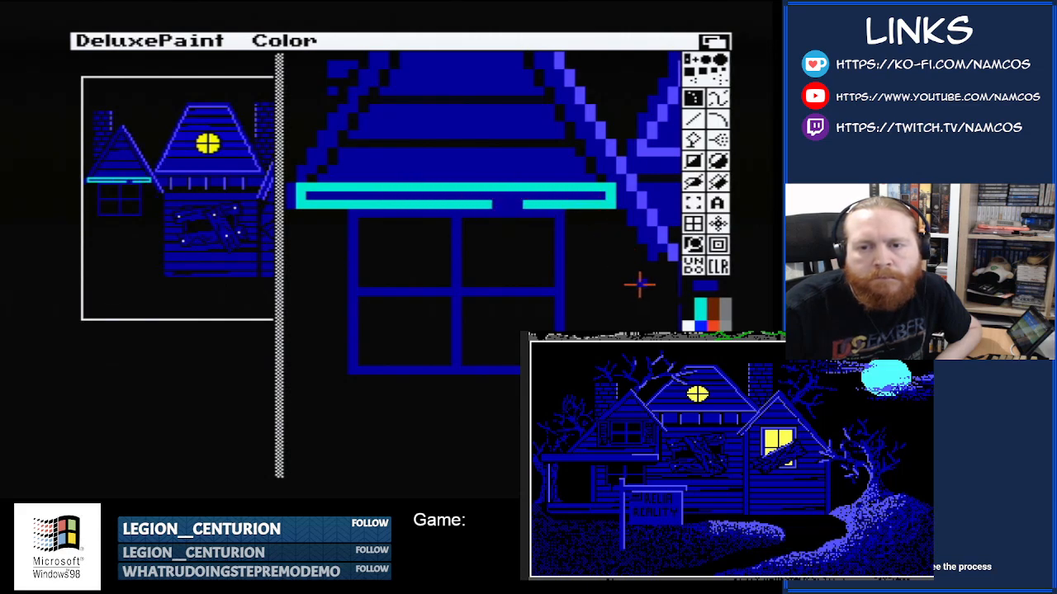
pyautogui.click(691, 312)
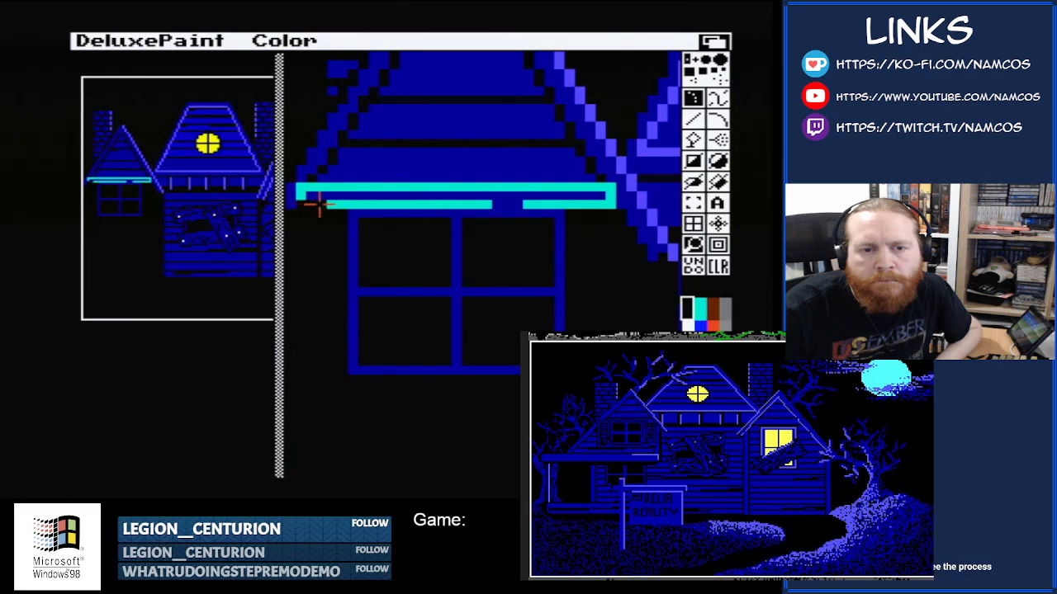
pyautogui.moveTo(318, 207)
pyautogui.mouseDown()
pyautogui.moveTo(606, 205)
pyautogui.moveTo(610, 195)
pyautogui.moveTo(593, 184)
pyautogui.mouseUp()
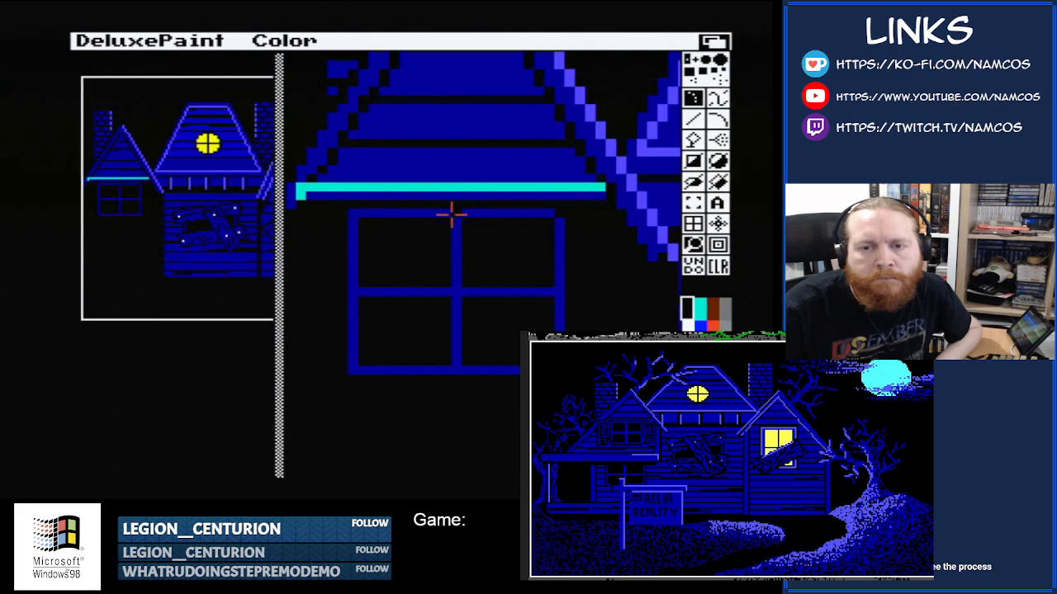
pyautogui.moveTo(319, 208)
pyautogui.mouseDown()
pyautogui.moveTo(302, 189)
pyautogui.moveTo(597, 189)
pyautogui.moveTo(569, 184)
pyautogui.moveTo(564, 203)
pyautogui.mouseUp()
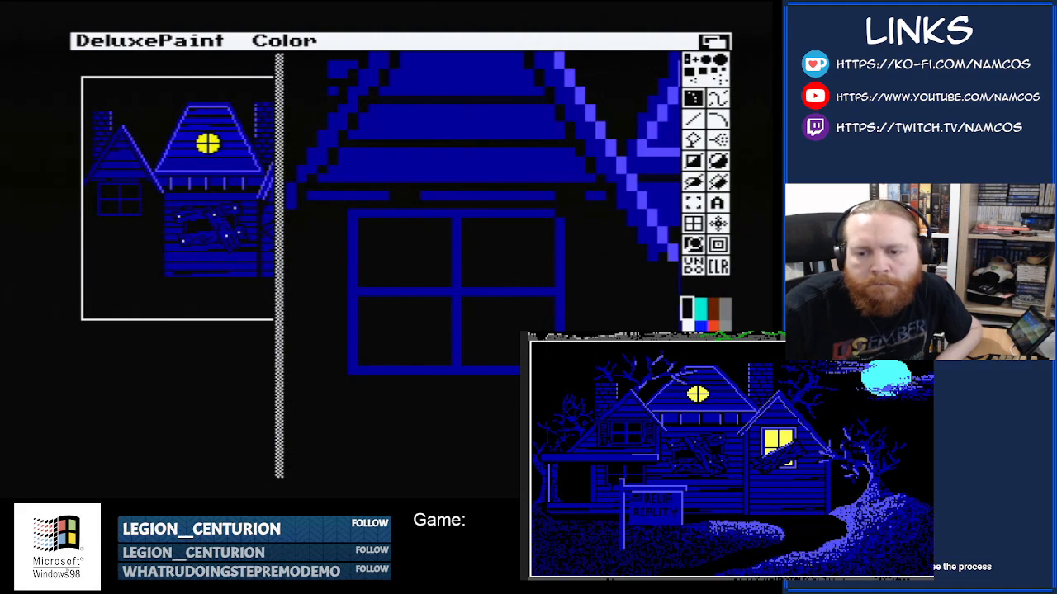
pyautogui.click(688, 344)
pyautogui.moveTo(557, 198)
pyautogui.mouseDown()
pyautogui.moveTo(577, 197)
pyautogui.moveTo(391, 191)
pyautogui.moveTo(414, 191)
pyautogui.mouseUp()
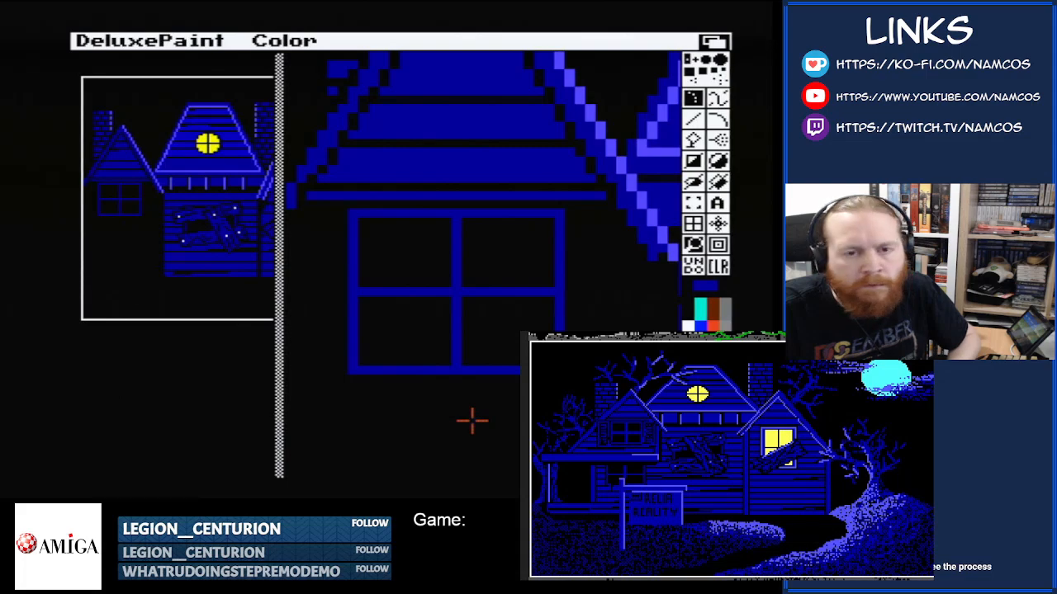
# - Paint two short filled dark blue siding boards between the window and the right roof slope, trimming the lower board's right end in black
pyautogui.press('Down')
pyautogui.press('Left')
pyautogui.press('Left')
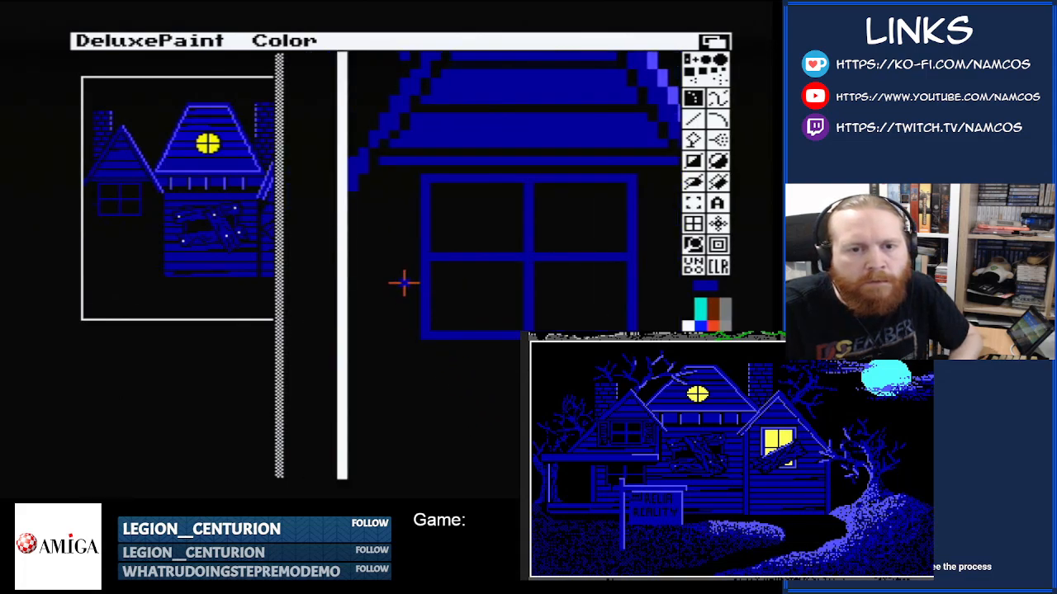
pyautogui.press('Right')
pyautogui.press('Right')
pyautogui.press('Right')
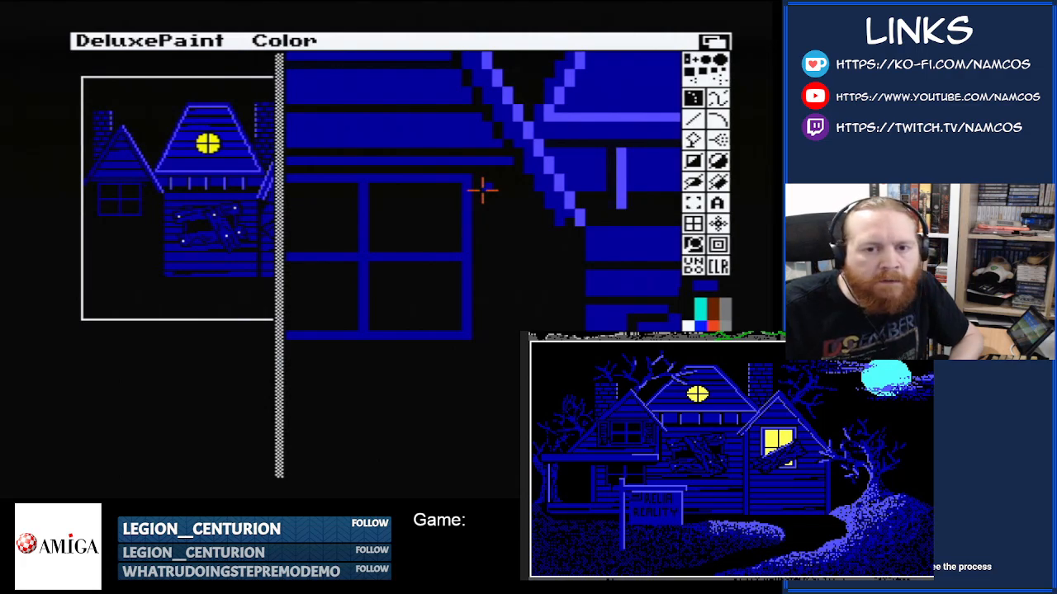
pyautogui.moveTo(483, 190)
pyautogui.mouseDown()
pyautogui.moveTo(483, 209)
pyautogui.moveTo(513, 210)
pyautogui.moveTo(512, 186)
pyautogui.moveTo(531, 198)
pyautogui.moveTo(507, 203)
pyautogui.mouseUp()
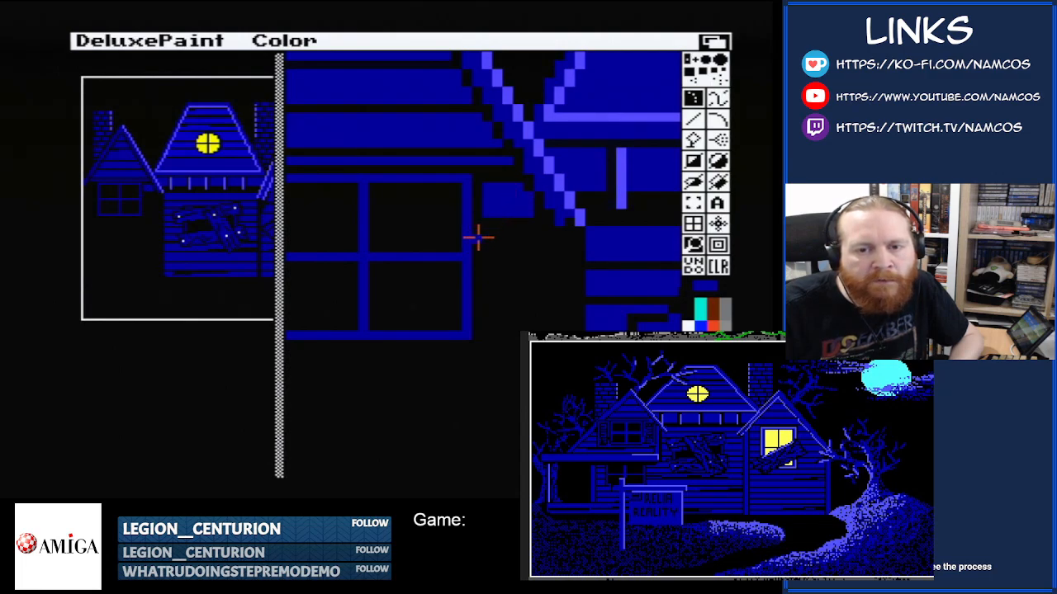
pyautogui.moveTo(484, 232)
pyautogui.mouseDown()
pyautogui.moveTo(482, 258)
pyautogui.moveTo(531, 258)
pyautogui.mouseUp()
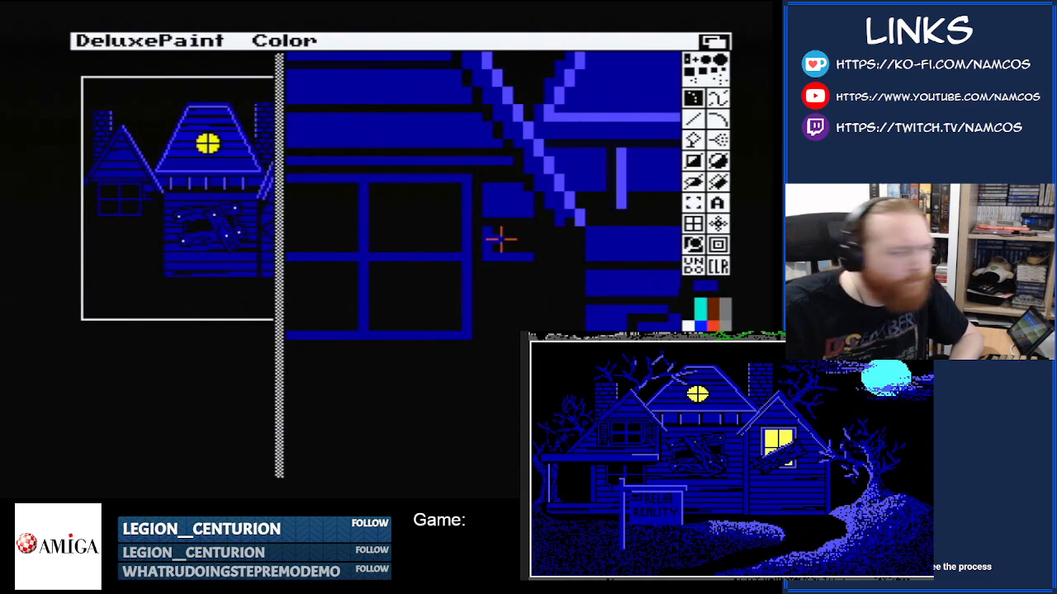
pyautogui.moveTo(493, 229)
pyautogui.mouseDown()
pyautogui.moveTo(534, 232)
pyautogui.moveTo(543, 252)
pyautogui.moveTo(495, 240)
pyautogui.moveTo(524, 239)
pyautogui.moveTo(518, 246)
pyautogui.mouseUp()
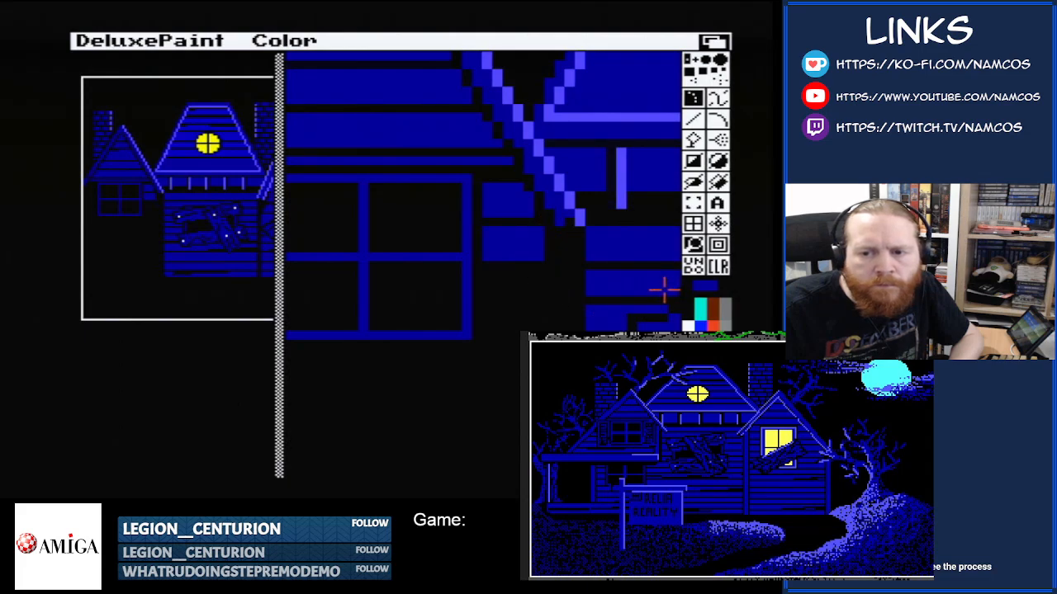
pyautogui.click(686, 309)
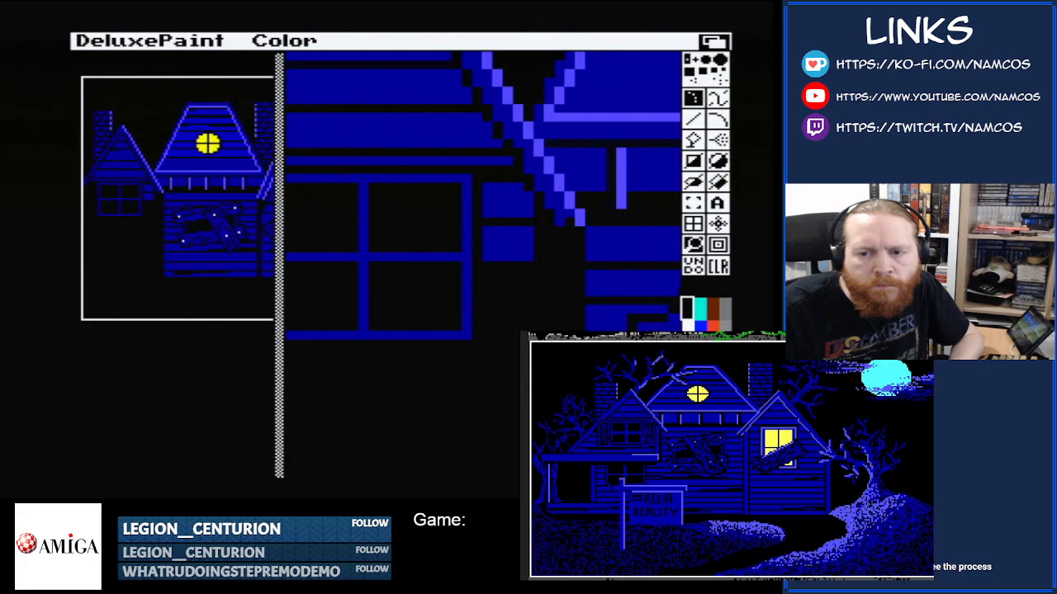
# - Paint a dark blue corner post, three pixels wide, straight down from the right roof slope's lower end, erasing the stray pixels at its foot
pyautogui.click(687, 353)
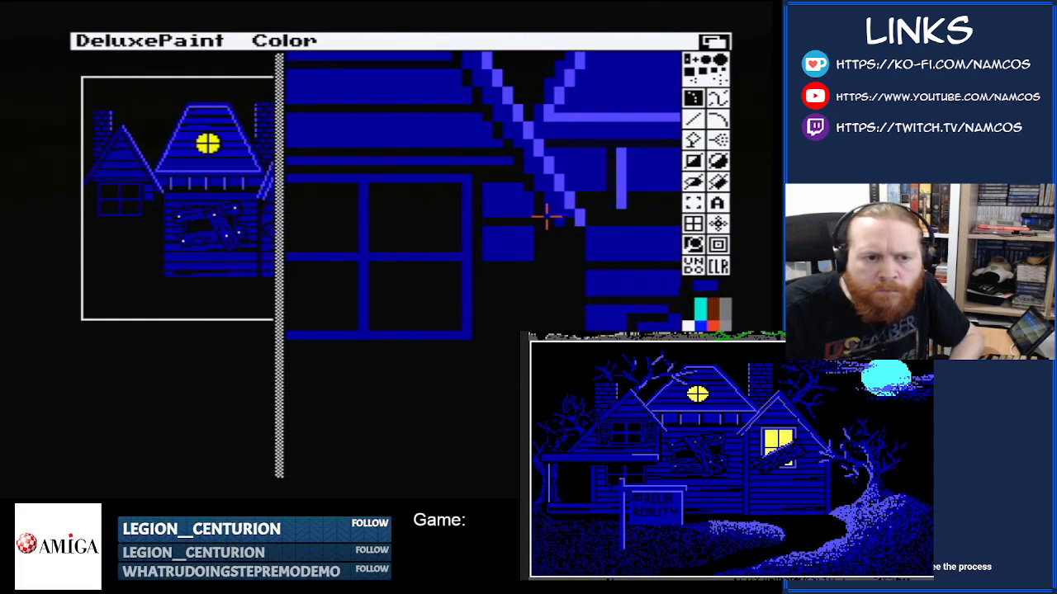
pyautogui.moveTo(545, 216); pyautogui.dragTo(542, 334)
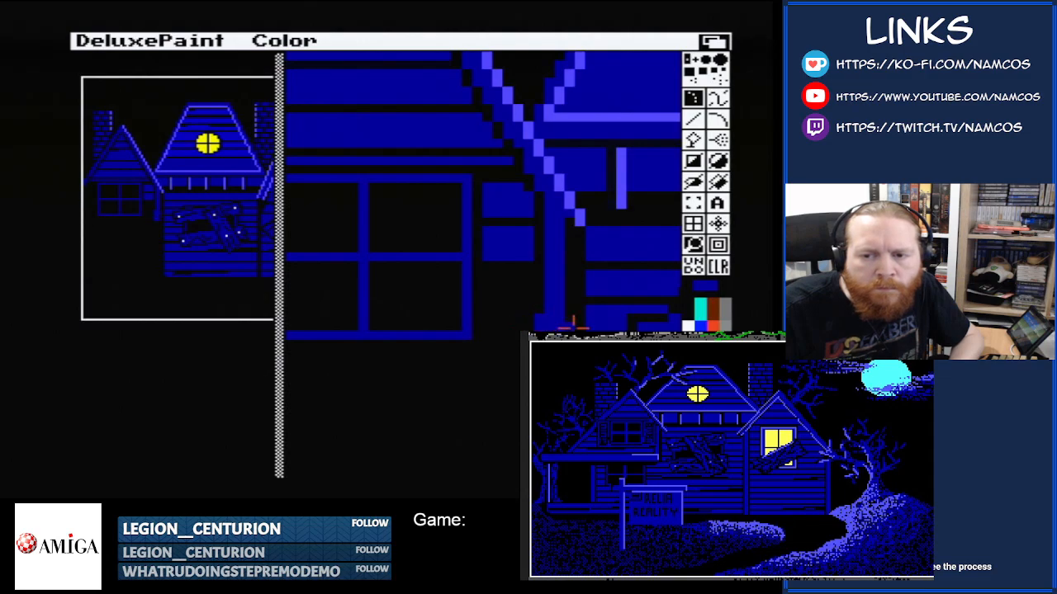
pyautogui.click(687, 311)
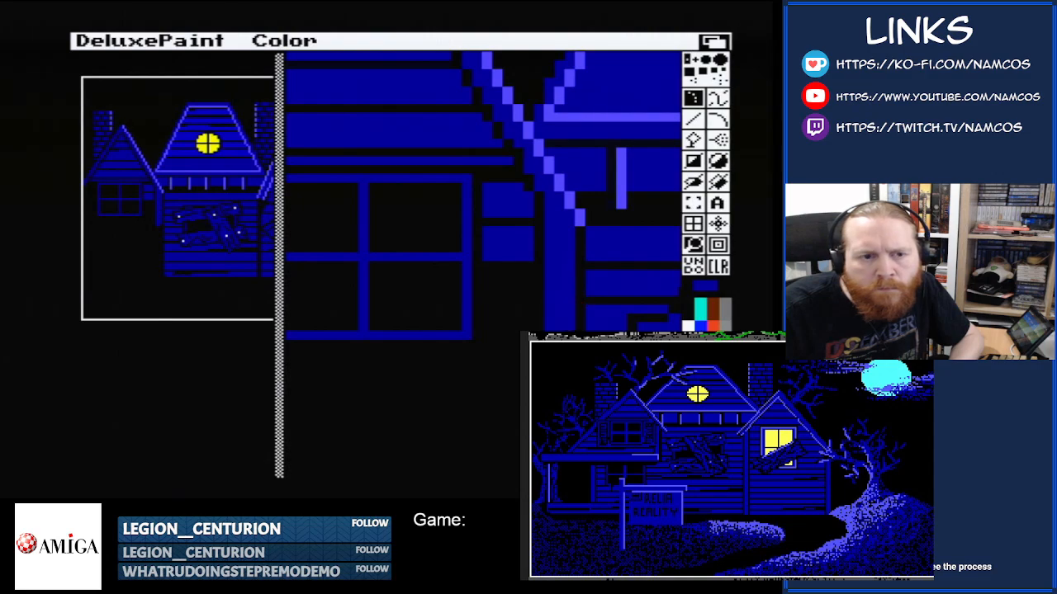
# - Paint a thin filled cyan guide band beneath the window, running from the foot of the corner post to the picture's left border
pyautogui.press('Down')
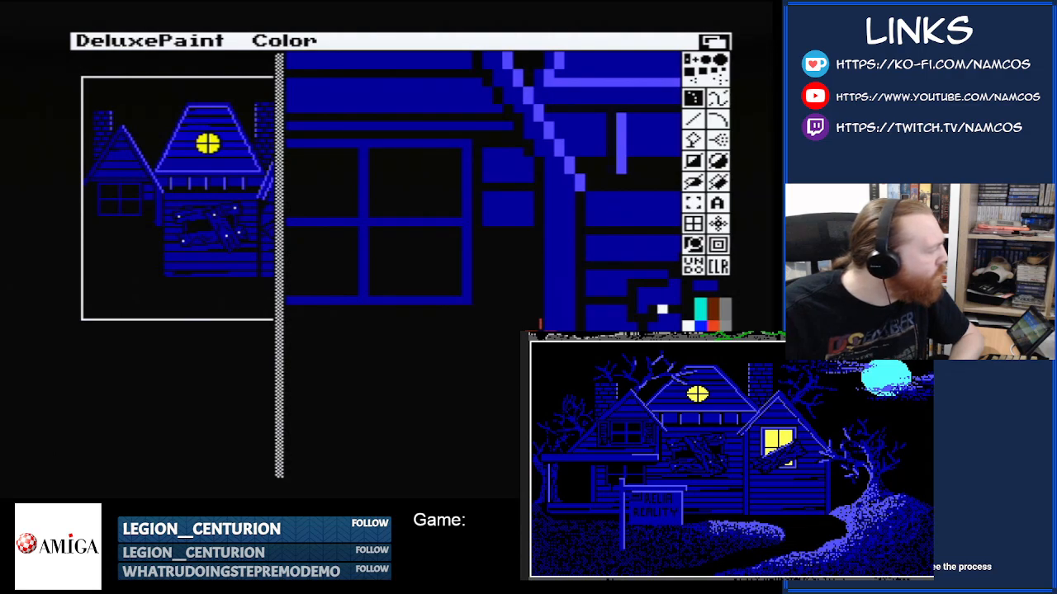
pyautogui.press('Left')
pyautogui.press('Left')
pyautogui.press('Down')
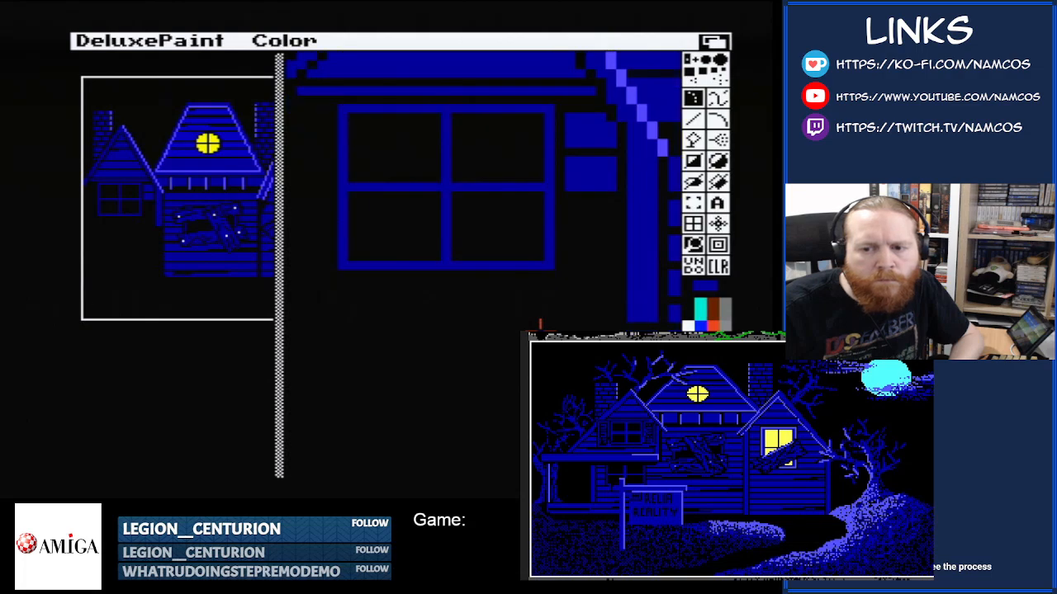
pyautogui.press('Right')
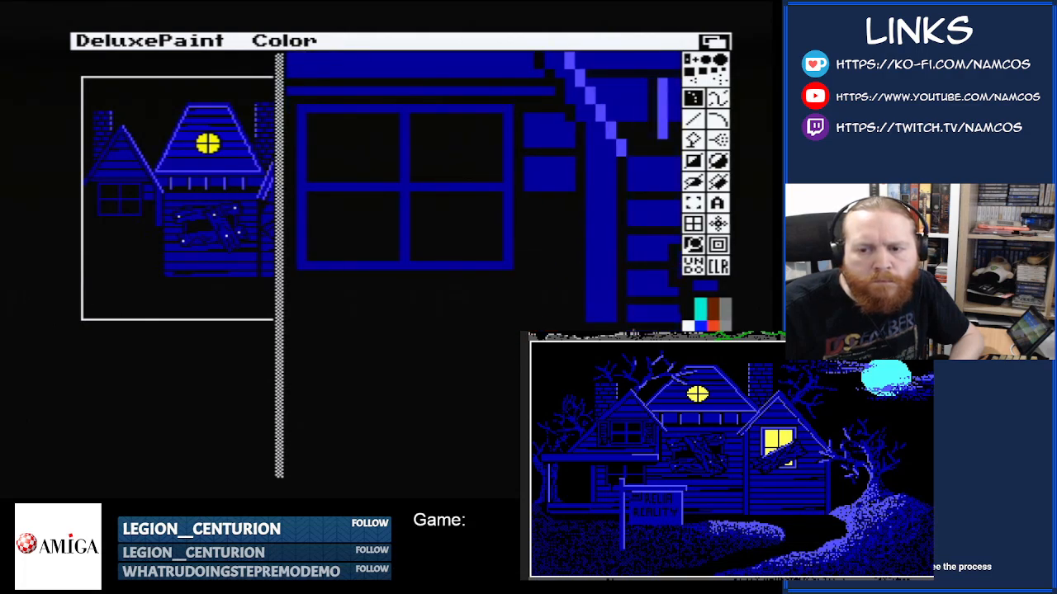
pyautogui.click(700, 310)
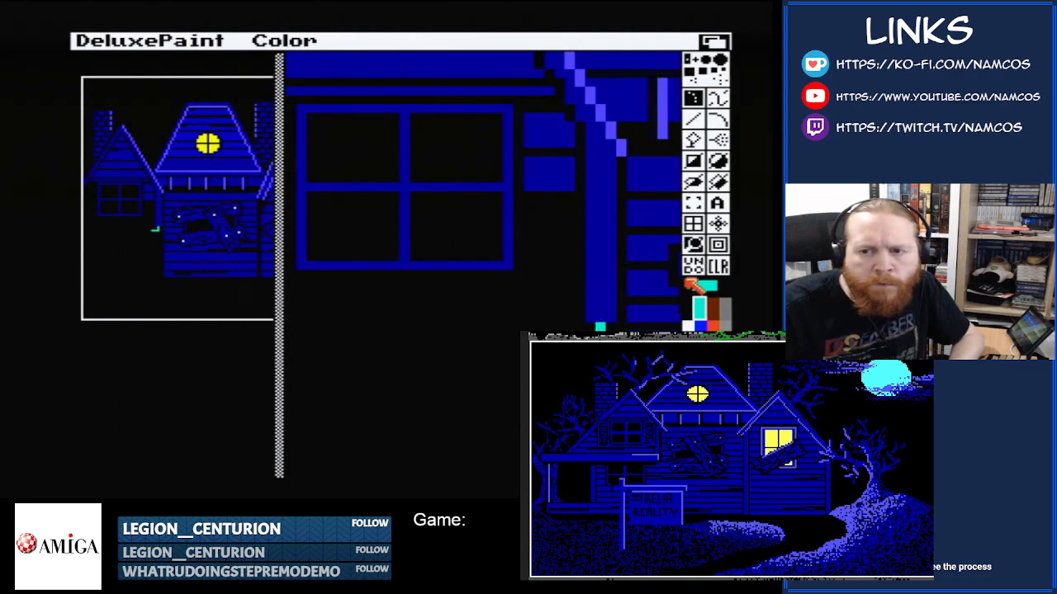
pyautogui.click(694, 162)
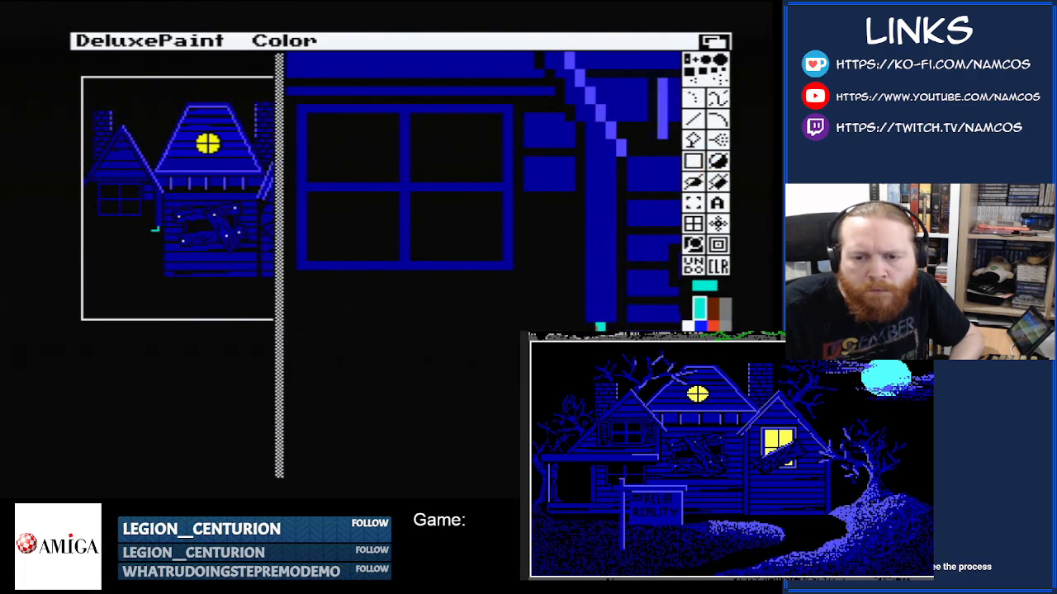
pyautogui.moveTo(602, 331); pyautogui.dragTo(347, 323)
# - Recolour the cyan guide band below the left gable's window by filling it with dark blue
pyautogui.press('Right')
pyautogui.press('Right')
pyautogui.press('Right')
pyautogui.press('Right')
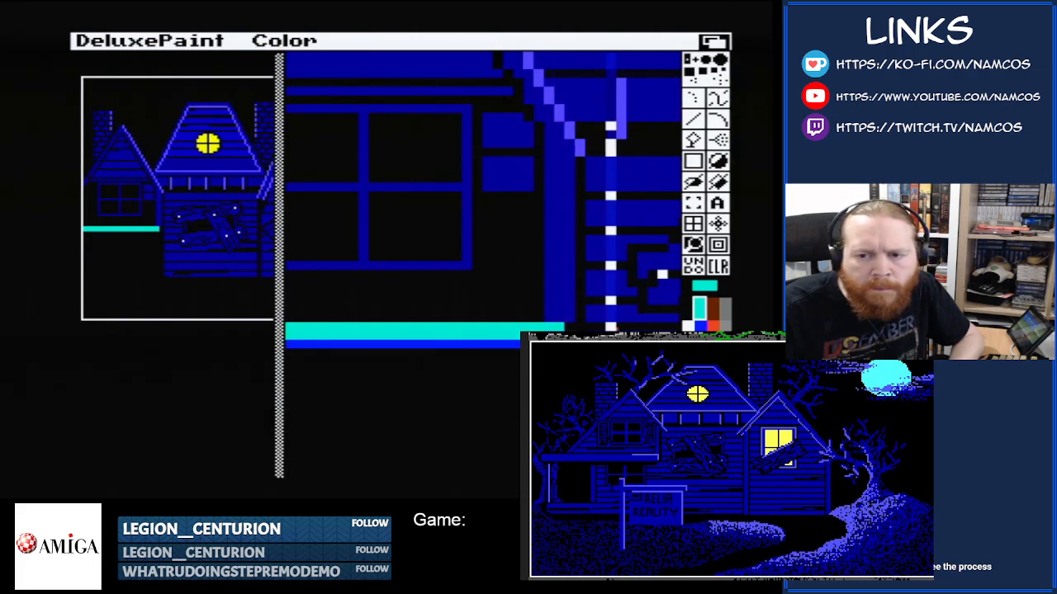
pyautogui.click(700, 352)
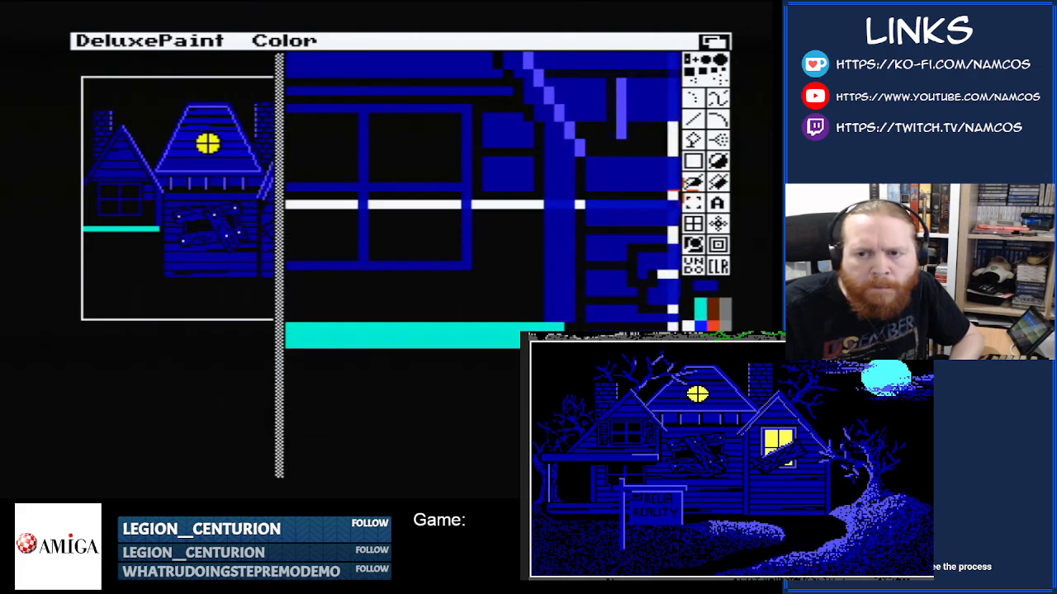
pyautogui.click(695, 142)
pyautogui.click(500, 330)
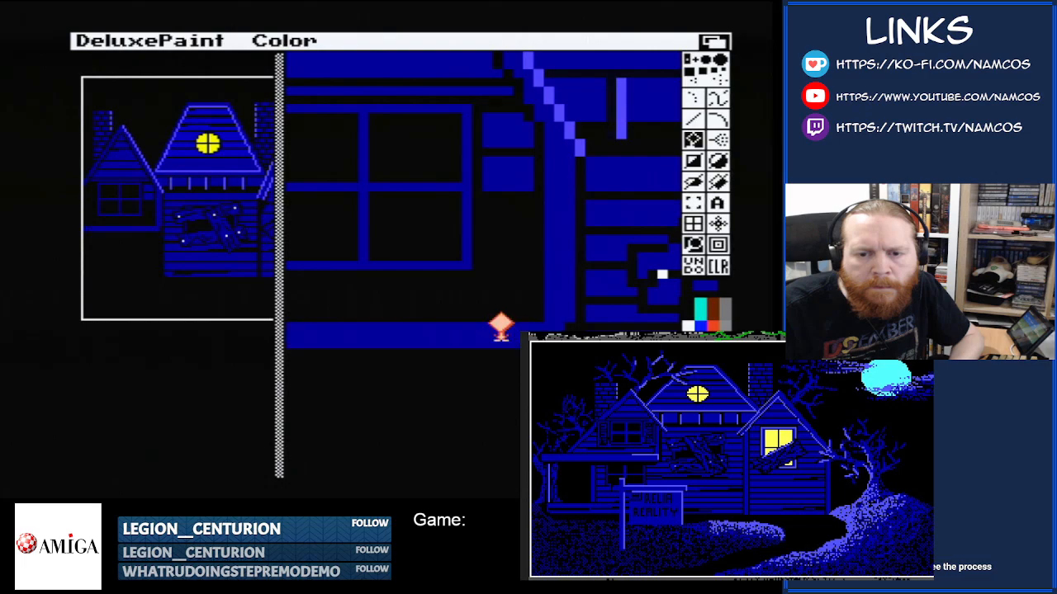
# - Examine the rest of the scene, from the boarded-up front window and attic roof to the moon and the right gable
pyautogui.press('Left')
pyautogui.press('Left')
pyautogui.press('Right')
pyautogui.press('Right')
pyautogui.press('Right')
pyautogui.press('Right')
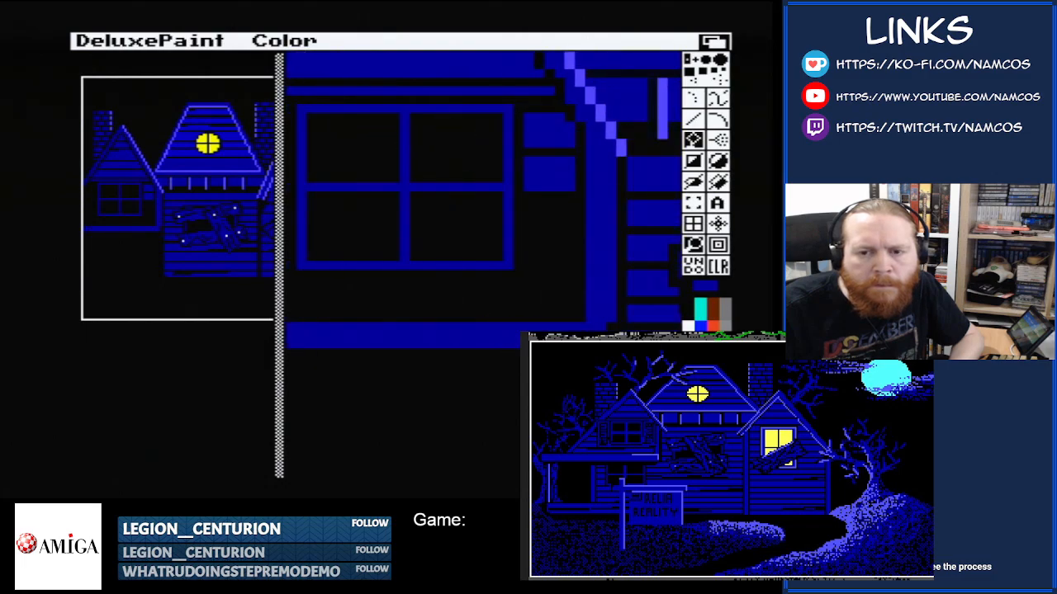
pyautogui.press('Right')
pyautogui.press('Right')
pyautogui.press('Right')
pyautogui.press('Right')
pyautogui.press('Right')
pyautogui.press('Right')
pyautogui.press('Right')
pyautogui.press('Right')
pyautogui.press('Right')
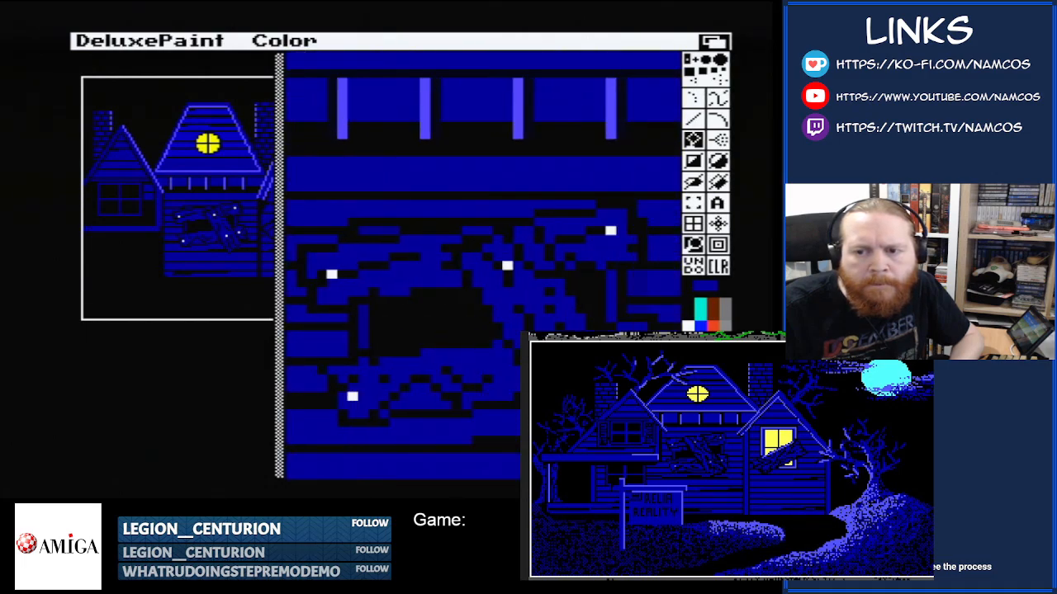
pyautogui.press('Up')
pyautogui.press('Up')
pyautogui.press('Up')
pyautogui.press('Up')
pyautogui.press('Up')
pyautogui.press('Right')
pyautogui.press('Right')
pyautogui.press('Right')
pyautogui.press('Right')
pyautogui.press('Right')
pyautogui.press('Right')
pyautogui.press('Right')
pyautogui.press('Right')
pyautogui.press('Right')
pyautogui.press('Right')
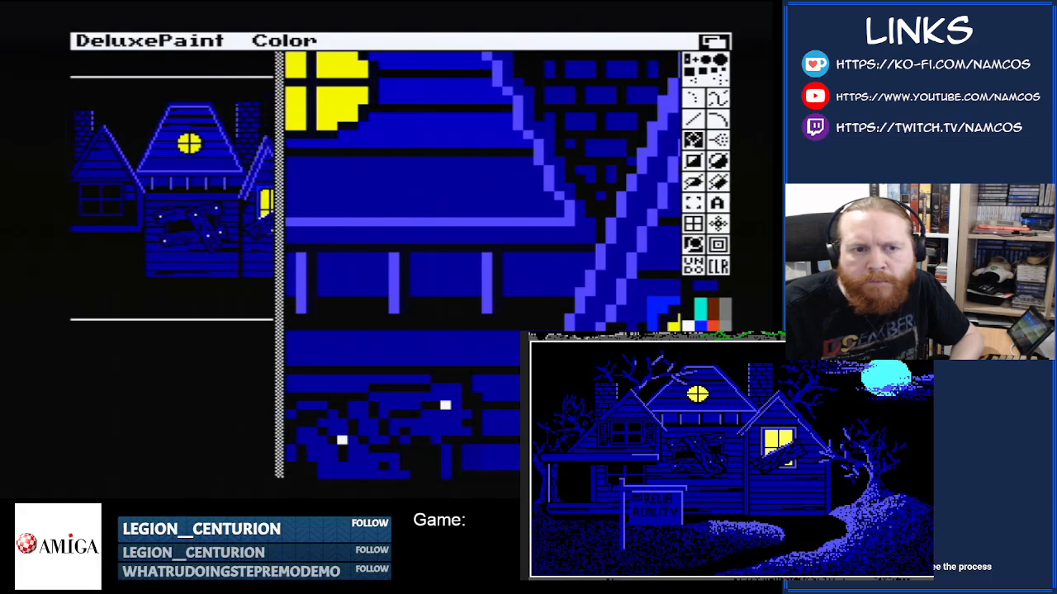
pyautogui.press('Up')
pyautogui.press('Up')
pyautogui.press('Up')
pyautogui.press('Up')
pyautogui.press('Up')
pyautogui.press('Up')
pyautogui.press('Up')
pyautogui.press('Up')
pyautogui.press('Up')
pyautogui.press('Up')
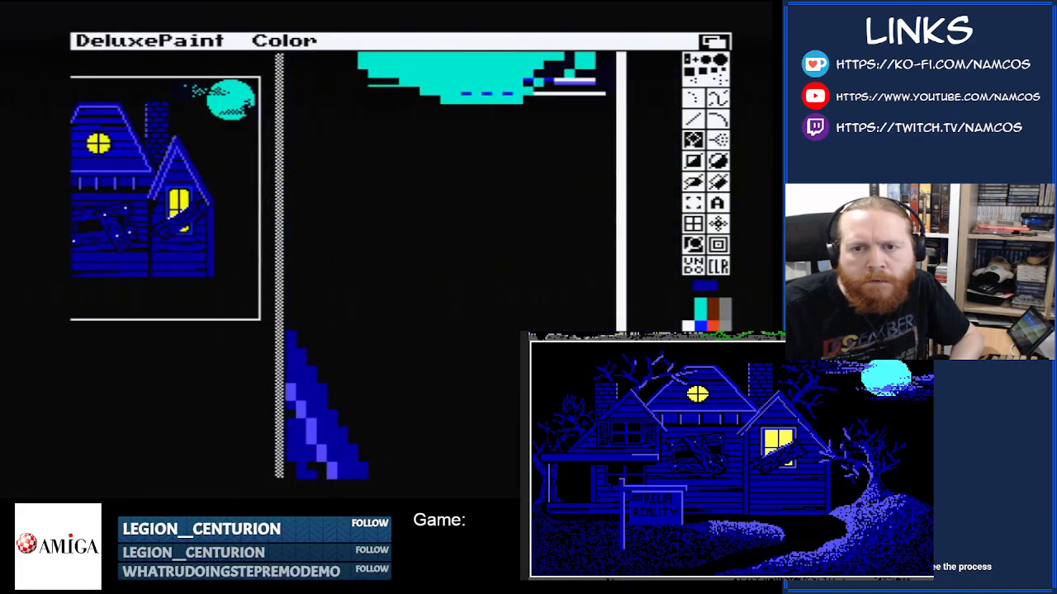
pyautogui.press('Right')
pyautogui.press('Right')
pyautogui.press('Right')
pyautogui.click(700, 309)
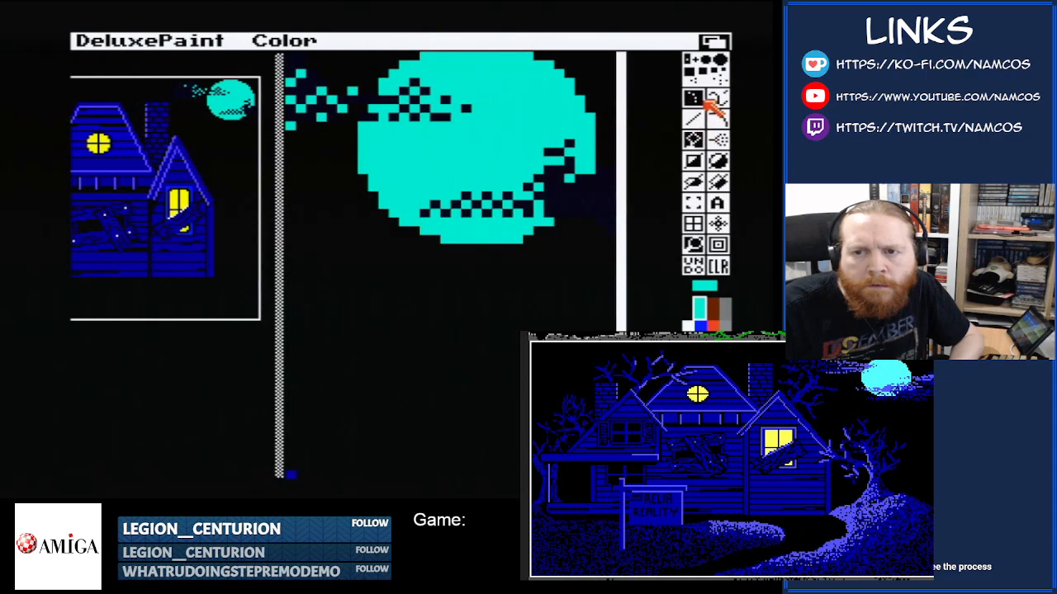
pyautogui.click(693, 99)
pyautogui.press('Down')
pyautogui.press('Down')
pyautogui.press('Down')
pyautogui.press('Down')
pyautogui.press('Down')
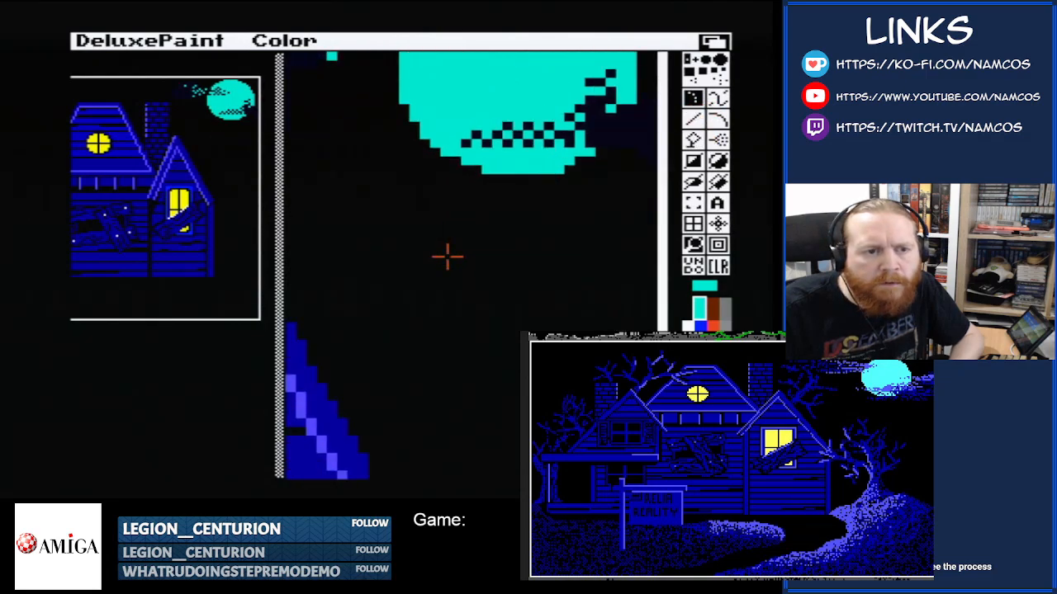
pyautogui.press('Left')
pyautogui.press('Left')
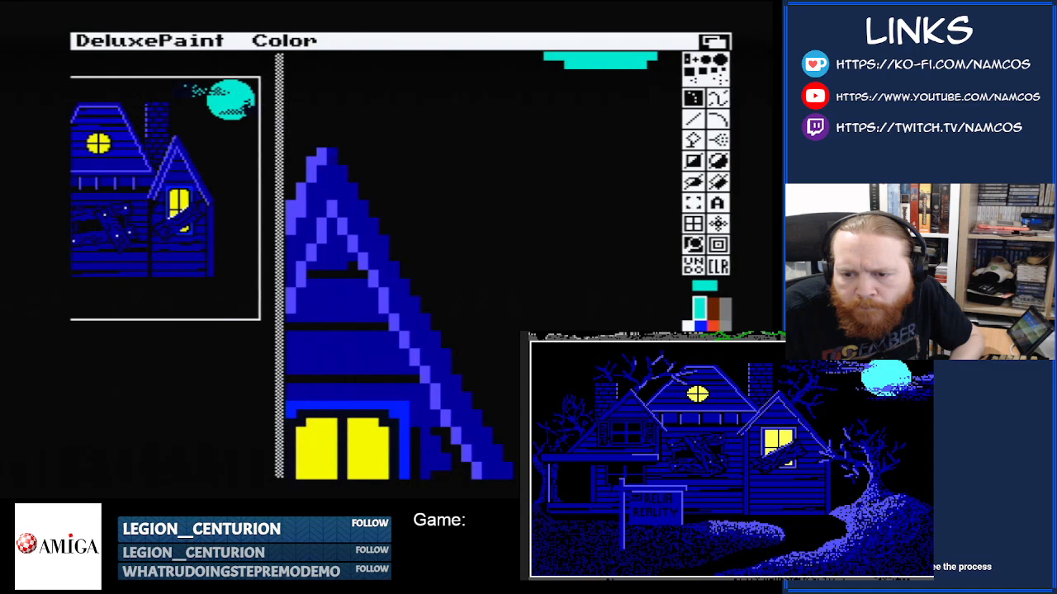
# - Add a light blue highlight along the right part of the band's top edge and down its right end, extending it left below the window
pyautogui.click(701, 353)
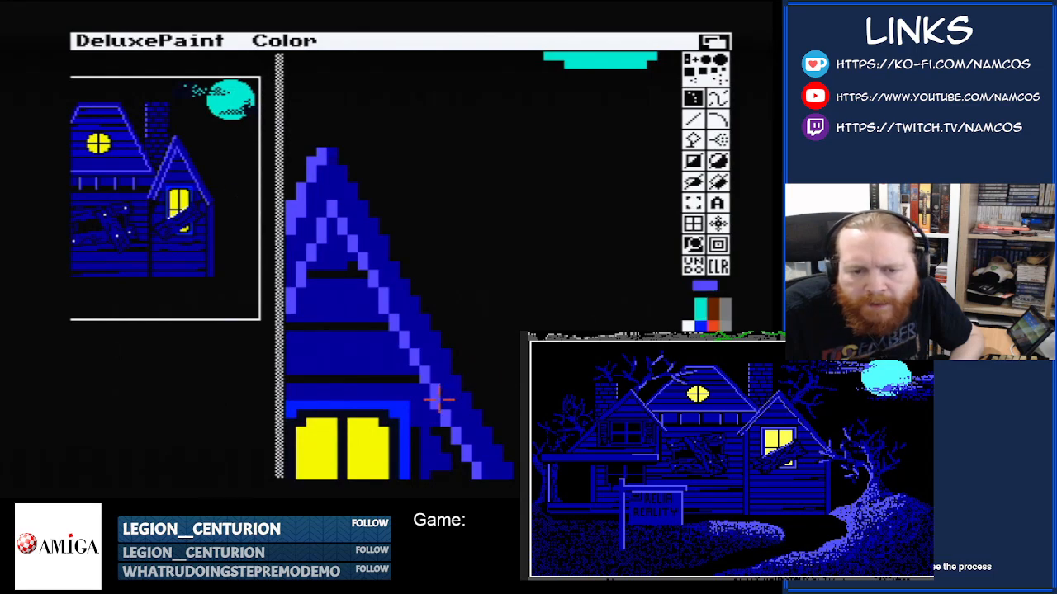
pyautogui.press('Left')
pyautogui.press('Left')
pyautogui.press('Left')
pyautogui.press('Left')
pyautogui.press('Left')
pyautogui.press('Left')
pyautogui.press('Left')
pyautogui.press('Left')
pyautogui.press('Left')
pyautogui.press('Left')
pyautogui.press('Left')
pyautogui.press('Left')
pyautogui.press('Left')
pyautogui.press('Left')
pyautogui.press('Left')
pyautogui.press('Left')
pyautogui.press('Left')
pyautogui.press('Left')
pyautogui.press('Left')
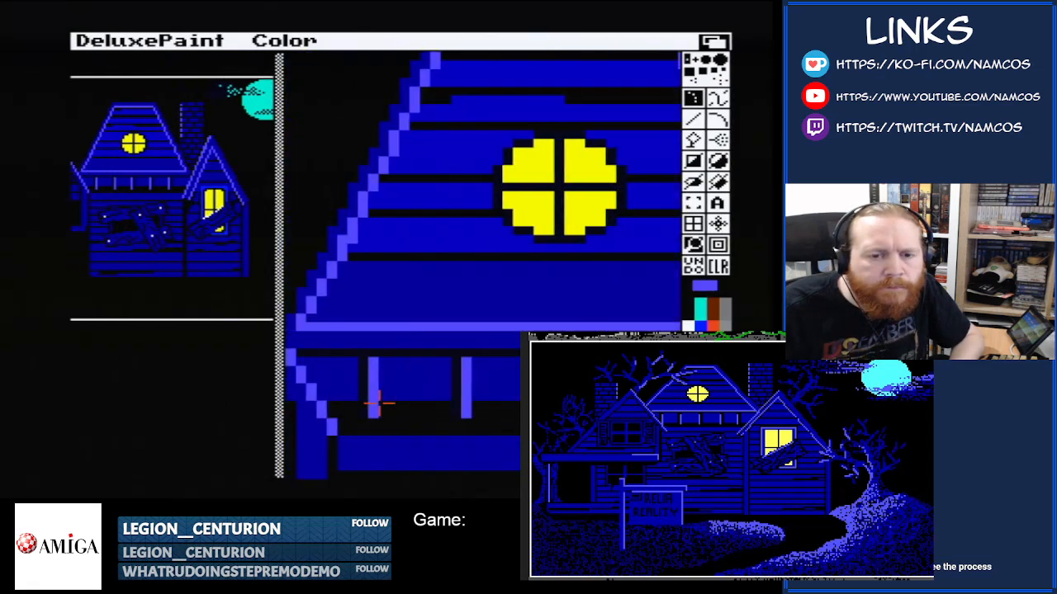
pyautogui.press('Down')
pyautogui.press('Down')
pyautogui.press('Down')
pyautogui.press('Down')
pyautogui.press('Down')
pyautogui.press('Down')
pyautogui.press('Down')
pyautogui.press('Down')
pyautogui.press('Down')
pyautogui.press('Down')
pyautogui.press('Down')
pyautogui.press('Down')
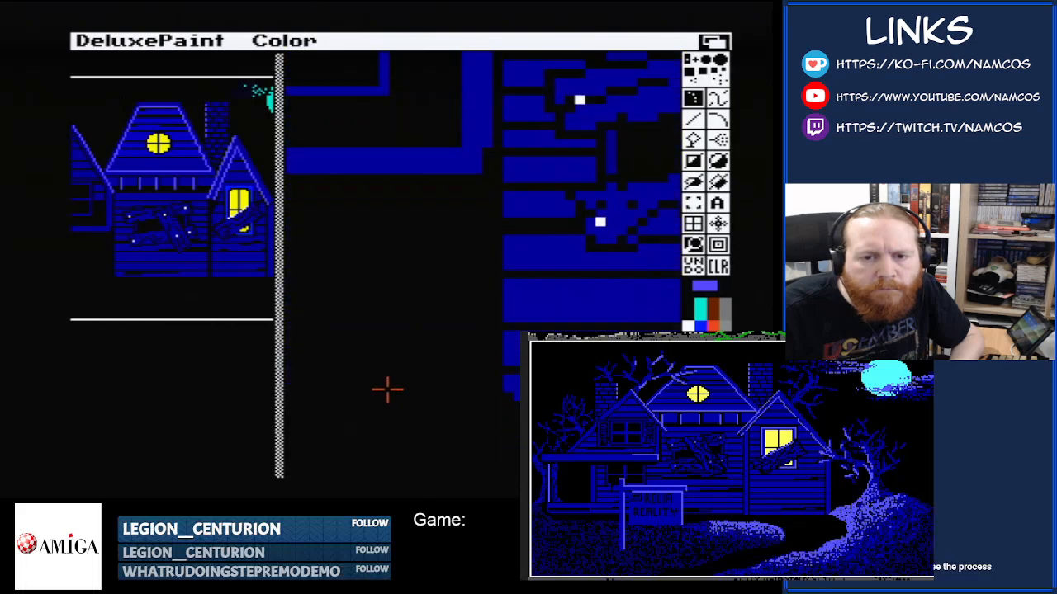
pyautogui.press('Up')
pyautogui.press('Up')
pyautogui.press('Up')
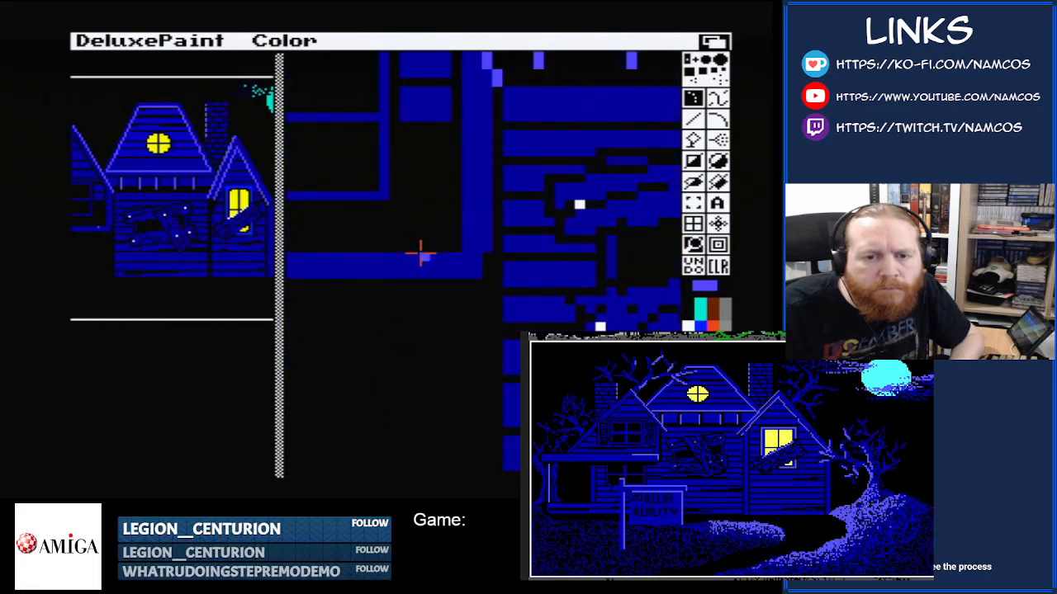
pyautogui.moveTo(420, 256); pyautogui.dragTo(476, 256)
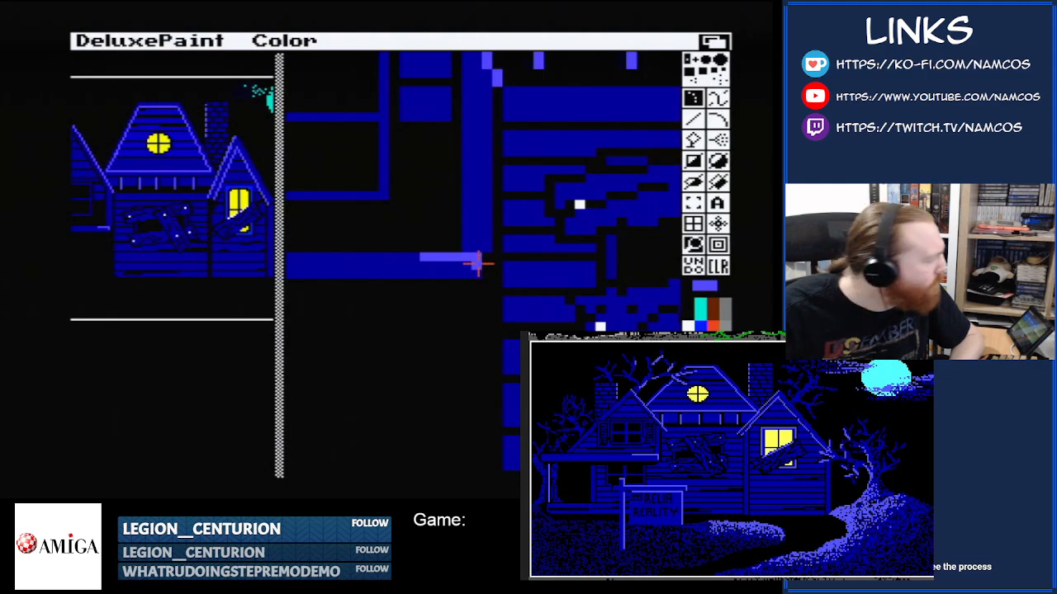
pyautogui.moveTo(476, 264); pyautogui.dragTo(476, 274)
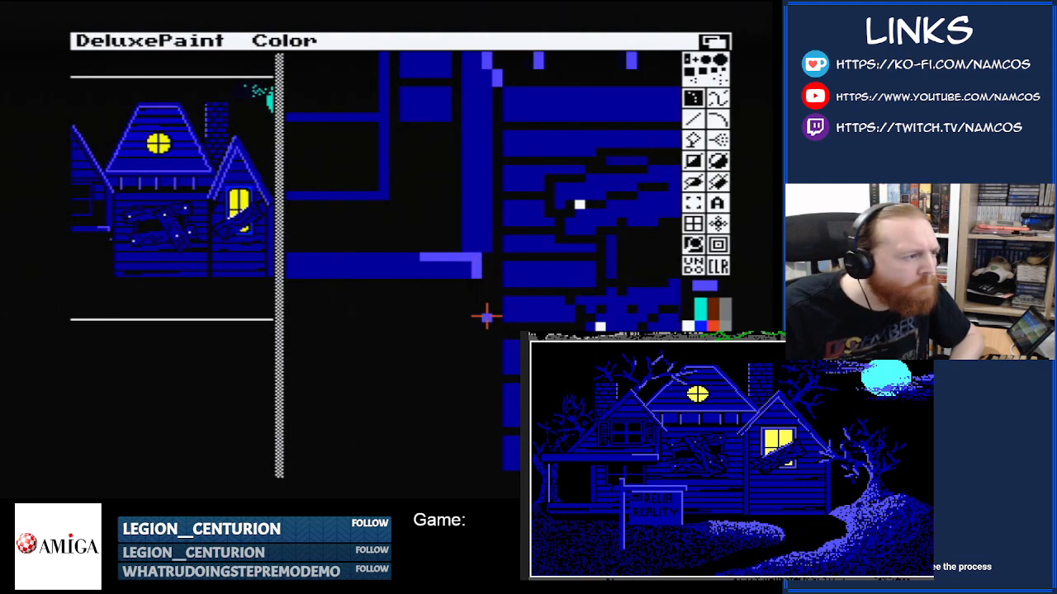
pyautogui.press('Left')
pyautogui.press('Left')
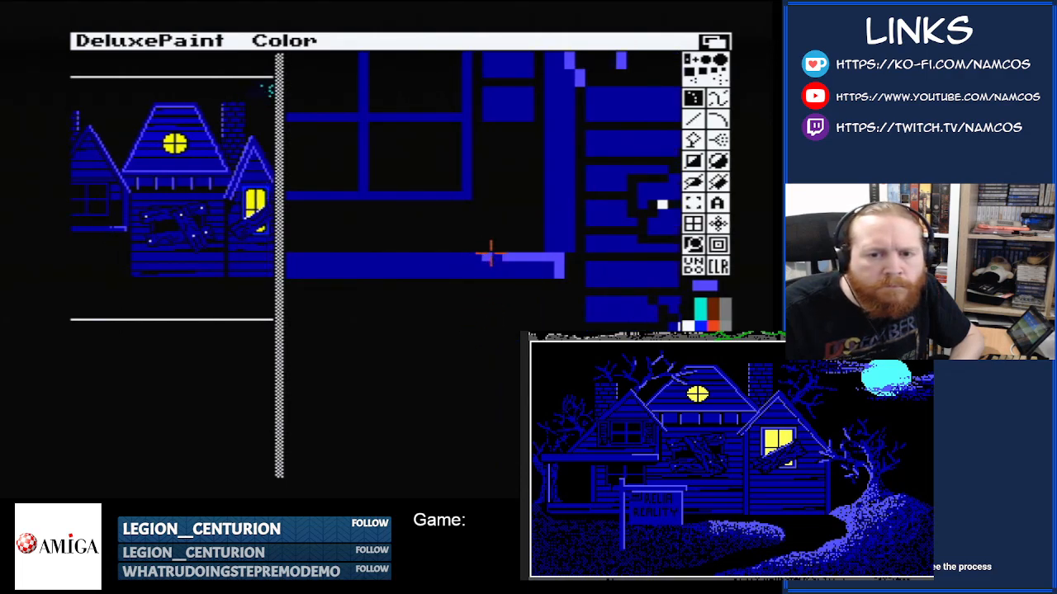
pyautogui.moveTo(495, 255); pyautogui.dragTo(428, 255)
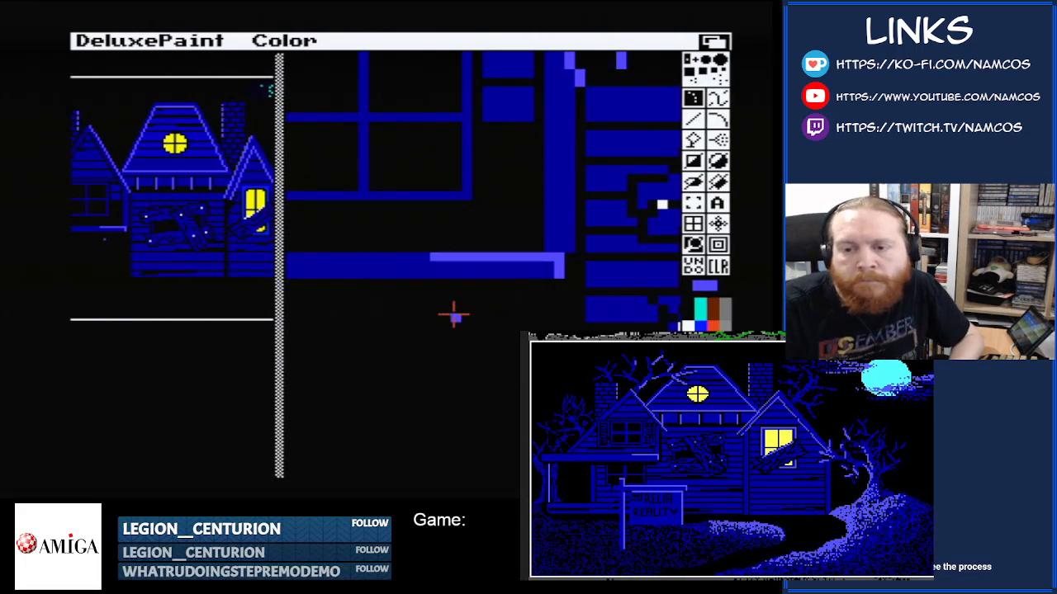
# - Paint filled dark blue siding: two more short boards between the window and the corner post, and a full-width board beneath the window
pyautogui.click(693, 161)
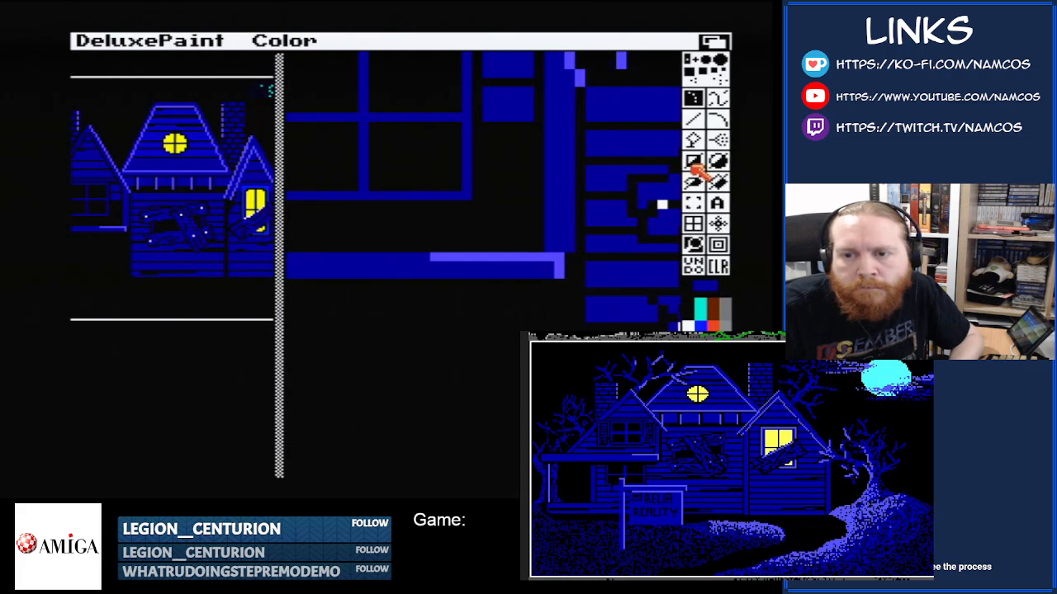
pyautogui.moveTo(486, 132); pyautogui.dragTo(521, 156)
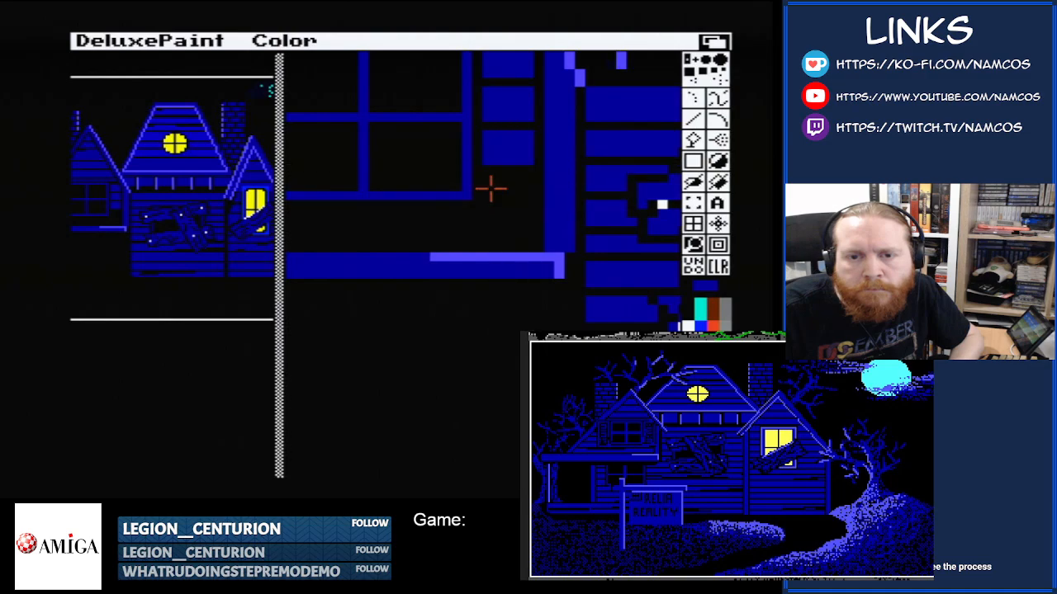
pyautogui.moveTo(483, 188)
pyautogui.mouseDown()
pyautogui.moveTo(523, 193)
pyautogui.moveTo(525, 229)
pyautogui.moveTo(353, 236)
pyautogui.mouseUp()
# - Paint four short filled dark blue siding boards on the window's left side and extend their outer ends to the white border
pyautogui.press('b')
pyautogui.press('Left')
pyautogui.press('Left')
pyautogui.press('Left')
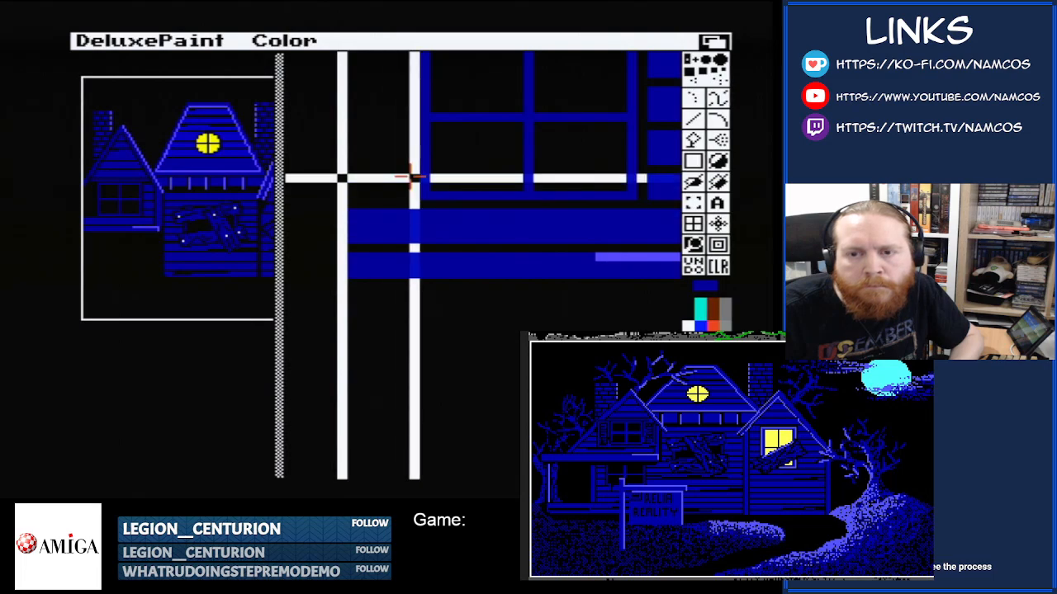
pyautogui.press('Up')
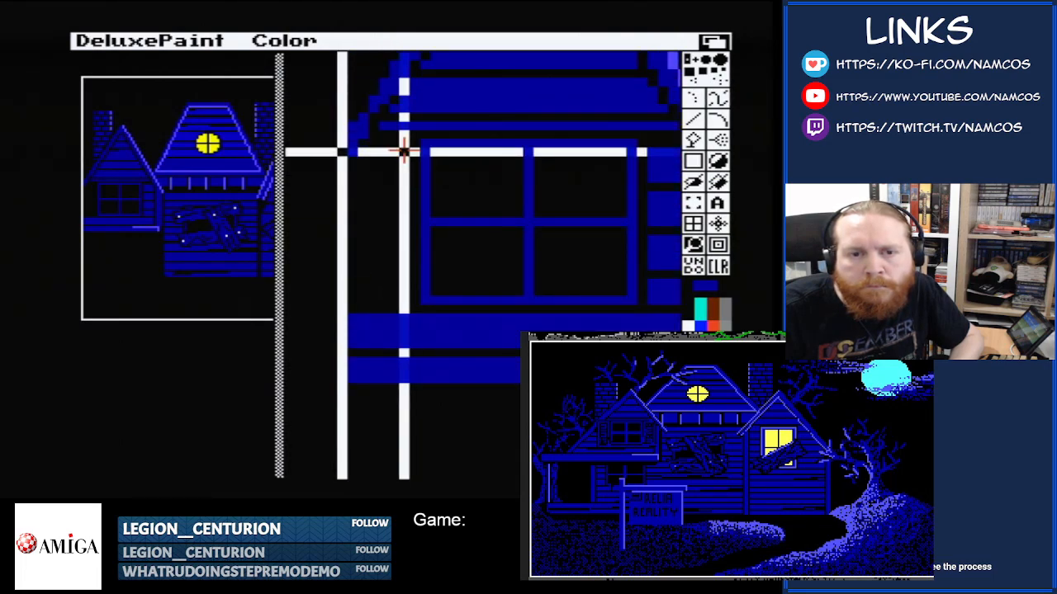
pyautogui.moveTo(404, 152); pyautogui.dragTo(370, 177)
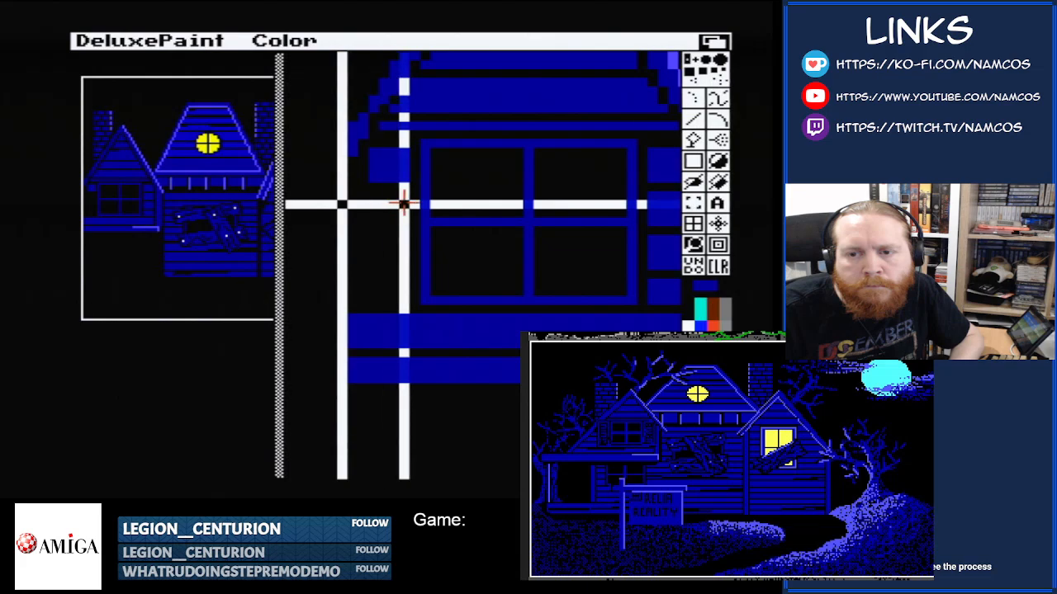
pyautogui.moveTo(406, 196); pyautogui.dragTo(365, 264)
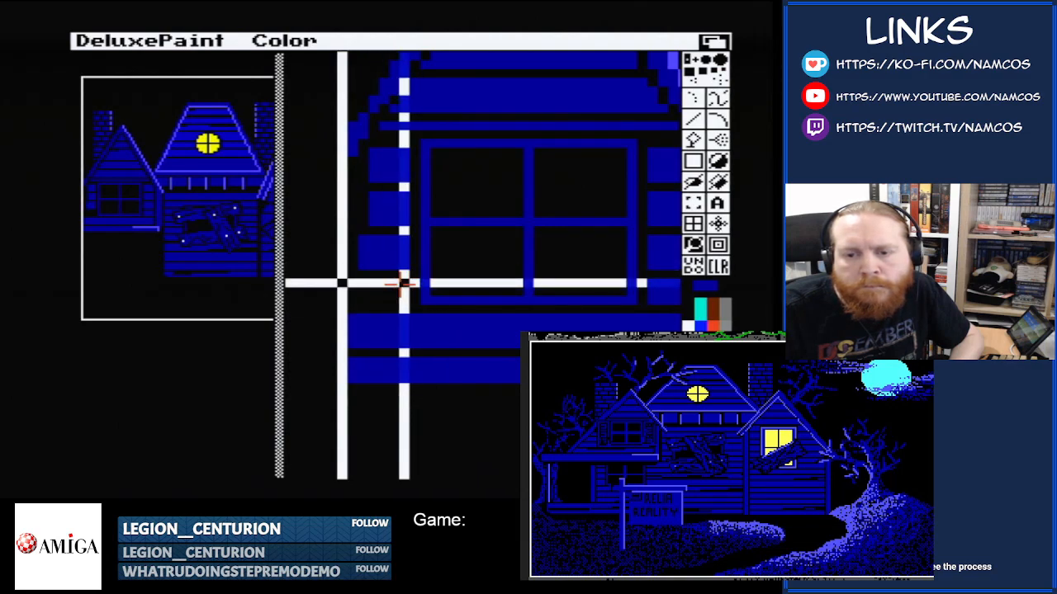
pyautogui.moveTo(403, 283); pyautogui.dragTo(361, 299)
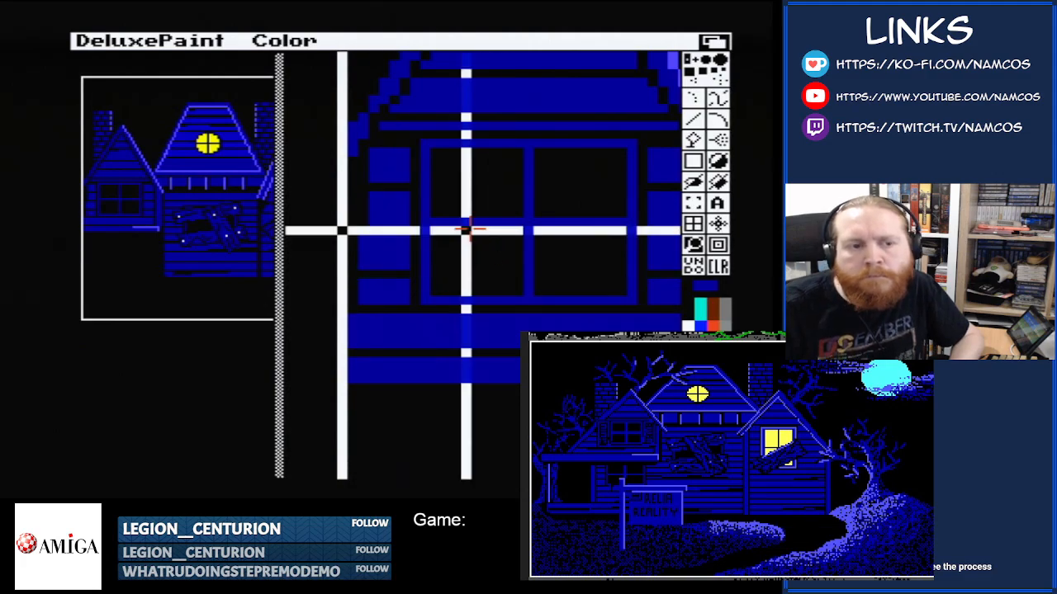
pyautogui.click(693, 99)
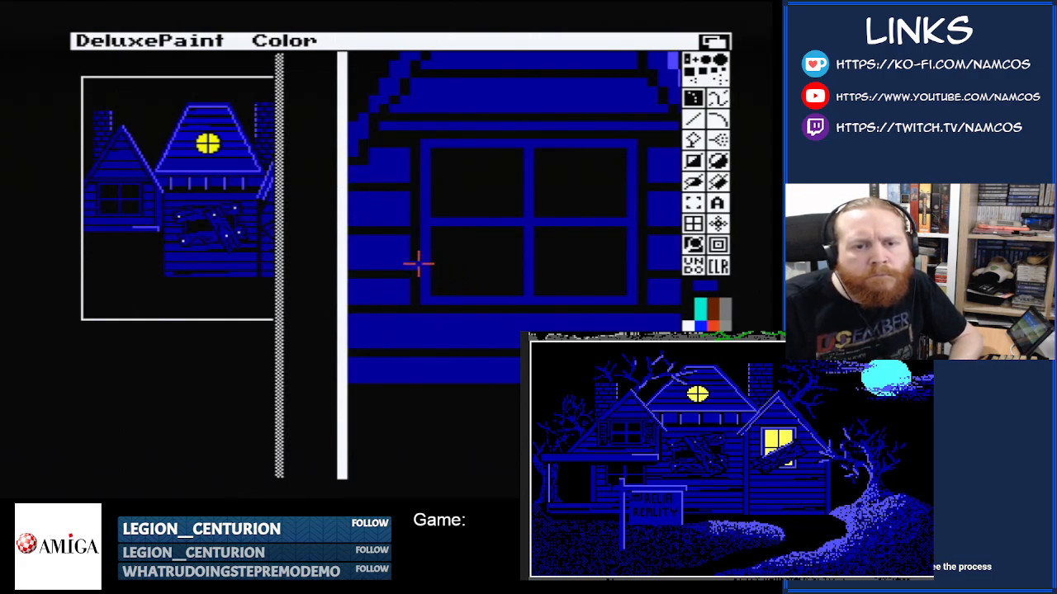
pyautogui.press('Right')
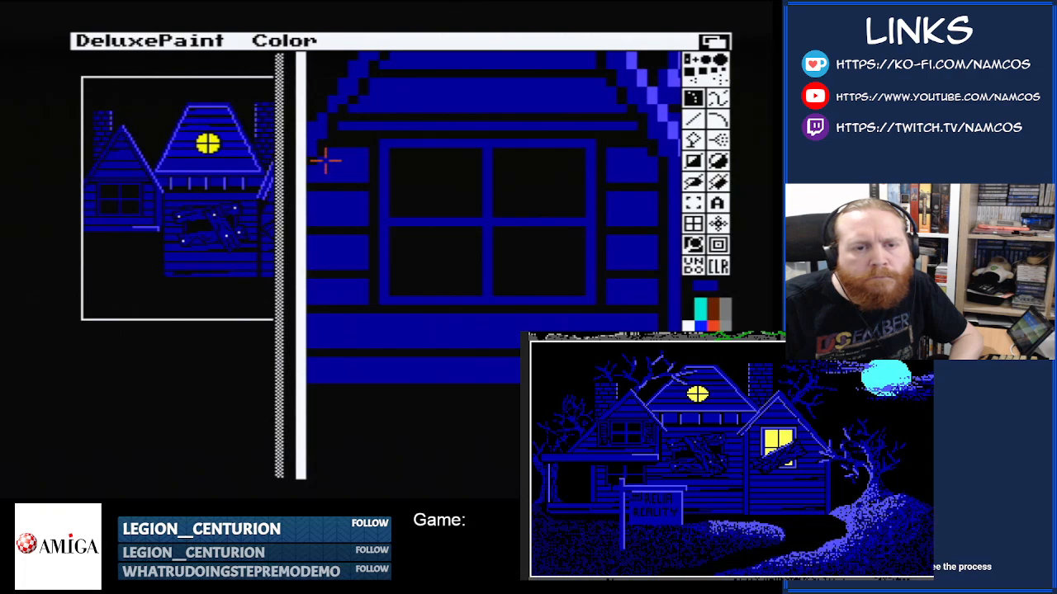
# - Shift the light blue highlight at the band's right end one pixel outward to the corner post's edge, restoring dark blue inside it
pyautogui.press('Right')
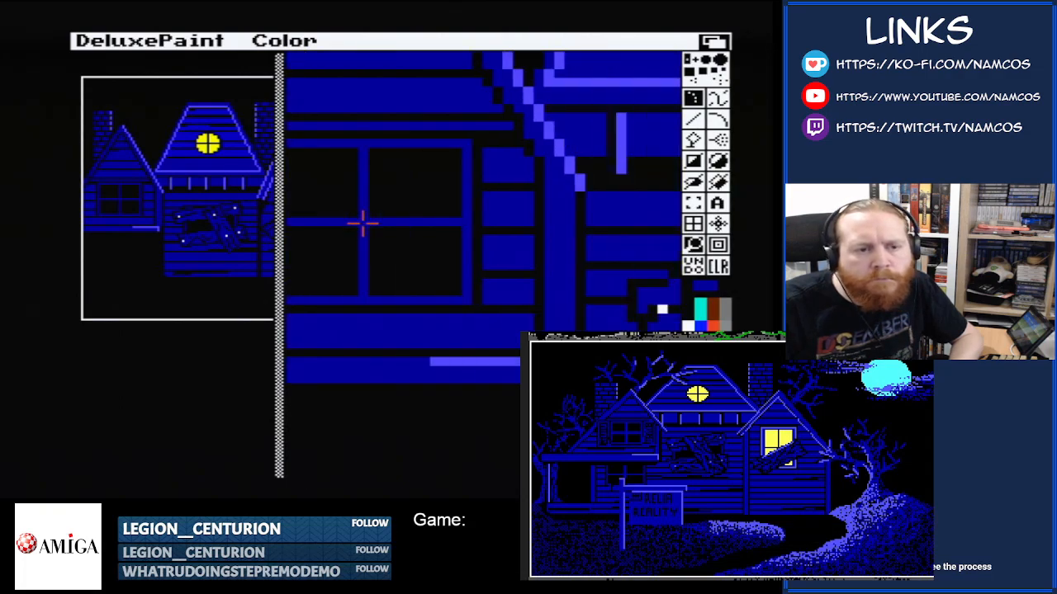
pyautogui.press('Down')
pyautogui.press('Right')
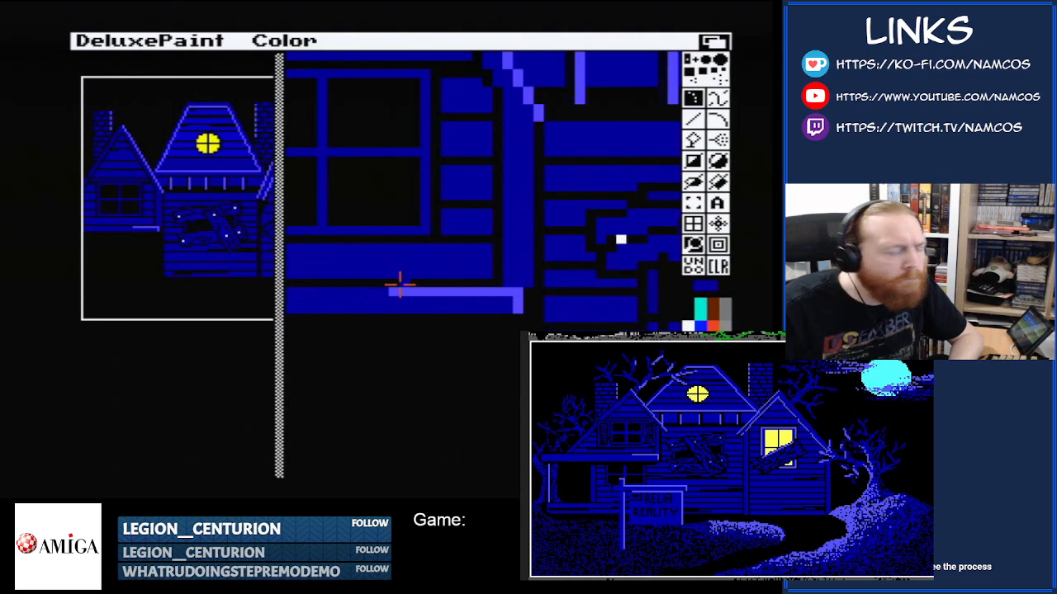
pyautogui.click(692, 244)
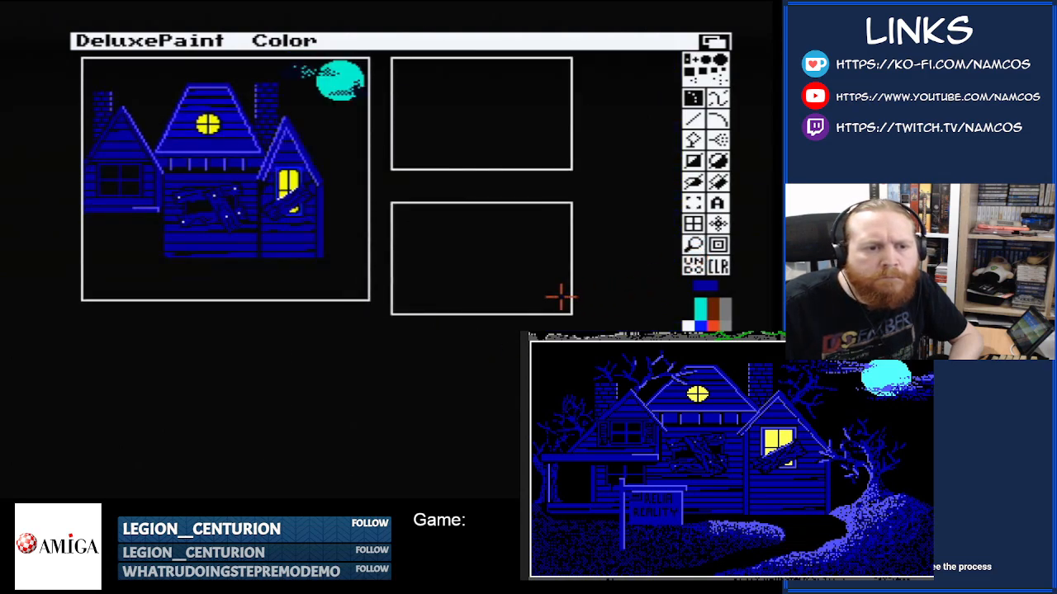
pyautogui.click(693, 245)
pyautogui.click(147, 206)
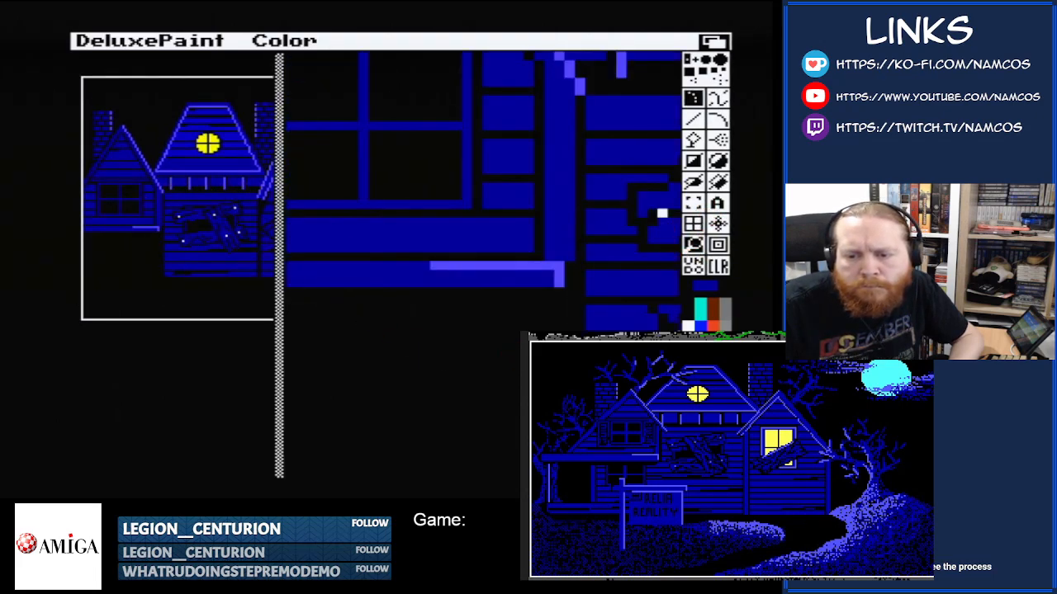
pyautogui.click(688, 365)
pyautogui.moveTo(566, 265); pyautogui.dragTo(565, 282)
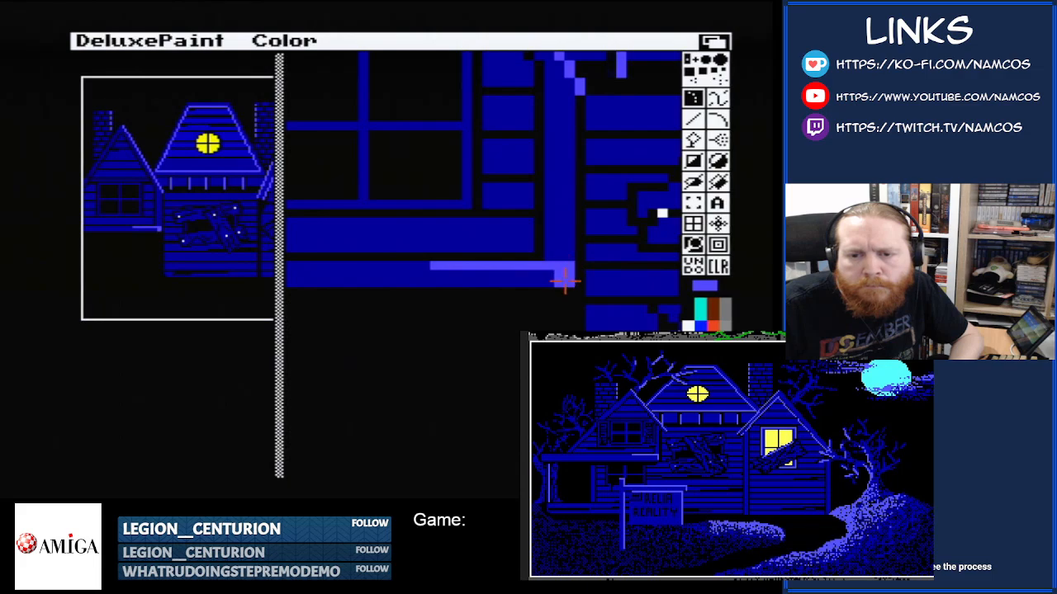
pyautogui.click(700, 351)
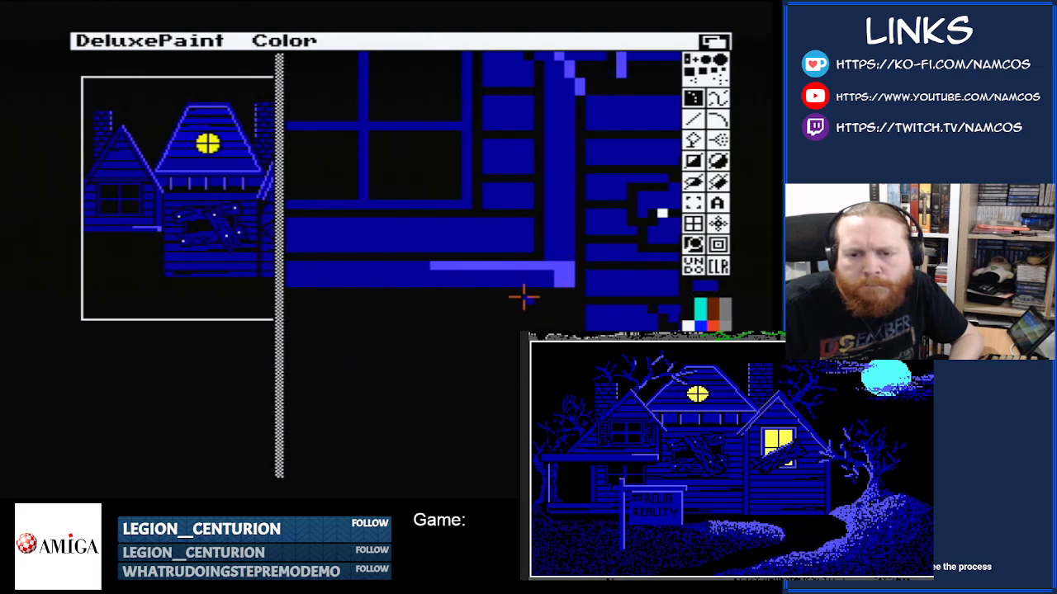
pyautogui.click(558, 274)
pyautogui.click(557, 281)
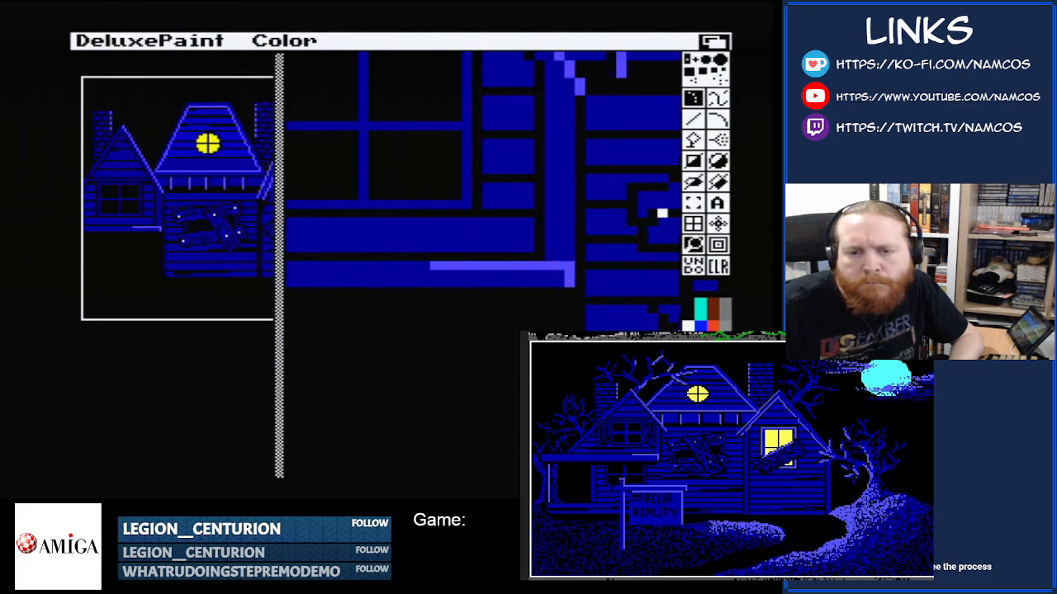
# - Thicken the band below the left gable's window downward in dark blue, across its full width from the corner post to the white border
pyautogui.click(693, 244)
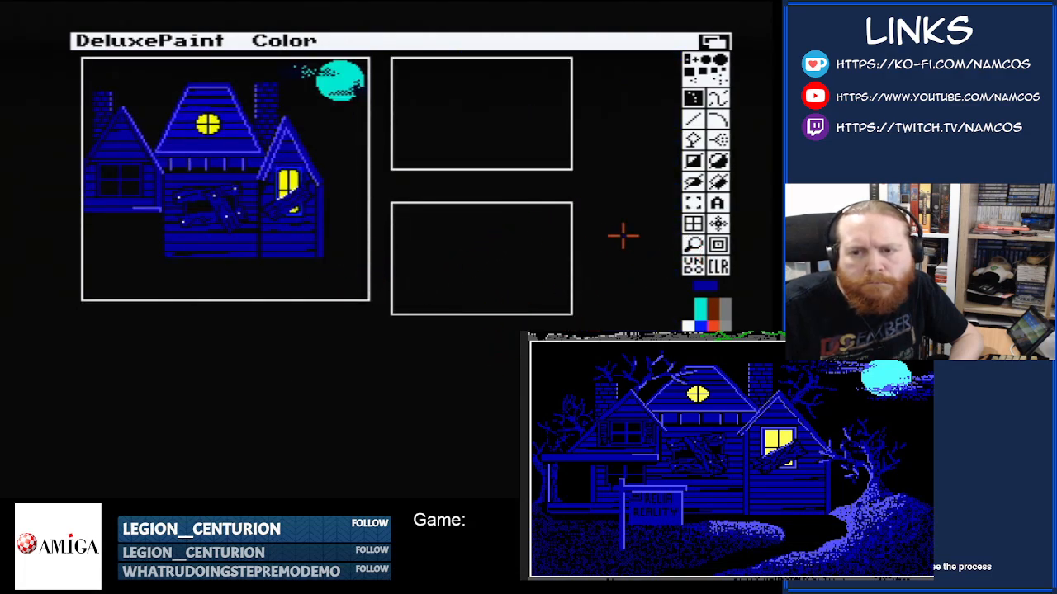
pyautogui.click(693, 203)
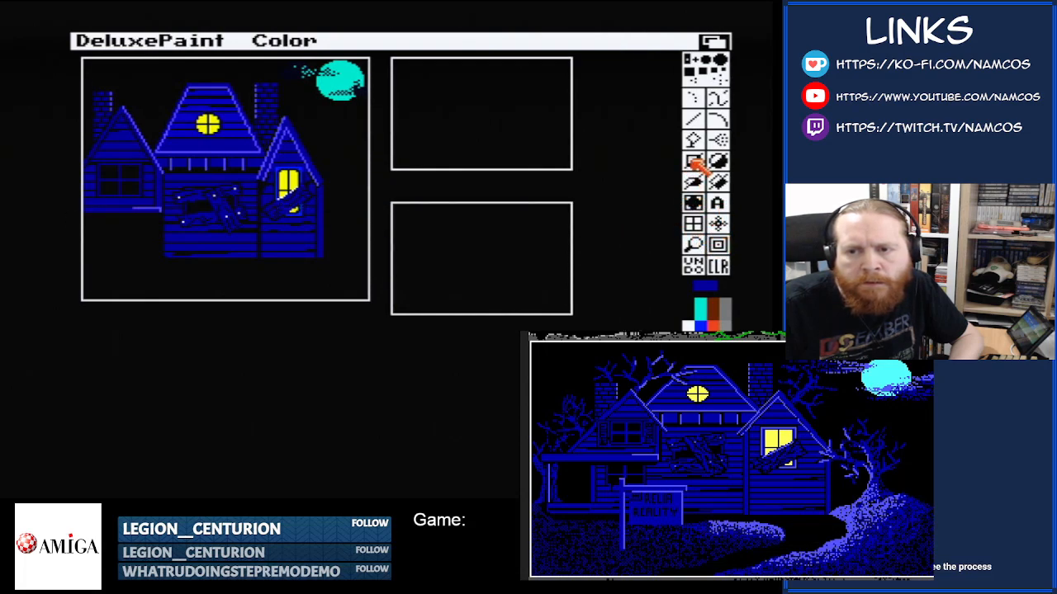
pyautogui.click(693, 244)
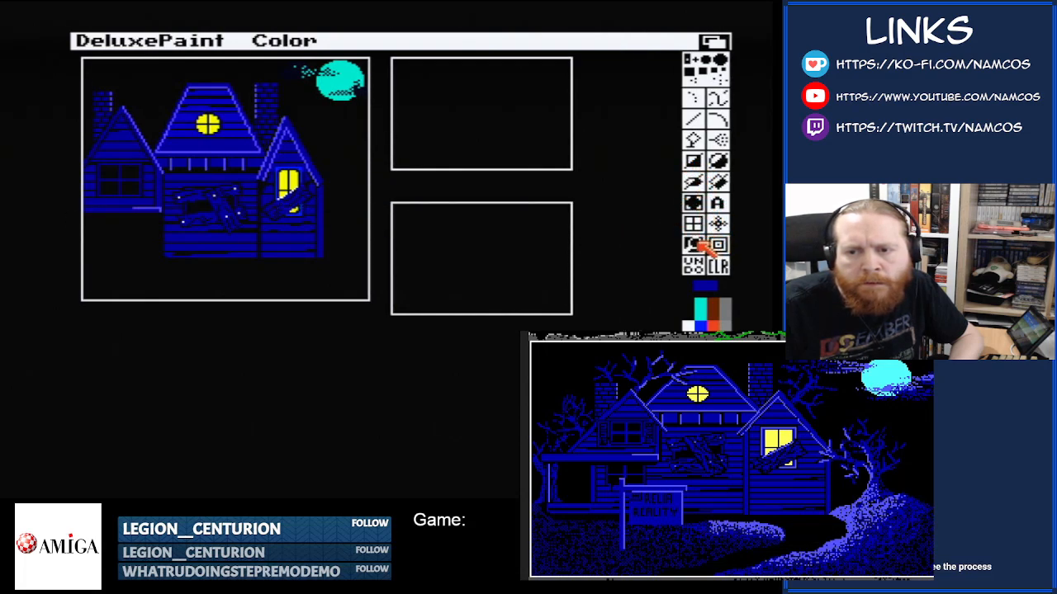
pyautogui.click(142, 211)
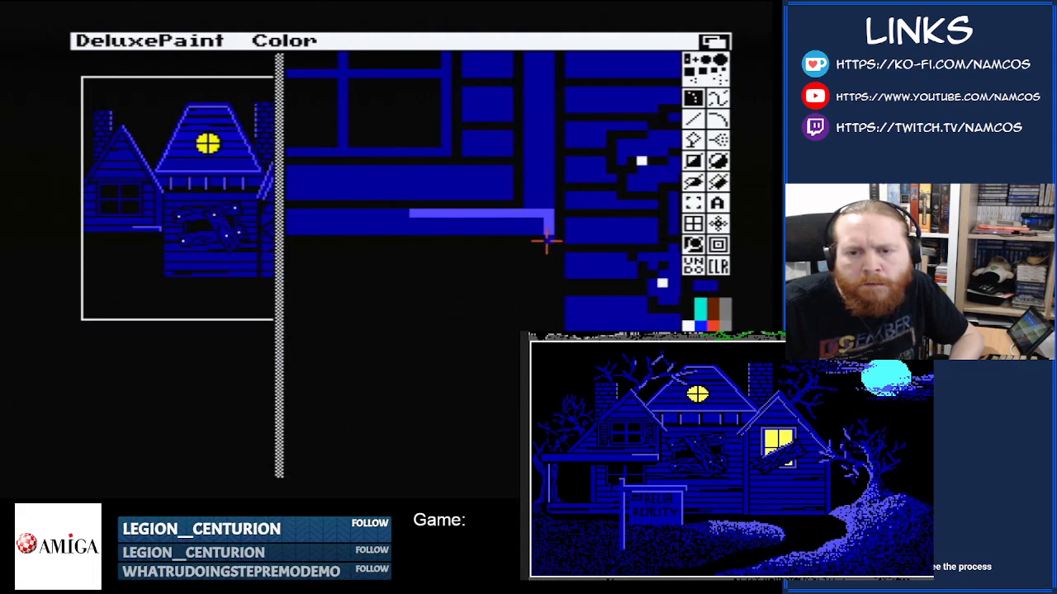
pyautogui.moveTo(546, 246); pyautogui.dragTo(527, 246)
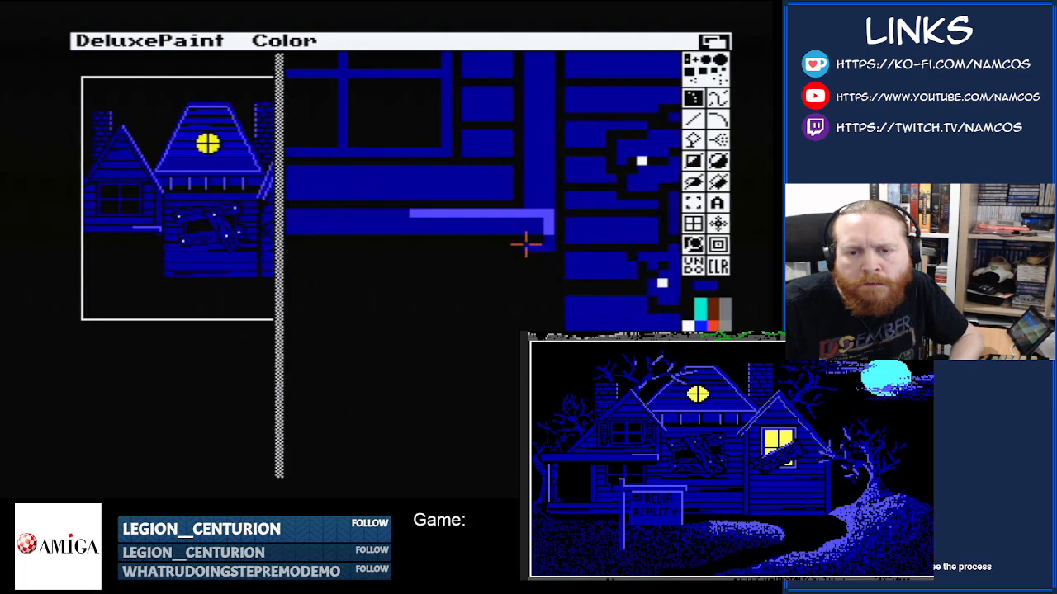
pyautogui.click(693, 161)
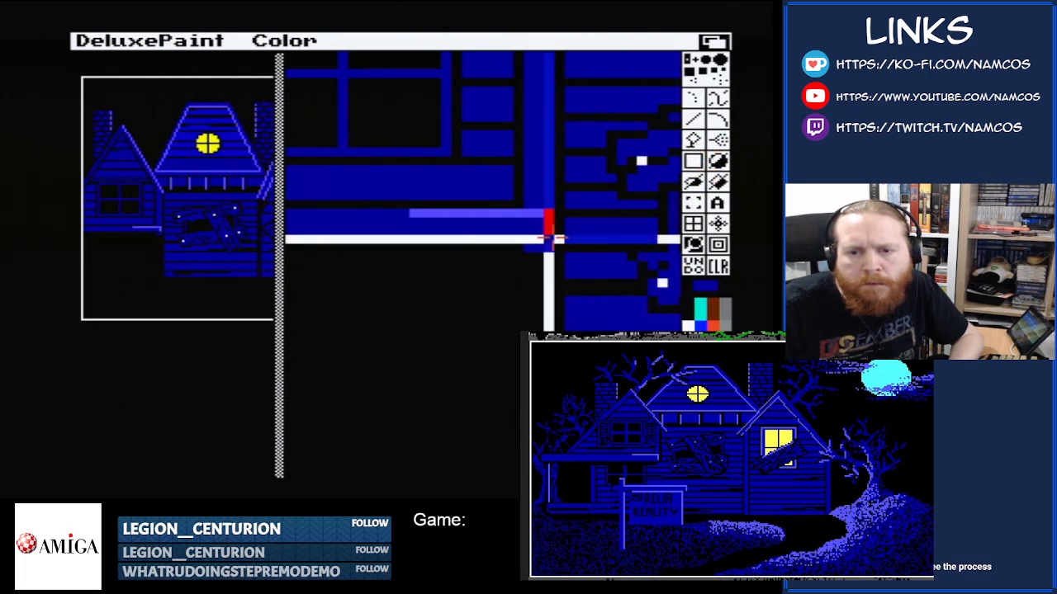
pyautogui.press('Left')
pyautogui.press('Left')
pyautogui.press('Left')
pyautogui.press('Left')
pyautogui.press('Left')
pyautogui.press('Left')
pyautogui.press('Left')
pyautogui.press('Left')
pyautogui.press('Left')
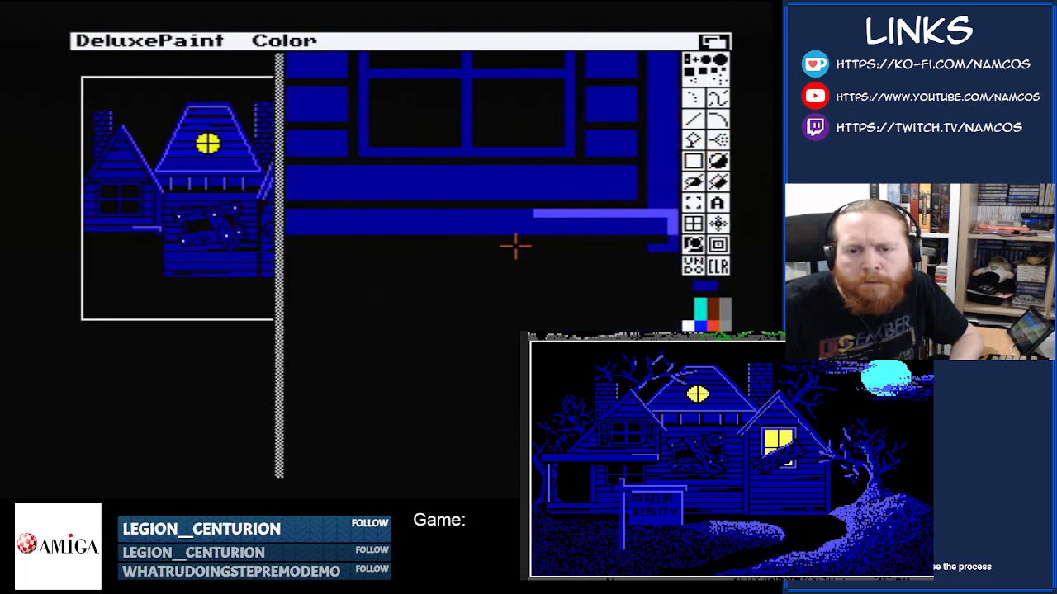
pyautogui.moveTo(515, 246); pyautogui.dragTo(353, 246)
# - Extend the light blue highlight on the band's right end down to its new lower edge
pyautogui.press('Right')
pyautogui.press('Right')
pyautogui.press('Right')
pyautogui.press('Right')
pyautogui.press('Right')
pyautogui.press('Right')
pyautogui.press('Right')
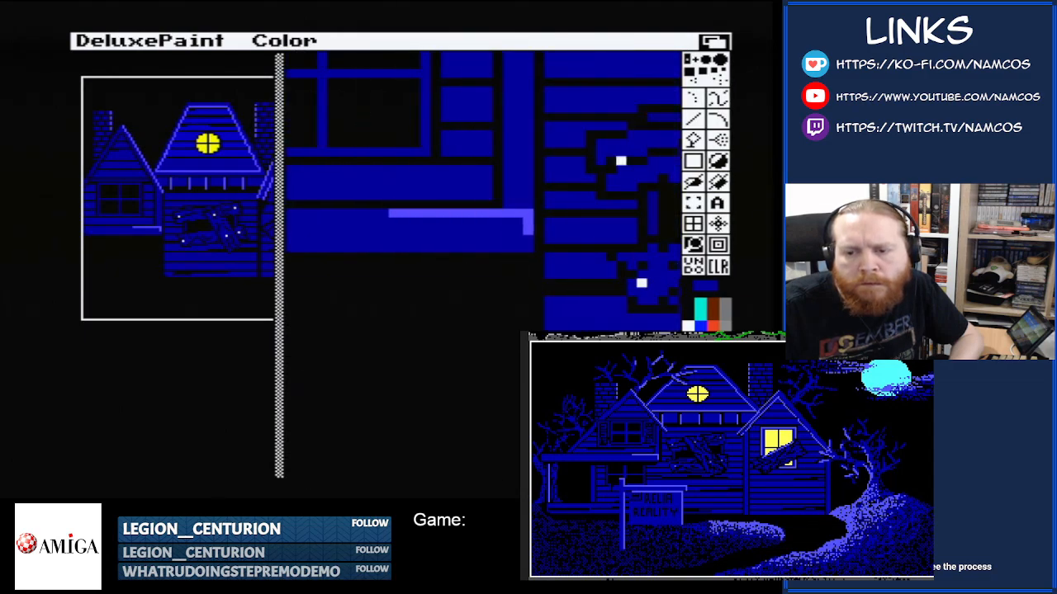
pyautogui.click(706, 363)
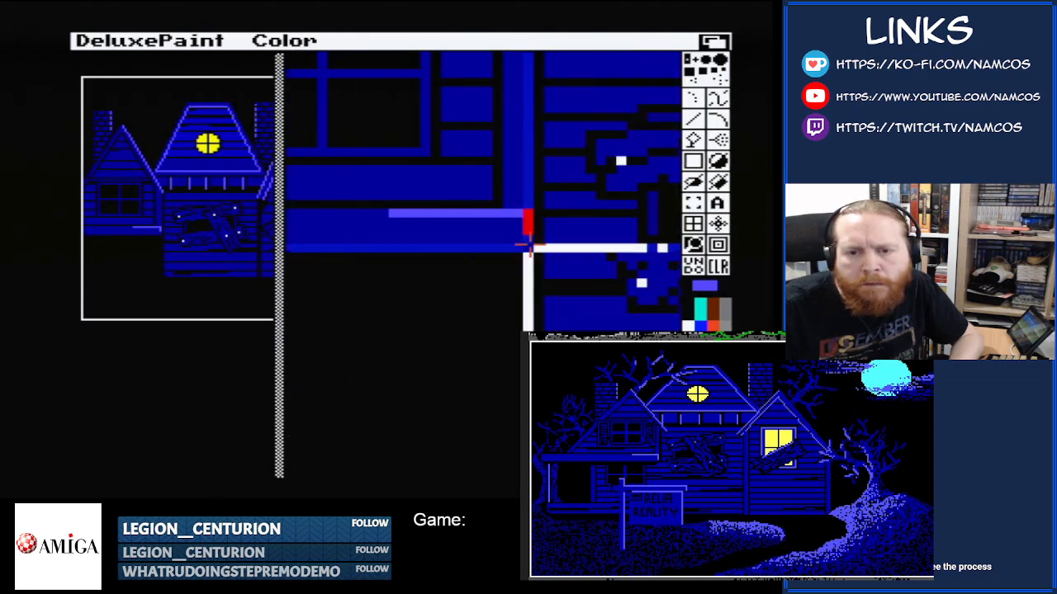
pyautogui.click(693, 98)
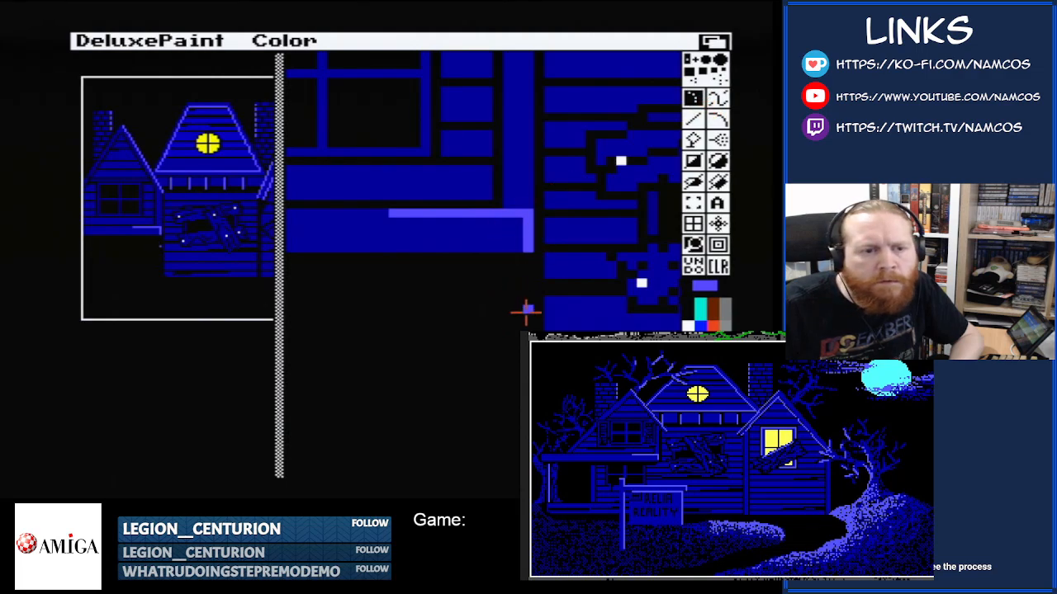
# - Save the picture as front-yard in DH1:CanDo!/Images, replacing the existing file
pyautogui.click(694, 244)
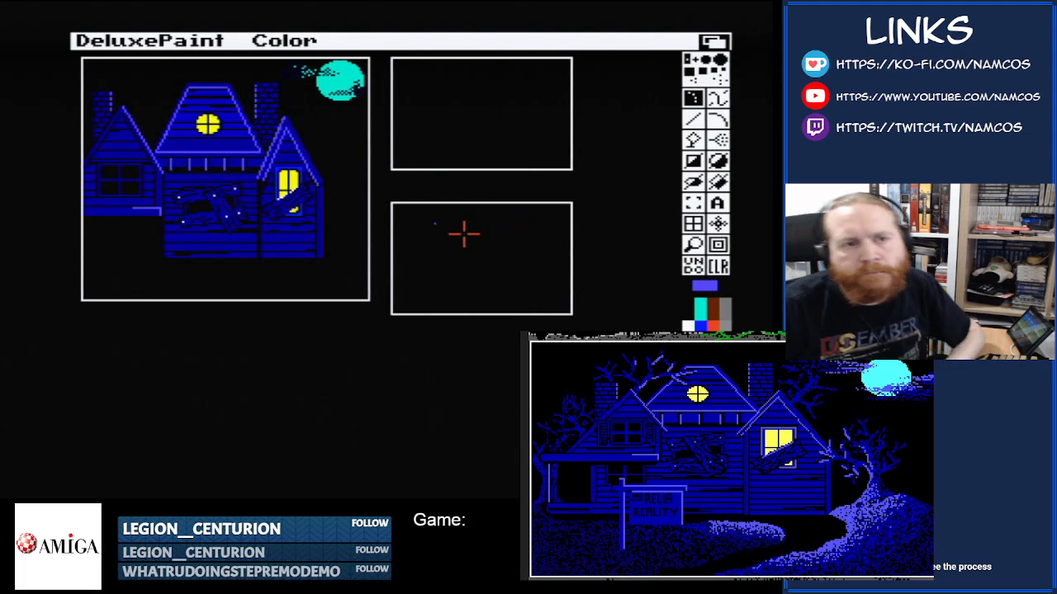
pyautogui.rightClick(187, 49)
pyautogui.rightClick(189, 80)
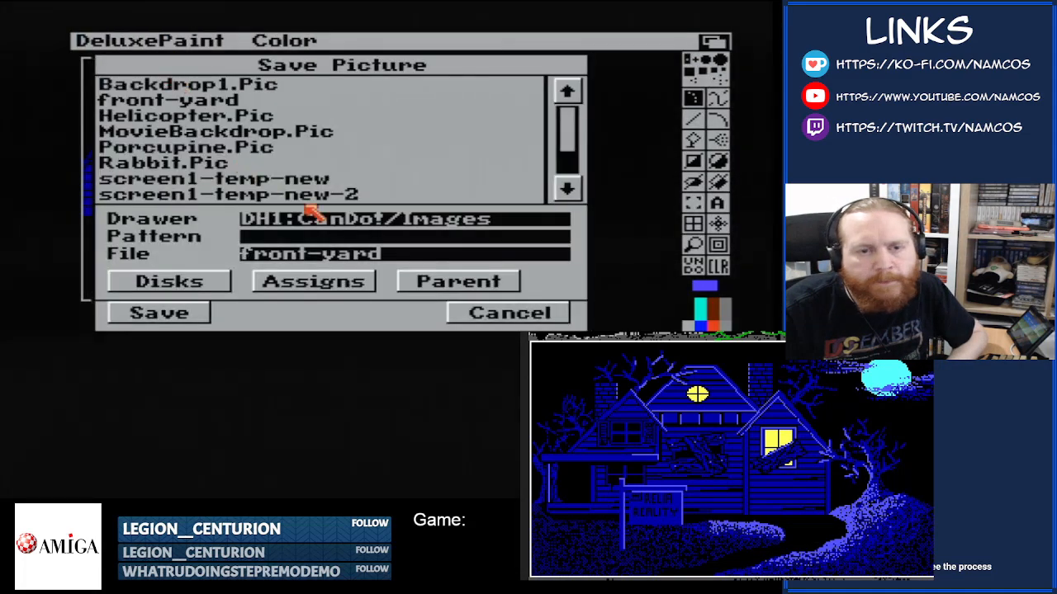
pyautogui.click(177, 313)
pyautogui.click(495, 296)
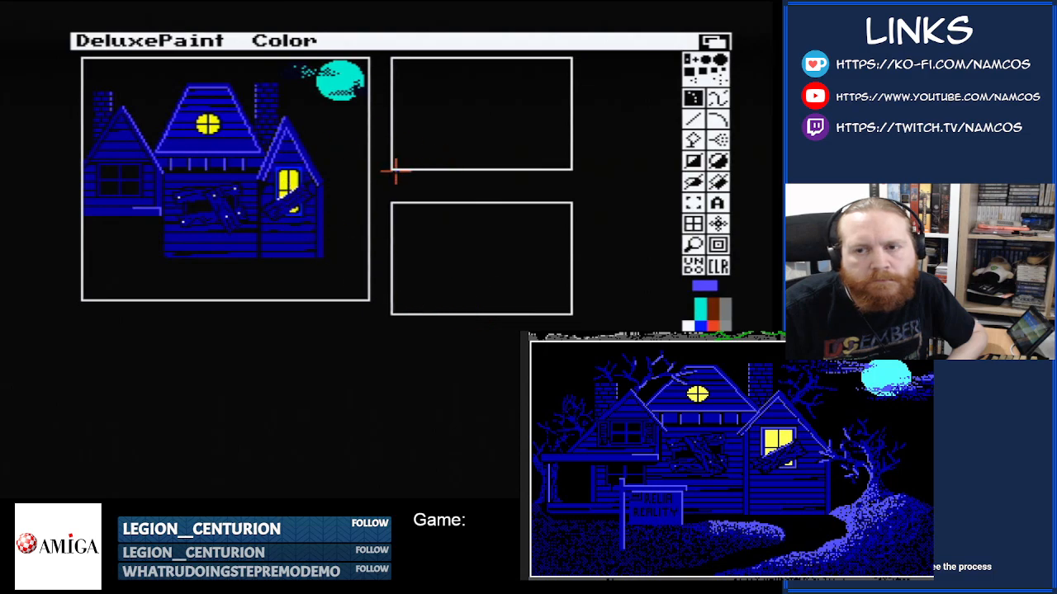
# - Fix the current picture as the background
pyautogui.rightClick(450, 50)
pyautogui.moveTo(524, 45)
pyautogui.moveTo(540, 100)
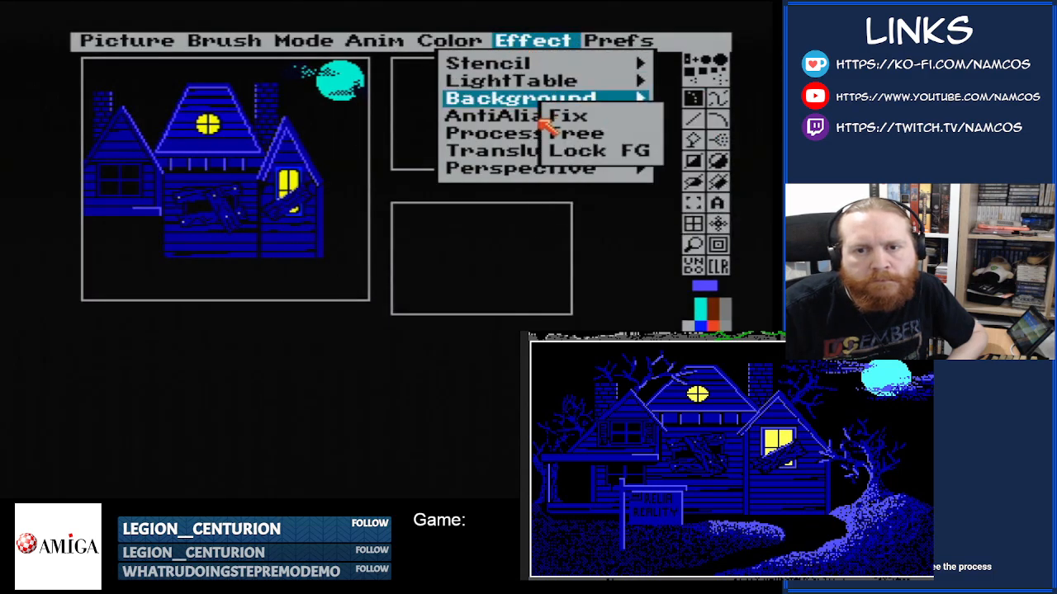
pyautogui.rightClick(580, 116)
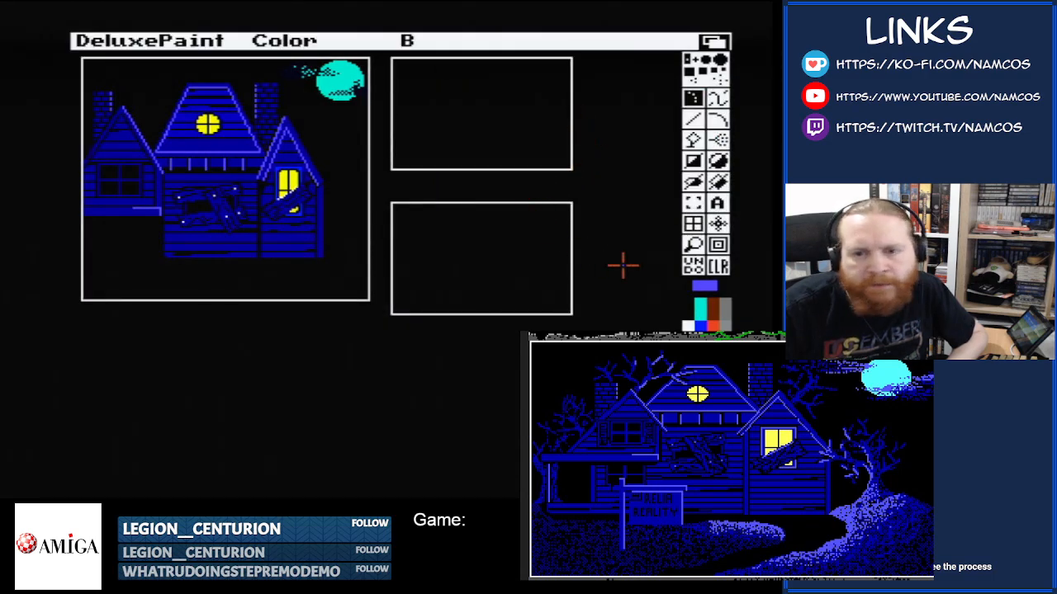
# - Magnify the left gable around its window and choose cyan as the drawing colour
pyautogui.click(693, 204)
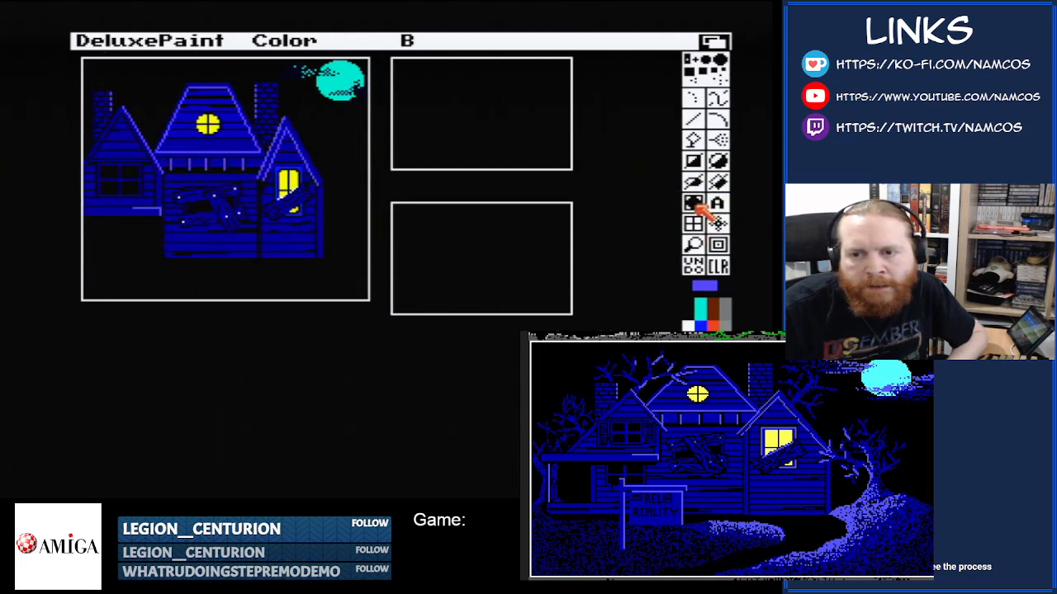
pyautogui.click(693, 244)
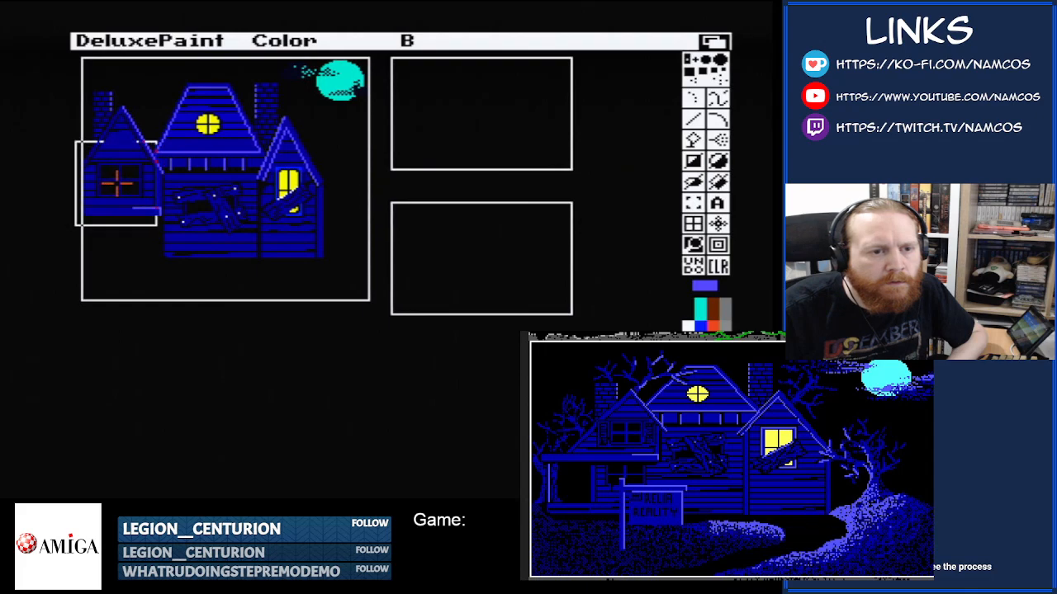
pyautogui.click(114, 180)
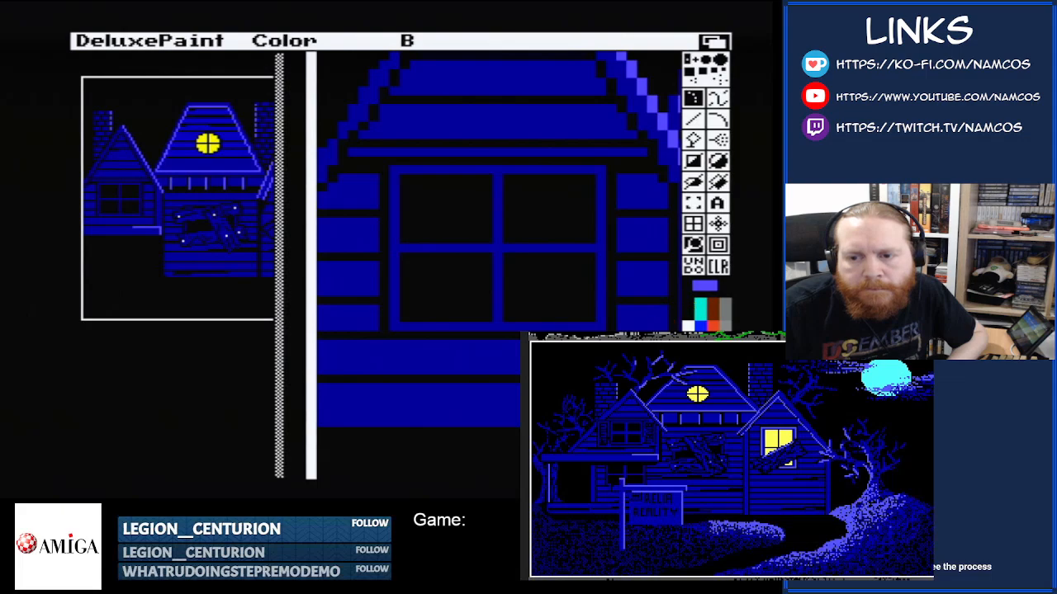
pyautogui.click(699, 312)
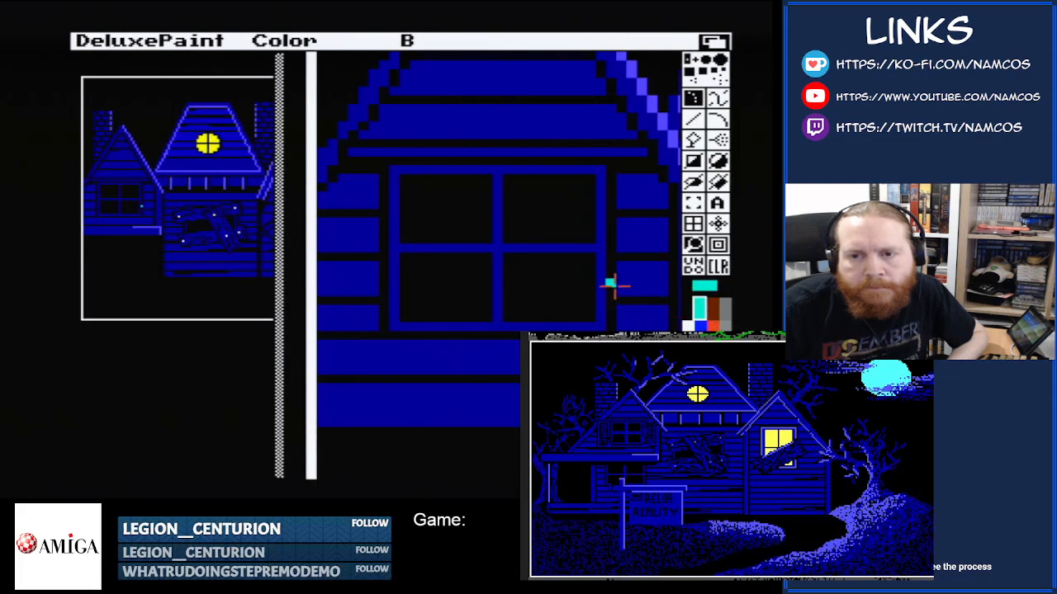
# - Draw tall cyan rectangle outlines as shutters on both sides of the four-pane window
pyautogui.click(694, 161)
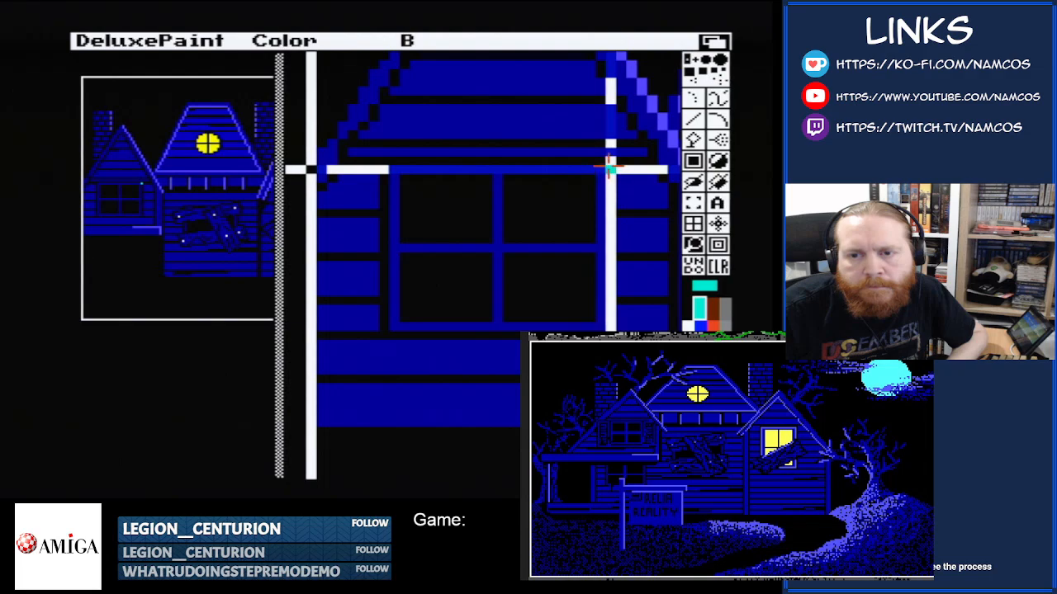
pyautogui.moveTo(608, 165); pyautogui.dragTo(675, 327)
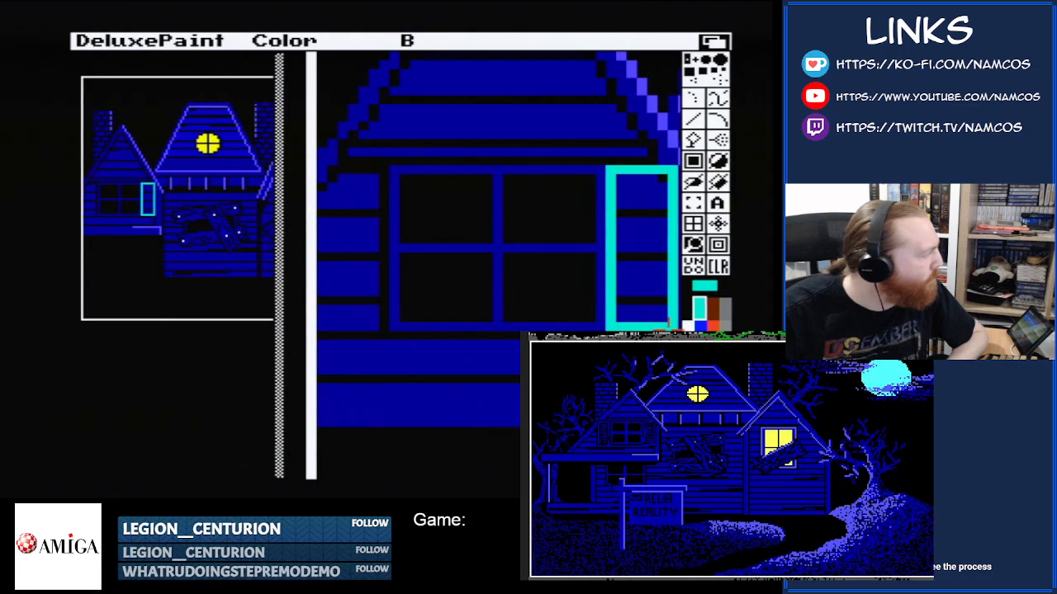
pyautogui.moveTo(669, 329); pyautogui.dragTo(670, 328)
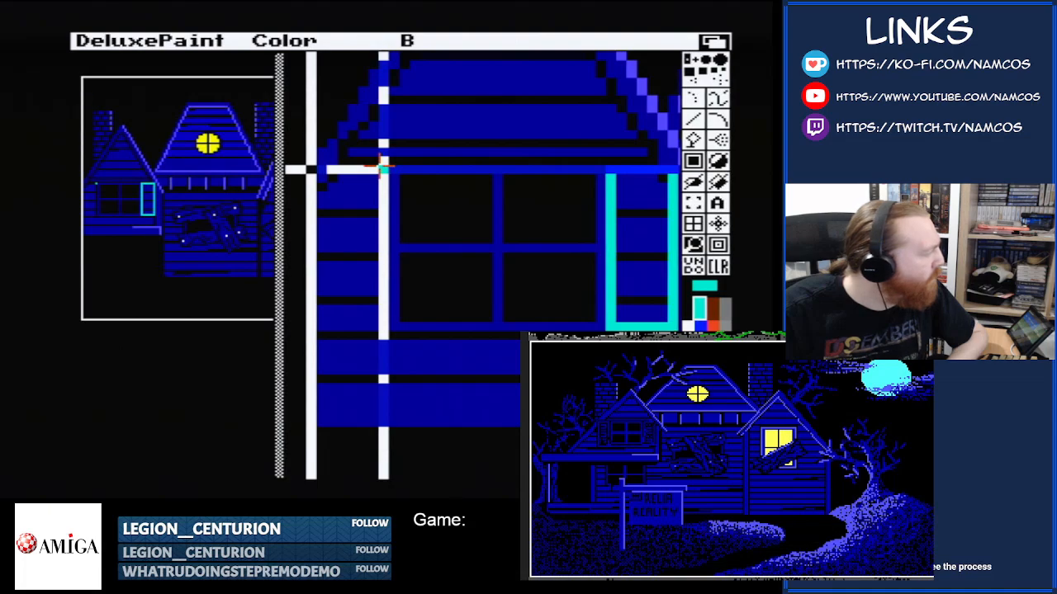
pyautogui.moveTo(379, 166); pyautogui.dragTo(317, 328)
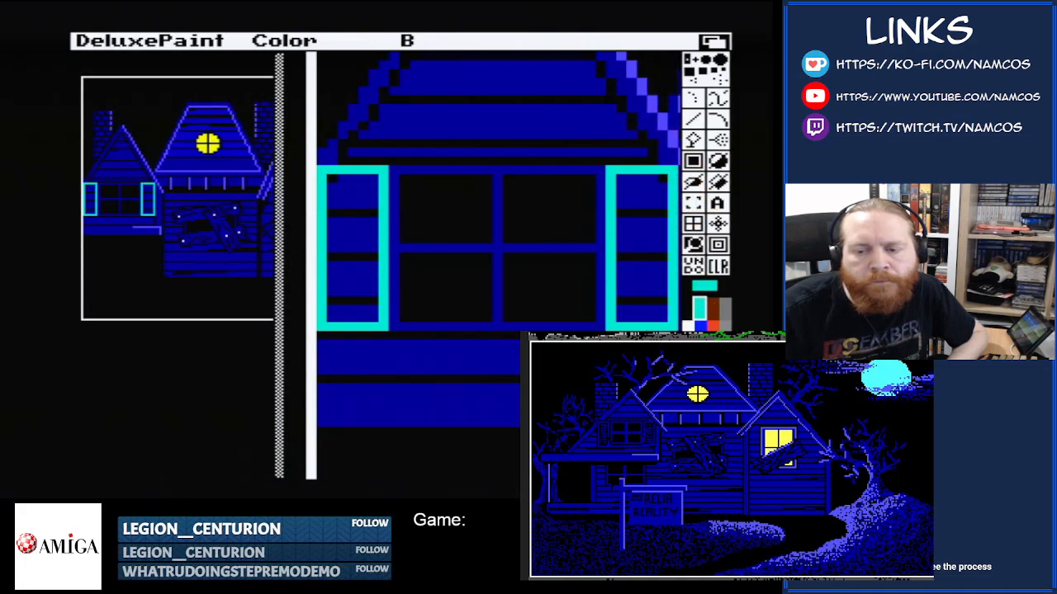
# - Fill the black gaps and the stray corner pixel inside the right shutter with dark blue
pyautogui.click(690, 358)
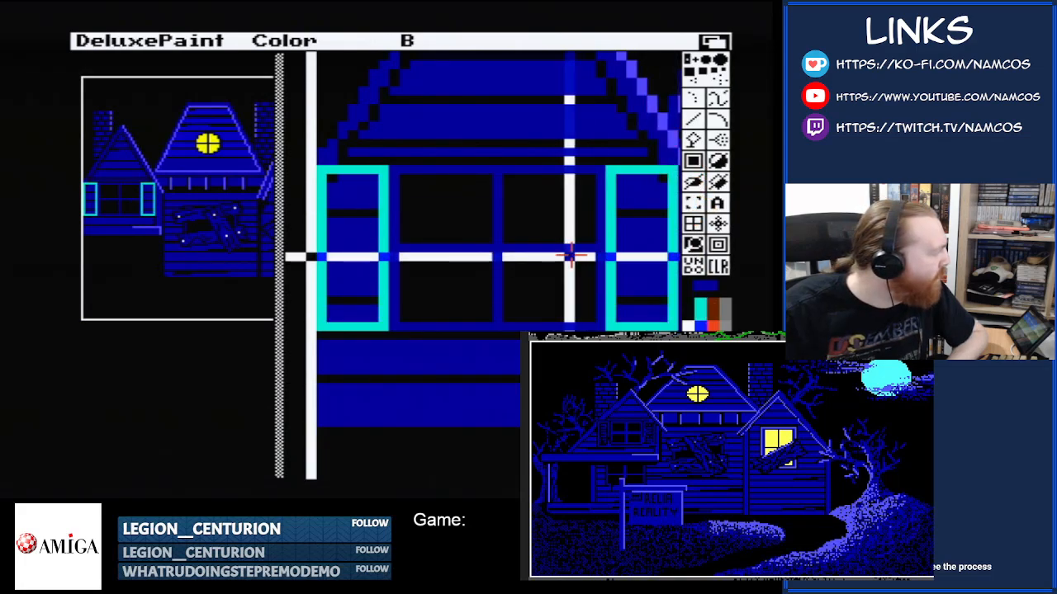
pyautogui.click(694, 102)
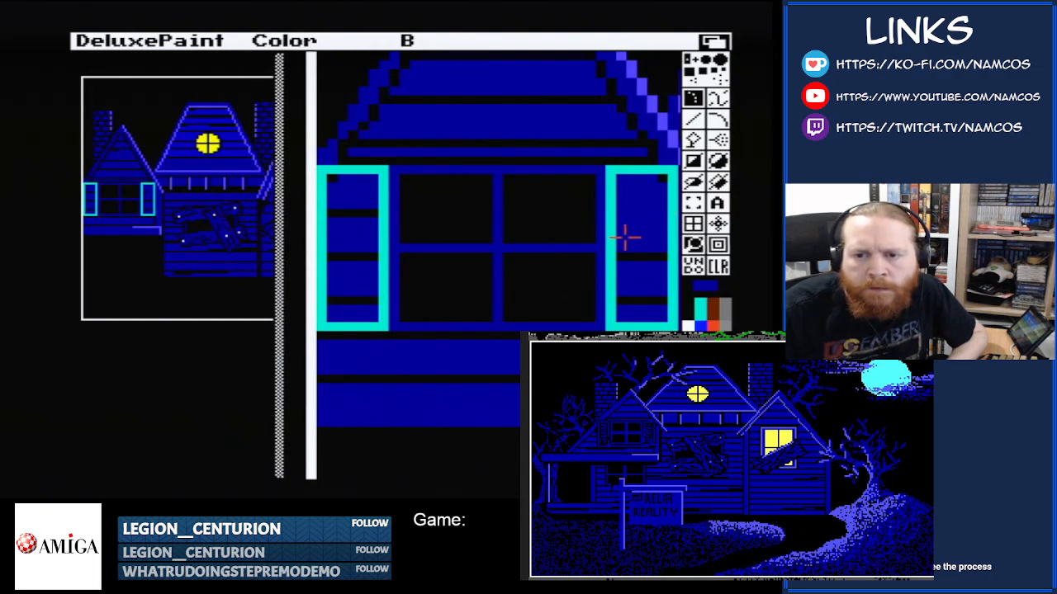
pyautogui.moveTo(622, 258); pyautogui.dragTo(660, 261)
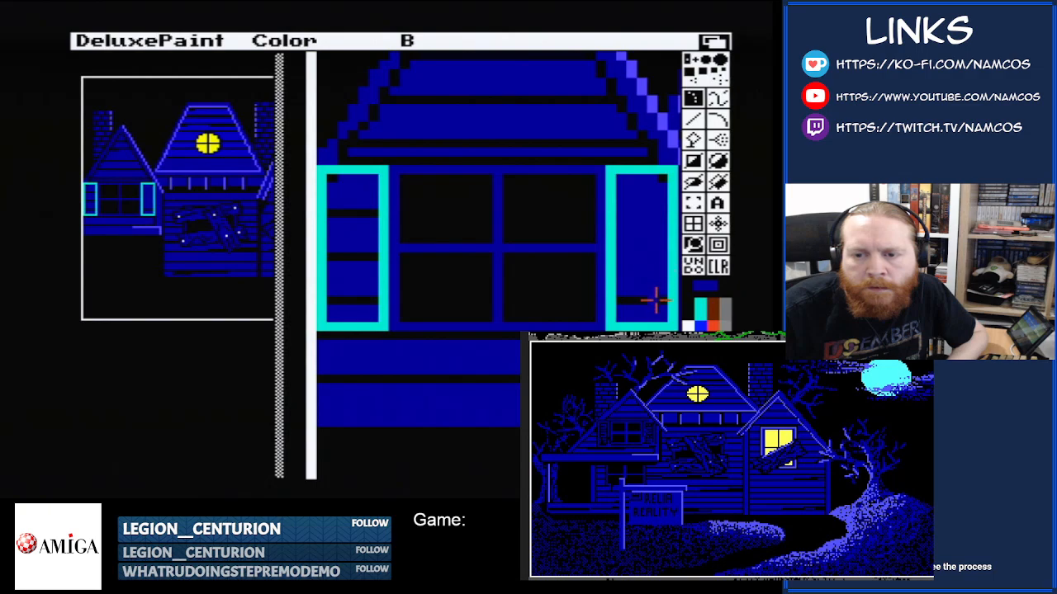
pyautogui.moveTo(655, 300); pyautogui.dragTo(621, 298)
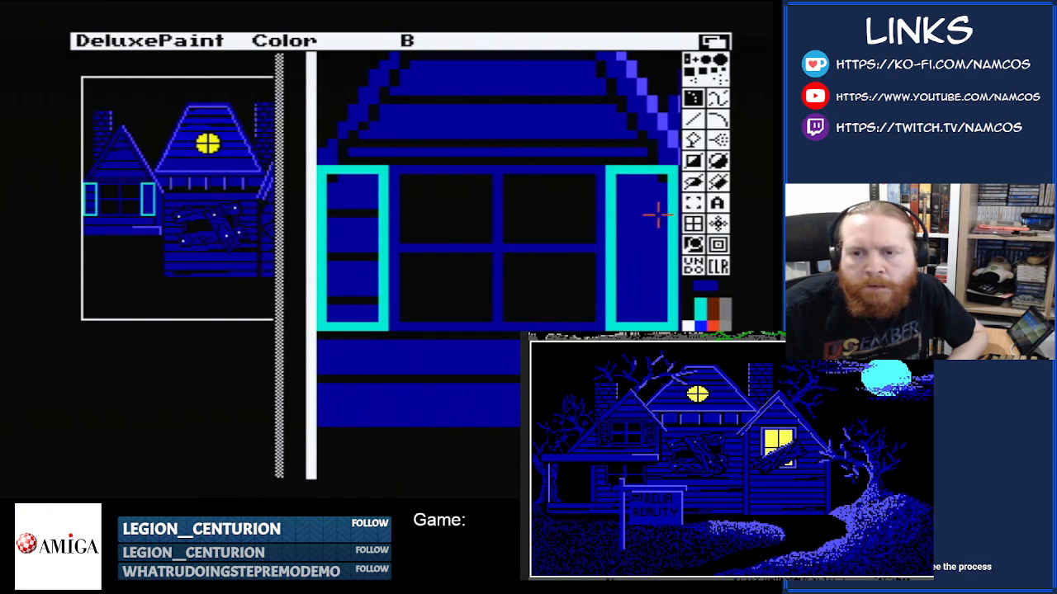
pyautogui.click(661, 180)
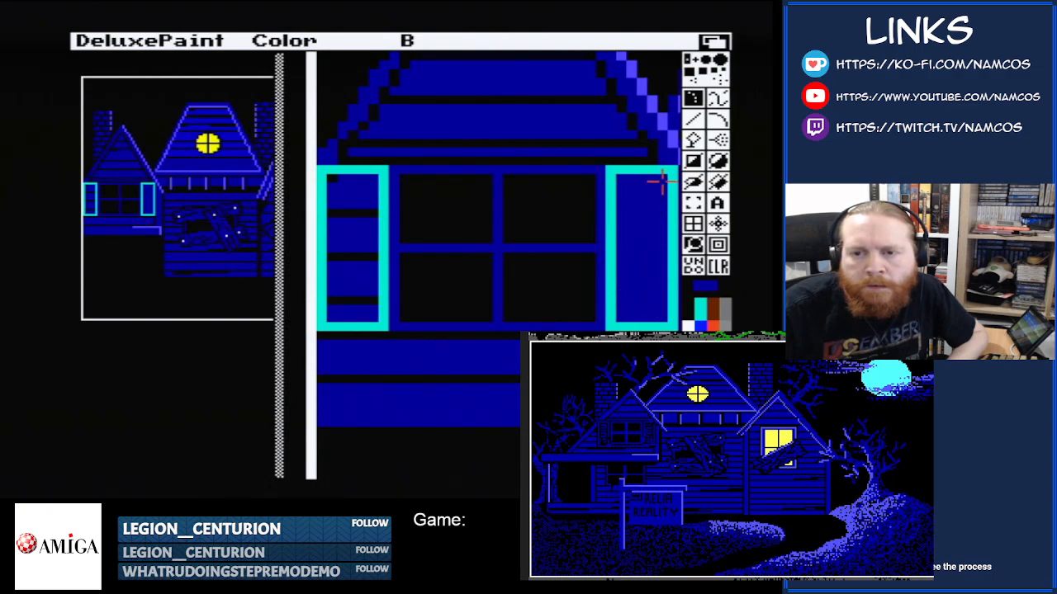
# - Draw a black inner border and black slat details inside the right shutter
pyautogui.click(687, 307)
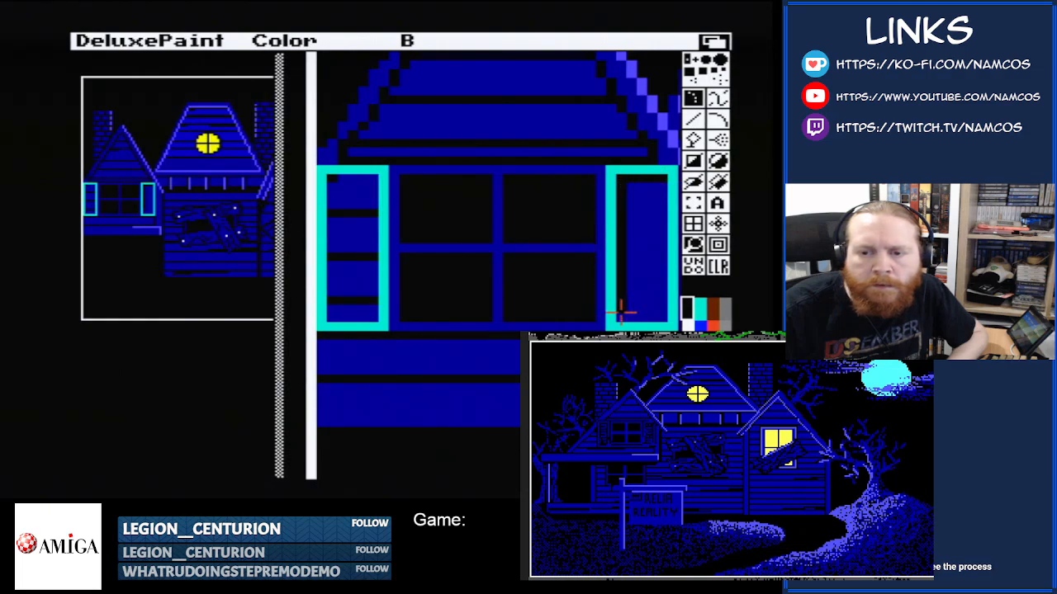
pyautogui.moveTo(621, 311); pyautogui.dragTo(656, 316)
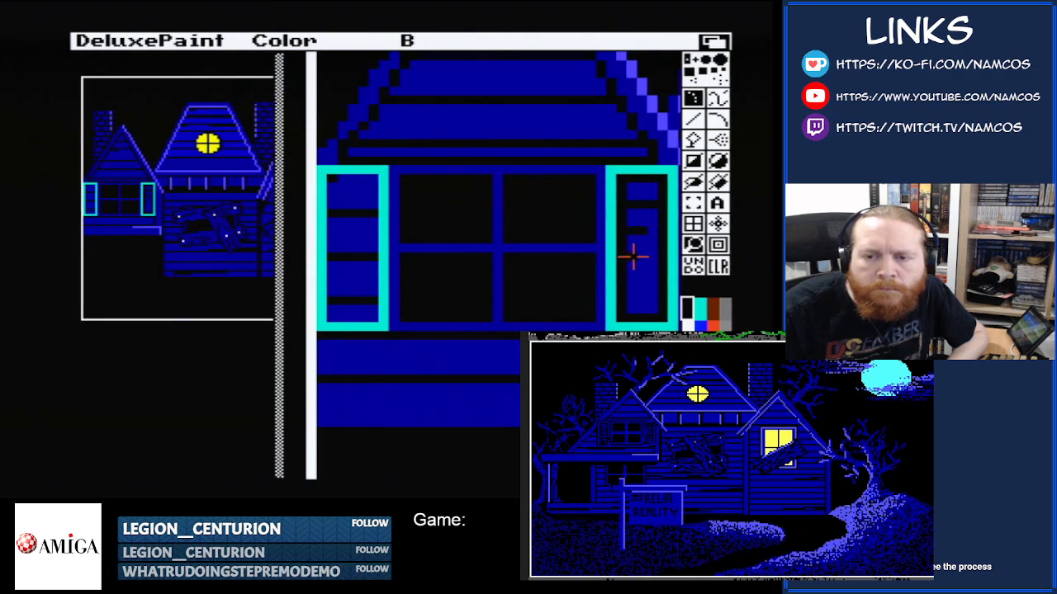
pyautogui.moveTo(633, 256)
pyautogui.mouseDown()
pyautogui.moveTo(652, 257)
pyautogui.moveTo(641, 283)
pyautogui.mouseUp()
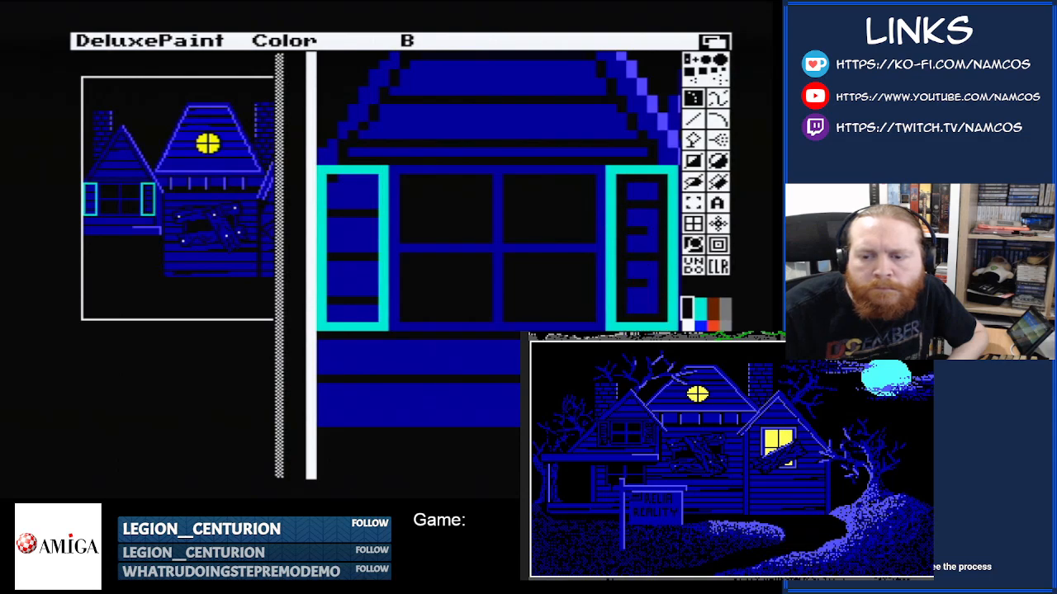
# - Repaint the right shutter's cyan outline dark blue and add a dark blue vertical line inside the window's right edge
pyautogui.click(689, 355)
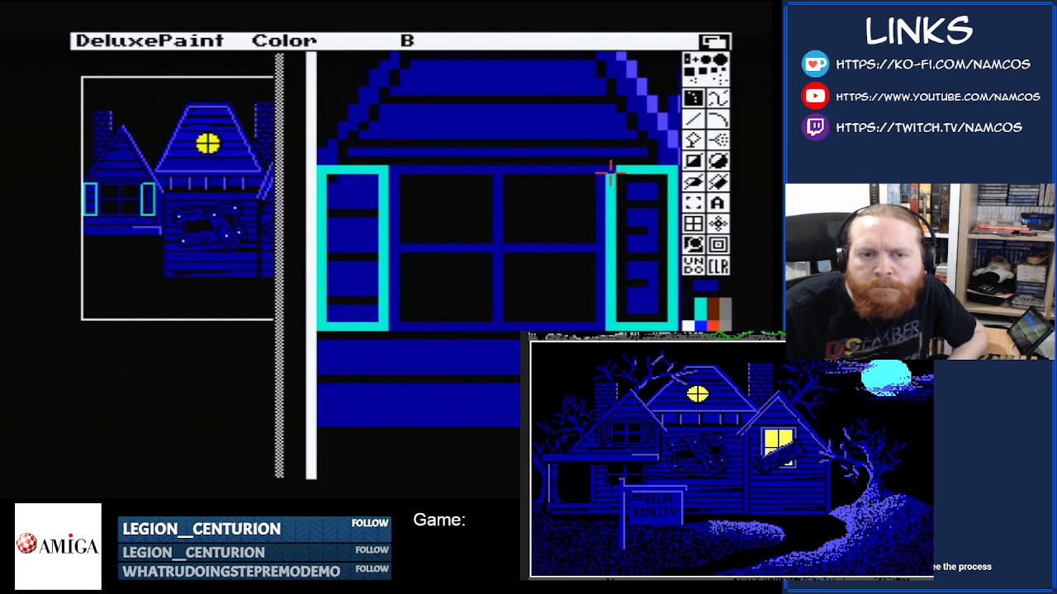
pyautogui.moveTo(609, 173)
pyautogui.mouseDown()
pyautogui.moveTo(607, 322)
pyautogui.moveTo(670, 324)
pyautogui.moveTo(675, 178)
pyautogui.moveTo(620, 168)
pyautogui.mouseUp()
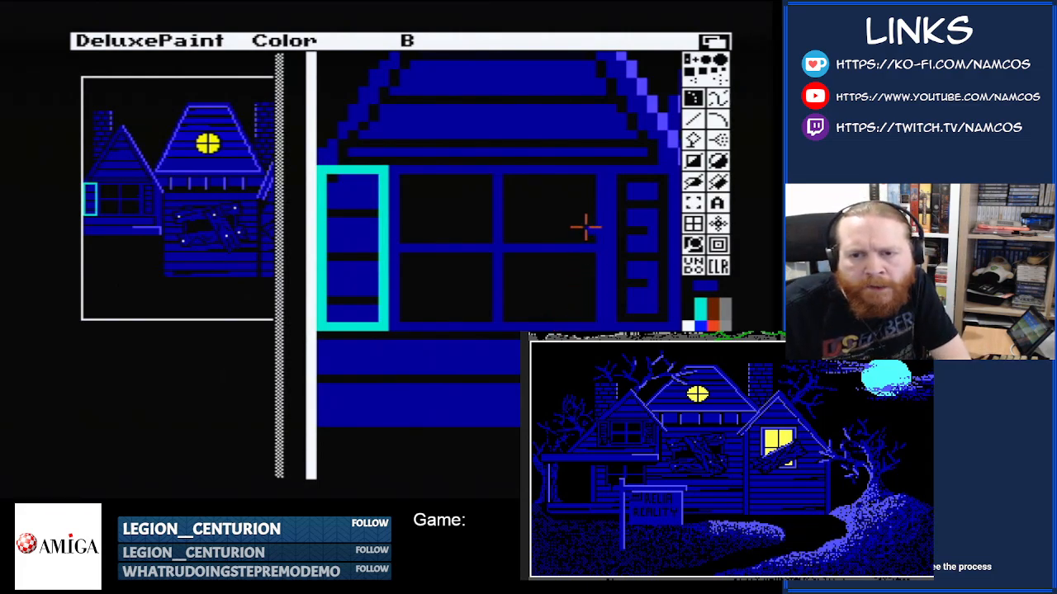
pyautogui.moveTo(587, 177); pyautogui.dragTo(589, 319)
# - Paint a black vertical gap between the window frame and the right shutter, refilling its lower part with dark blue
pyautogui.click(688, 309)
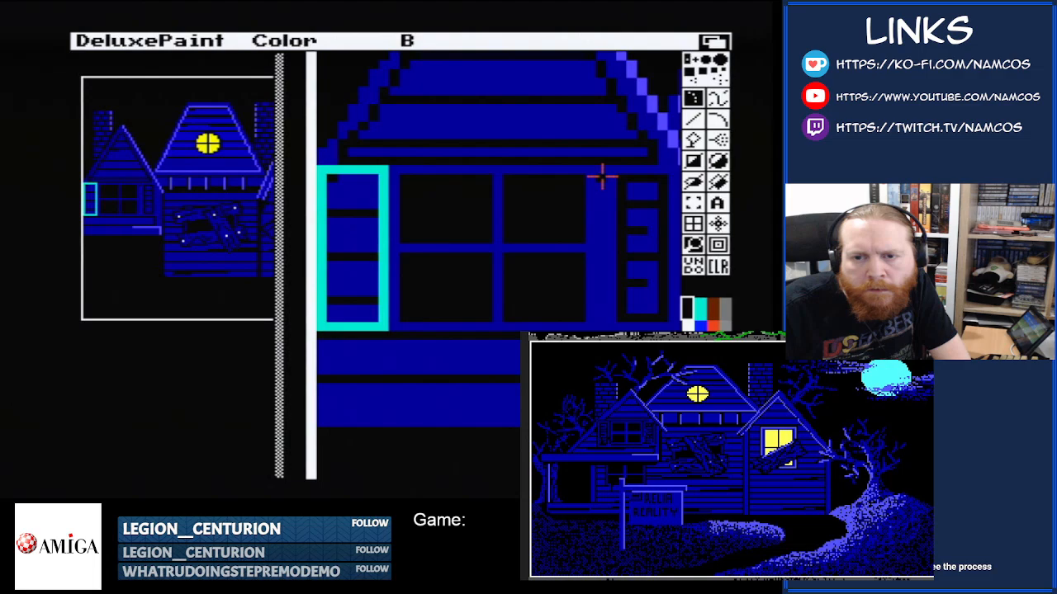
pyautogui.moveTo(602, 176); pyautogui.dragTo(599, 313)
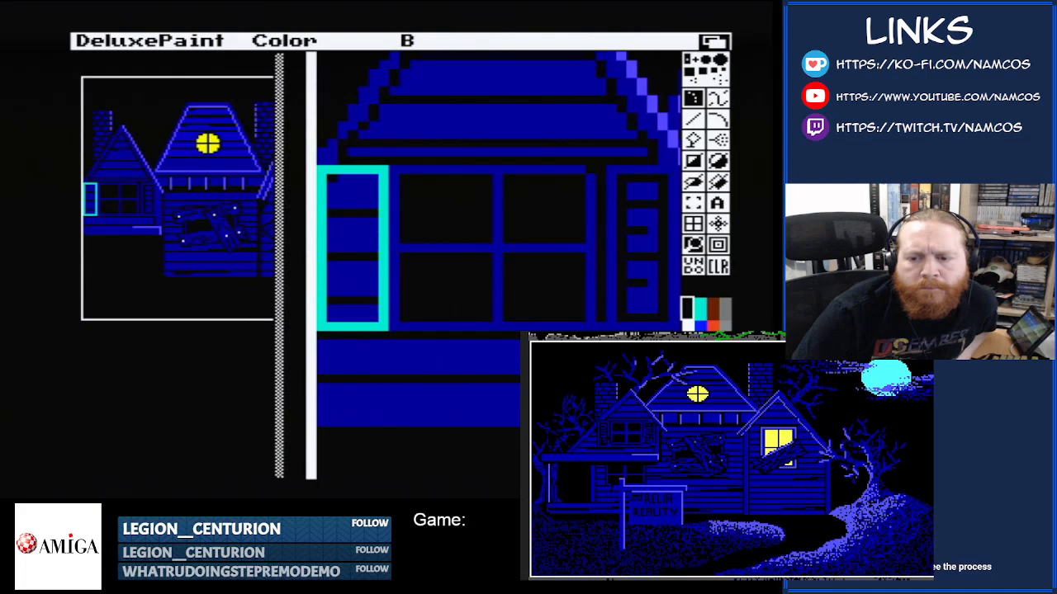
pyautogui.click(701, 354)
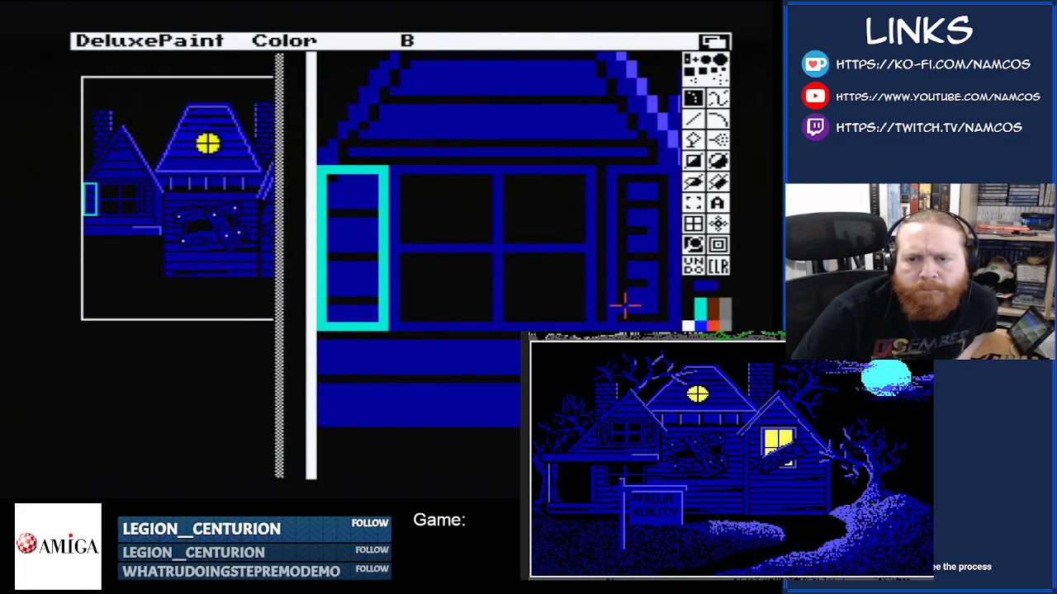
pyautogui.moveTo(625, 305)
pyautogui.mouseDown()
pyautogui.moveTo(606, 324)
pyautogui.moveTo(598, 317)
pyautogui.moveTo(602, 200)
pyautogui.mouseUp()
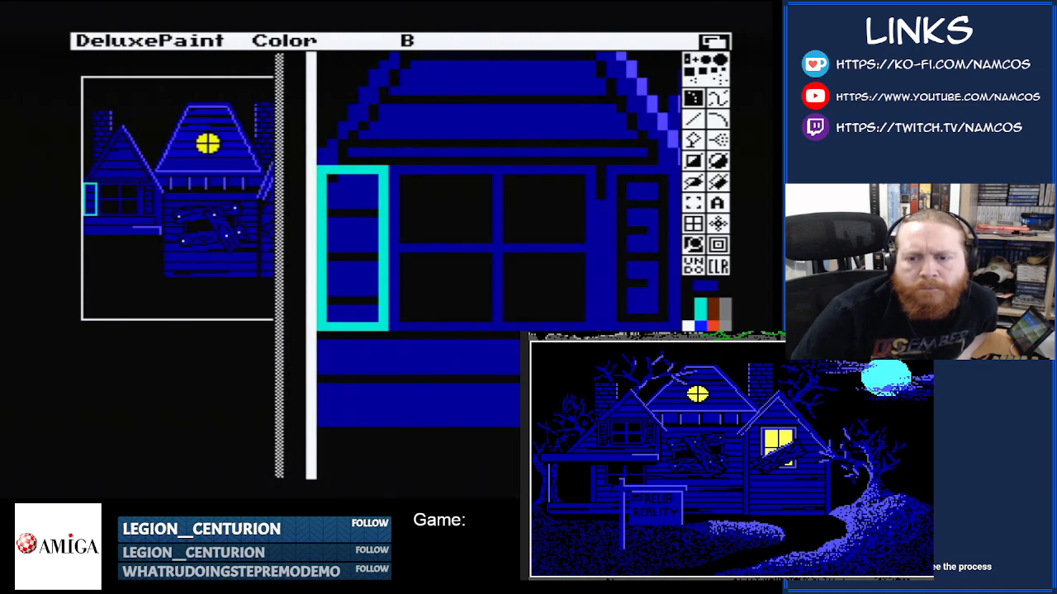
# - Paint the left shutter's cyan outline black and fill the notch in its upper-left corner with dark blue
pyautogui.click(688, 307)
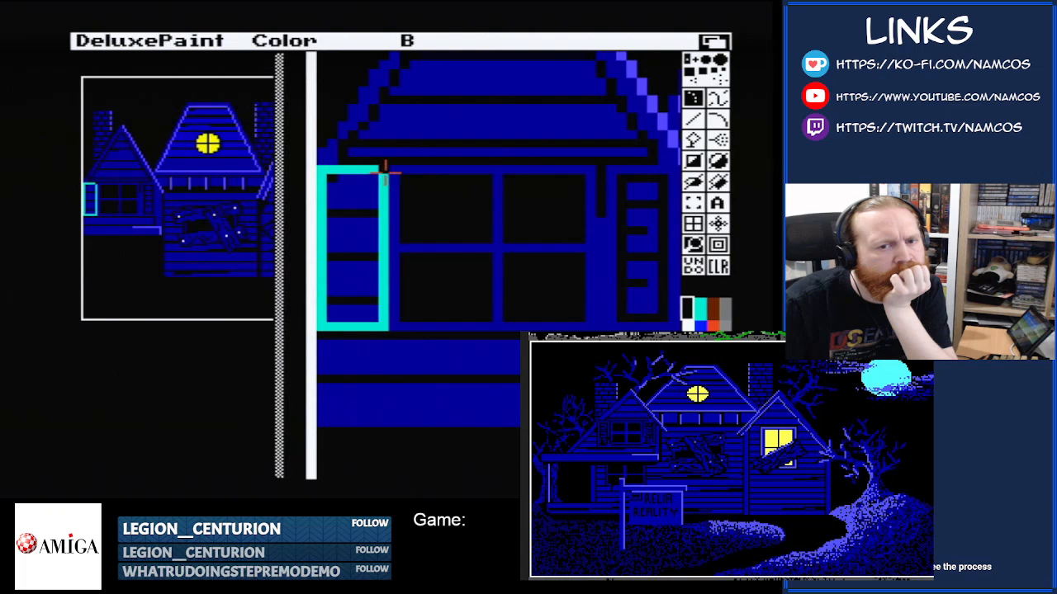
pyautogui.moveTo(385, 171)
pyautogui.mouseDown()
pyautogui.moveTo(383, 326)
pyautogui.moveTo(322, 327)
pyautogui.moveTo(323, 171)
pyautogui.moveTo(372, 171)
pyautogui.mouseUp()
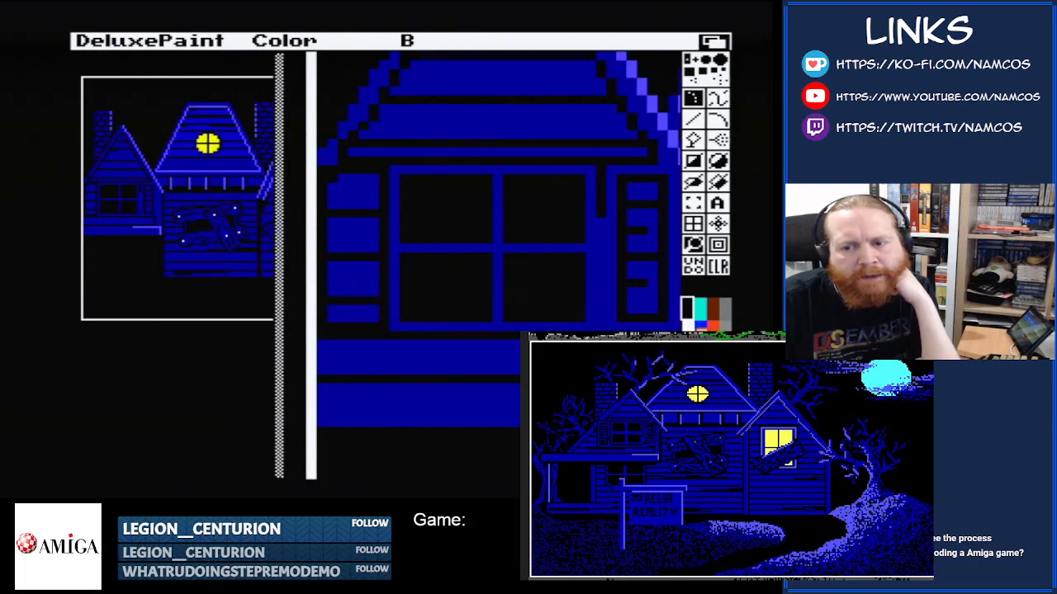
pyautogui.click(701, 376)
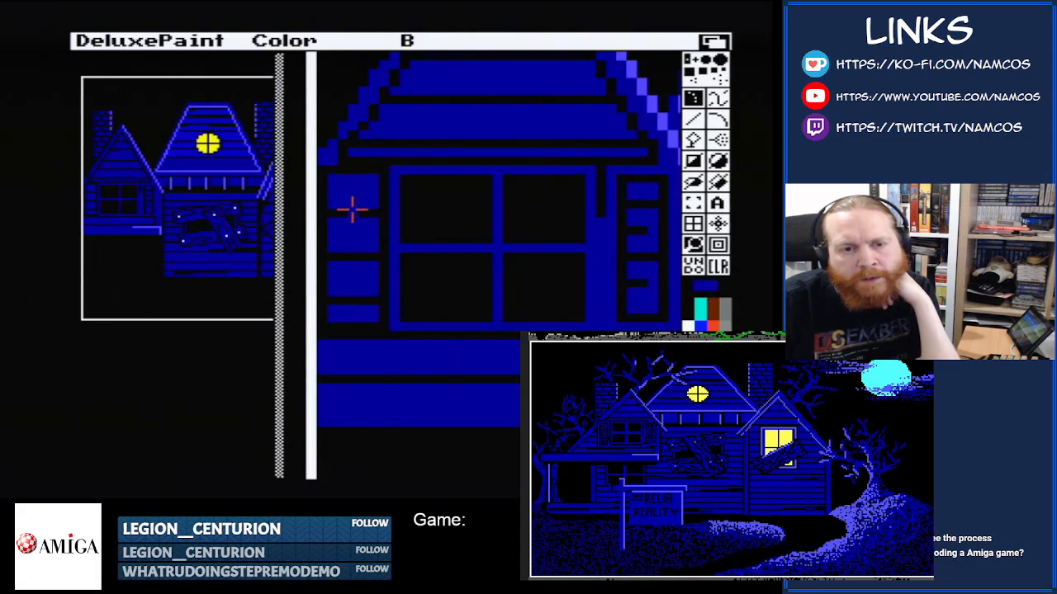
# - Draw a black slat line near the left shutter's top and fill the old black gaps below it with dark blue
pyautogui.click(686, 311)
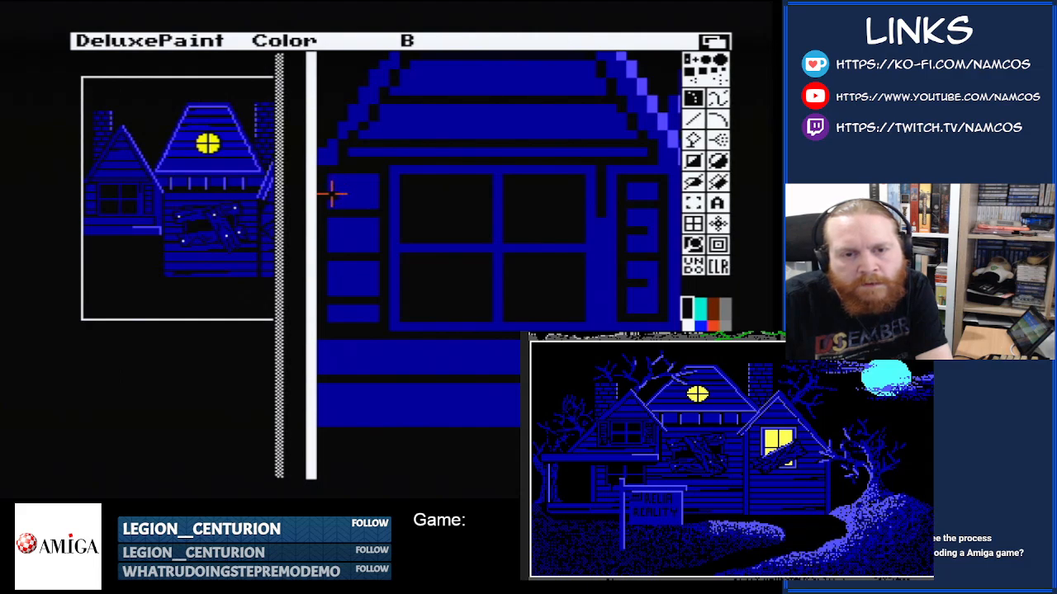
pyautogui.moveTo(332, 195); pyautogui.dragTo(369, 196)
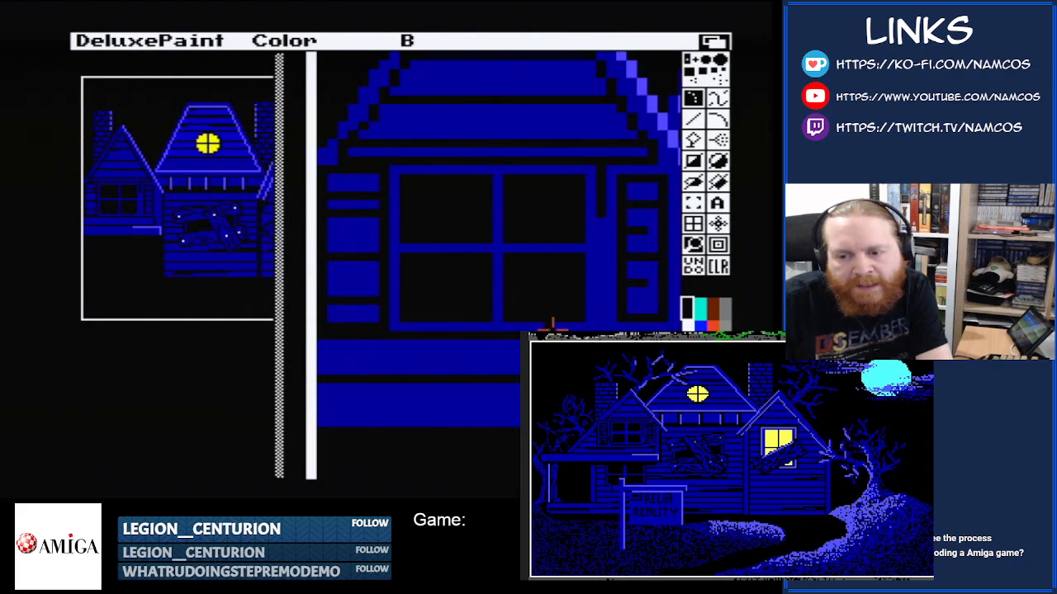
pyautogui.click(700, 355)
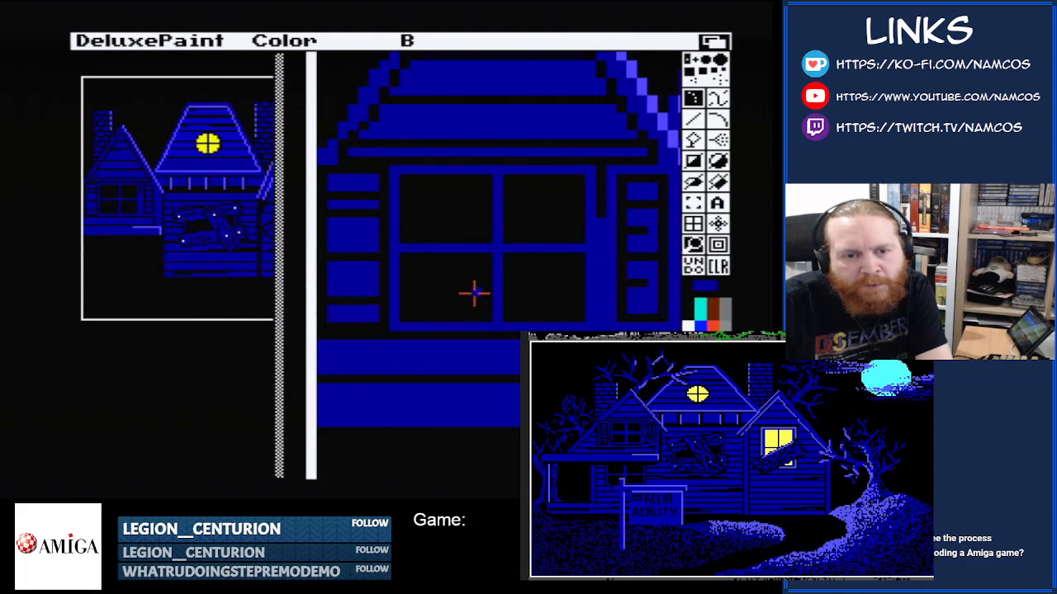
pyautogui.moveTo(332, 211); pyautogui.dragTo(373, 211)
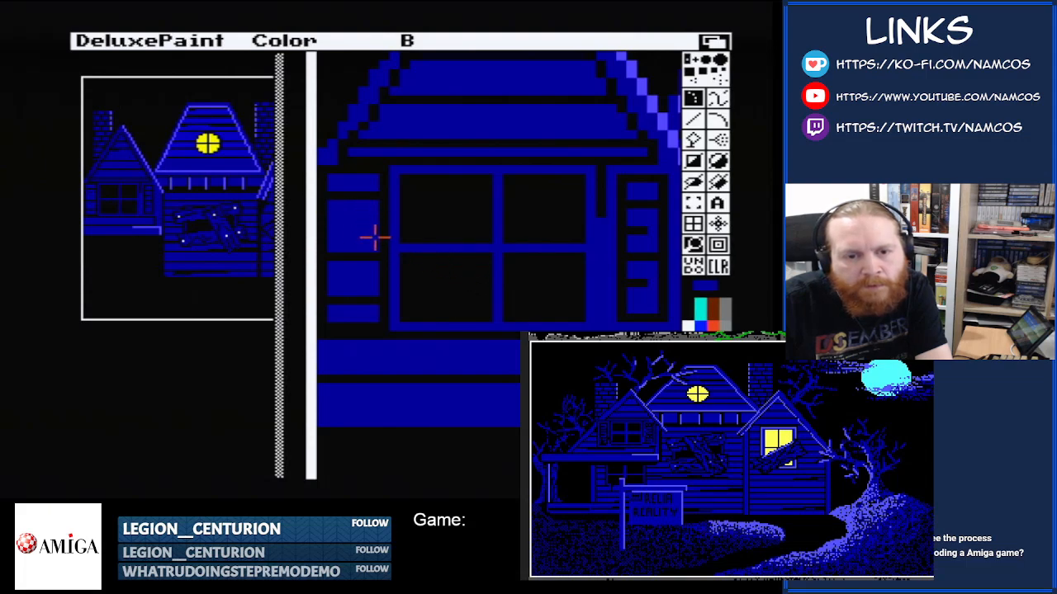
pyautogui.moveTo(370, 252); pyautogui.dragTo(338, 258)
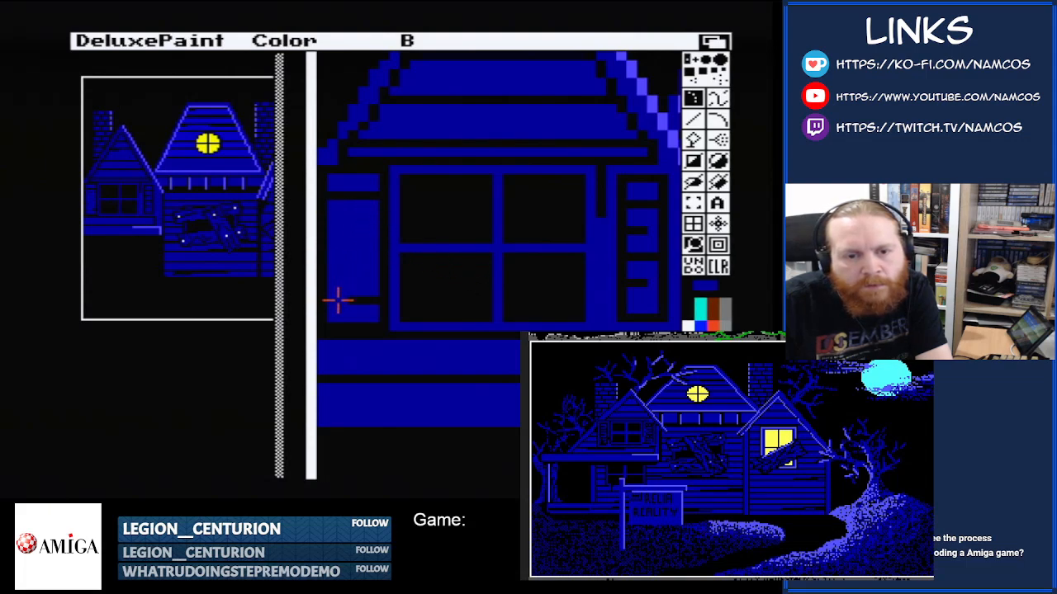
pyautogui.moveTo(337, 300); pyautogui.dragTo(385, 300)
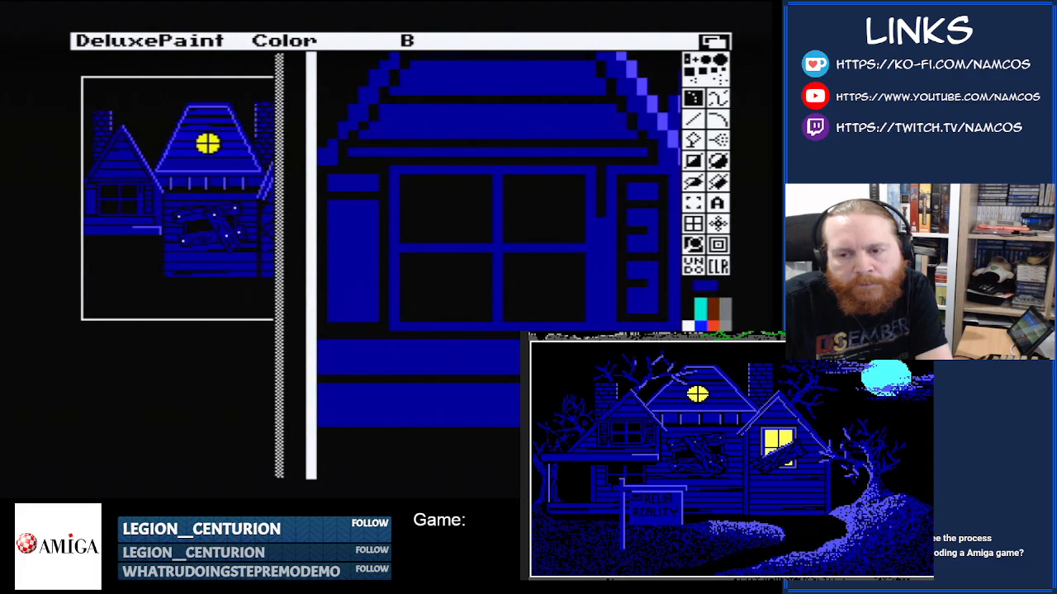
# - Draw evenly spaced black slat lines across the rest of the left shutter
pyautogui.click(688, 308)
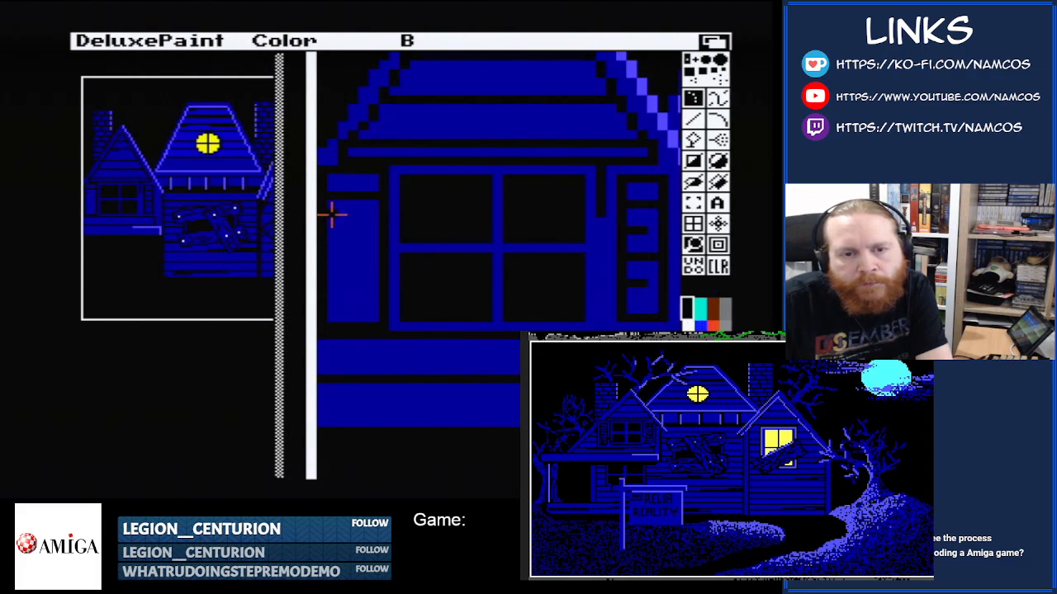
pyautogui.moveTo(328, 219); pyautogui.dragTo(372, 220)
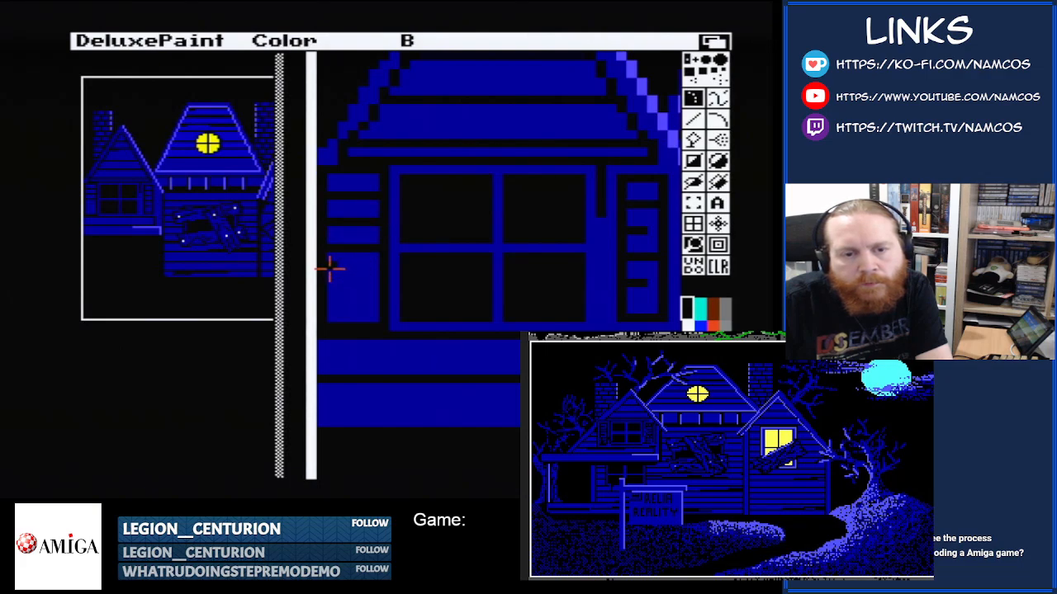
pyautogui.moveTo(330, 271); pyautogui.dragTo(369, 272)
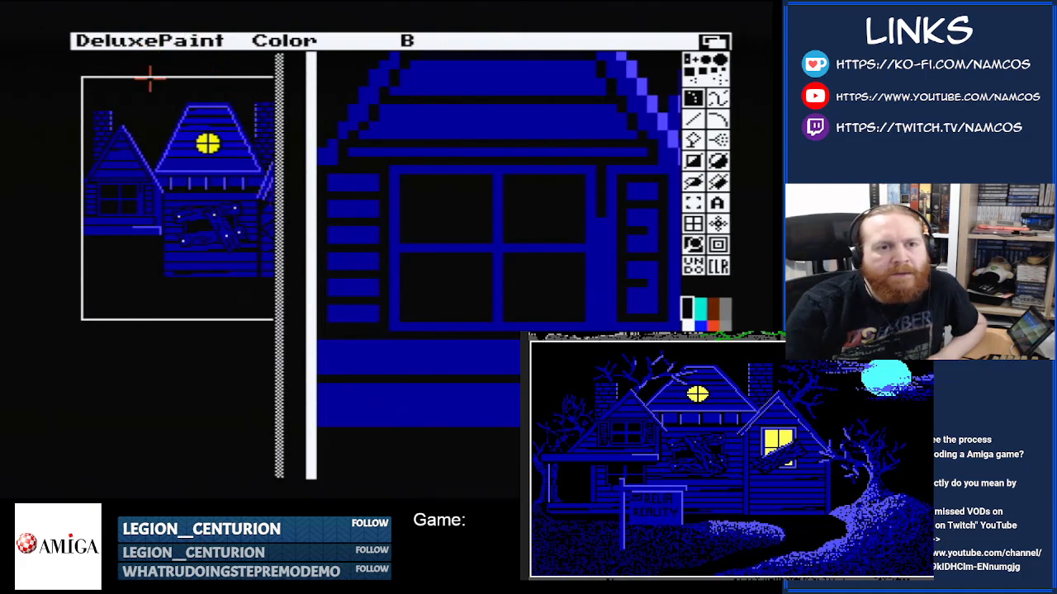
# - Save the picture as front-yard in DH1:CanDo!/Images, overwriting the existing file
pyautogui.rightClick(165, 42)
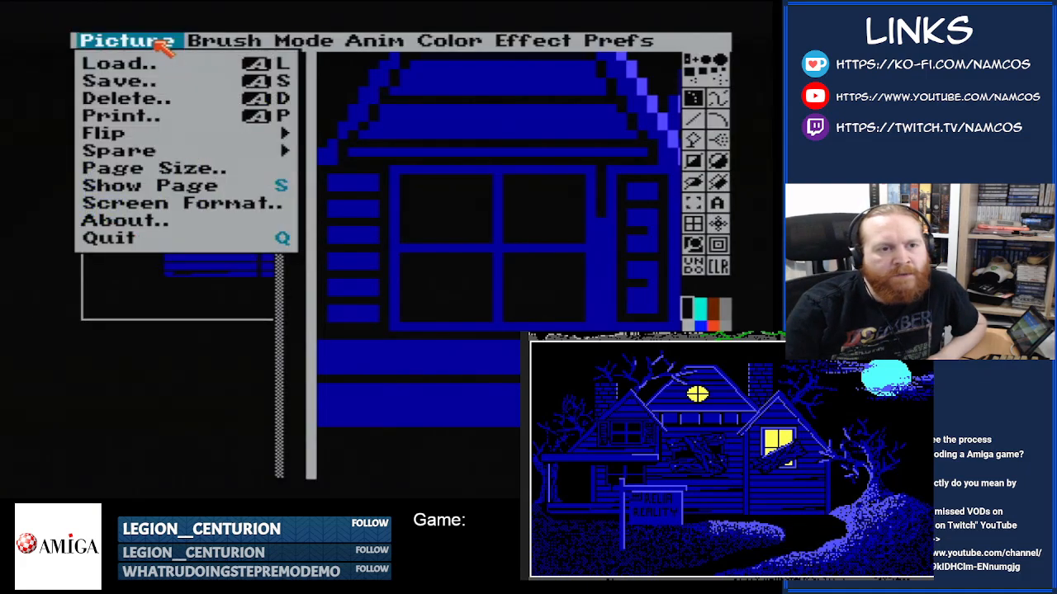
pyautogui.rightClick(153, 82)
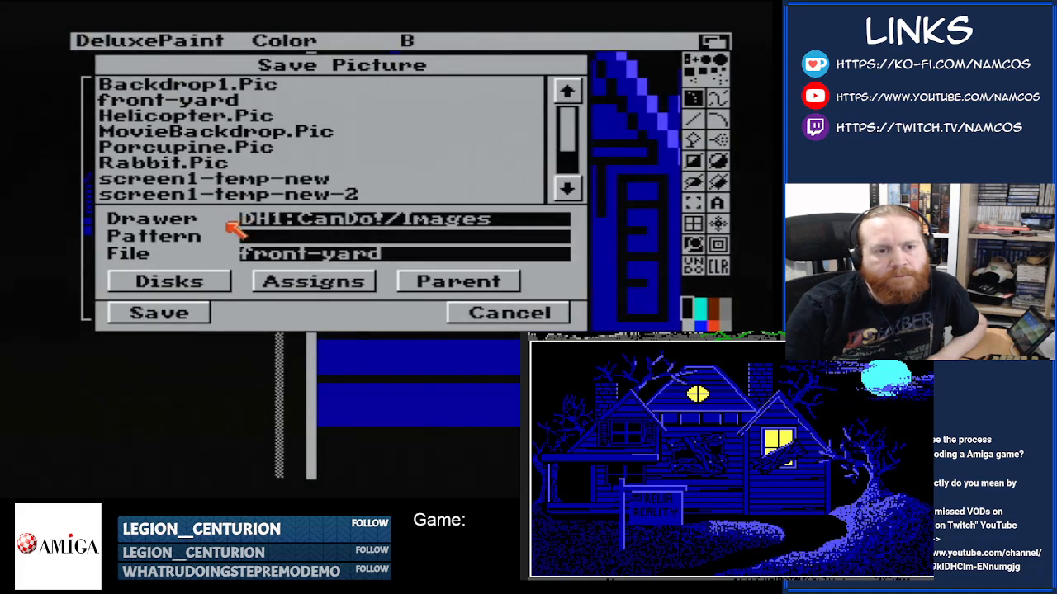
pyautogui.click(169, 103)
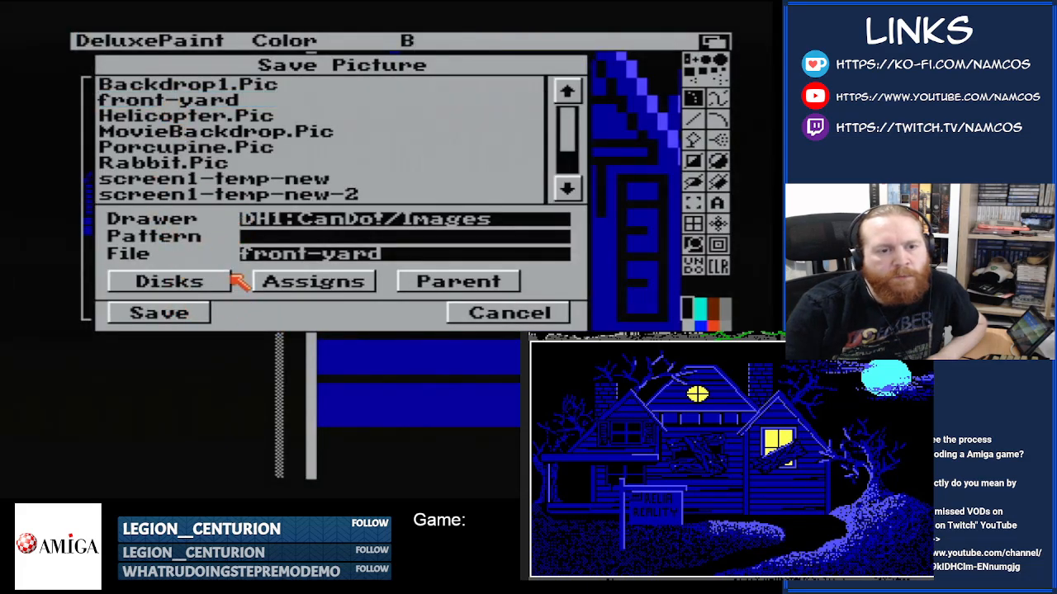
pyautogui.click(185, 315)
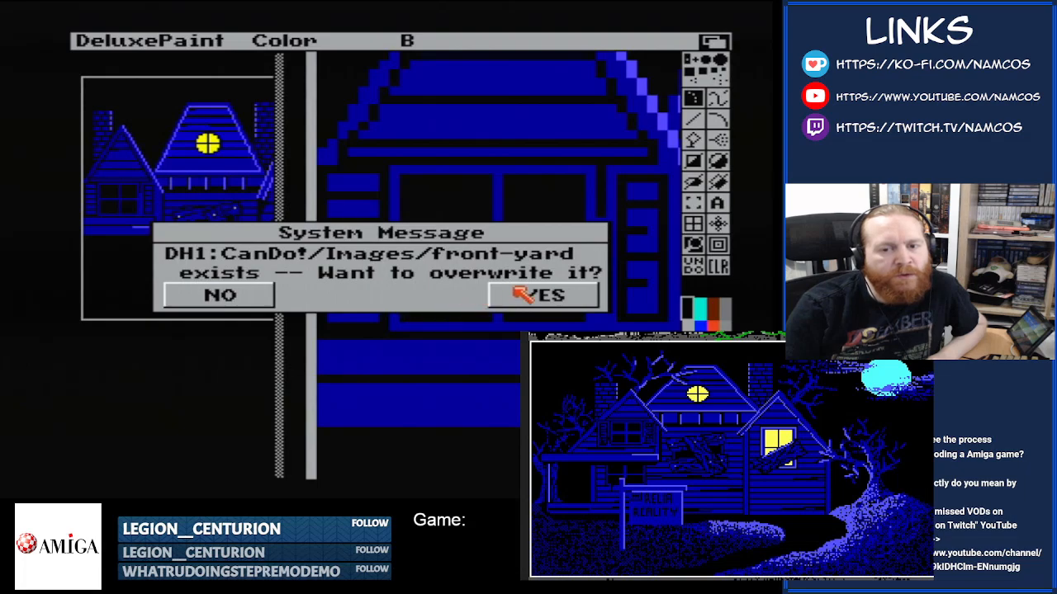
pyautogui.click(522, 293)
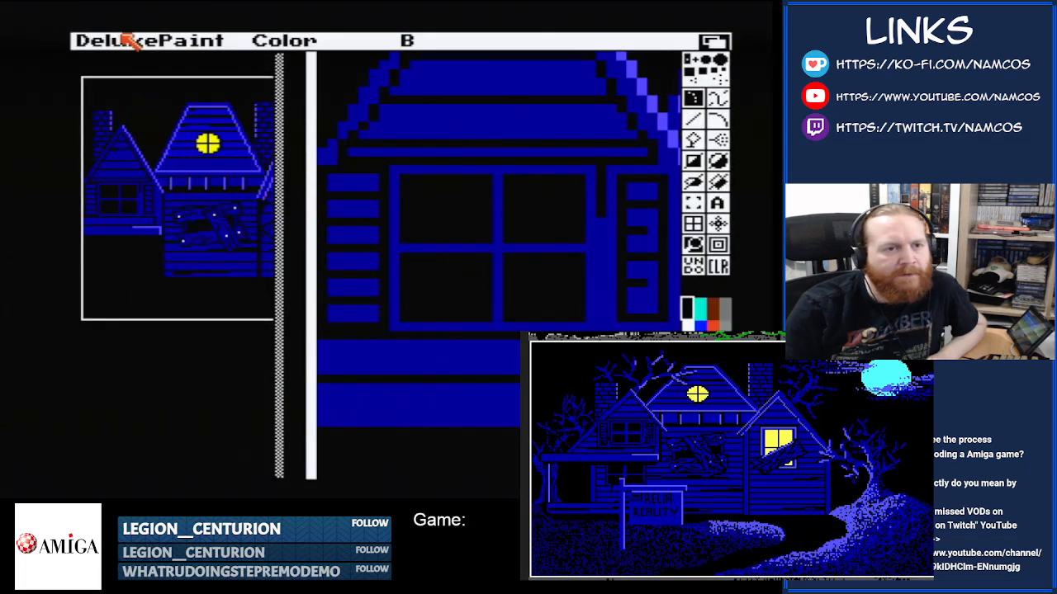
# - Quit DeluxePaint and launch CanDo from the CanDo! drawer on the Apps volume
pyautogui.rightClick(130, 38)
pyautogui.rightClick(123, 238)
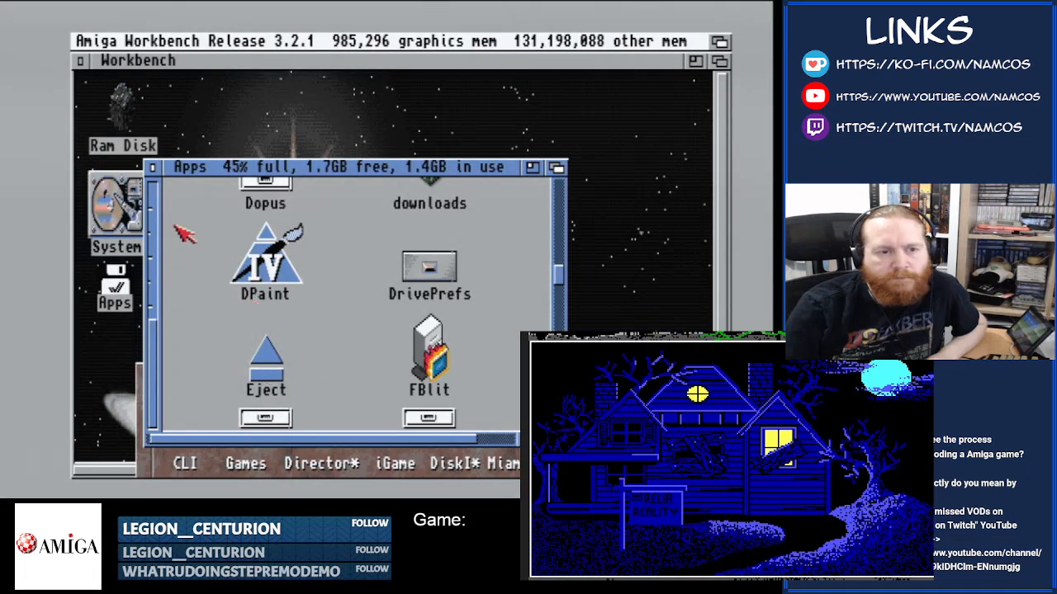
pyautogui.moveTo(246, 165); pyautogui.dragTo(239, 115)
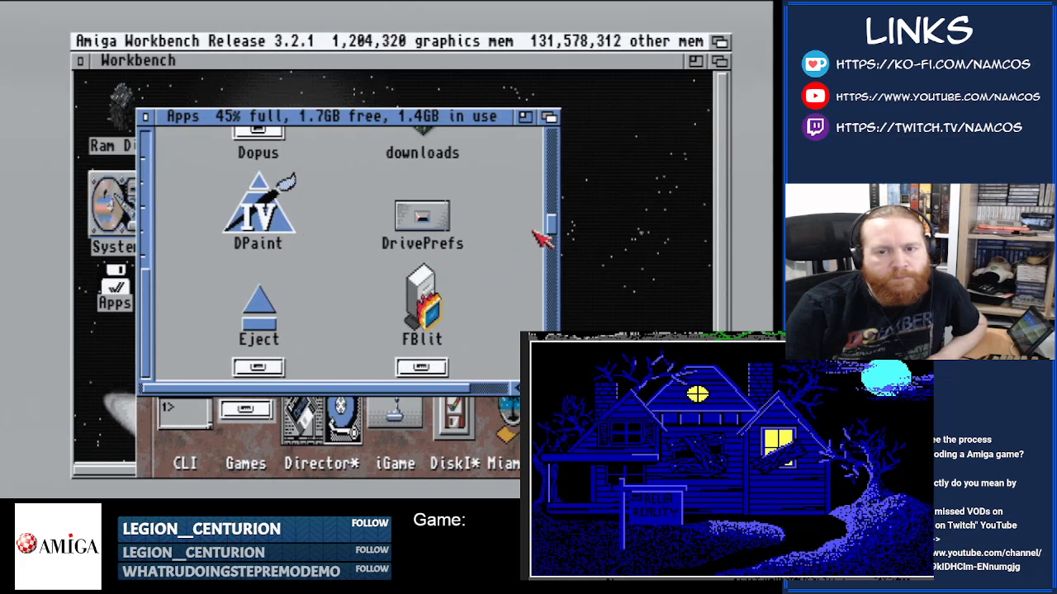
pyautogui.moveTo(555, 228)
pyautogui.mouseDown()
pyautogui.moveTo(555, 201)
pyautogui.moveTo(550, 217)
pyautogui.mouseUp()
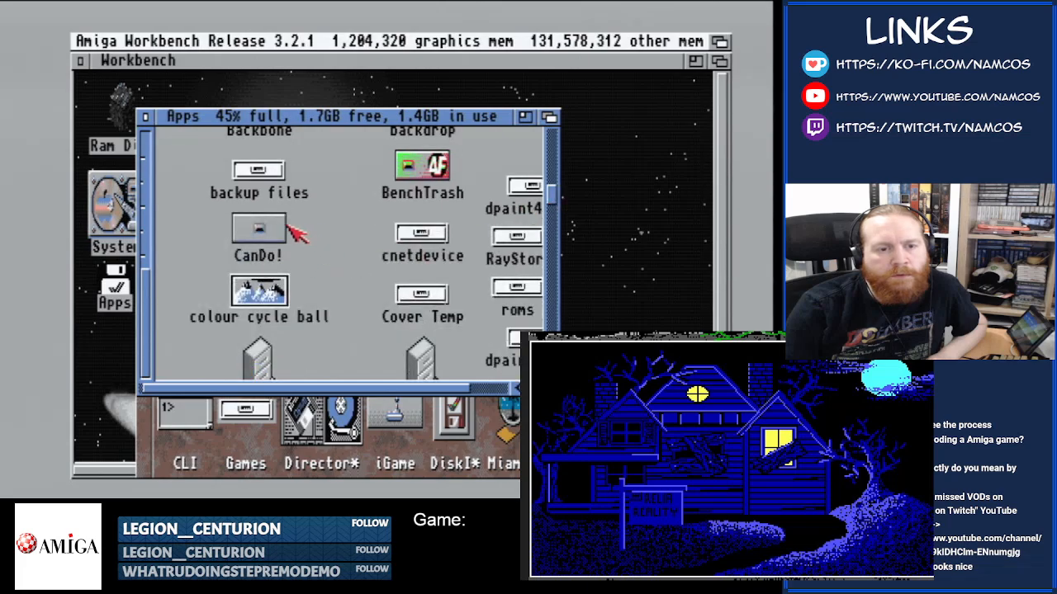
pyautogui.doubleClick(285, 236)
pyautogui.doubleClick(568, 293)
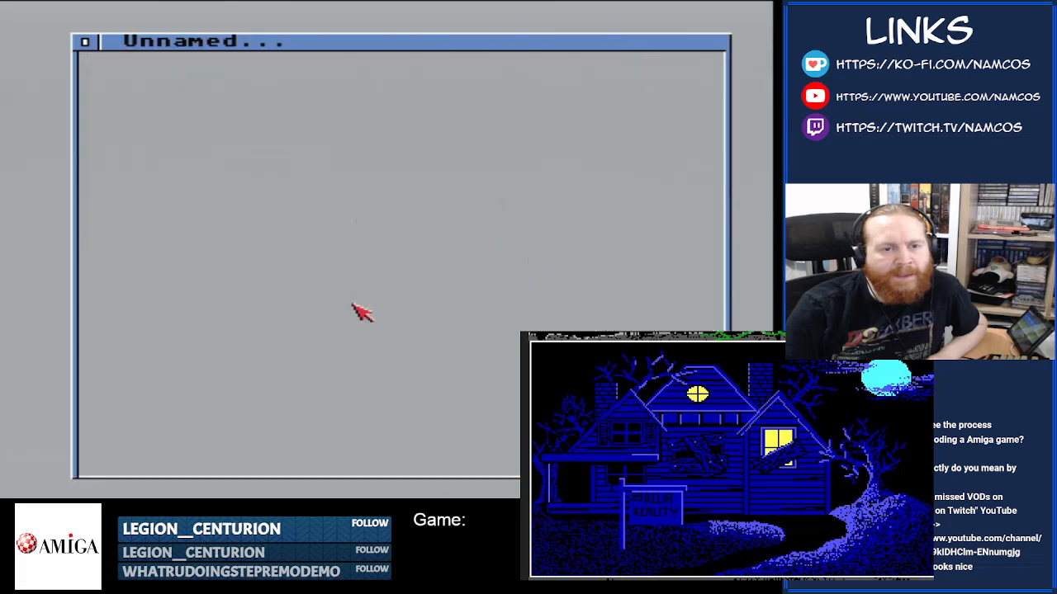
# - Open the LastHalfDarkness deck from CanDo:Decks/
pyautogui.rightClick(124, 385)
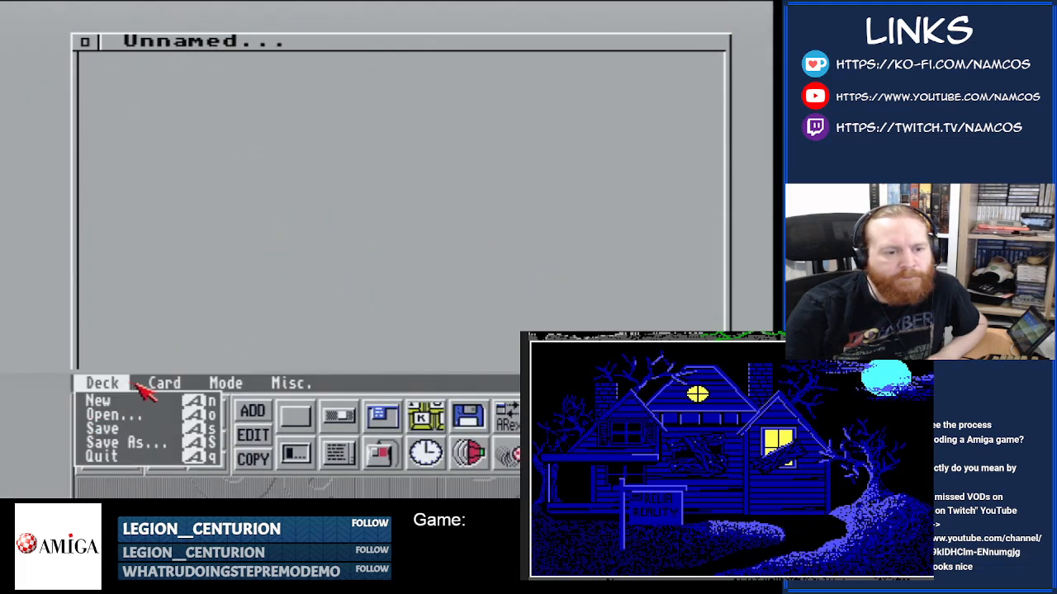
pyautogui.rightClick(124, 415)
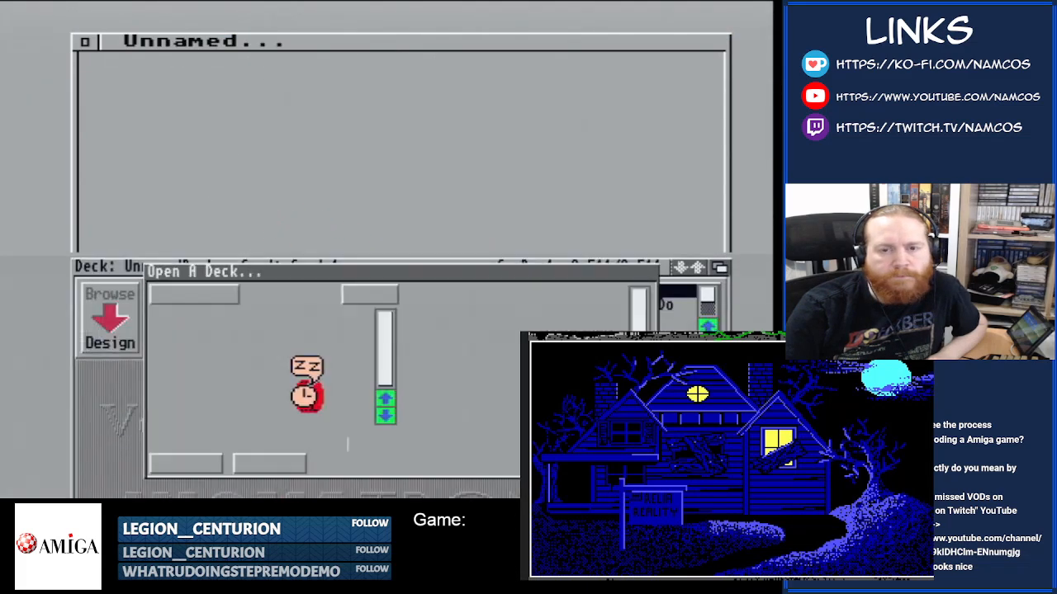
pyautogui.click(483, 335)
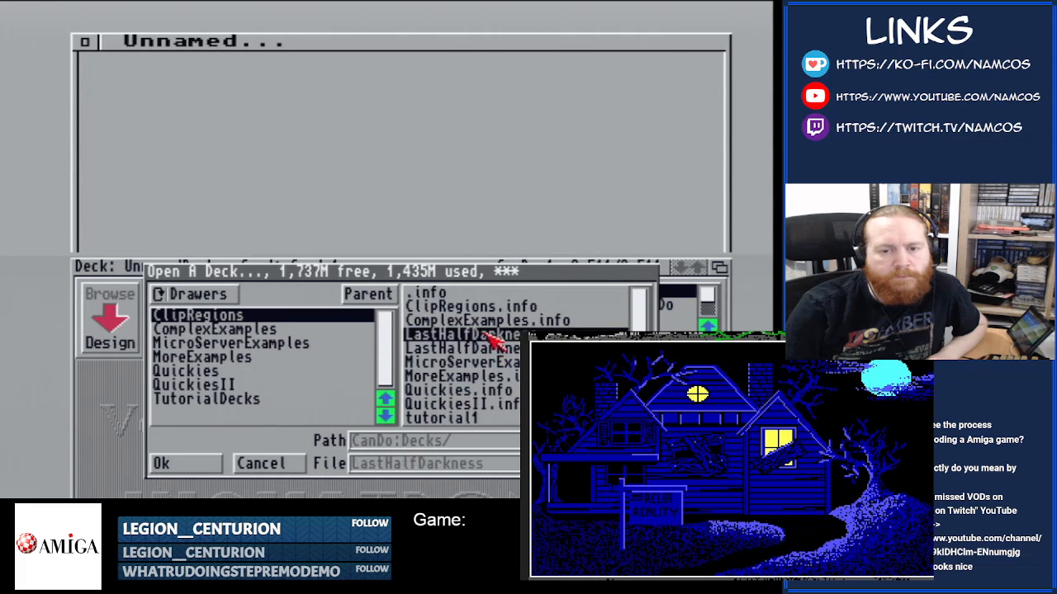
pyautogui.click(188, 468)
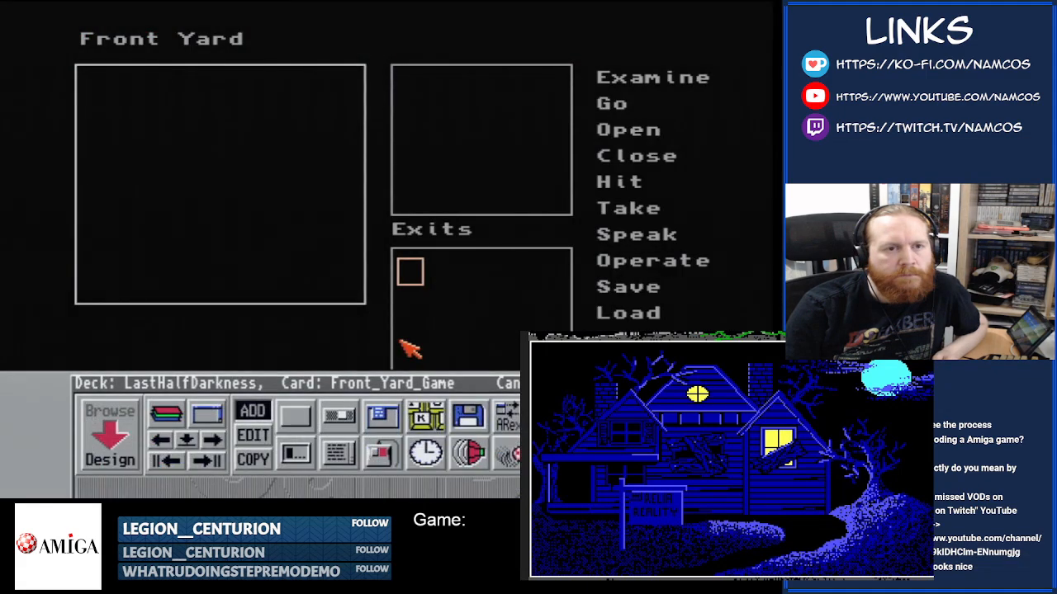
# - Run the deck in Browse mode, go from the Front Yard to the Porch, and try the exit through the closed door
pyautogui.click(114, 433)
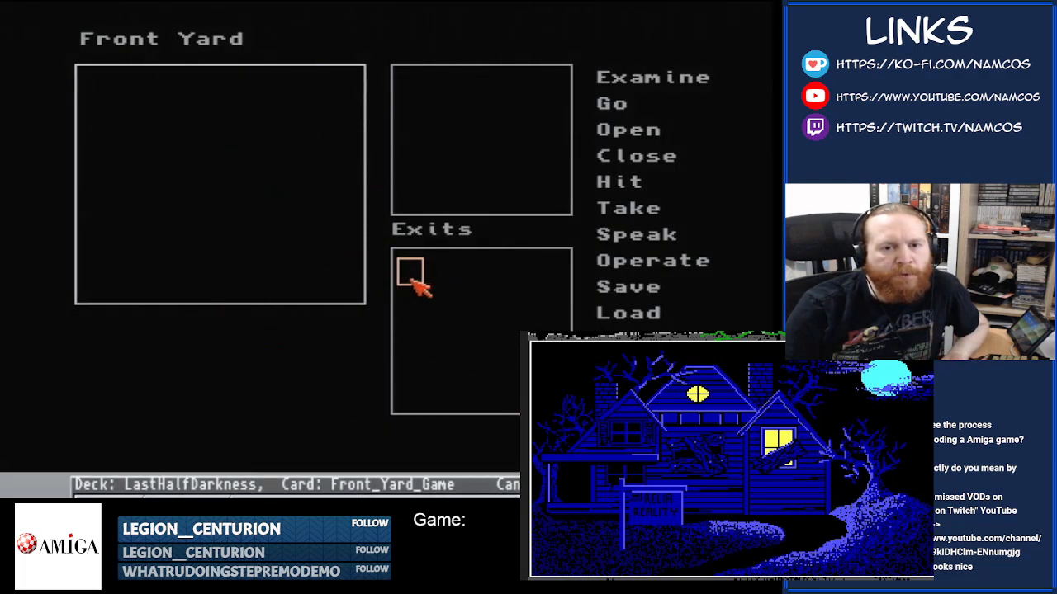
pyautogui.click(413, 277)
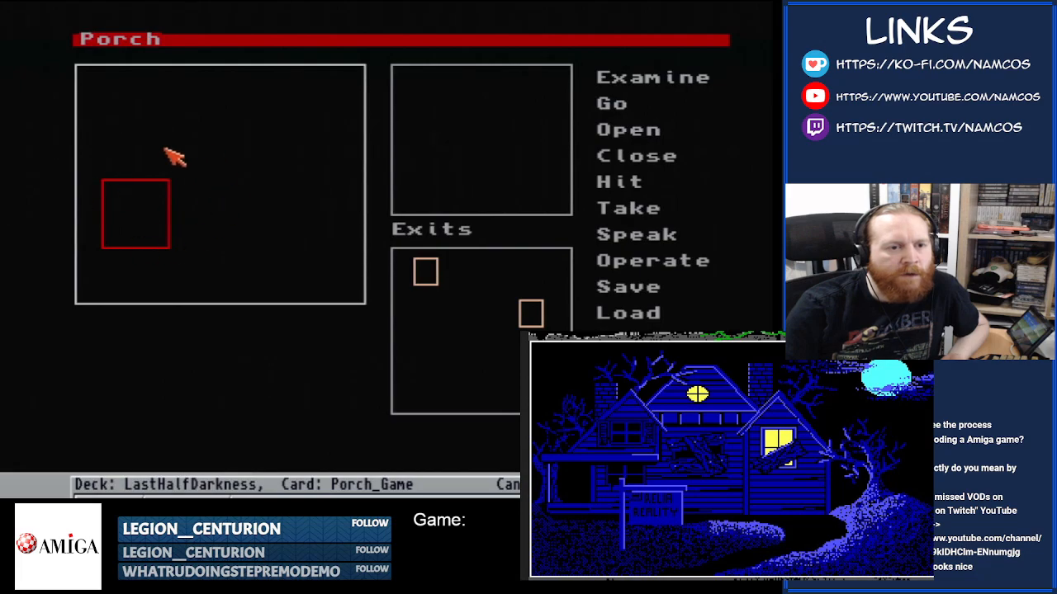
pyautogui.click(428, 277)
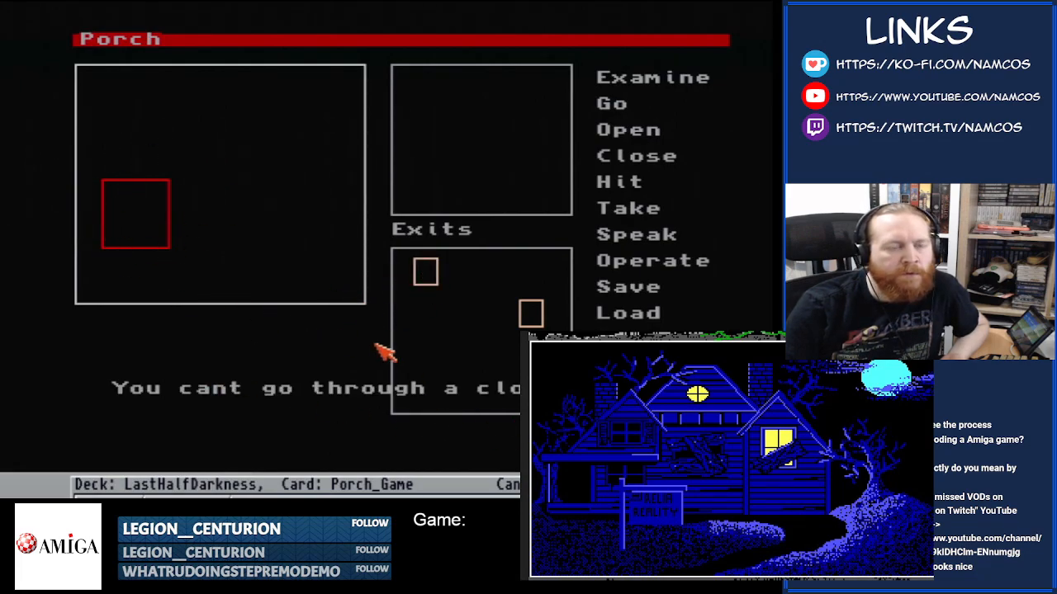
# - Test the Open command on the porch door and use the exits to get back to the Front Yard
pyautogui.click(640, 131)
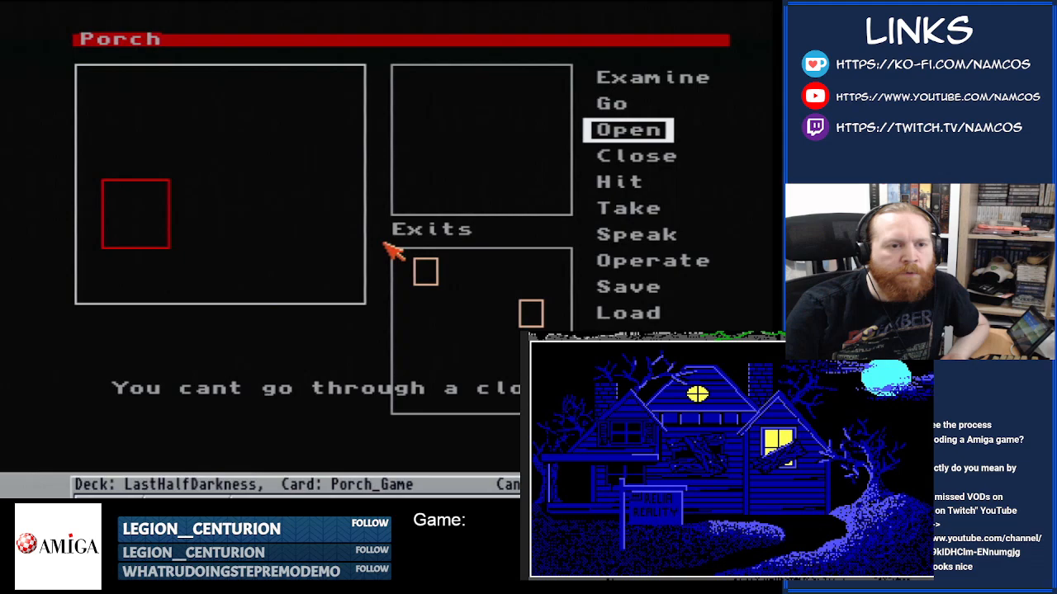
pyautogui.click(151, 231)
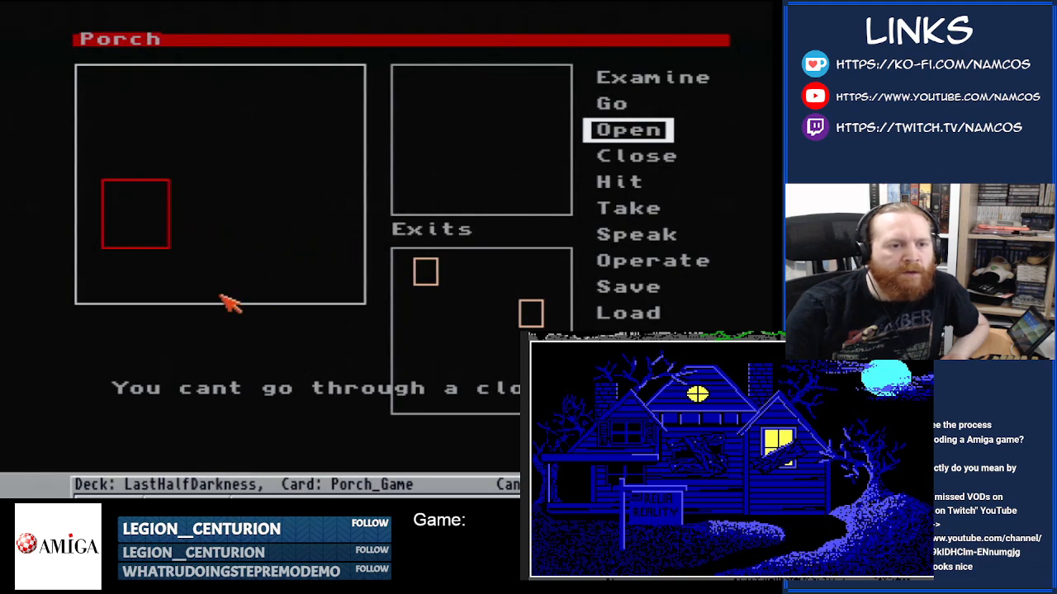
pyautogui.click(433, 276)
pyautogui.click(530, 376)
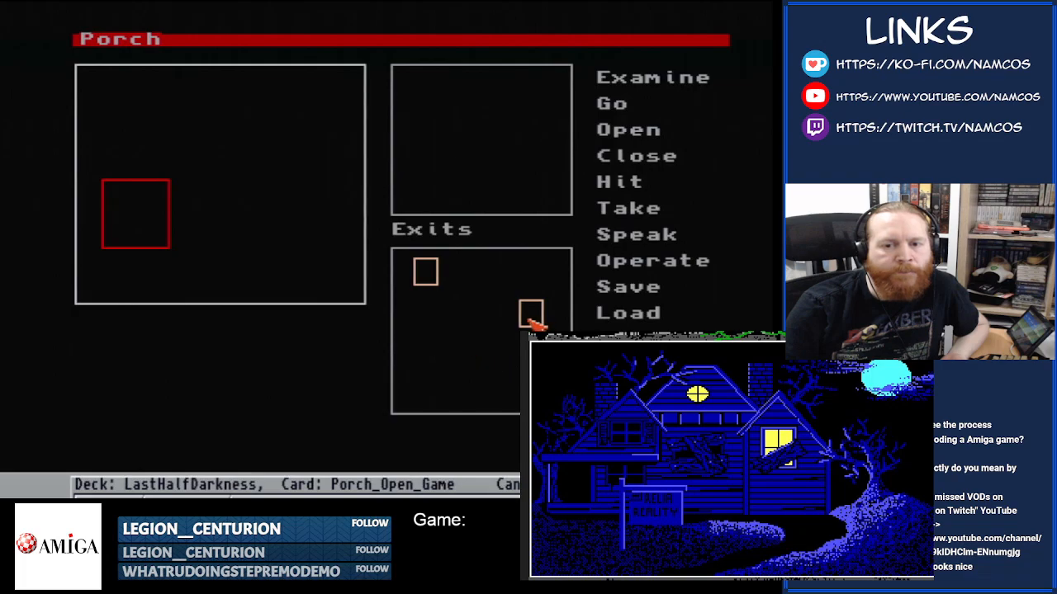
pyautogui.click(532, 313)
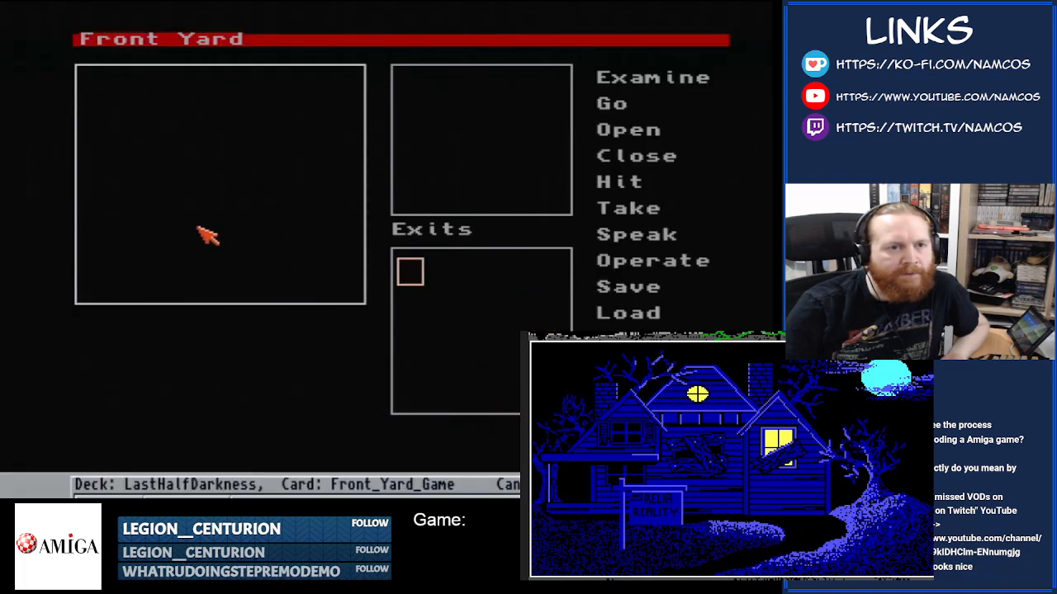
# - Return to Design mode and set the Front Yard card's window picture to front-yard from CanDo:Images/
pyautogui.moveTo(544, 485); pyautogui.dragTo(545, 383)
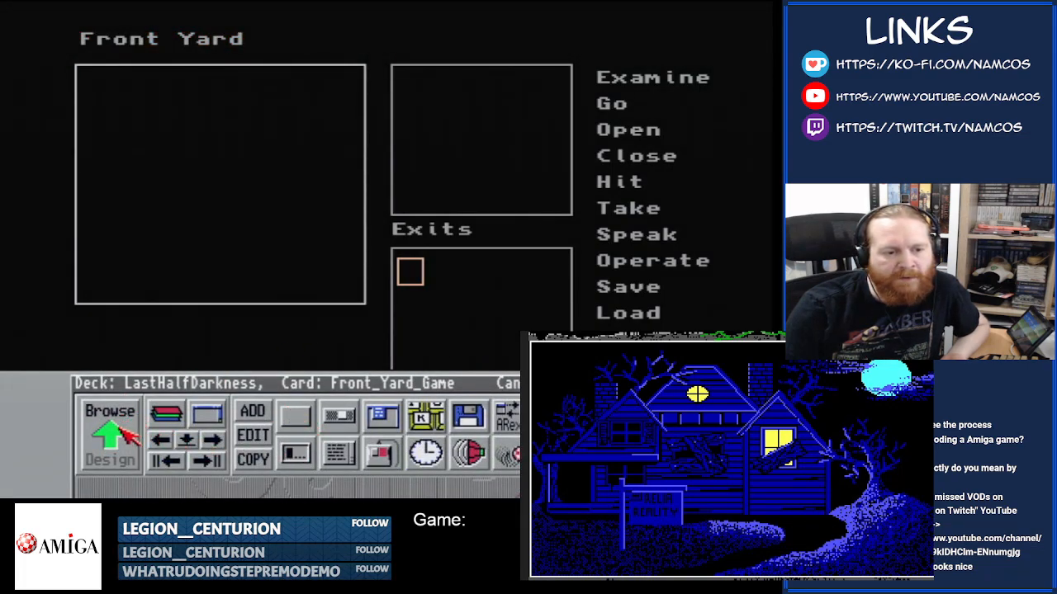
pyautogui.rightClick(145, 385)
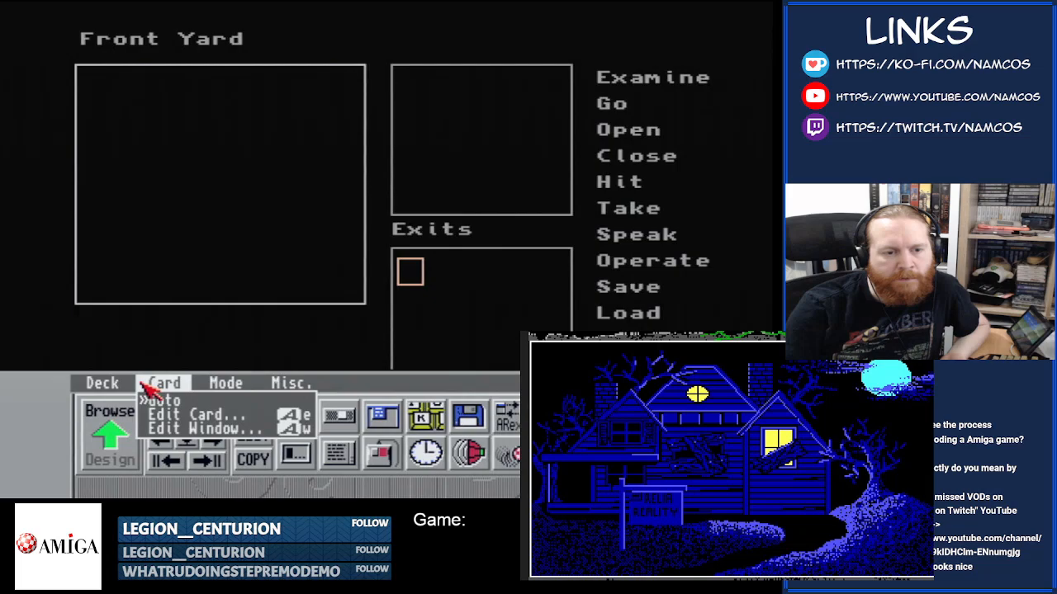
pyautogui.click(201, 416)
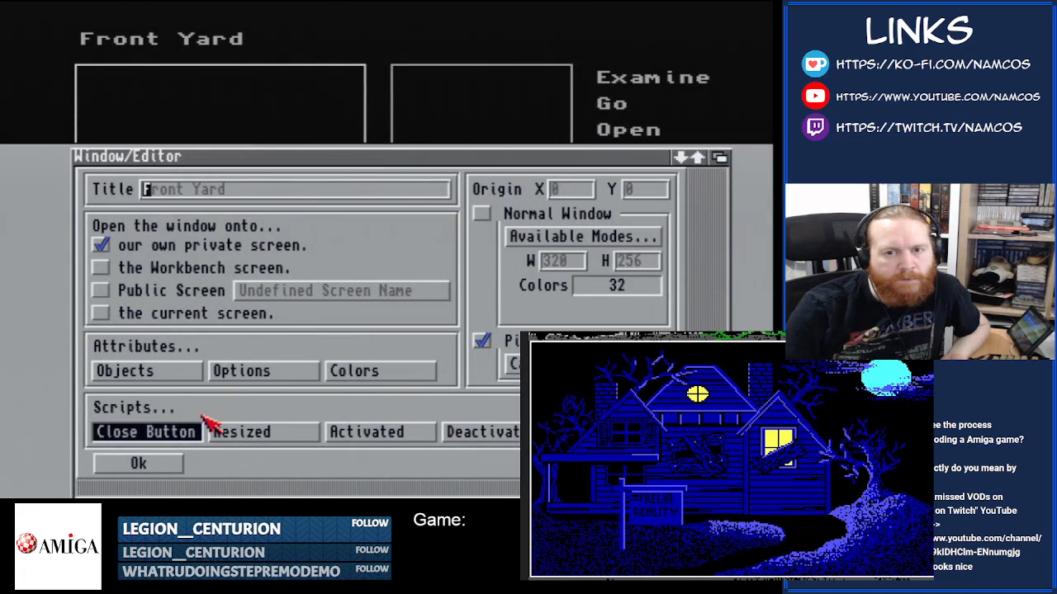
pyautogui.click(566, 364)
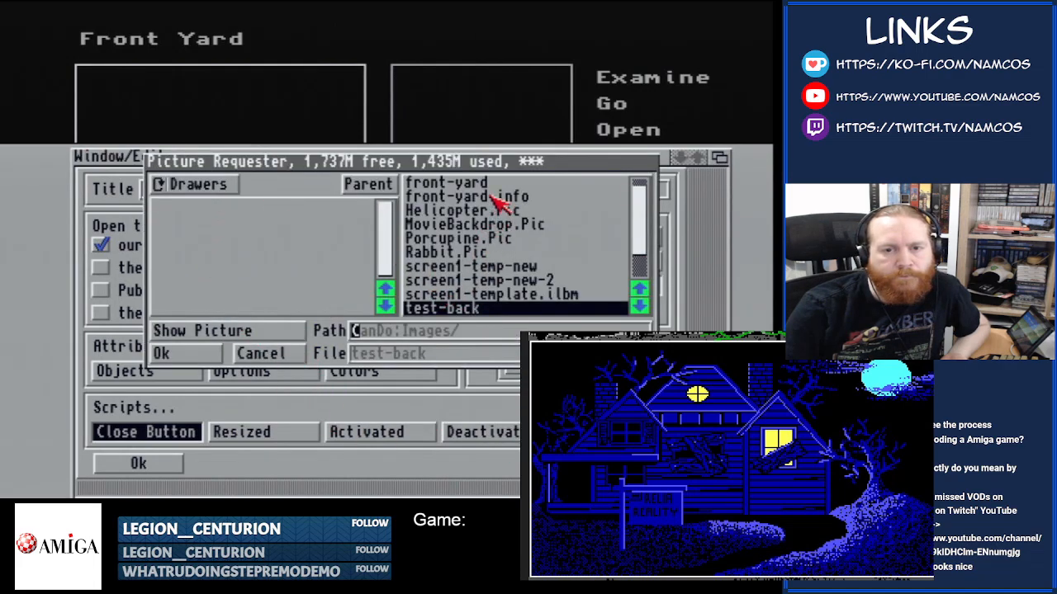
pyautogui.click(486, 184)
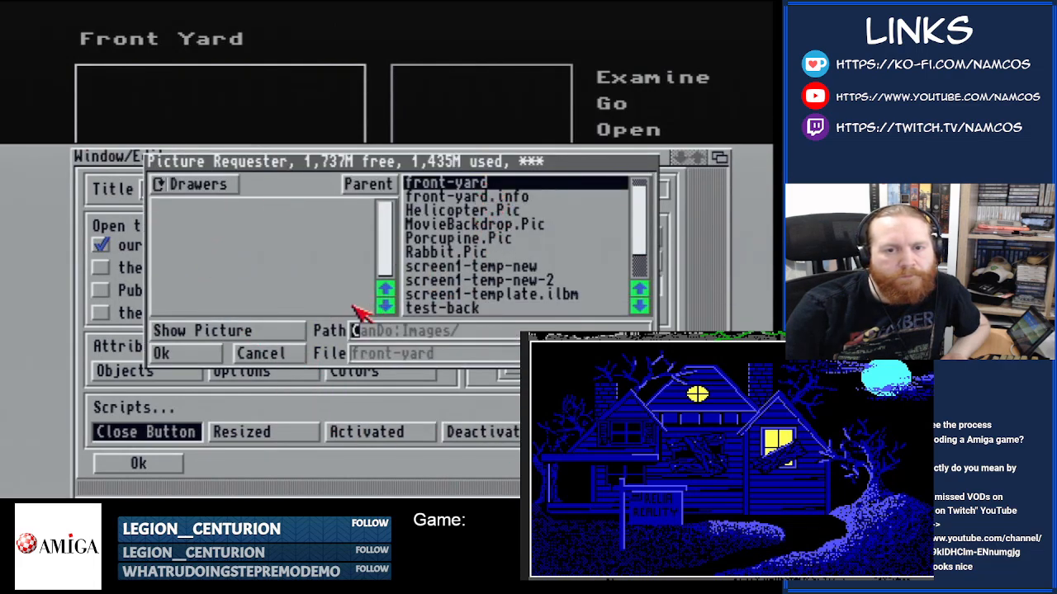
pyautogui.click(184, 357)
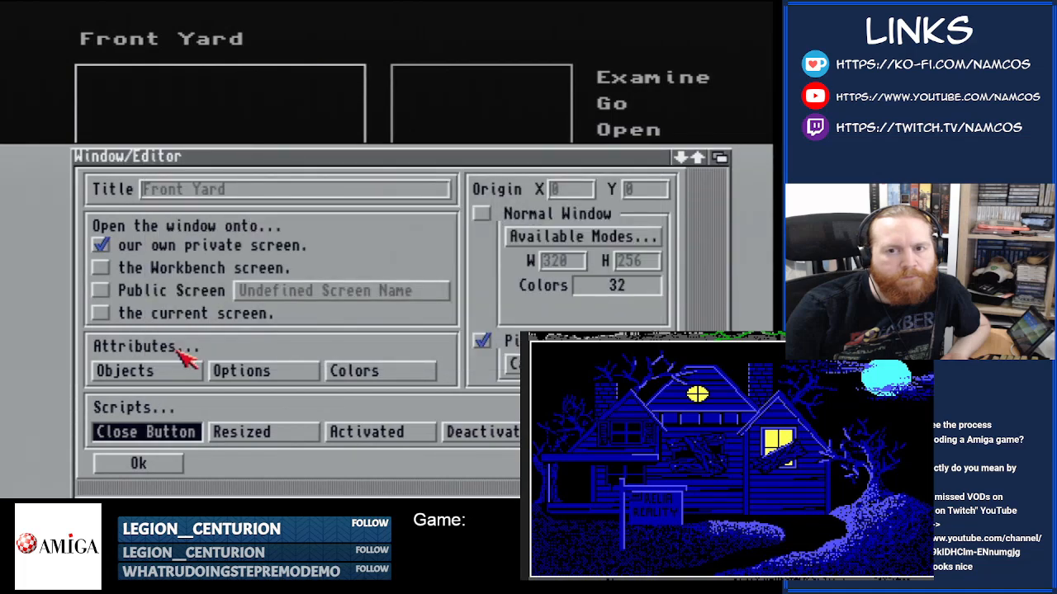
pyautogui.click(163, 464)
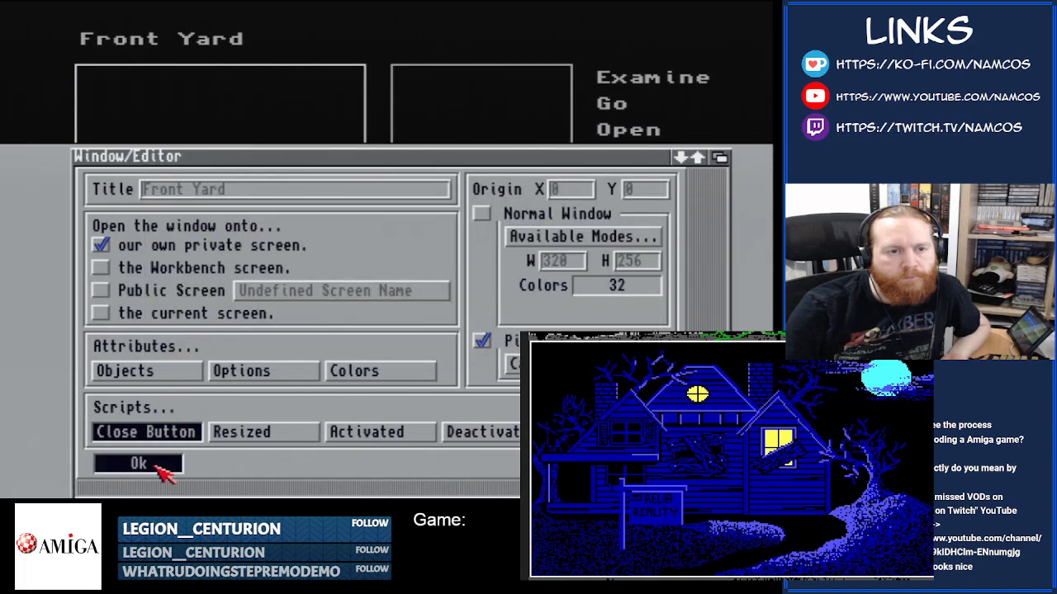
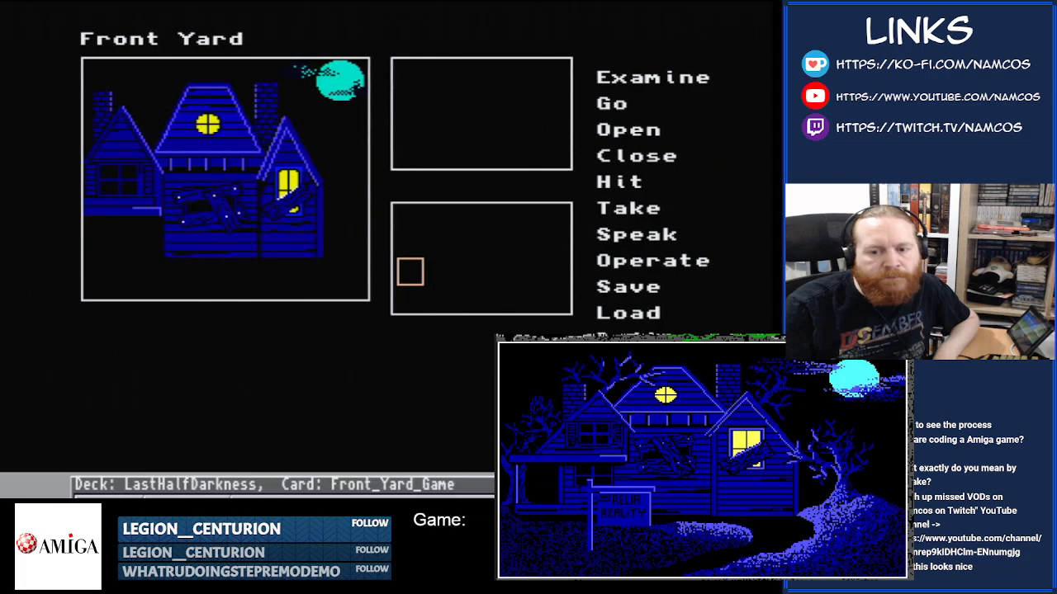
# - Quit CanDo without saving the changed deck
pyautogui.rightClick(131, 388)
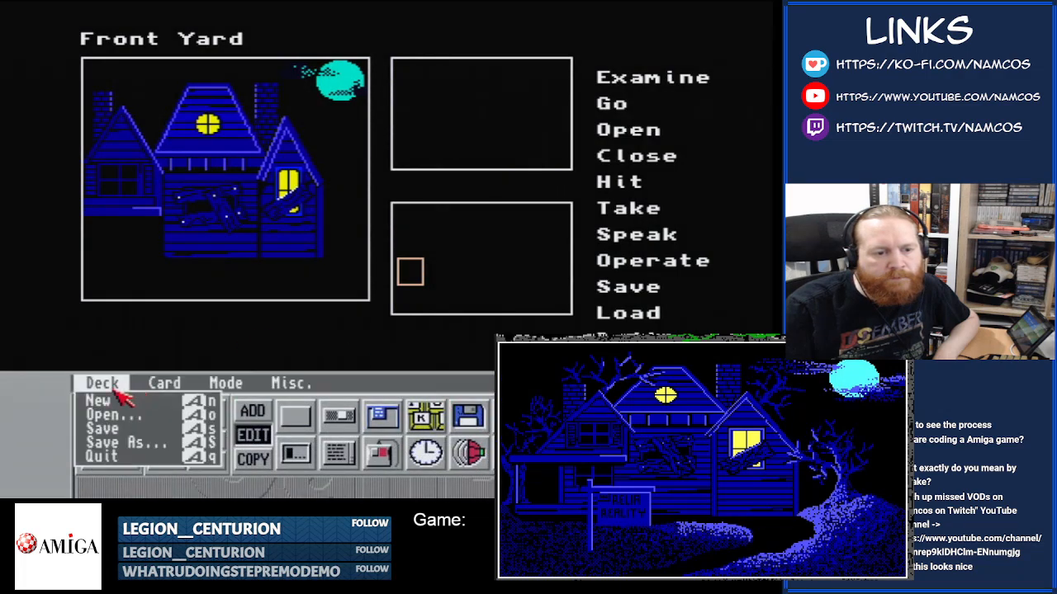
pyautogui.click(130, 459)
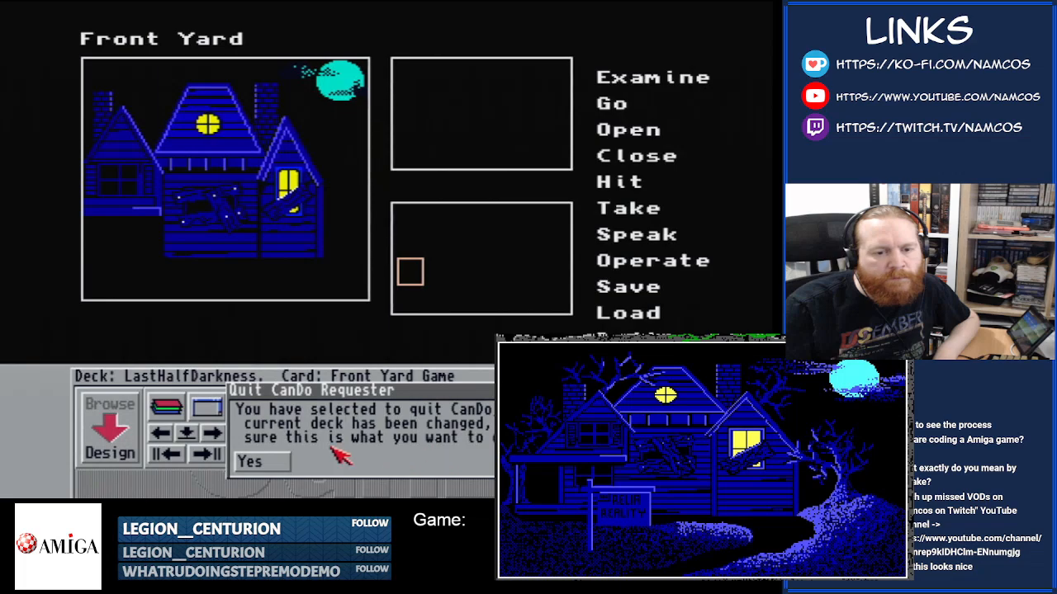
pyautogui.click(263, 463)
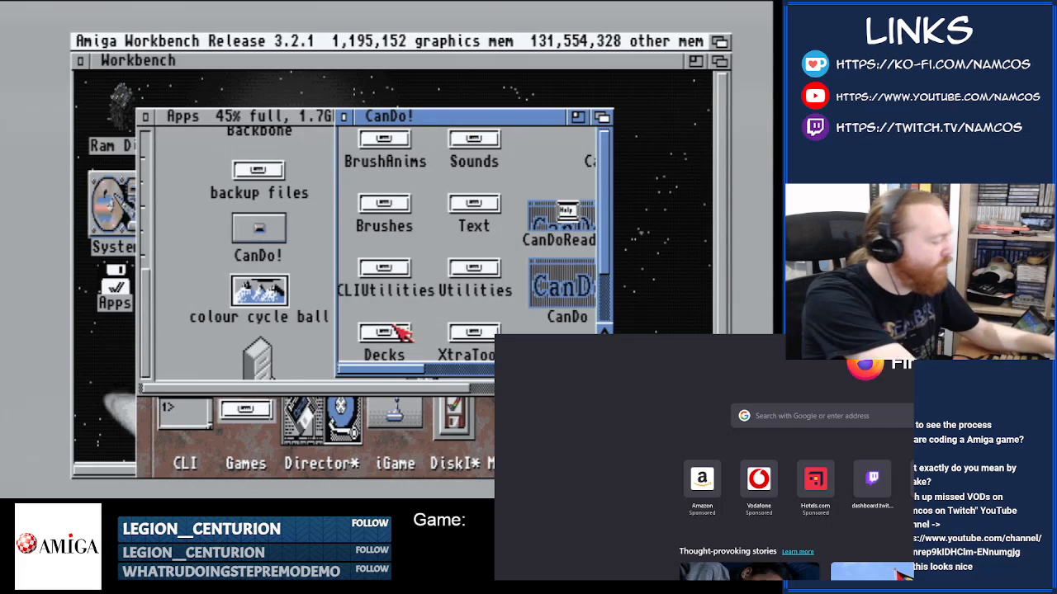
# - Switch to the Firefox browser and search the web for last half of darkness
pyautogui.write('cando')
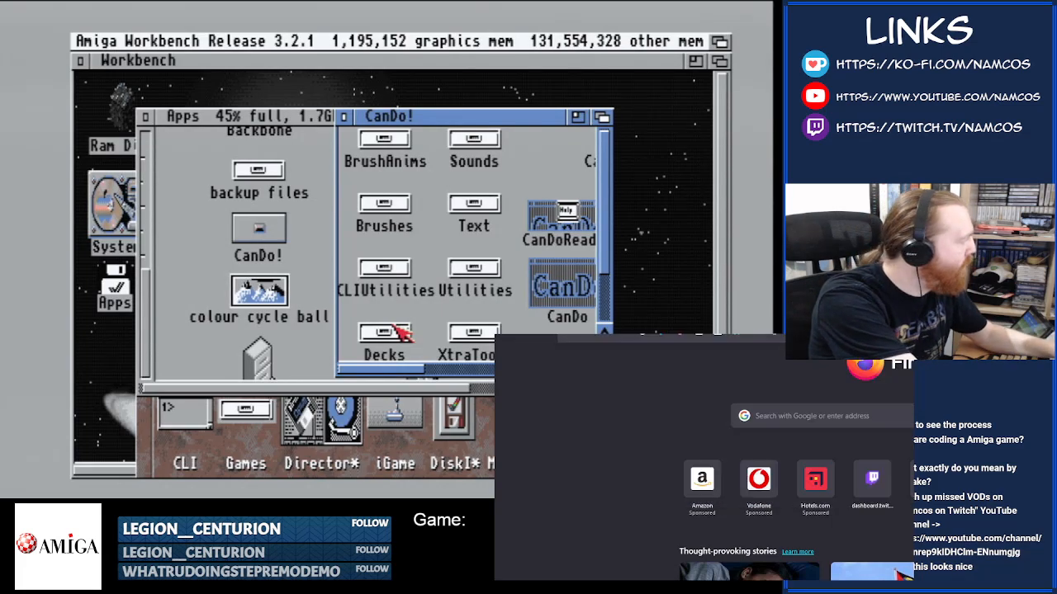
pyautogui.write('last half o')
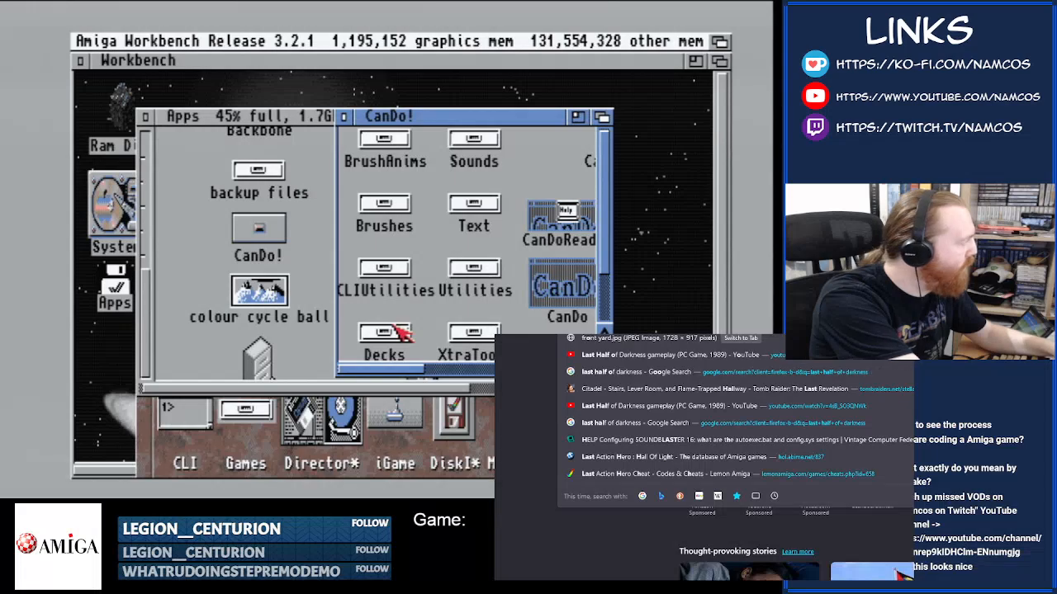
pyautogui.write('r')
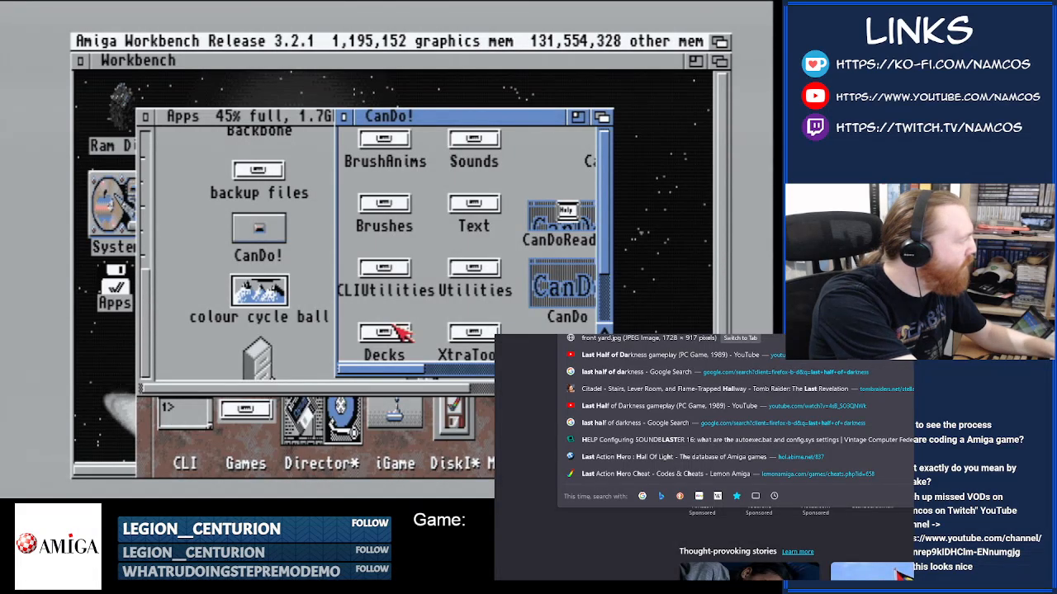
pyautogui.press('Escape')
pyautogui.press('BackSpace')
pyautogui.write('ness')
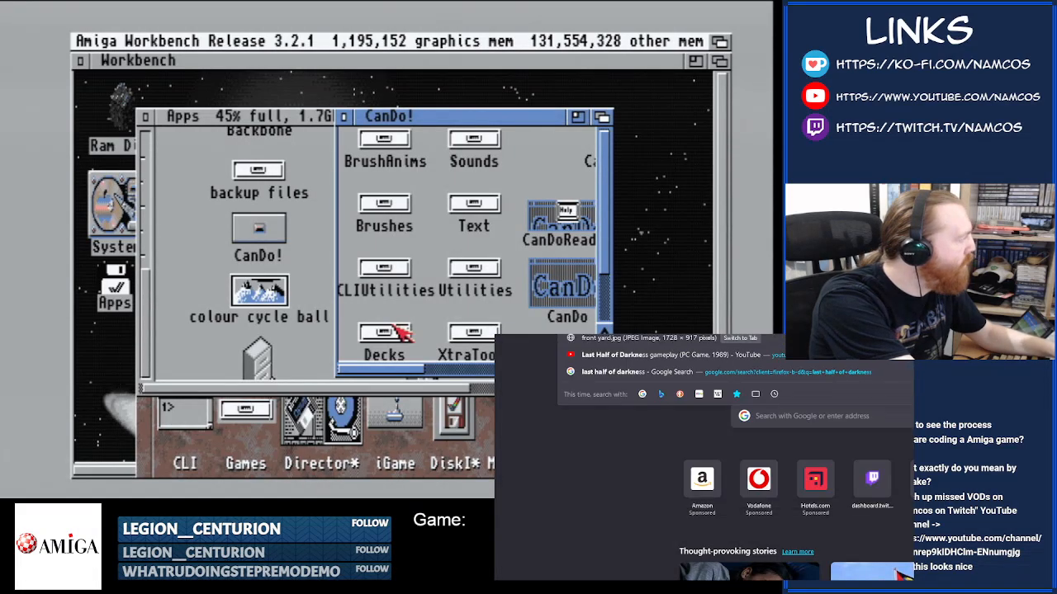
pyautogui.press('Return')
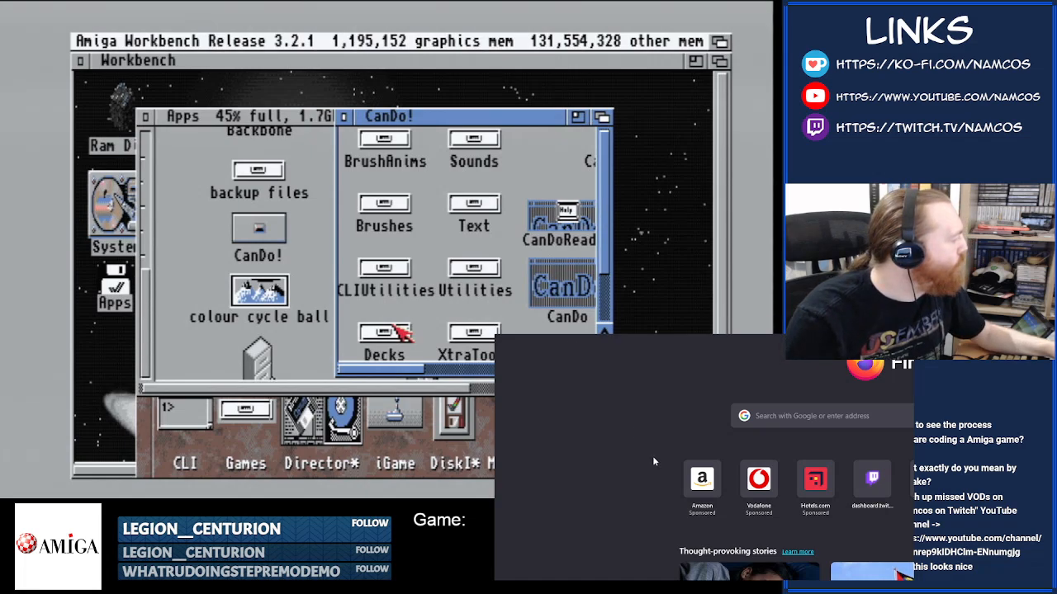
pyautogui.press('Return')
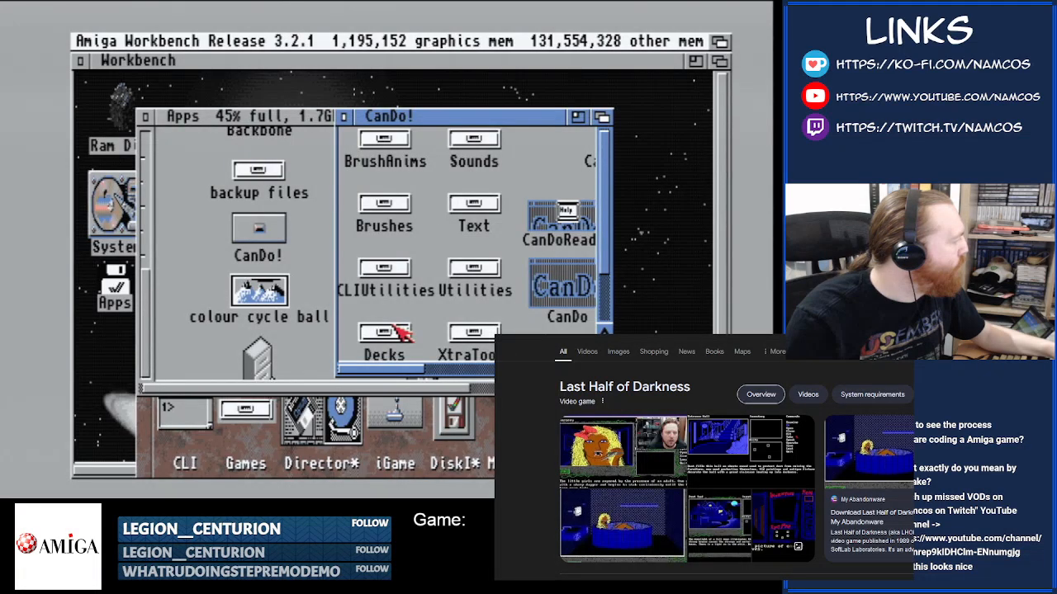
# - Refine the search to last half of darkness archive and open the archive page of the SoftLab Laboratories game
pyautogui.click(636, 320)
pyautogui.write('ar')
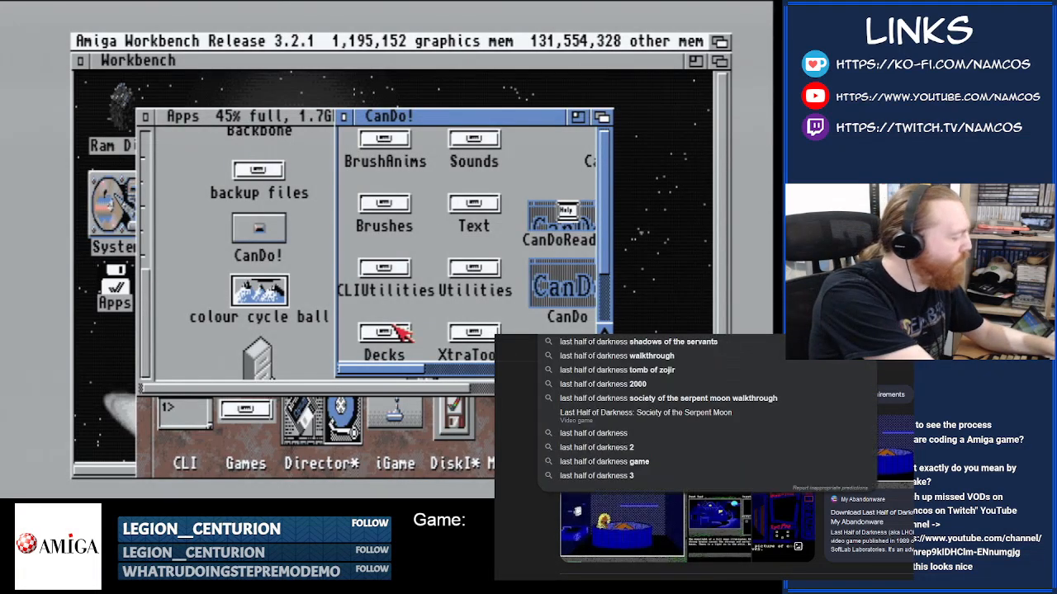
pyautogui.write('chive')
pyautogui.press('Return')
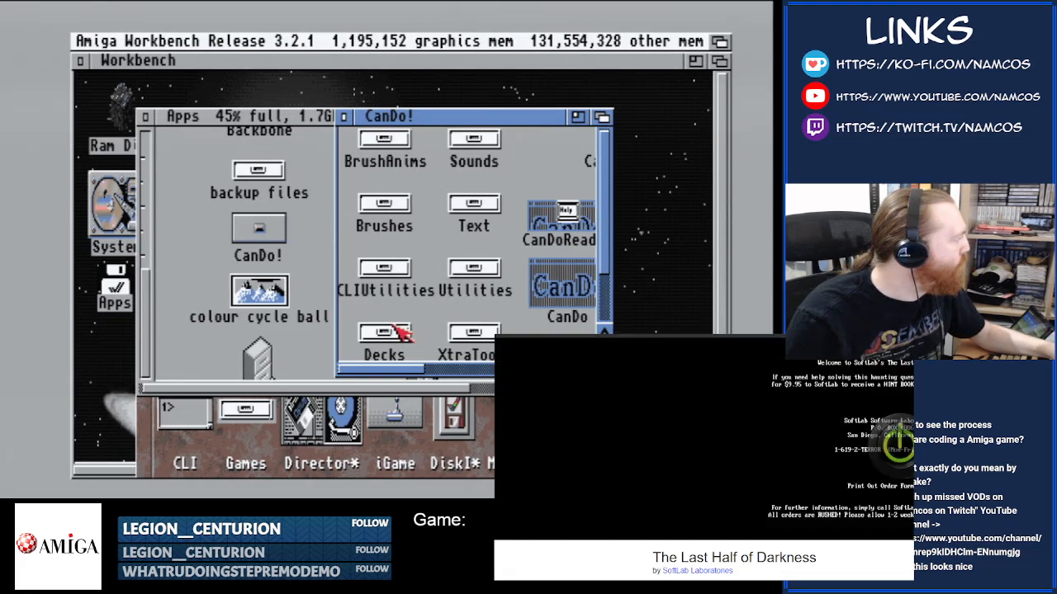
# - Return the browser to the haunted-house reference picture and close the CanDo! and Apps drawers on the Workbench
pyautogui.hotkey('ctrl', 'l')
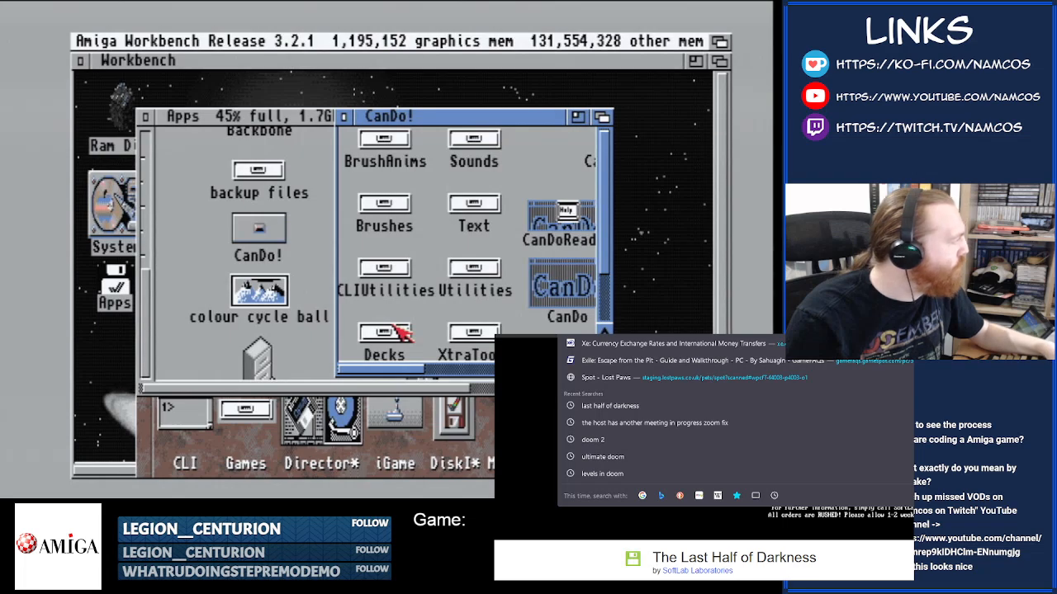
pyautogui.hotkey('ctrl', 'Tab')
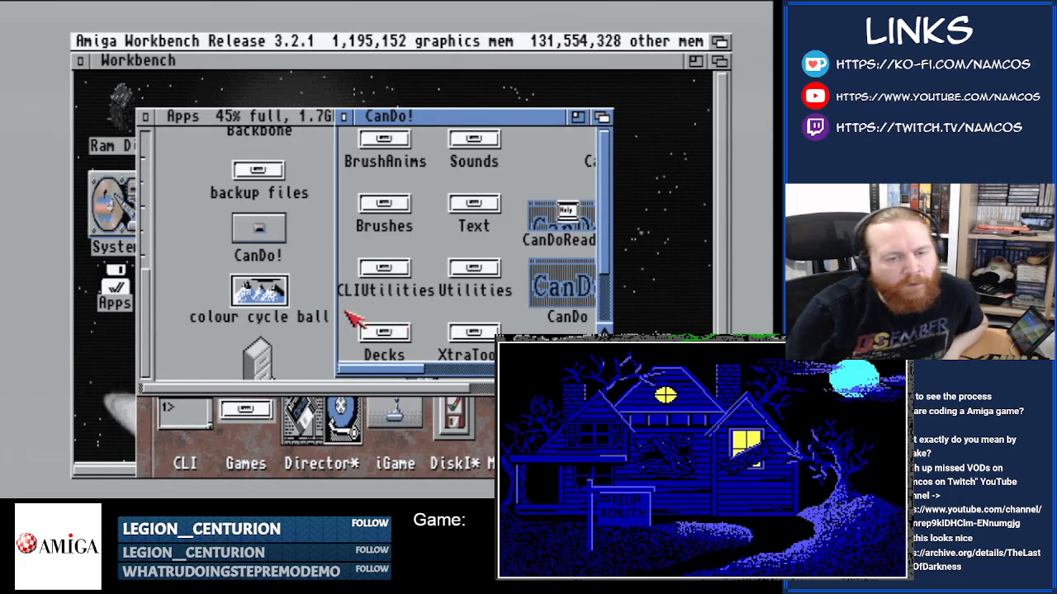
pyautogui.click(344, 117)
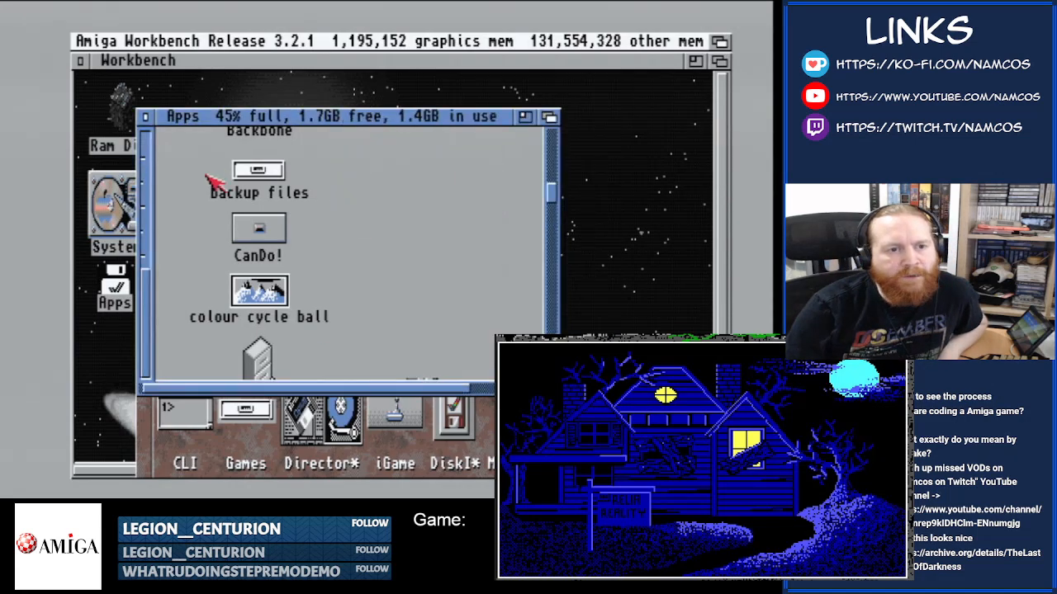
pyautogui.click(145, 116)
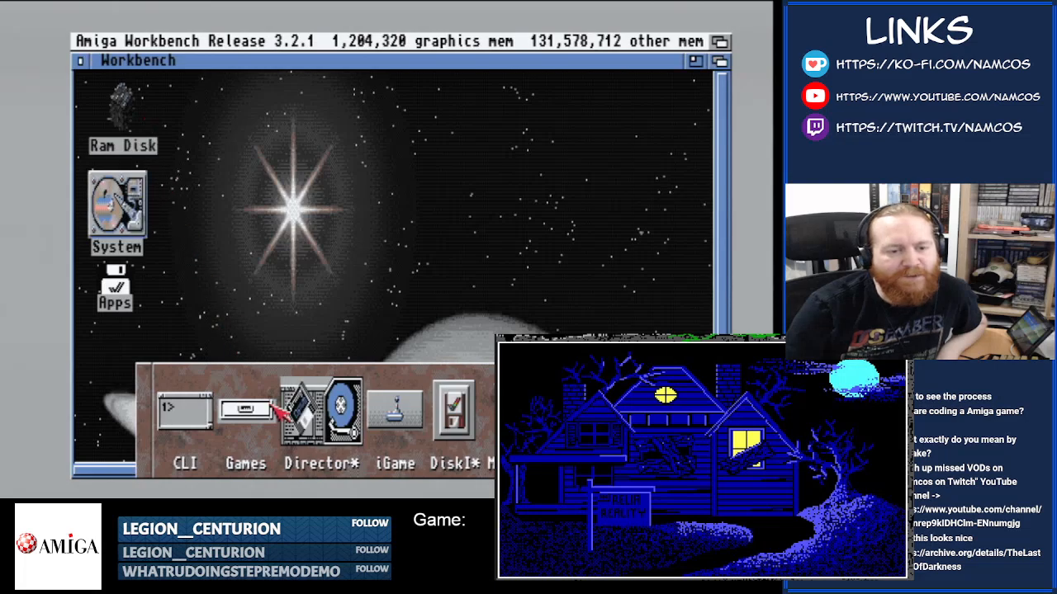
# - Launch DPaint from the Apps drawer with a Lo-Res 320x256 PAL screen in 32 colors
pyautogui.doubleClick(128, 296)
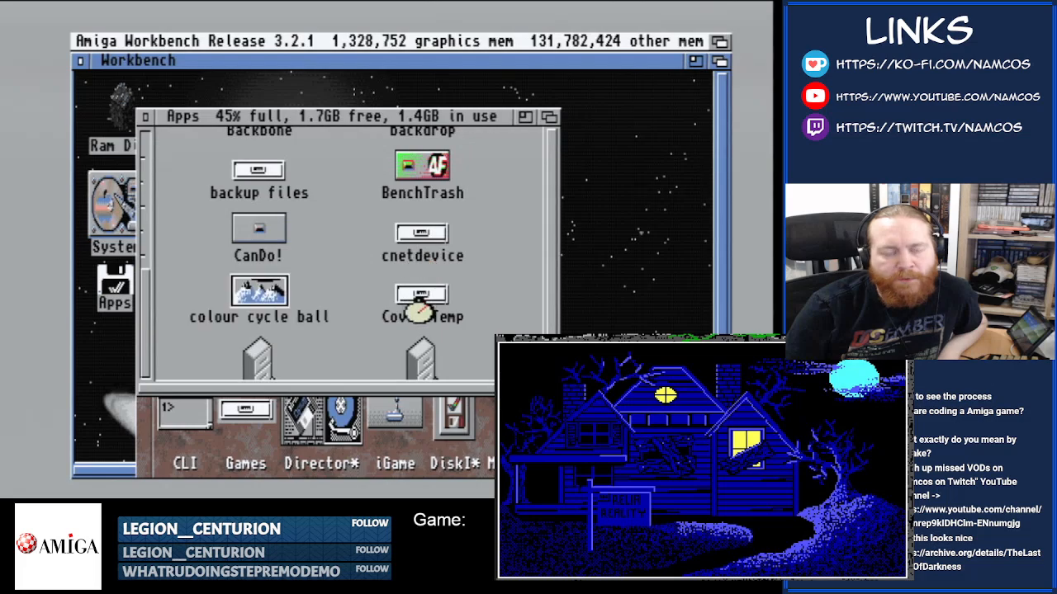
pyautogui.click(556, 211)
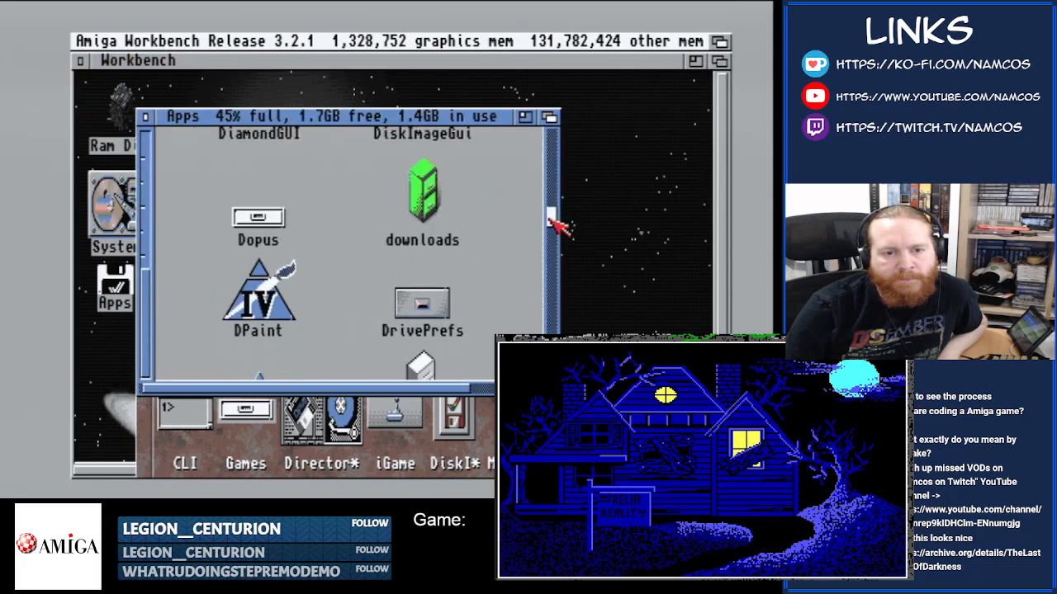
pyautogui.doubleClick(280, 305)
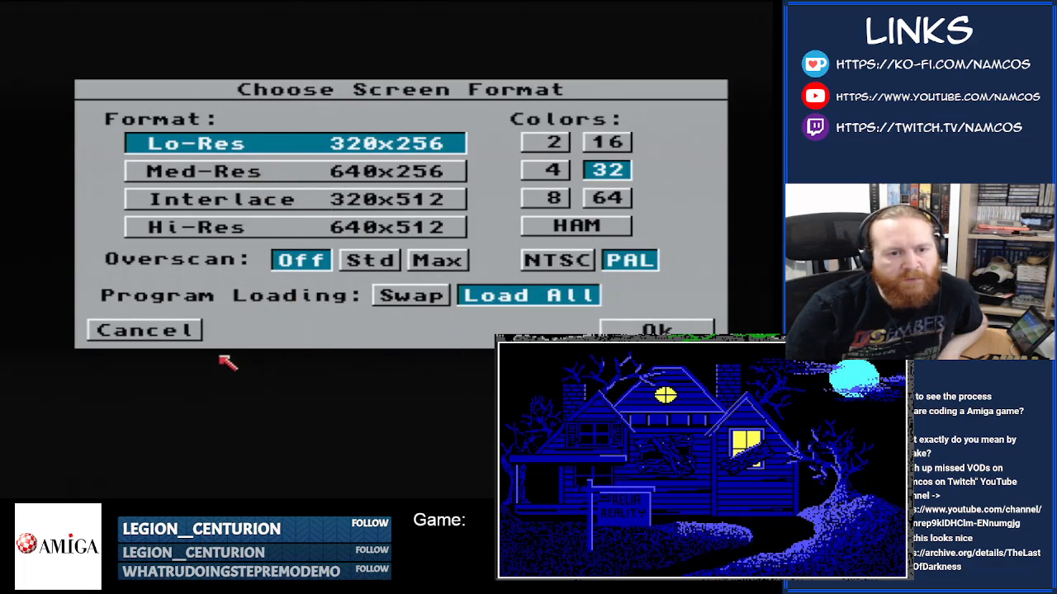
pyautogui.click(652, 328)
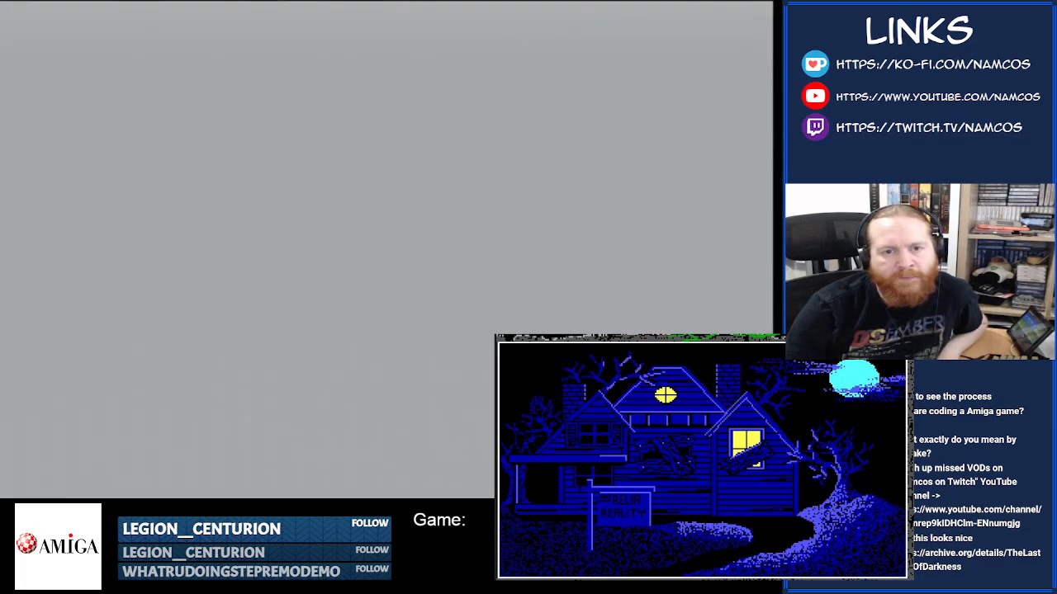
# - Load the front-yard picture from the DH1:CanDo!/Images drawer
pyautogui.rightClick(133, 41)
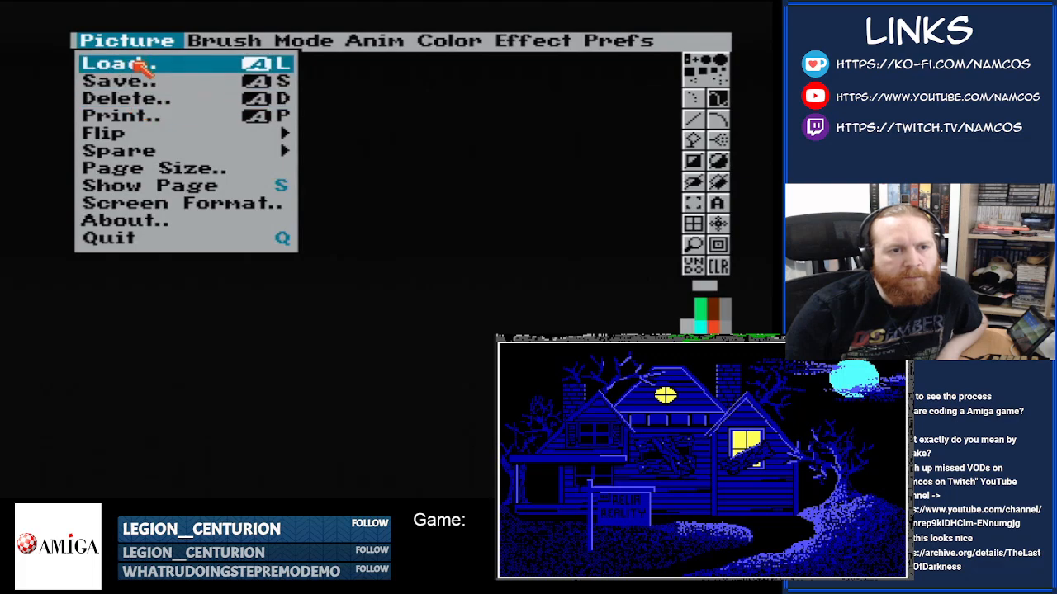
pyautogui.rightClick(132, 63)
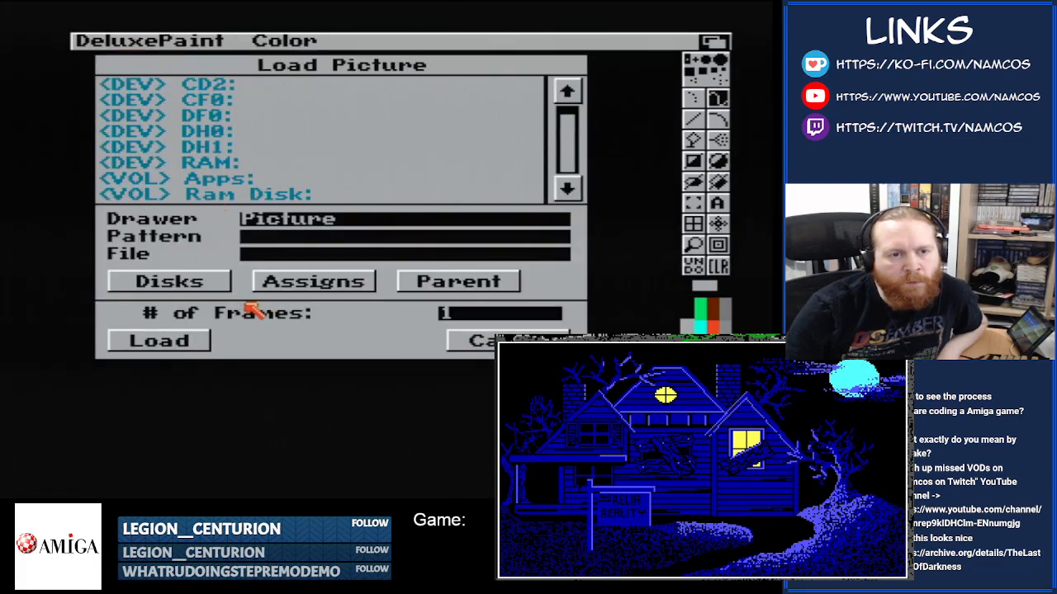
pyautogui.click(208, 152)
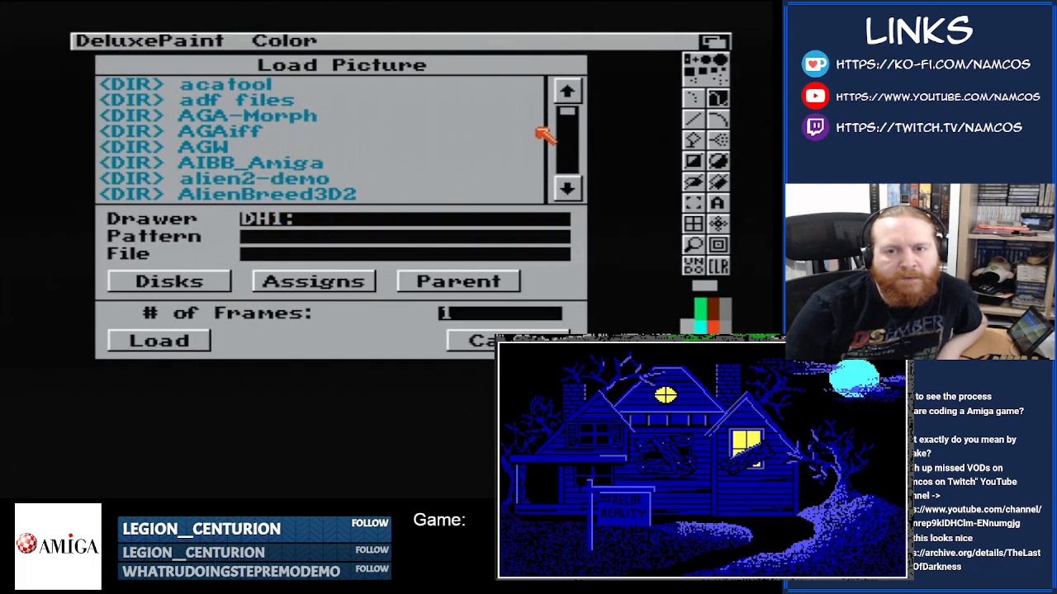
pyautogui.moveTo(569, 117); pyautogui.dragTo(569, 122)
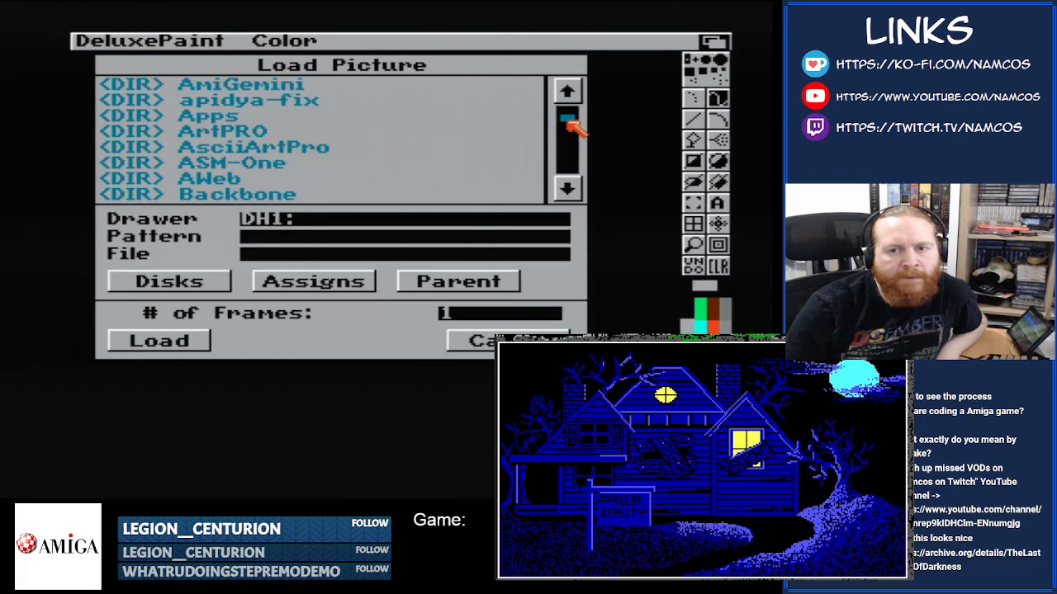
pyautogui.click(577, 195)
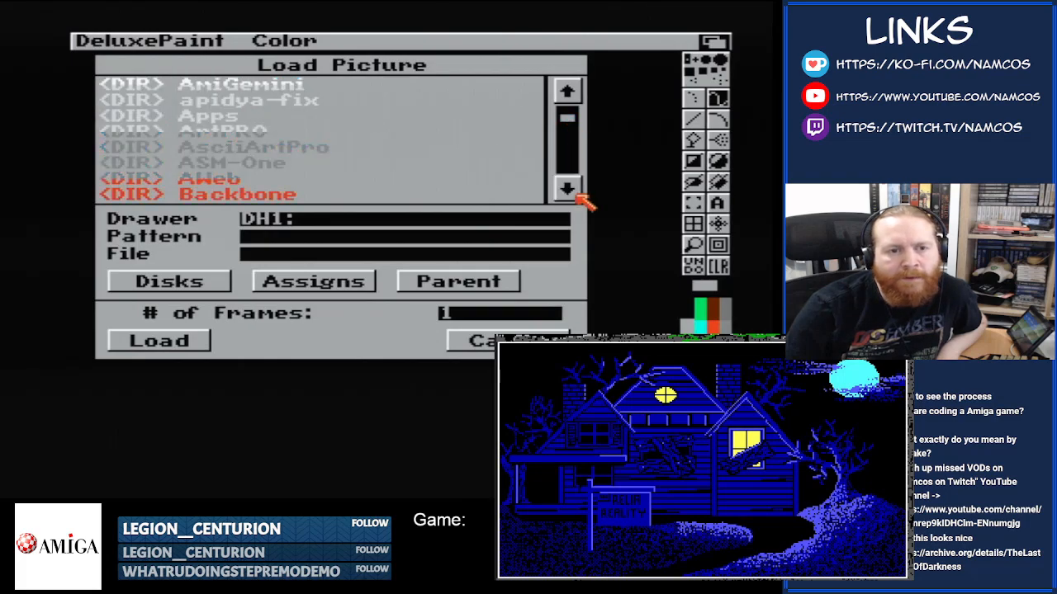
pyautogui.click(578, 197)
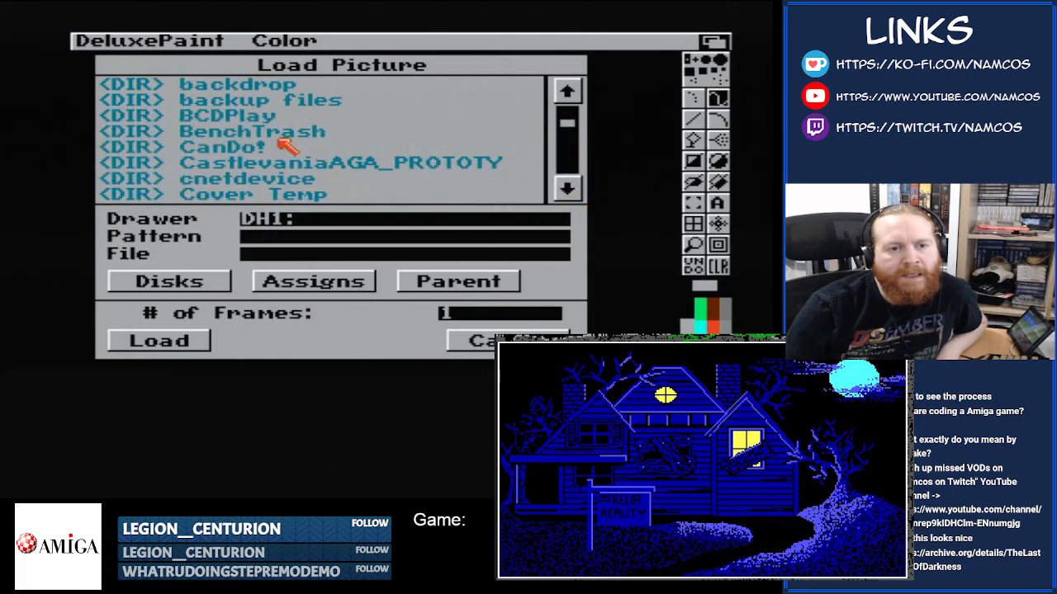
pyautogui.click(249, 147)
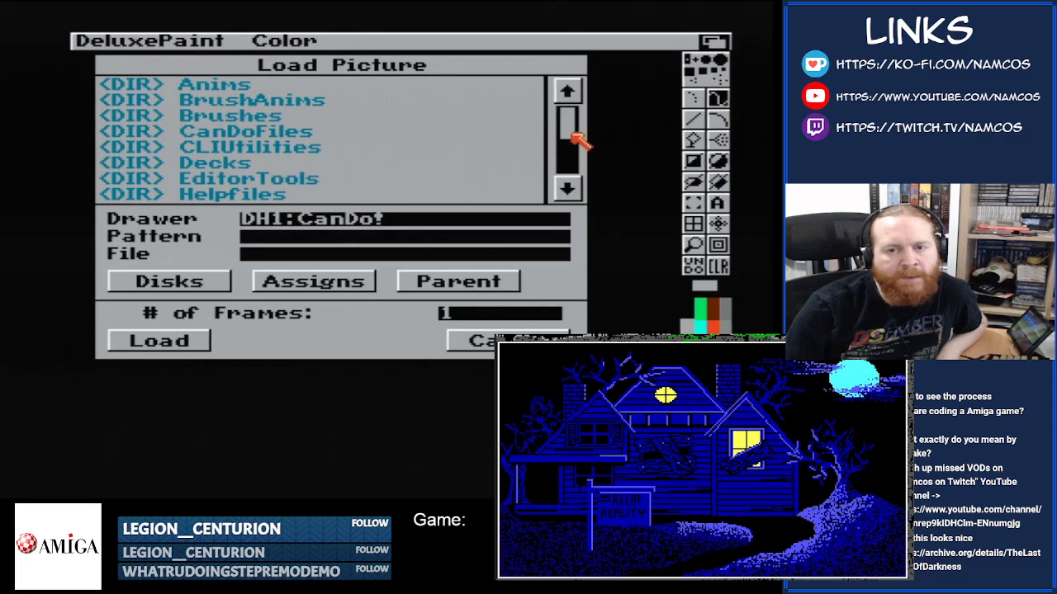
pyautogui.moveTo(578, 139); pyautogui.dragTo(578, 147)
pyautogui.click(276, 179)
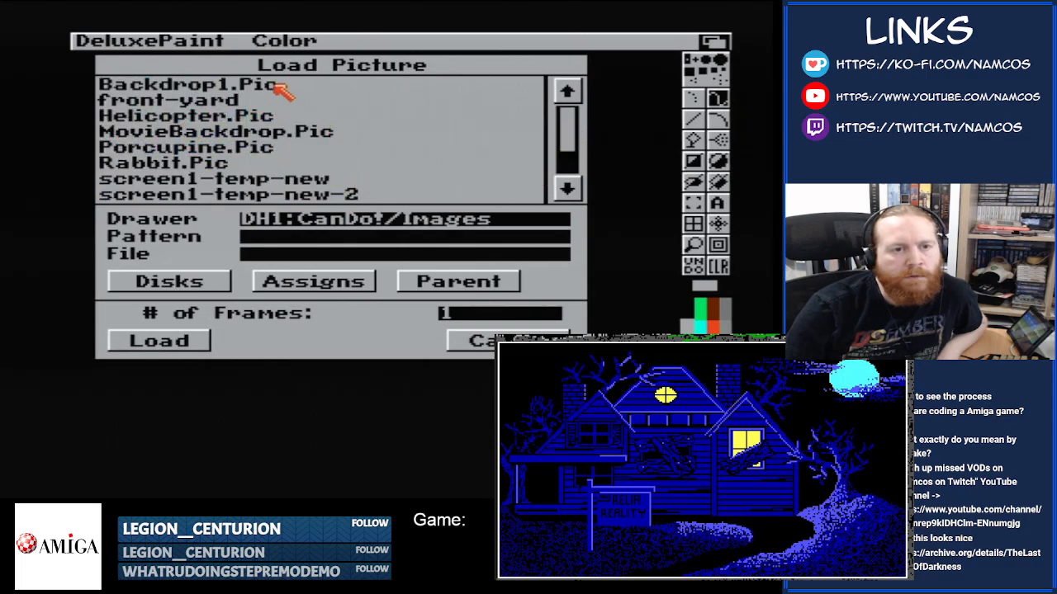
pyautogui.click(212, 101)
pyautogui.click(132, 342)
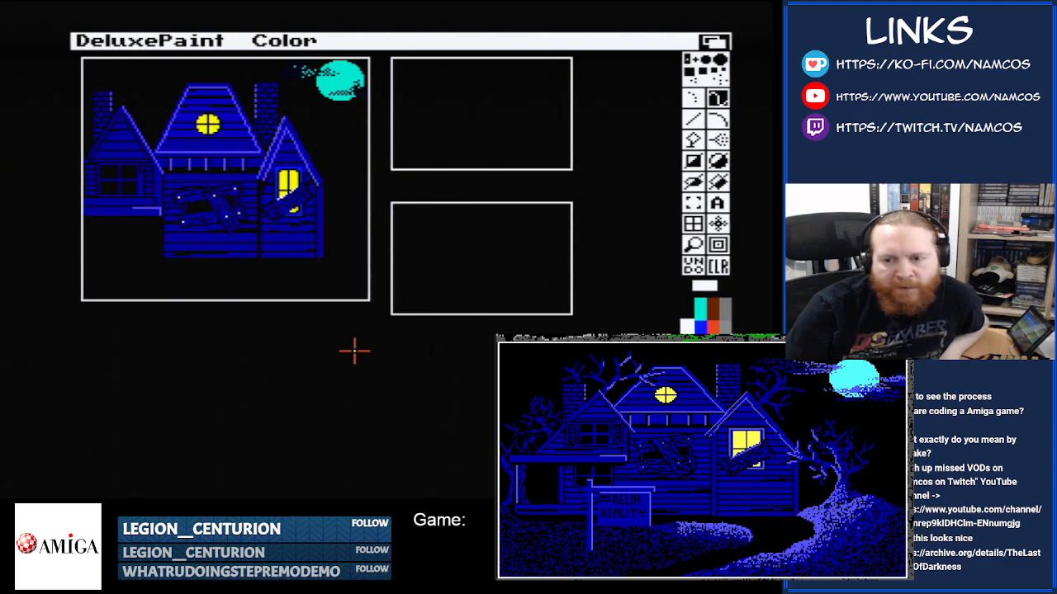
# - Magnify the left wing's window, extend the black gaps of the boards on its right side toward the frame and fill their vertical black line with dark blue
pyautogui.click(693, 244)
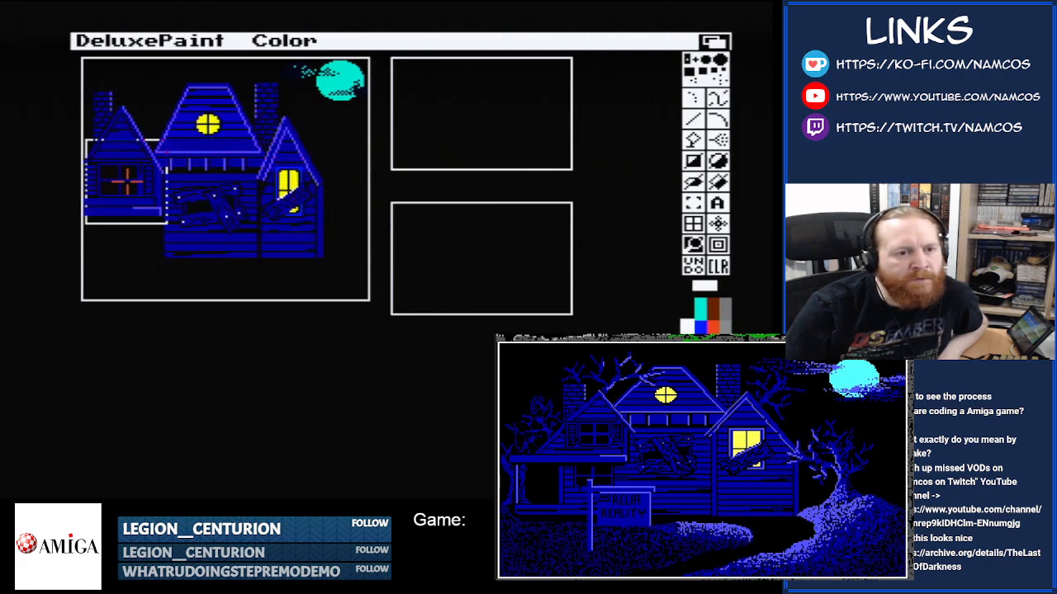
pyautogui.click(118, 178)
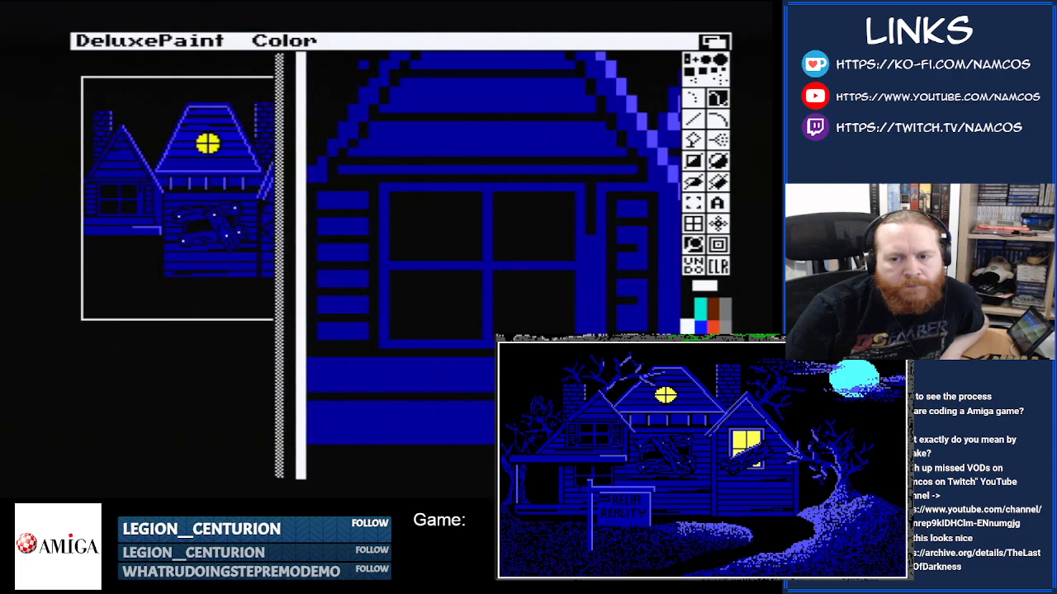
pyautogui.click(688, 372)
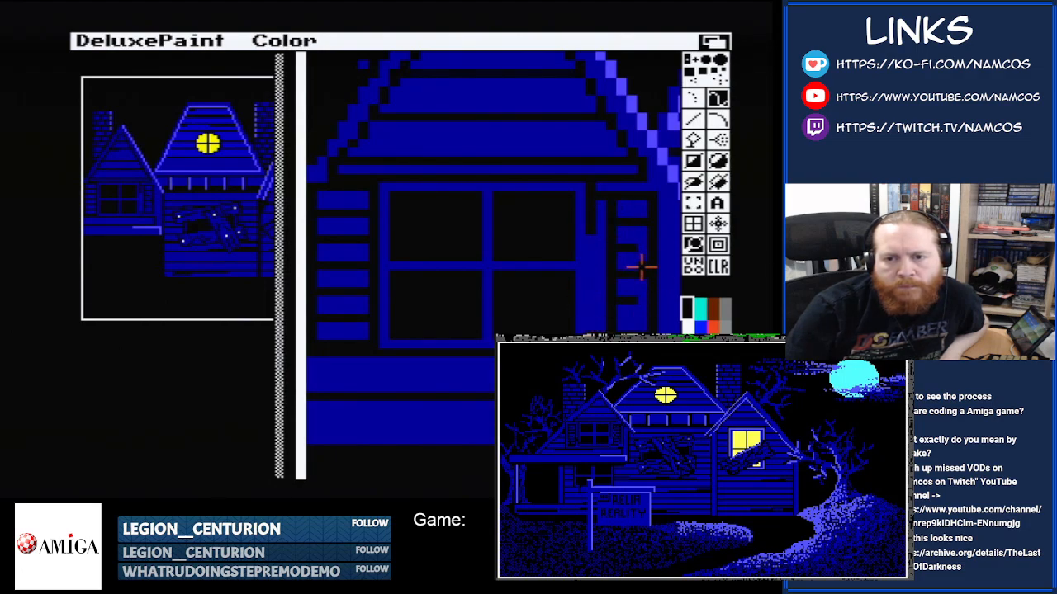
pyautogui.click(601, 222)
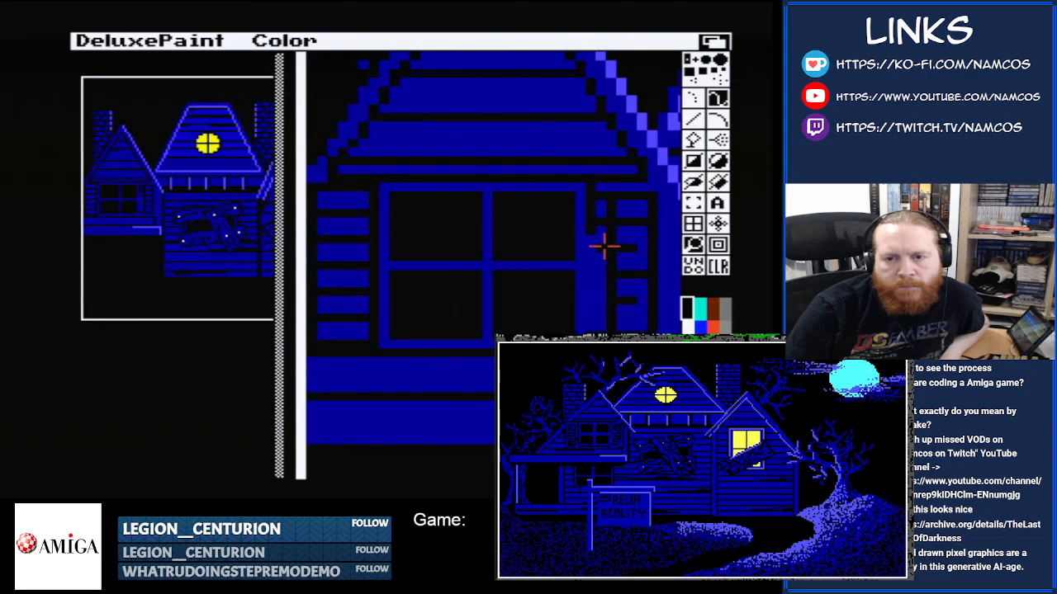
pyautogui.click(603, 248)
pyautogui.click(602, 274)
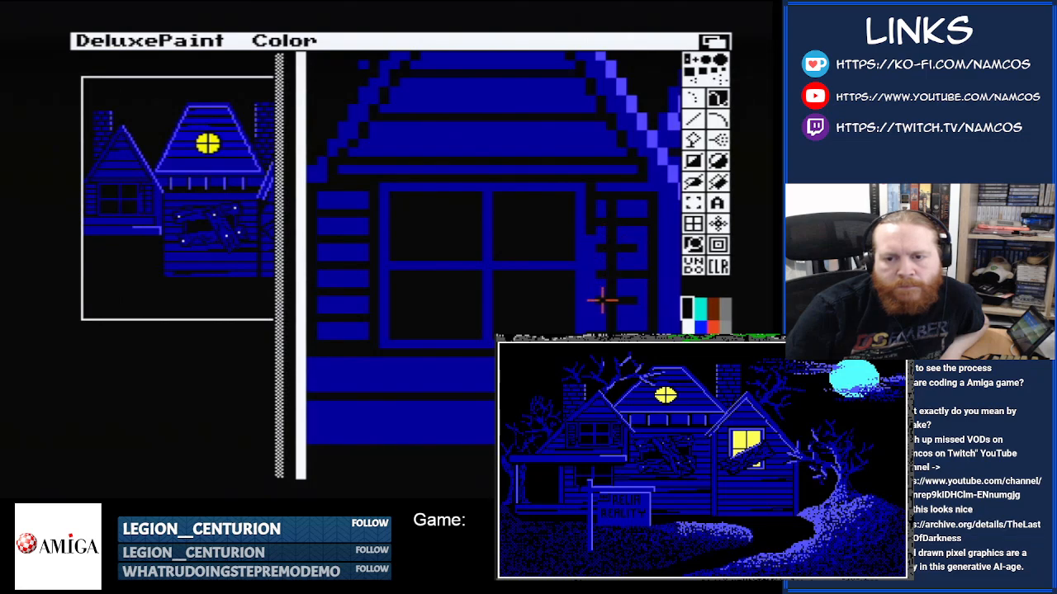
pyautogui.click(602, 300)
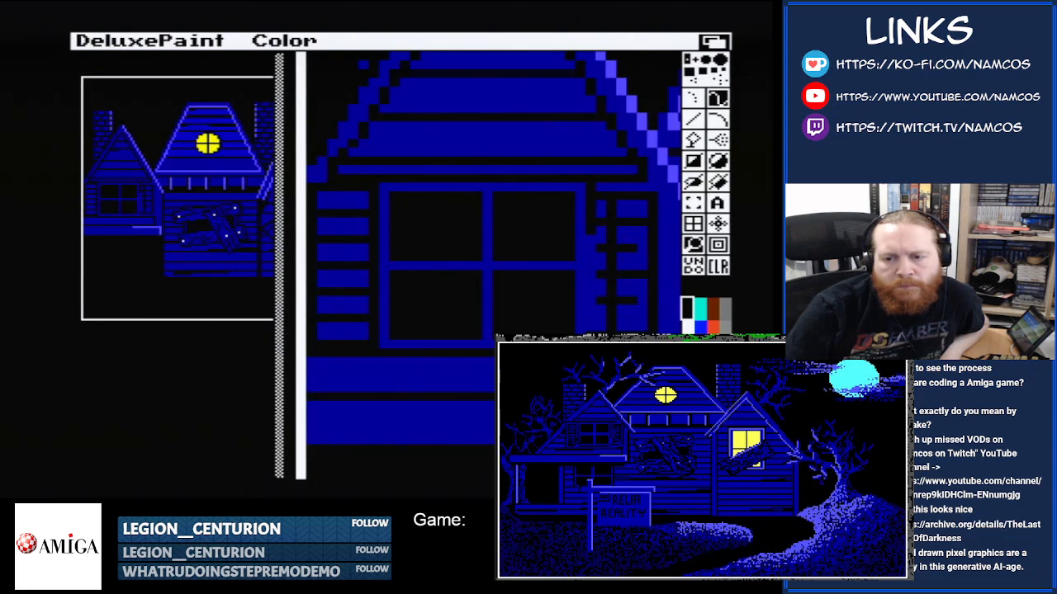
pyautogui.click(700, 354)
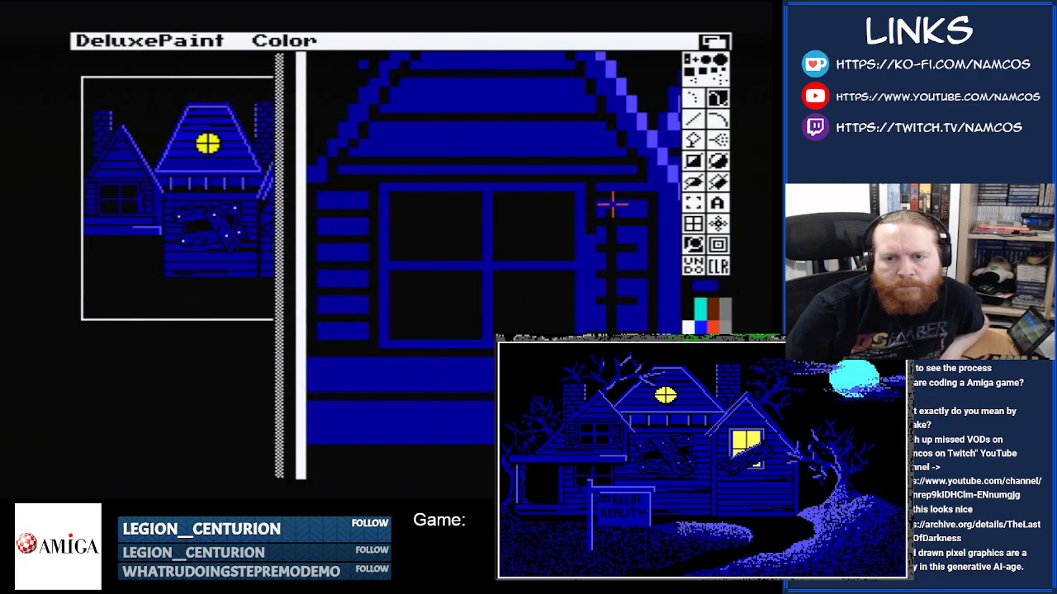
pyautogui.moveTo(611, 204); pyautogui.dragTo(612, 326)
# - Make the topmost board right of the window taller in dark blue and draw a black gap beneath it, level with the left-hand boards
pyautogui.click(690, 302)
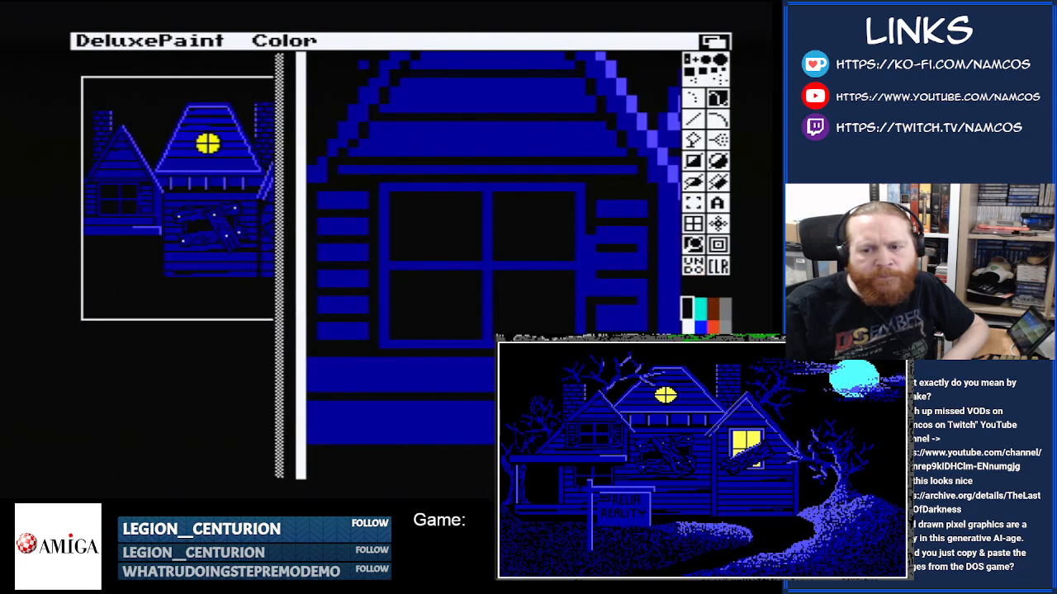
pyautogui.click(700, 354)
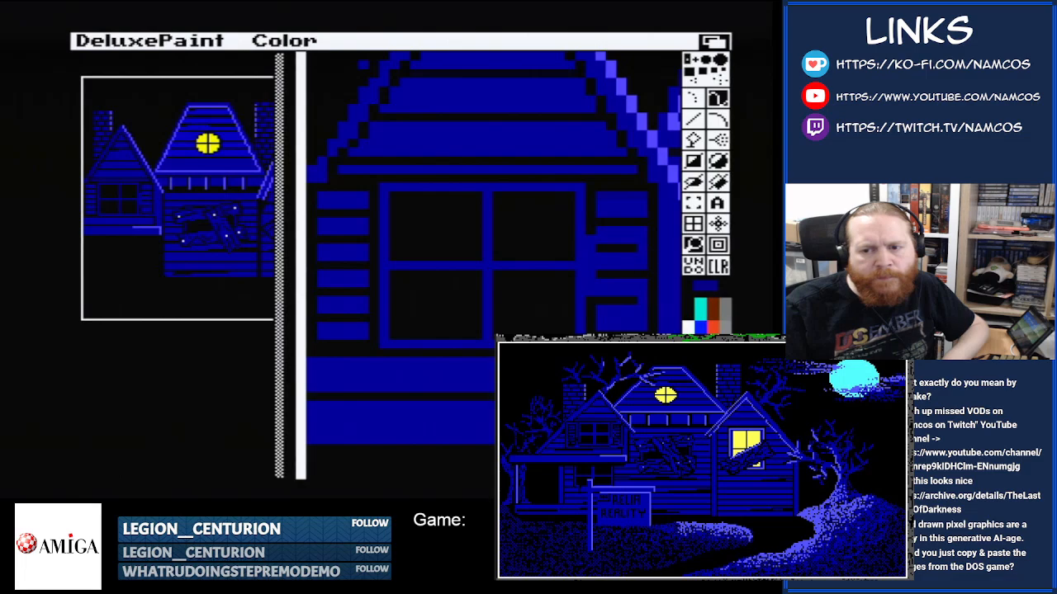
pyautogui.click(688, 309)
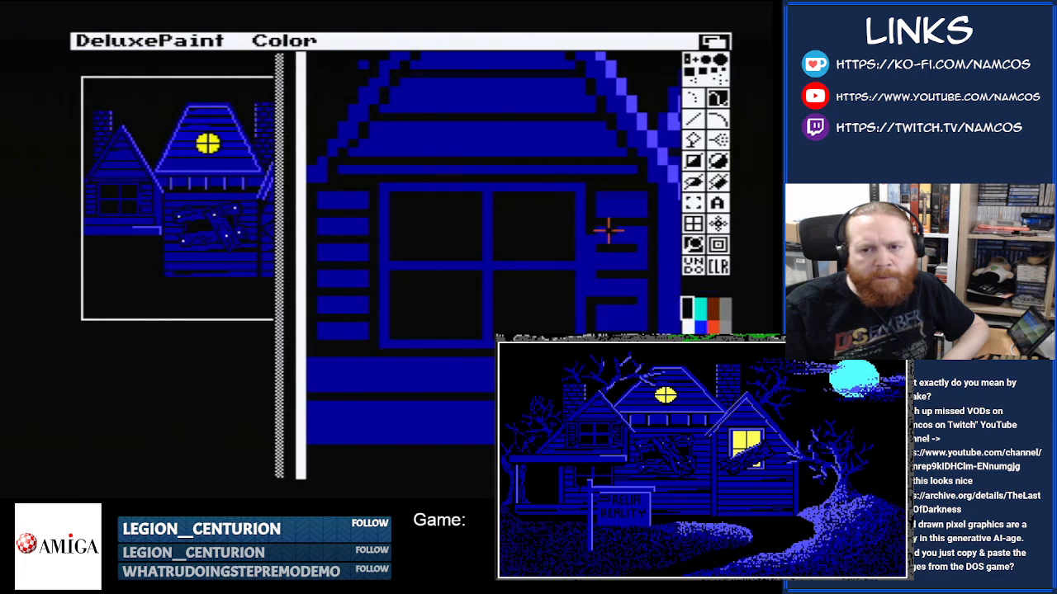
pyautogui.moveTo(600, 211); pyautogui.dragTo(647, 213)
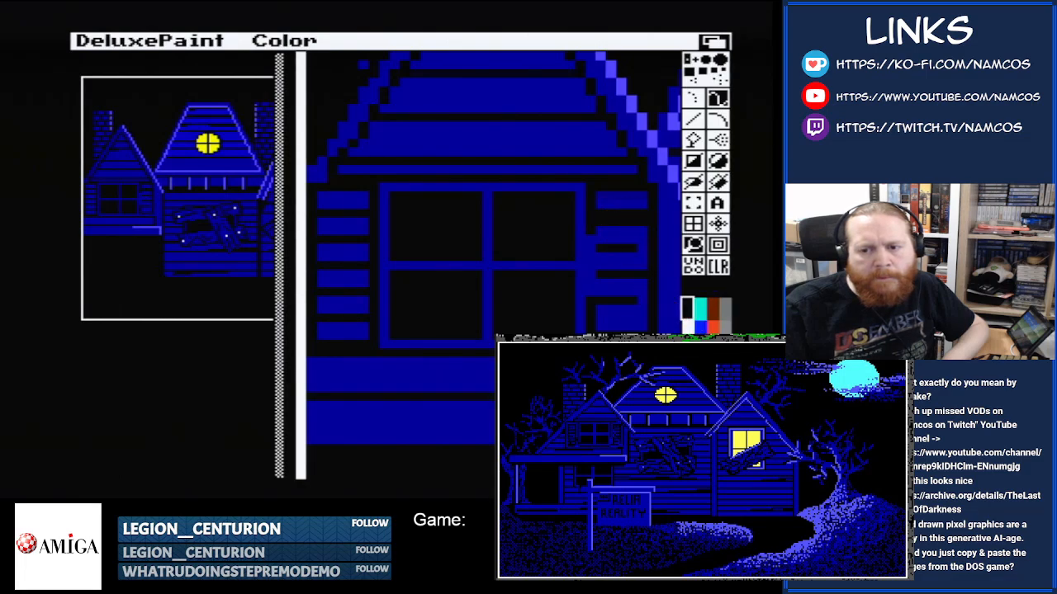
# - Fill the boards right of the upper window with dark blue and redraw their black gaps level with the left-hand boards
pyautogui.click(689, 355)
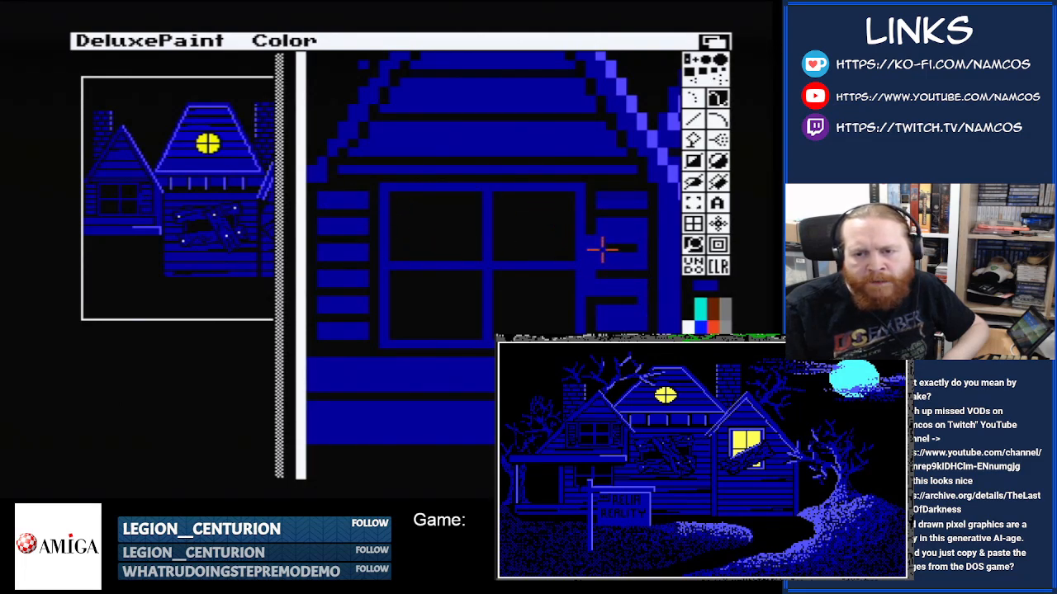
pyautogui.moveTo(635, 249)
pyautogui.mouseDown()
pyautogui.moveTo(644, 274)
pyautogui.moveTo(599, 269)
pyautogui.moveTo(612, 297)
pyautogui.mouseUp()
pyautogui.click(687, 308)
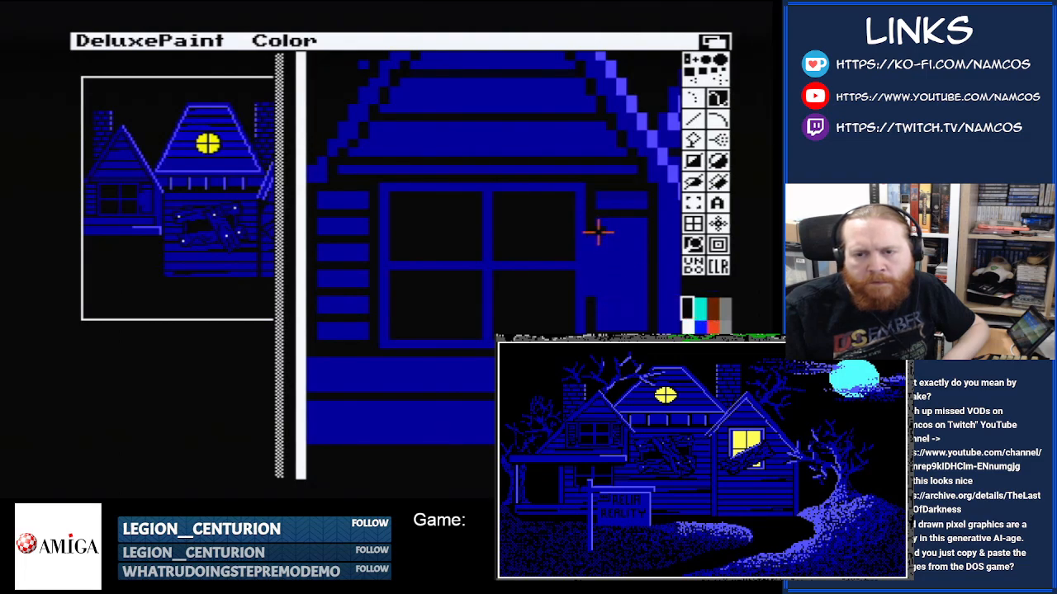
pyautogui.moveTo(598, 239); pyautogui.dragTo(629, 242)
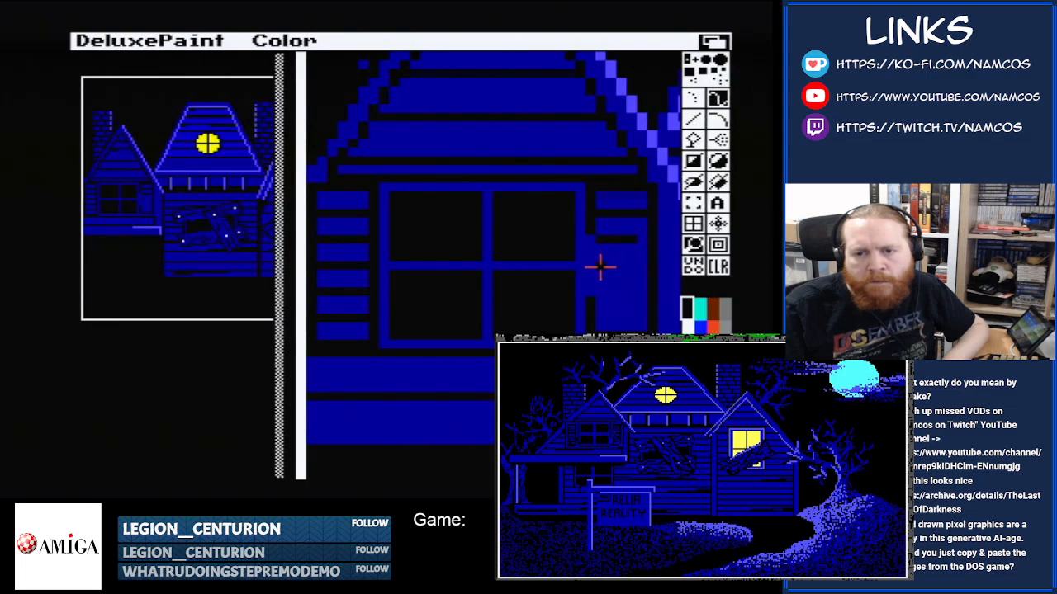
pyautogui.moveTo(600, 266); pyautogui.dragTo(638, 266)
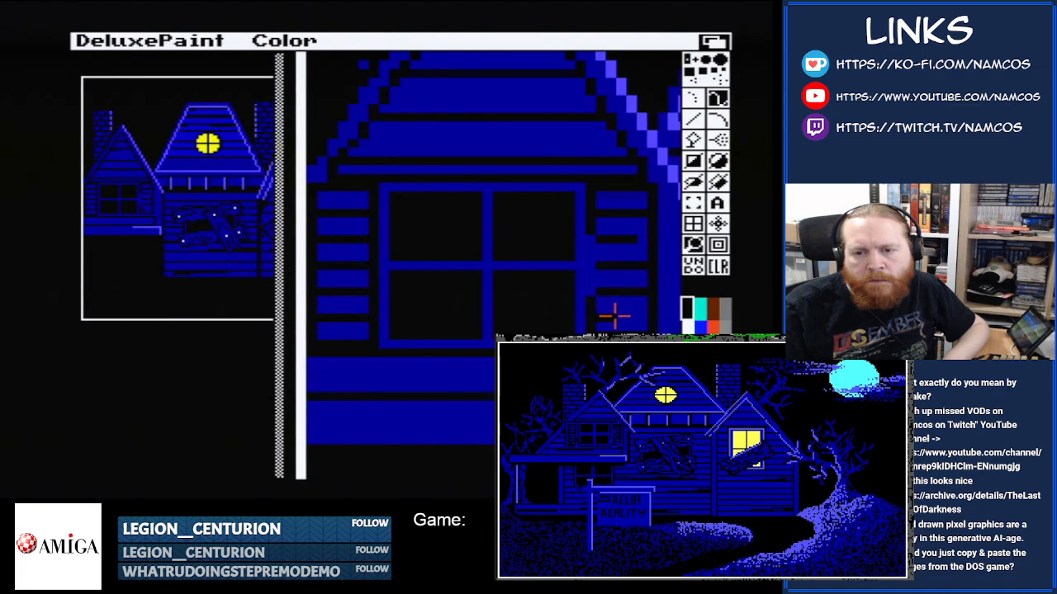
pyautogui.moveTo(614, 318); pyautogui.dragTo(602, 317)
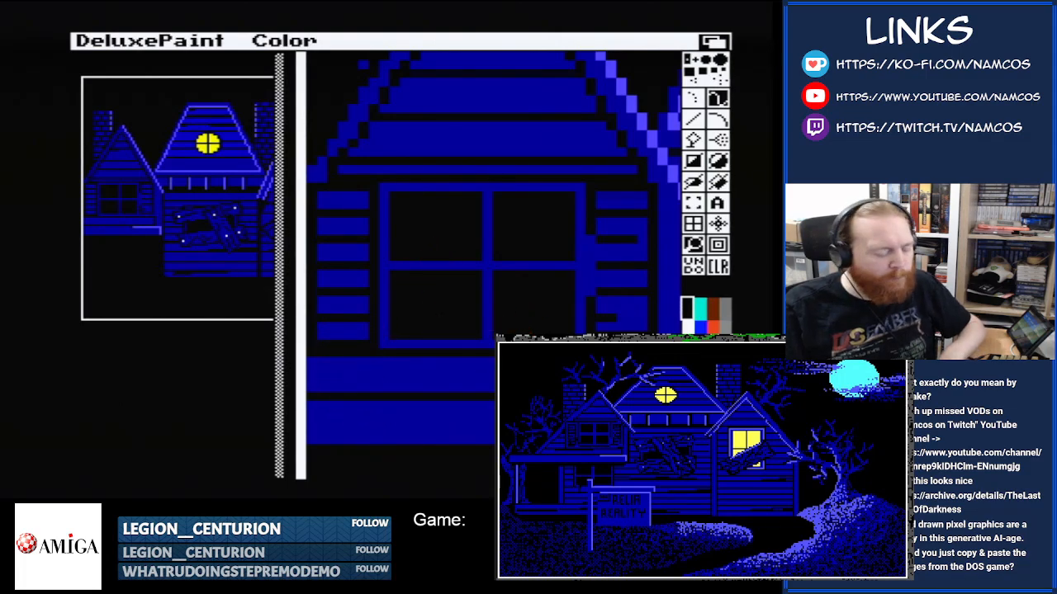
# - Beneath the left wing's lower roof, draw a two-pixel-wide dark-blue window post with a two-pixel-thick crossbar extending right from its foot
pyautogui.press('Down')
pyautogui.press('Down')
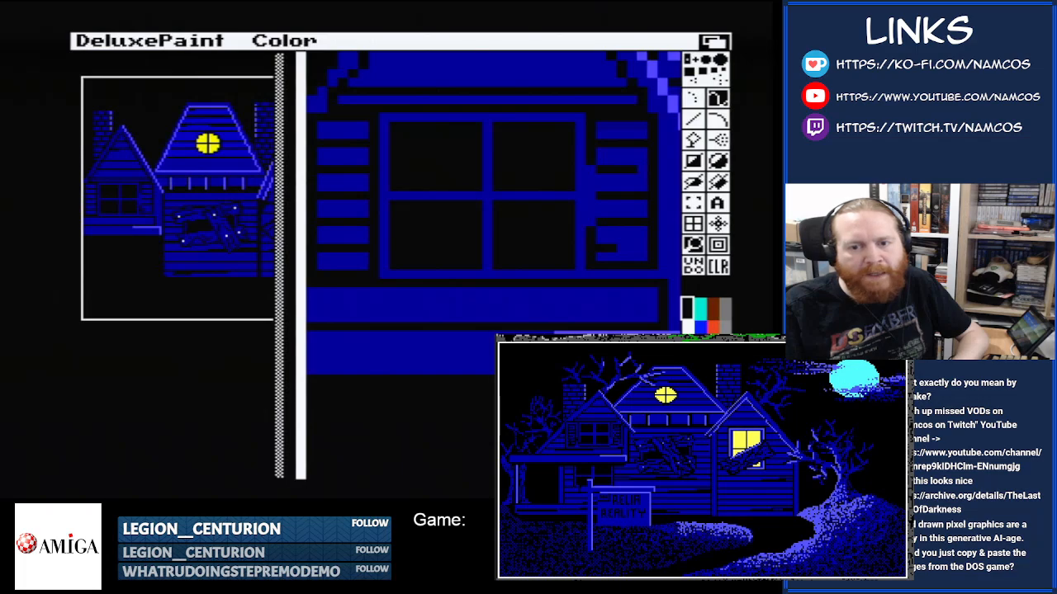
pyautogui.press('Right')
pyautogui.press('Right')
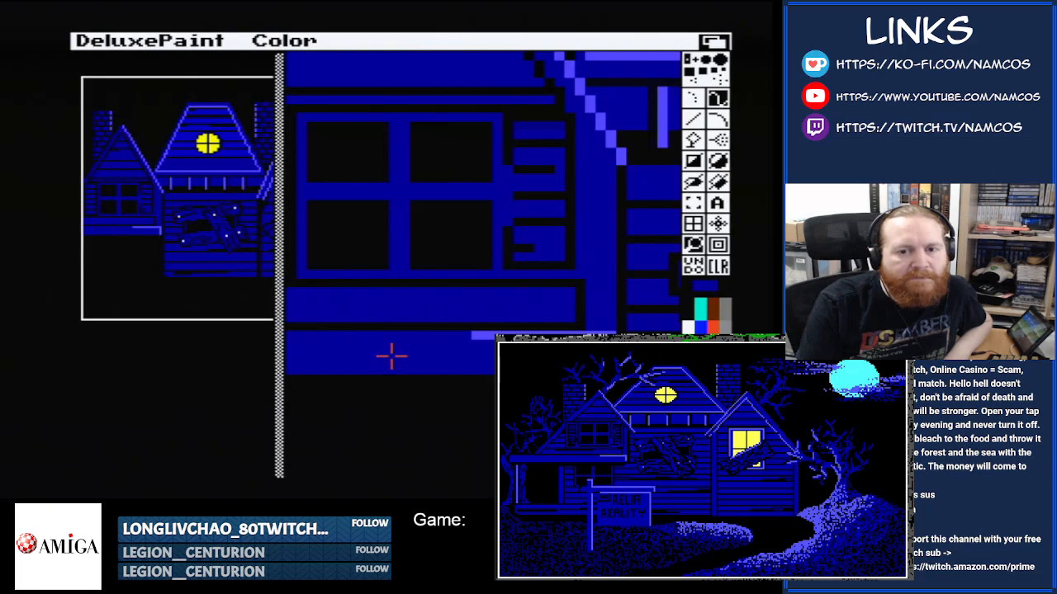
pyautogui.press('Down')
pyautogui.press('Down')
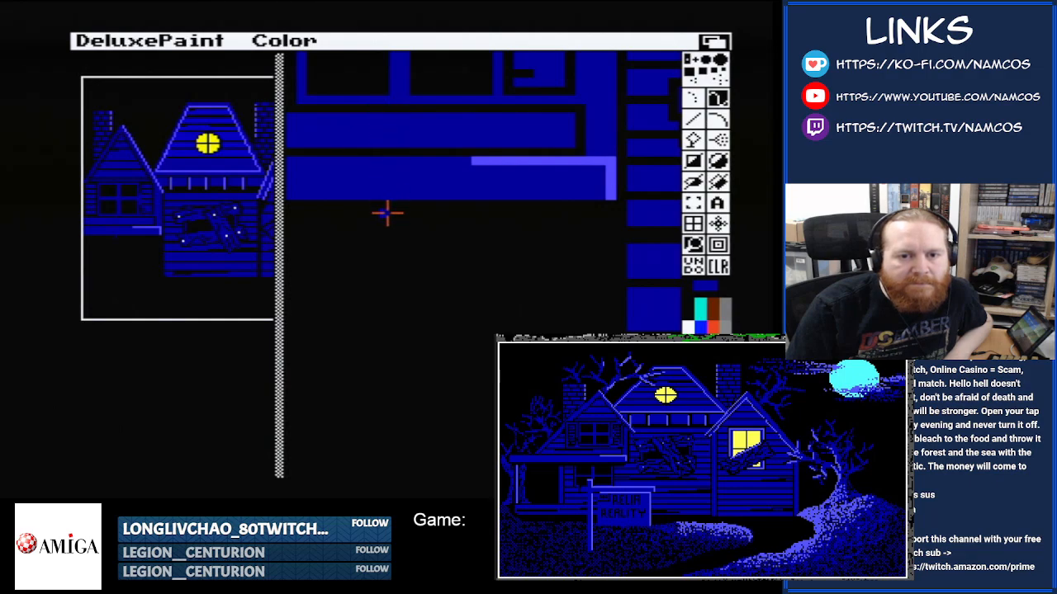
pyautogui.moveTo(387, 219); pyautogui.dragTo(384, 286)
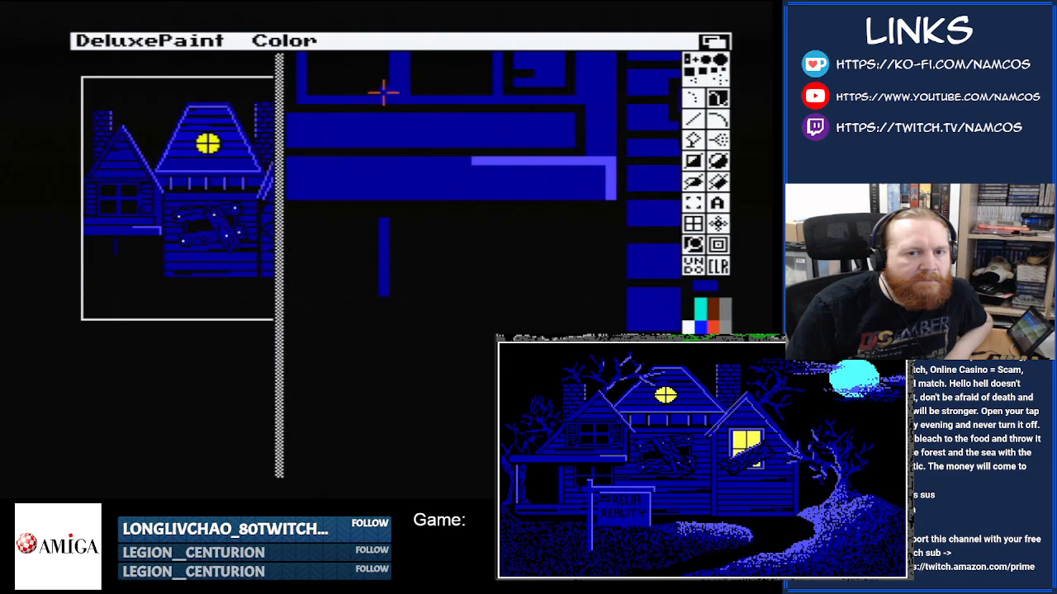
pyautogui.moveTo(391, 224); pyautogui.dragTo(395, 294)
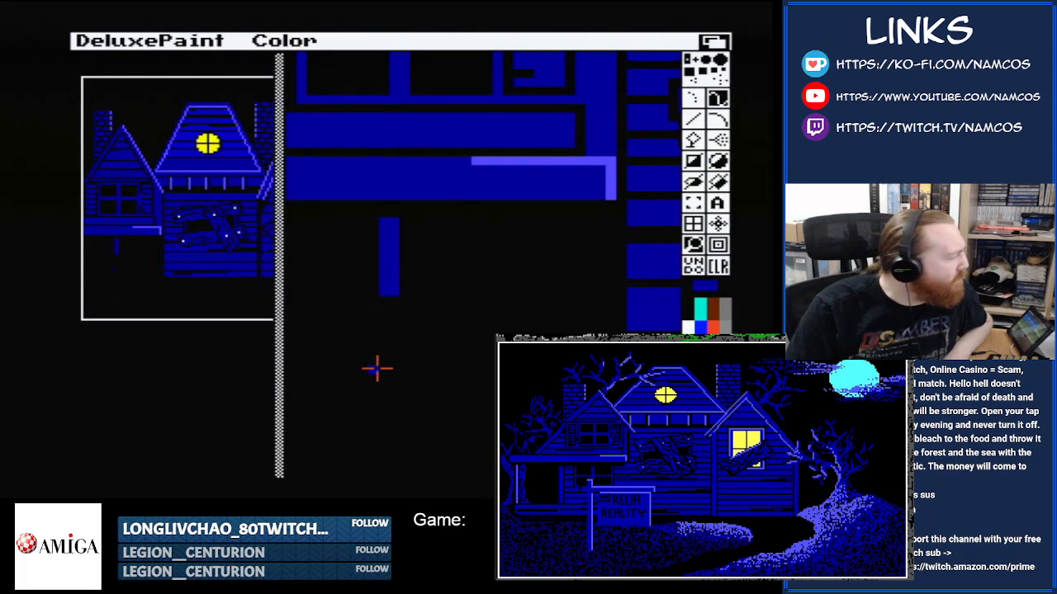
pyautogui.moveTo(402, 289); pyautogui.dragTo(467, 291)
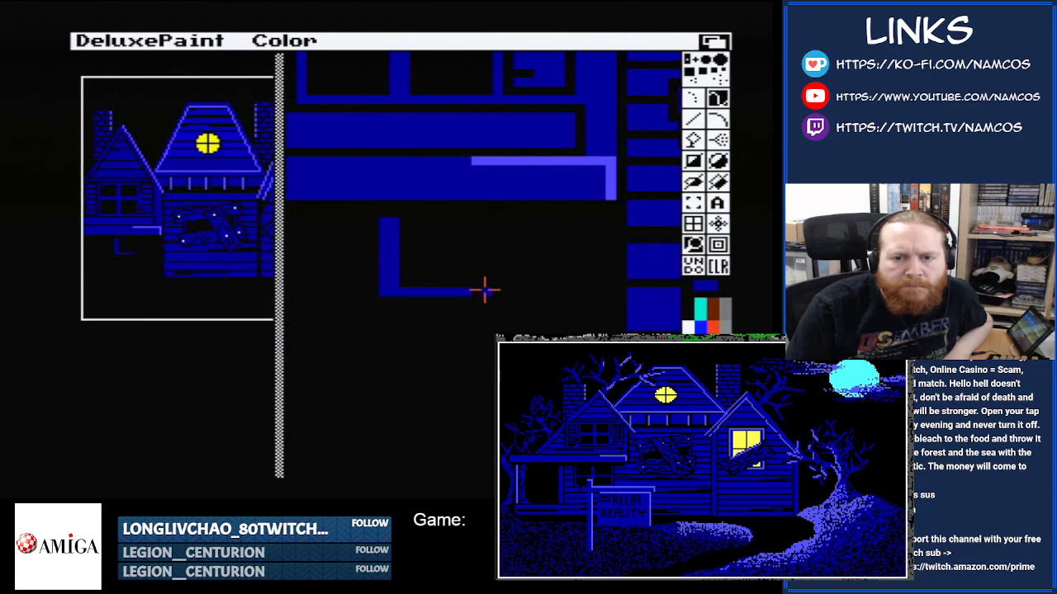
pyautogui.moveTo(474, 290)
pyautogui.mouseDown()
pyautogui.moveTo(470, 300)
pyautogui.moveTo(389, 302)
pyautogui.mouseUp()
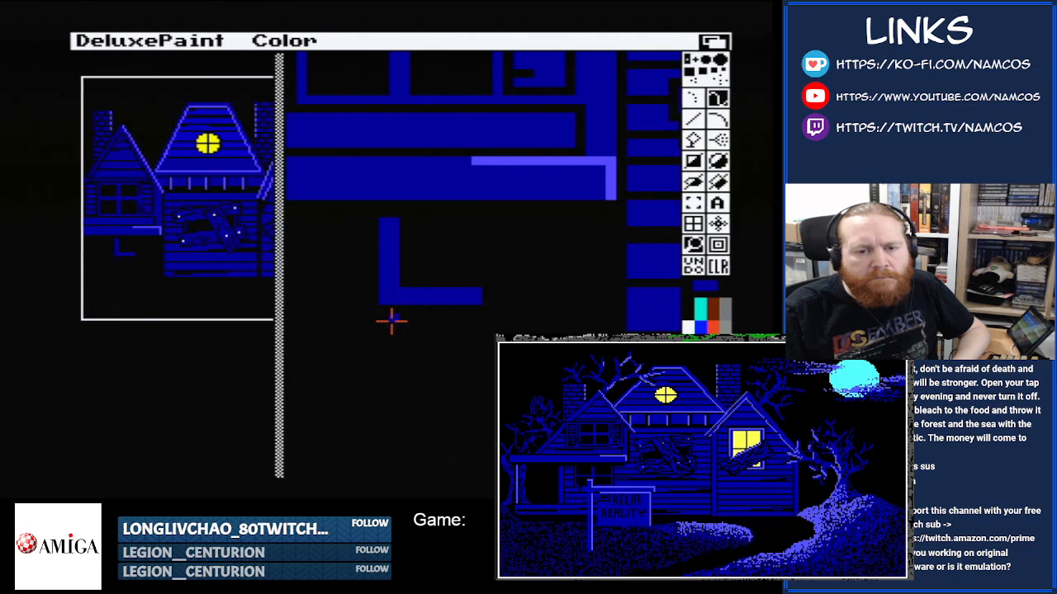
# - Extend the lower window's dark-blue centre post downward below the crossbar, about eight pixels
pyautogui.press('Down')
pyautogui.press('Down')
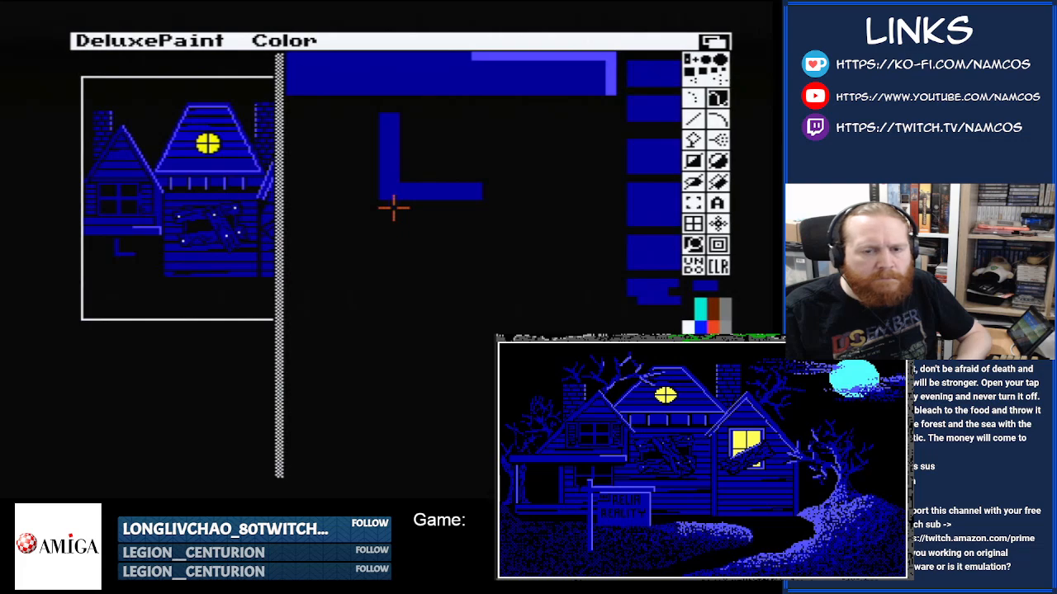
pyautogui.moveTo(393, 209)
pyautogui.mouseDown()
pyautogui.moveTo(389, 266)
pyautogui.moveTo(387, 206)
pyautogui.mouseUp()
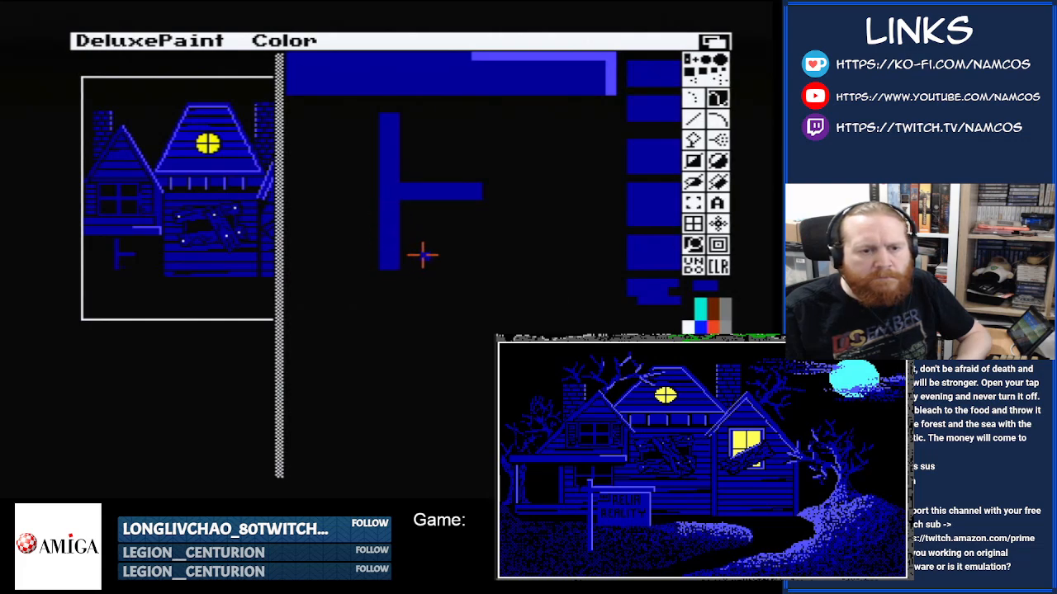
# - Check the whole picture, magnify the lower window again, pick up its crossbar as a brush and stamp it higher on the post
pyautogui.click(697, 243)
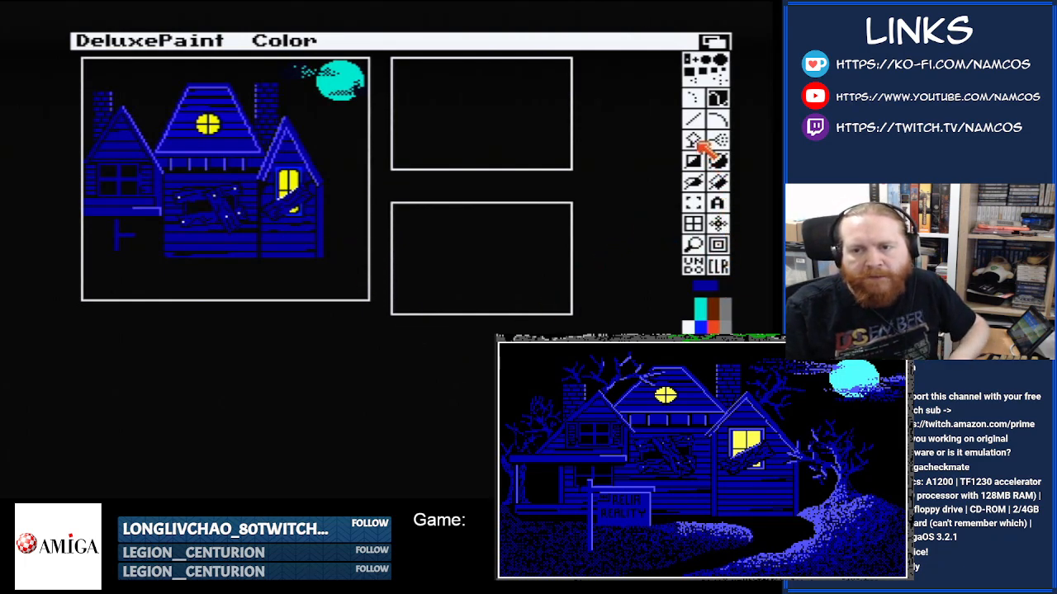
pyautogui.click(694, 245)
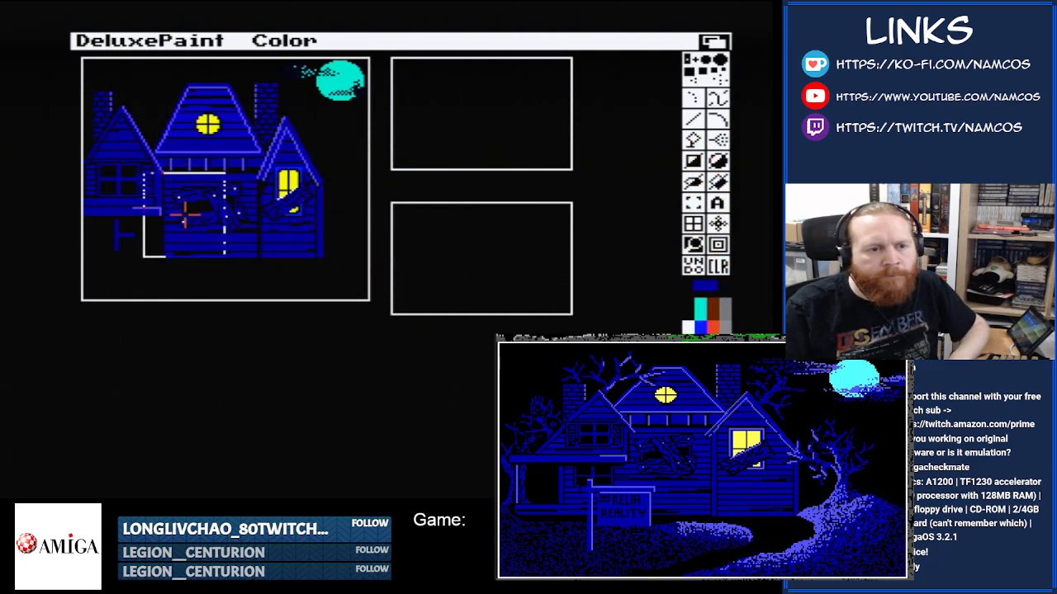
pyautogui.click(132, 228)
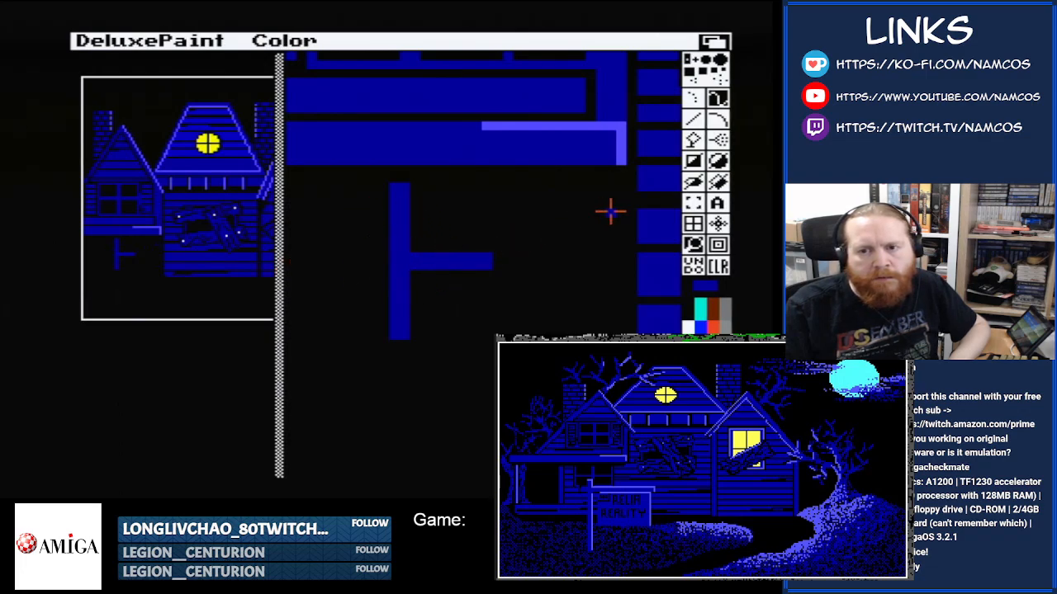
pyautogui.click(693, 203)
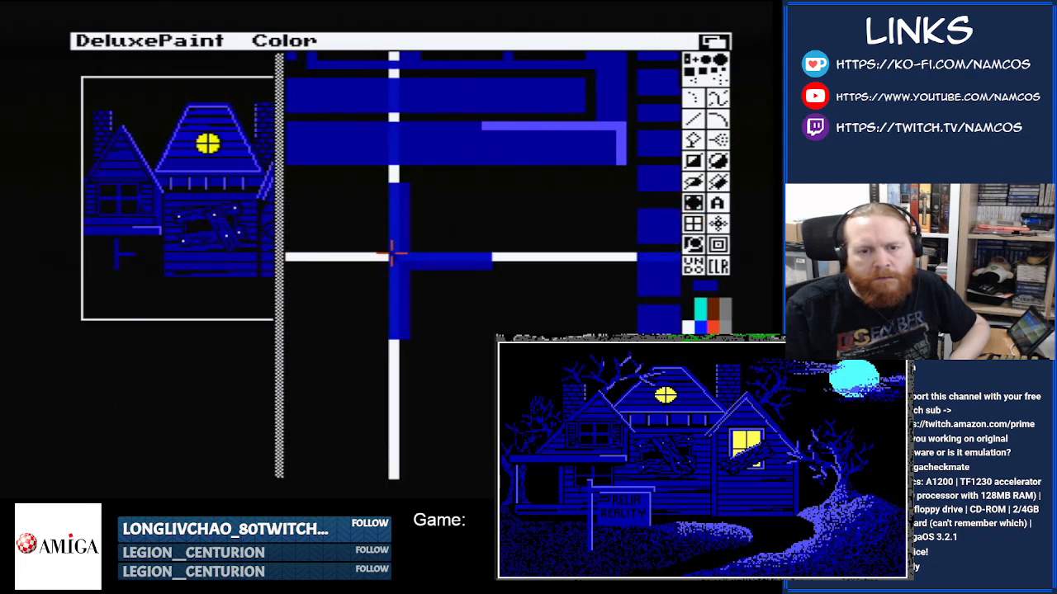
pyautogui.moveTo(384, 257)
pyautogui.mouseDown()
pyautogui.moveTo(497, 262)
pyautogui.moveTo(501, 275)
pyautogui.mouseUp()
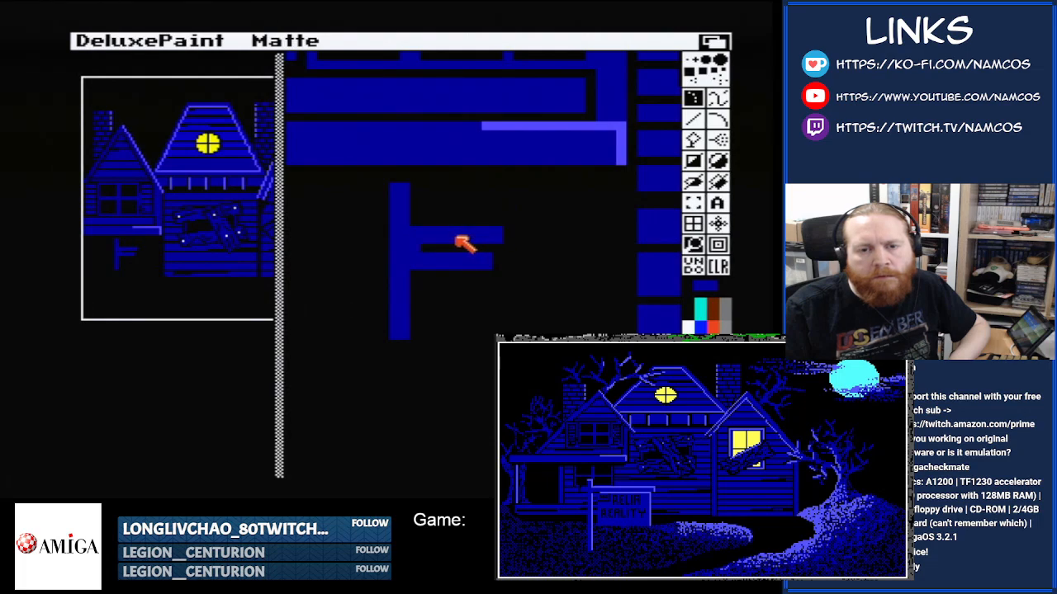
pyautogui.click(457, 237)
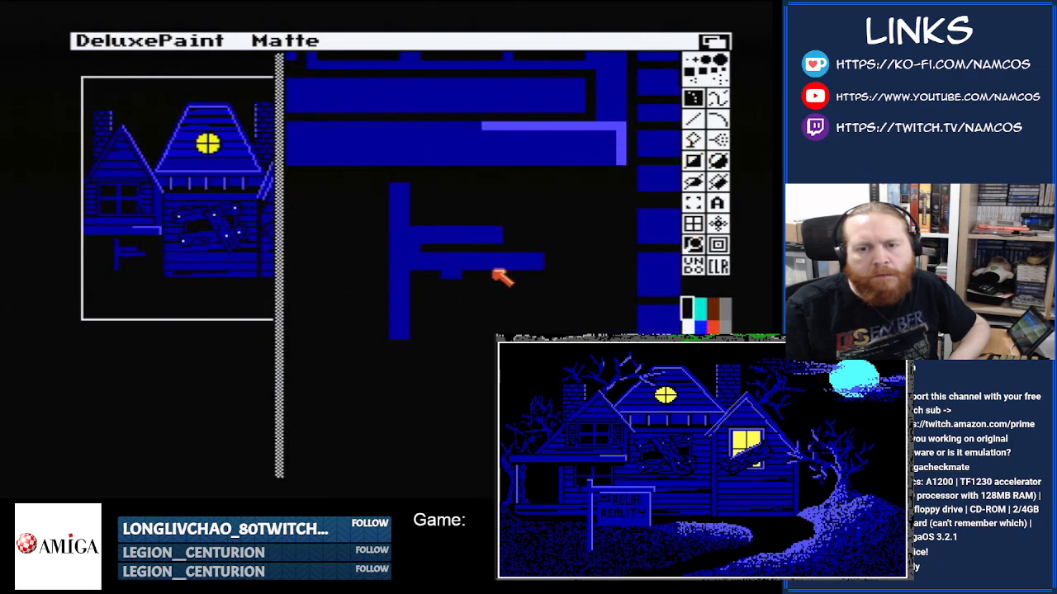
# - Erase the lower window's original crossbar in black, shorten the post's lower end and trim the raised crossbar's right end
pyautogui.click(692, 61)
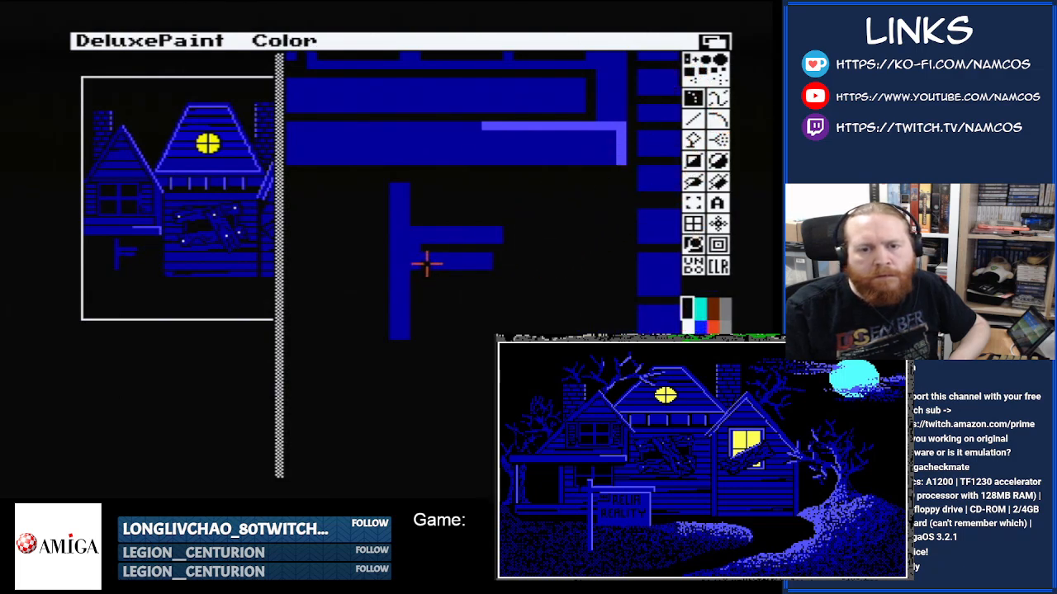
pyautogui.moveTo(480, 258)
pyautogui.mouseDown()
pyautogui.moveTo(412, 252)
pyautogui.moveTo(421, 265)
pyautogui.moveTo(488, 266)
pyautogui.mouseUp()
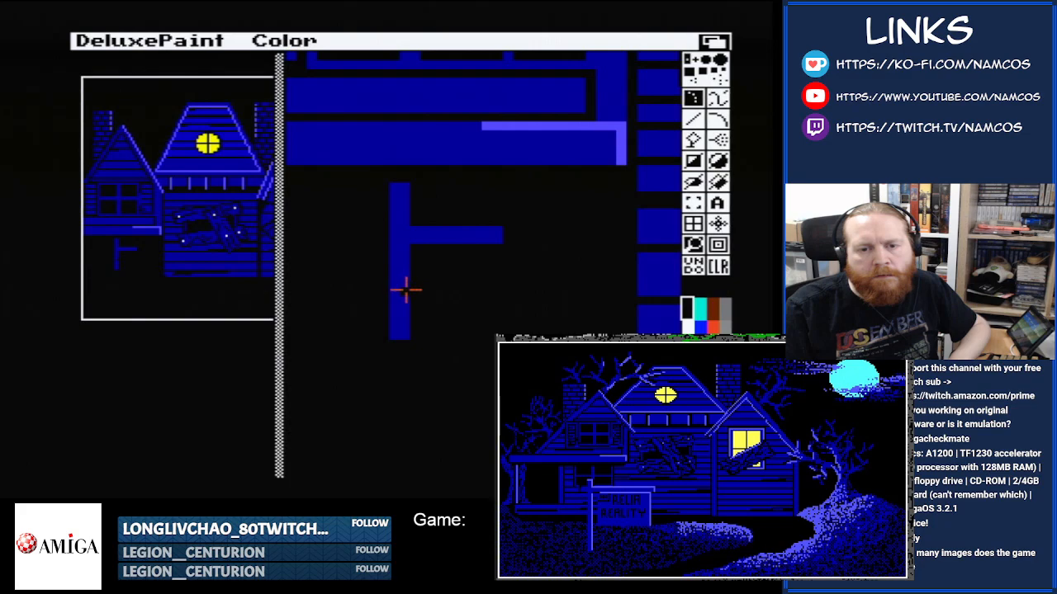
pyautogui.moveTo(405, 289)
pyautogui.mouseDown()
pyautogui.moveTo(385, 314)
pyautogui.moveTo(406, 318)
pyautogui.moveTo(388, 330)
pyautogui.moveTo(413, 337)
pyautogui.mouseUp()
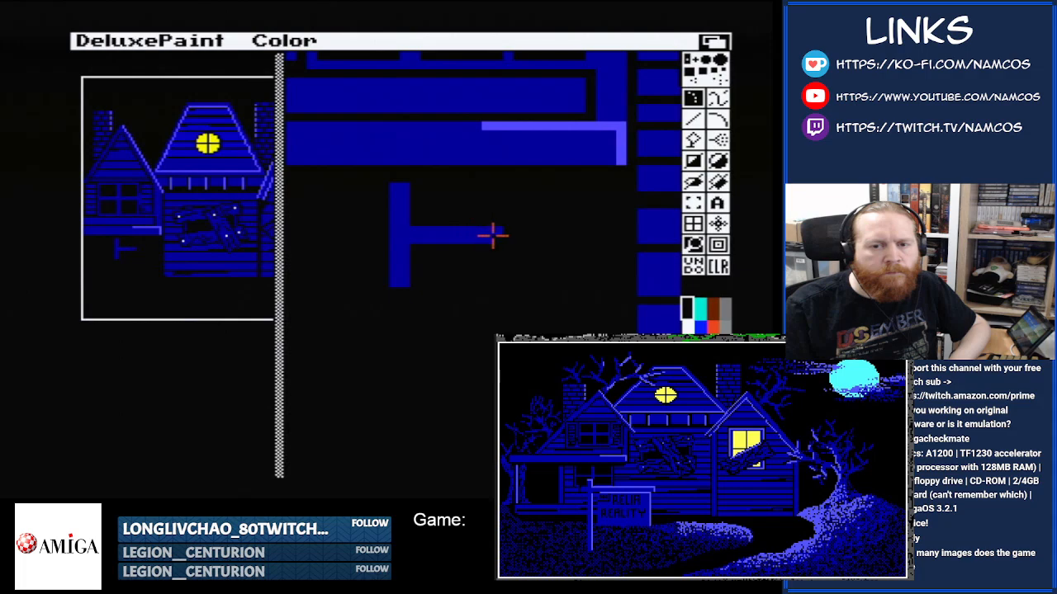
pyautogui.moveTo(476, 229)
pyautogui.mouseDown()
pyautogui.moveTo(526, 266)
pyautogui.moveTo(506, 229)
pyautogui.mouseUp()
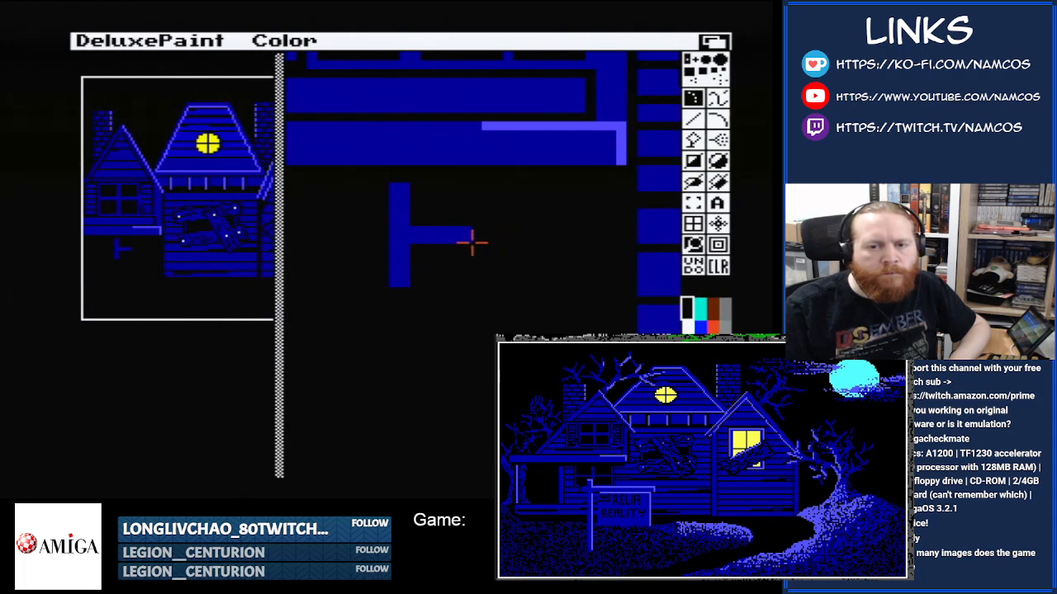
# - Extend the crossbar to the left of the post and draw the lower window's side and bottom frame in dark blue
pyautogui.click(698, 355)
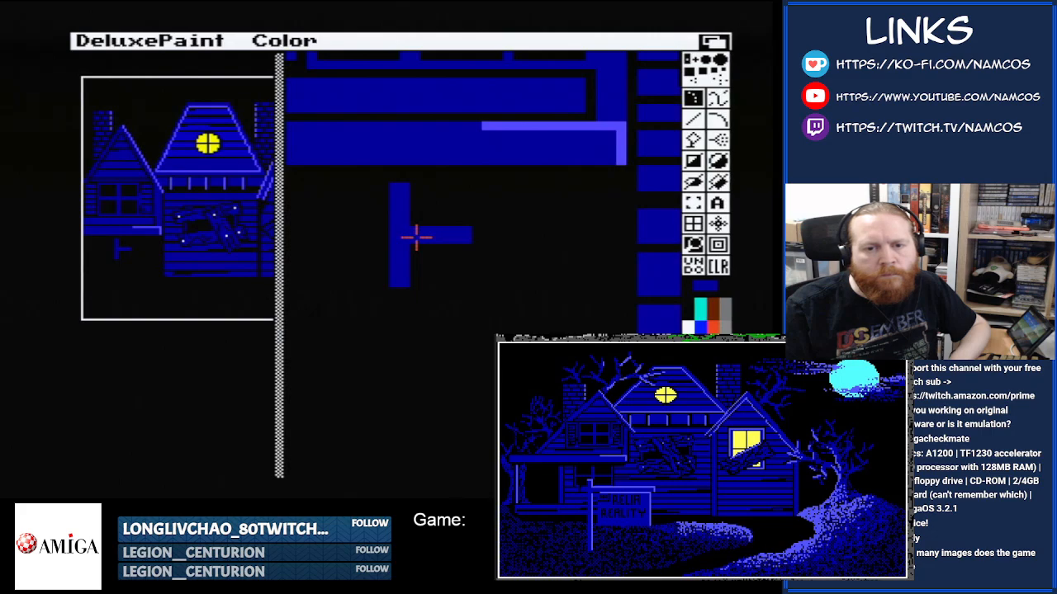
pyautogui.moveTo(416, 237); pyautogui.dragTo(344, 230)
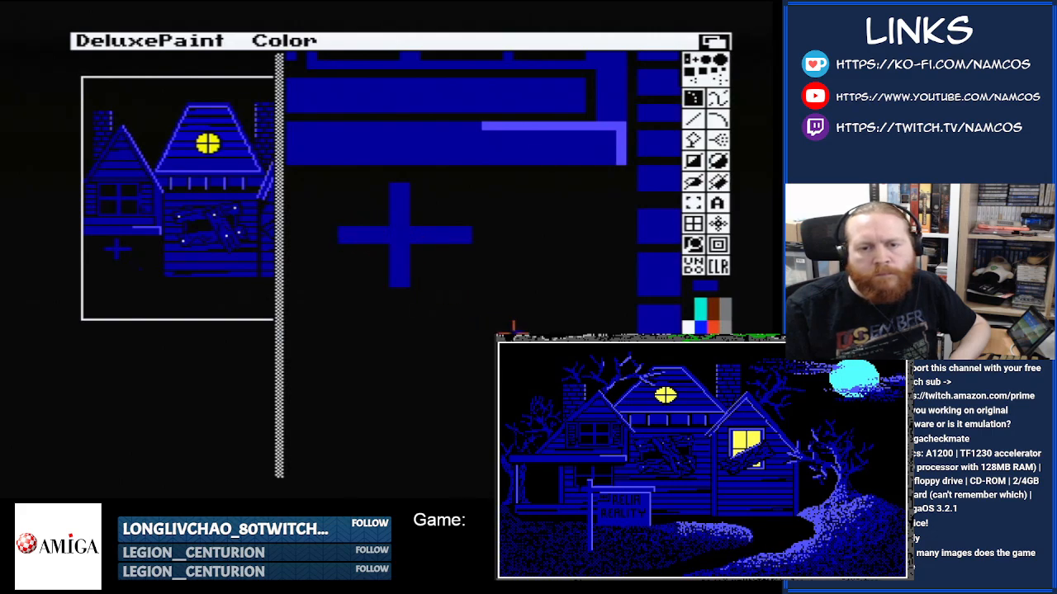
pyautogui.click(687, 307)
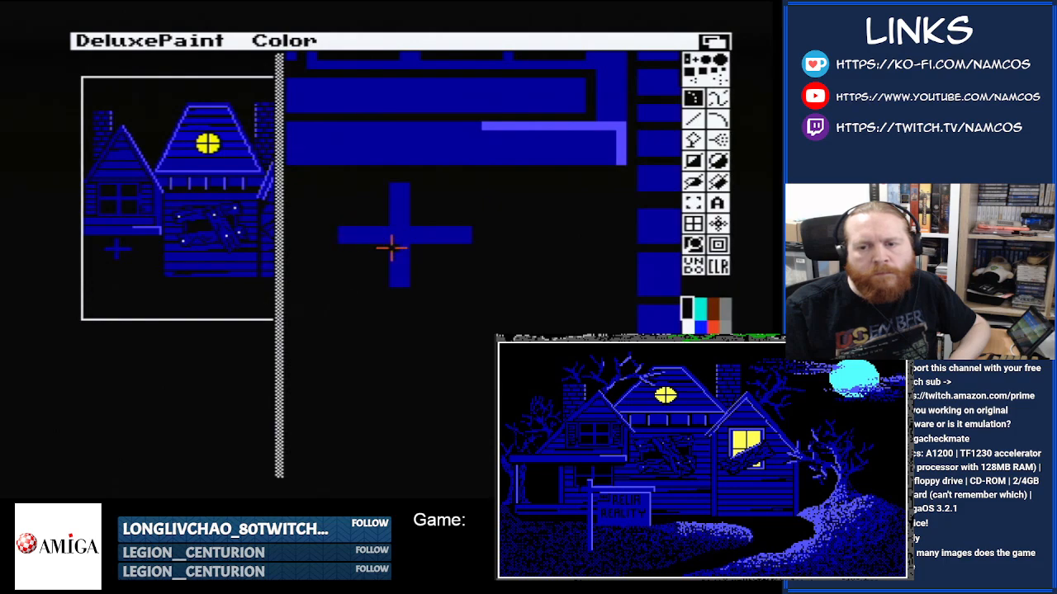
pyautogui.click(694, 357)
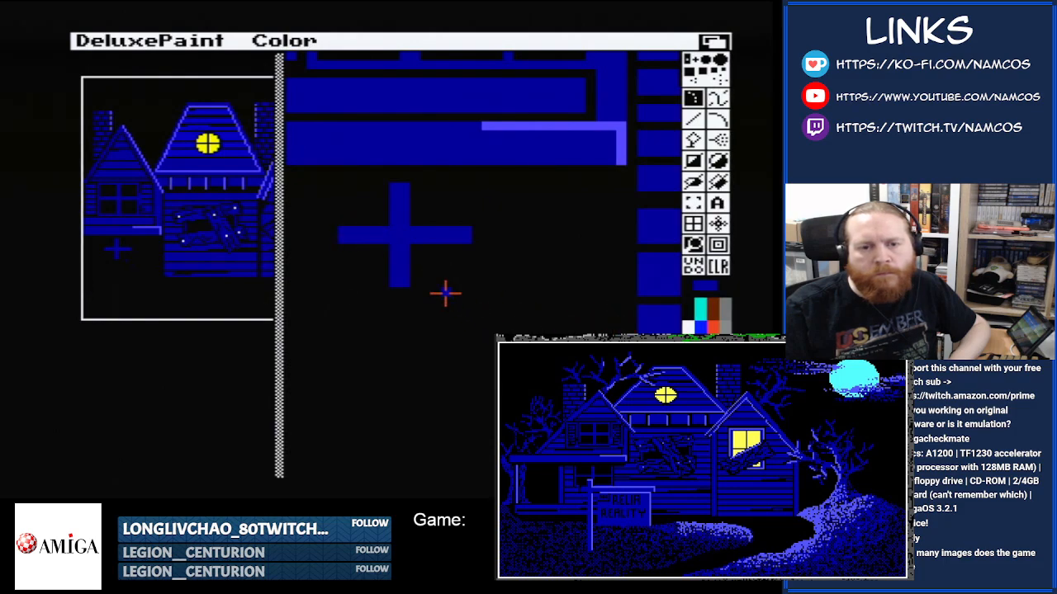
pyautogui.click(334, 231)
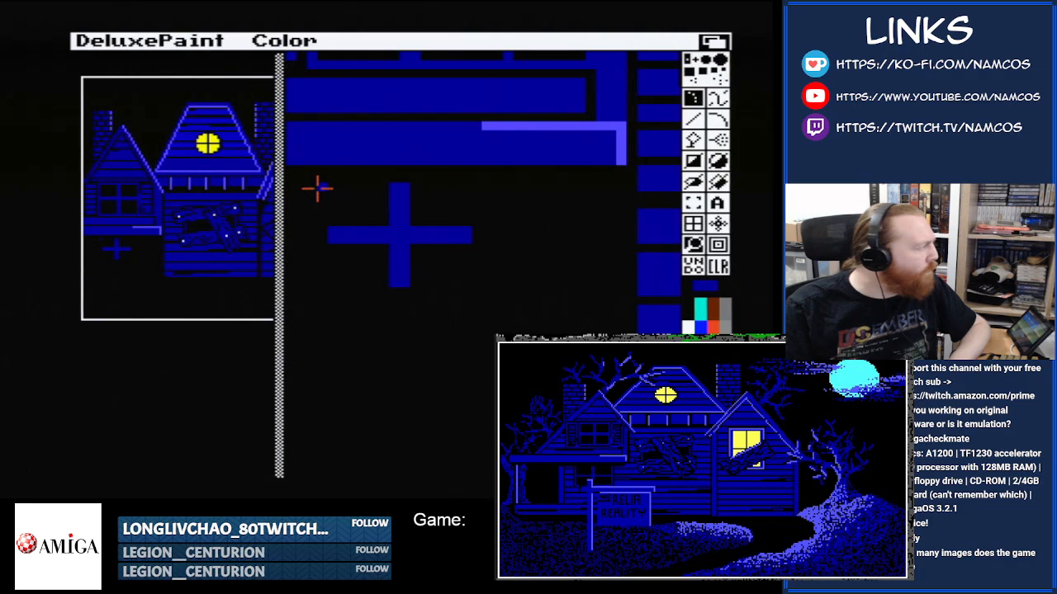
pyautogui.moveTo(319, 184)
pyautogui.mouseDown()
pyautogui.moveTo(317, 284)
pyautogui.moveTo(429, 292)
pyautogui.moveTo(470, 293)
pyautogui.moveTo(478, 190)
pyautogui.mouseUp()
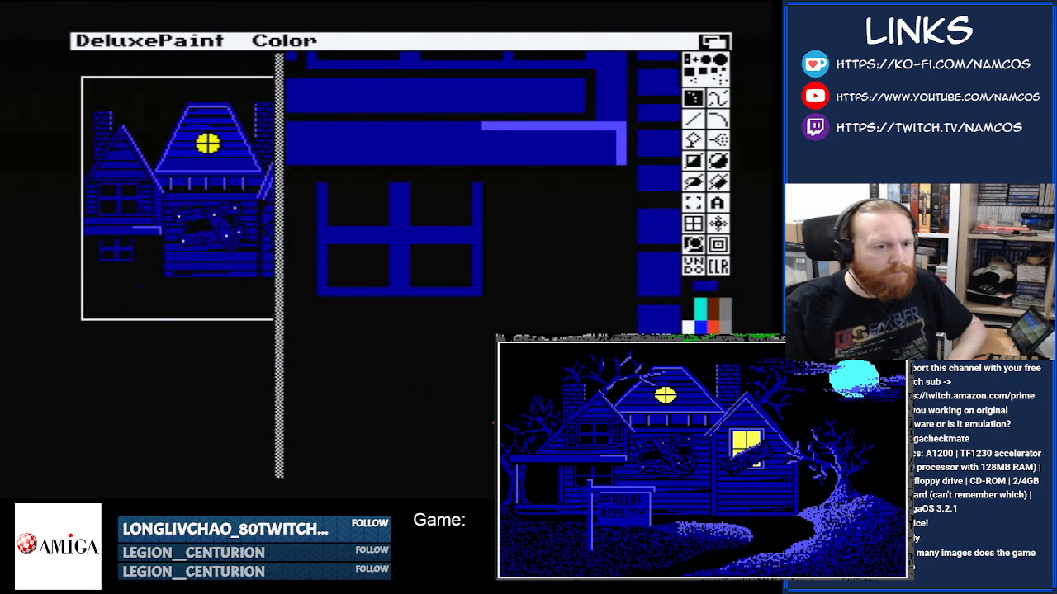
# - Draw a filled dark-blue rectangle about three pixels wide and 23 pixels tall left of the lower window
pyautogui.press('Left')
pyautogui.press('Left')
pyautogui.press('Left')
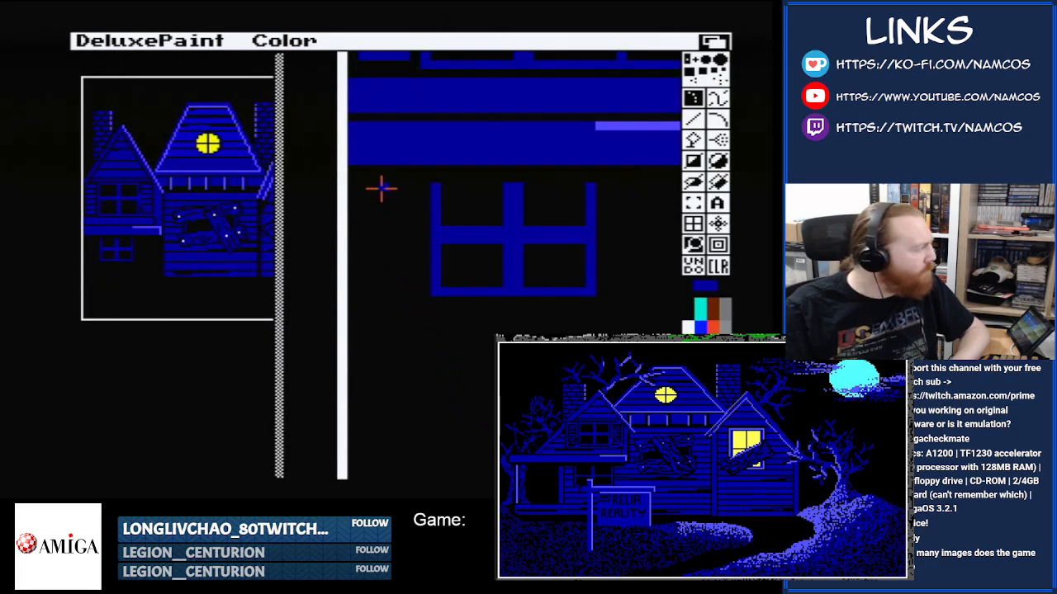
pyautogui.click(693, 161)
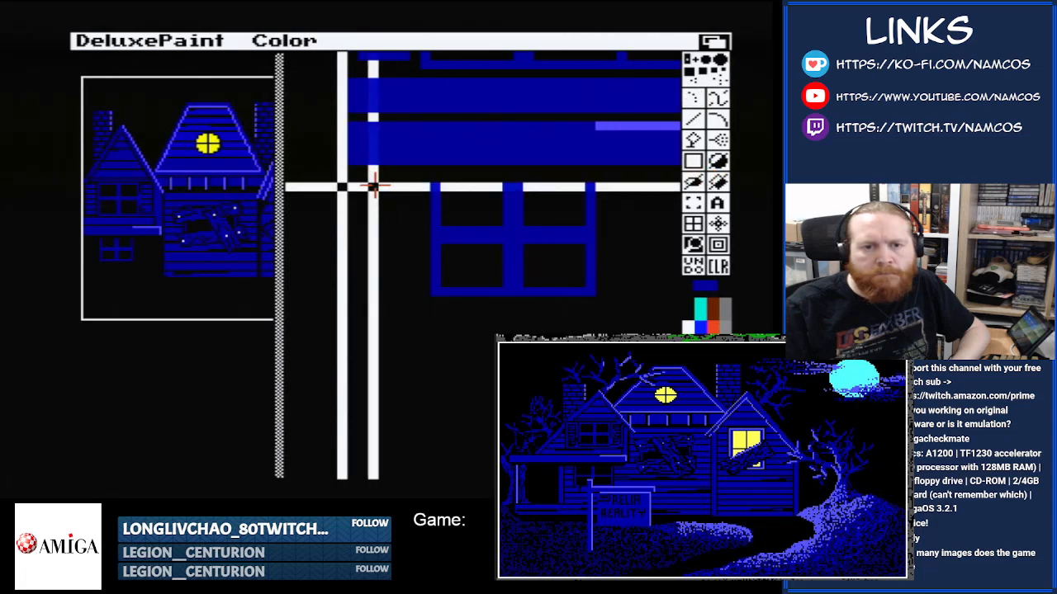
pyautogui.moveTo(382, 188); pyautogui.dragTo(363, 380)
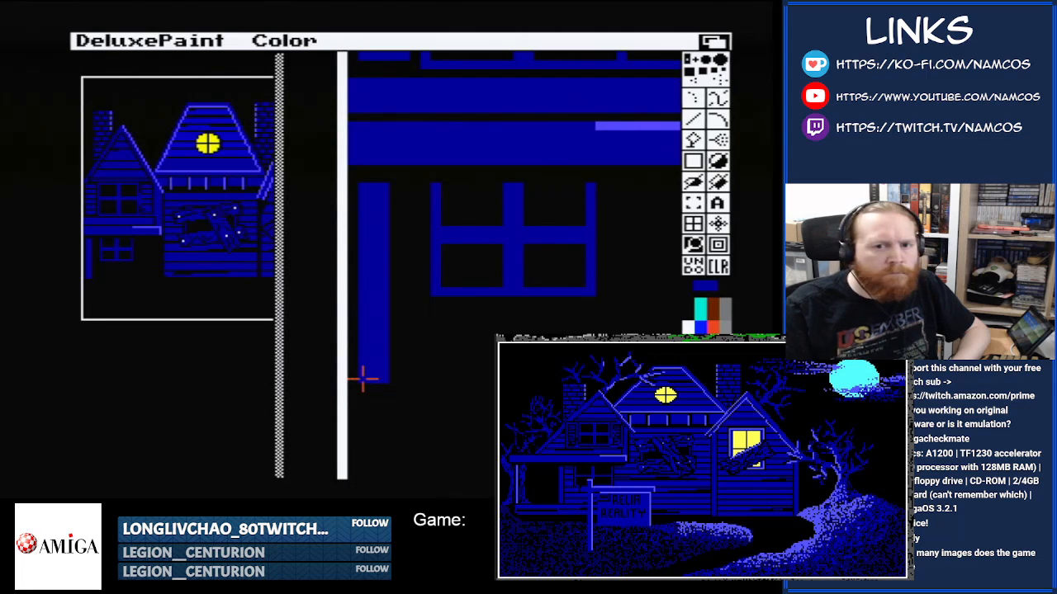
# - Draw two filled dark-blue wall boards below the lower window, about four and two pixels tall, running right from beside the post
pyautogui.press('b')
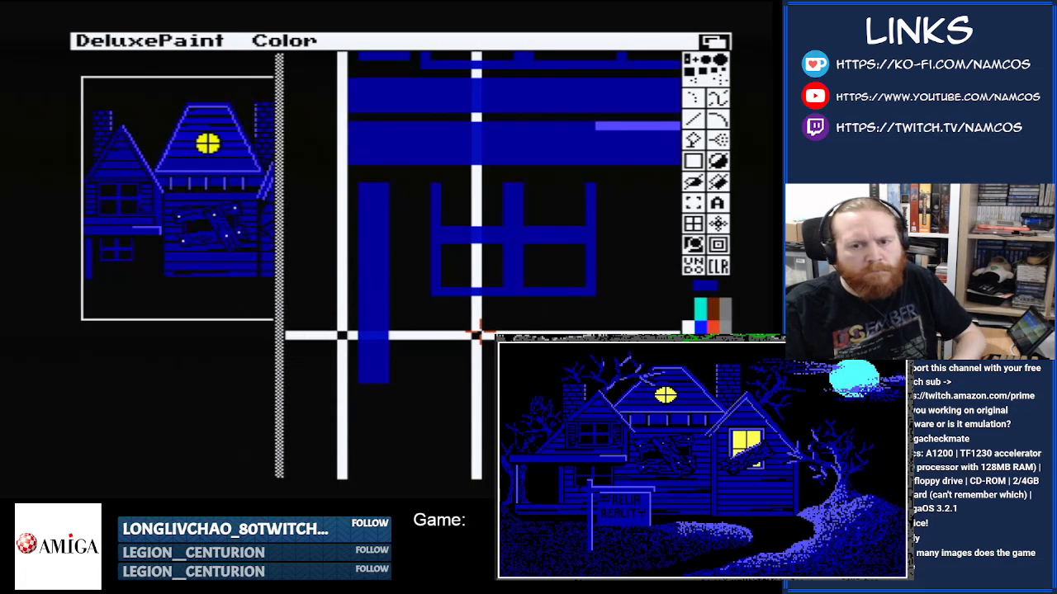
pyautogui.press('Right')
pyautogui.press('Right')
pyautogui.press('Right')
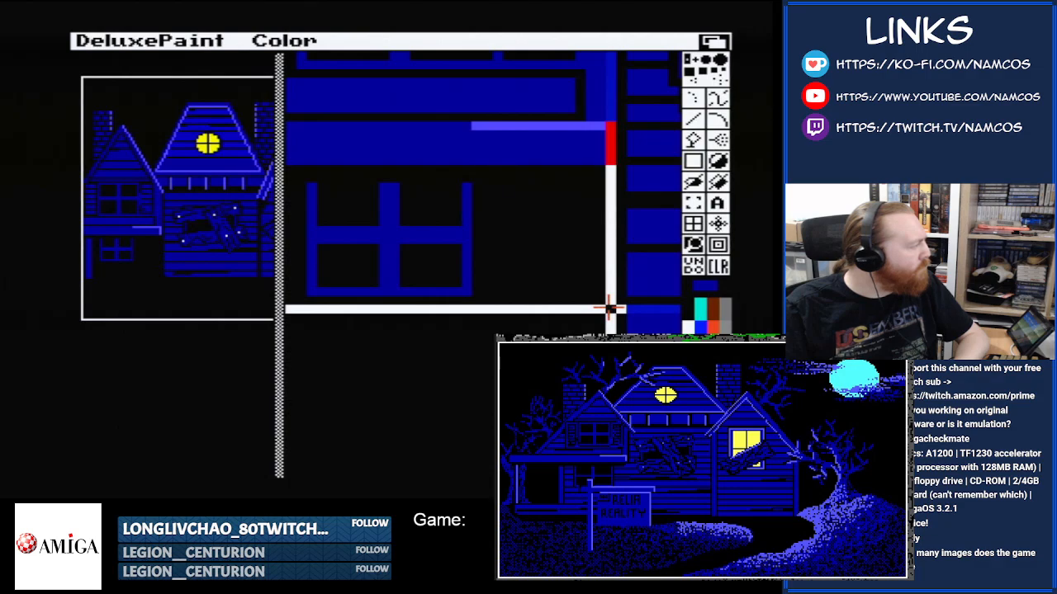
pyautogui.moveTo(619, 308); pyautogui.dragTo(321, 335)
pyautogui.press('Left')
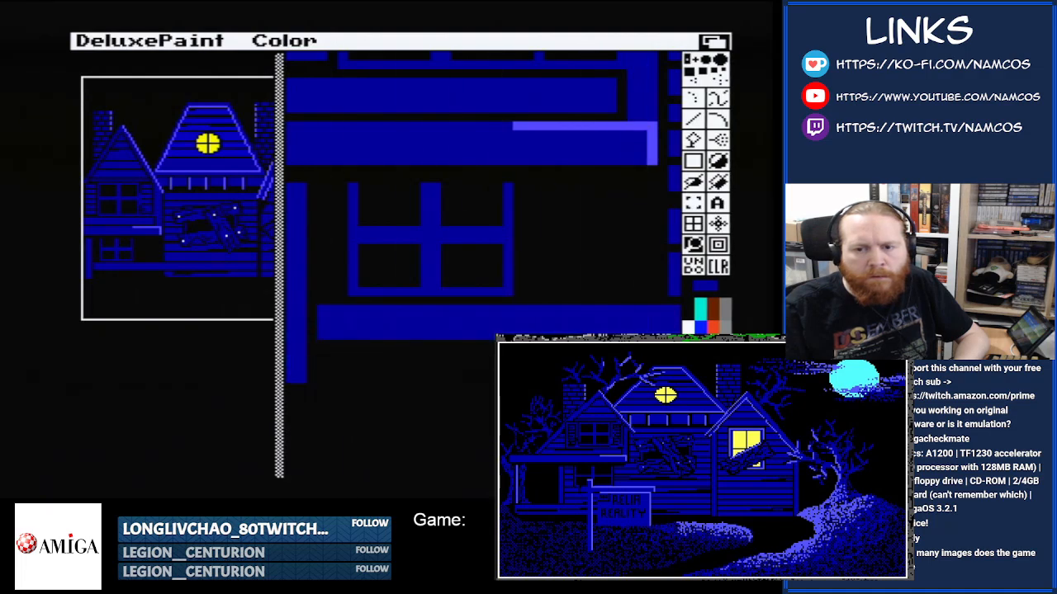
pyautogui.moveTo(662, 353); pyautogui.dragTo(326, 357)
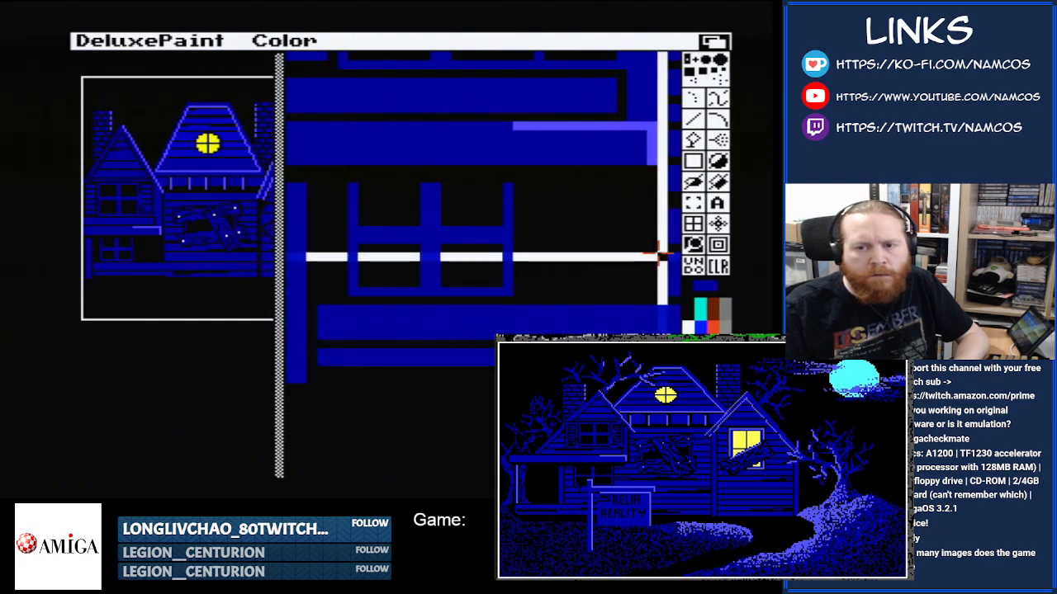
# - Draw three filled dark-blue wall boards right of the lower window, about five, four and two pixels tall from the lowest up
pyautogui.moveTo(675, 257); pyautogui.dragTo(528, 293)
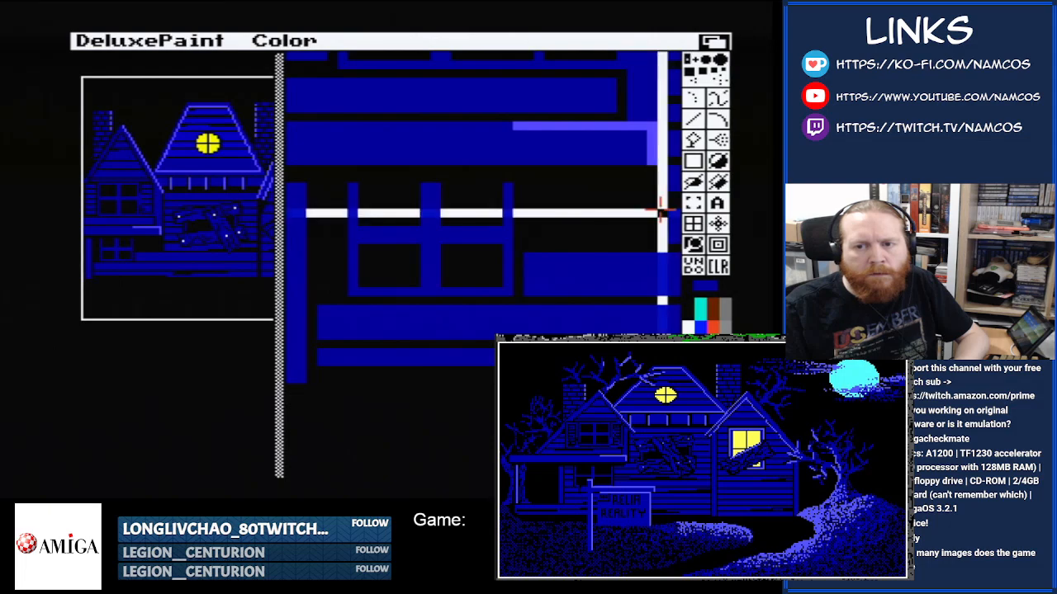
pyautogui.moveTo(674, 209); pyautogui.dragTo(529, 239)
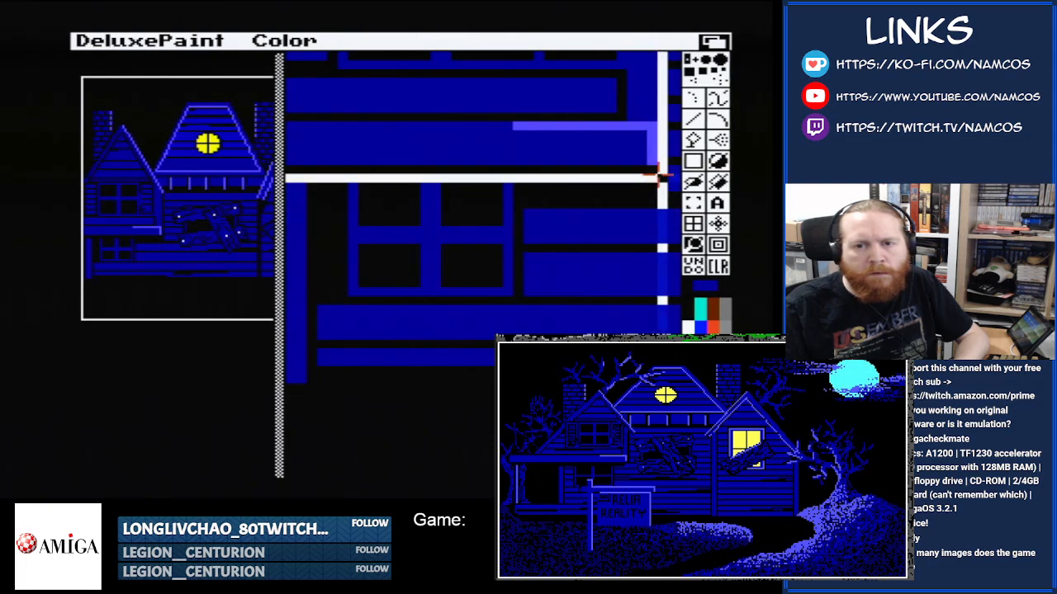
pyautogui.moveTo(660, 177); pyautogui.dragTo(528, 188)
pyautogui.press('Right')
pyautogui.press('Right')
pyautogui.press('Right')
pyautogui.press('Right')
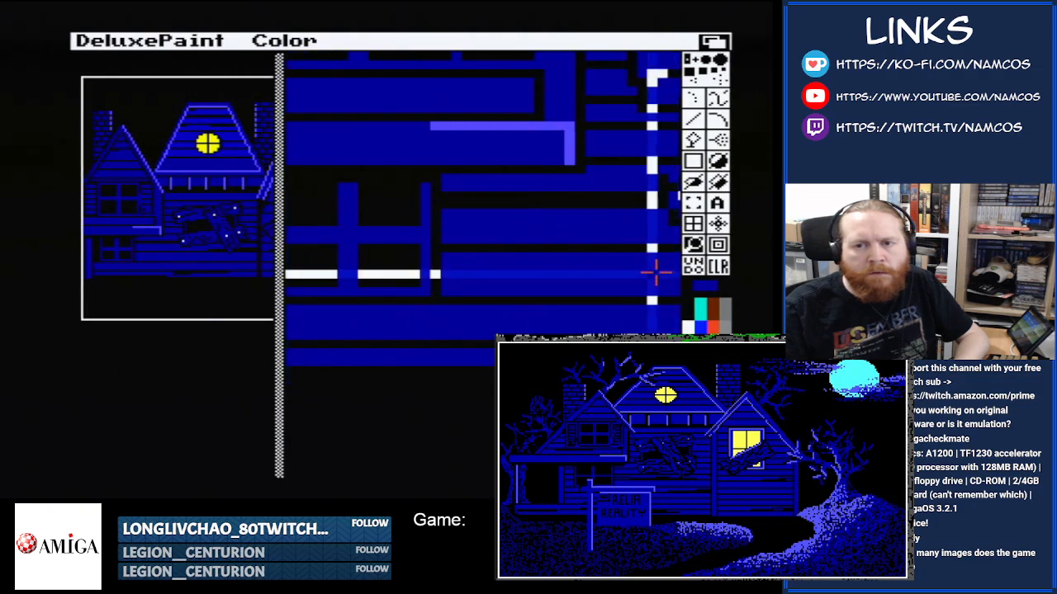
# - Draw a two-pixel-wide dark-blue board strip between post and lower window, split it with a black line and add a one-row piece above
pyautogui.press('Left')
pyautogui.press('Left')
pyautogui.press('Left')
pyautogui.press('Left')
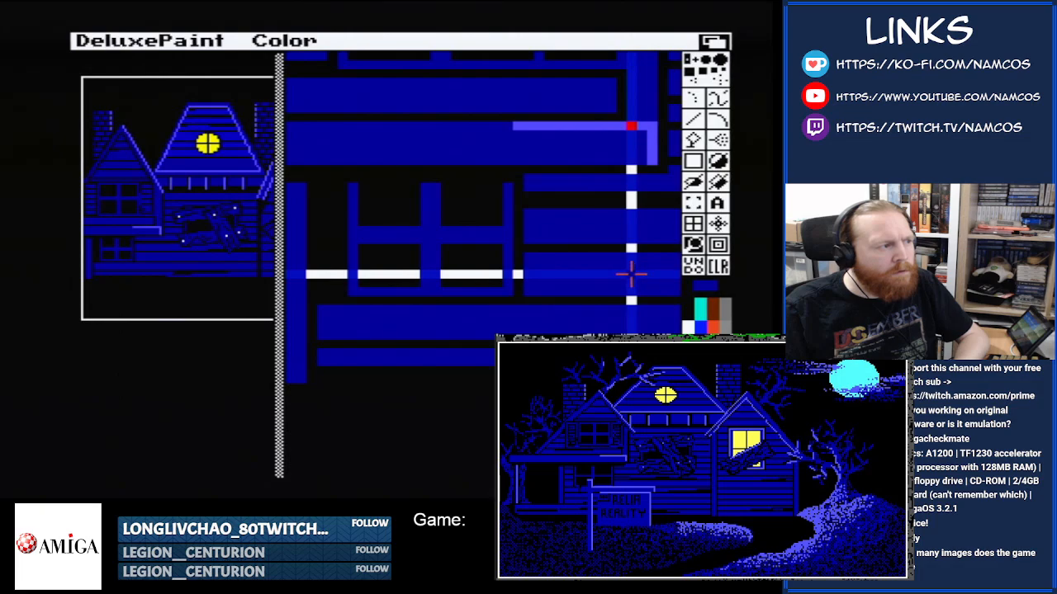
pyautogui.press('Left')
pyautogui.press('Left')
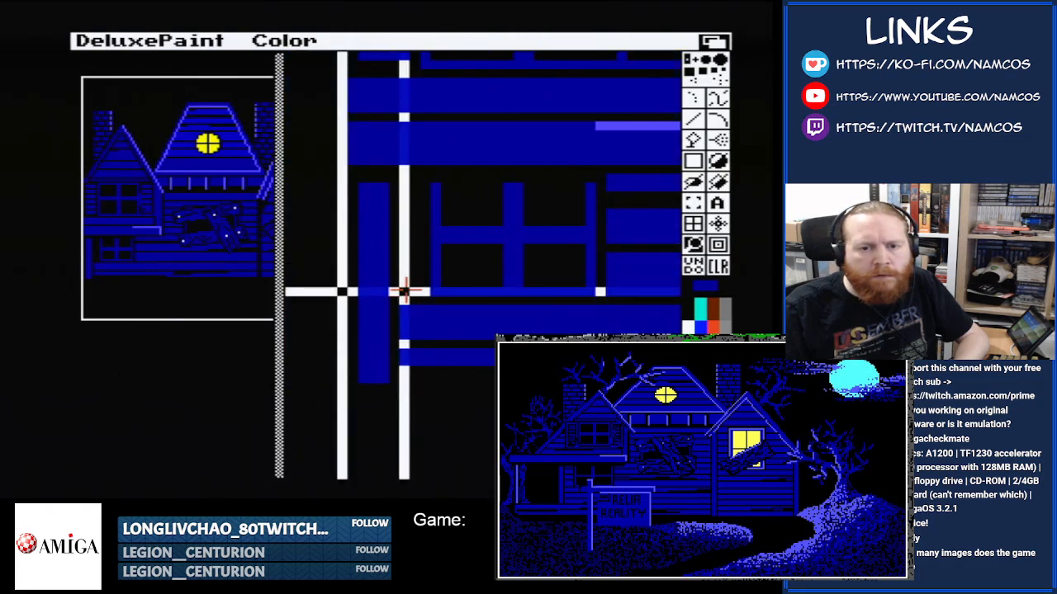
pyautogui.moveTo(403, 291)
pyautogui.mouseDown()
pyautogui.moveTo(403, 254)
pyautogui.moveTo(419, 248)
pyautogui.mouseUp()
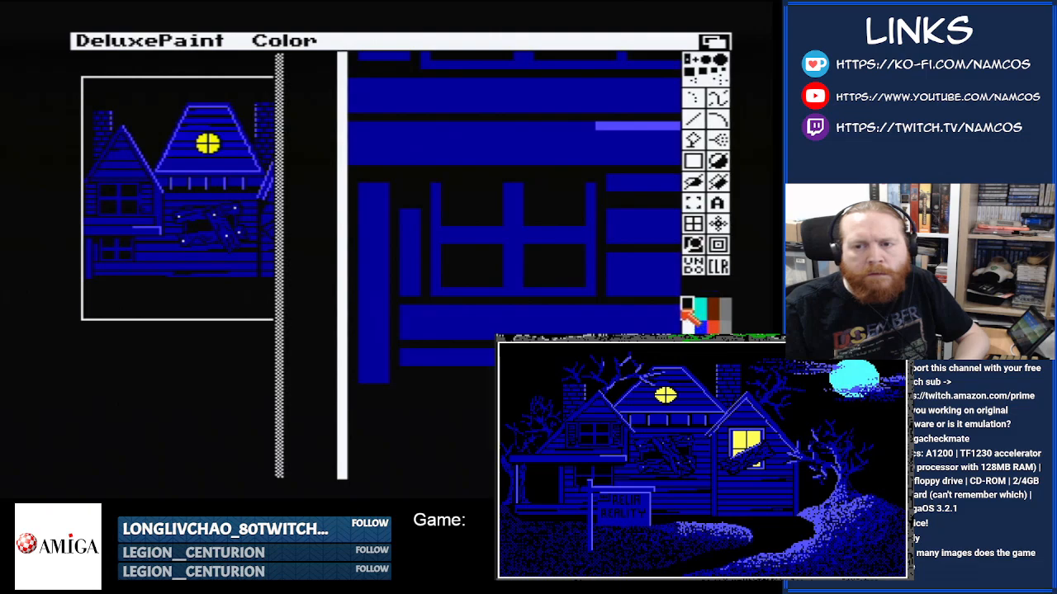
pyautogui.click(693, 103)
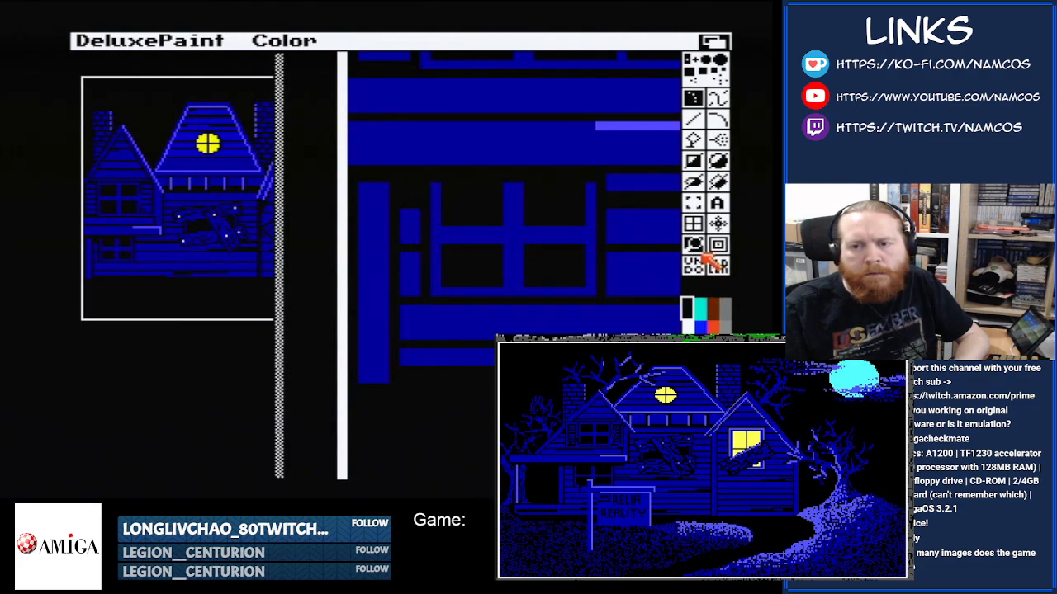
pyautogui.click(700, 355)
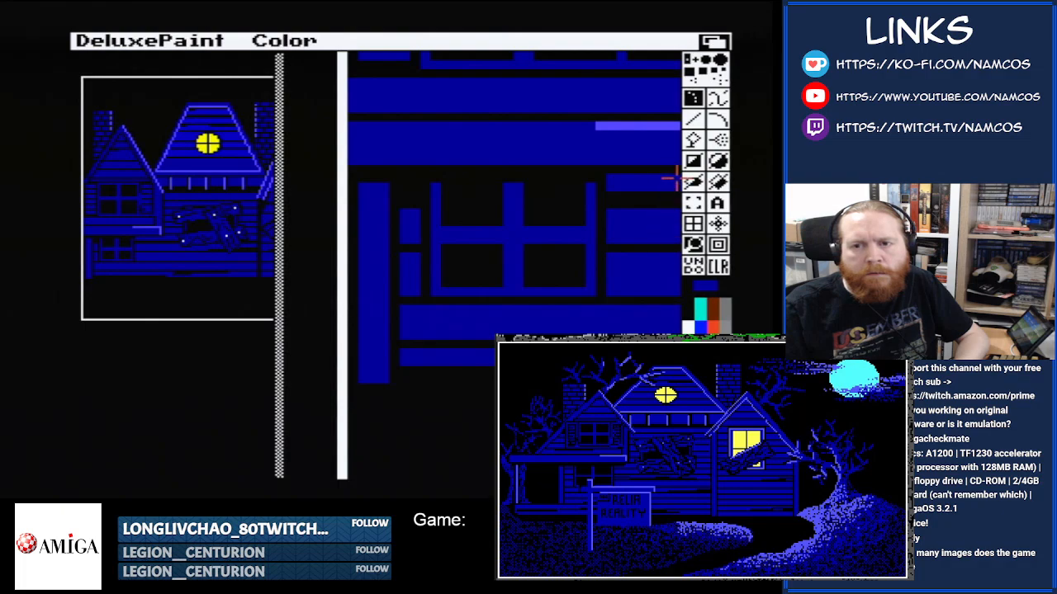
pyautogui.click(691, 162)
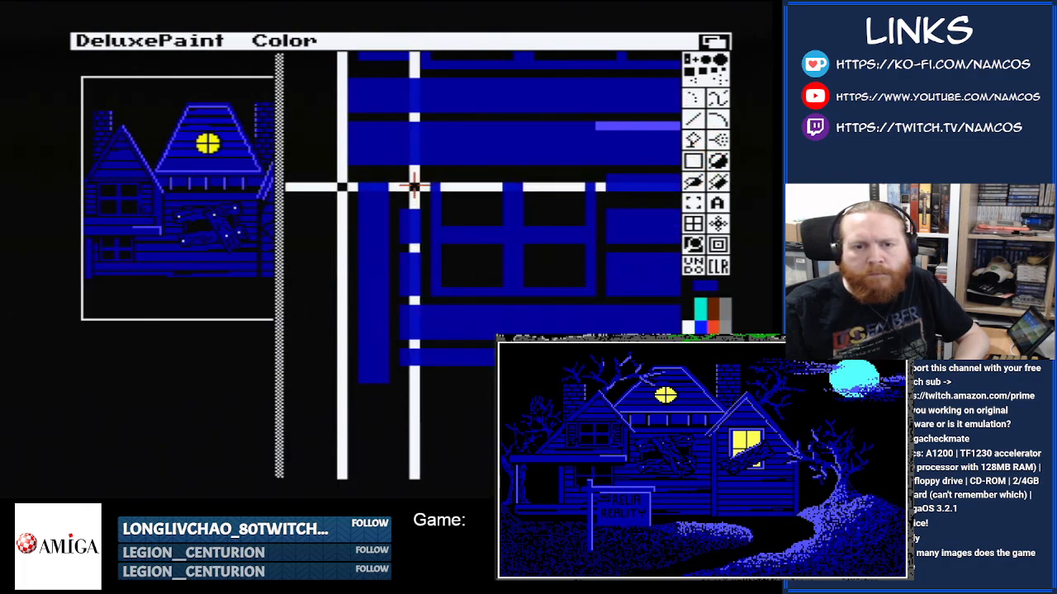
pyautogui.moveTo(415, 186); pyautogui.dragTo(405, 186)
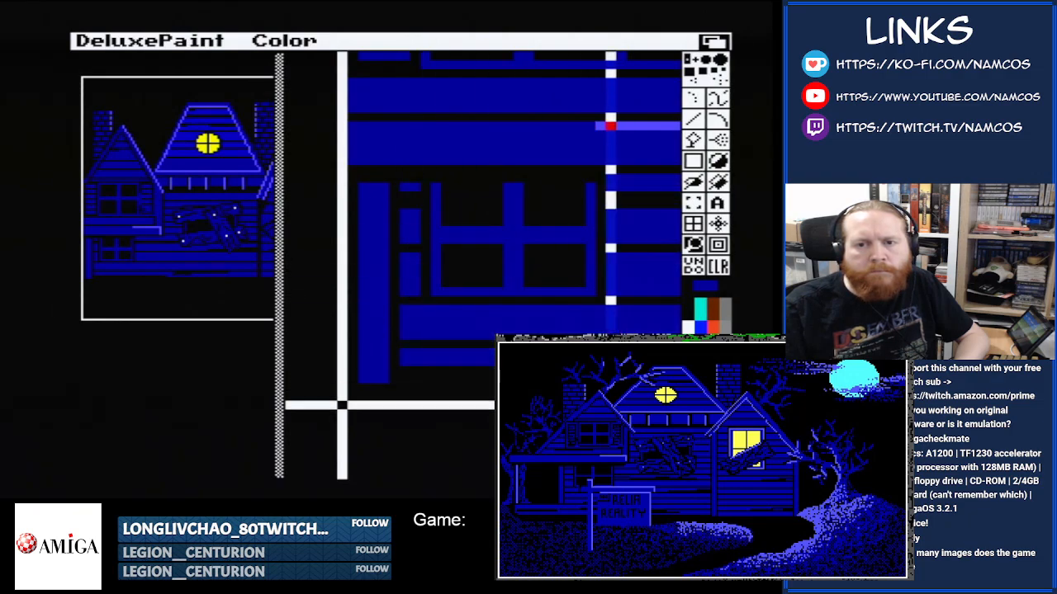
# - Erase in black the top pixel row of the upper wall board right of the lower window, beneath the porch roof
pyautogui.press('Right')
pyautogui.press('Right')
pyautogui.press('Right')
pyautogui.press('Right')
pyautogui.press('Right')
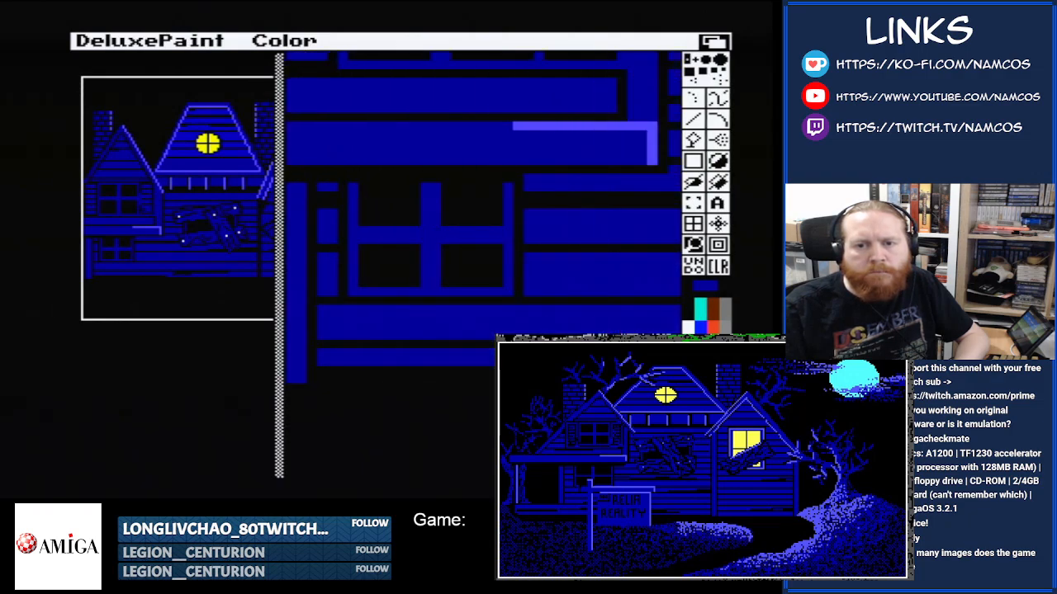
pyautogui.click(687, 311)
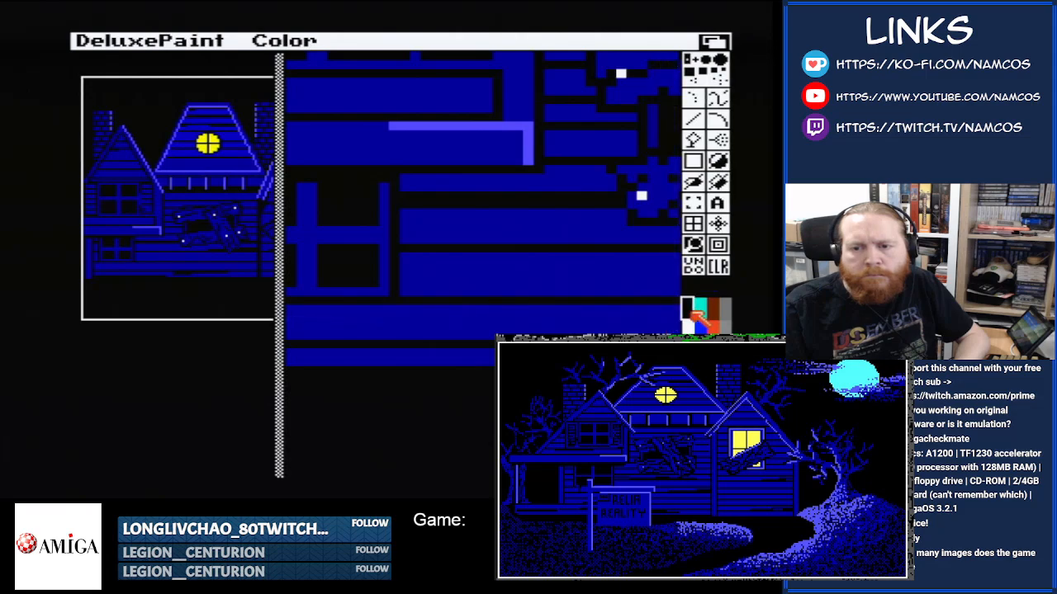
pyautogui.click(693, 97)
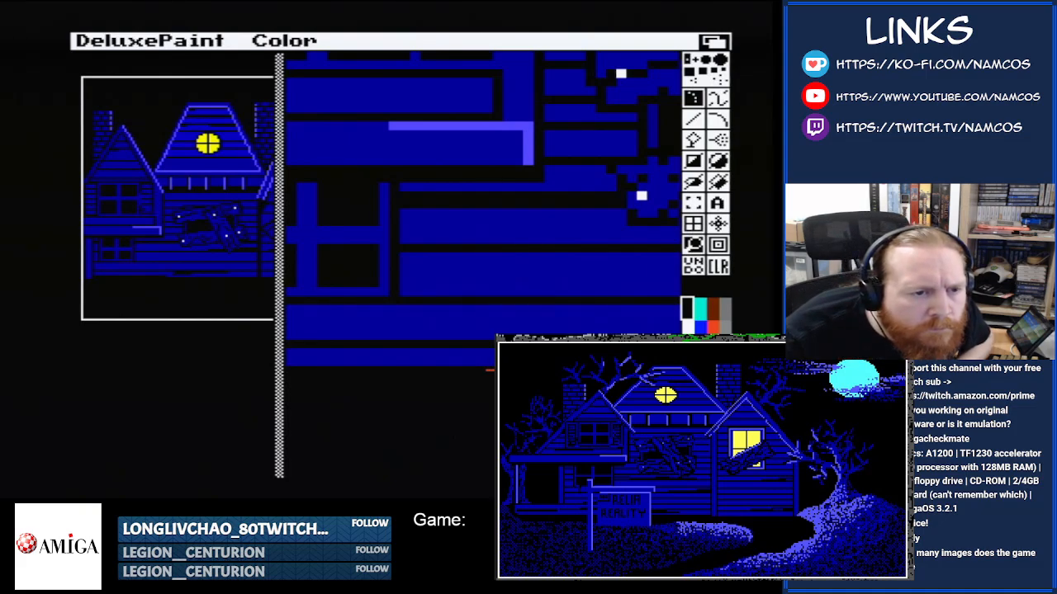
# - Thicken the lowest wall board by one pixel row in dark blue and trim the post's lower end level with it in black
pyautogui.click(700, 366)
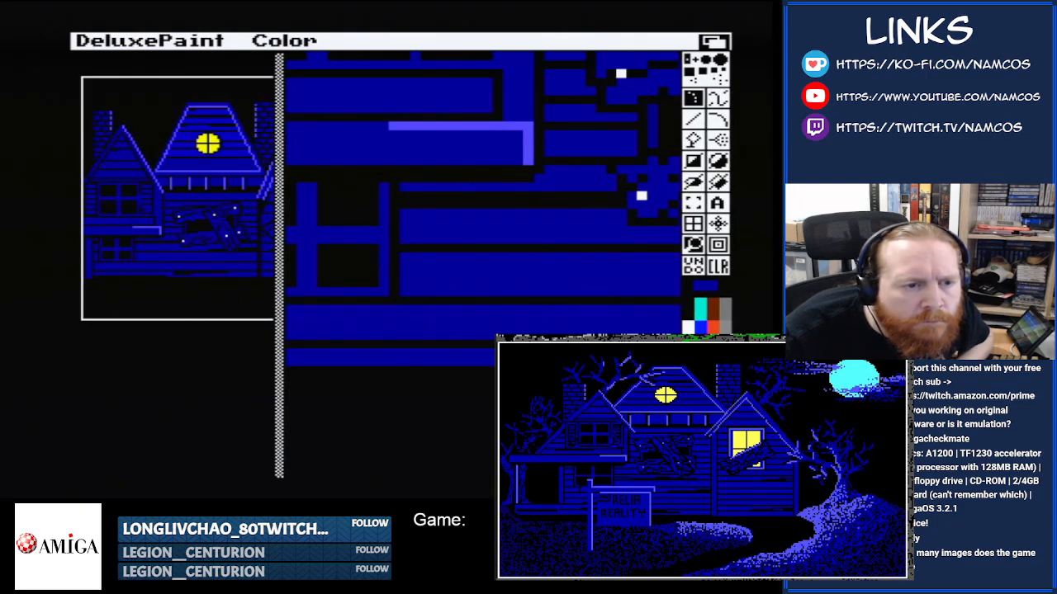
pyautogui.press('Left')
pyautogui.press('Left')
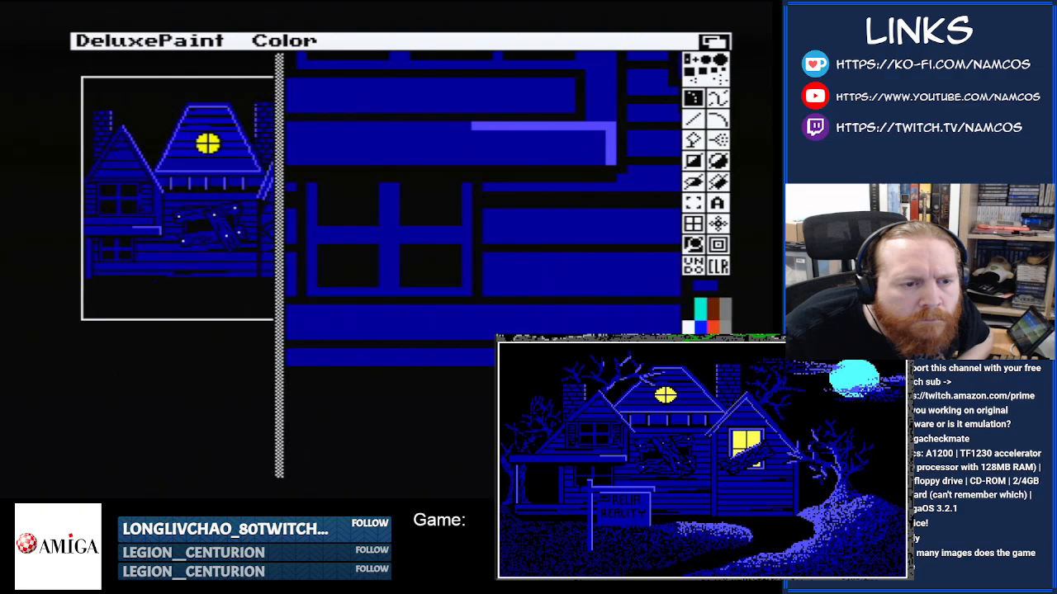
pyautogui.press('Down')
pyautogui.press('Right')
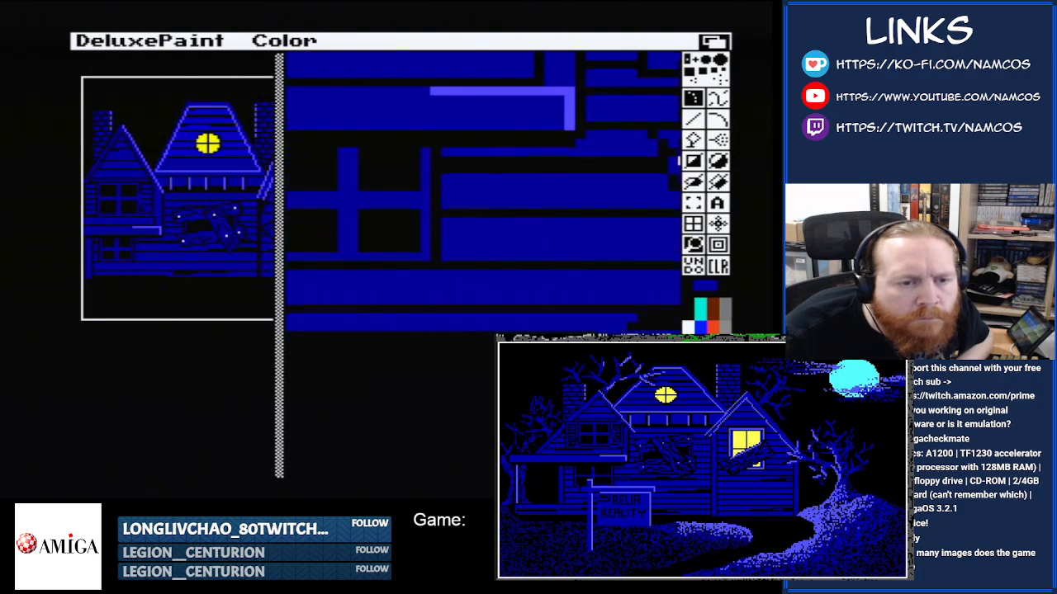
pyautogui.press('Left')
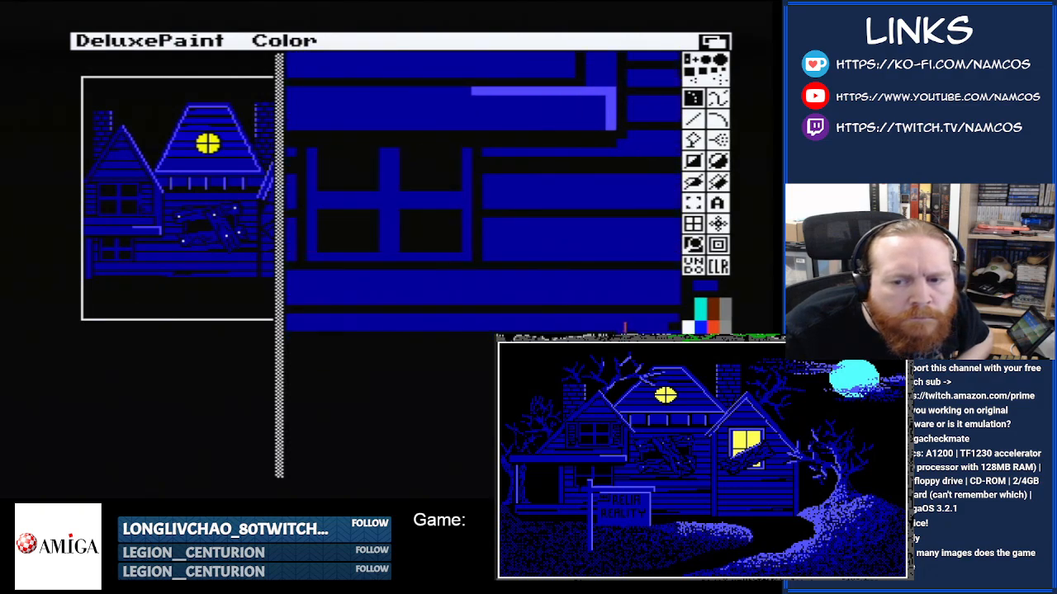
pyautogui.press('Left')
pyautogui.press('Left')
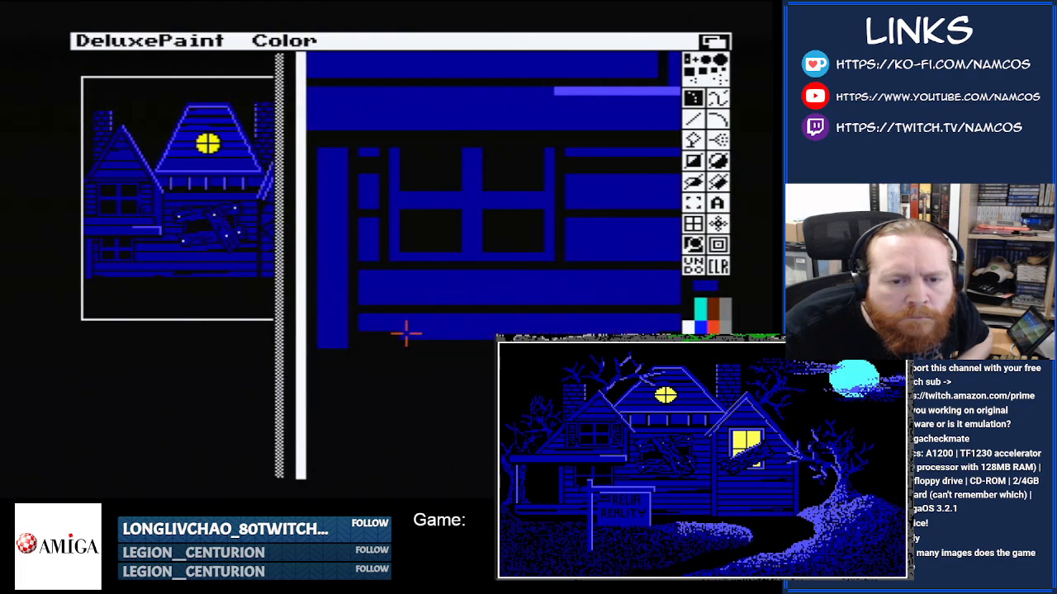
pyautogui.press('Right')
pyautogui.press('Right')
pyautogui.press('Right')
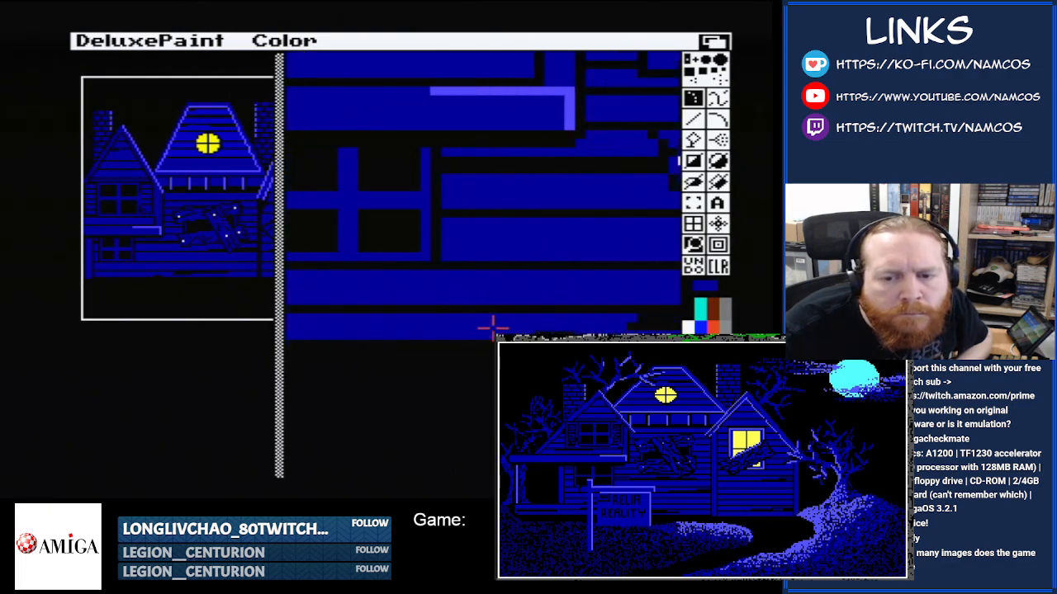
pyautogui.press('Left')
pyautogui.press('Left')
pyautogui.press('Left')
pyautogui.press('Left')
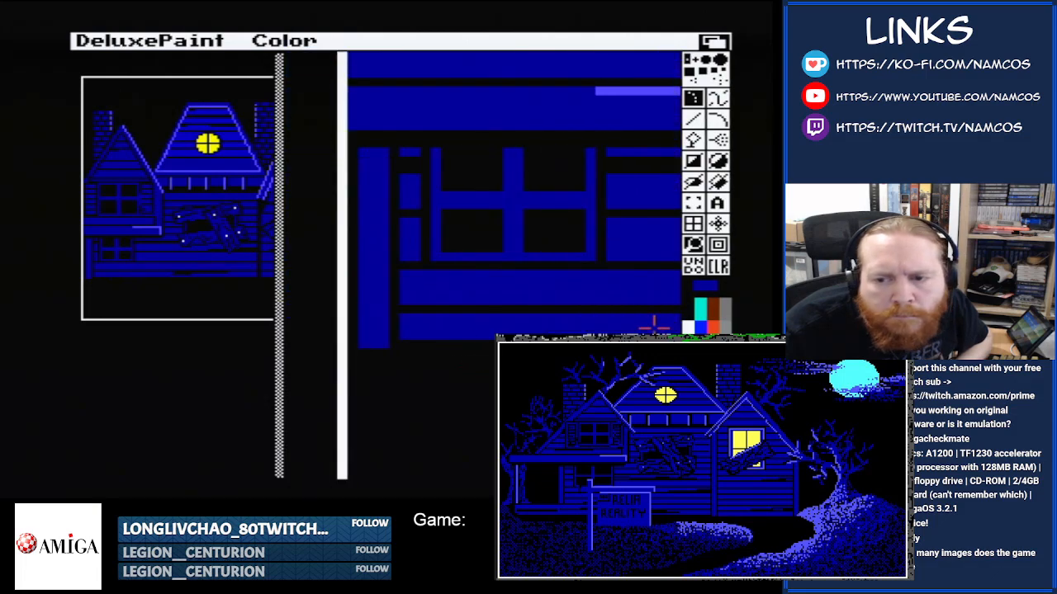
pyautogui.click(687, 308)
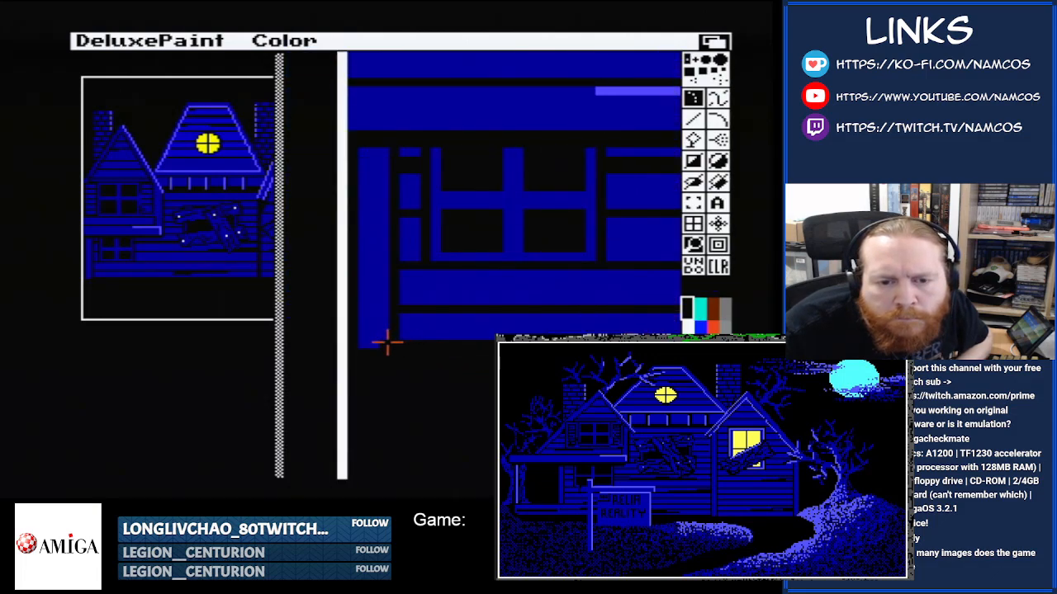
pyautogui.click(693, 244)
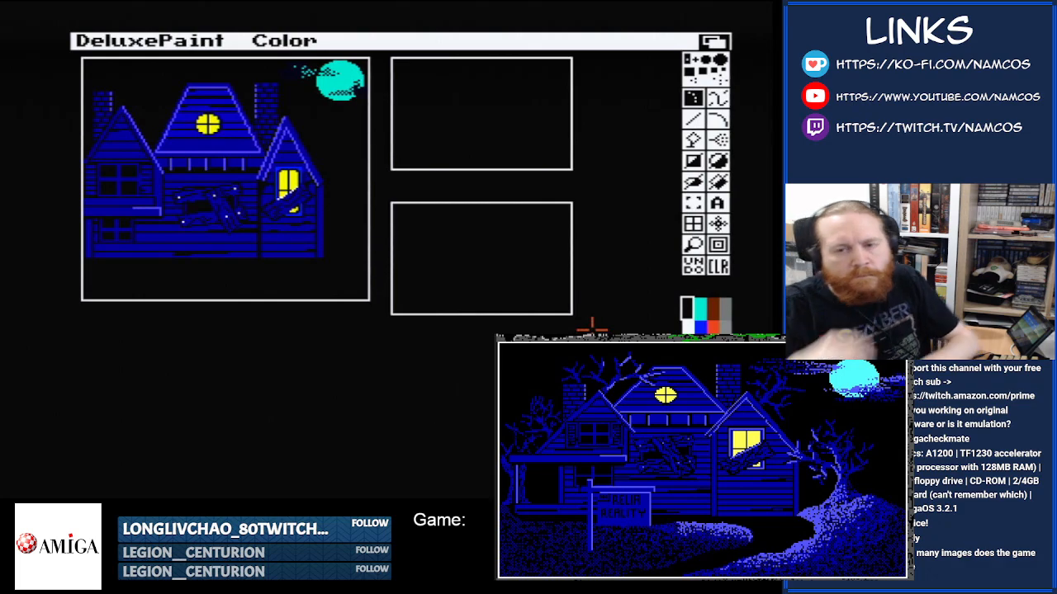
# - Magnify the lower window again and examine the wall boards from there to the broken window, with dark blue as the drawing colour
pyautogui.click(693, 245)
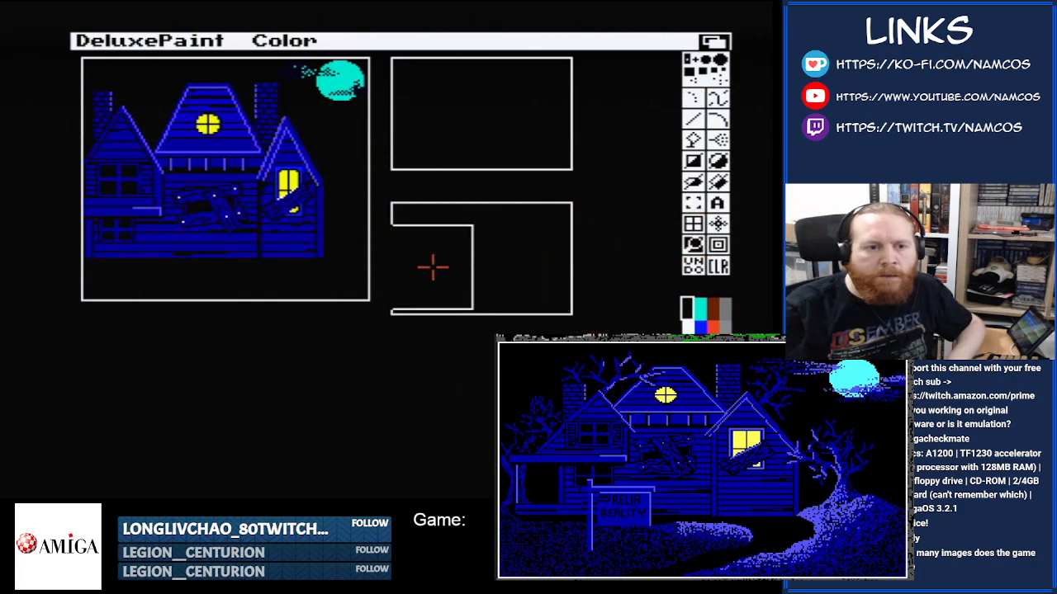
pyautogui.click(126, 234)
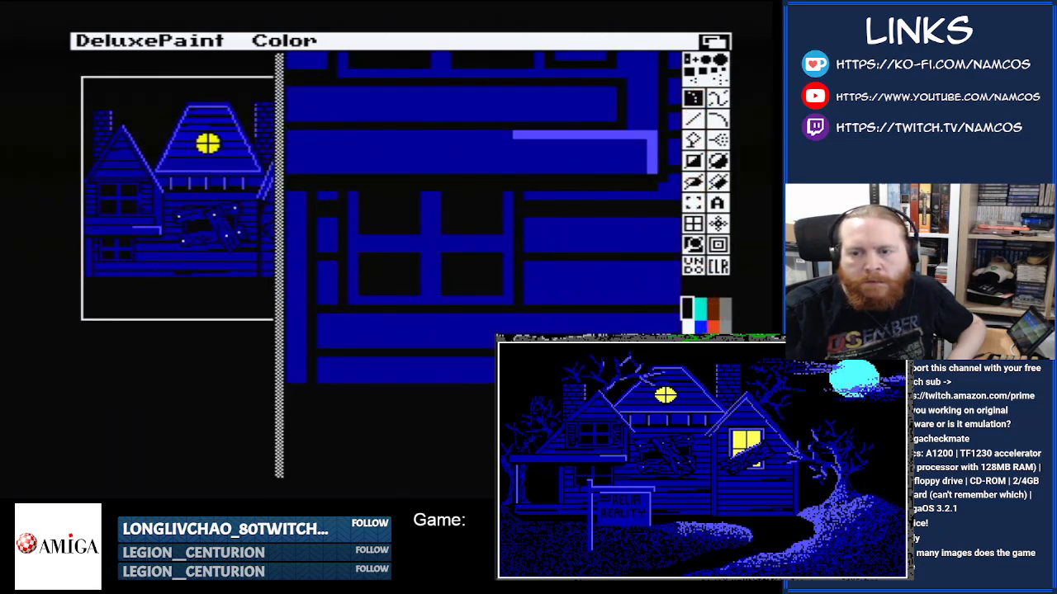
pyautogui.click(685, 304)
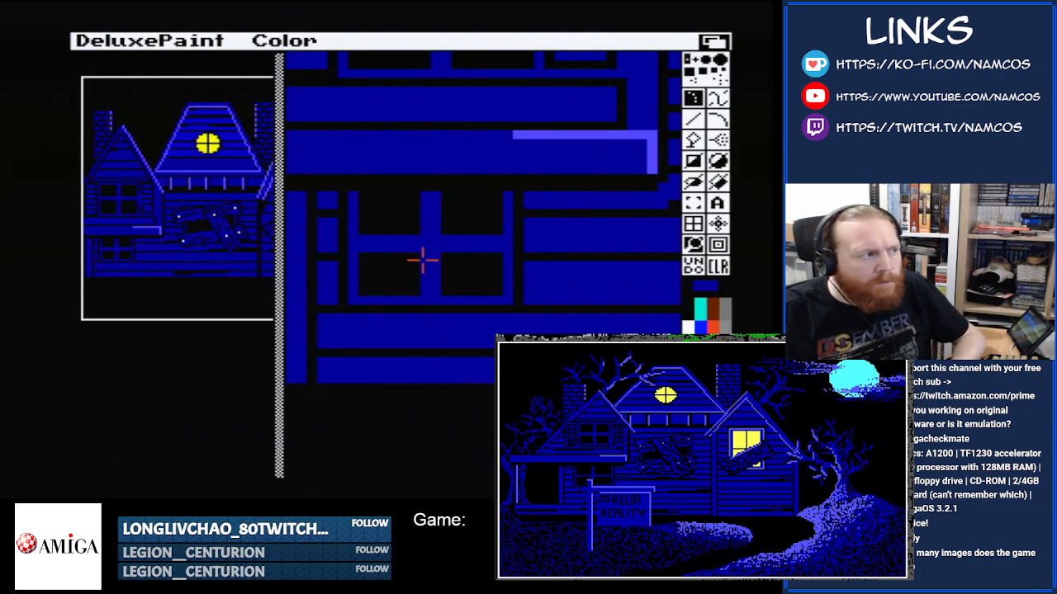
pyautogui.press('Right')
pyautogui.press('Right')
pyautogui.press('Right')
pyautogui.press('Right')
pyautogui.press('Right')
pyautogui.press('Right')
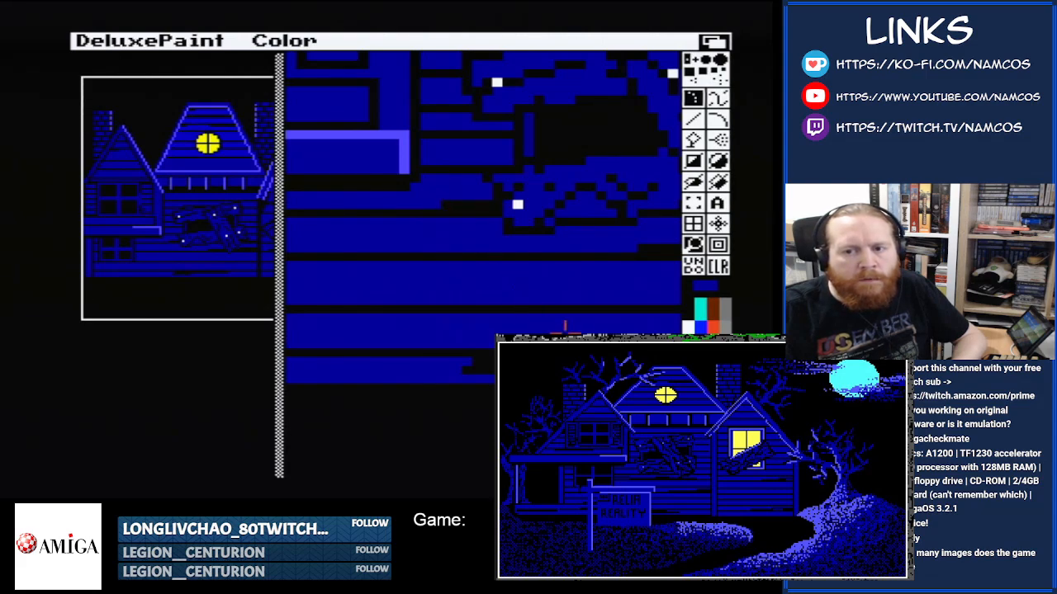
pyautogui.click(694, 245)
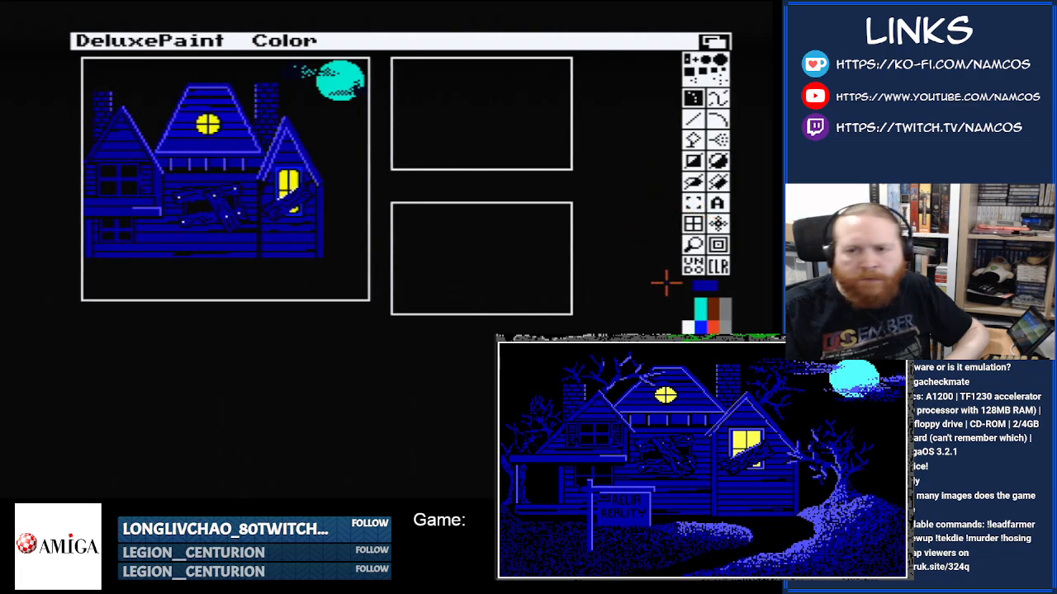
# - Magnify the wall corner under the left gable's eave and draw a vertical black line down it beside the upper window
pyautogui.click(695, 242)
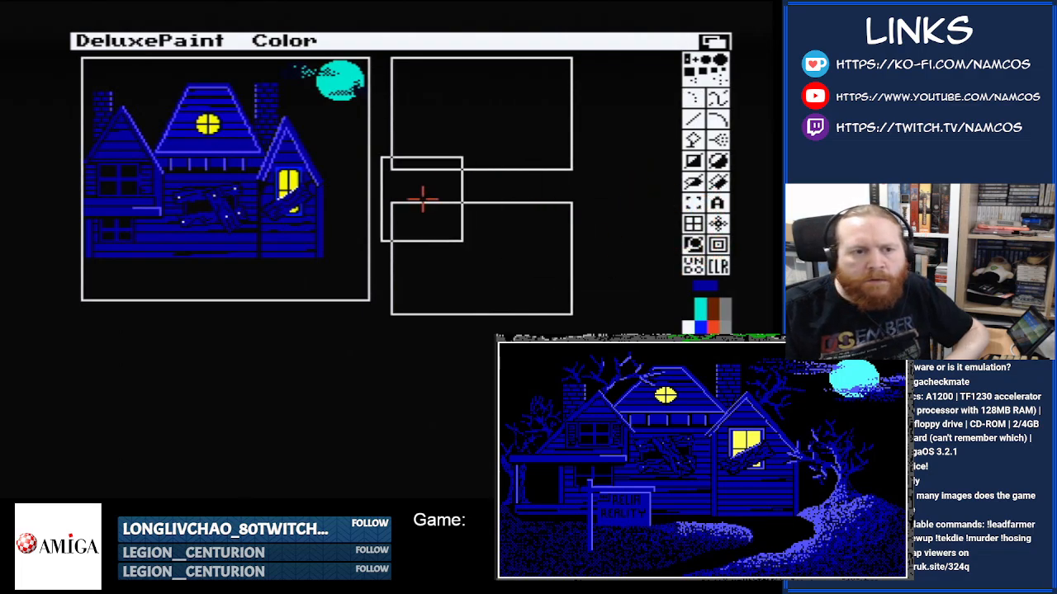
pyautogui.click(142, 174)
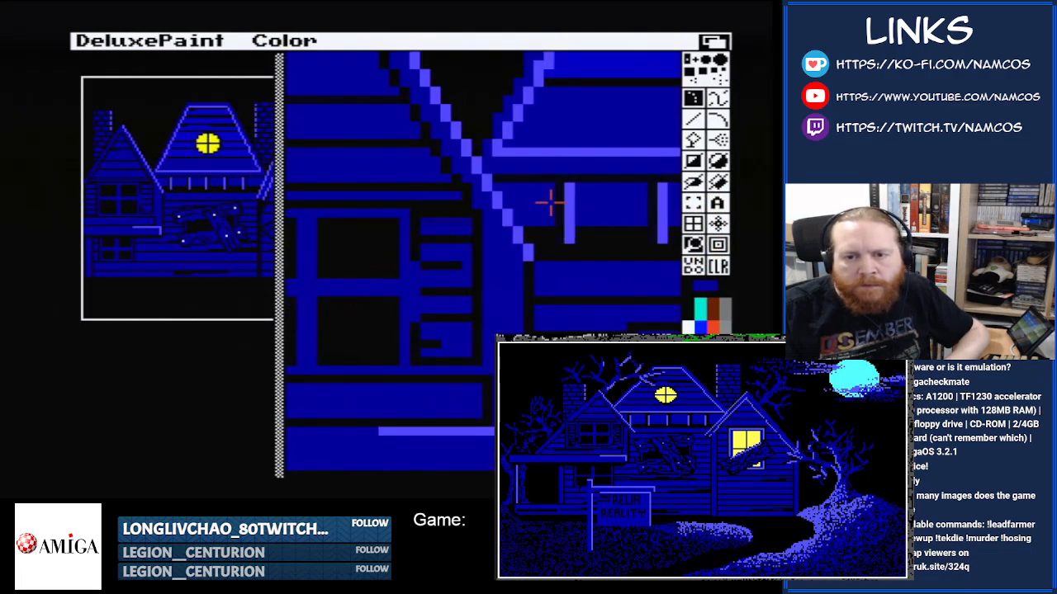
pyautogui.click(691, 302)
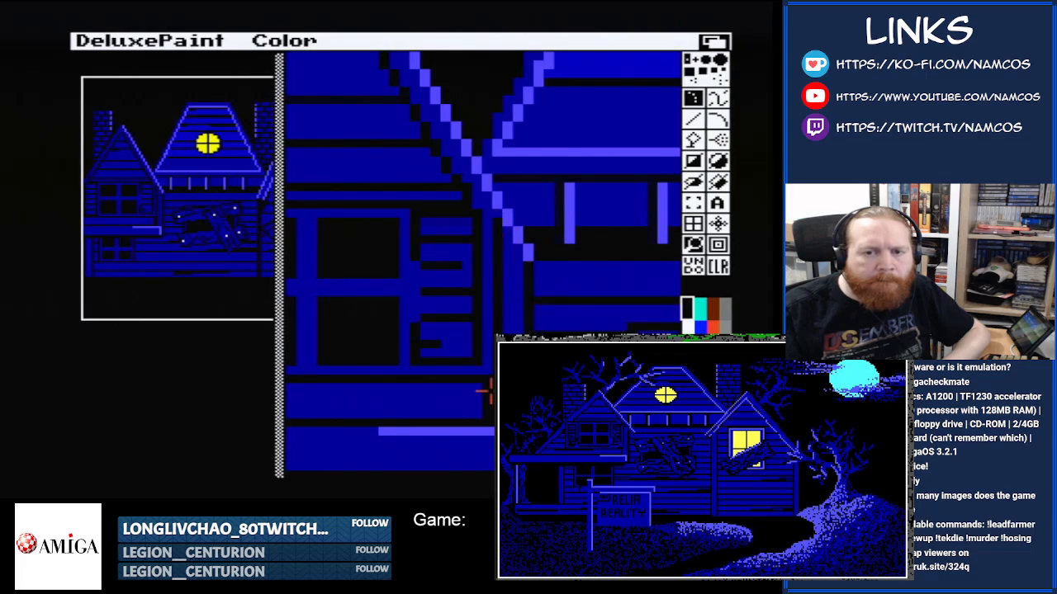
pyautogui.click(693, 245)
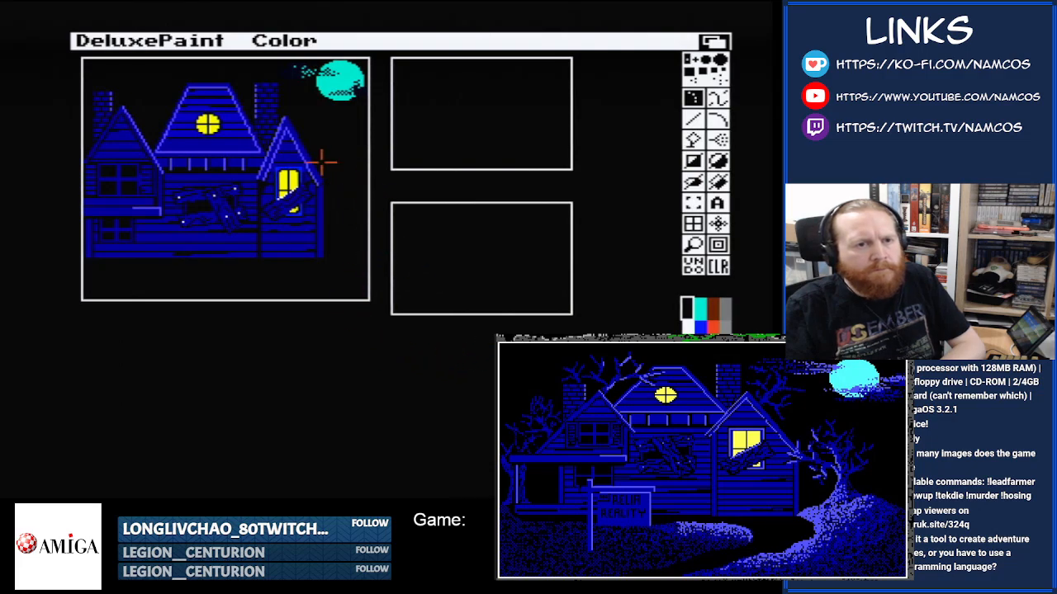
# - Save the picture as front-yard in DH1:CanDo!/Images, overwriting the existing file
pyautogui.rightClick(170, 43)
pyautogui.click(145, 85)
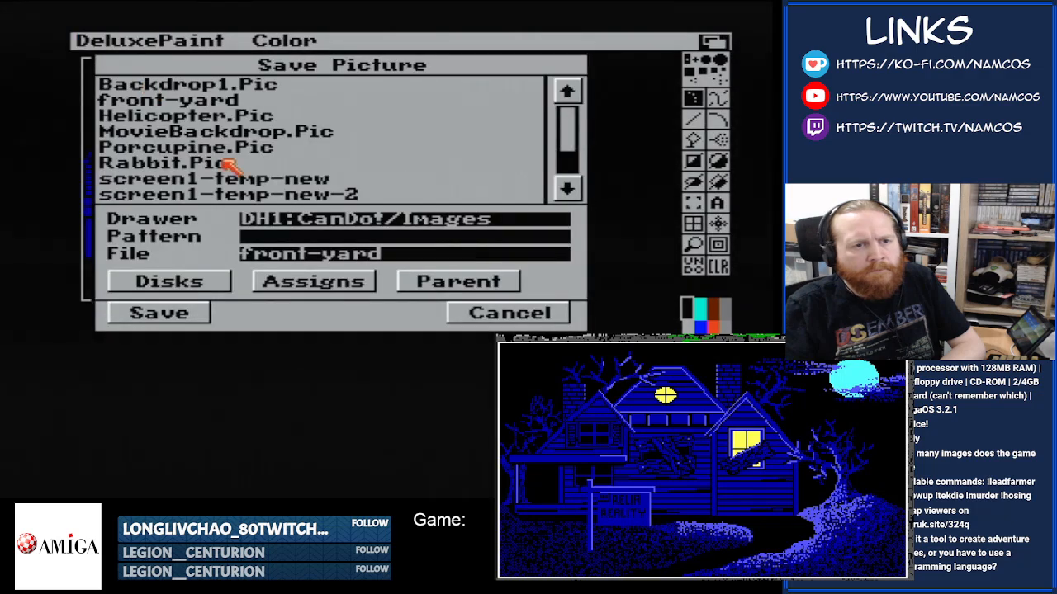
pyautogui.click(208, 100)
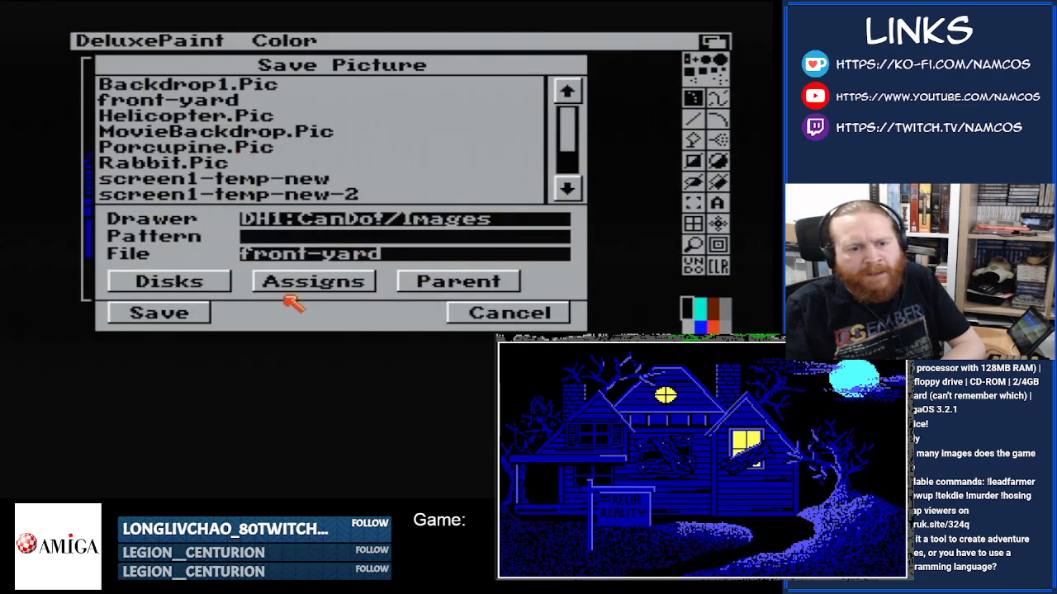
pyautogui.click(196, 315)
pyautogui.click(528, 302)
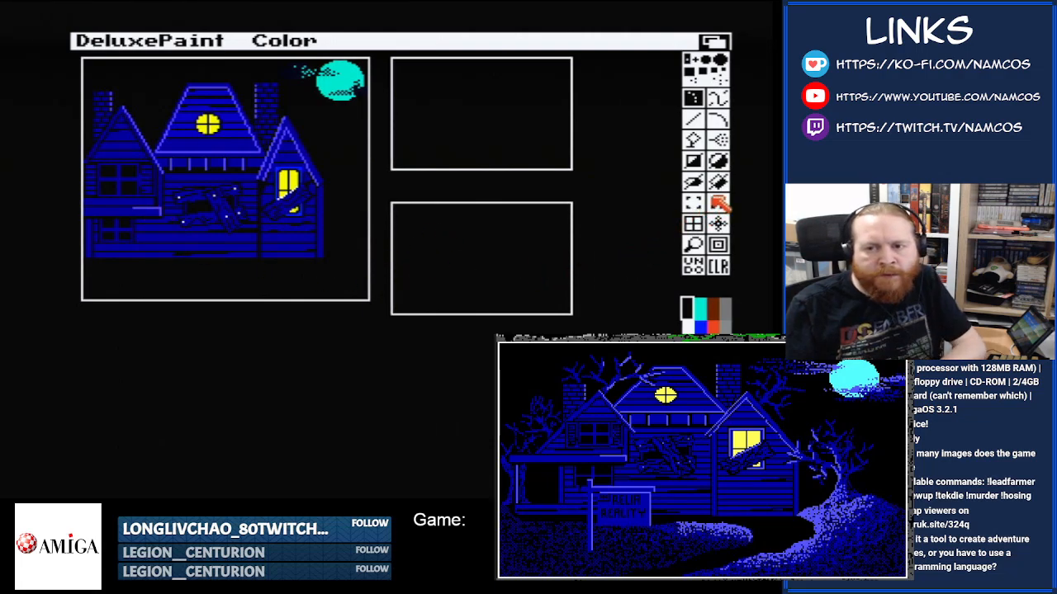
# - Magnify the lower window beneath the porch roof and save the picture over front-yard again
pyautogui.click(694, 244)
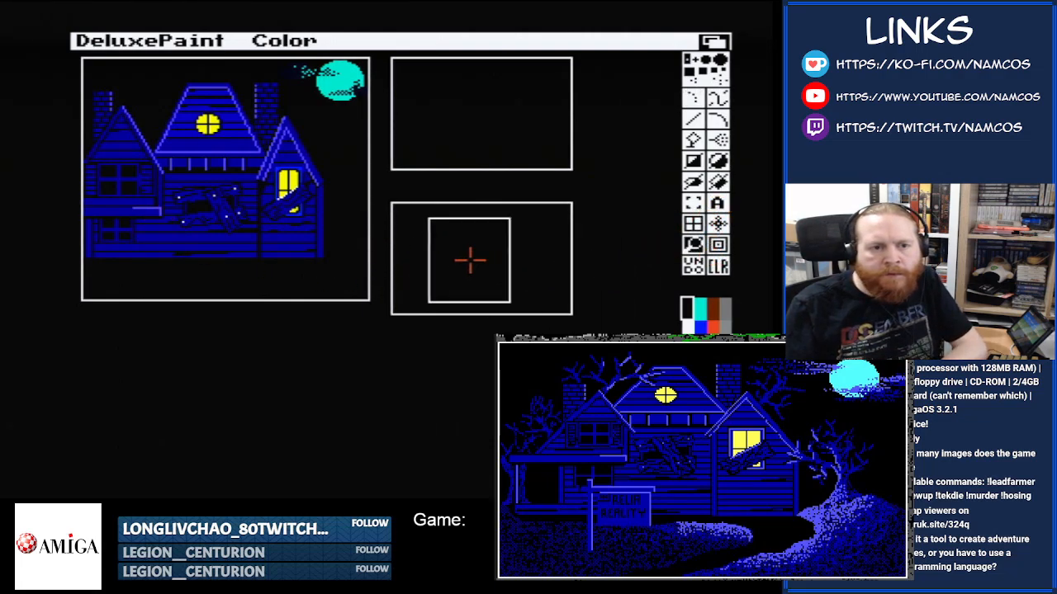
pyautogui.click(131, 239)
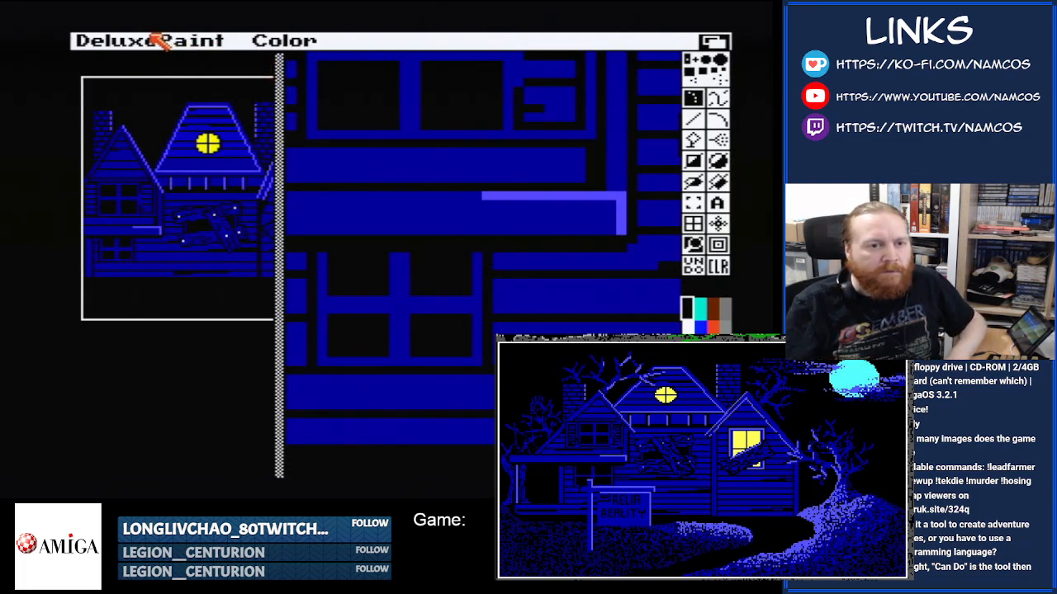
pyautogui.rightClick(158, 80)
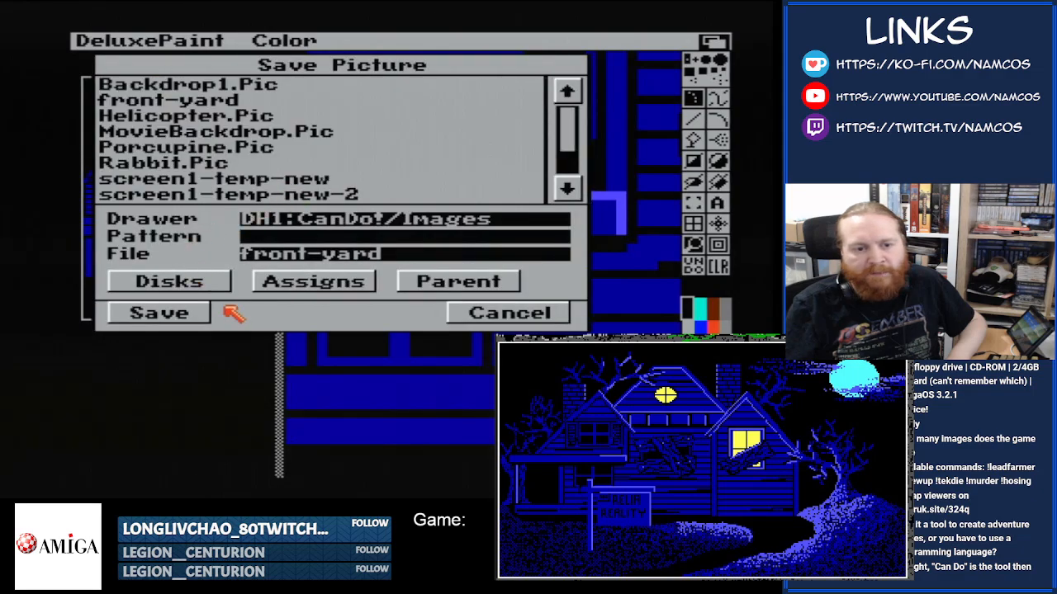
pyautogui.click(169, 315)
pyautogui.click(495, 302)
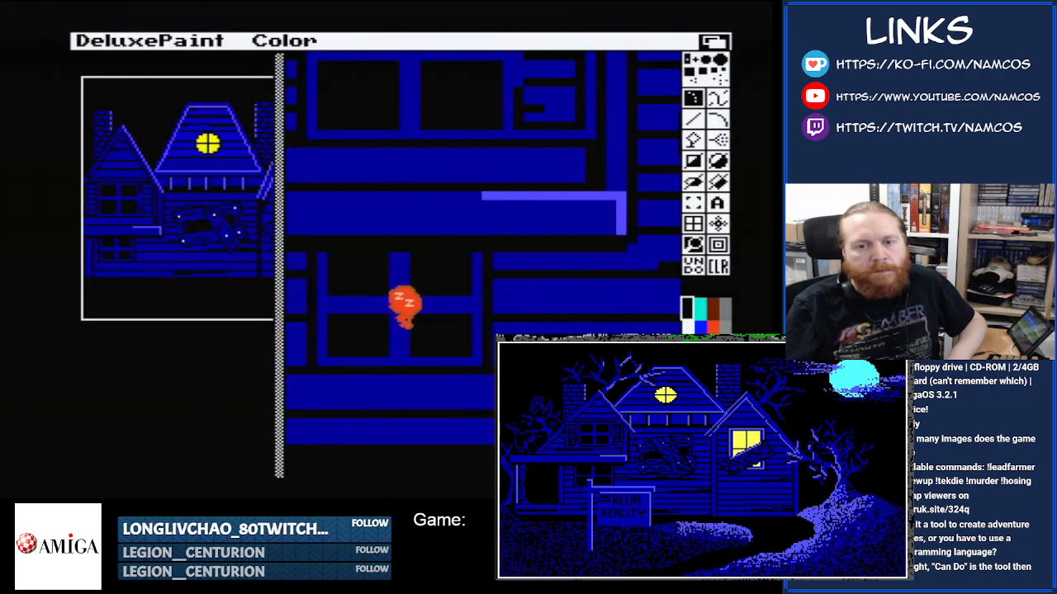
# - Quit DPaint and launch CanDo from the CanDo! drawer on the Apps volume
pyautogui.rightClick(102, 38)
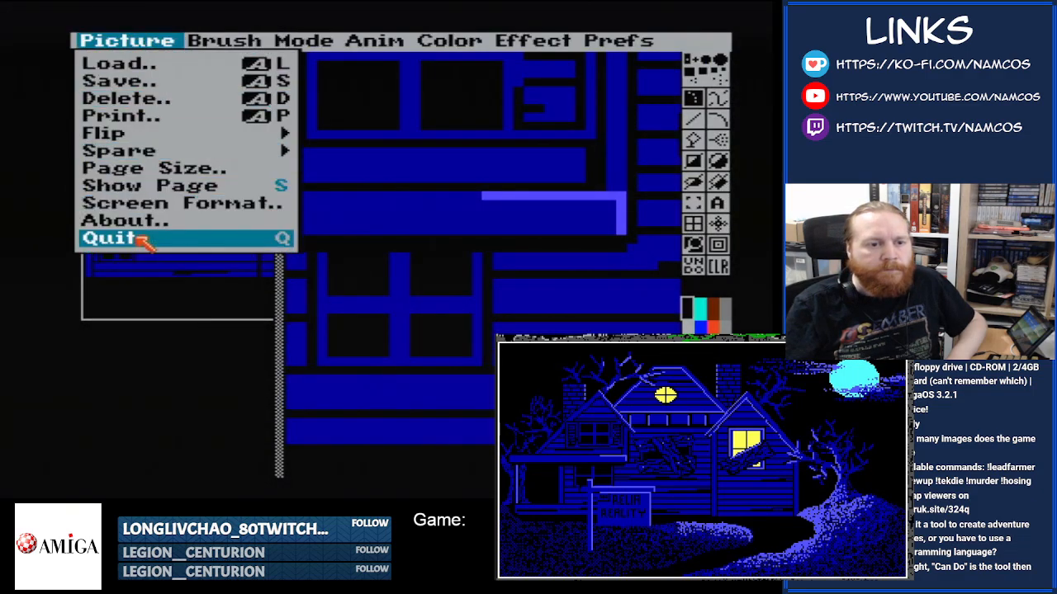
pyautogui.click(141, 232)
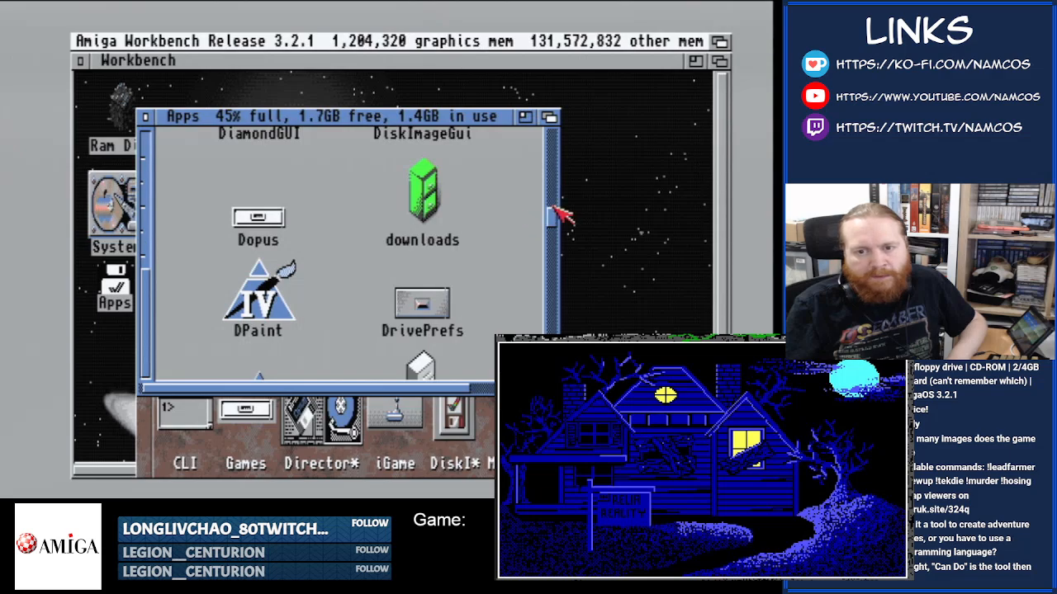
pyautogui.moveTo(550, 213); pyautogui.dragTo(522, 194)
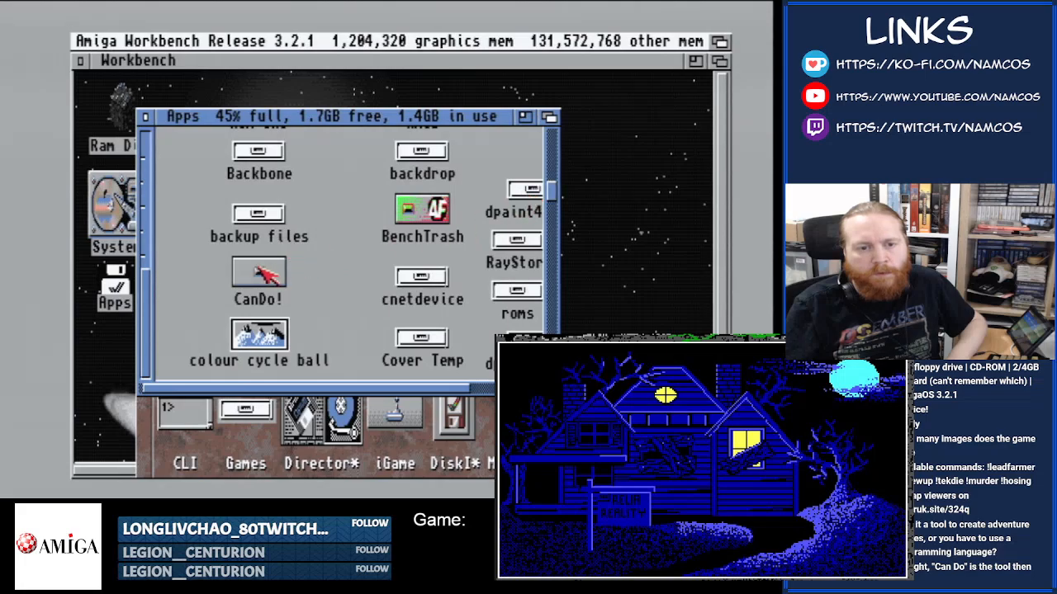
pyautogui.click(256, 268)
pyautogui.doubleClick(259, 275)
pyautogui.click(563, 284)
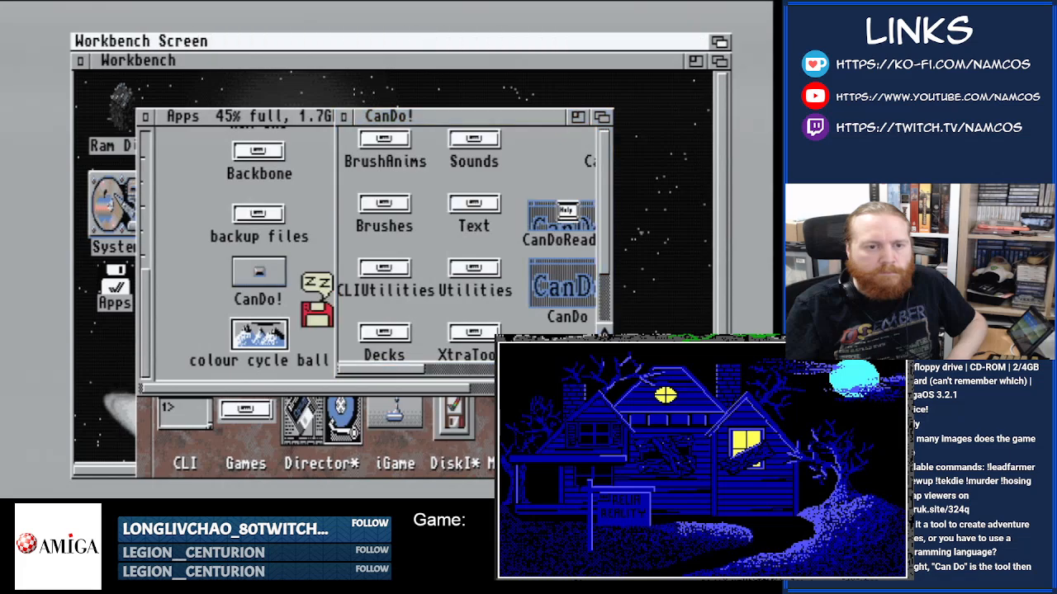
# - Open the LastHalfDarkness deck from CanDo:Decks
pyautogui.rightClick(146, 383)
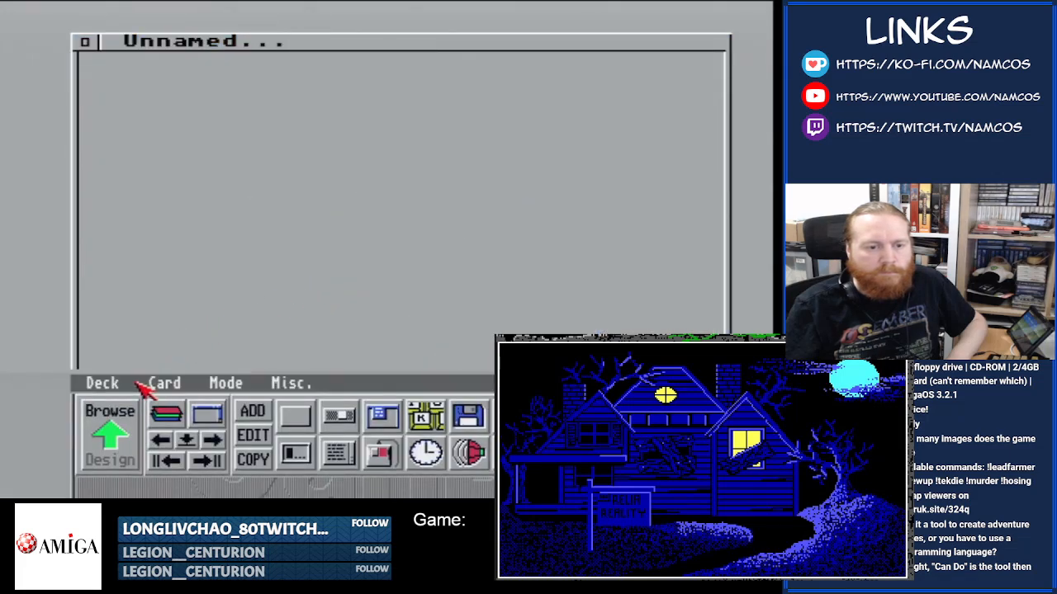
pyautogui.rightClick(111, 414)
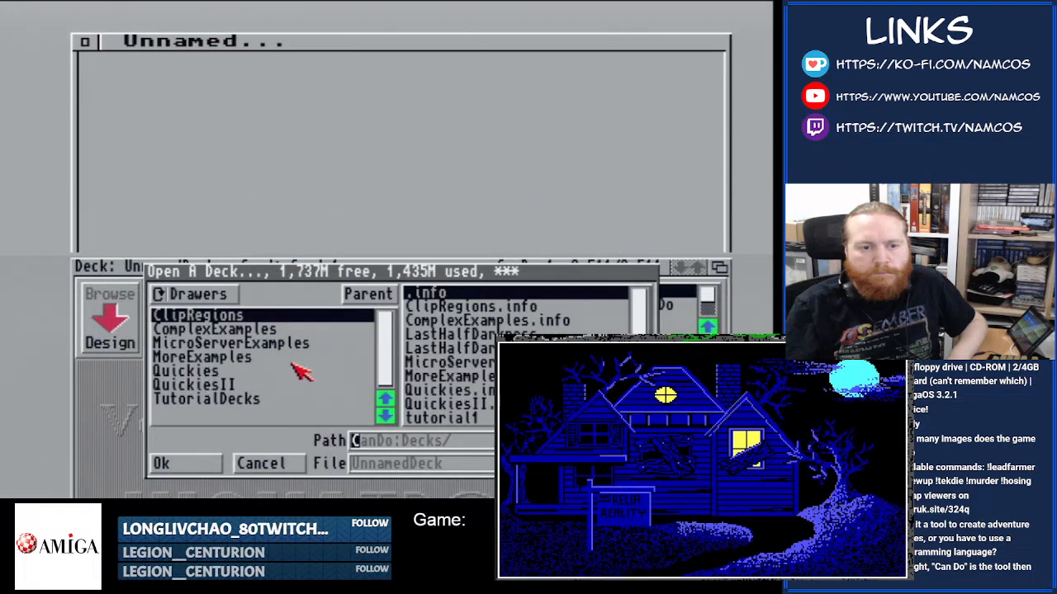
pyautogui.click(488, 334)
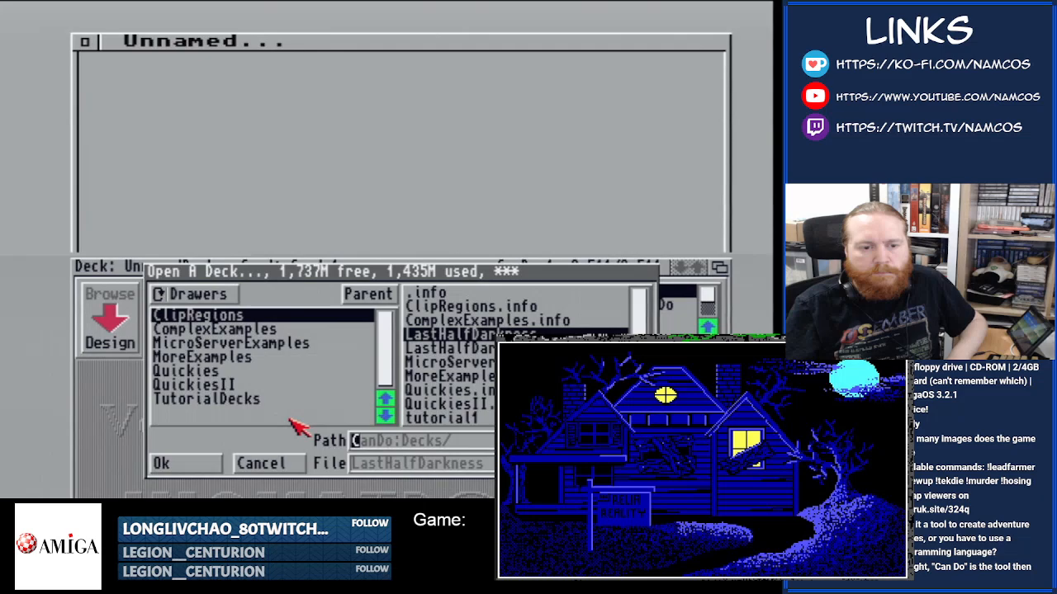
pyautogui.click(192, 467)
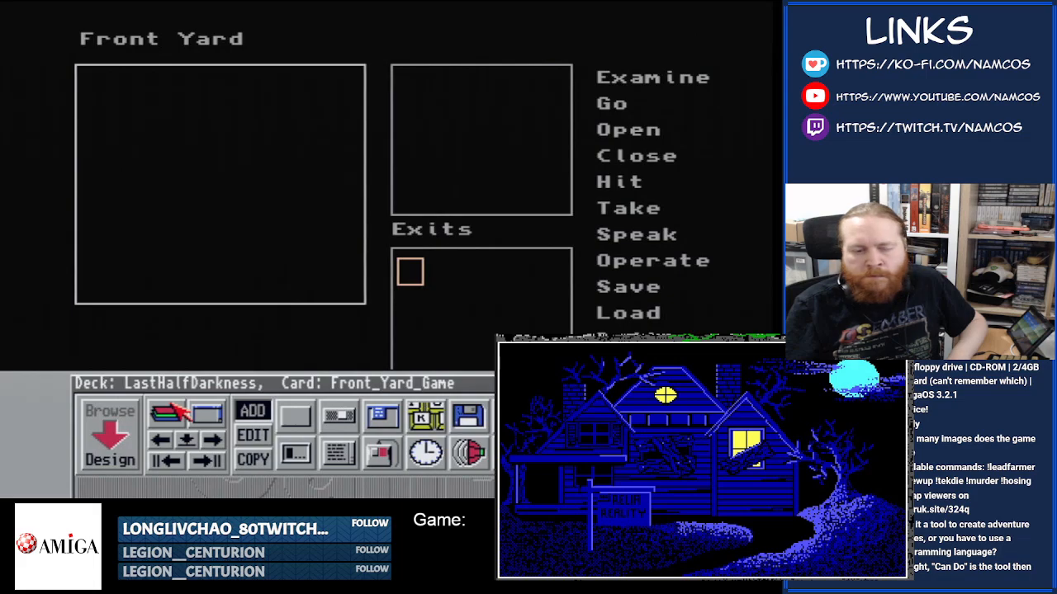
# - Examine the Front_Yard_Game card's window settings and its list of memo and list objects
pyautogui.click(205, 413)
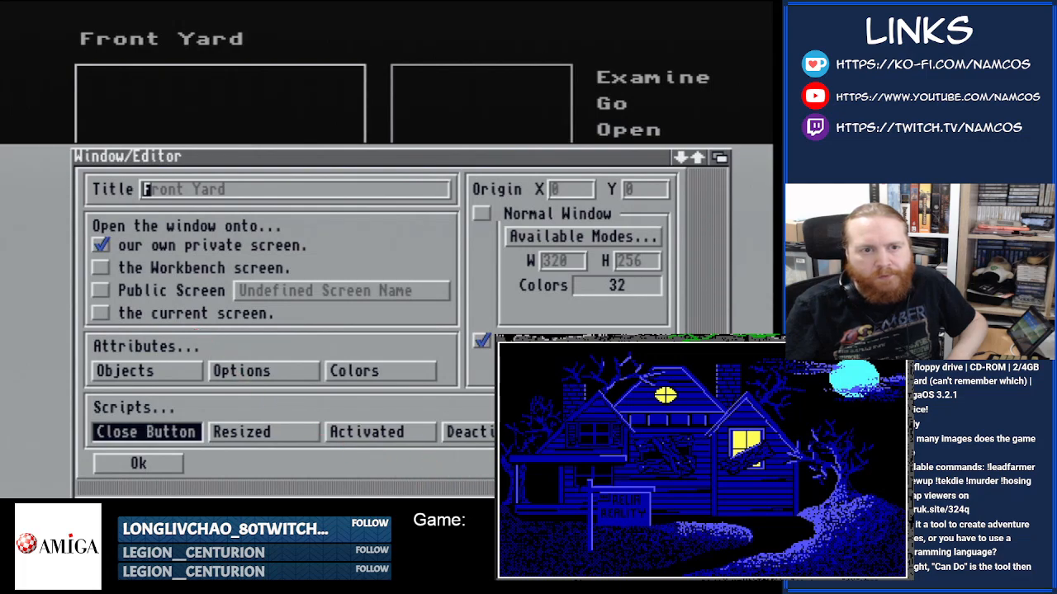
pyautogui.click(137, 464)
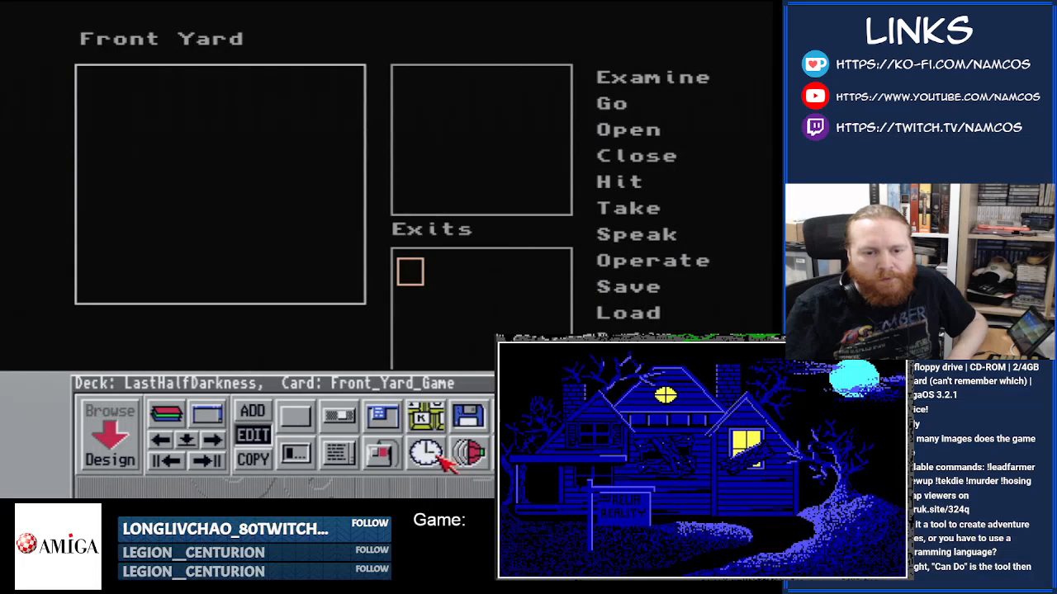
pyautogui.rightClick(211, 389)
pyautogui.moveTo(173, 385)
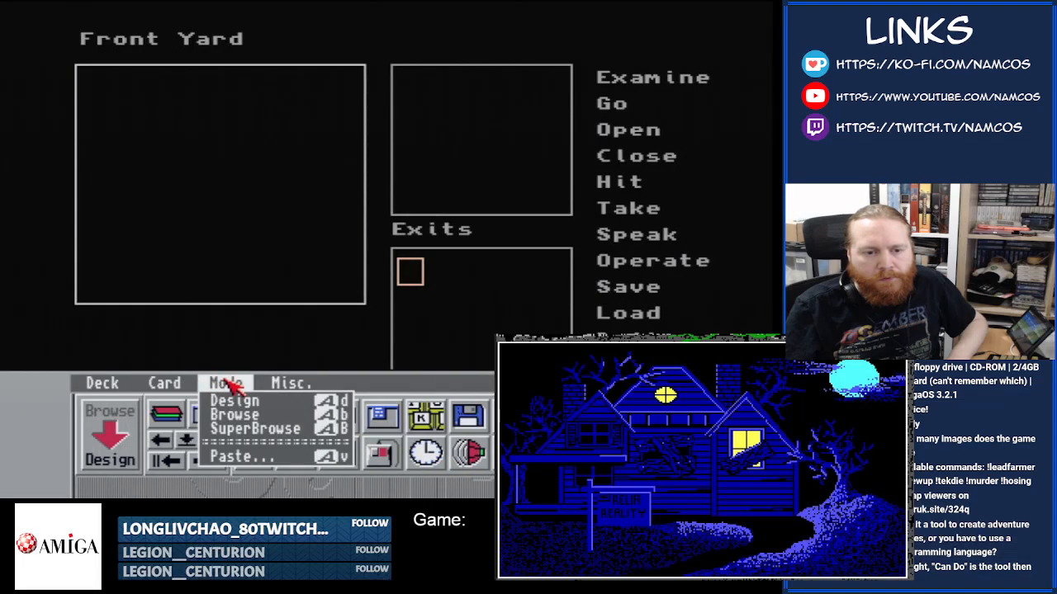
pyautogui.moveTo(275, 386)
pyautogui.moveTo(120, 381)
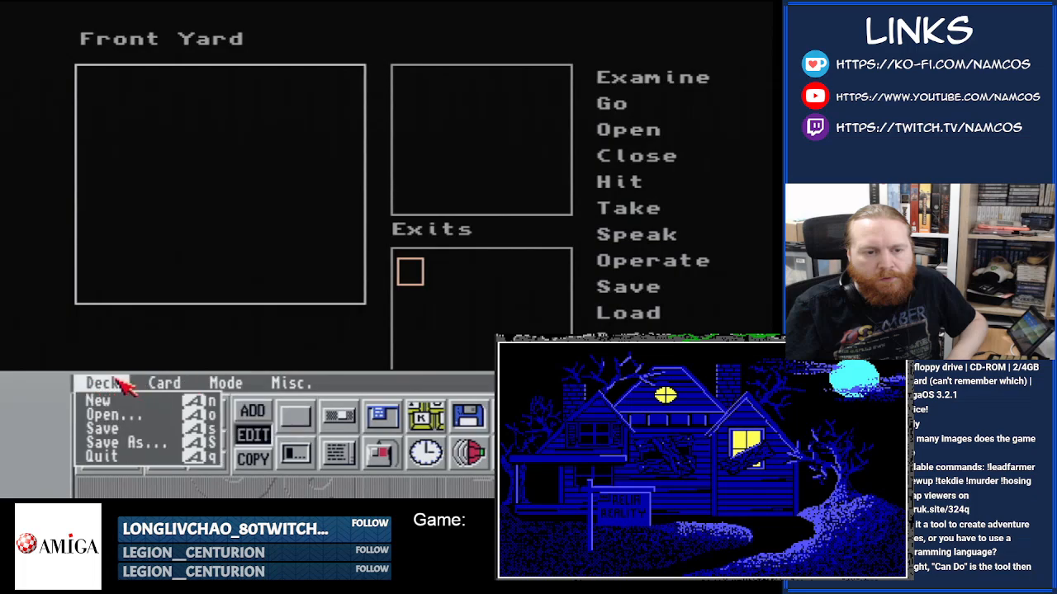
pyautogui.rightClick(115, 379)
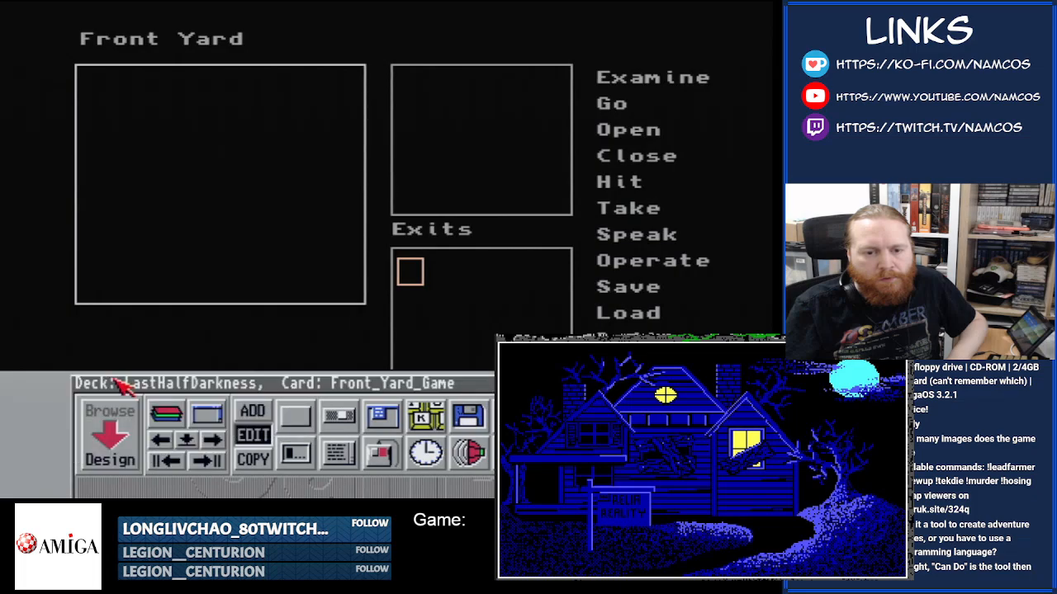
pyautogui.click(340, 453)
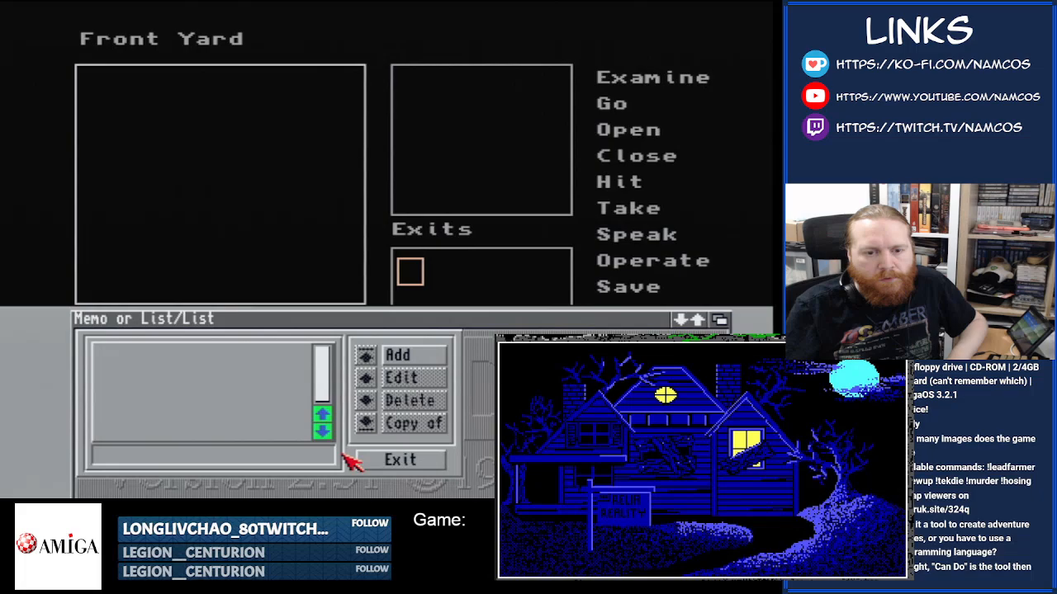
pyautogui.click(378, 460)
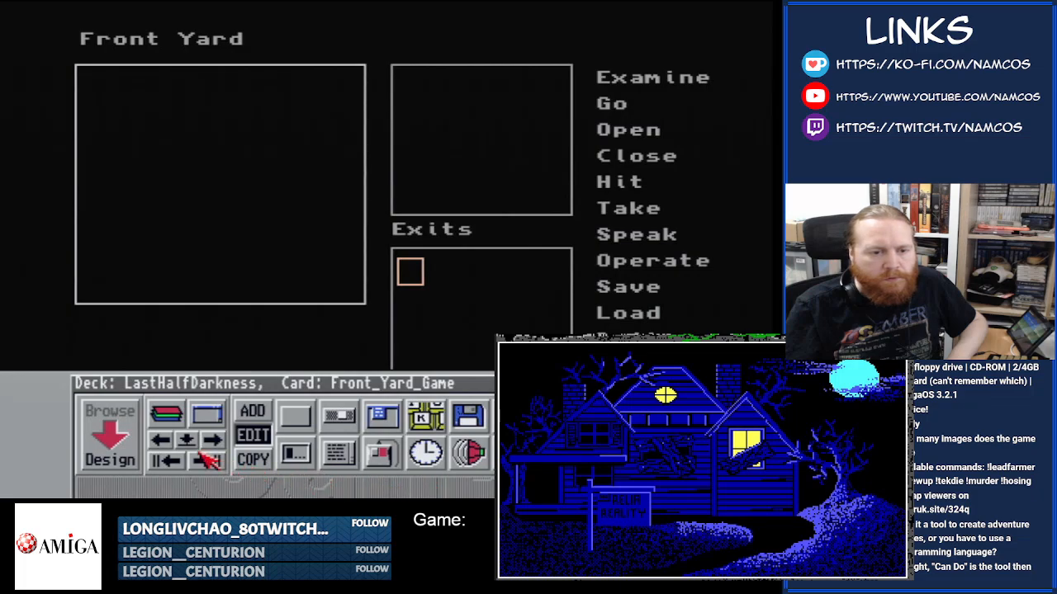
# - Examine the AfterAttachment script of the Front_Yard_Game card and leave it without changes
pyautogui.click(166, 414)
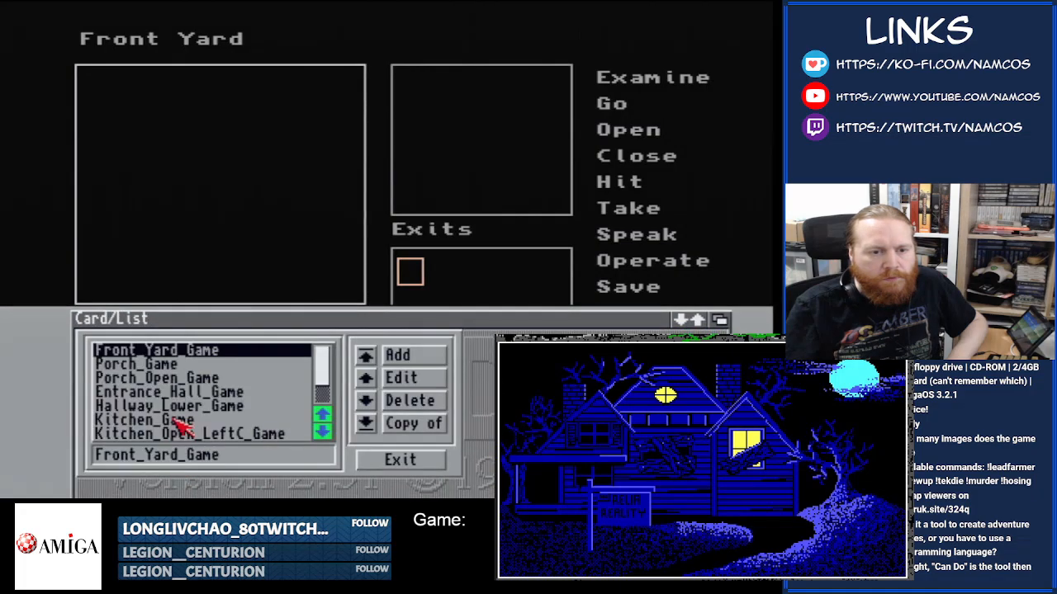
pyautogui.click(401, 379)
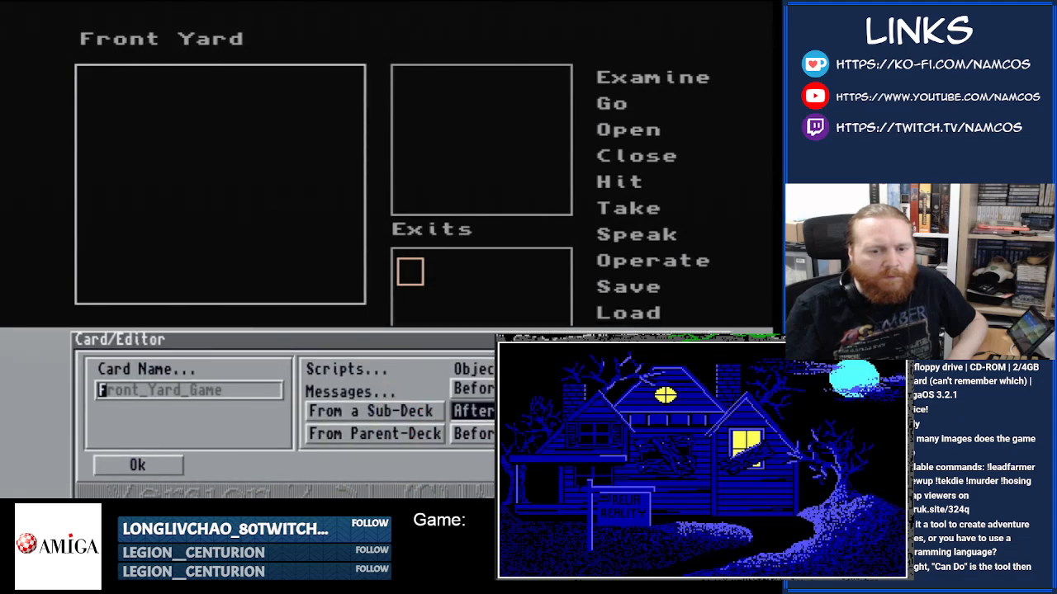
pyautogui.click(472, 410)
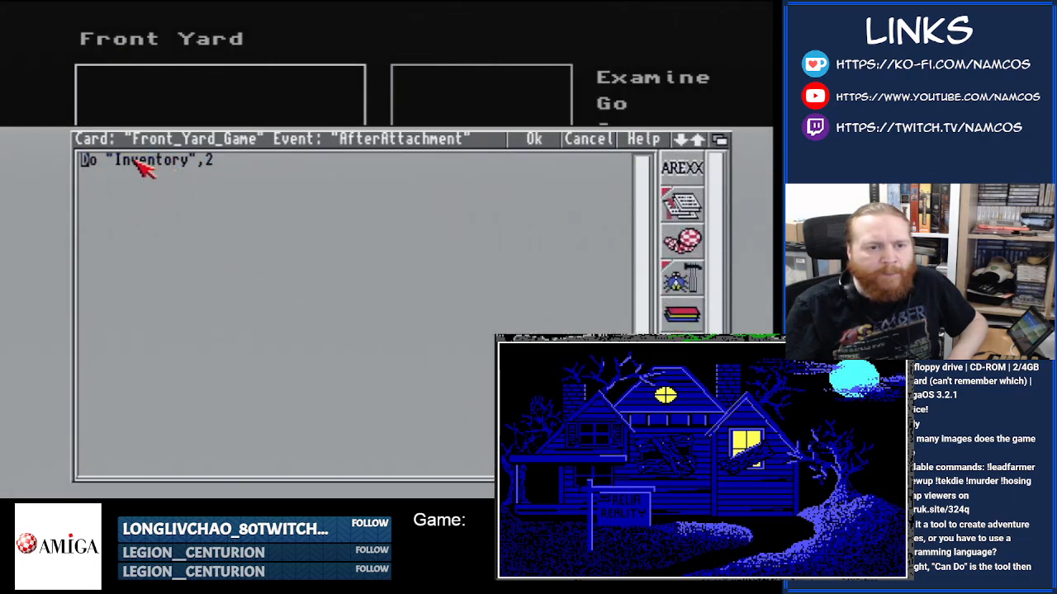
pyautogui.click(586, 139)
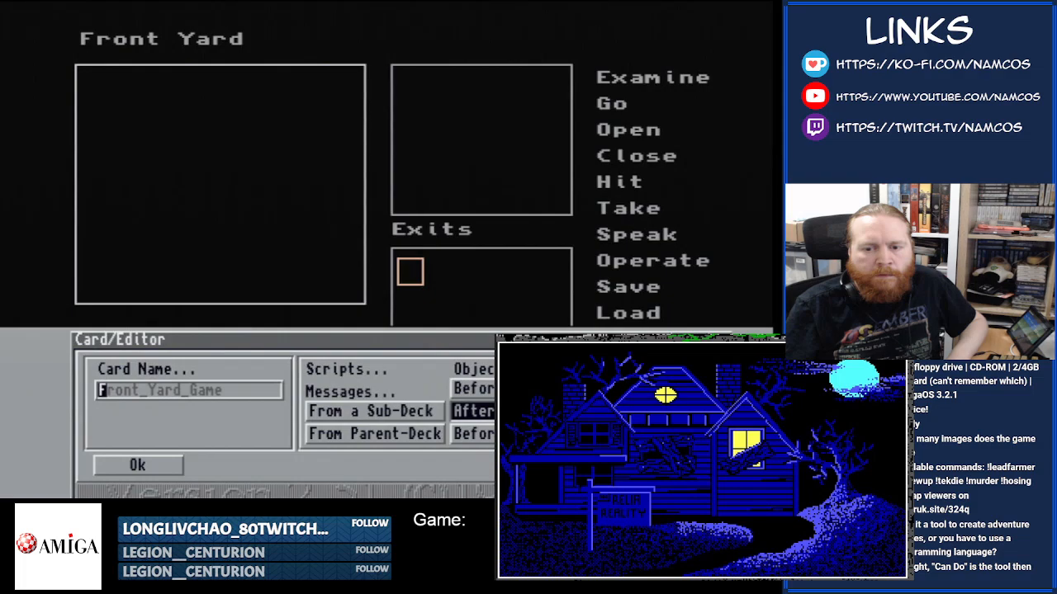
pyautogui.press('Return')
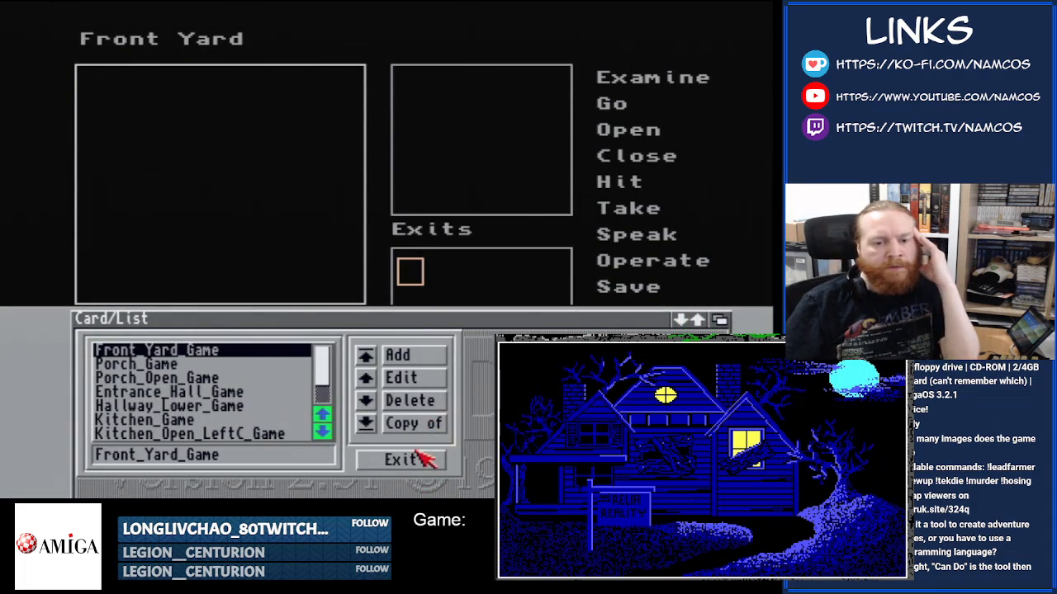
# - Examine the AfterAttachment script of the Porch_Game card and return to the main design view
pyautogui.click(213, 367)
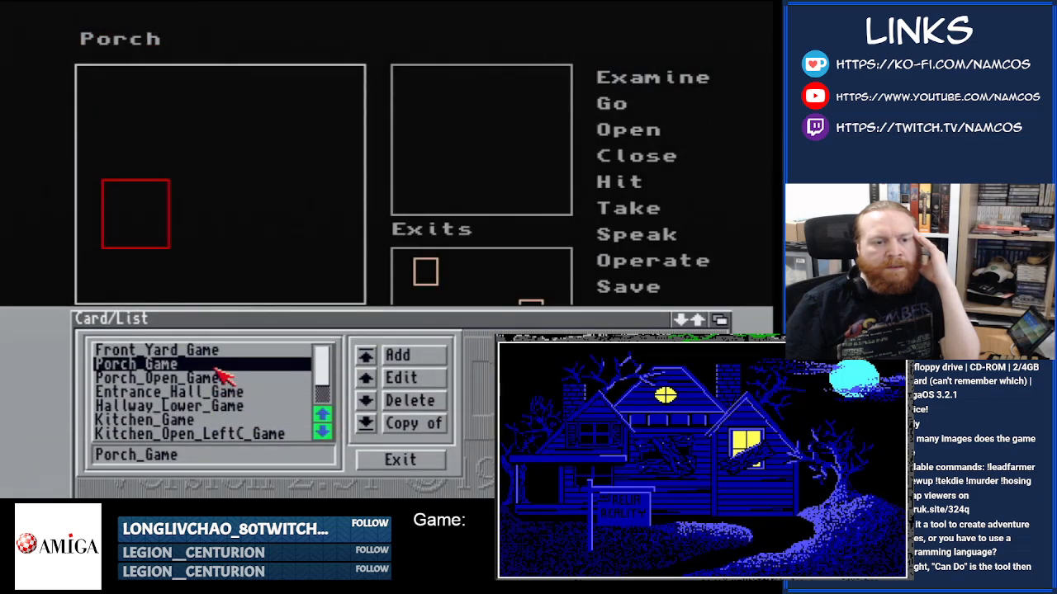
pyautogui.click(423, 381)
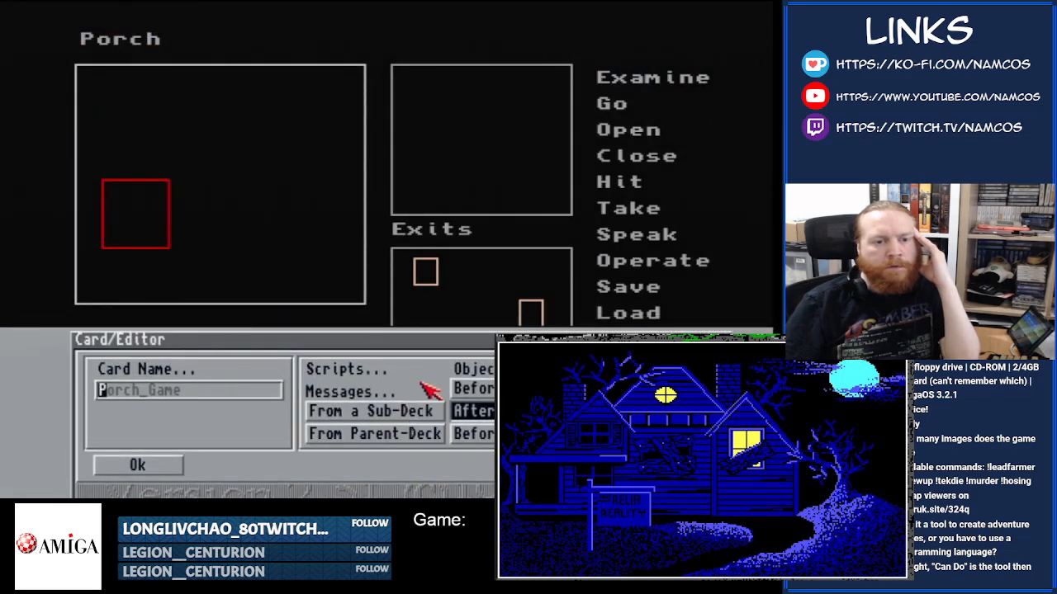
pyautogui.click(475, 412)
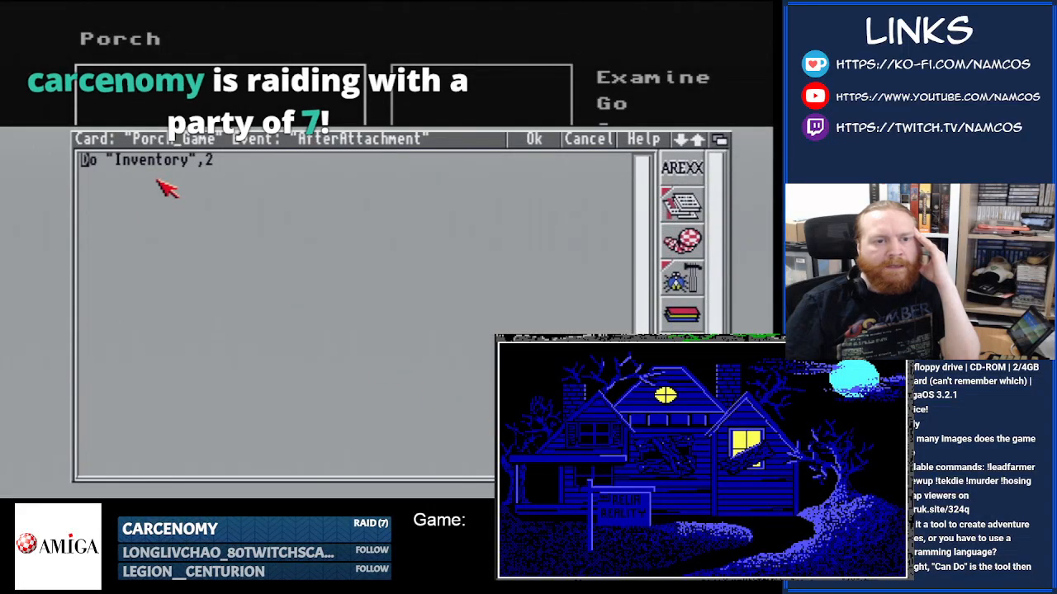
pyautogui.click(576, 141)
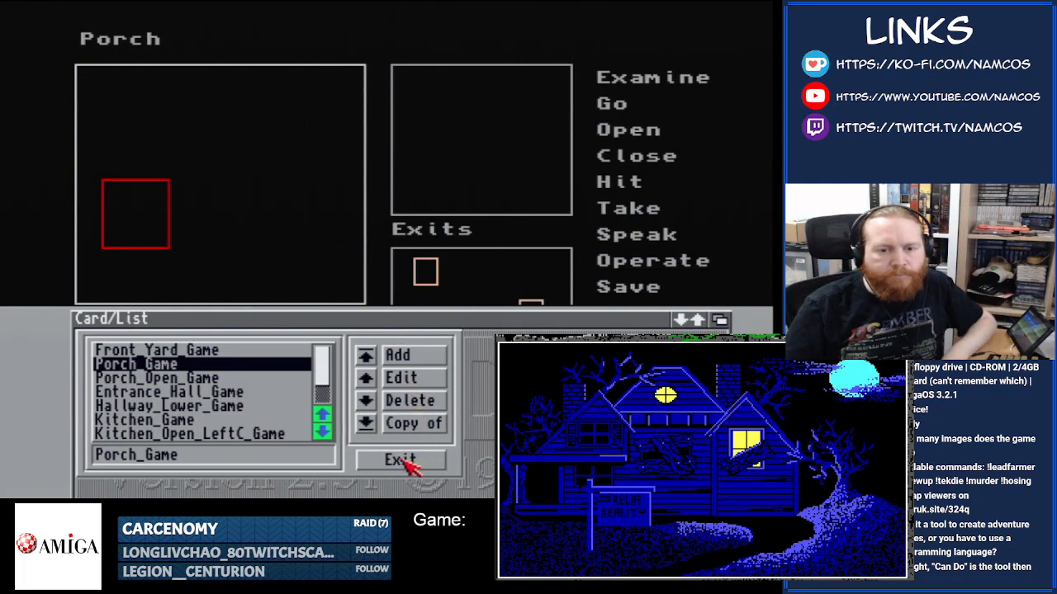
pyautogui.click(401, 461)
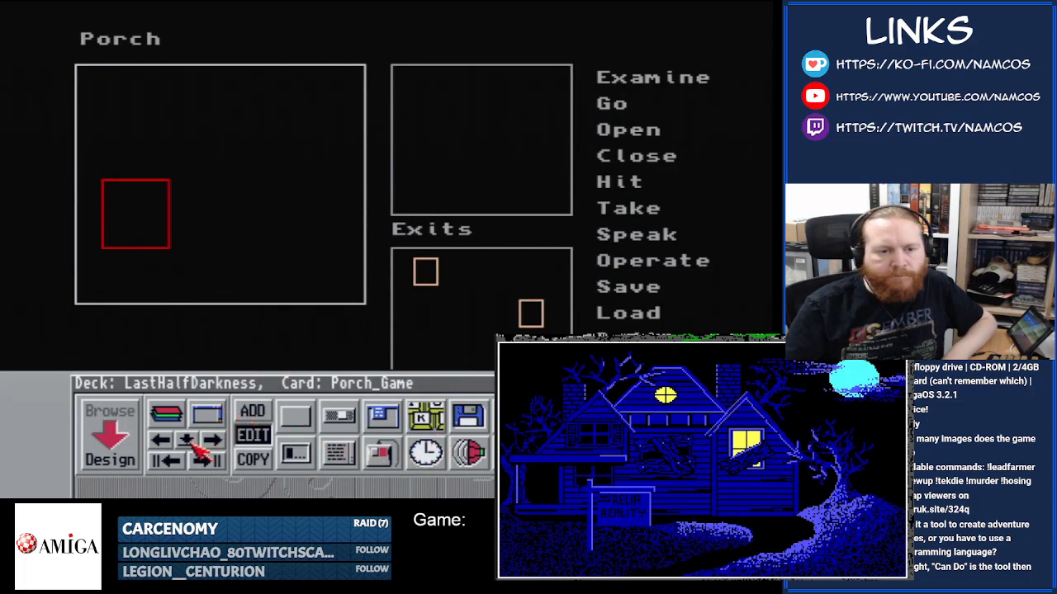
# - Examine the CloseButton script of the Porch_Game card's window and leave it without changes
pyautogui.click(212, 420)
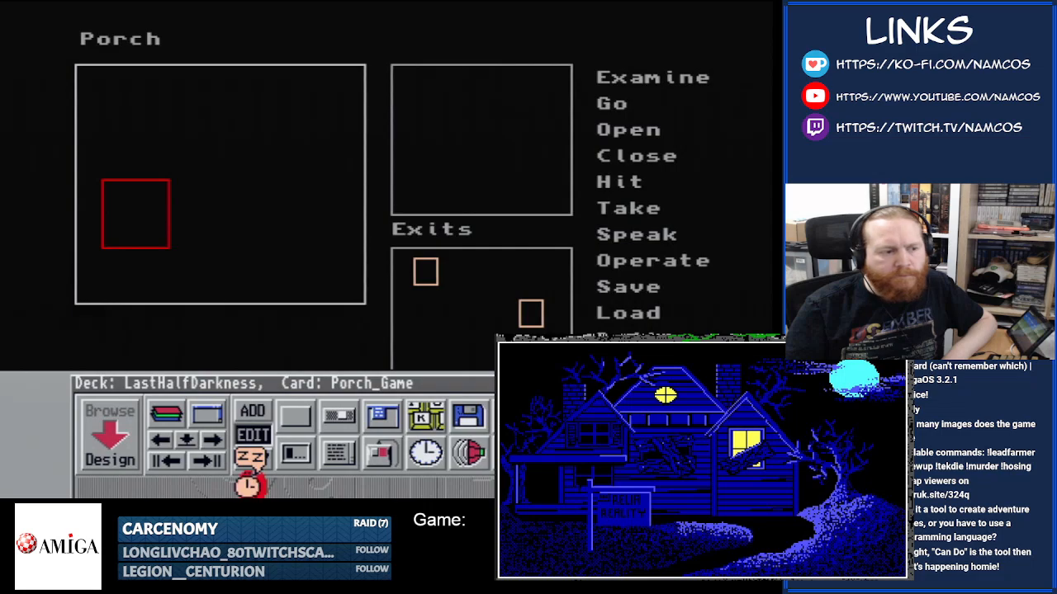
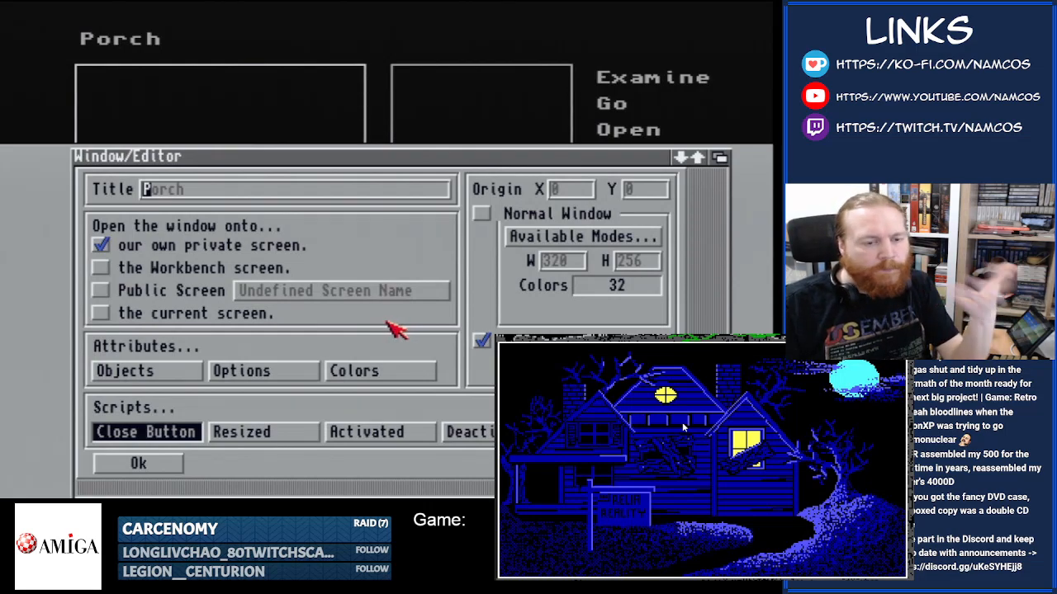
pyautogui.click(173, 430)
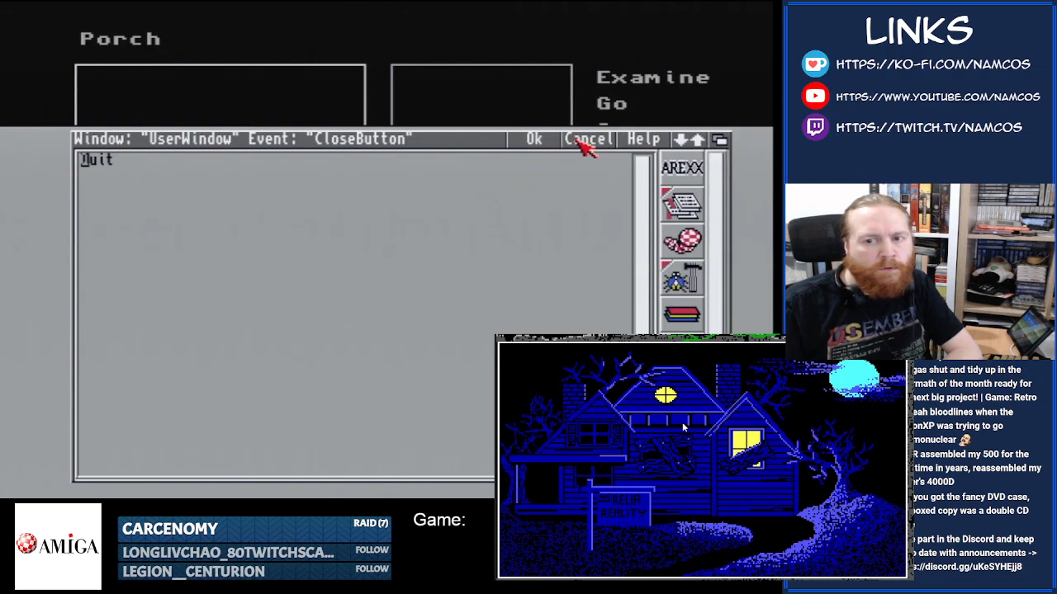
pyautogui.moveTo(716, 293); pyautogui.dragTo(713, 254)
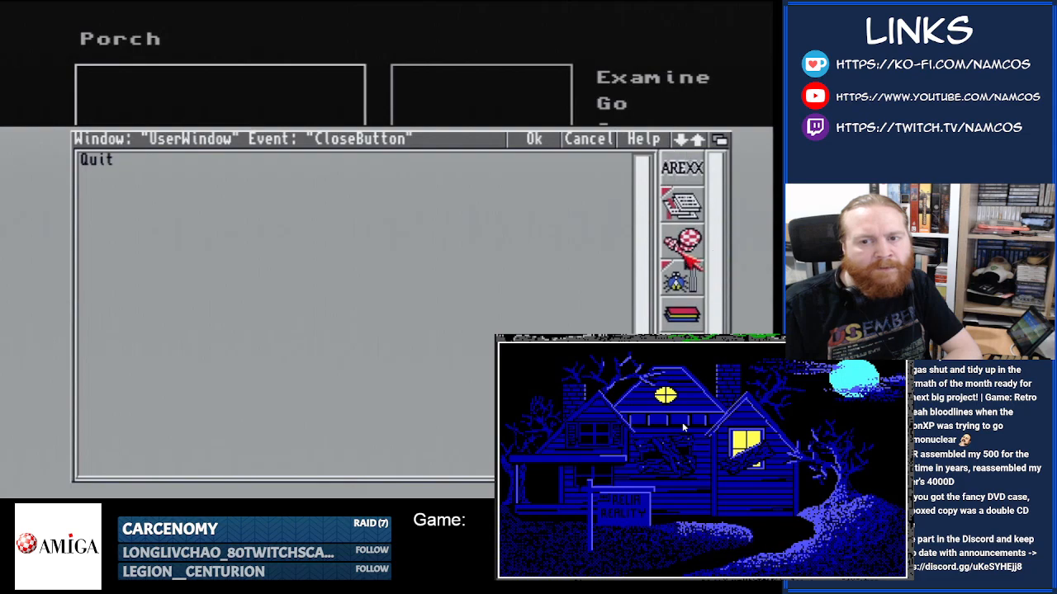
pyautogui.click(596, 139)
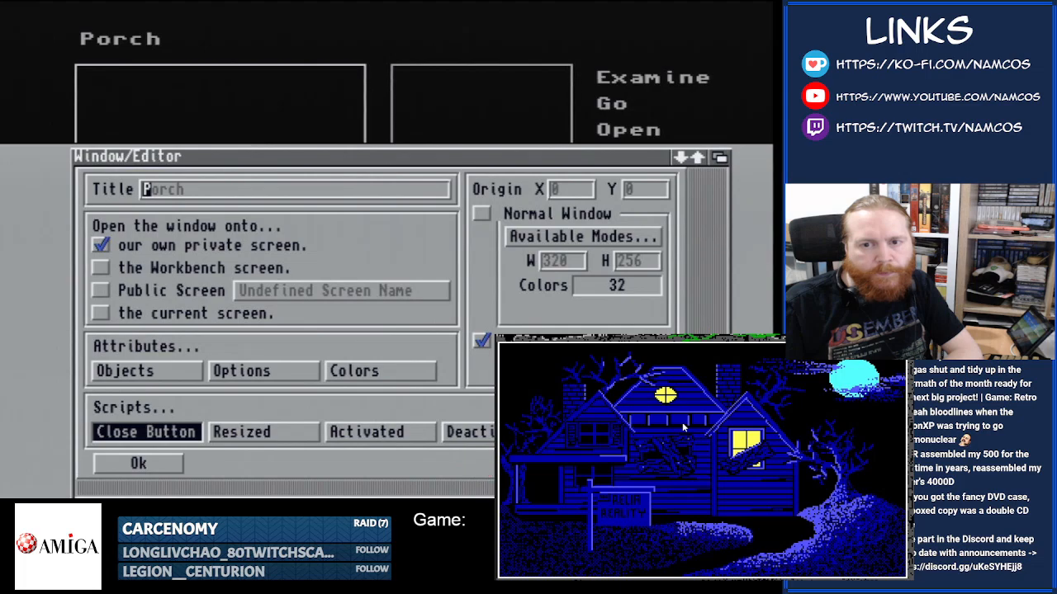
pyautogui.click(631, 464)
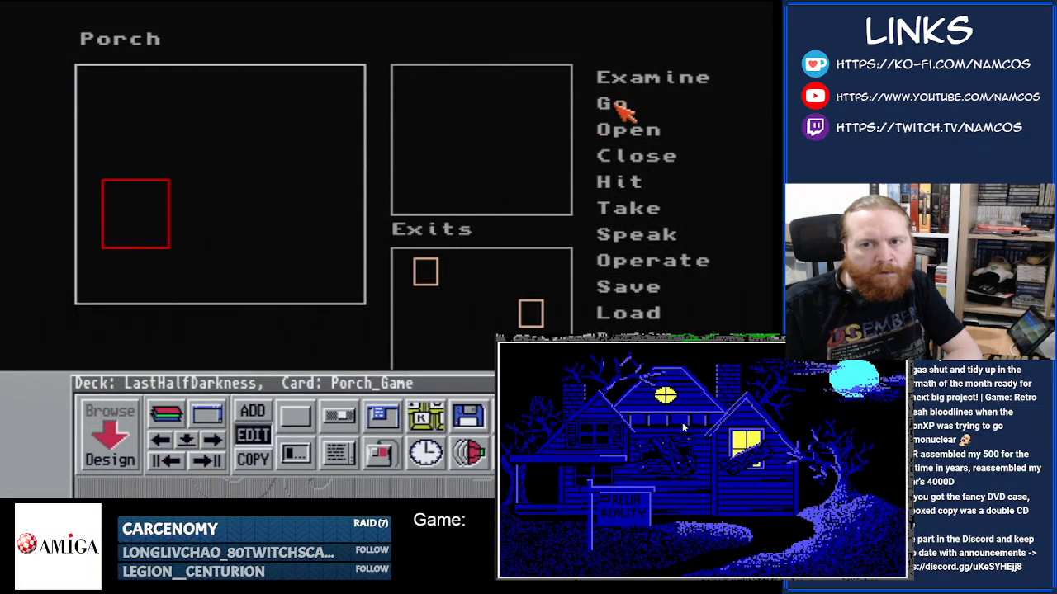
# - Examine the Click script of the Go_Btn button on the Porch_Game card
pyautogui.click(615, 106)
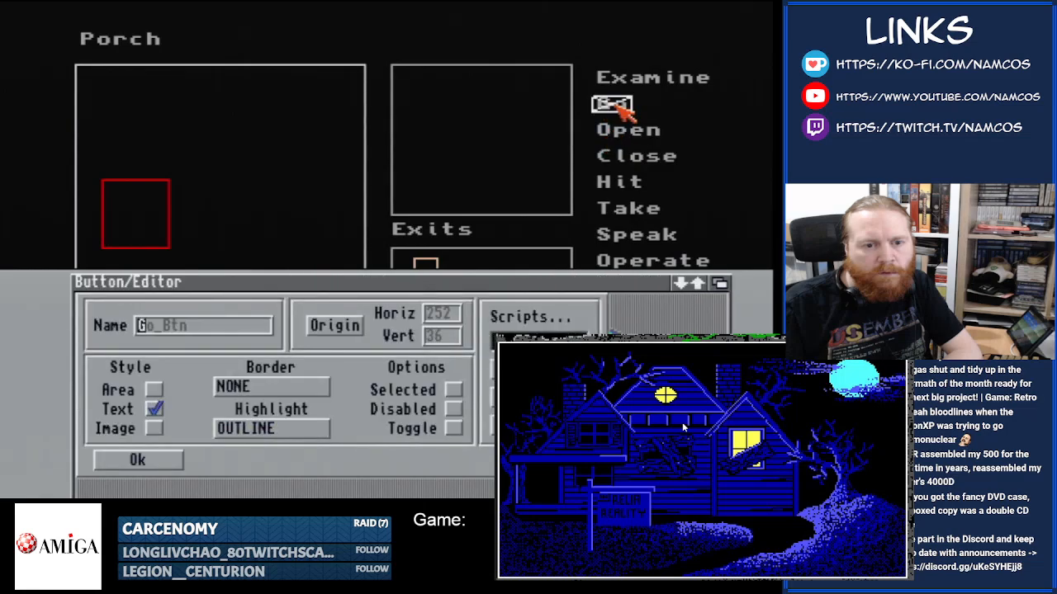
pyautogui.click(529, 369)
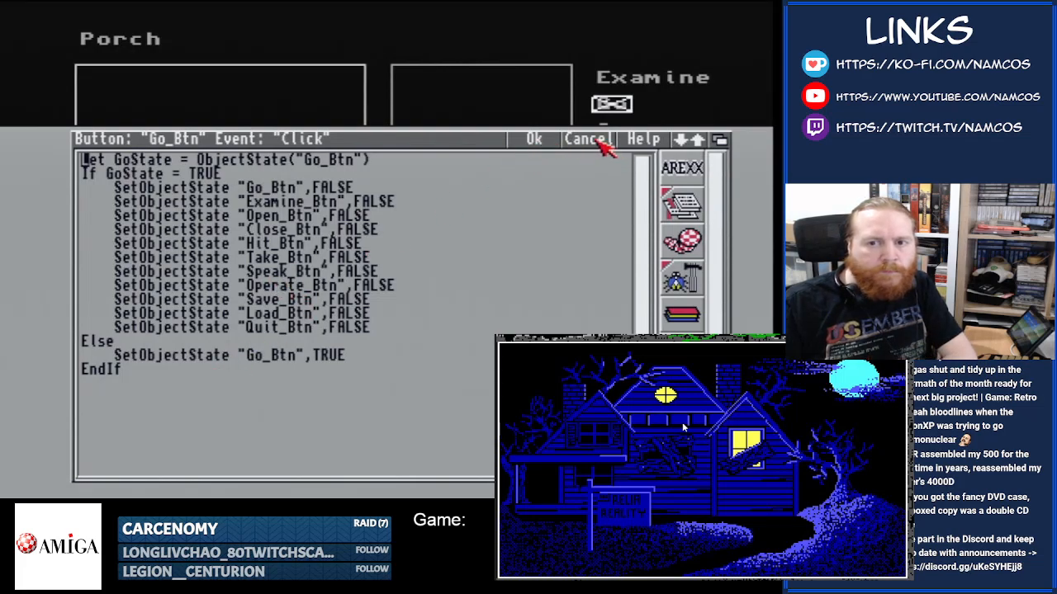
pyautogui.click(600, 139)
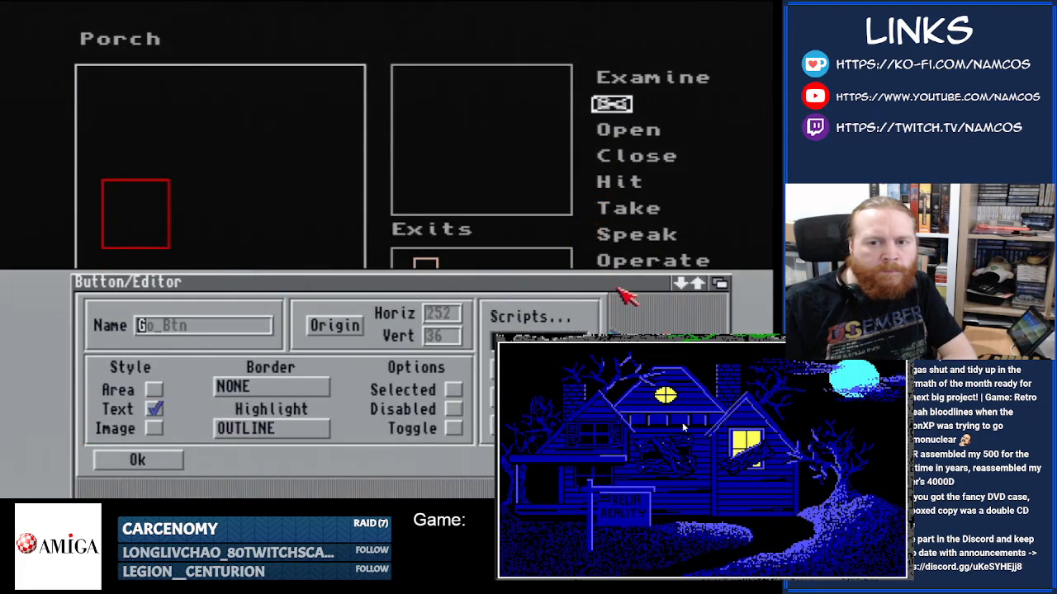
pyautogui.click(137, 221)
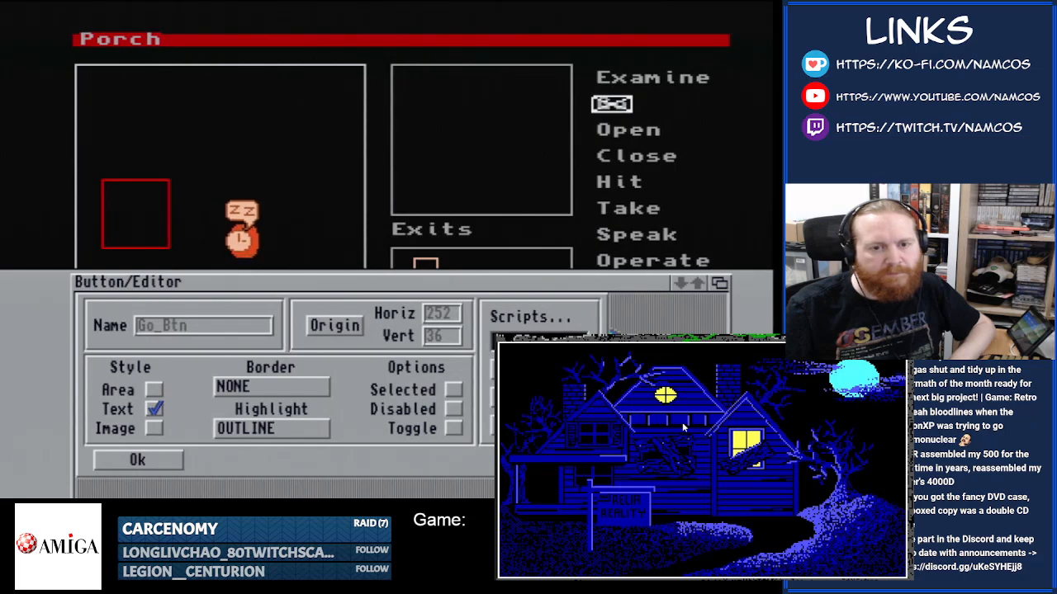
pyautogui.click(240, 291)
pyautogui.click(204, 223)
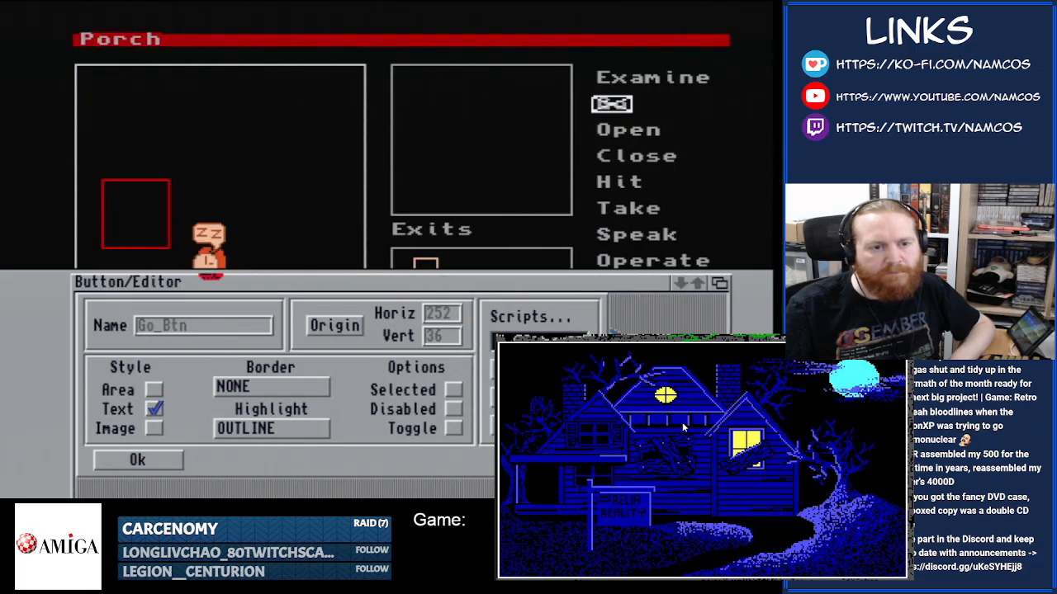
pyautogui.click(204, 296)
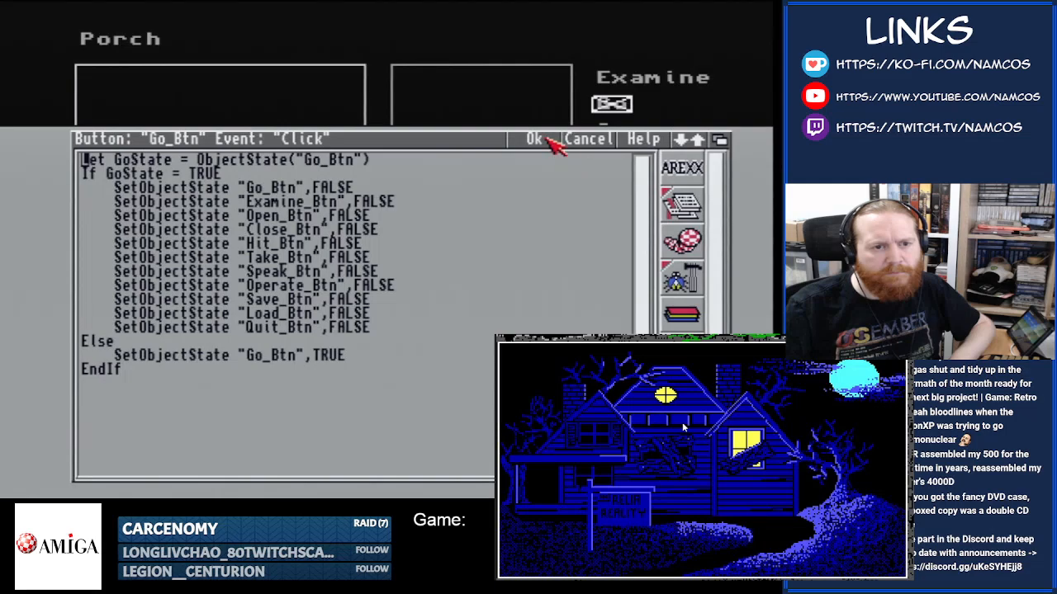
pyautogui.click(548, 140)
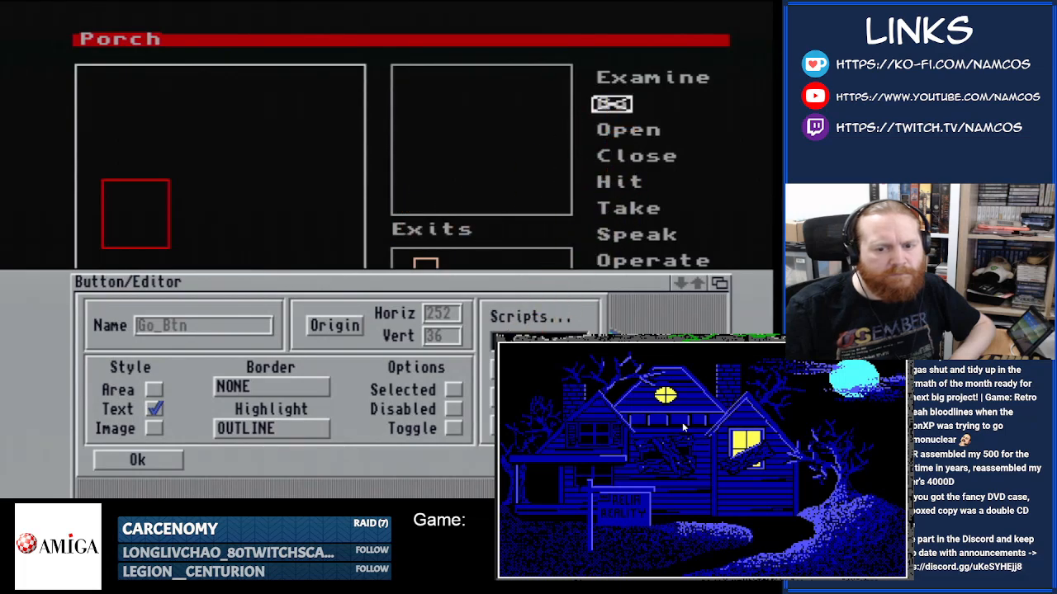
# - Check the DoubleClick script of Go_Btn, leave it without changes and return to the main design view
pyautogui.click(541, 426)
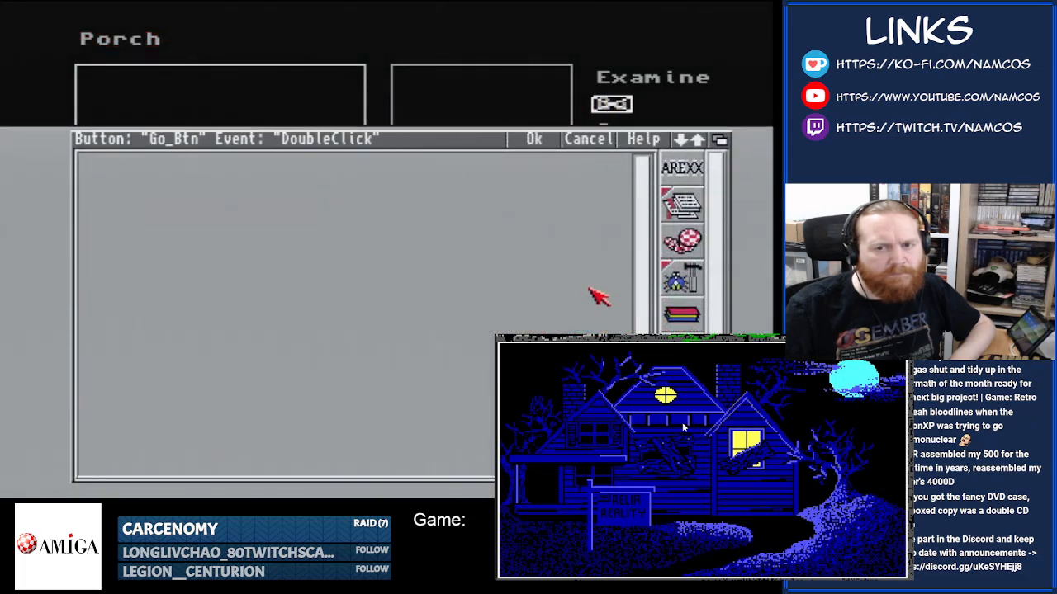
pyautogui.click(590, 140)
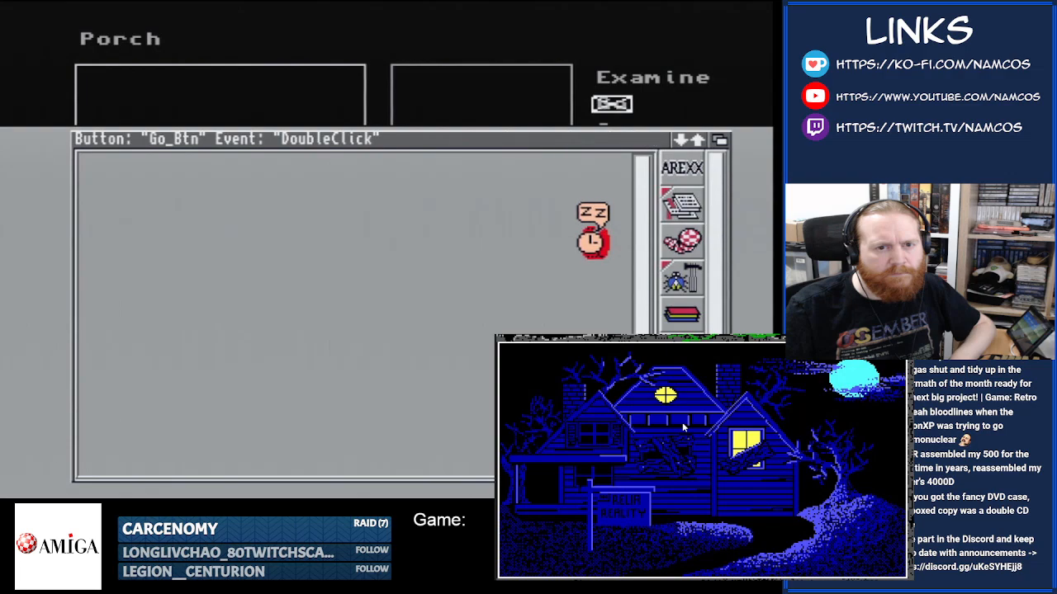
pyautogui.click(545, 460)
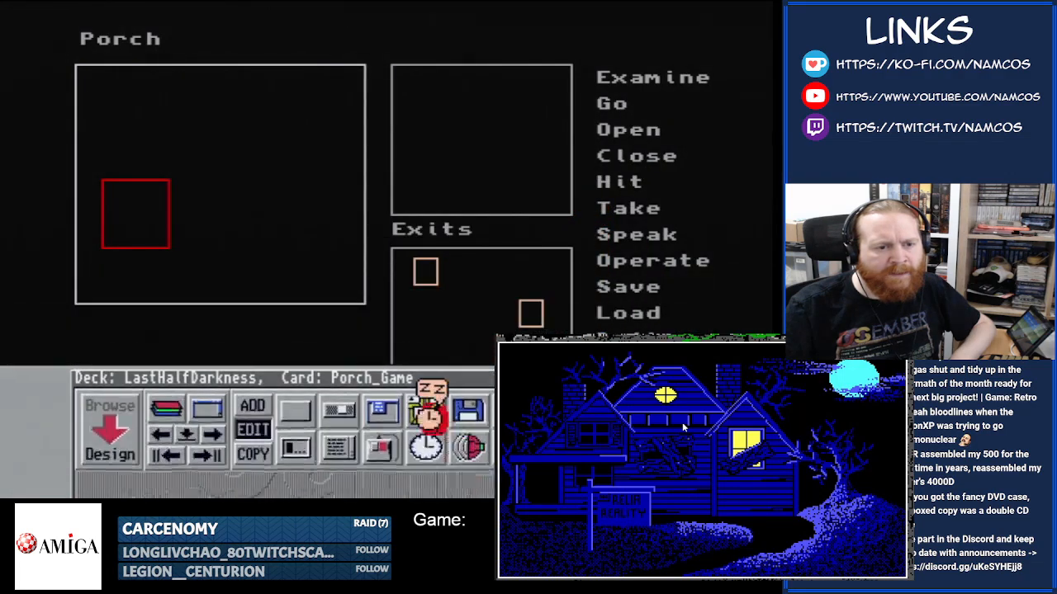
# - Examine the Click script of the Open_Cmd_Btn area button in the Porch picture frame and leave it without changes
pyautogui.doubleClick(167, 244)
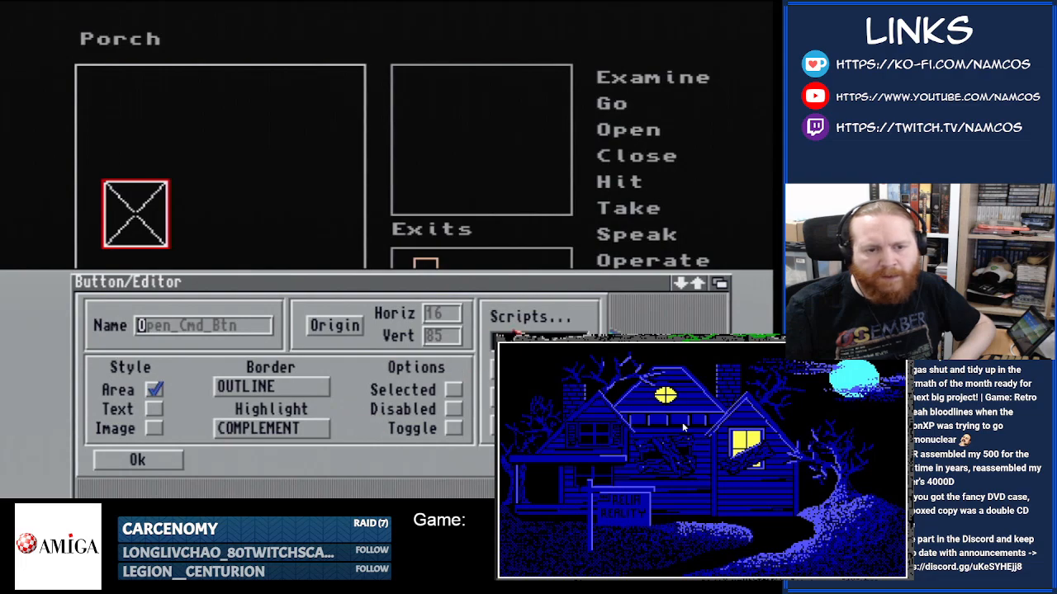
pyautogui.click(513, 359)
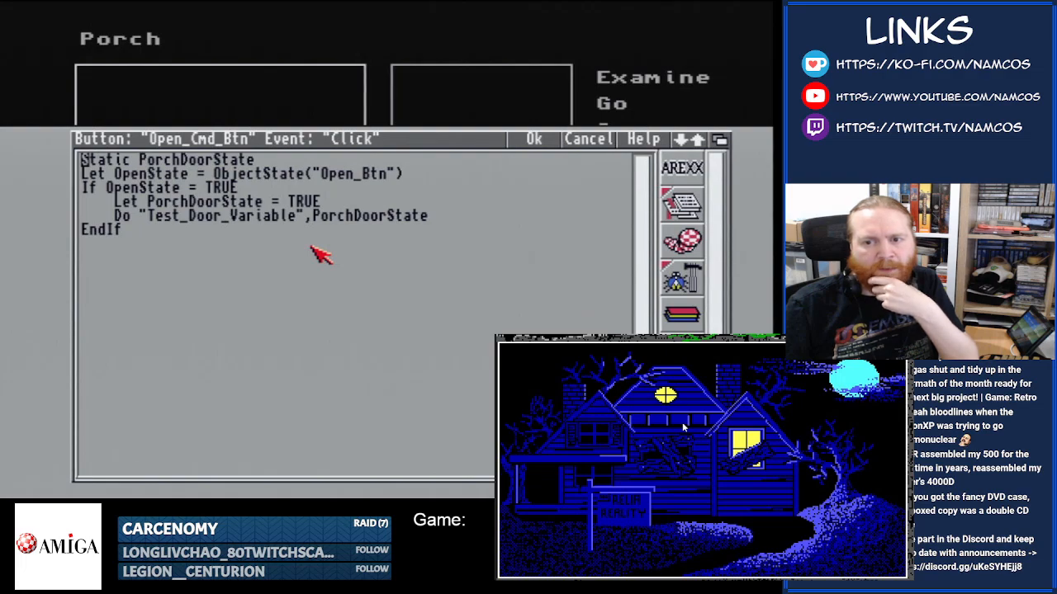
pyautogui.click(590, 139)
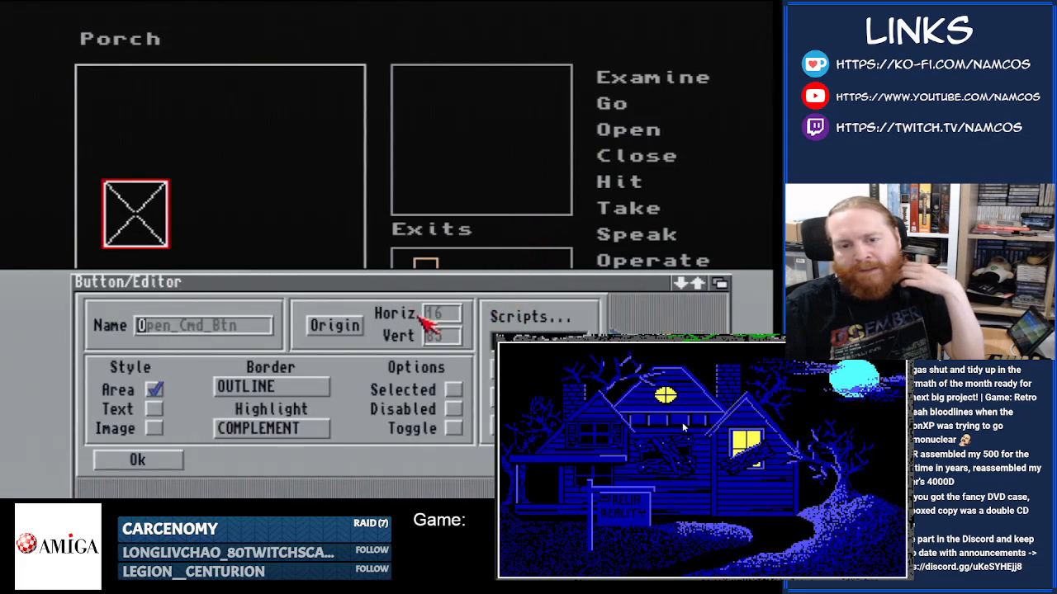
pyautogui.click(543, 460)
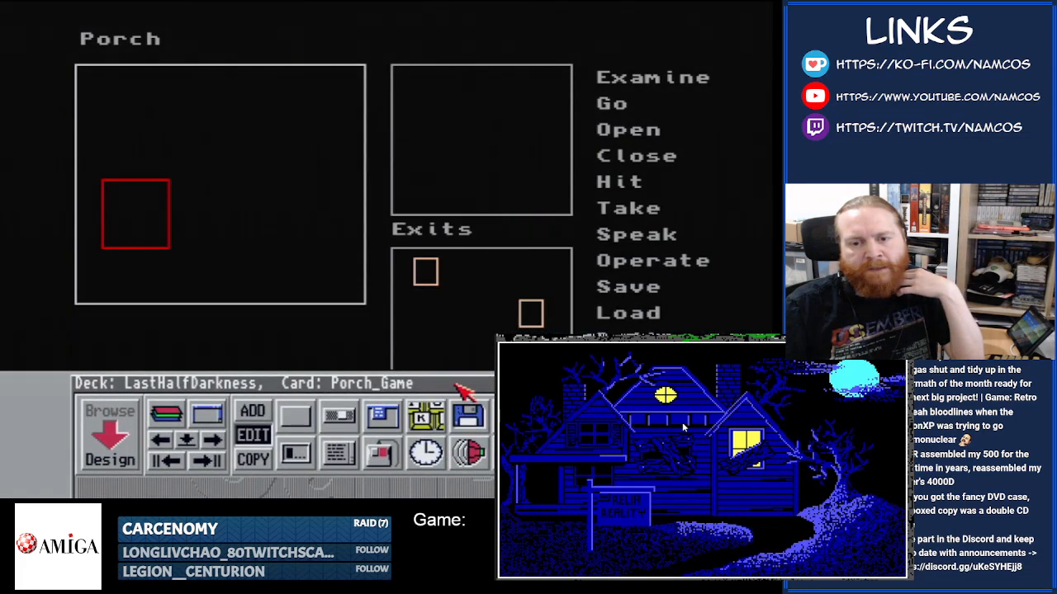
# - Quit CanDo and close the CanDo! and Apps drawer windows on the Workbench
pyautogui.rightClick(116, 407)
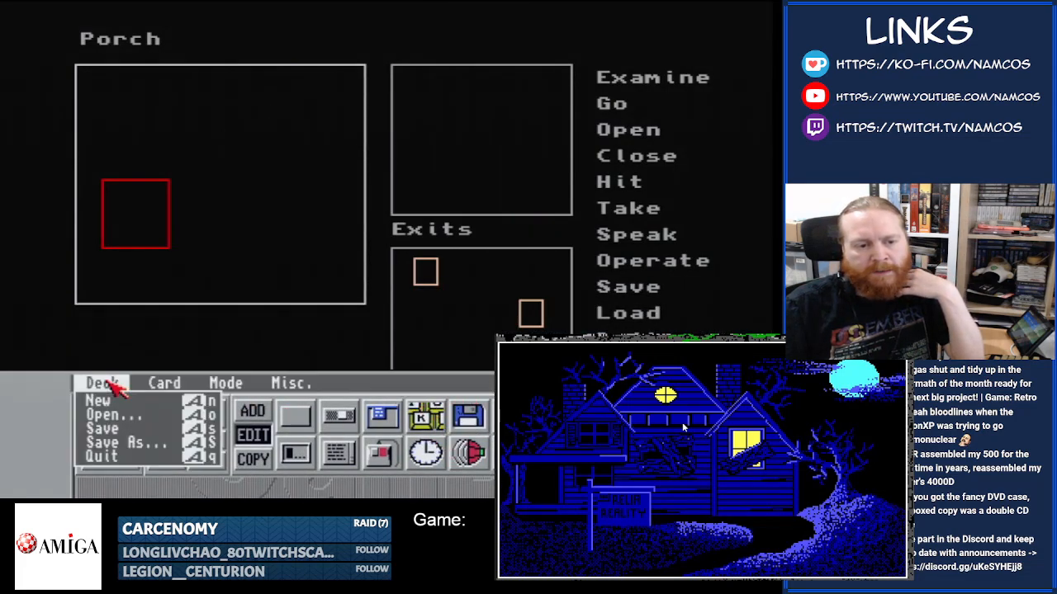
pyautogui.click(115, 460)
pyautogui.click(251, 456)
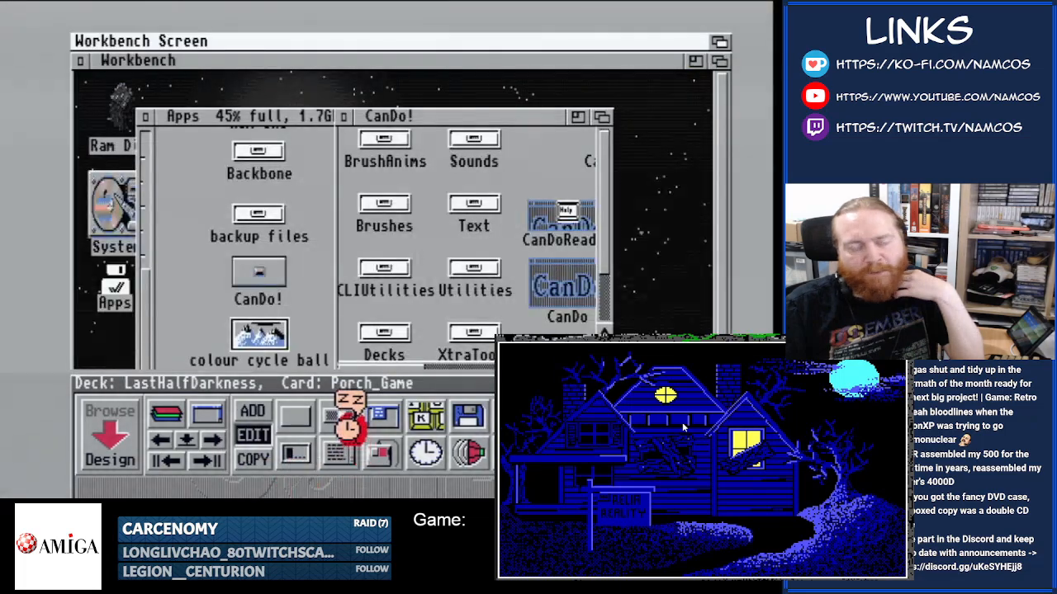
pyautogui.click(343, 116)
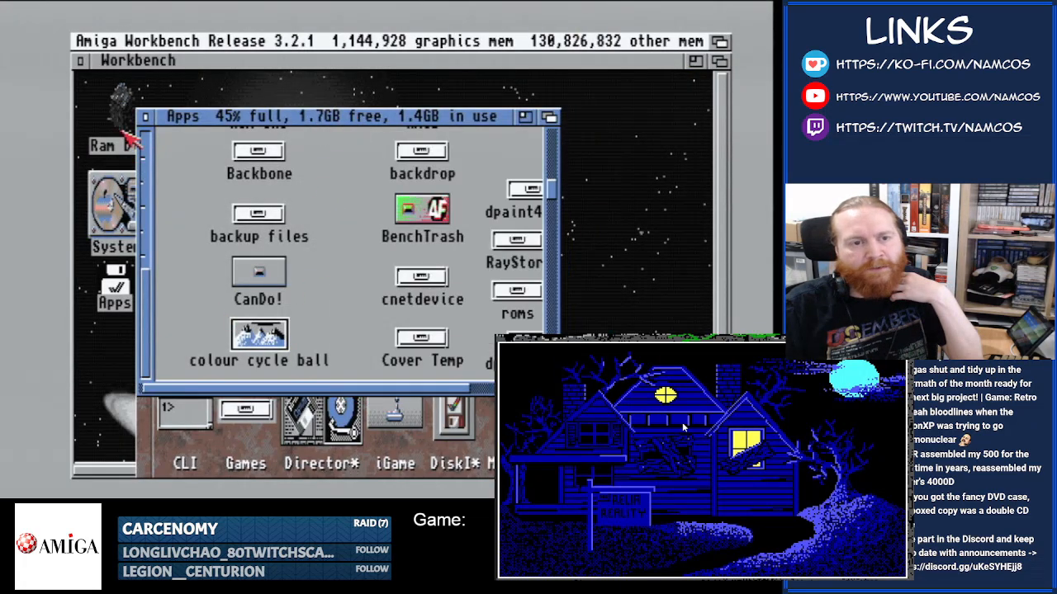
pyautogui.click(146, 117)
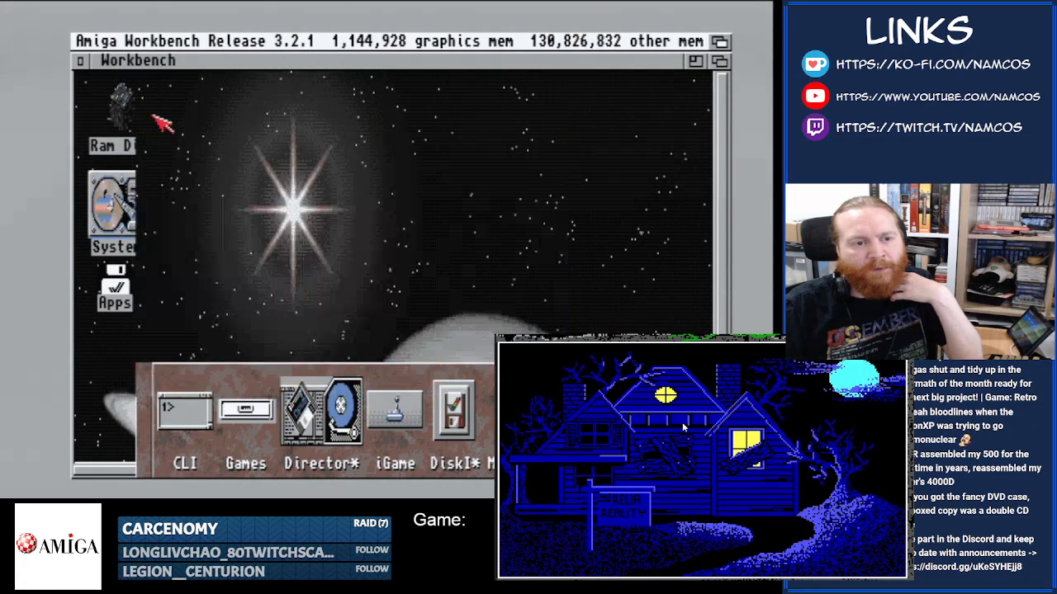
# - Start DeluxePaint from the Apps drawer with the Lo-Res 320x256 PAL screen format, 32 colors and overscan off
pyautogui.doubleClick(124, 291)
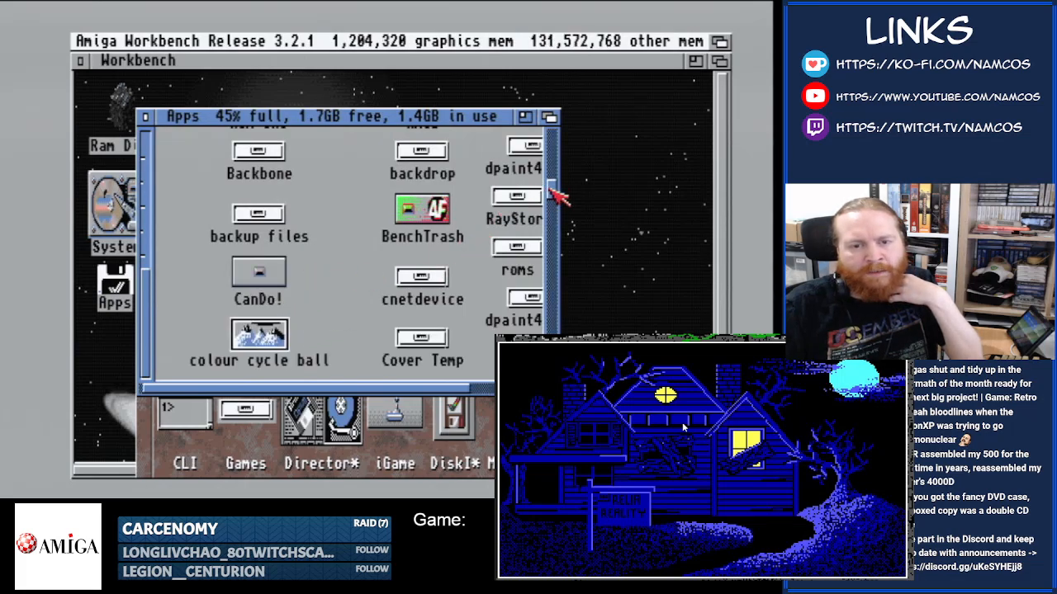
pyautogui.moveTo(555, 193); pyautogui.dragTo(557, 226)
pyautogui.doubleClick(279, 226)
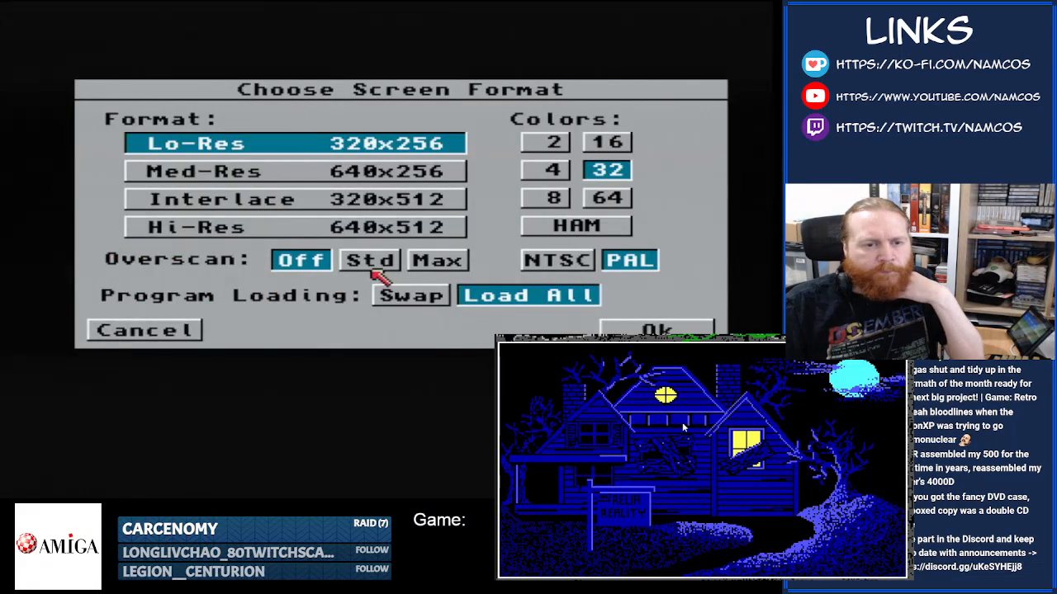
pyautogui.click(612, 327)
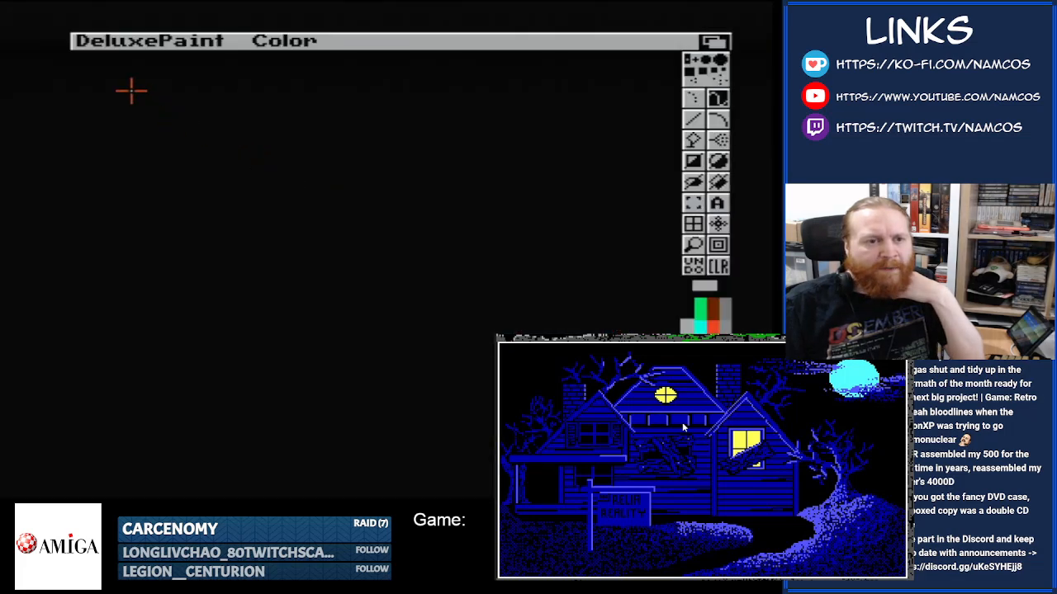
# - Load the front-yard picture from DH1:CanDo!/Images
pyautogui.rightClick(121, 43)
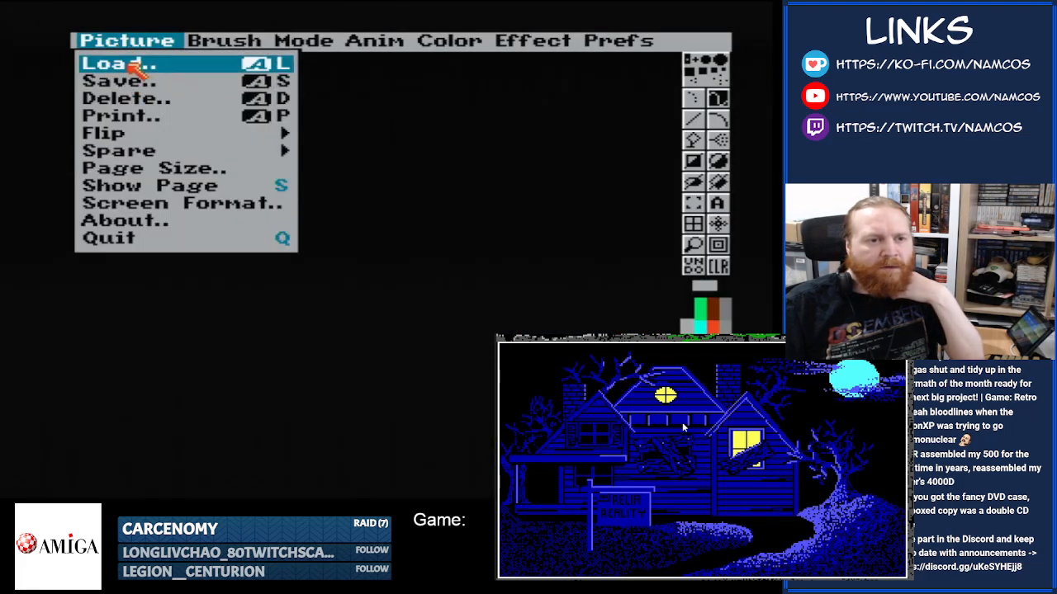
pyautogui.rightClick(132, 65)
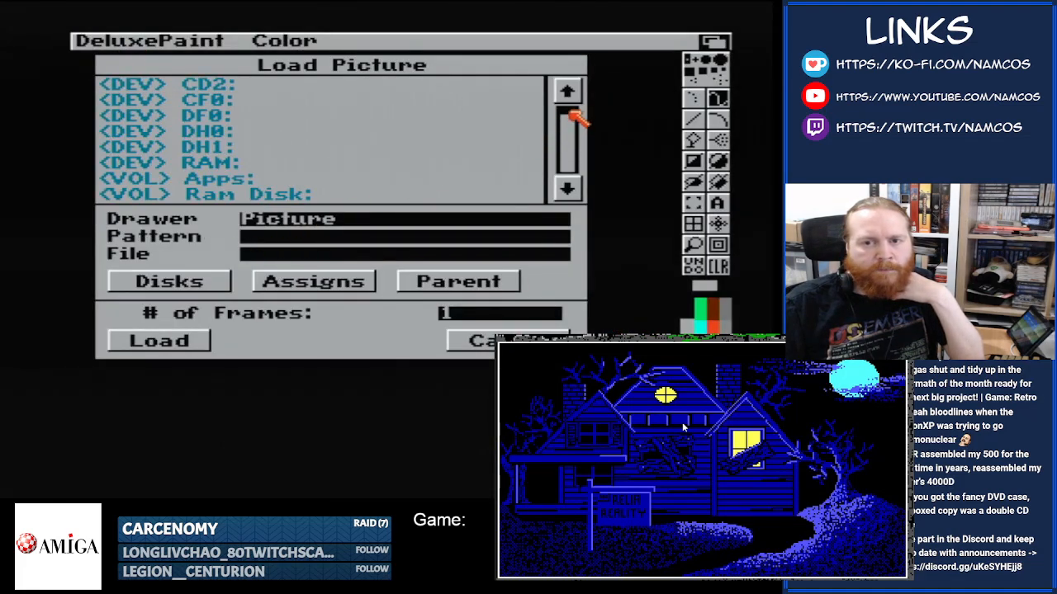
pyautogui.click(232, 149)
pyautogui.moveTo(562, 105); pyautogui.dragTo(563, 120)
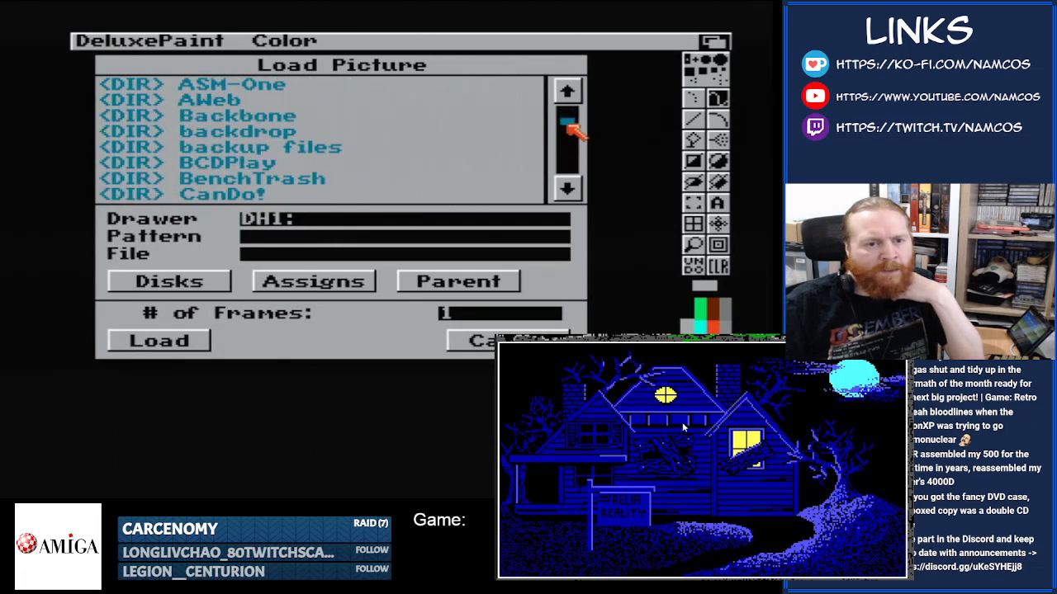
pyautogui.click(271, 195)
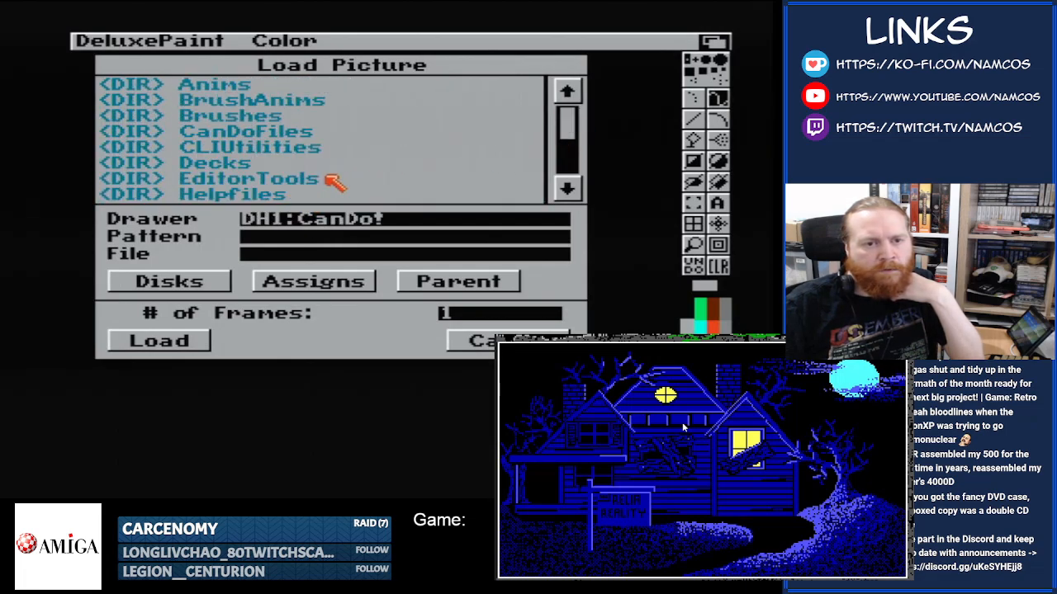
pyautogui.moveTo(568, 123); pyautogui.dragTo(576, 140)
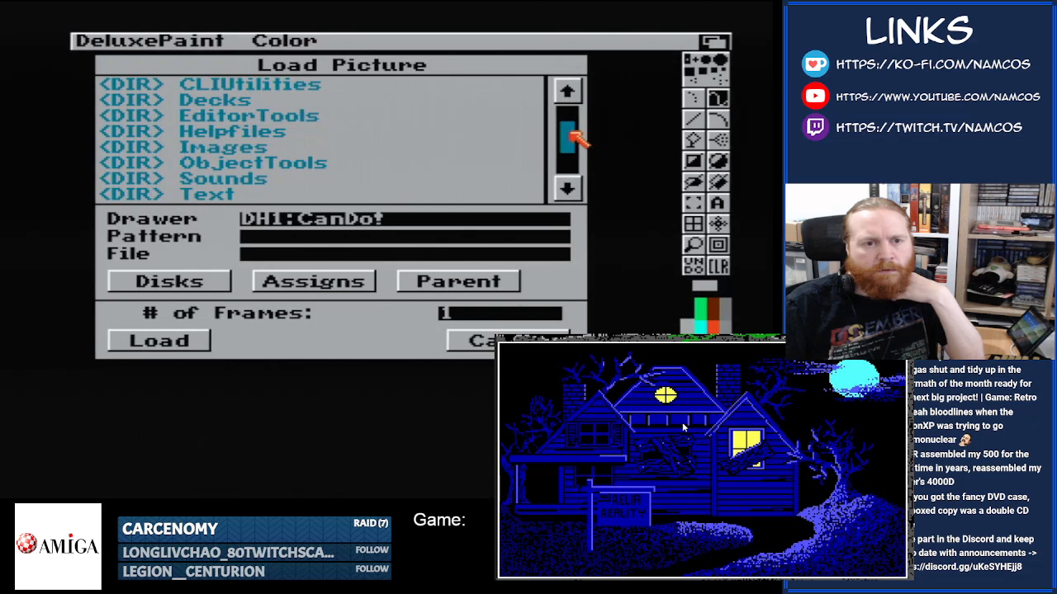
pyautogui.click(289, 150)
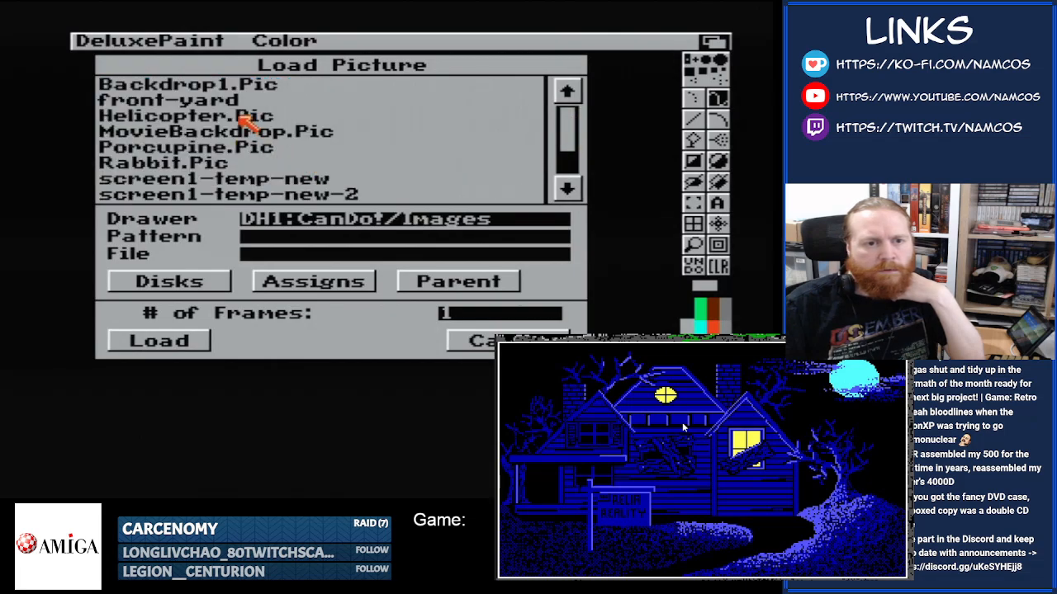
pyautogui.click(236, 102)
pyautogui.click(188, 339)
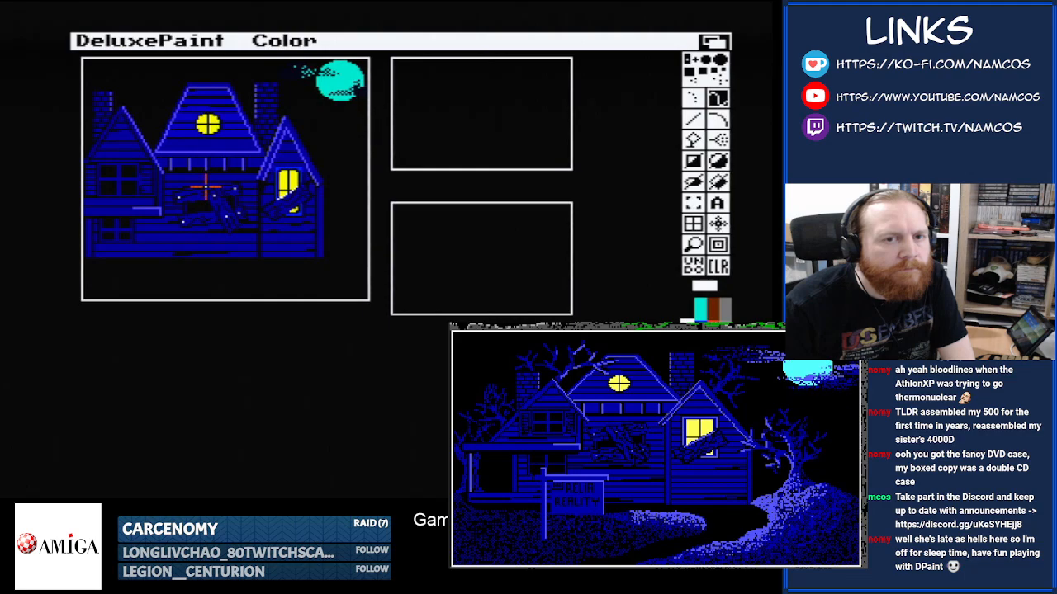
# - Paint the cloud's top row beside the moon as broken dark blue dashes, pixel by pixel
pyautogui.click(693, 244)
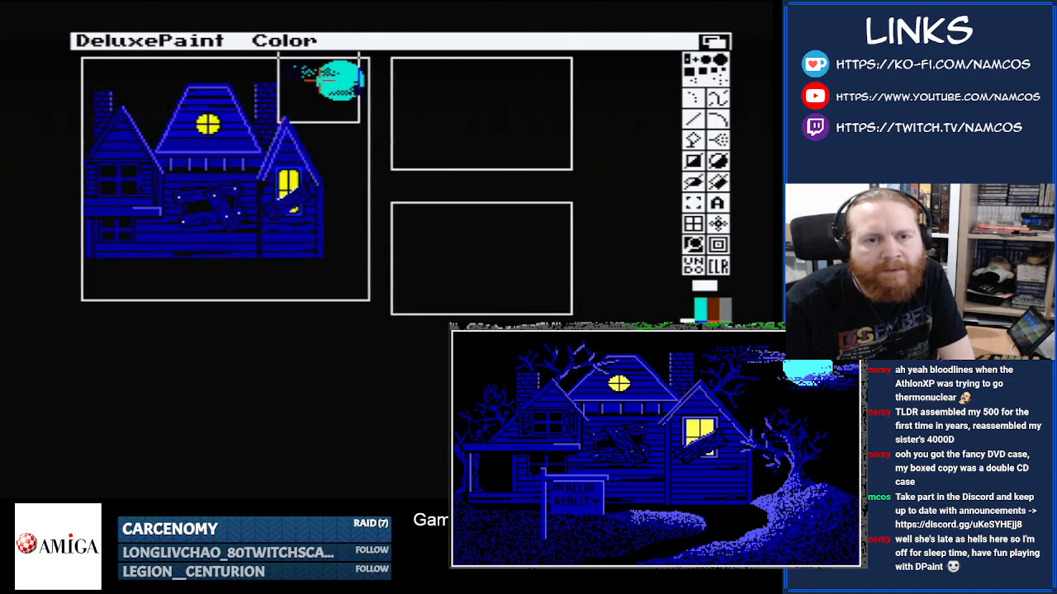
pyautogui.click(304, 87)
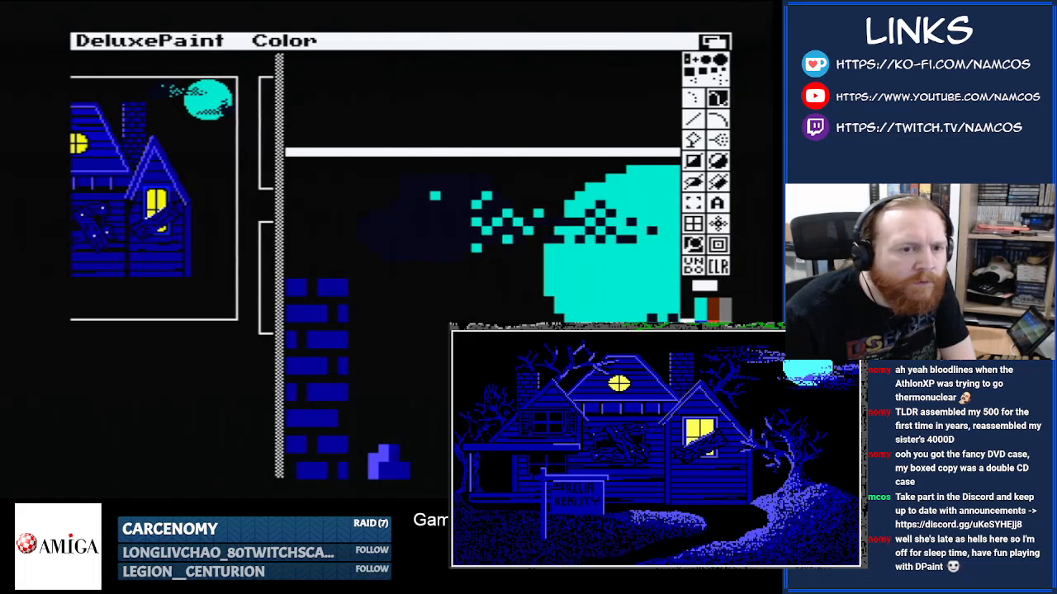
pyautogui.click(700, 343)
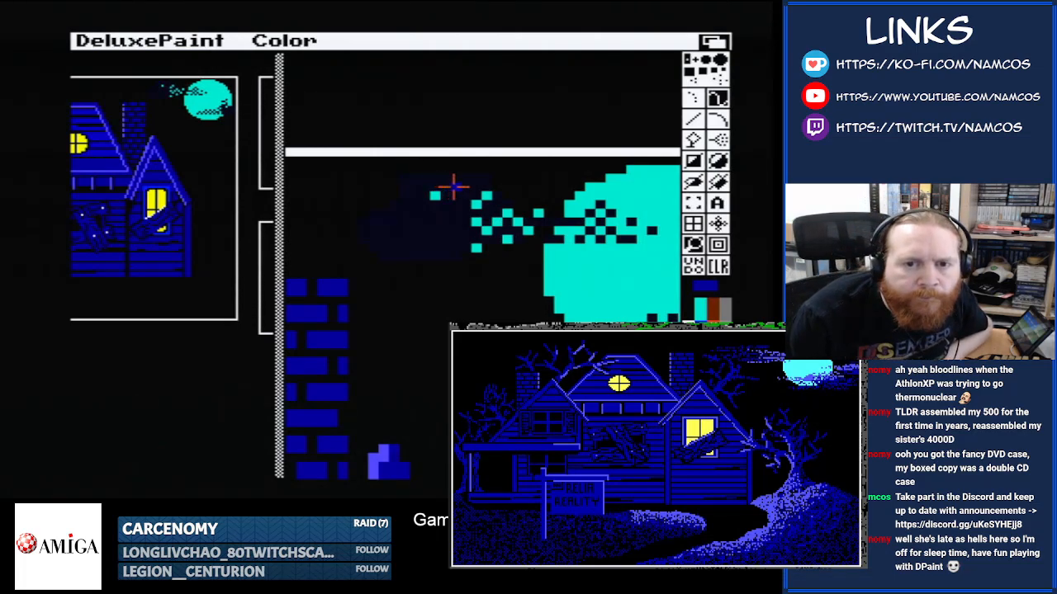
pyautogui.moveTo(452, 177); pyautogui.dragTo(502, 177)
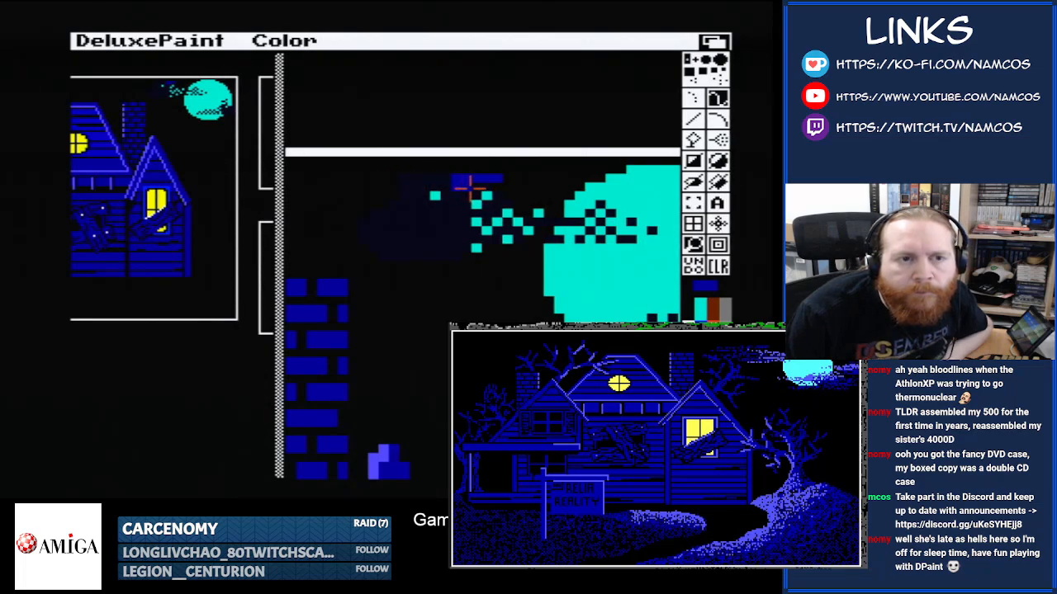
pyautogui.click(376, 177)
pyautogui.moveTo(394, 177); pyautogui.dragTo(434, 174)
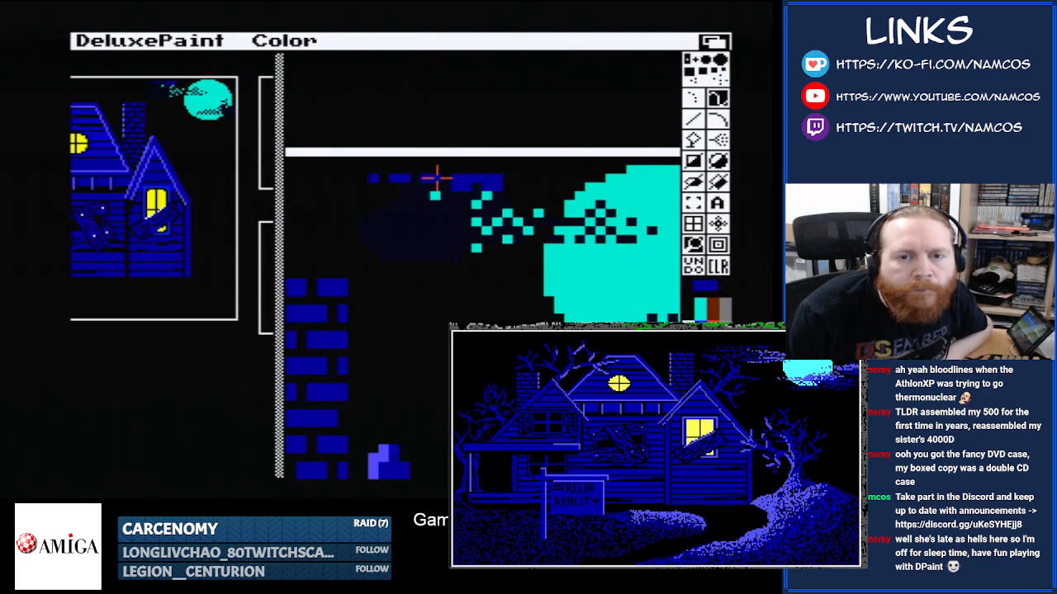
pyautogui.click(354, 178)
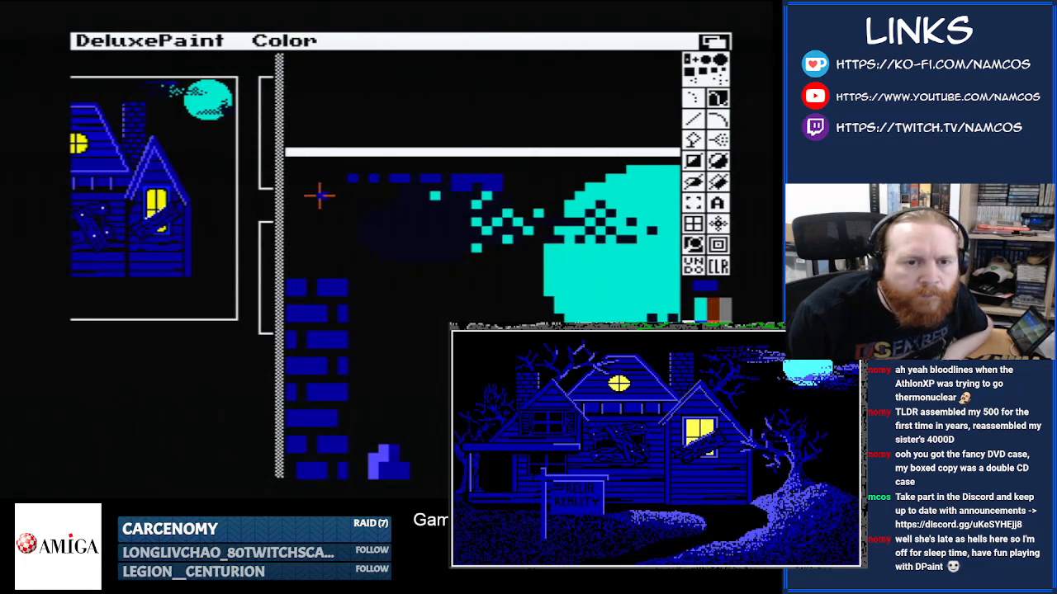
# - Add the cloud's lower rows as staggered dark blue dashes and break up the solid dash in its top row with black
pyautogui.moveTo(319, 195); pyautogui.dragTo(421, 196)
pyautogui.click(365, 197)
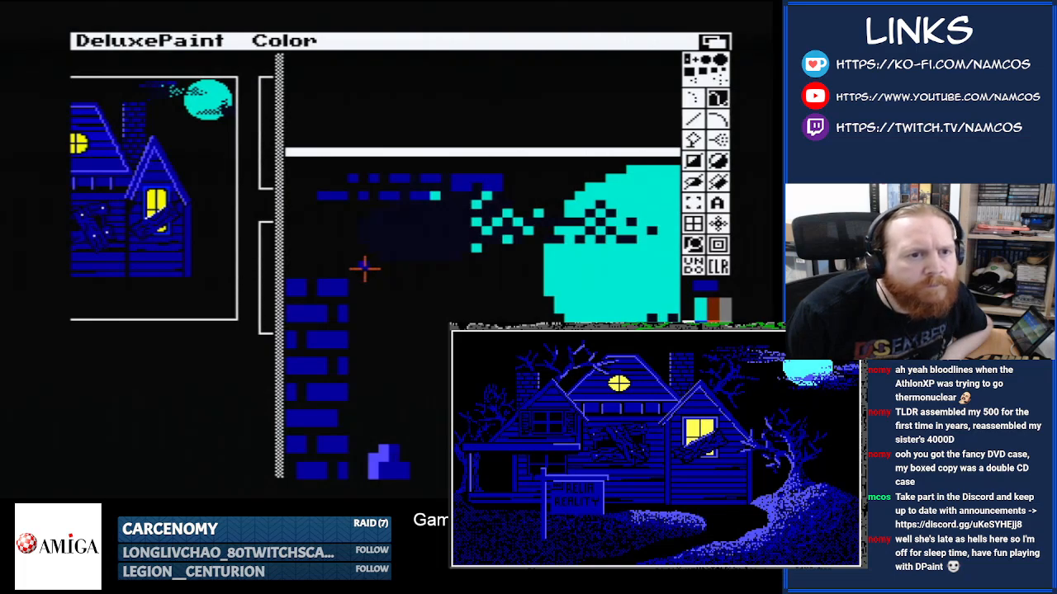
pyautogui.click(359, 213)
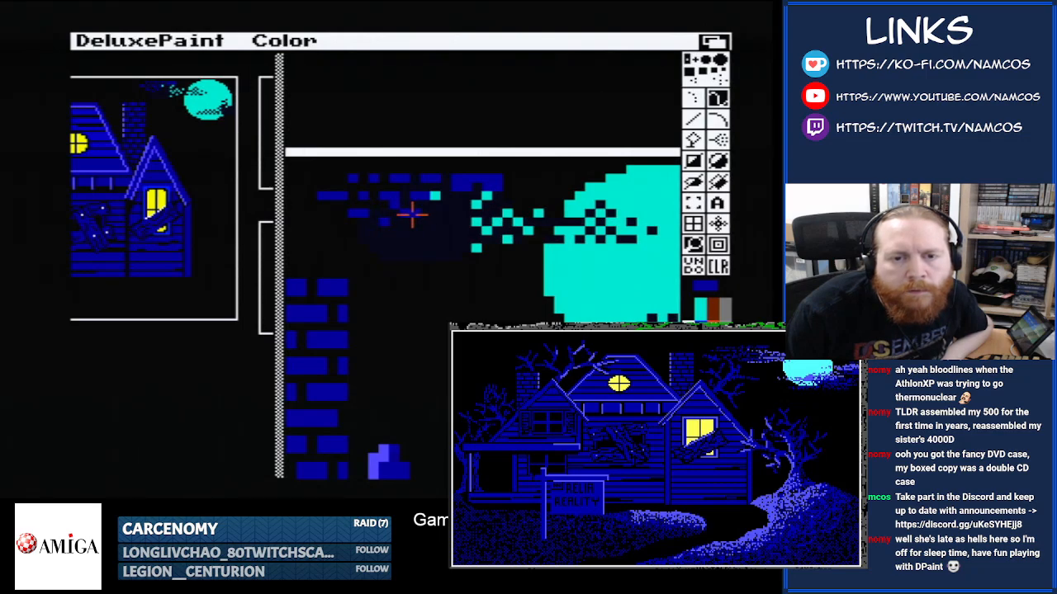
pyautogui.moveTo(414, 214); pyautogui.dragTo(449, 213)
pyautogui.click(457, 214)
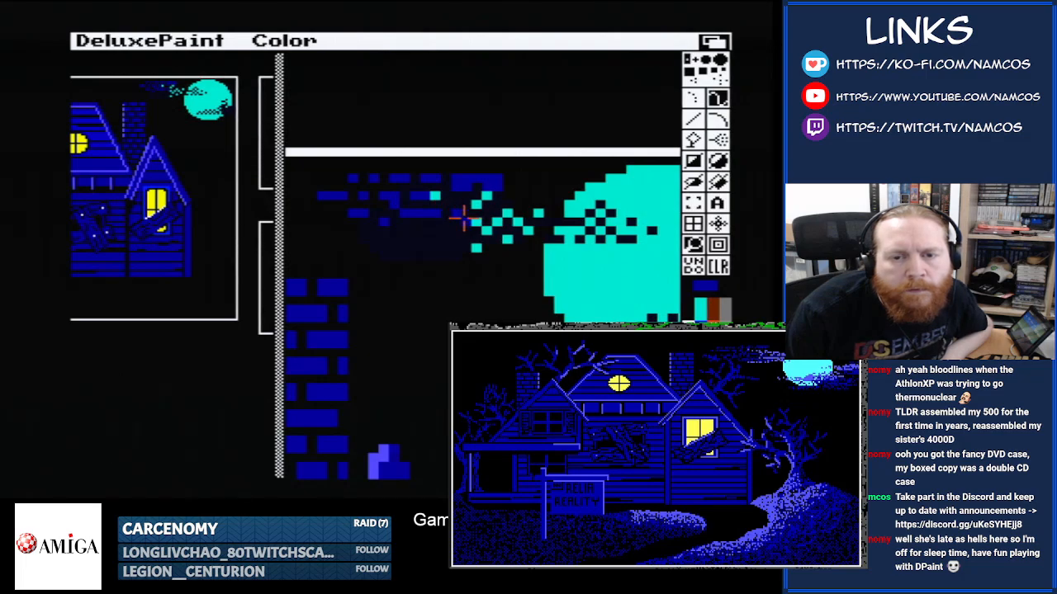
pyautogui.click(467, 220)
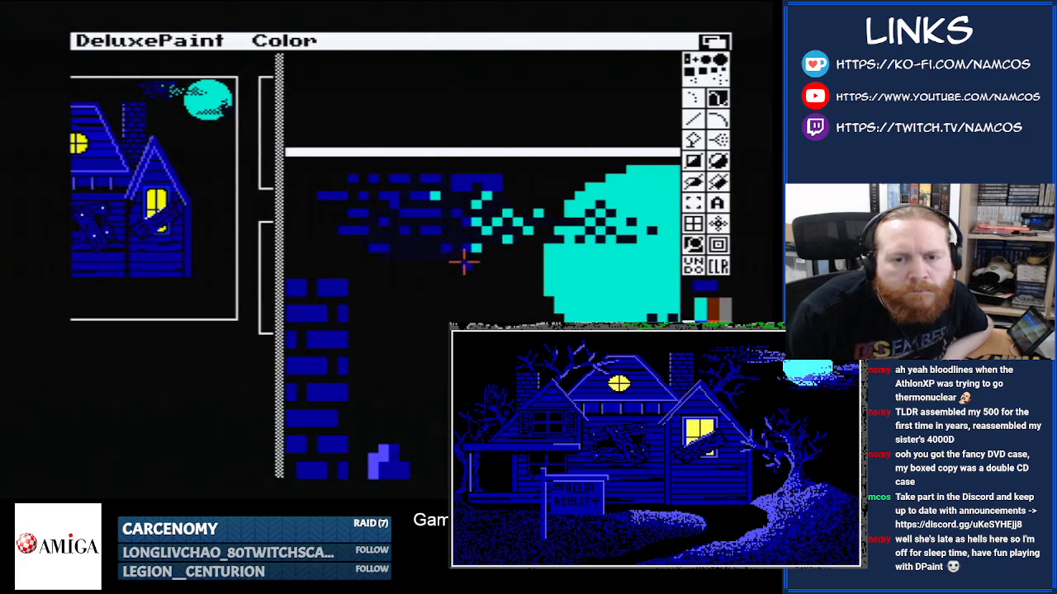
pyautogui.click(454, 249)
pyautogui.click(424, 249)
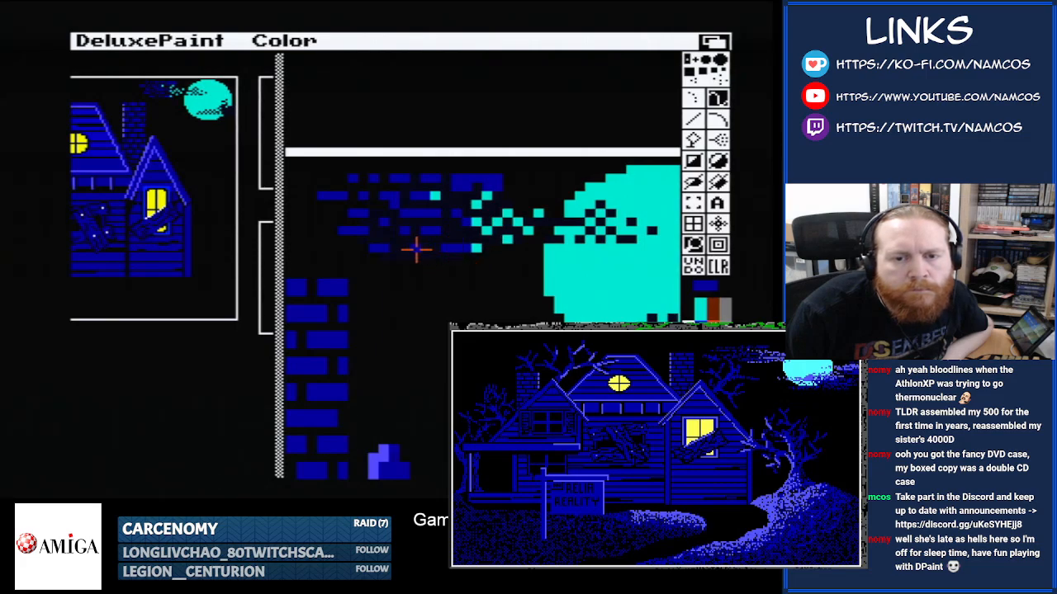
pyautogui.click(407, 249)
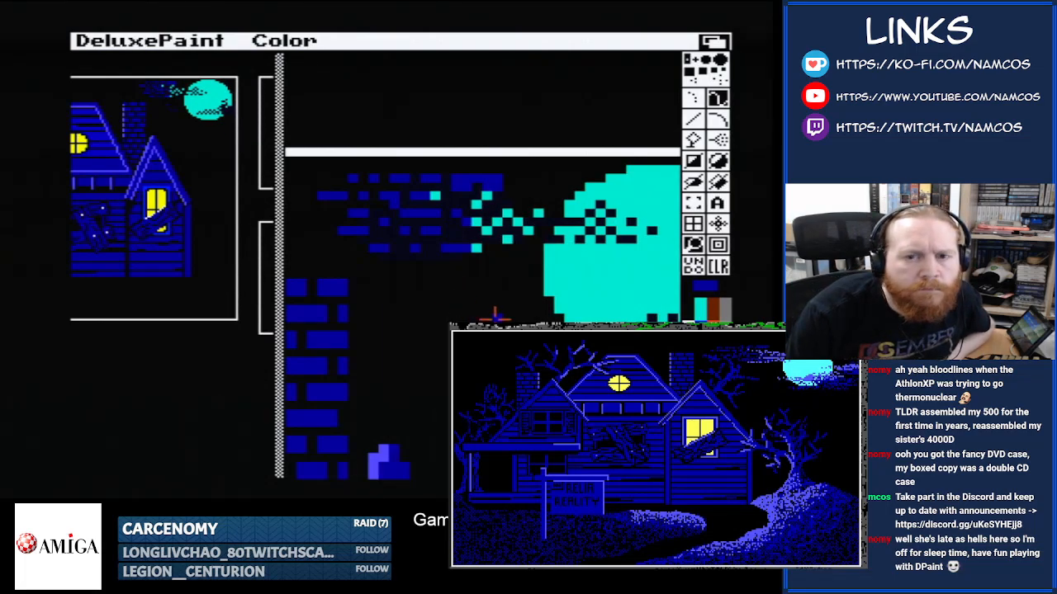
pyautogui.click(687, 311)
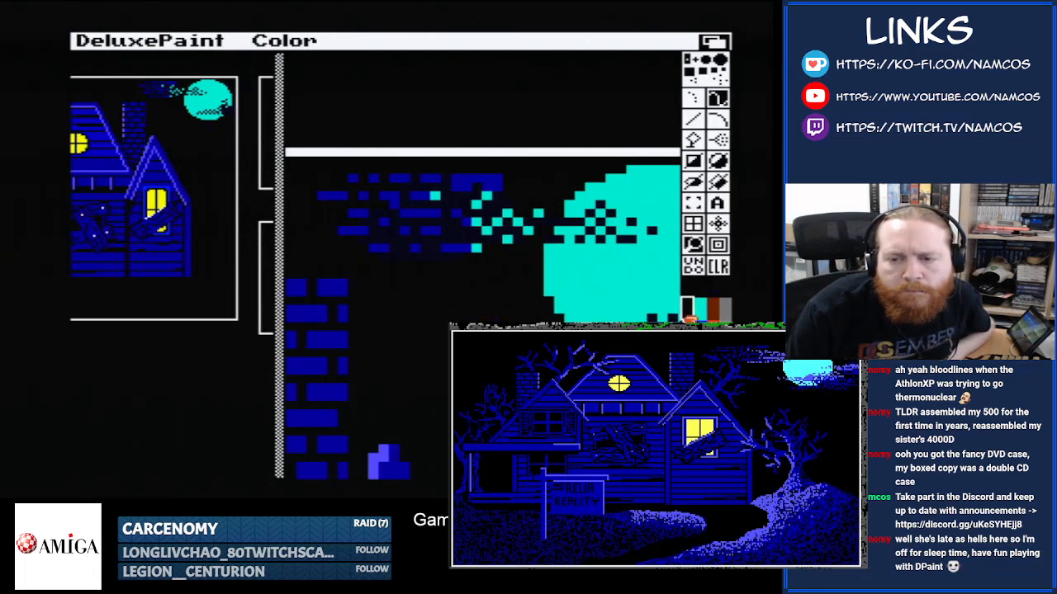
pyautogui.moveTo(474, 175)
pyautogui.mouseDown()
pyautogui.moveTo(485, 172)
pyautogui.moveTo(446, 177)
pyautogui.moveTo(458, 176)
pyautogui.mouseUp()
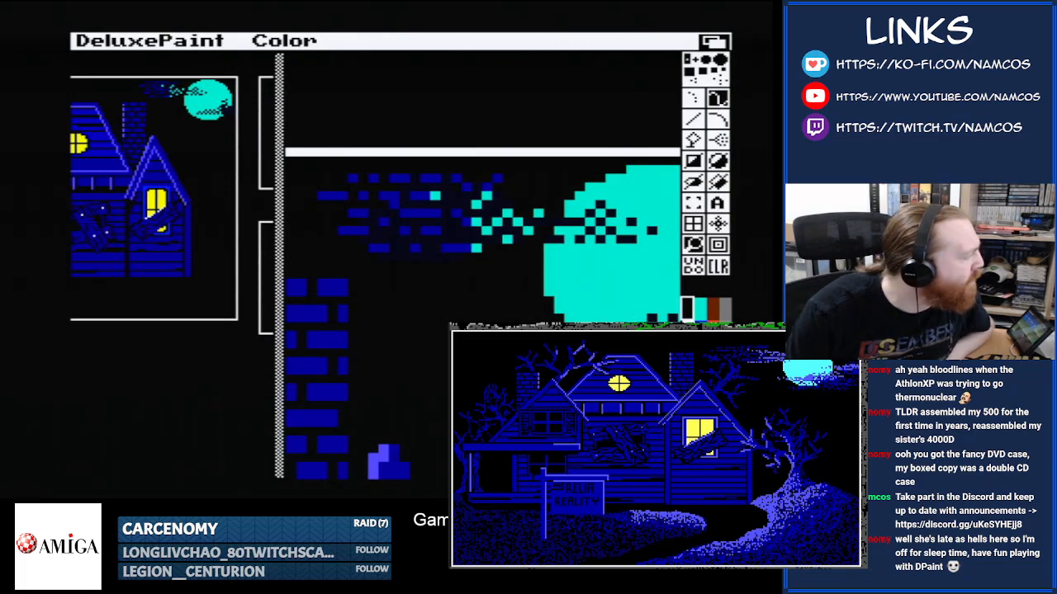
# - Recolor the scattered cyan dither pixels between the dark blue cloud and the moon to light violet-blue
pyautogui.click(700, 355)
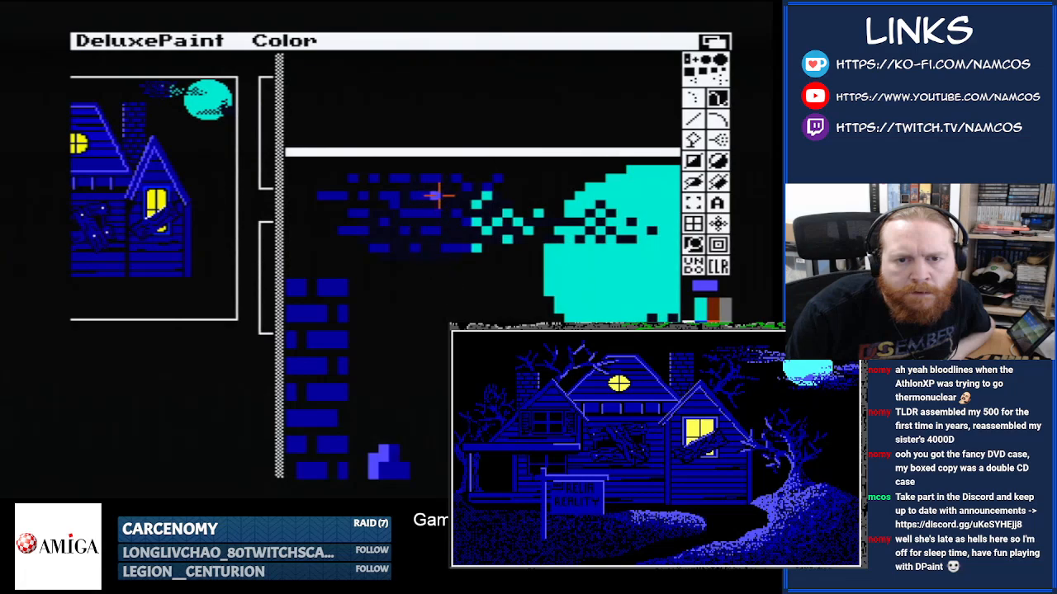
pyautogui.click(440, 195)
pyautogui.click(488, 196)
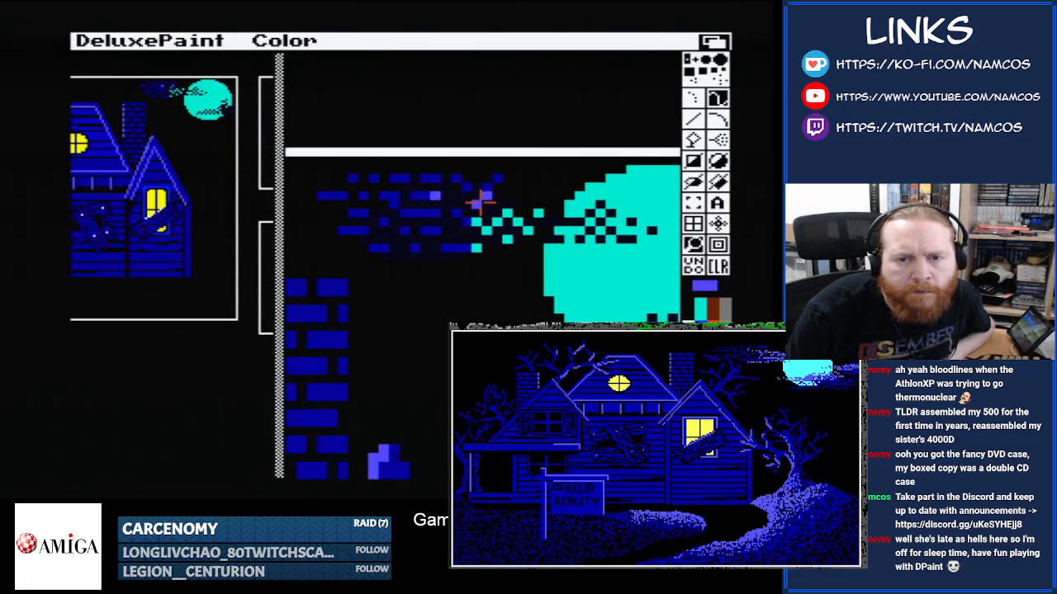
pyautogui.click(478, 203)
pyautogui.click(539, 213)
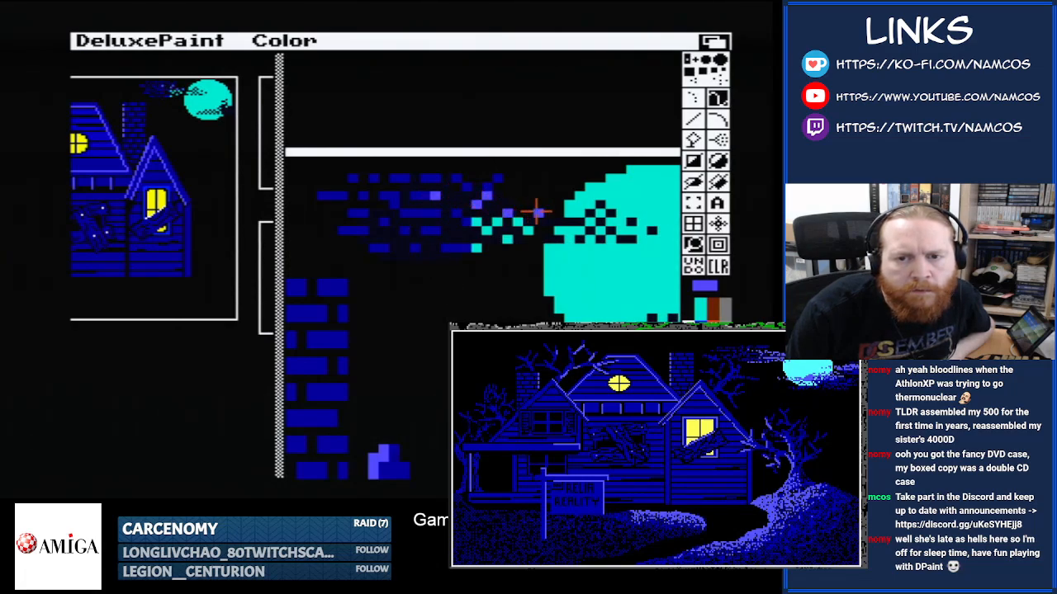
pyautogui.click(514, 213)
pyautogui.click(499, 221)
pyautogui.click(478, 221)
pyautogui.click(489, 230)
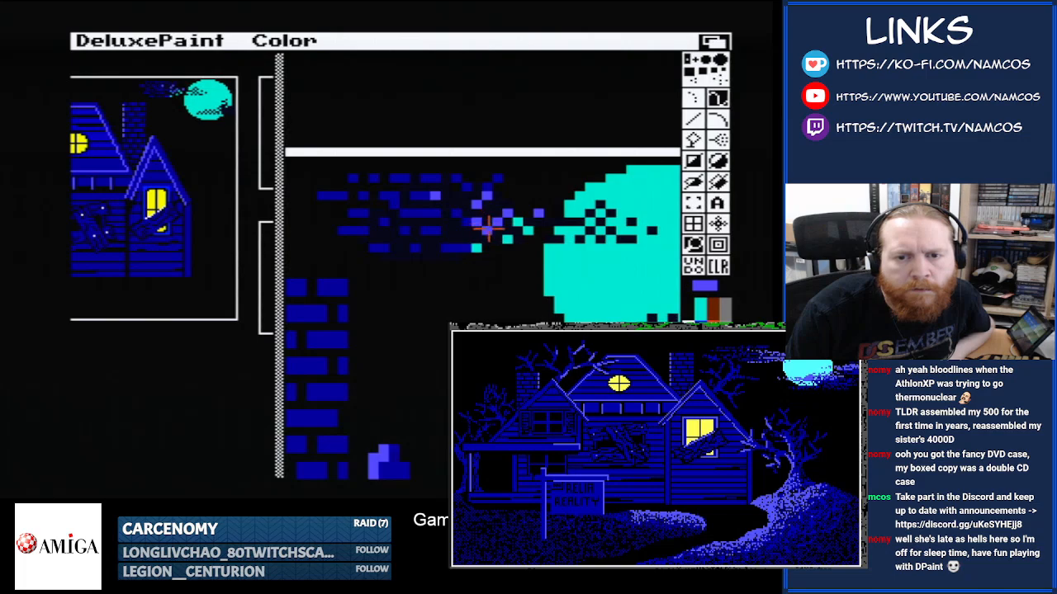
pyautogui.click(529, 231)
pyautogui.click(518, 221)
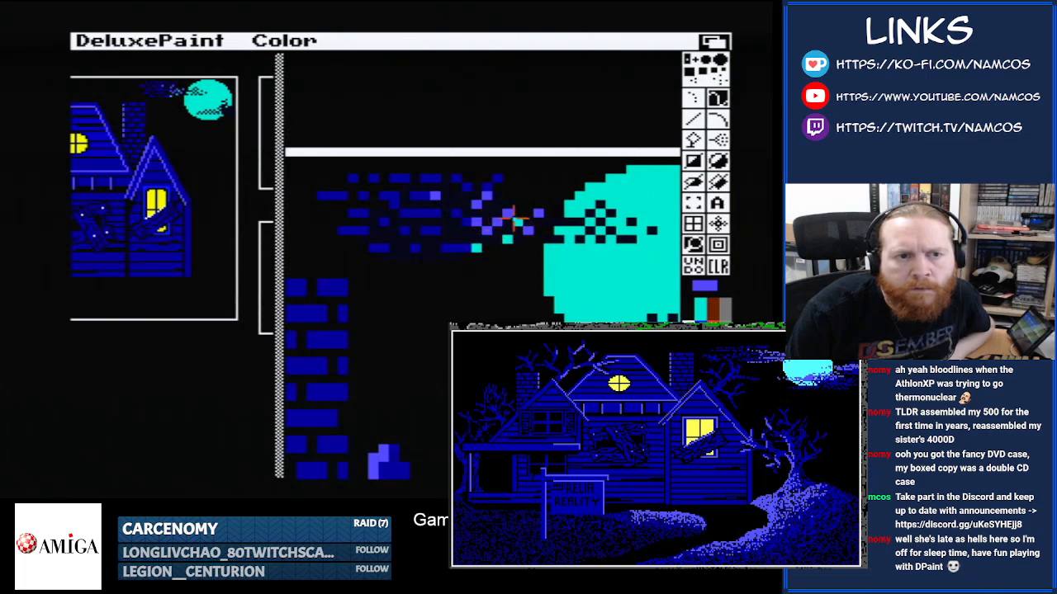
pyautogui.click(508, 240)
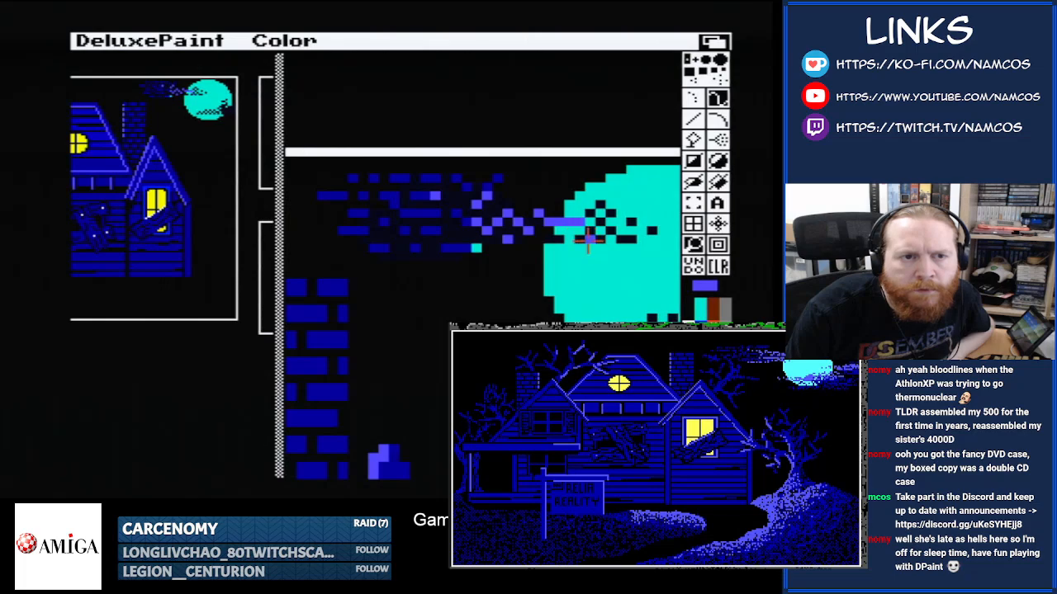
# - Recolor the black dither pixels across the moon's upper half light violet-blue and thicken the cloud where it meets the moon's edge
pyautogui.click(592, 215)
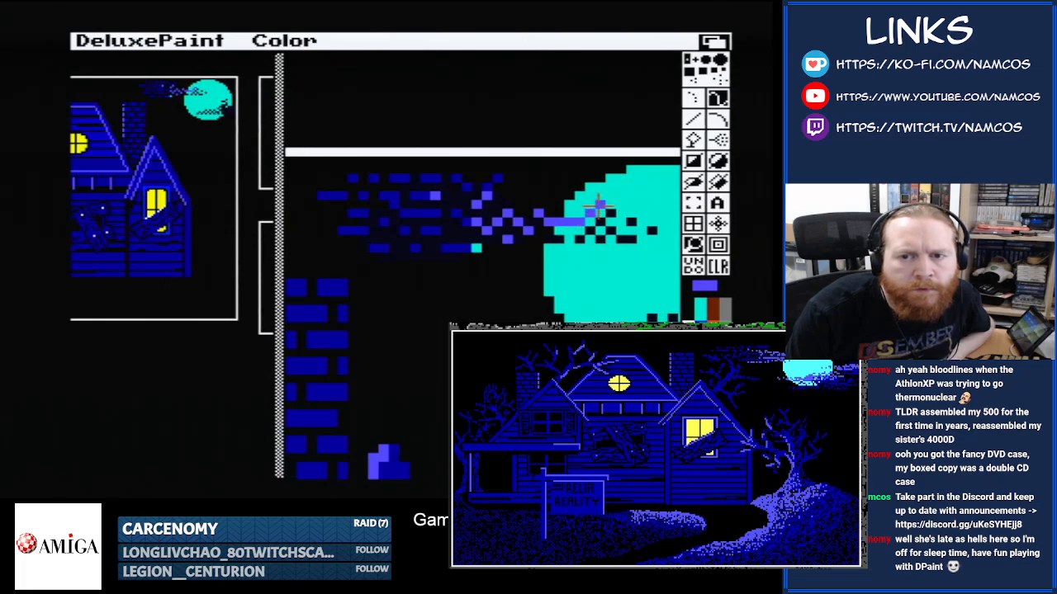
pyautogui.click(601, 205)
pyautogui.click(611, 214)
pyautogui.click(602, 223)
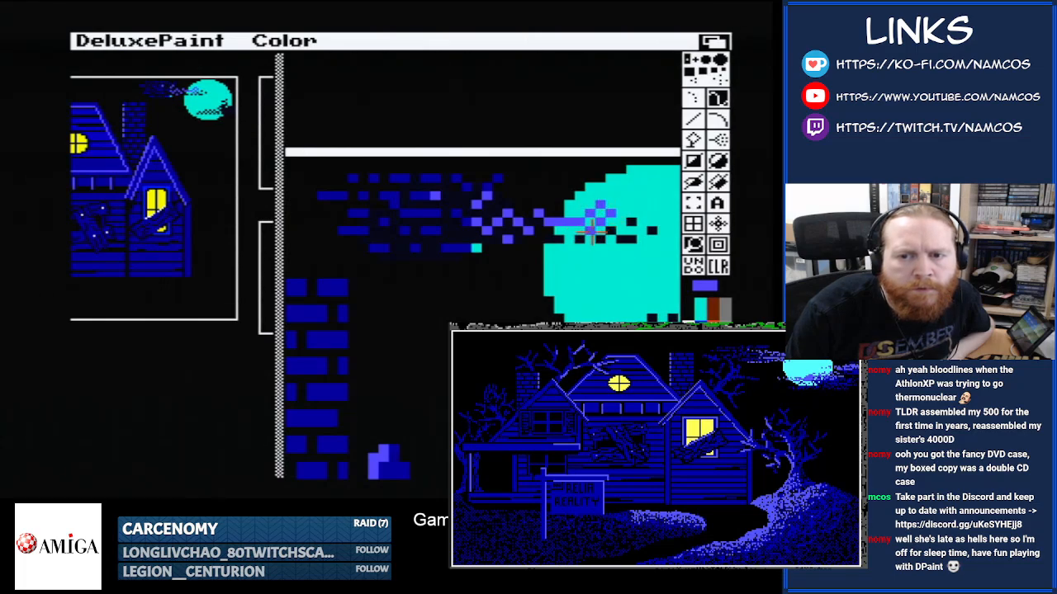
pyautogui.click(590, 231)
pyautogui.click(580, 239)
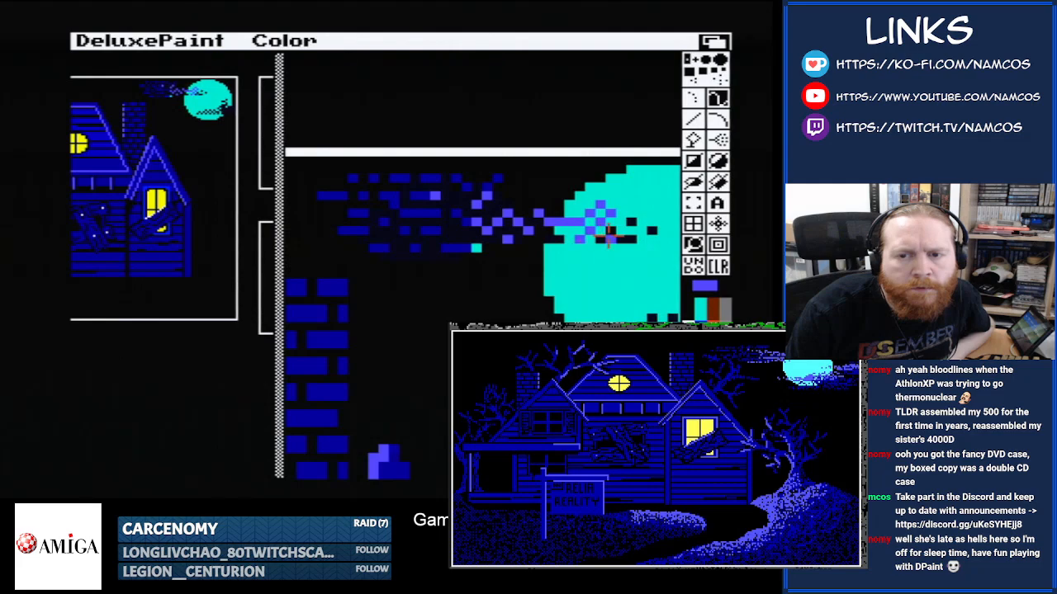
pyautogui.click(611, 232)
pyautogui.click(630, 239)
pyautogui.click(650, 231)
pyautogui.click(631, 221)
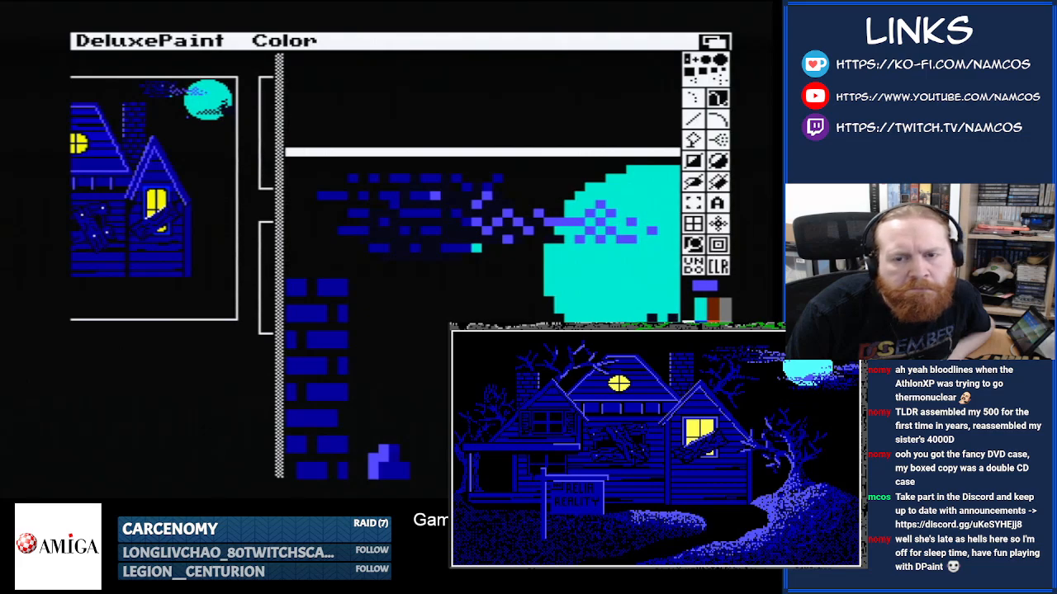
pyautogui.click(538, 239)
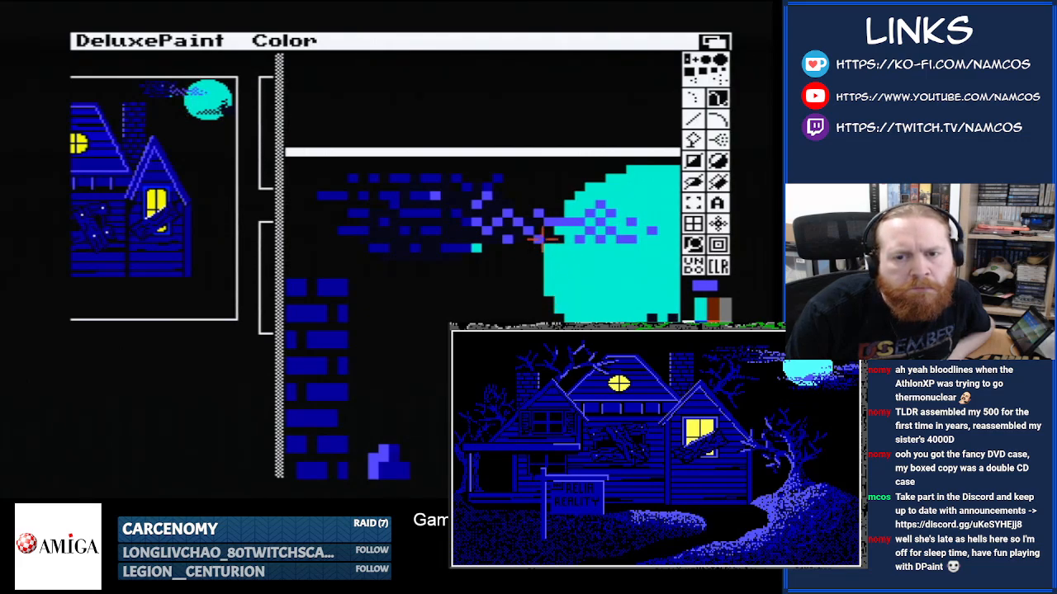
pyautogui.click(549, 240)
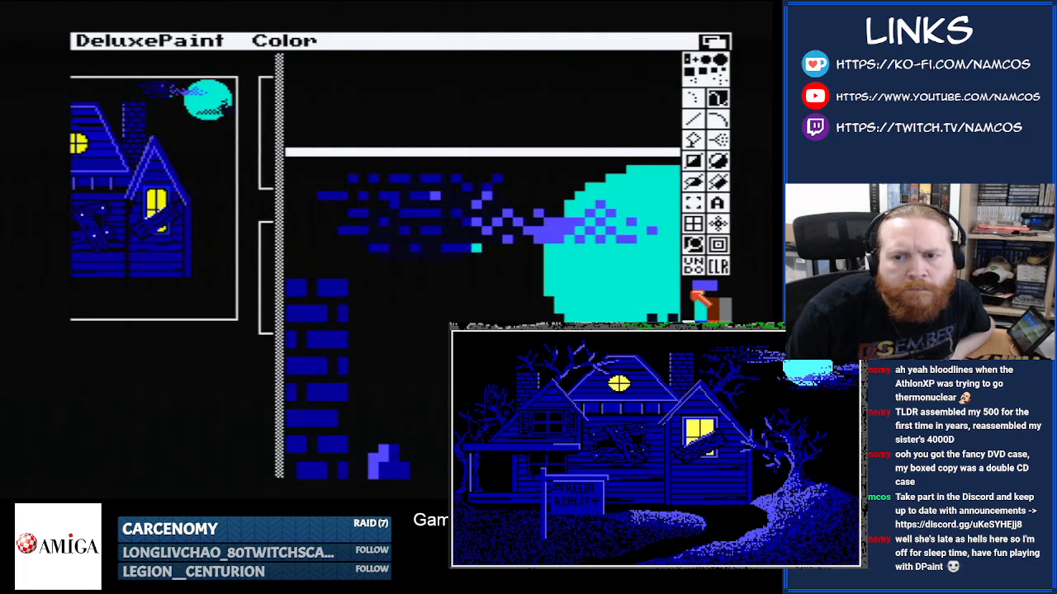
pyautogui.click(693, 245)
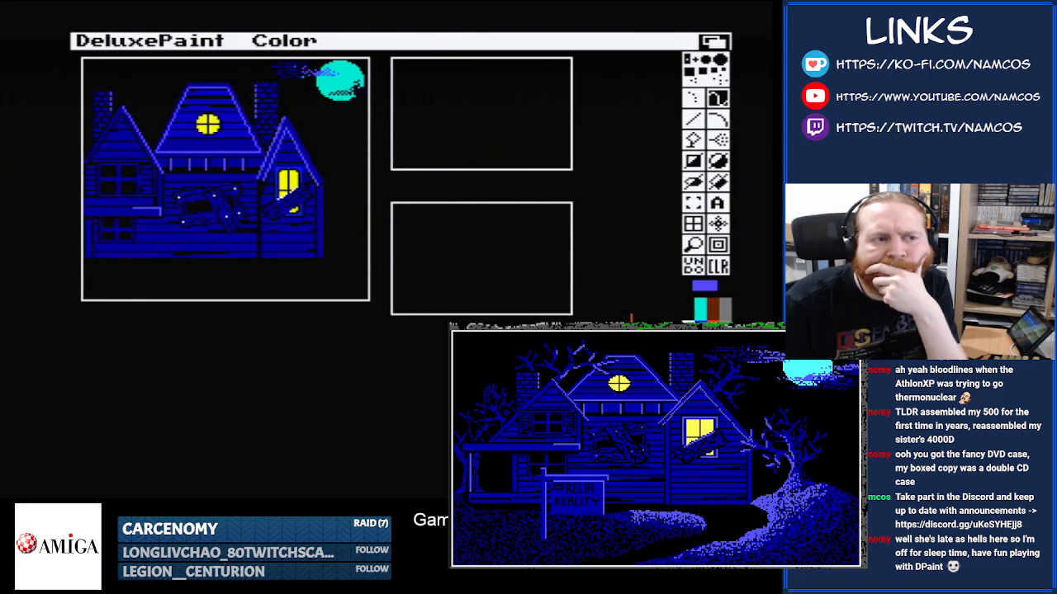
# - Recolor the light violet-blue pixels at the dark cloud's moonward end bright blue, including the stray cyan pixel in its lowest row
pyautogui.click(692, 245)
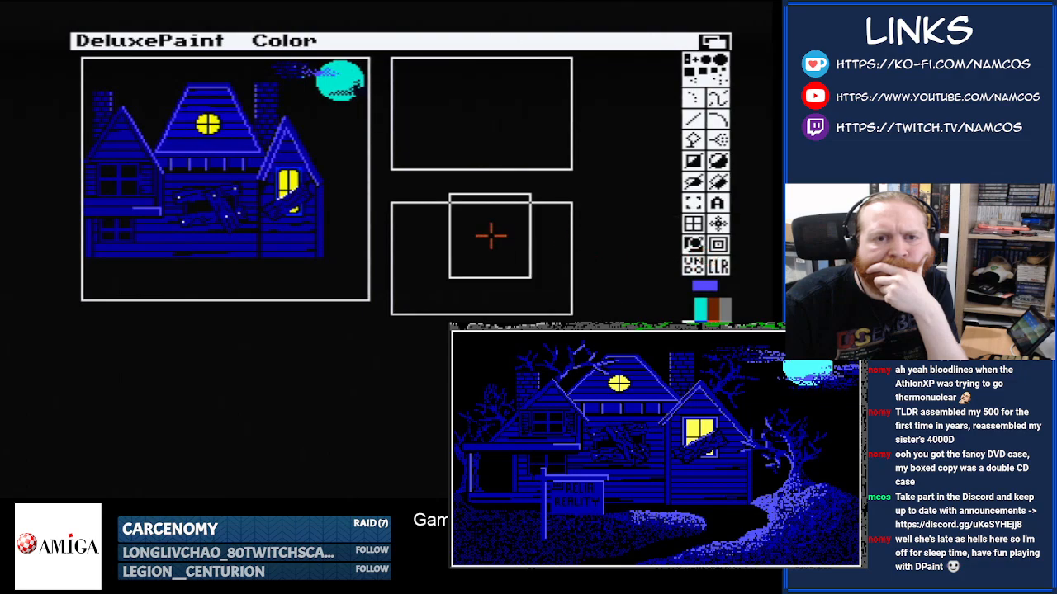
pyautogui.click(314, 97)
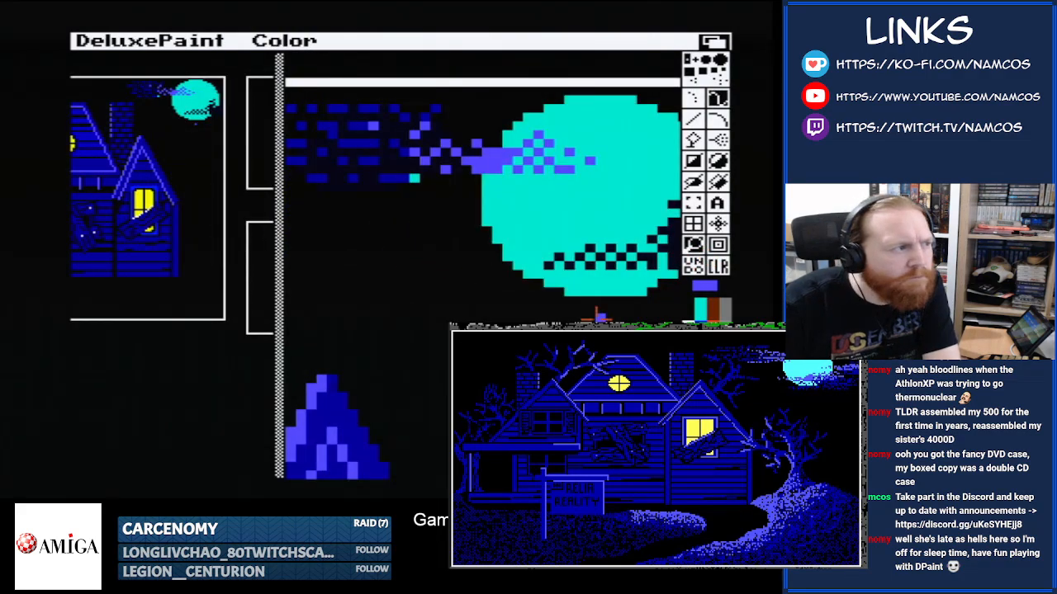
pyautogui.press('Left')
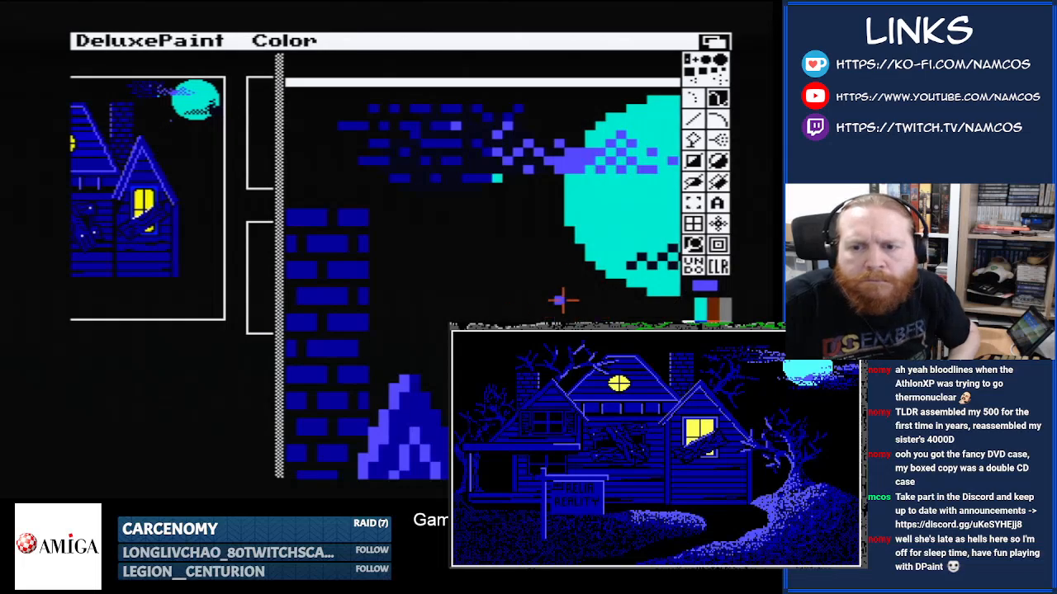
pyautogui.click(687, 309)
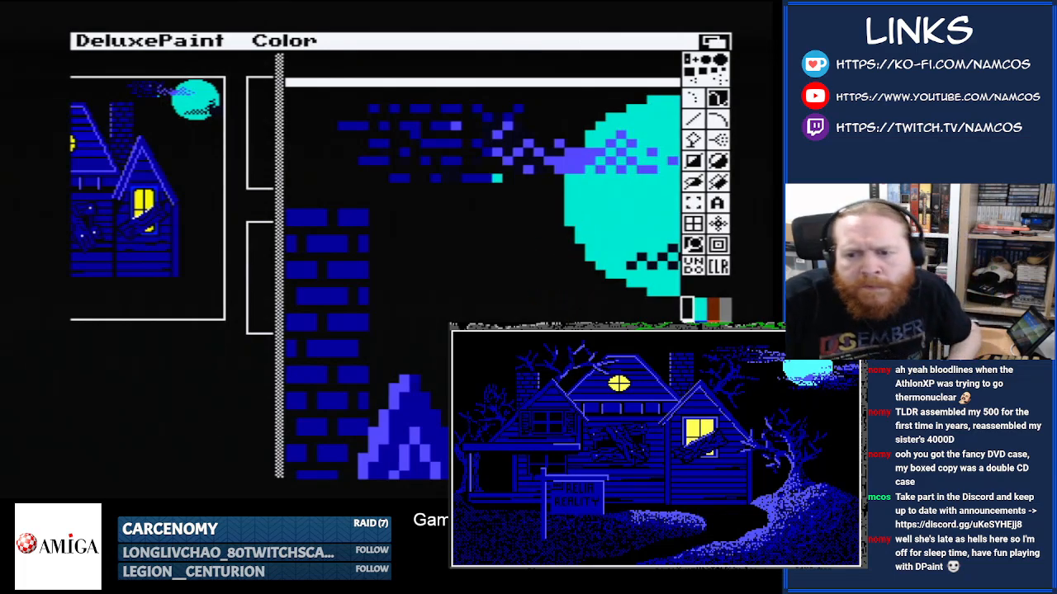
pyautogui.click(700, 332)
pyautogui.click(506, 125)
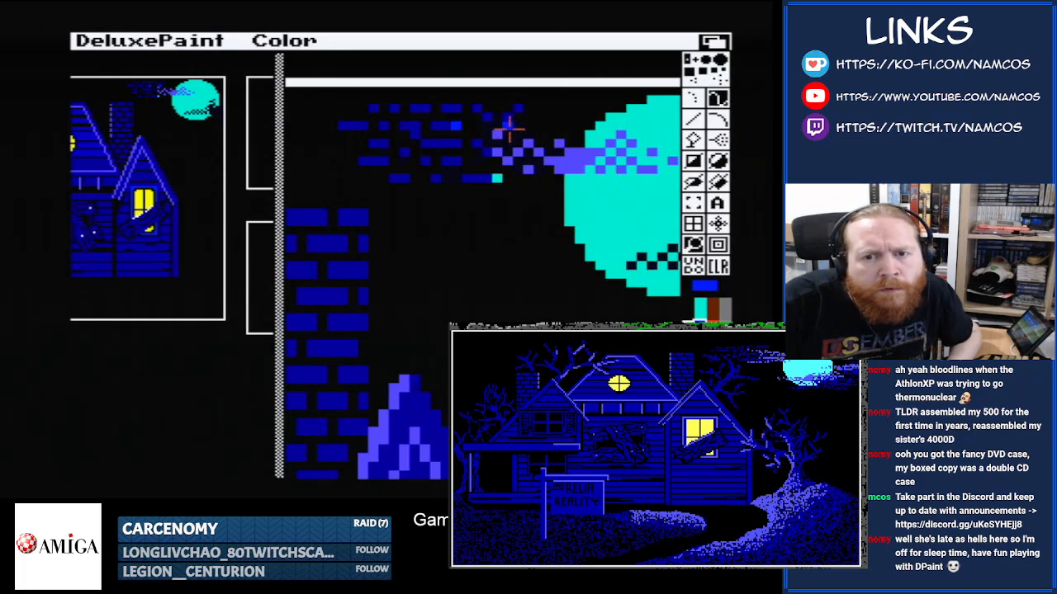
pyautogui.click(499, 133)
pyautogui.click(499, 151)
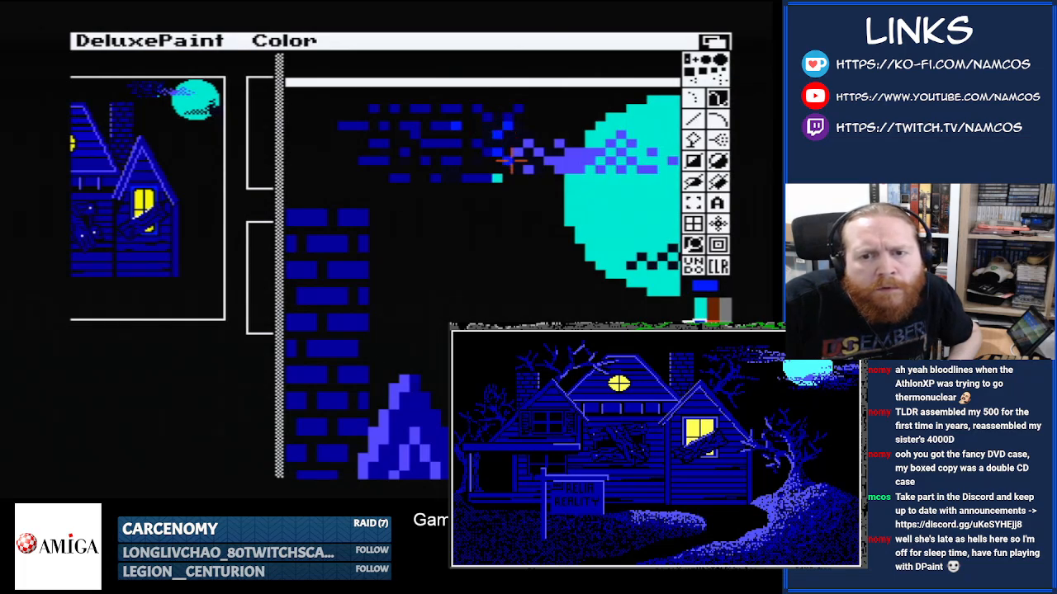
pyautogui.click(508, 161)
pyautogui.click(498, 176)
# - Recolor the violet-blue dither between the dark cloud and the moon bright blue, up to where the cloud meets the moon's edge
pyautogui.click(527, 169)
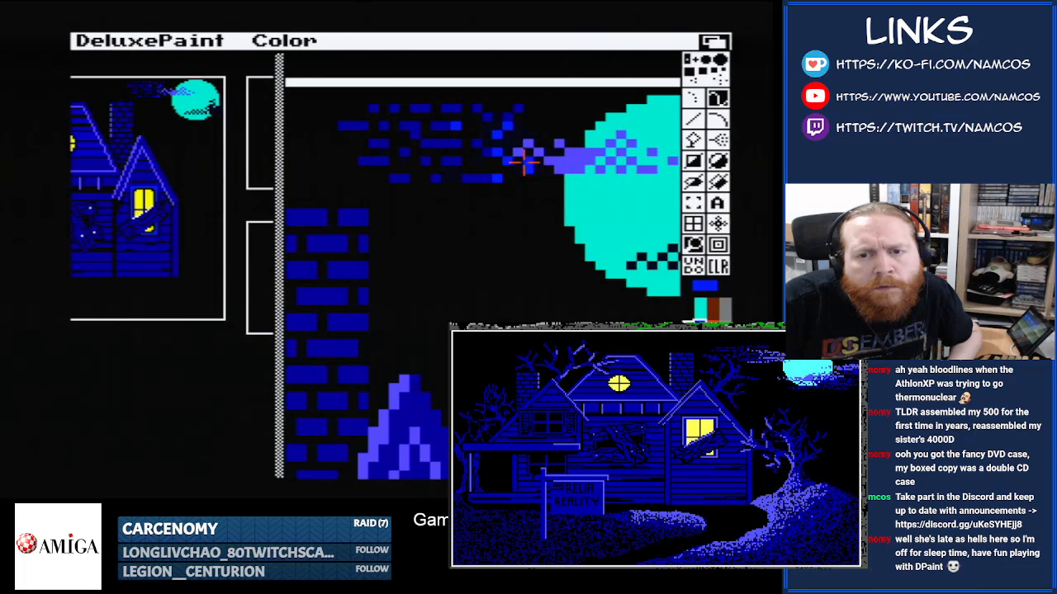
pyautogui.click(519, 152)
pyautogui.click(526, 143)
pyautogui.click(541, 154)
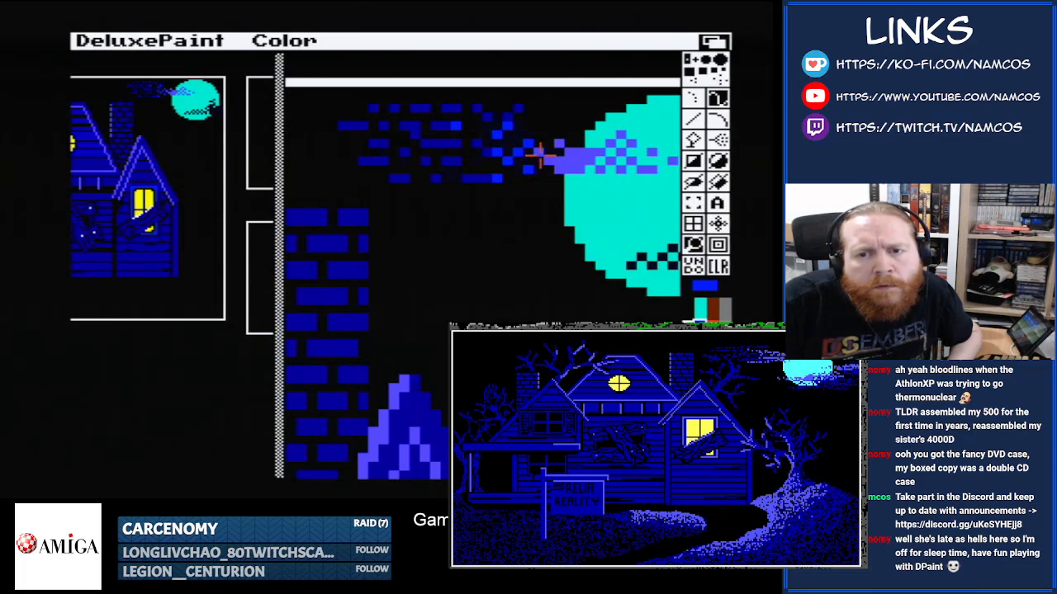
pyautogui.click(559, 143)
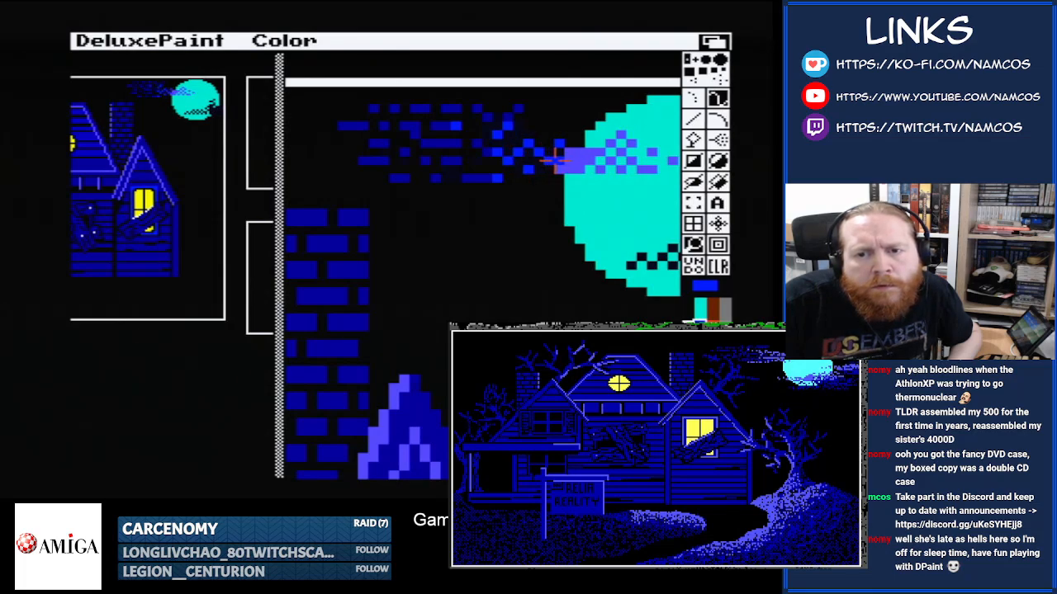
pyautogui.moveTo(559, 161)
pyautogui.mouseDown()
pyautogui.moveTo(589, 159)
pyautogui.moveTo(561, 169)
pyautogui.mouseUp()
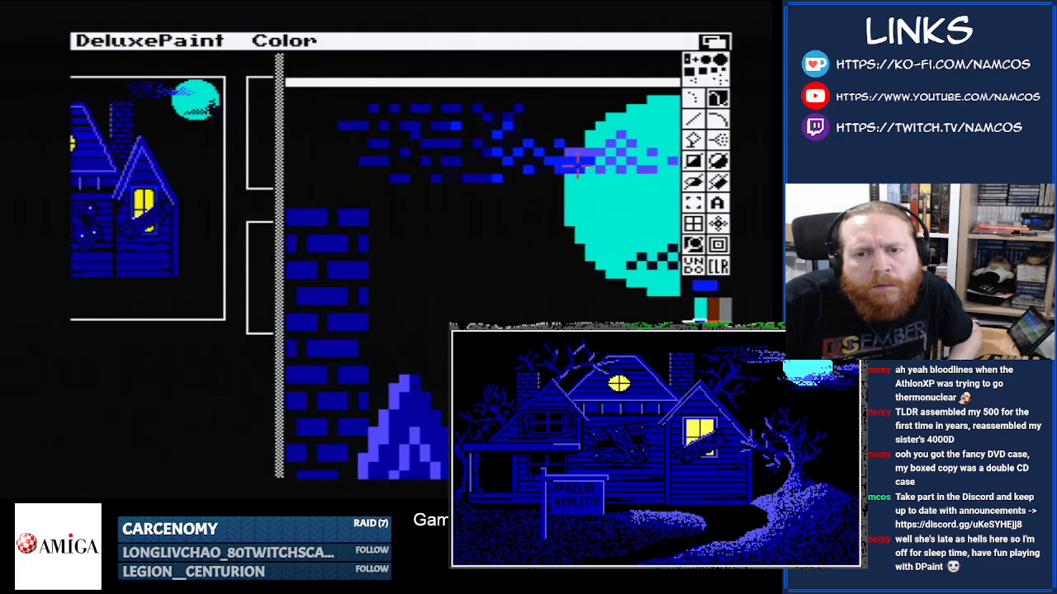
# - Recolor the remaining violet-blue cloud pixels across the moon's upper half bright blue, including the isolated pixel at the cloud's tip
pyautogui.press('Right')
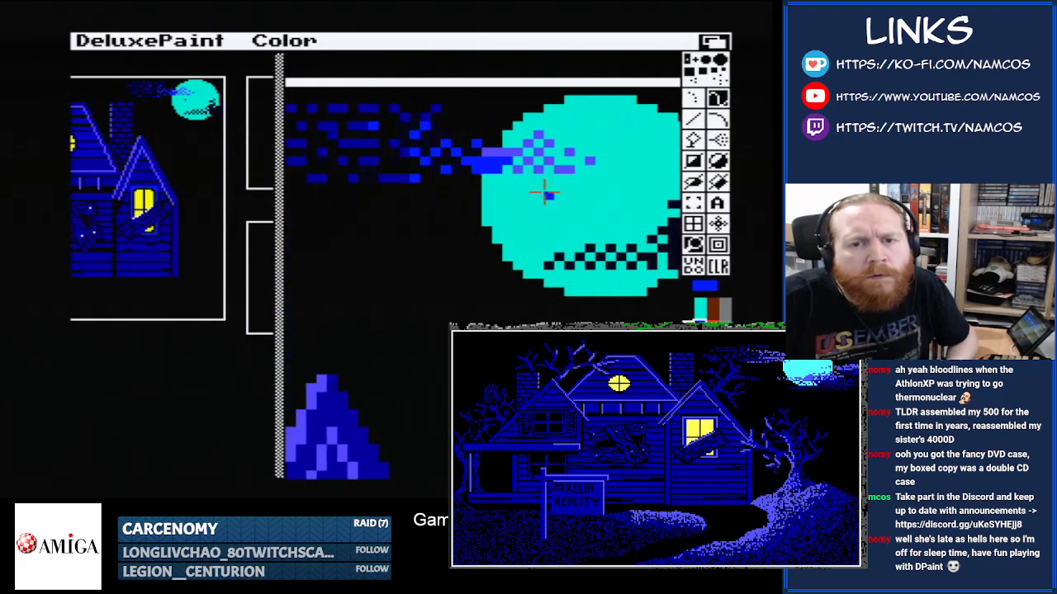
pyautogui.click(517, 152)
pyautogui.click(527, 144)
pyautogui.click(539, 136)
pyautogui.click(549, 143)
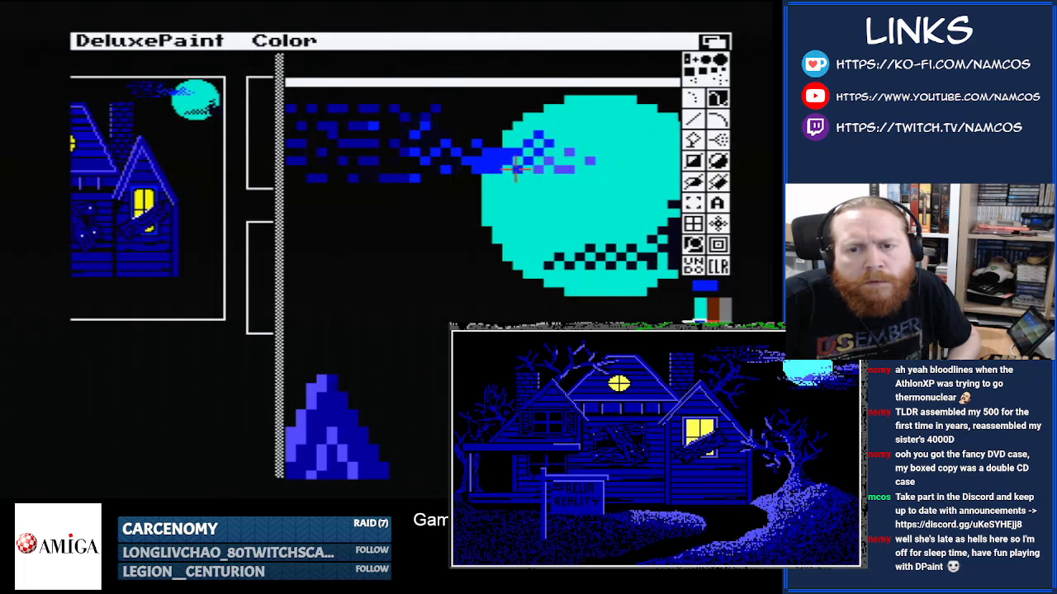
pyautogui.click(538, 170)
pyautogui.click(548, 161)
pyautogui.click(561, 169)
pyautogui.click(569, 169)
pyautogui.click(569, 152)
pyautogui.click(589, 162)
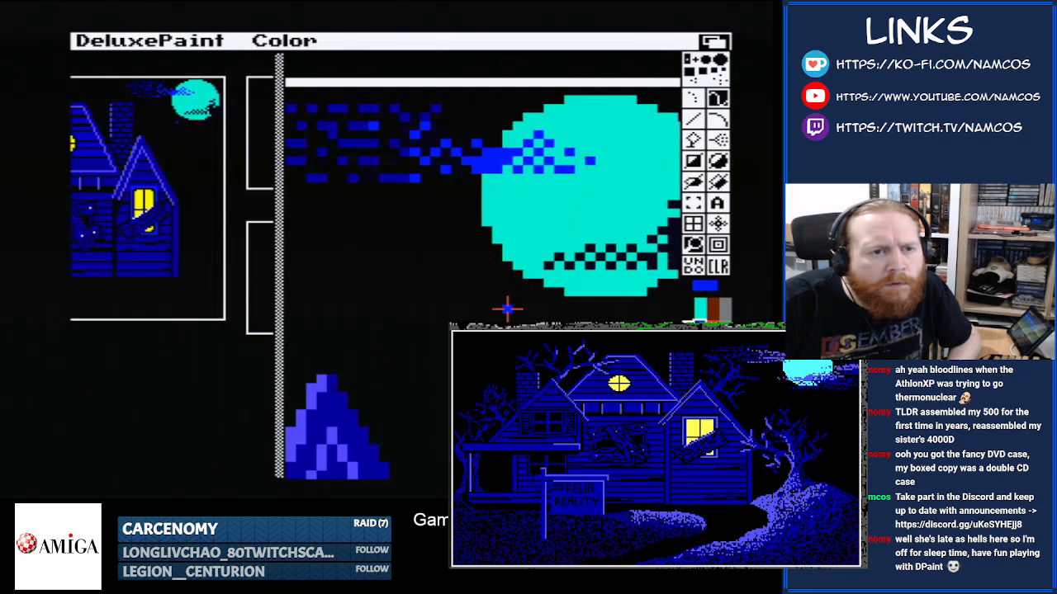
# - Extend the cloud's far end away from the moon with extra dark blue pixels between its dashed rows
pyautogui.click(694, 248)
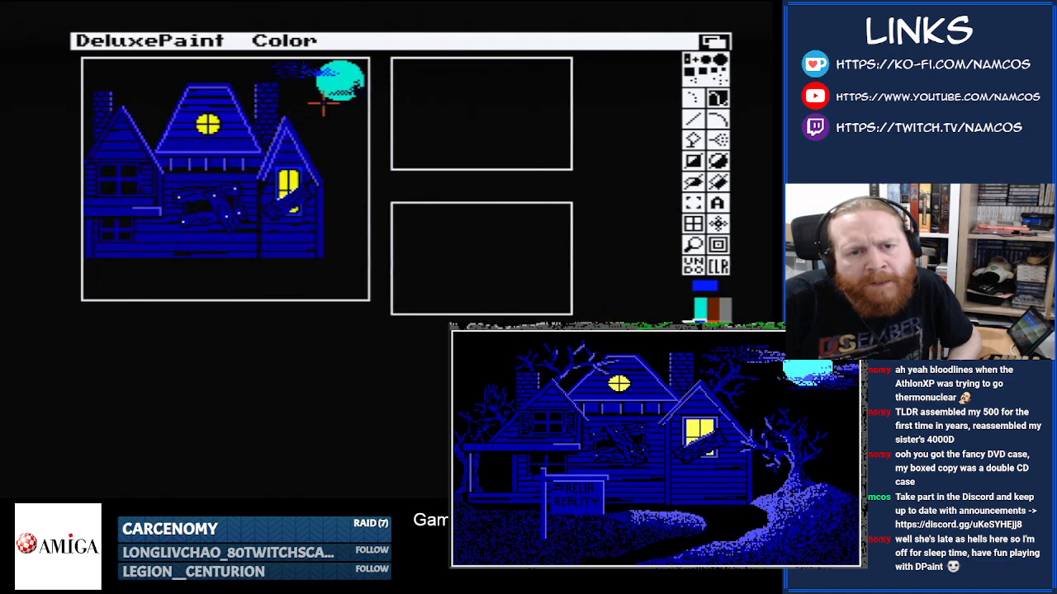
pyautogui.click(692, 245)
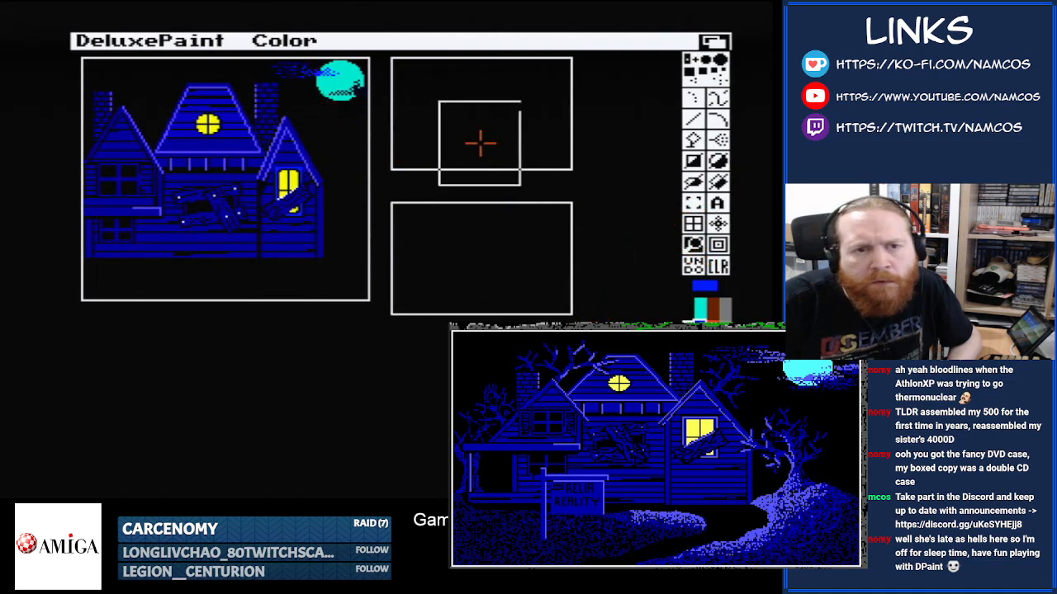
pyautogui.click(299, 69)
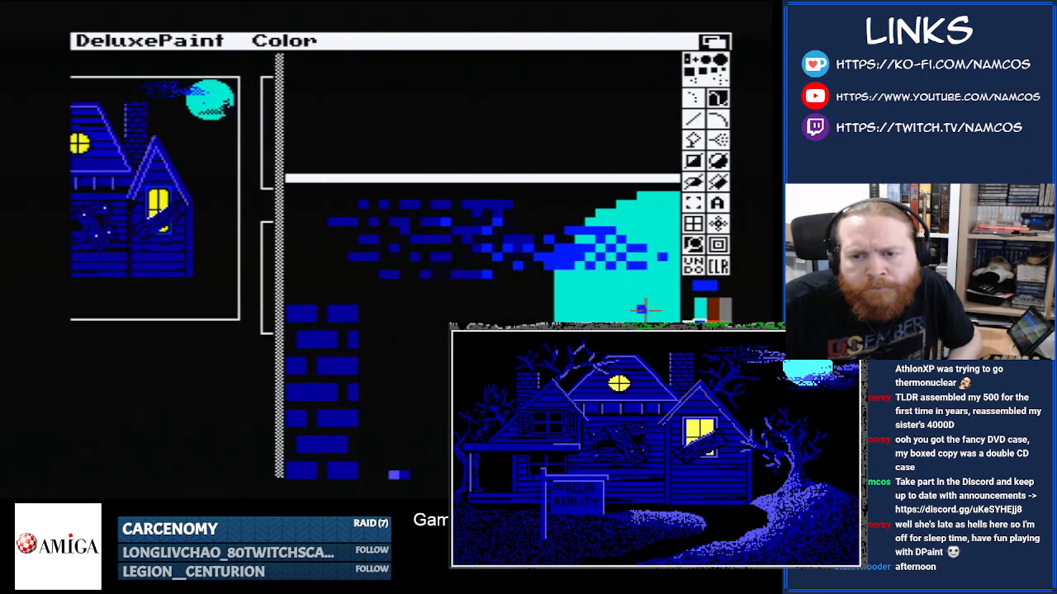
pyautogui.click(697, 313)
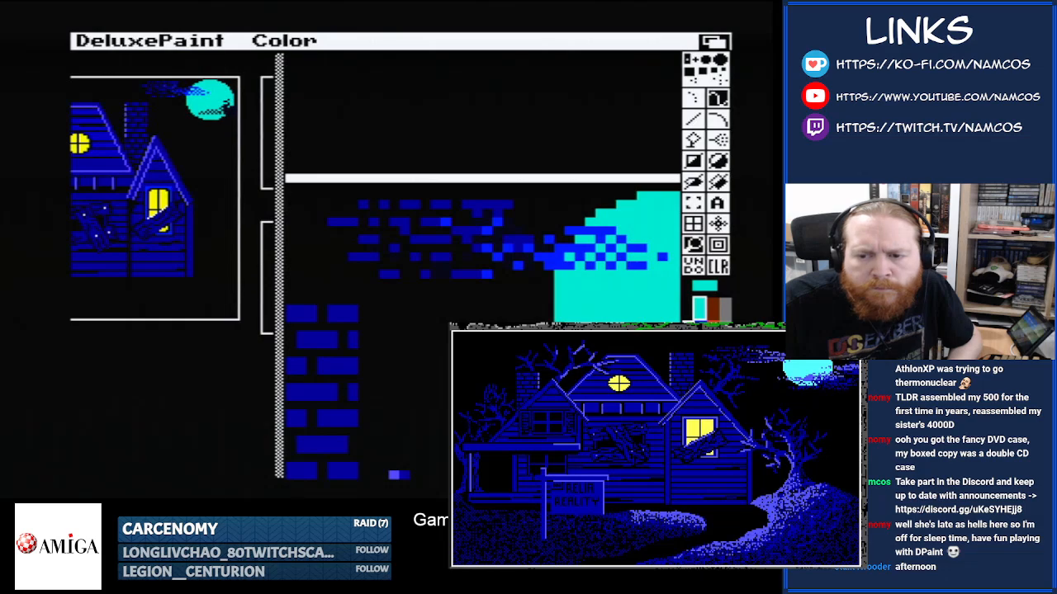
pyautogui.click(701, 334)
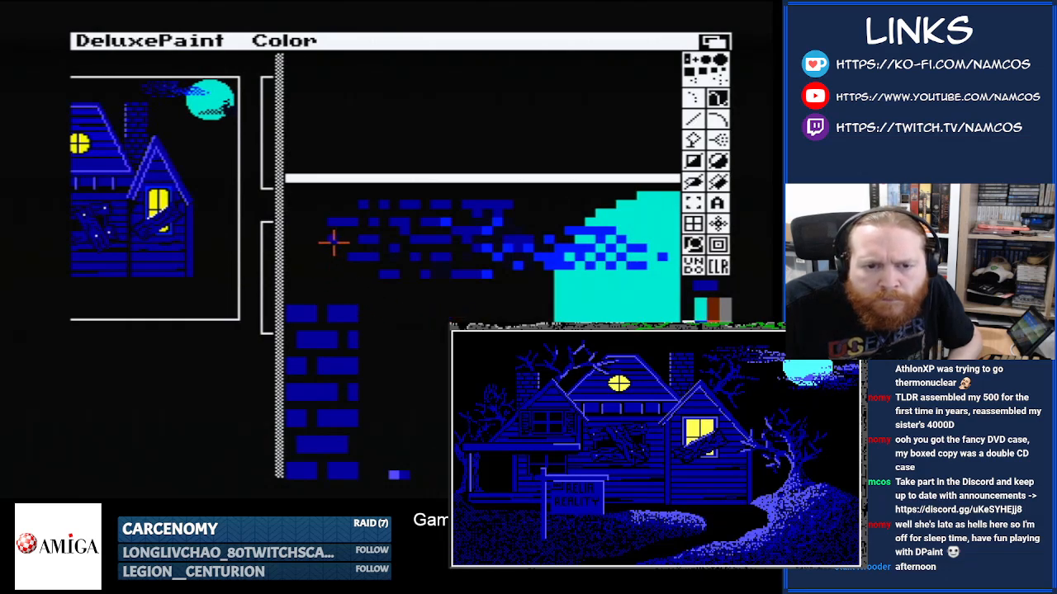
pyautogui.moveTo(314, 241)
pyautogui.mouseDown()
pyautogui.moveTo(354, 239)
pyautogui.moveTo(324, 232)
pyautogui.mouseUp()
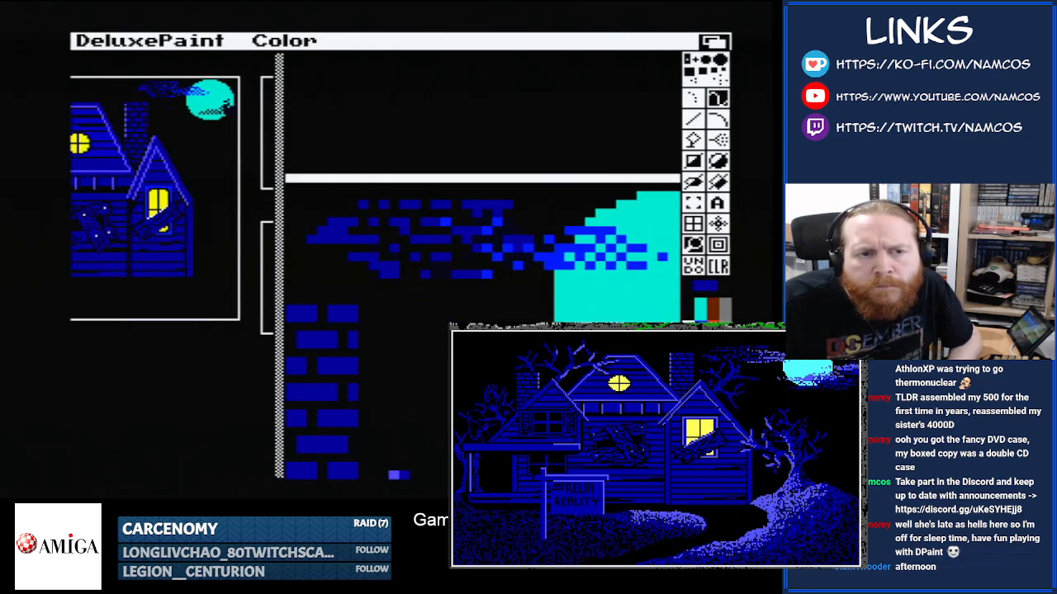
# - Recolor the black dither pixels at the left end of the moon's lower cloud bright blue, adding pixels that thicken it
pyautogui.press('Right')
pyautogui.press('Right')
pyautogui.press('Right')
pyautogui.press('Right')
pyautogui.press('Right')
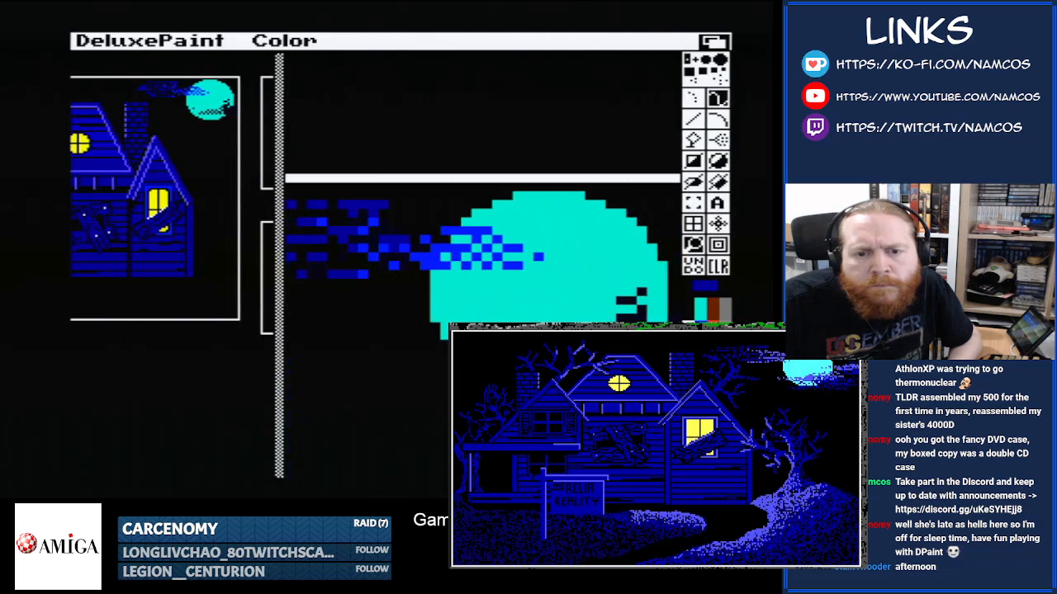
pyautogui.press('Down')
pyautogui.press('Right')
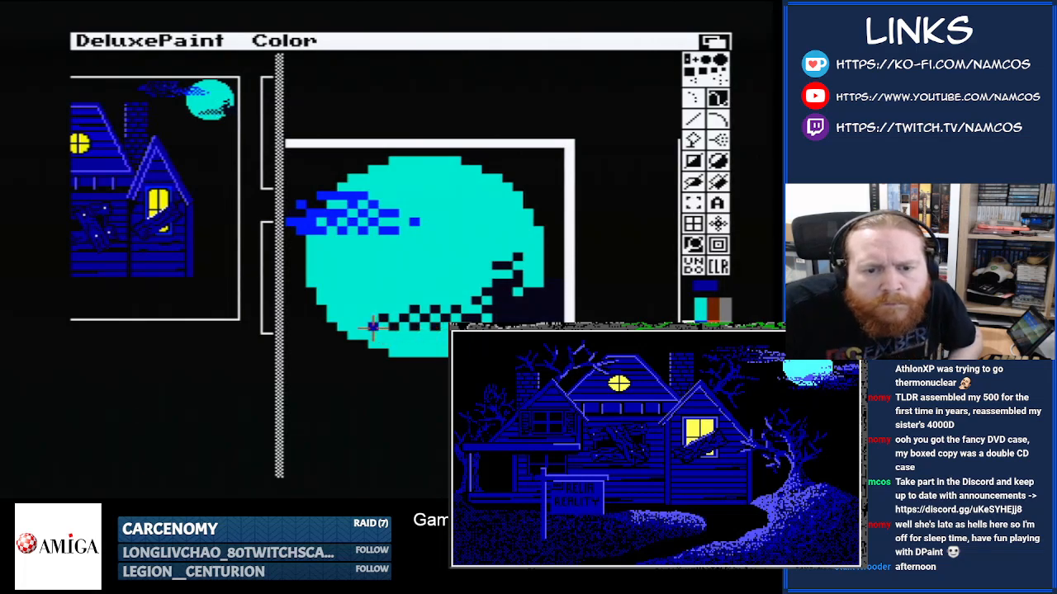
pyautogui.click(700, 331)
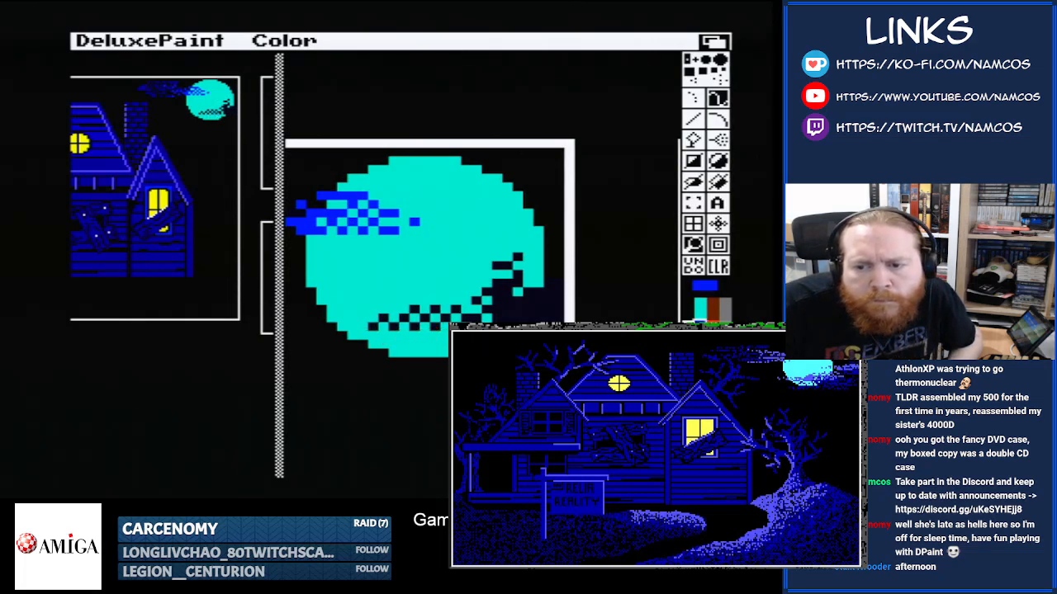
pyautogui.click(373, 327)
pyautogui.click(383, 318)
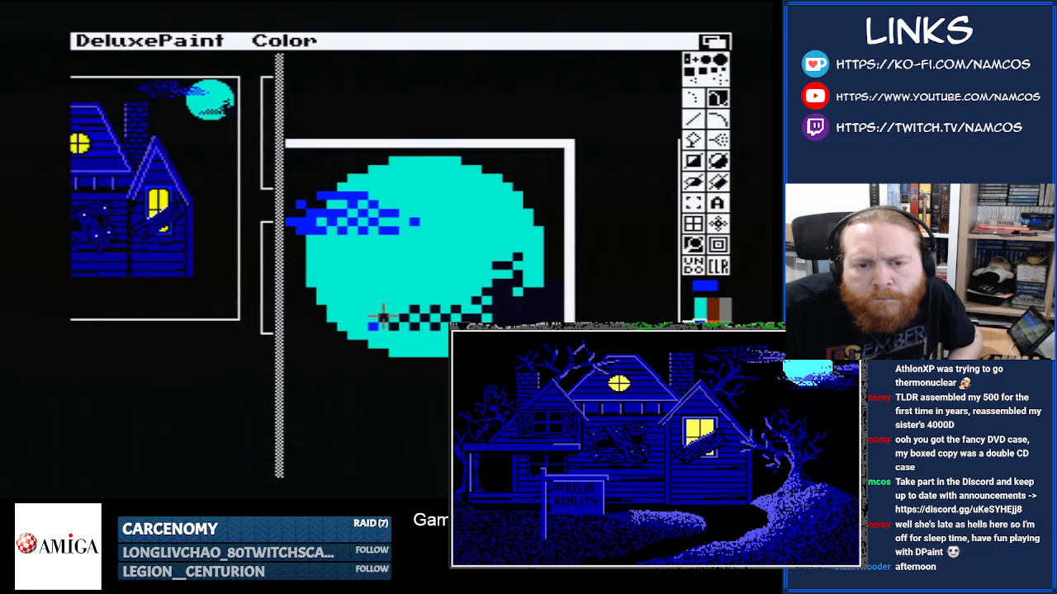
pyautogui.click(394, 326)
pyautogui.click(404, 319)
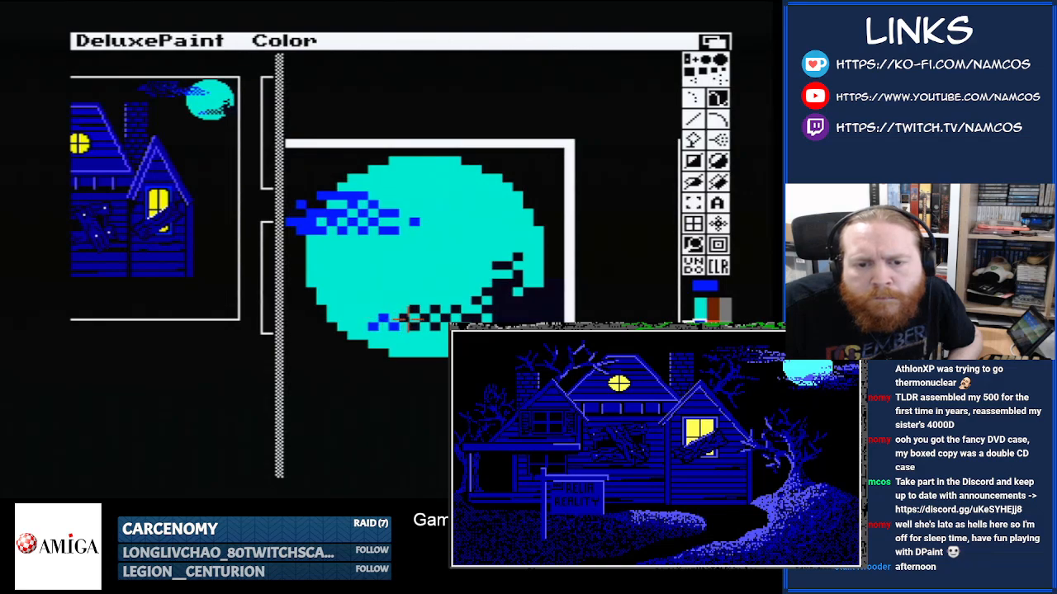
pyautogui.click(424, 318)
pyautogui.click(415, 311)
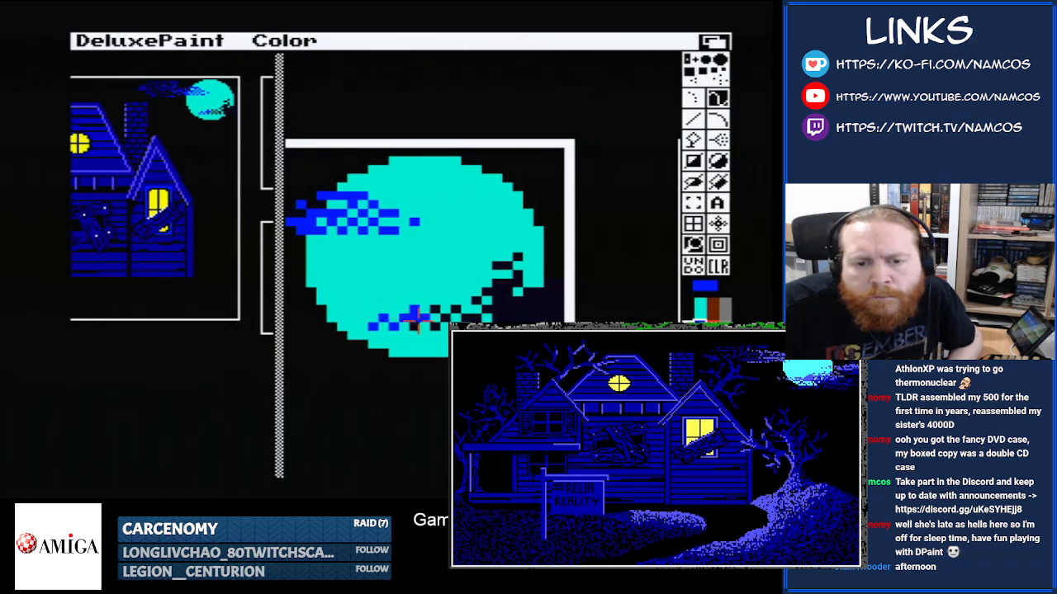
pyautogui.click(414, 327)
# - Continue the moon's lower cloud to the right in bright blue, joining its upper row and recoloring the black dither beneath
pyautogui.moveTo(435, 310); pyautogui.dragTo(455, 309)
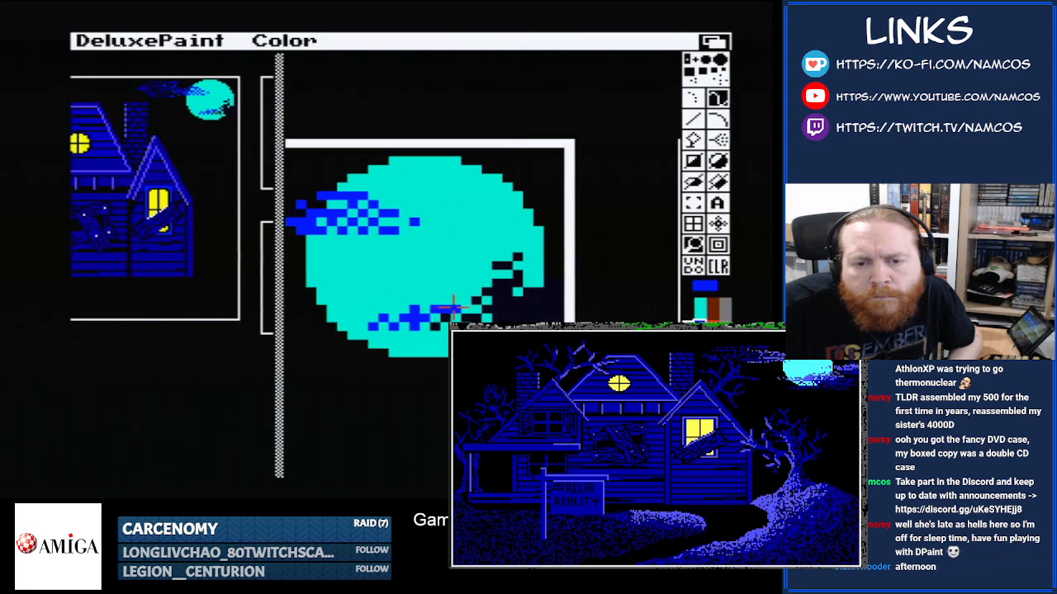
pyautogui.click(445, 319)
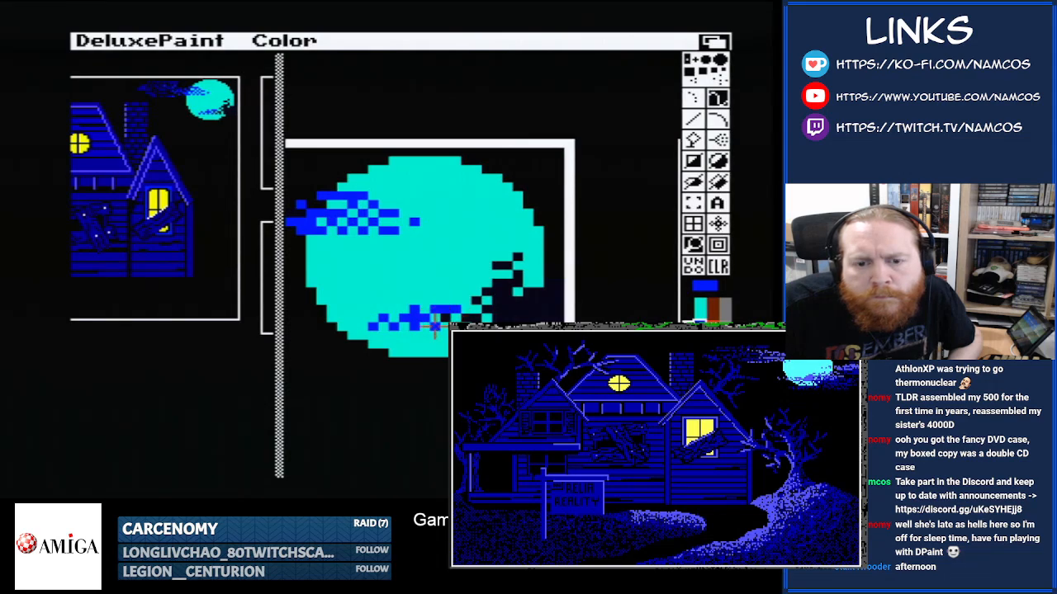
pyautogui.click(435, 327)
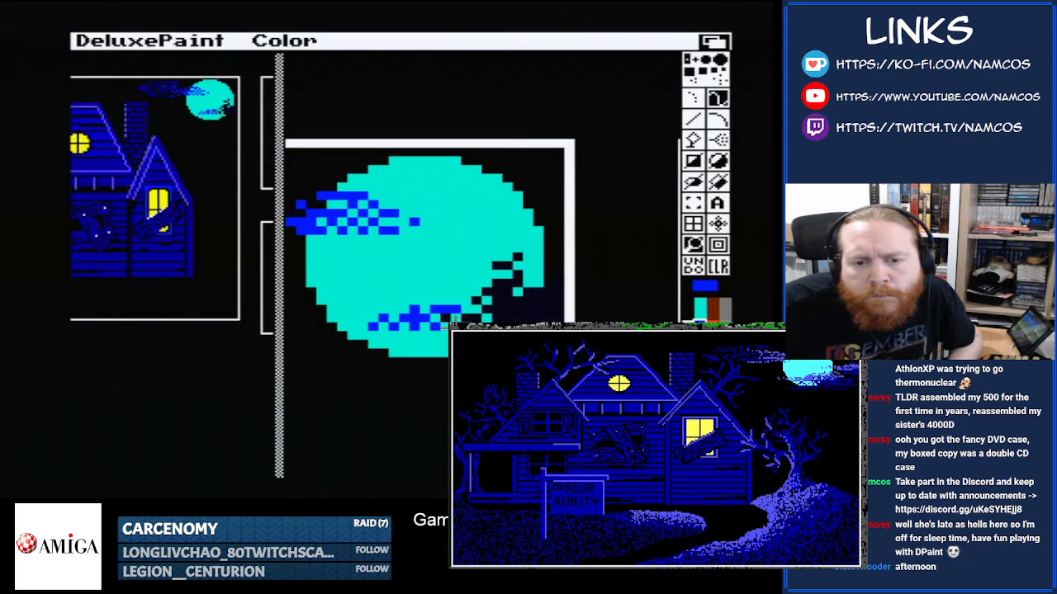
pyautogui.moveTo(454, 319); pyautogui.dragTo(466, 319)
pyautogui.click(465, 310)
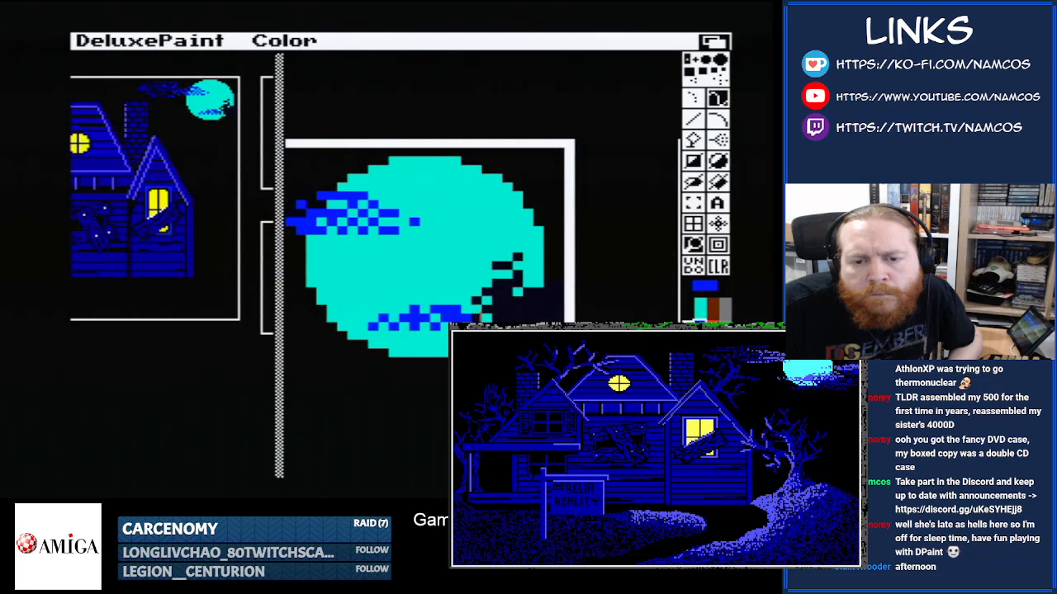
# - Recolor the black pixels at the peak of the cloud on the moon's lower-right side bright blue
pyautogui.click(699, 311)
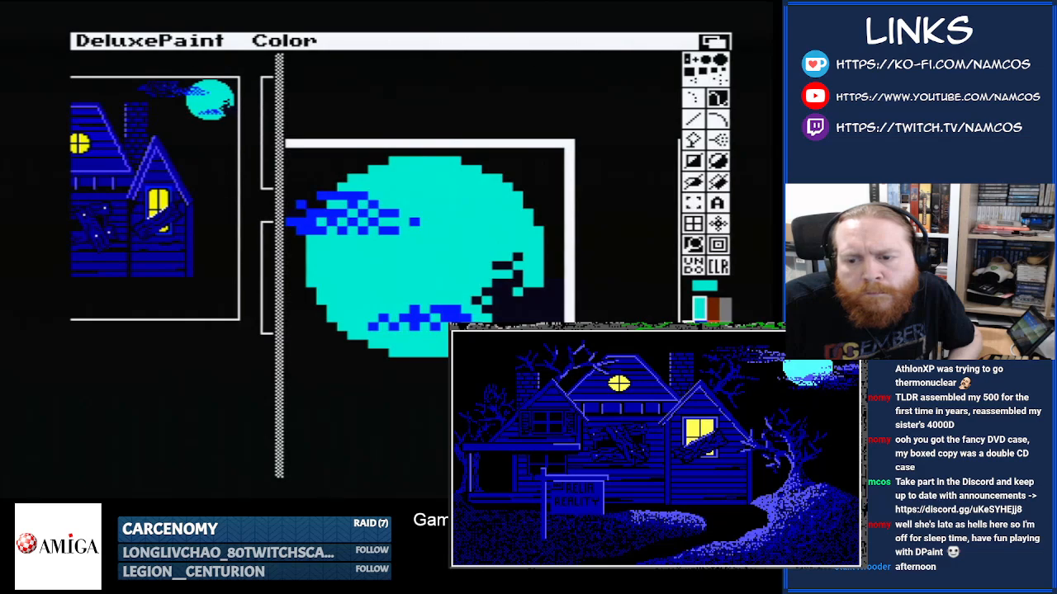
pyautogui.click(700, 331)
pyautogui.click(497, 267)
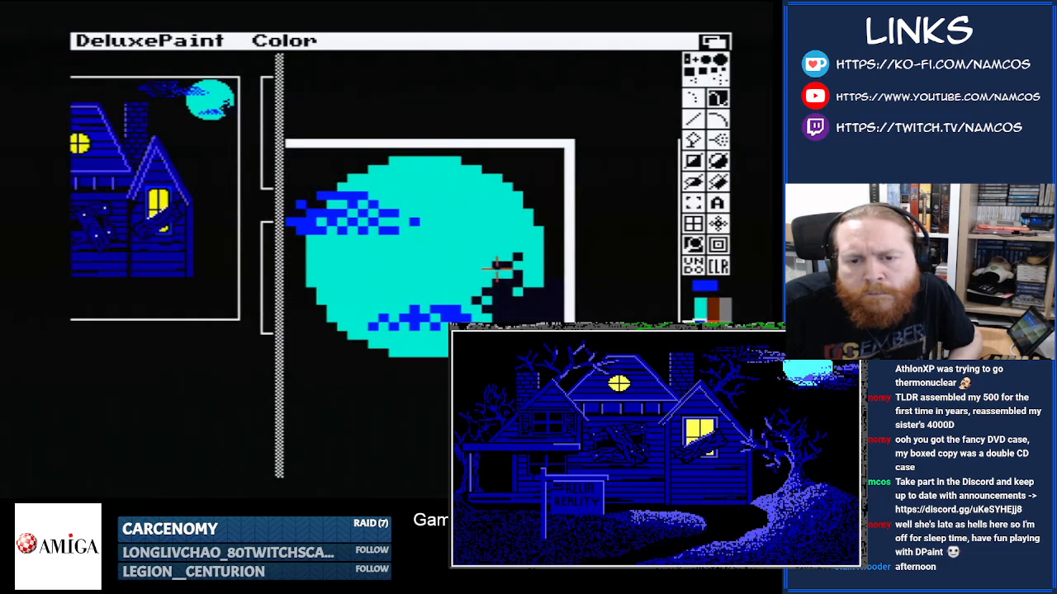
pyautogui.click(516, 262)
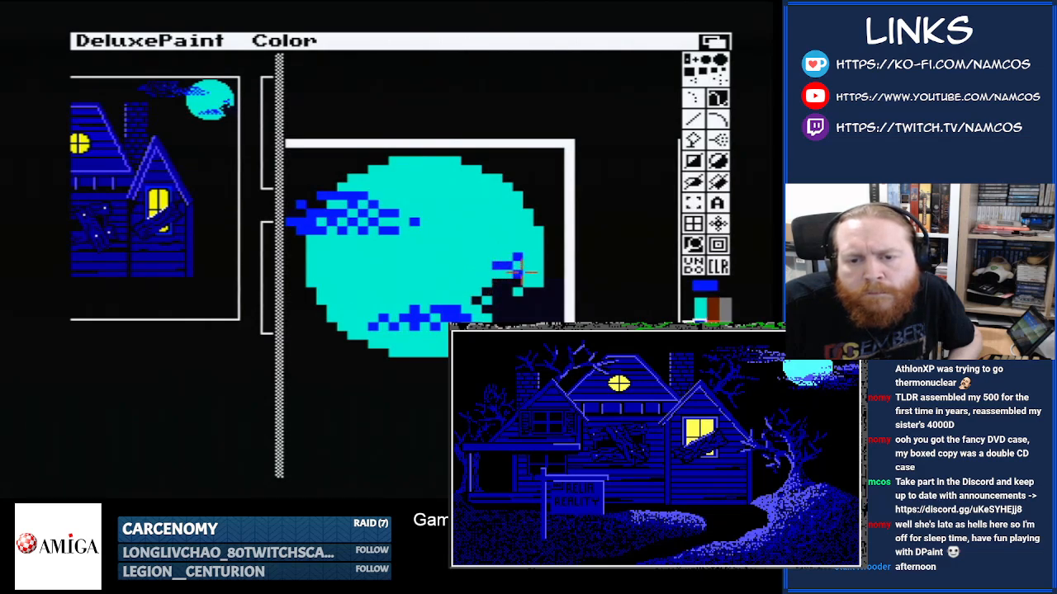
pyautogui.click(517, 275)
pyautogui.click(506, 282)
pyautogui.click(498, 284)
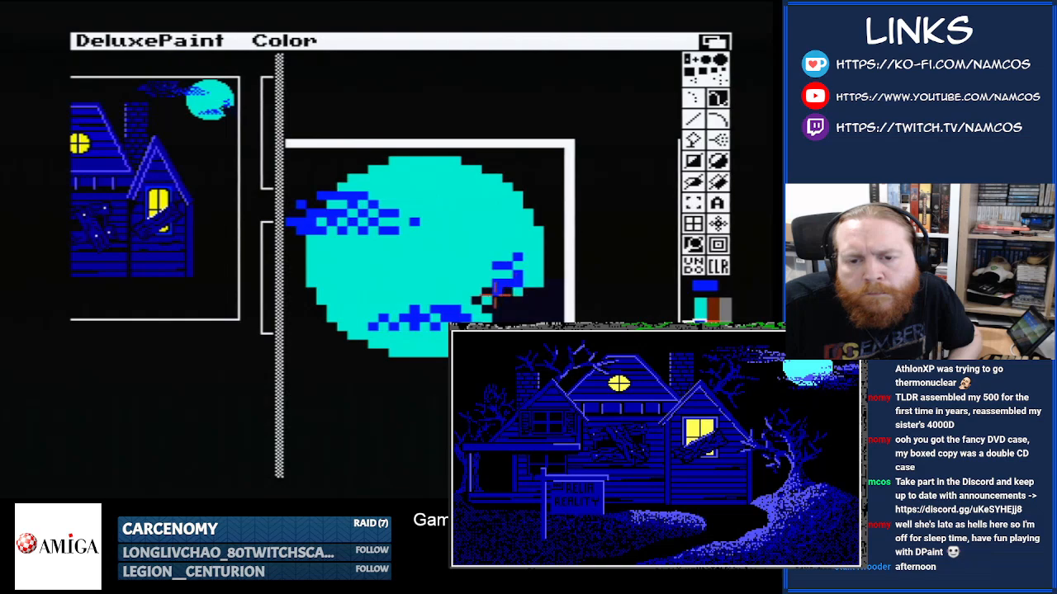
# - Fill the black body of the cloud on the moon's lower-right side bright blue, out past the moon's edge
pyautogui.click(487, 294)
pyautogui.click(506, 294)
pyautogui.click(478, 303)
pyautogui.click(499, 304)
pyautogui.moveTo(508, 303)
pyautogui.mouseDown()
pyautogui.moveTo(547, 307)
pyautogui.moveTo(531, 317)
pyautogui.moveTo(542, 318)
pyautogui.mouseUp()
pyautogui.click(537, 311)
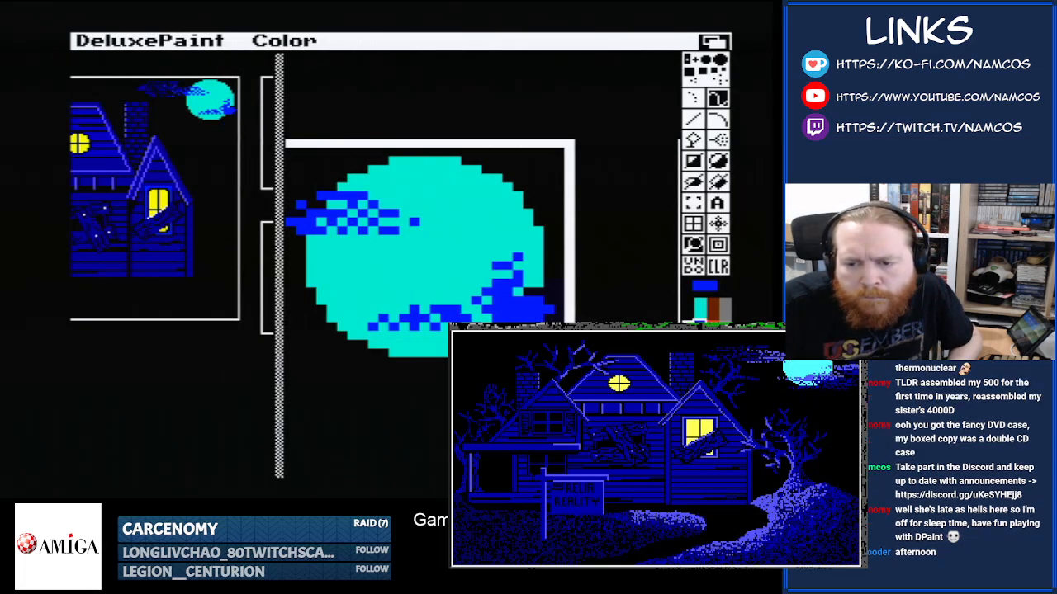
# - Shade the outer end of the cloud on the moon's lower-right side with dark blue pixels
pyautogui.click(700, 354)
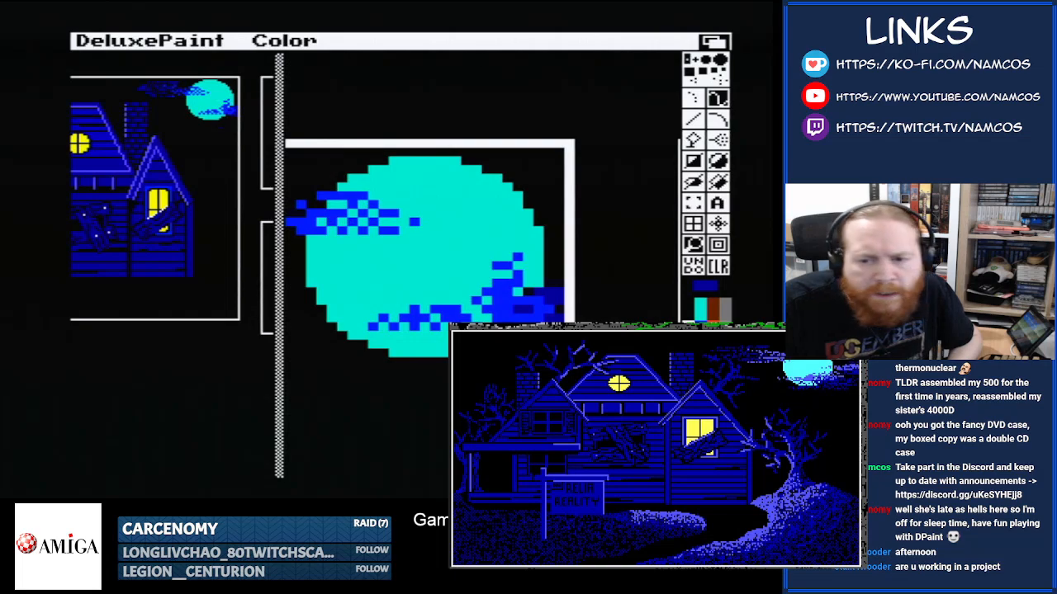
pyautogui.click(693, 245)
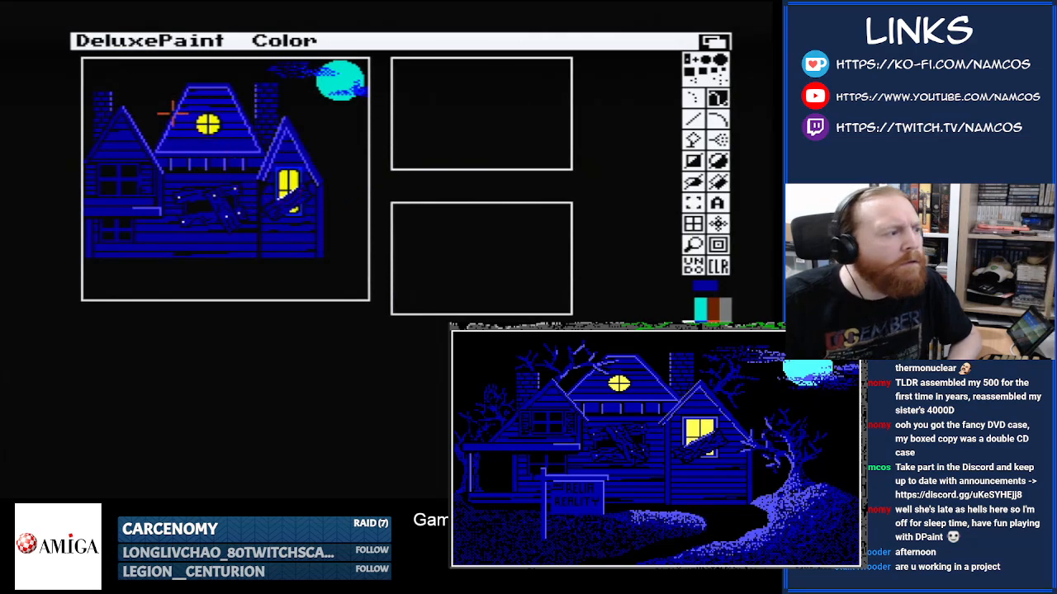
# - Save the picture over the existing front-yard file in DH1:CanDo!/Images
pyautogui.rightClick(101, 39)
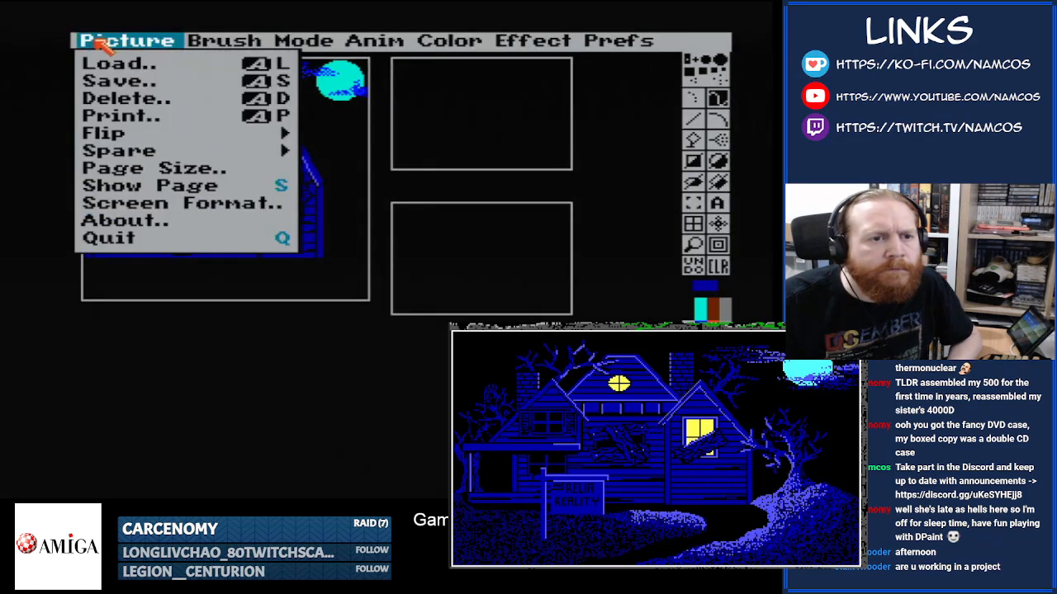
pyautogui.rightClick(118, 82)
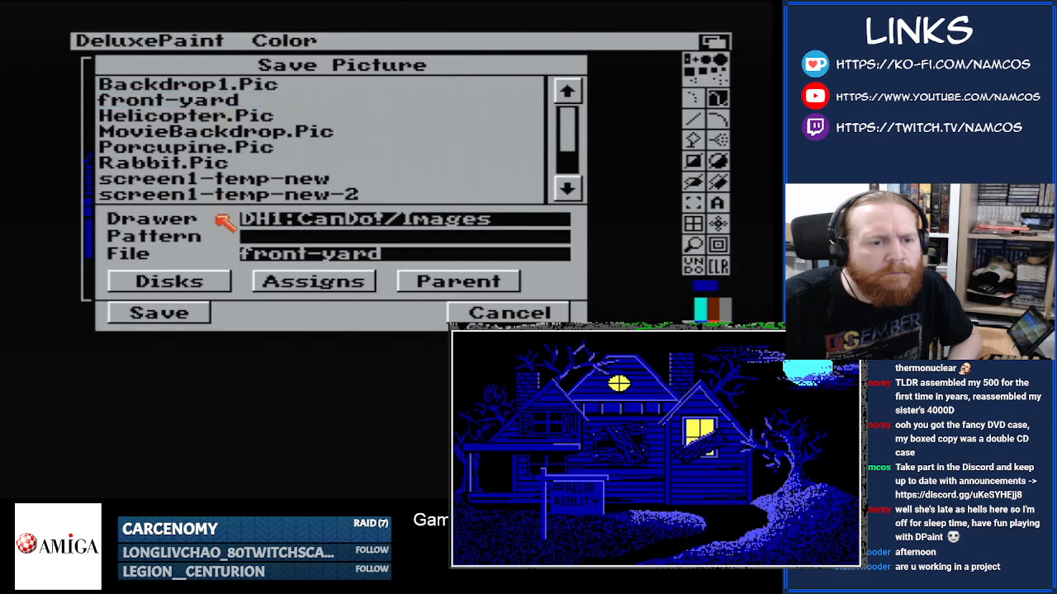
pyautogui.click(198, 317)
pyautogui.click(543, 303)
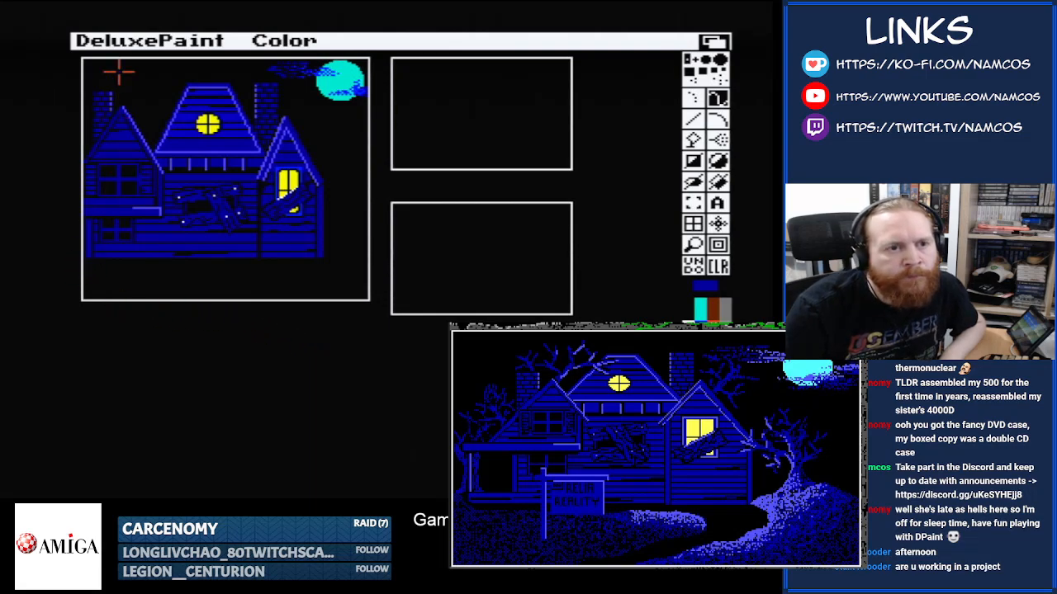
pyautogui.rightClick(123, 42)
pyautogui.rightClick(135, 80)
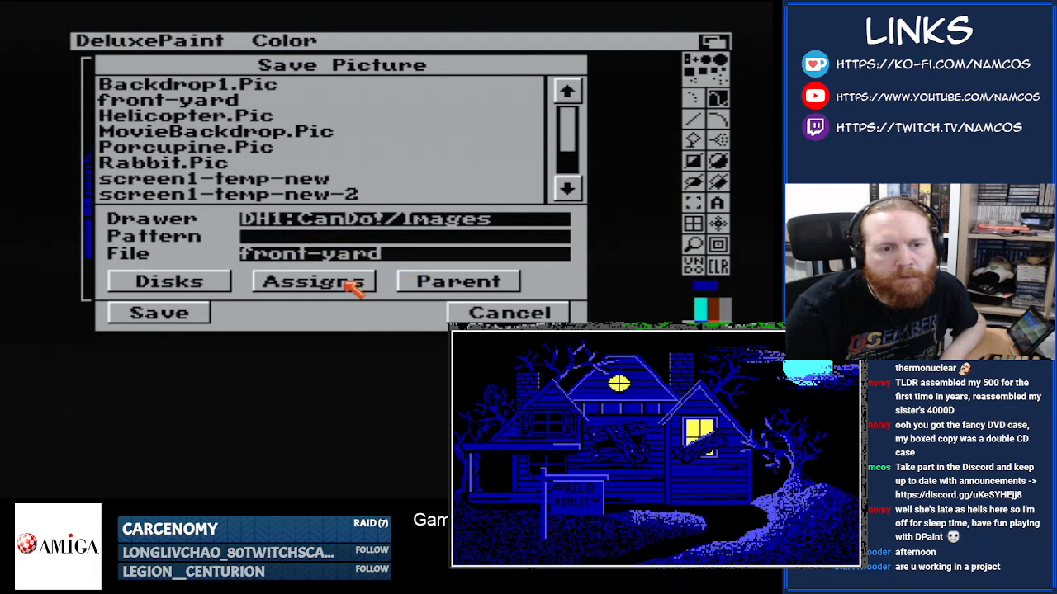
pyautogui.click(149, 312)
pyautogui.click(545, 299)
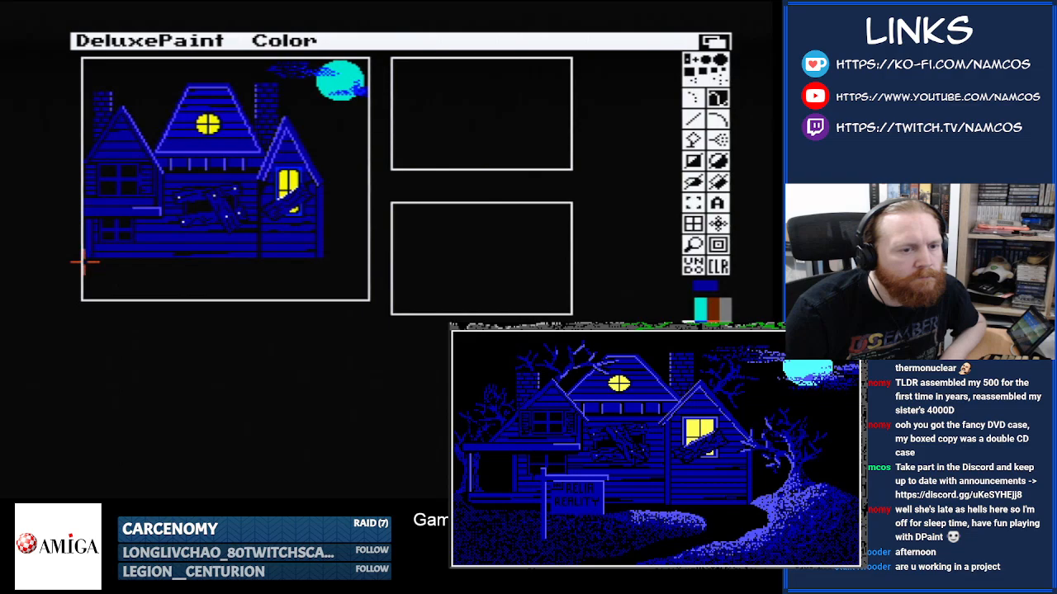
# - Draw a dark blue lawn edge from the scene frame's left side, just below the house, sloping gently down to the right
pyautogui.click(693, 244)
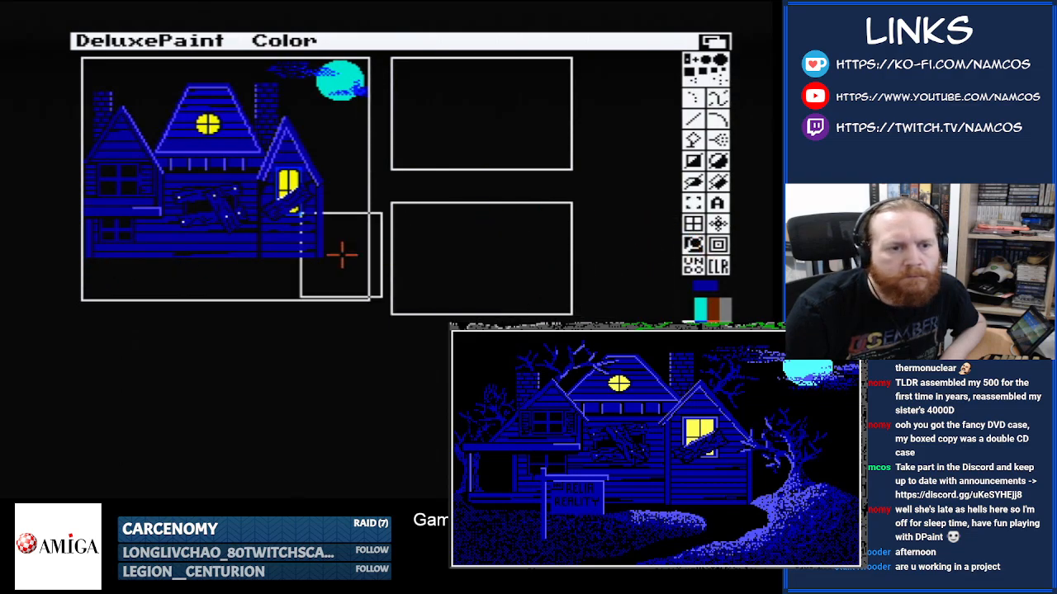
pyautogui.click(118, 261)
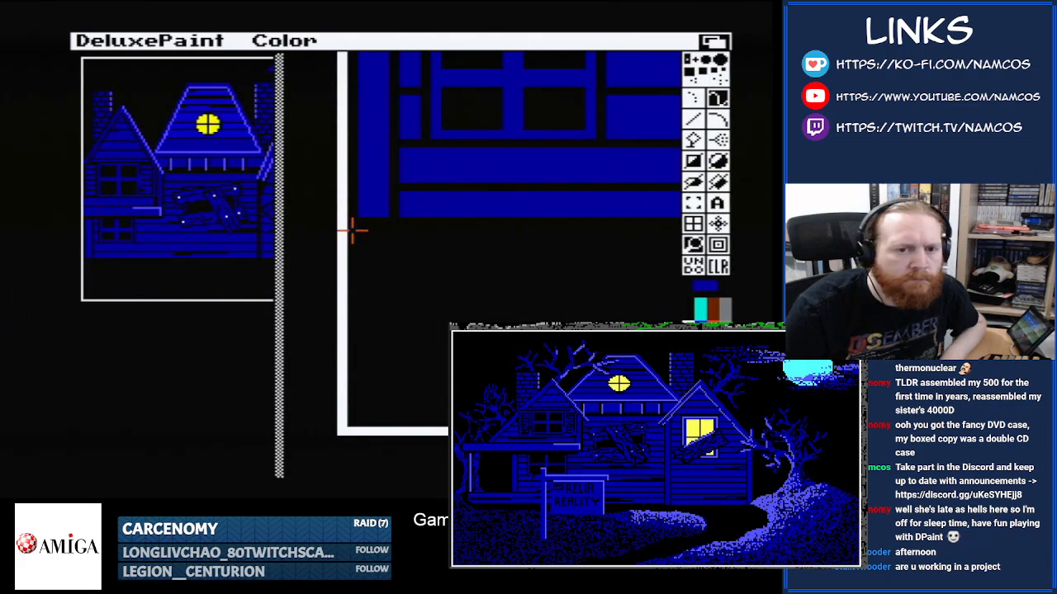
pyautogui.moveTo(351, 229)
pyautogui.mouseDown()
pyautogui.moveTo(462, 274)
pyautogui.moveTo(590, 289)
pyautogui.mouseUp()
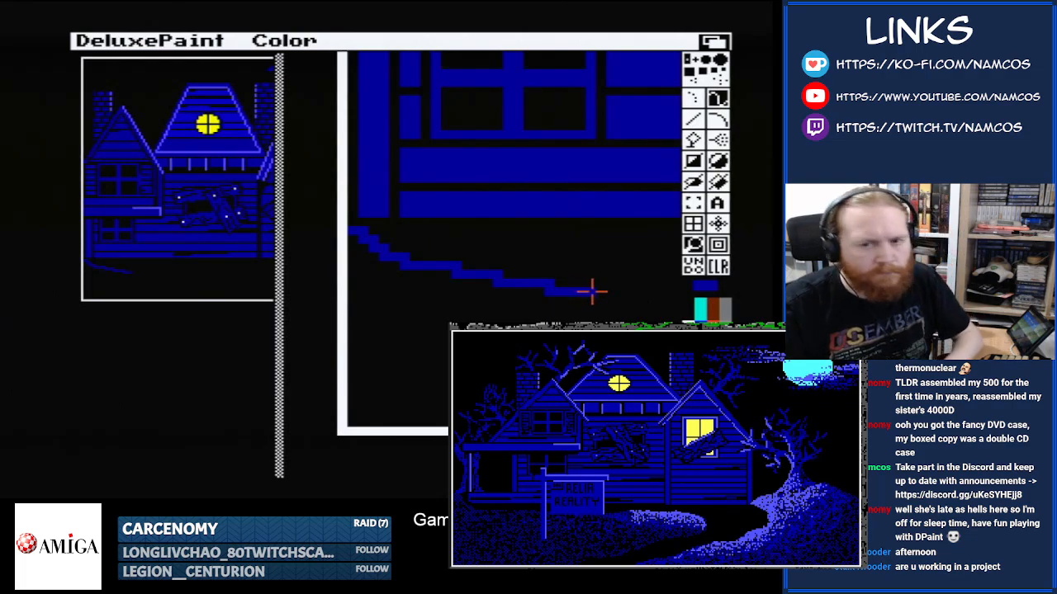
pyautogui.press('Right')
pyautogui.press('Right')
pyautogui.press('Right')
pyautogui.press('Right')
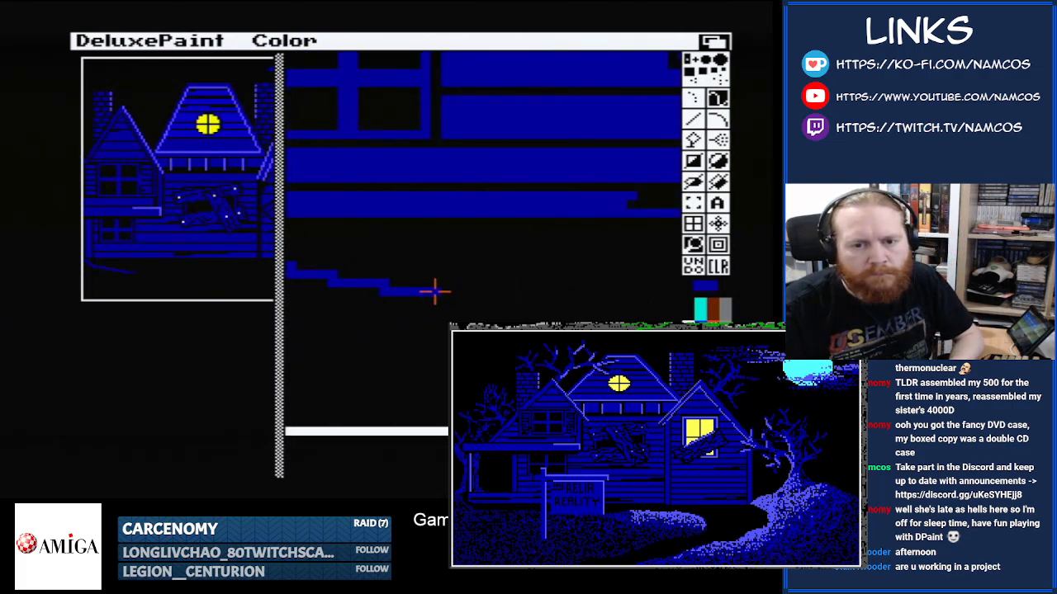
pyautogui.moveTo(435, 291); pyautogui.dragTo(658, 303)
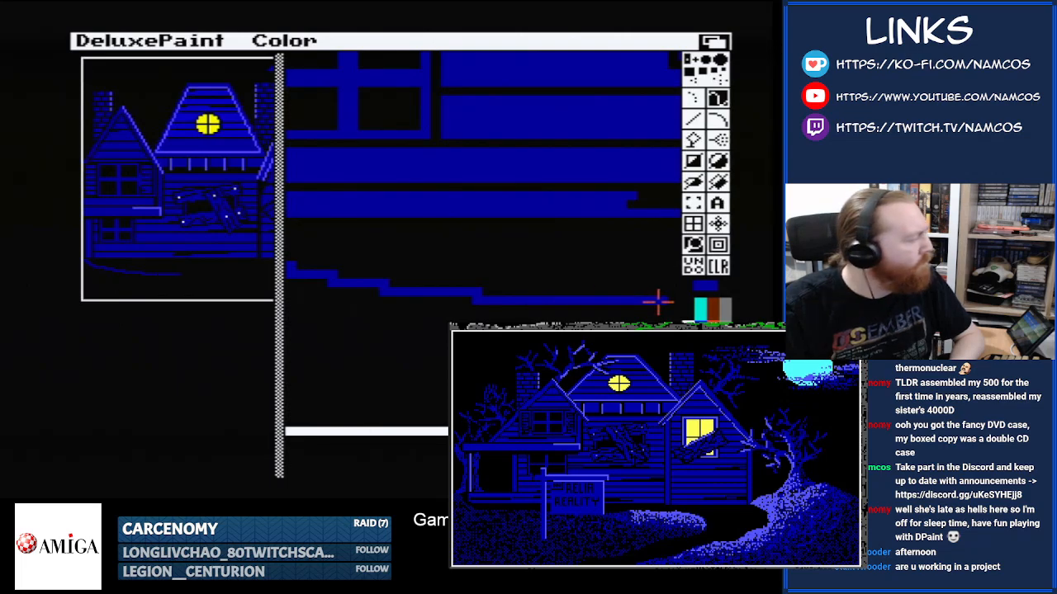
# - Extend the dark blue lawn edge to the right beneath the boarded-up middle section of the house
pyautogui.press('Right')
pyautogui.press('Right')
pyautogui.press('Right')
pyautogui.press('Right')
pyautogui.press('Right')
pyautogui.press('Right')
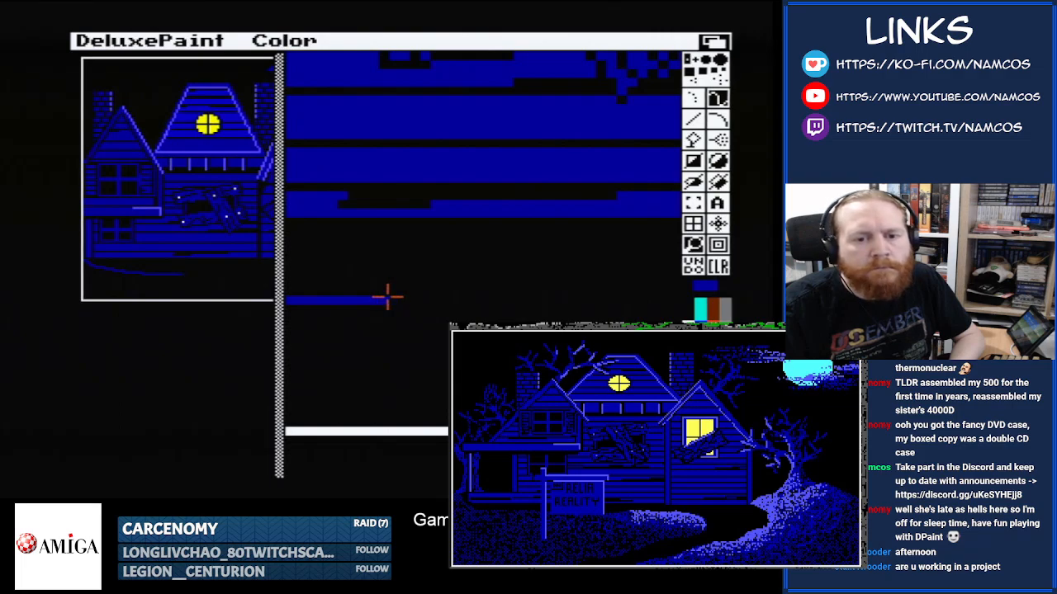
pyautogui.moveTo(385, 299); pyautogui.dragTo(617, 309)
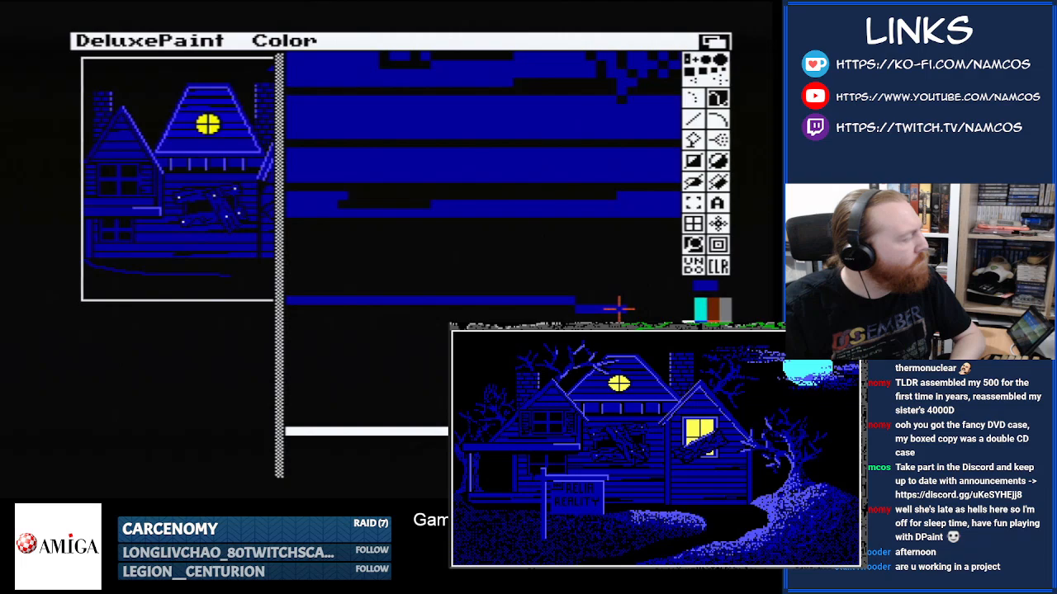
# - Continue the dark blue lawn edge beneath the house's right wing, stepping it slightly downward
pyautogui.press('Right')
pyautogui.press('Right')
pyautogui.press('Right')
pyautogui.press('Right')
pyautogui.press('Right')
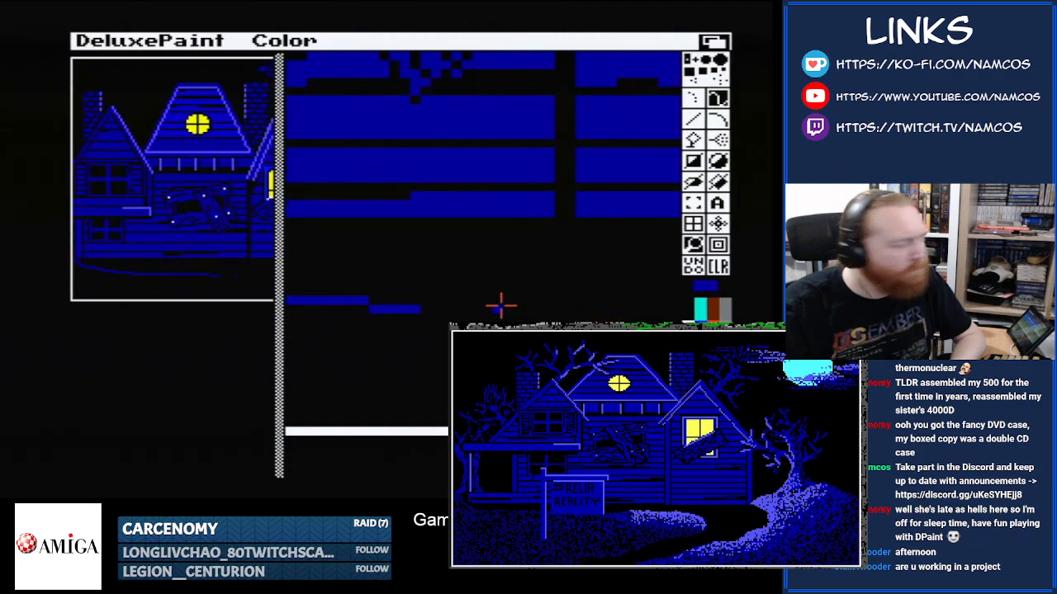
pyautogui.press('Right')
pyautogui.press('Right')
pyautogui.moveTo(347, 307); pyautogui.dragTo(578, 316)
# - Curve the right end of the dark blue lawn edge down to the bottom of the scene frame
pyautogui.press('Right')
pyautogui.press('Right')
pyautogui.press('Right')
pyautogui.press('Right')
pyautogui.press('Right')
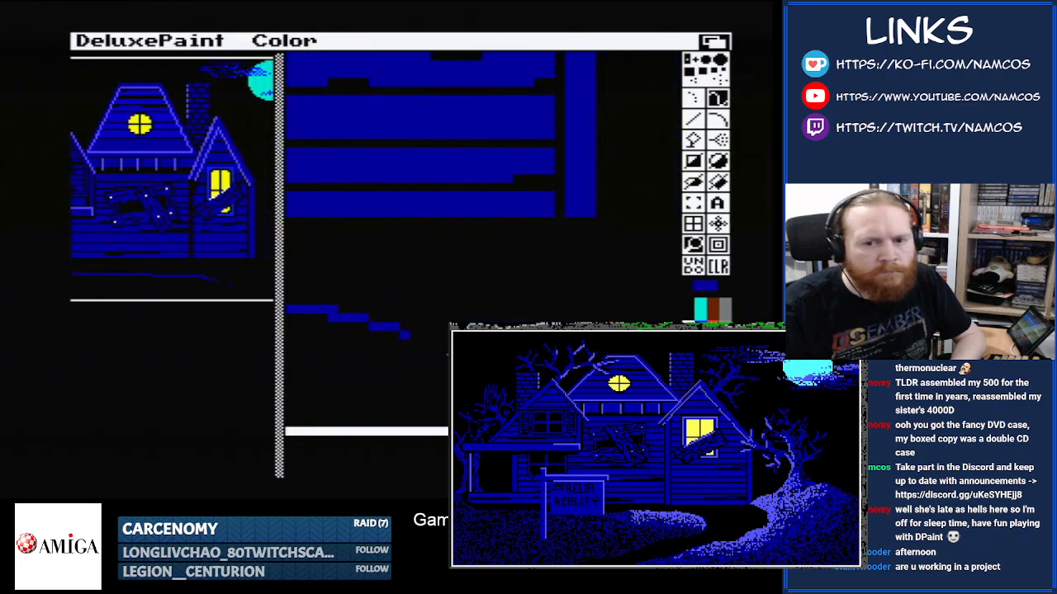
pyautogui.moveTo(412, 339)
pyautogui.mouseDown()
pyautogui.moveTo(433, 386)
pyautogui.moveTo(422, 419)
pyautogui.mouseUp()
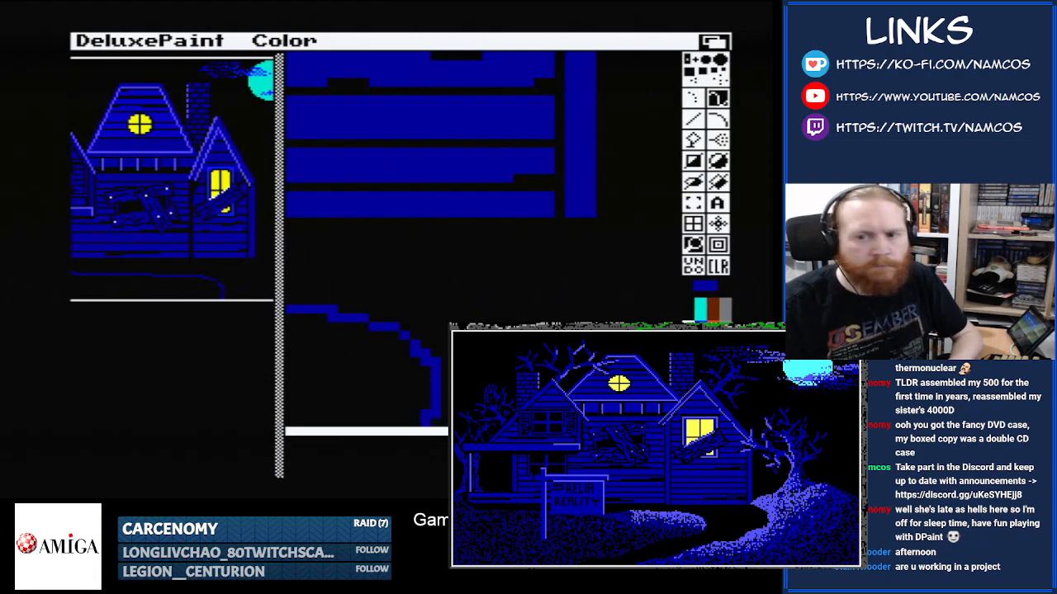
pyautogui.click(694, 246)
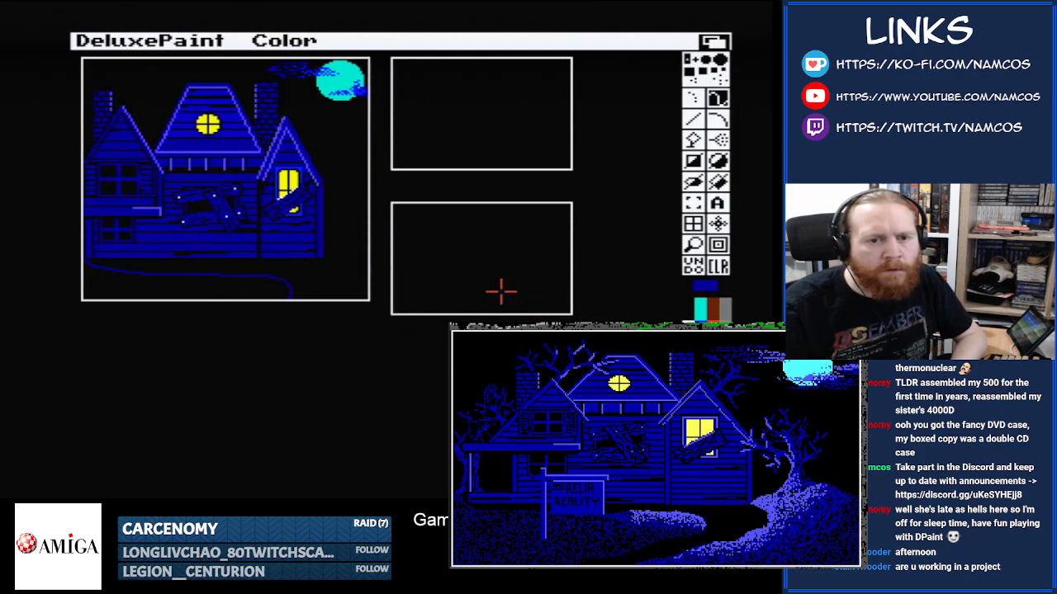
# - Draw the path's far edge in dark blue from the house's lower-right corner, curving down to the right
pyautogui.click(692, 244)
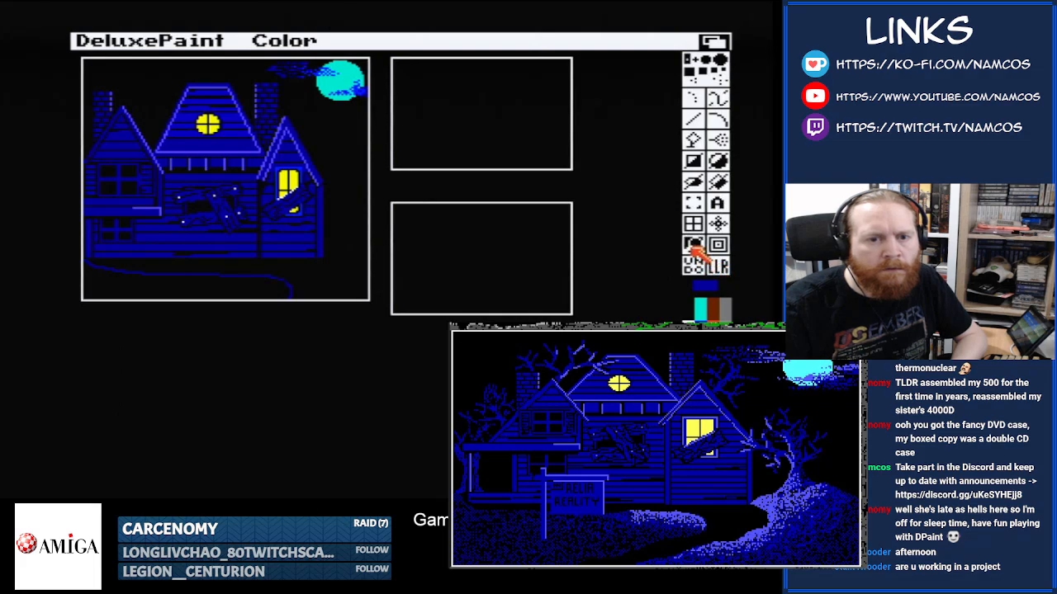
pyautogui.click(333, 272)
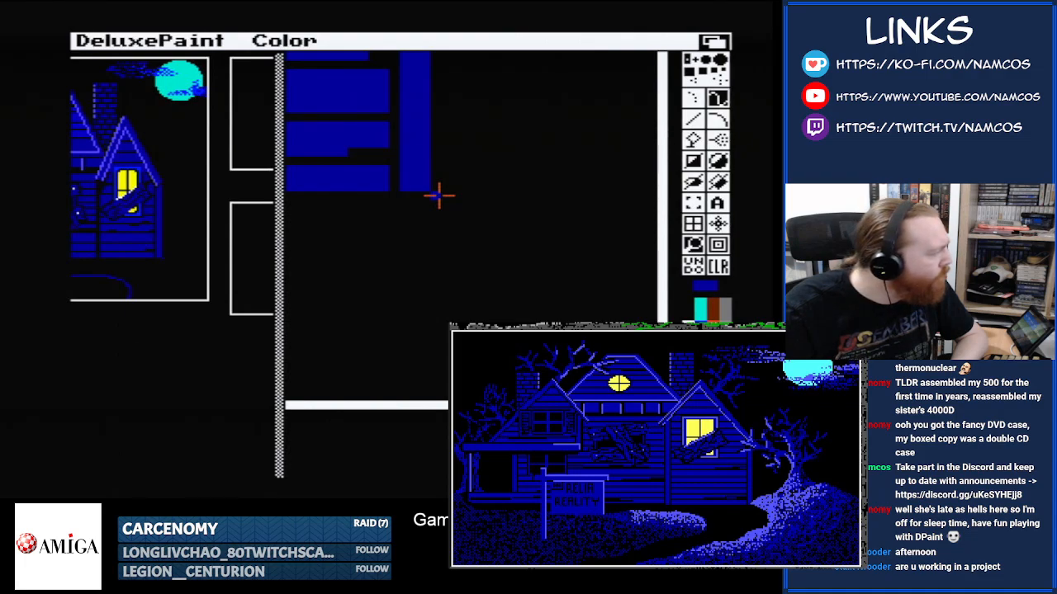
pyautogui.moveTo(438, 194); pyautogui.dragTo(513, 276)
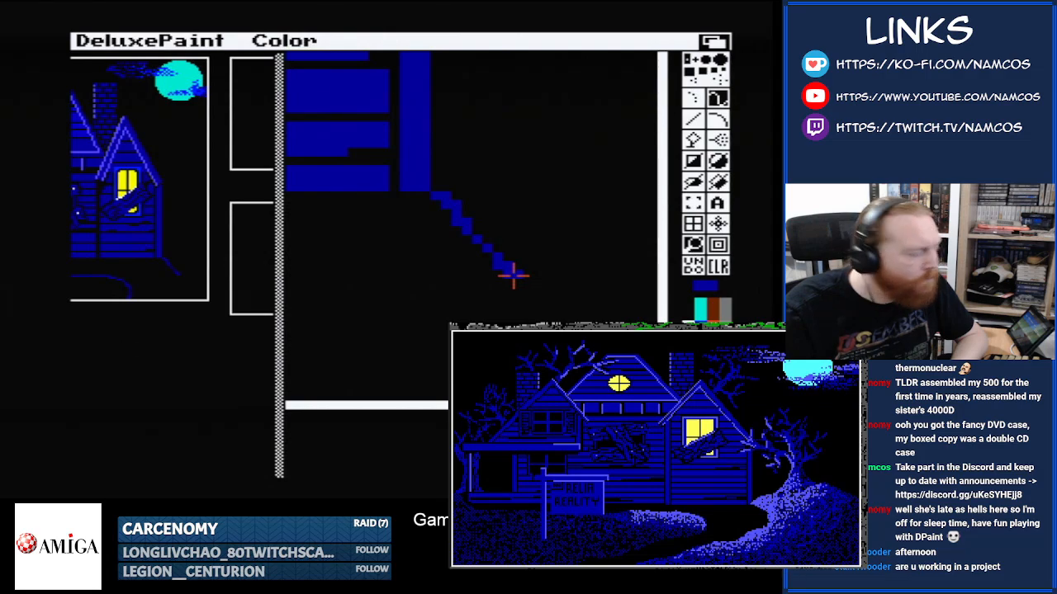
pyautogui.moveTo(513, 275); pyautogui.dragTo(527, 322)
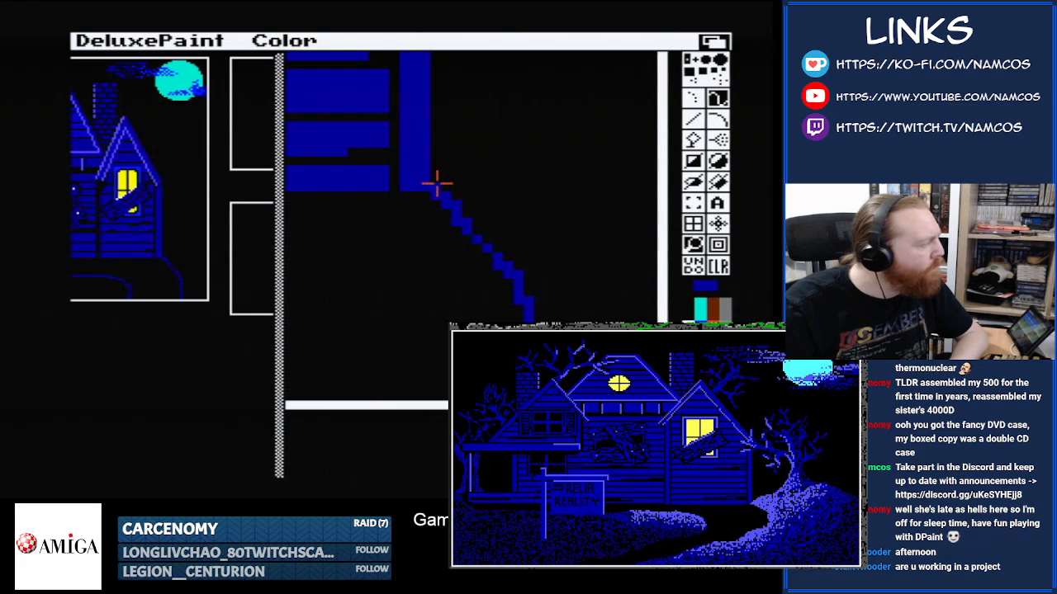
# - Draw a dark blue hill outline from the house's lower-right corner, curving up to the right side of the scene frame
pyautogui.moveTo(435, 183)
pyautogui.mouseDown()
pyautogui.moveTo(513, 110)
pyautogui.moveTo(603, 68)
pyautogui.moveTo(661, 63)
pyautogui.mouseUp()
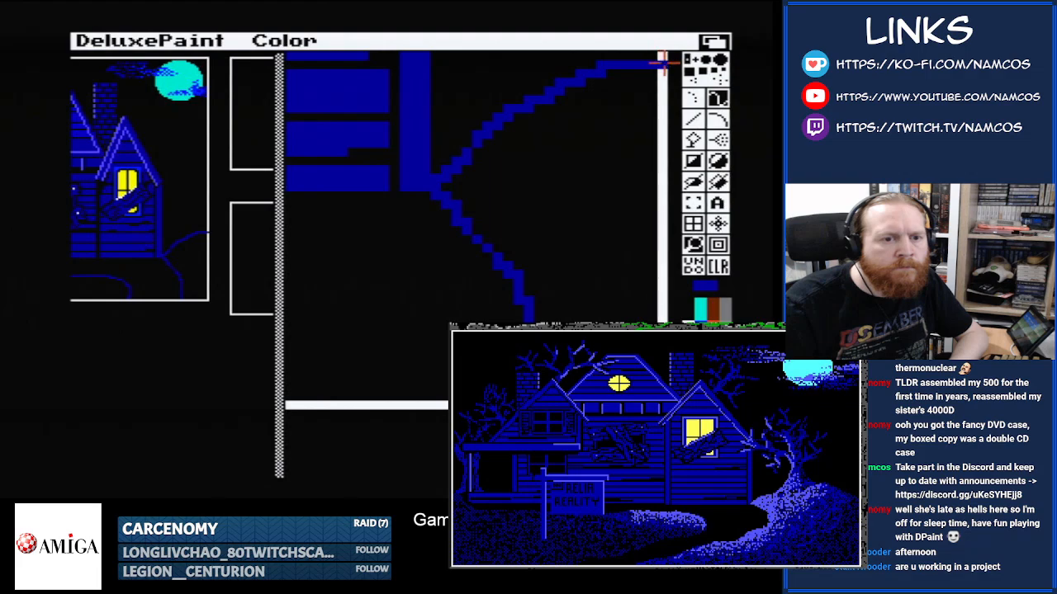
pyautogui.click(687, 319)
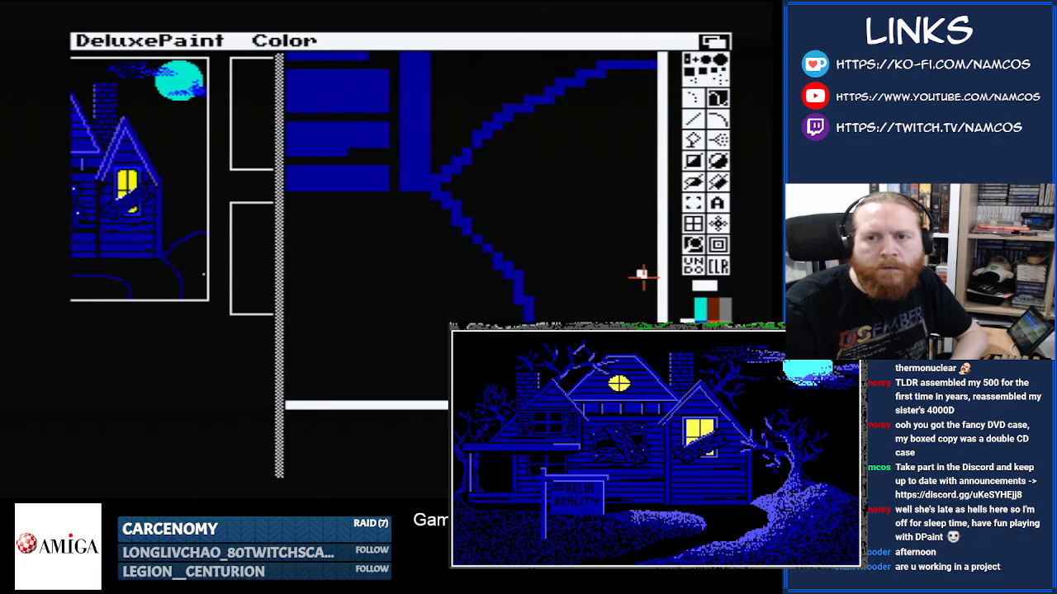
pyautogui.click(694, 244)
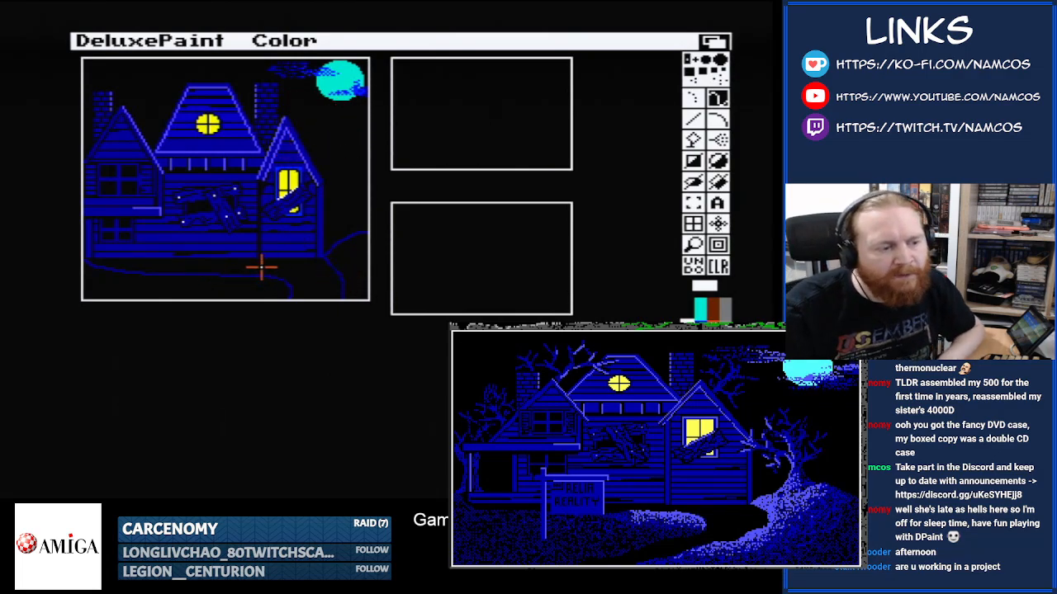
# - Save the picture with the new ground outlines over the existing front-yard file
pyautogui.moveTo(161, 51); pyautogui.dragTo(150, 86)
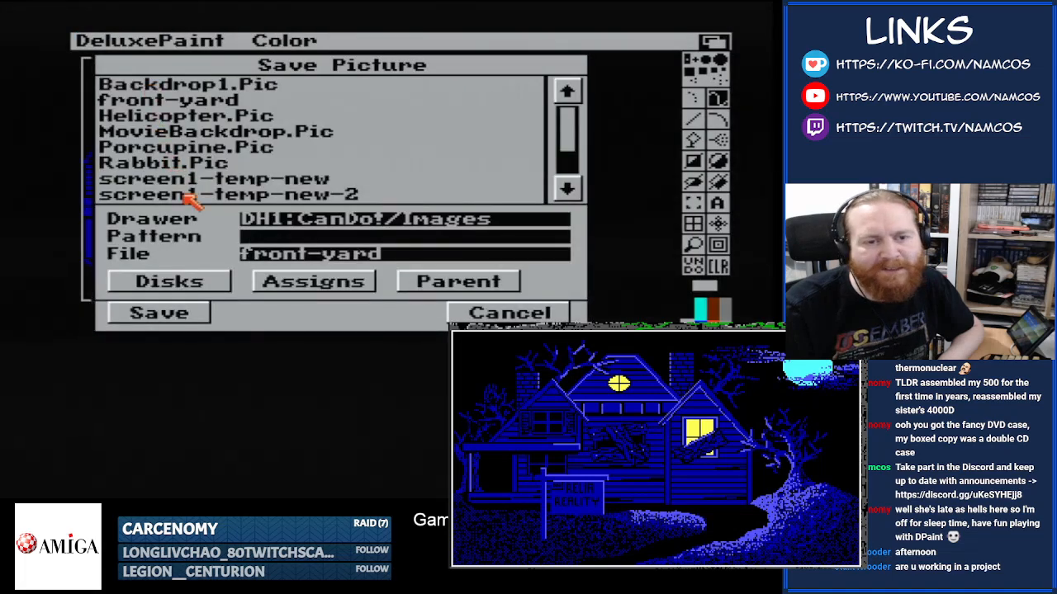
pyautogui.click(168, 91)
pyautogui.click(165, 100)
pyautogui.click(177, 315)
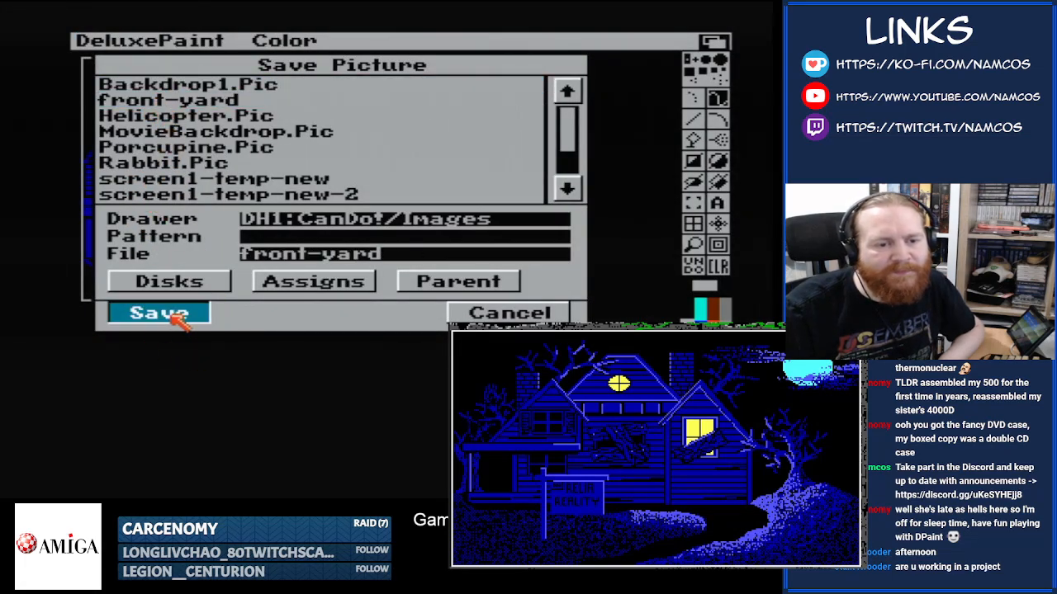
pyautogui.click(581, 303)
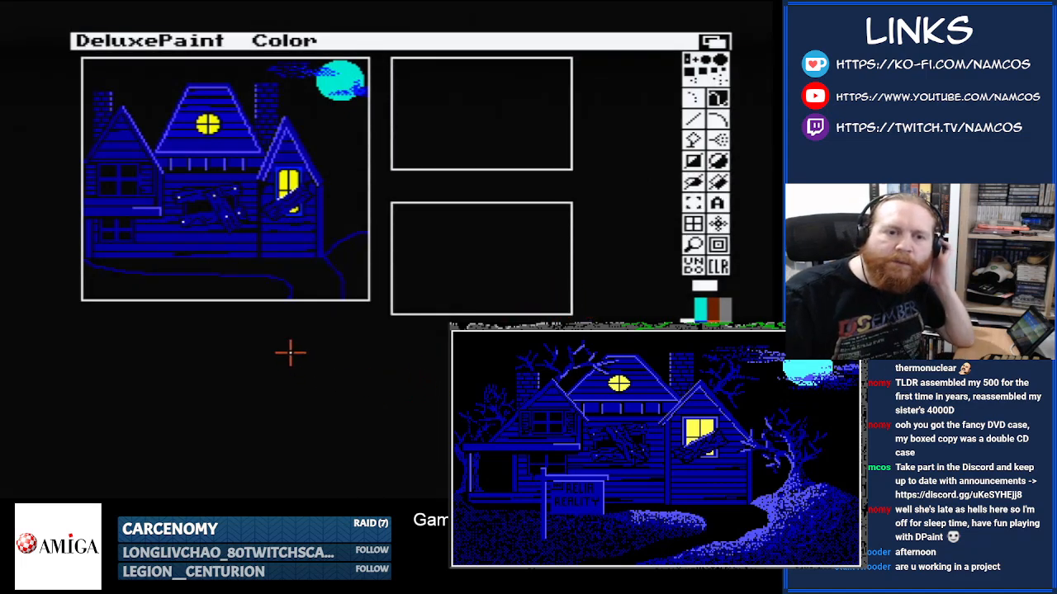
# - Quit DeluxePaint and close the Apps drawer window on the Workbench
pyautogui.rightClick(177, 61)
pyautogui.rightClick(161, 249)
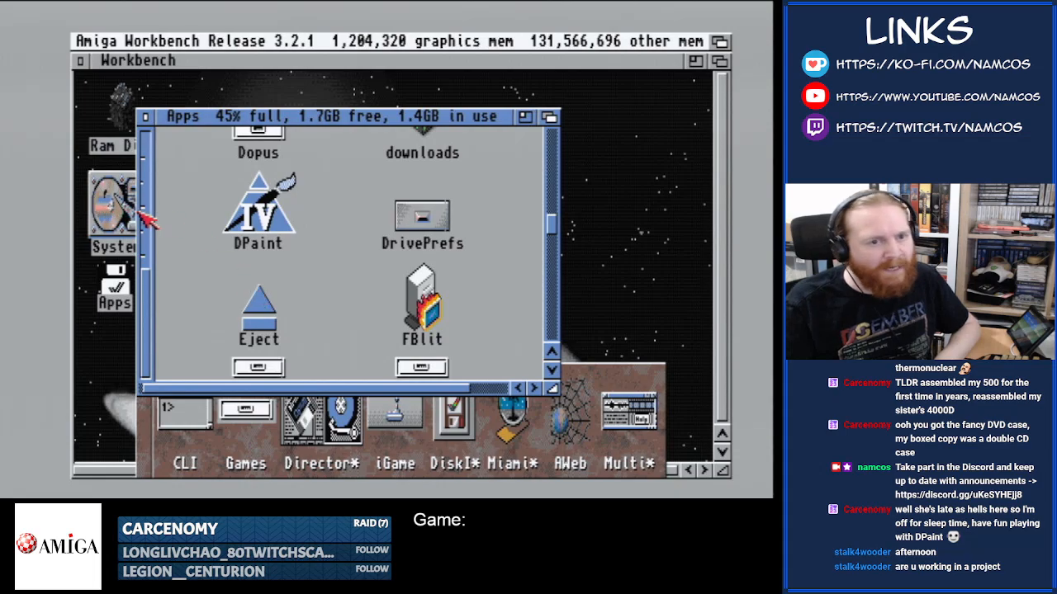
pyautogui.click(146, 116)
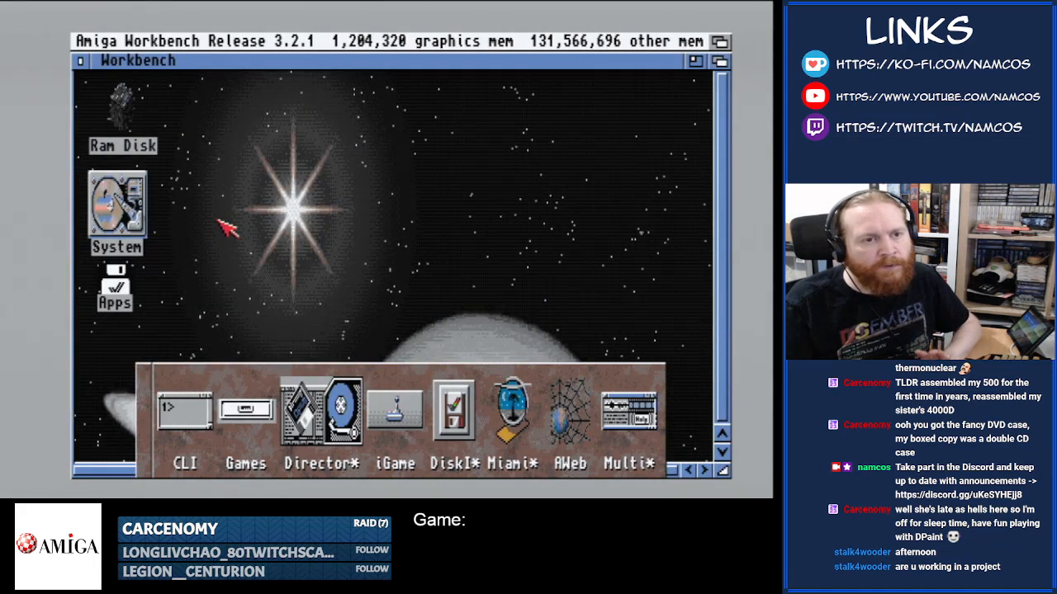